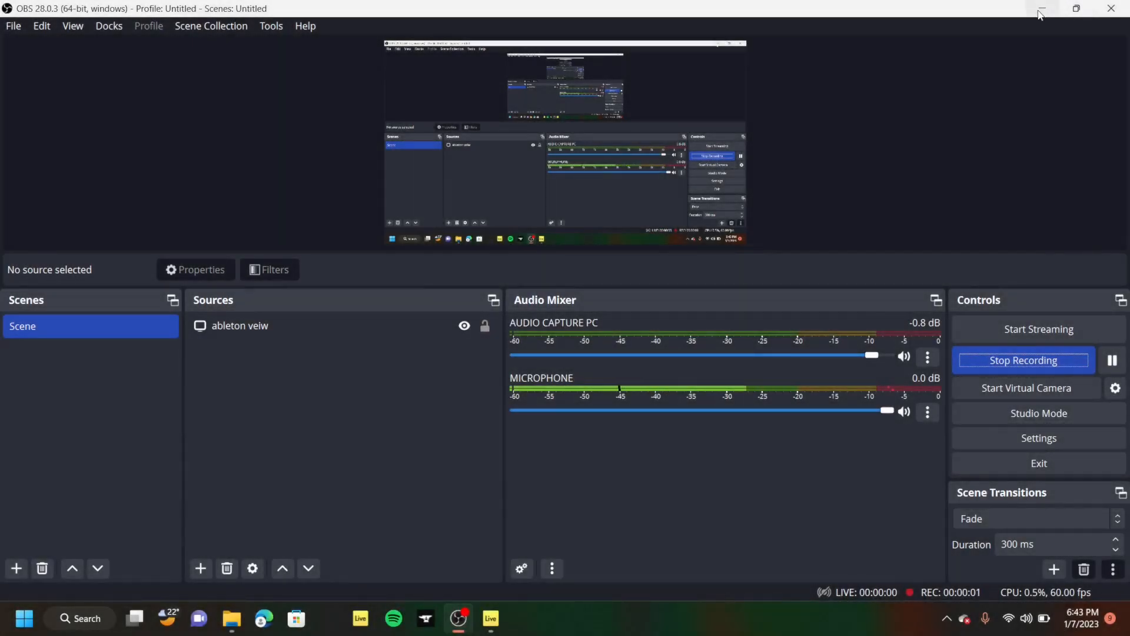
Minimise OBS to switch to Ableton Live and look over the full arrangement from intro to end
click(1041, 9)
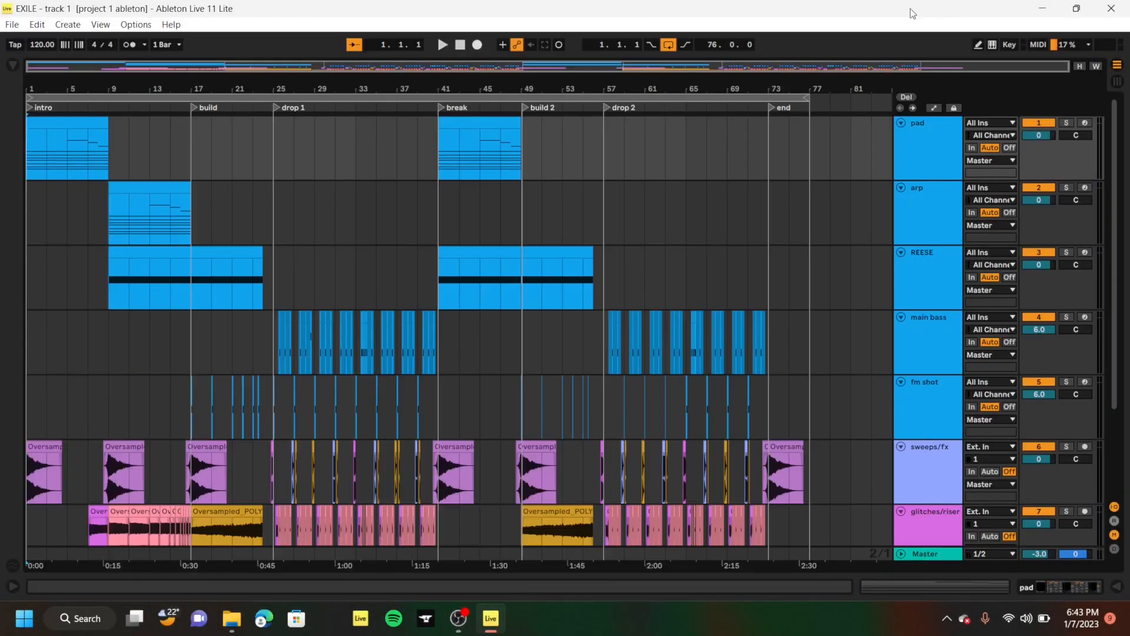
click(30, 157)
scroll(29, 157, up, 10)
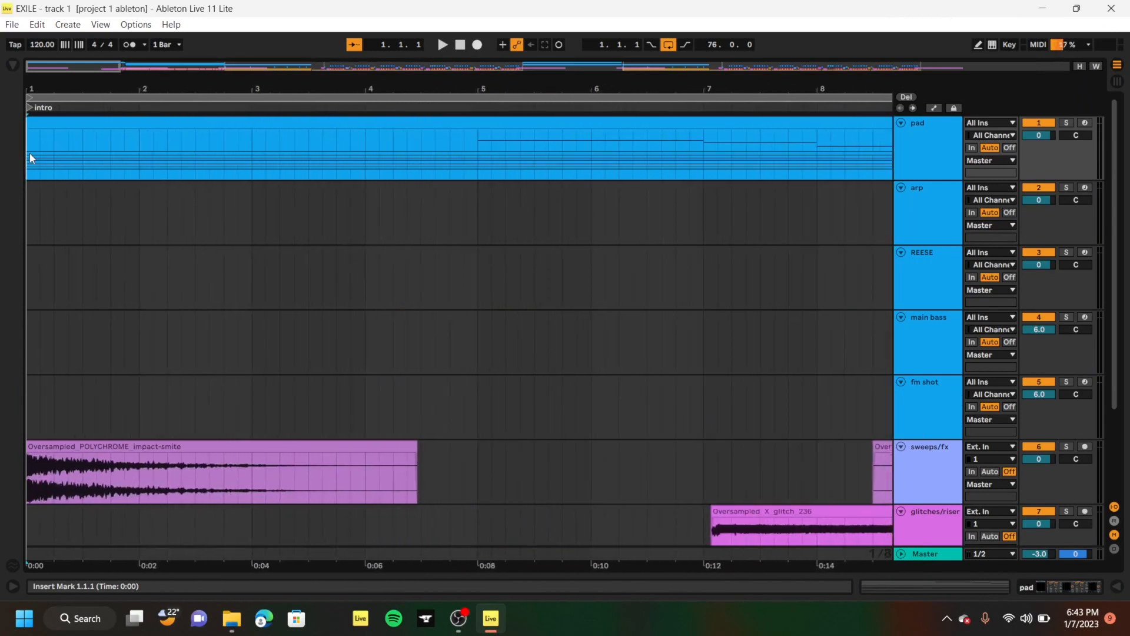
scroll(31, 158, down, 10)
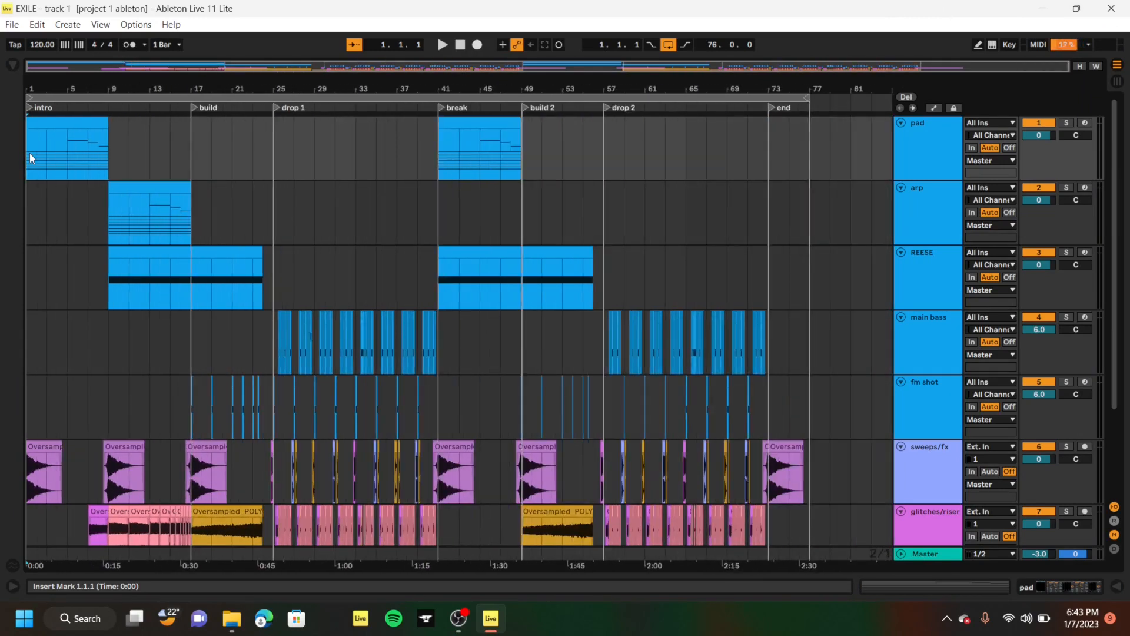
scroll(29, 158, down, 3)
scroll(29, 158, up, 3)
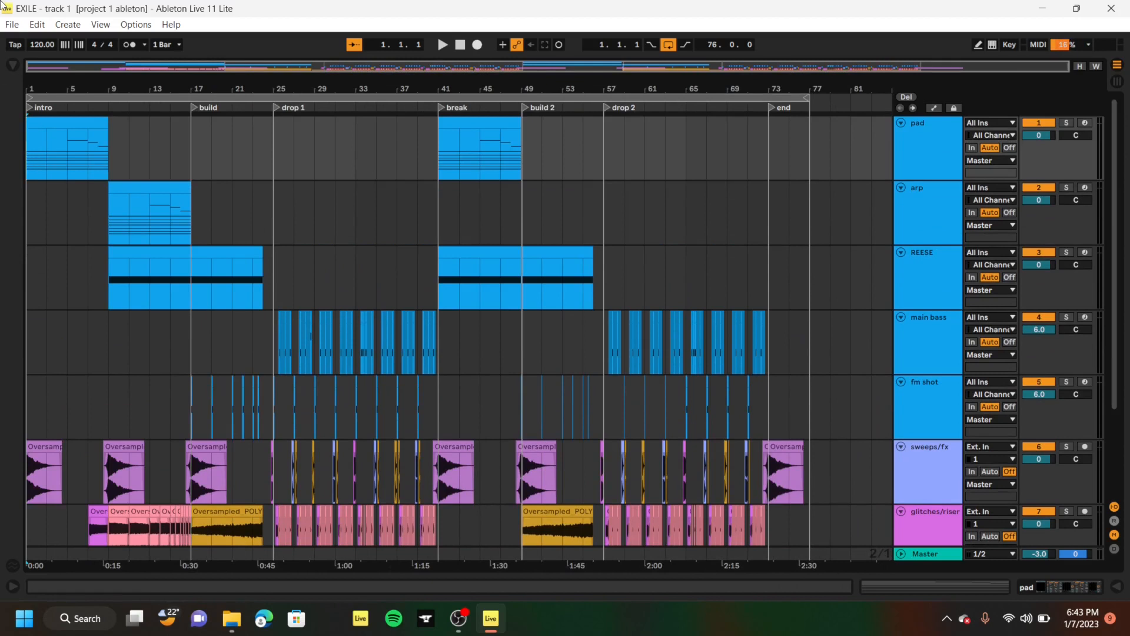
Show the list of recently opened Live sets and close it without opening one
click(13, 26)
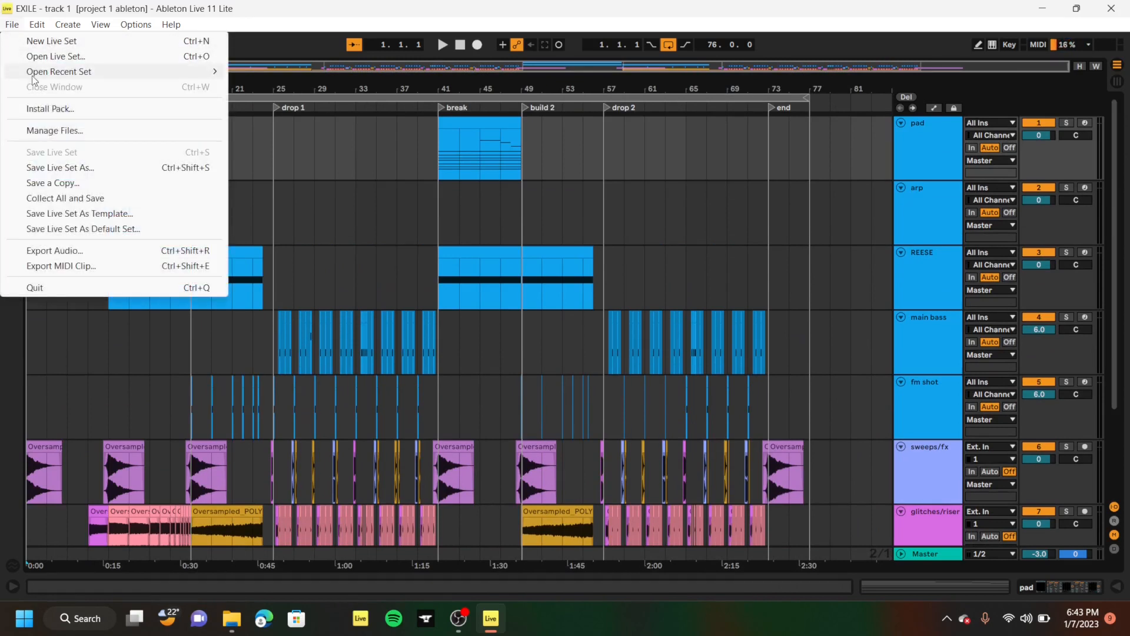
mouse_move(34, 74)
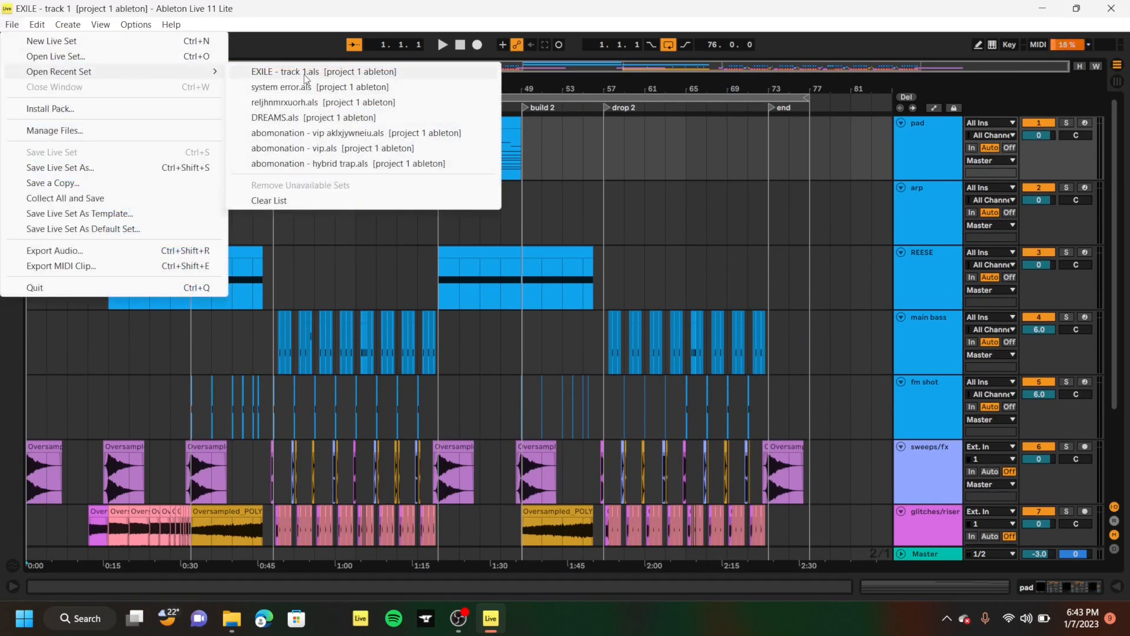
click(564, 140)
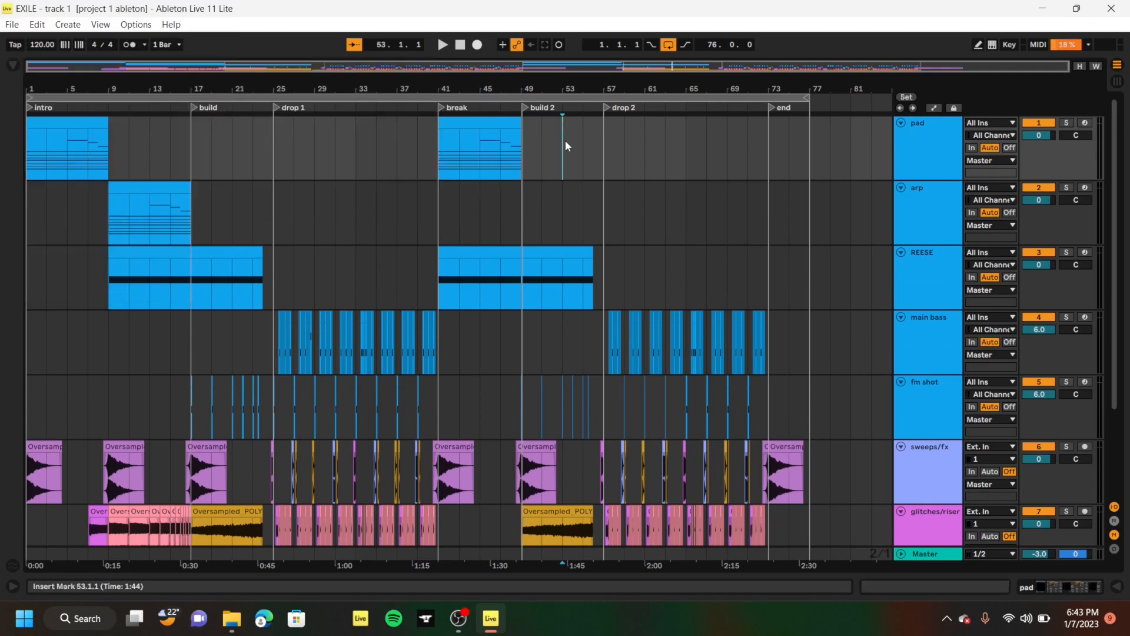
Play the arrangement from bar 1 through the intro, stopping just before the build marker
key(Home)
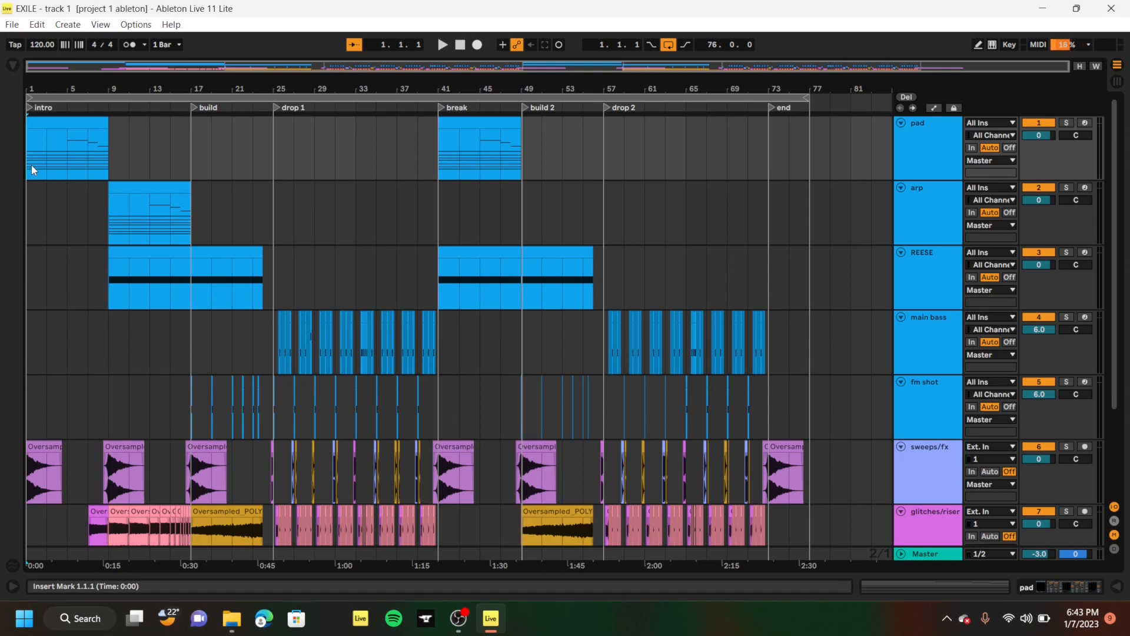
key(plus)
key(plus)
key(plus)
key(plus)
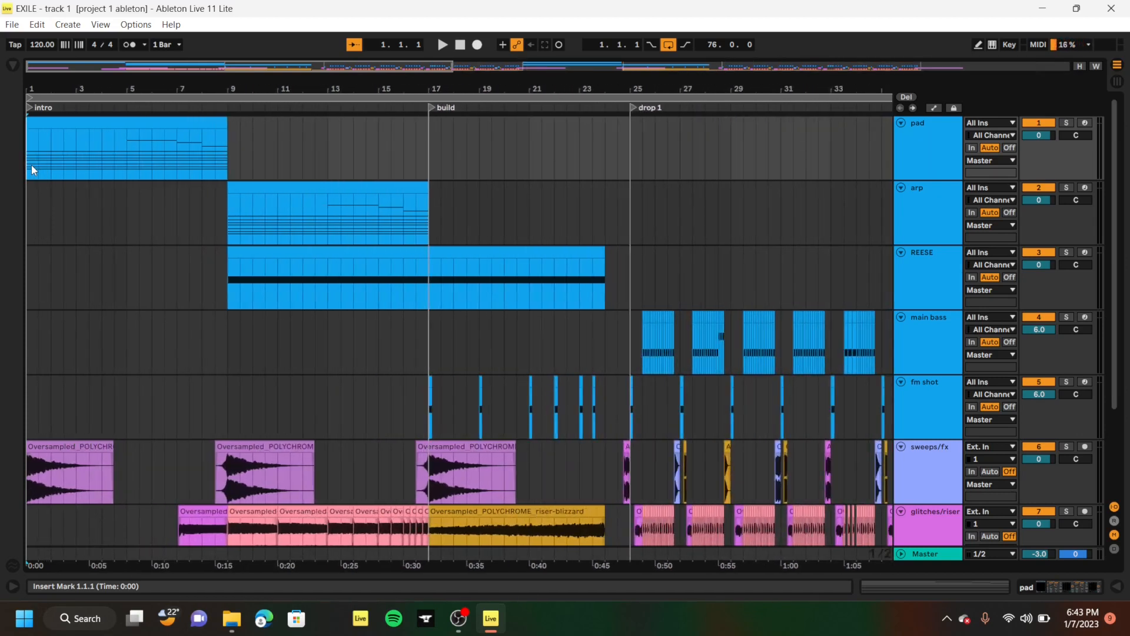
key(space)
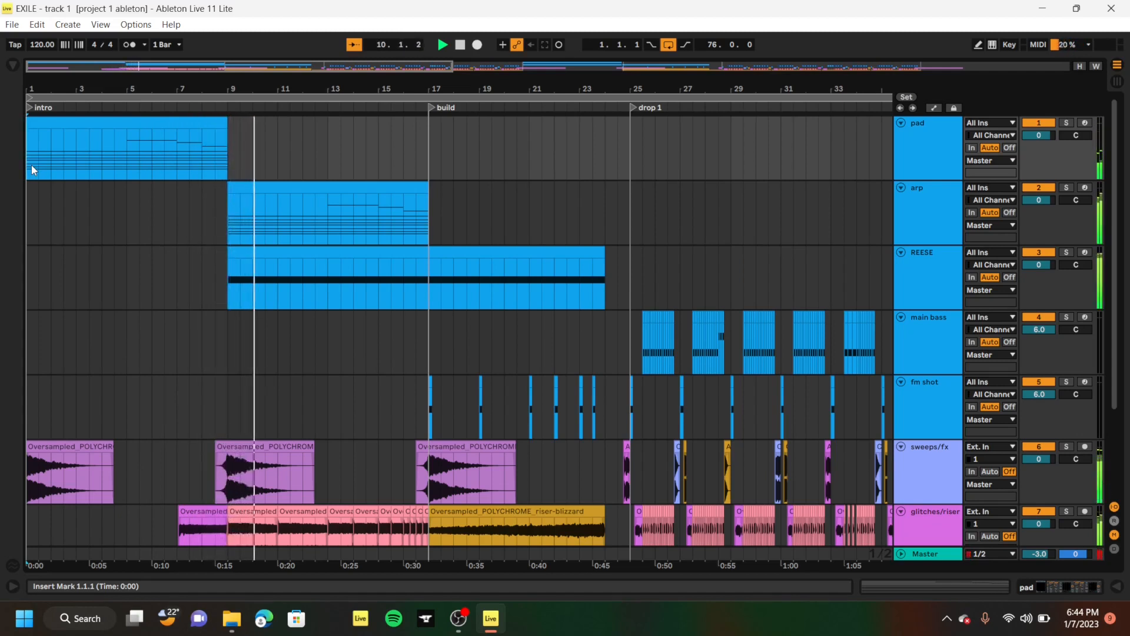
scroll(31, 165, down, 5)
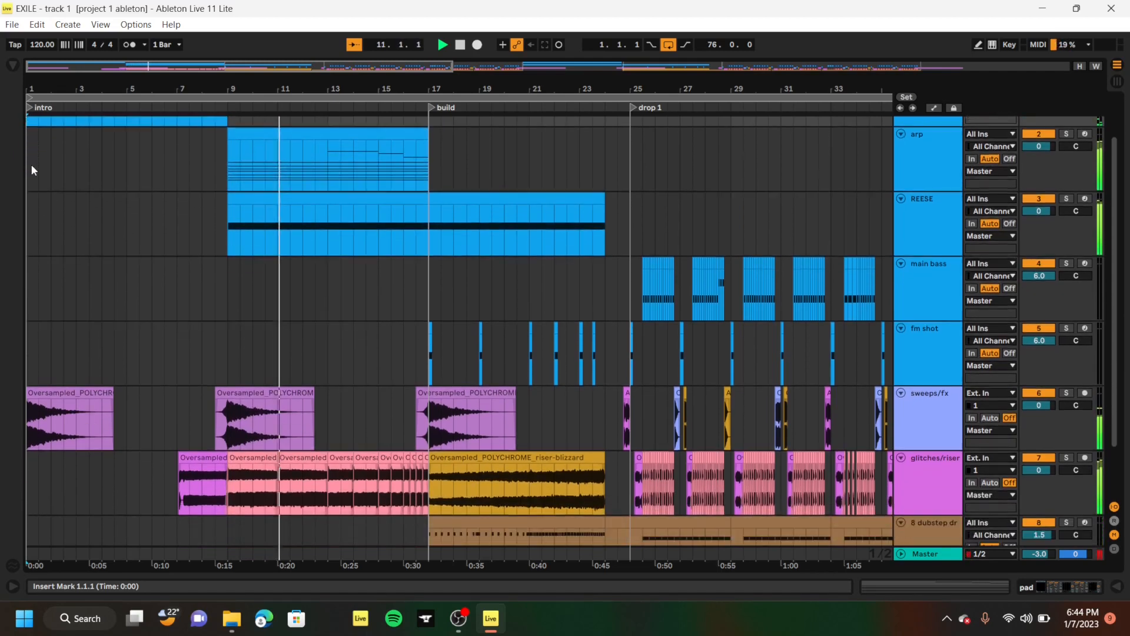
scroll(30, 165, up, 5)
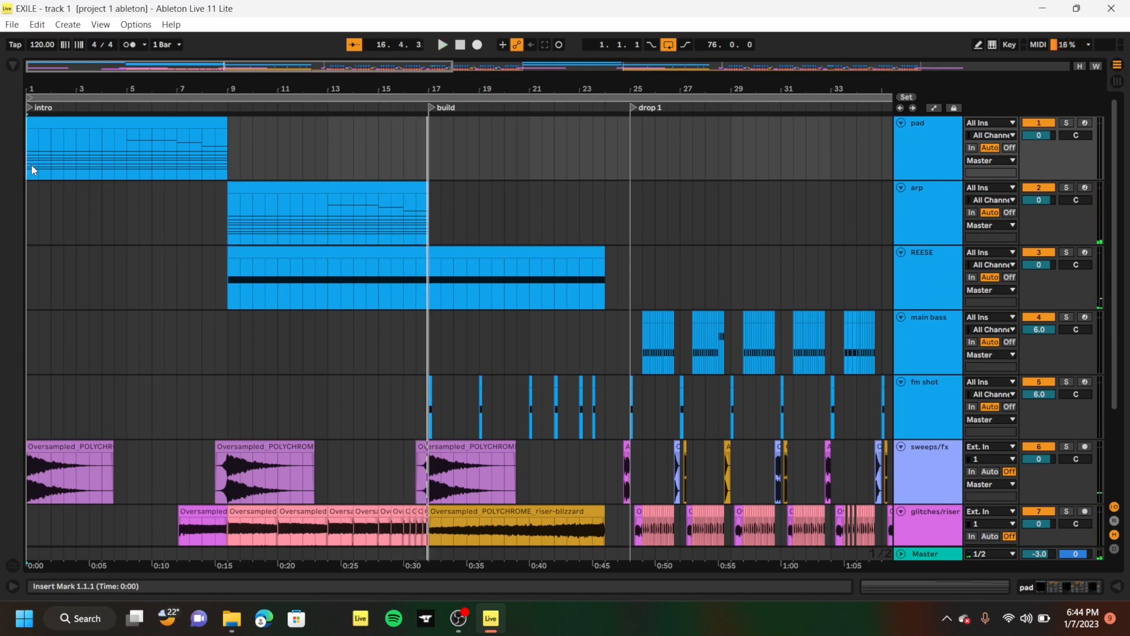
Show the pad track's device chain and select the audio effect rack that follows Vital
scroll(31, 165, up, 5)
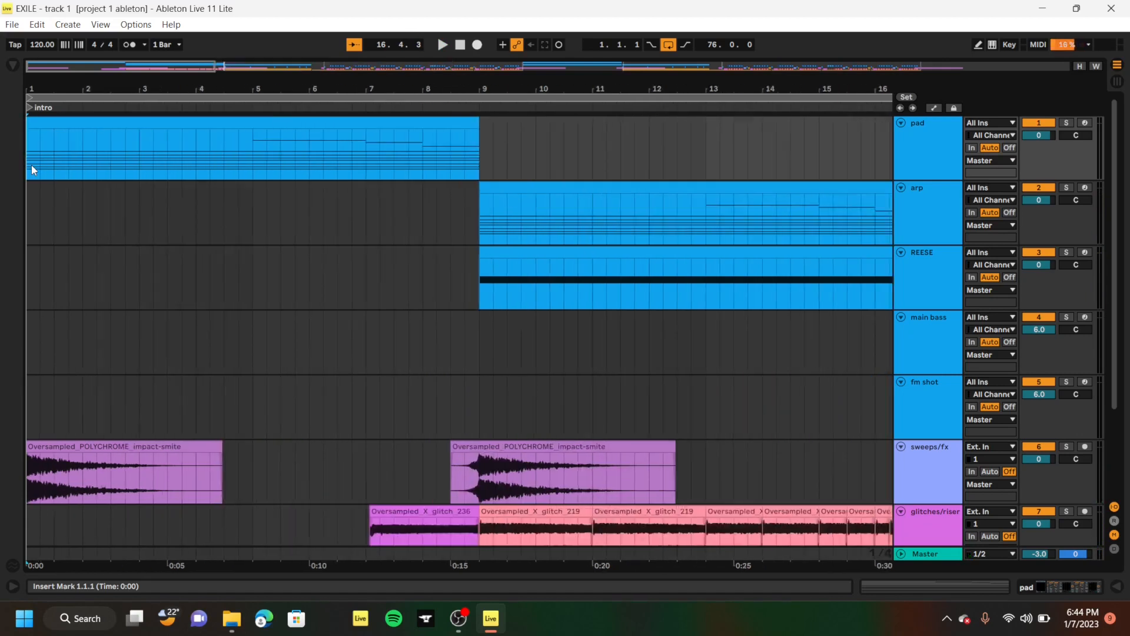
scroll(30, 165, down, 3)
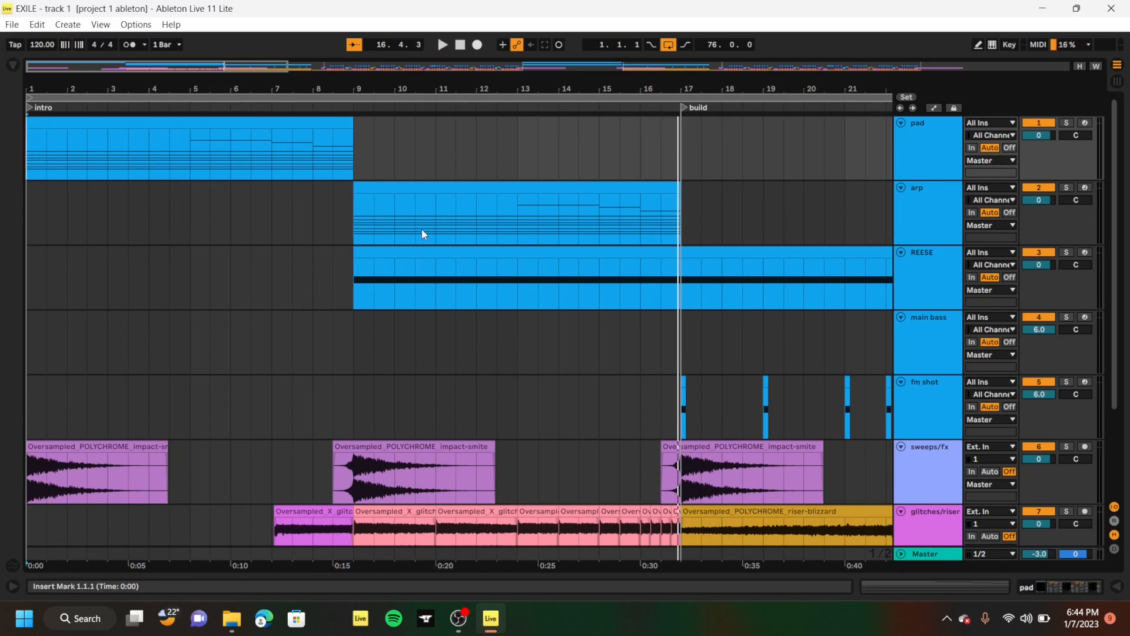
scroll(422, 228, down, 1)
scroll(446, 265, down, 3)
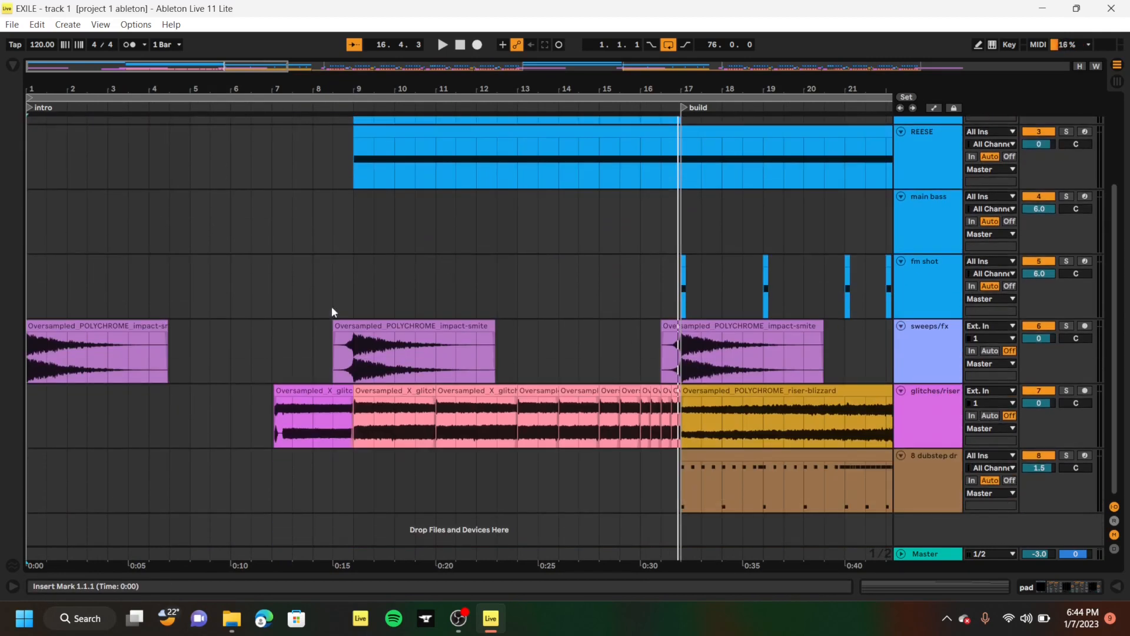
scroll(360, 435, up, 4)
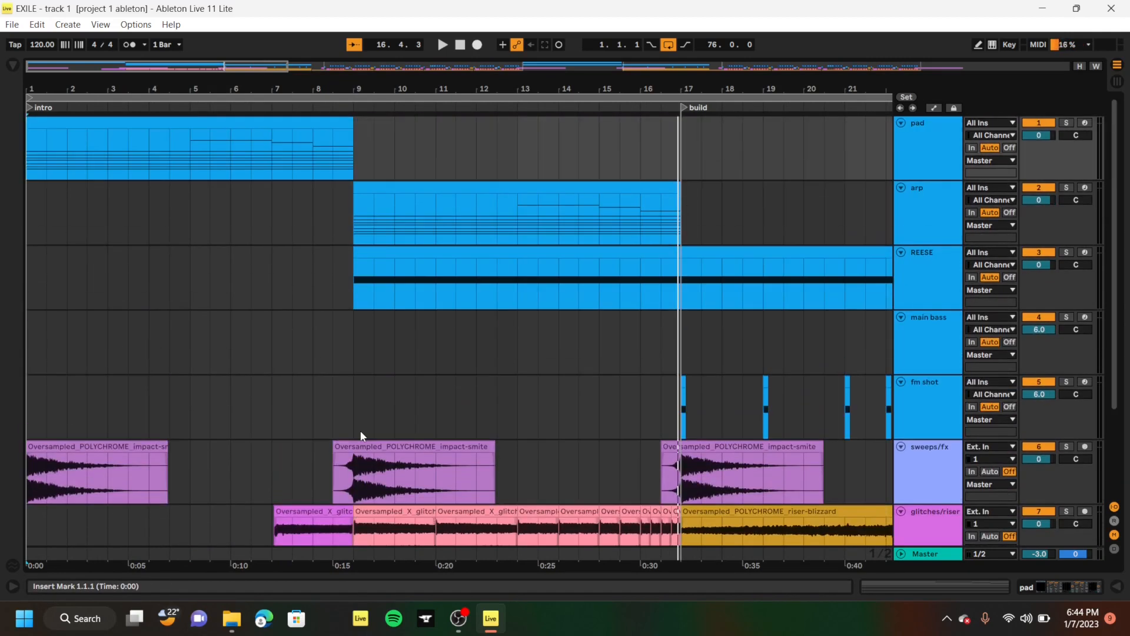
double_click(905, 153)
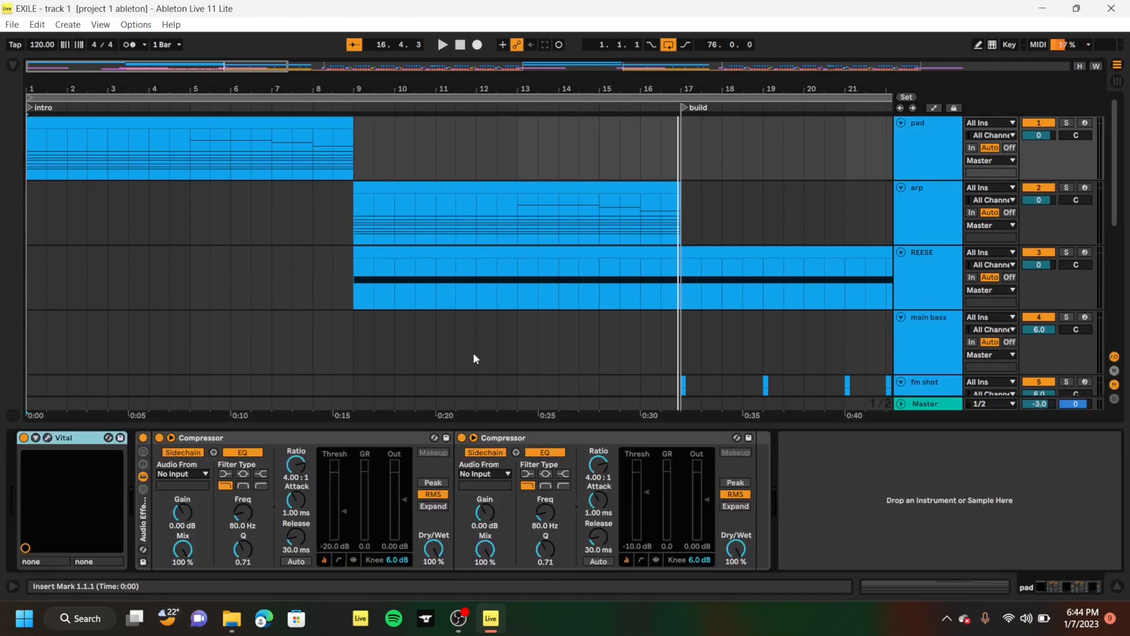
click(144, 529)
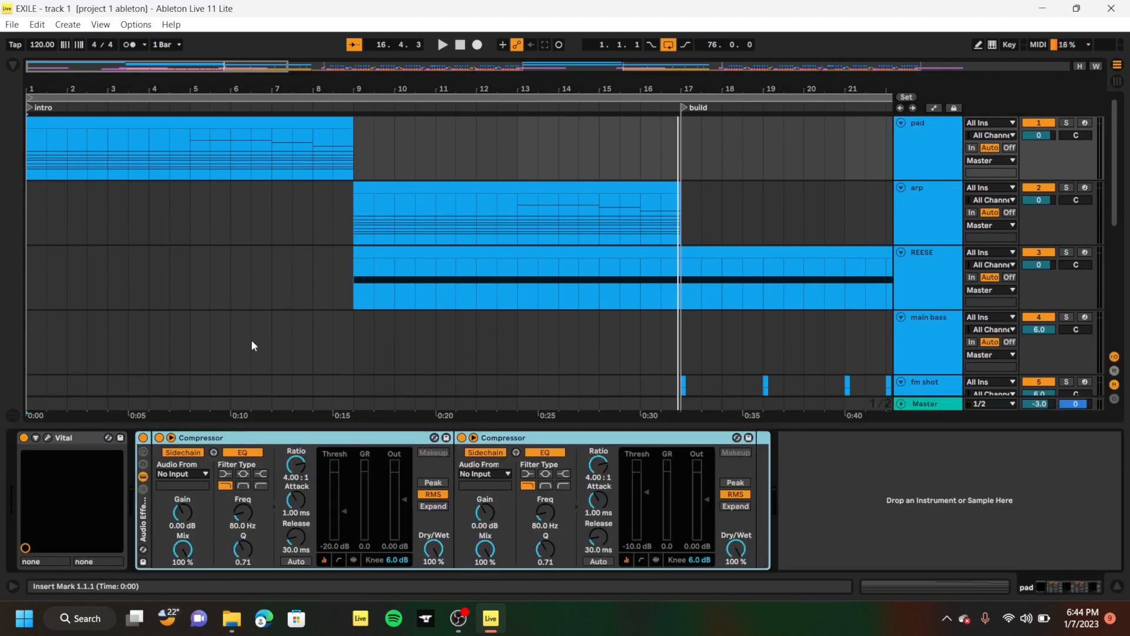
scroll(227, 241, down, 9)
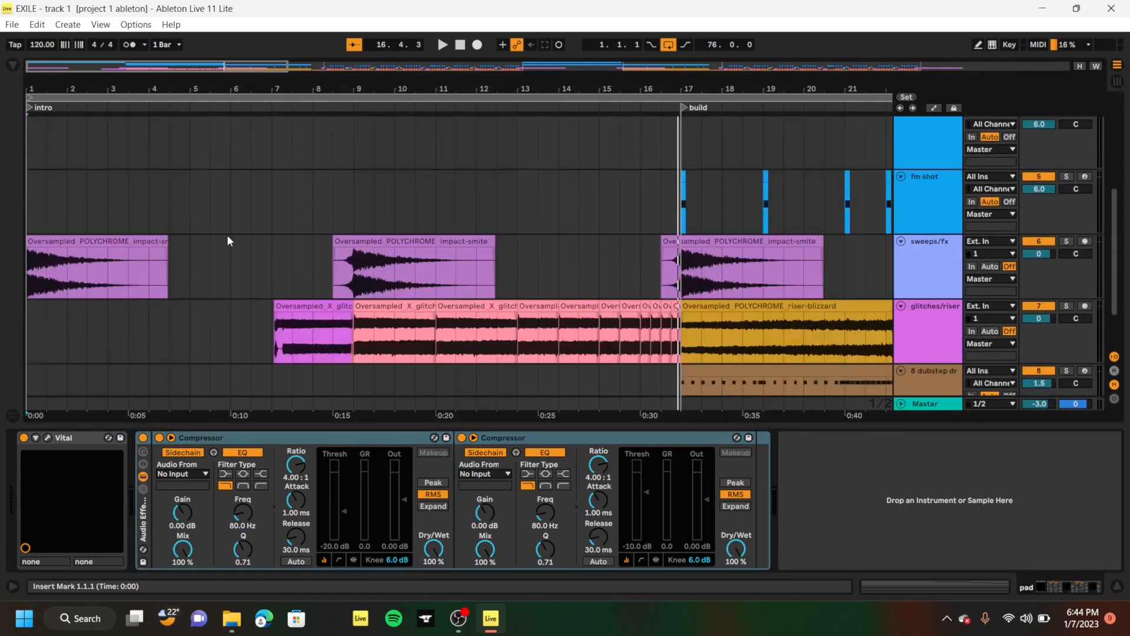
scroll(227, 235, up, 9)
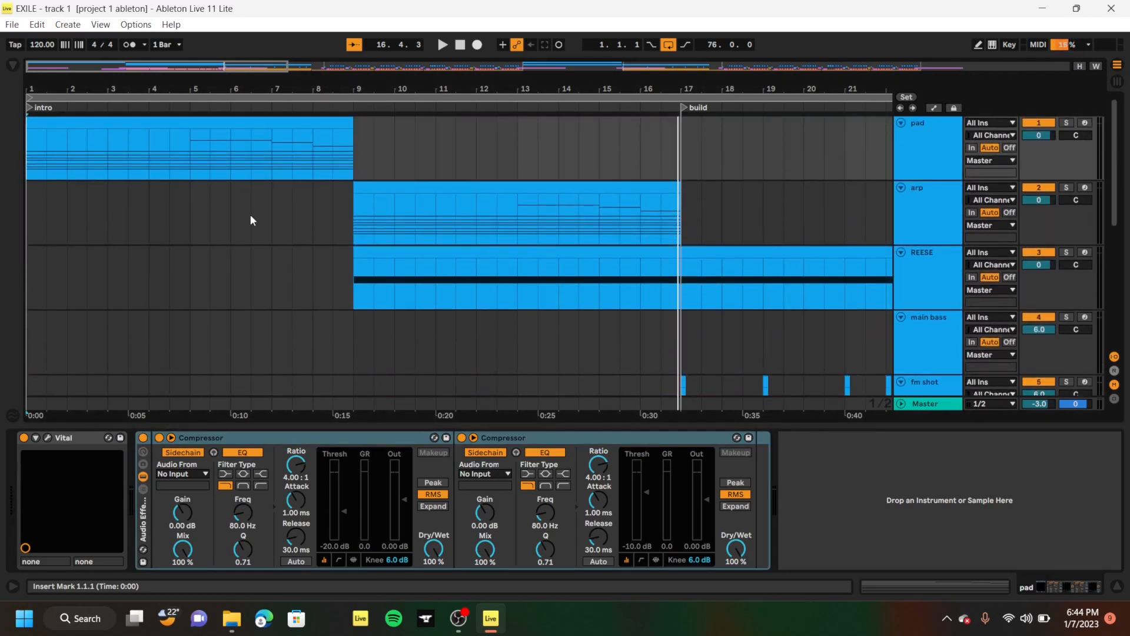
Solo the sweeps/fx track, play its opening impact from bar 1, and unsolo the track
scroll(250, 214, down, 9)
click(30, 217)
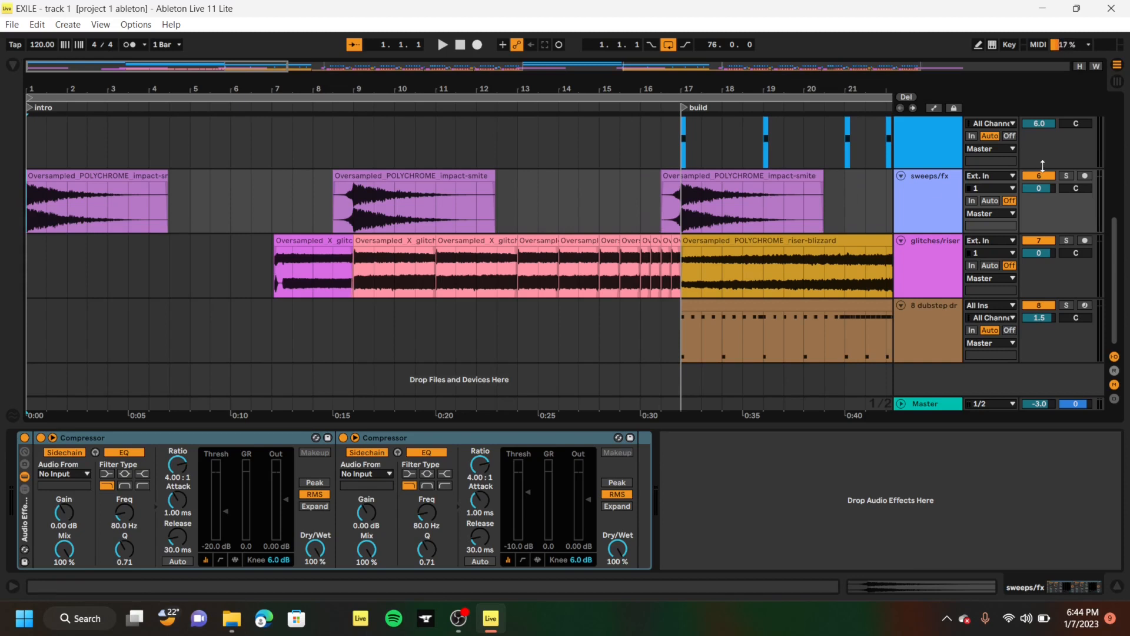
click(1067, 176)
key(space)
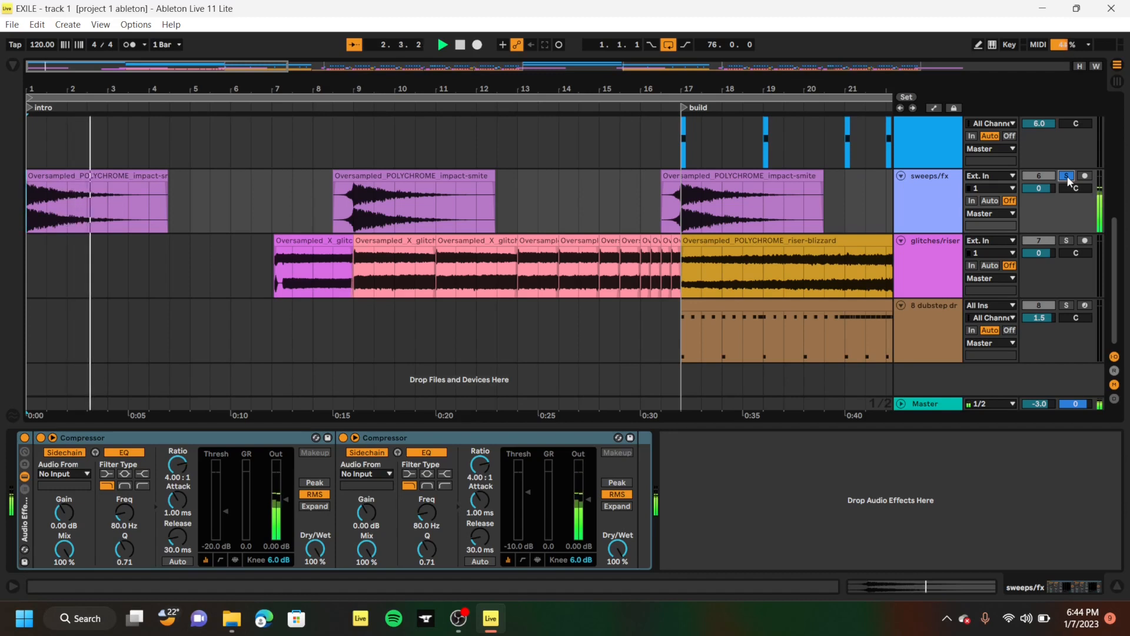
key(space)
click(1066, 176)
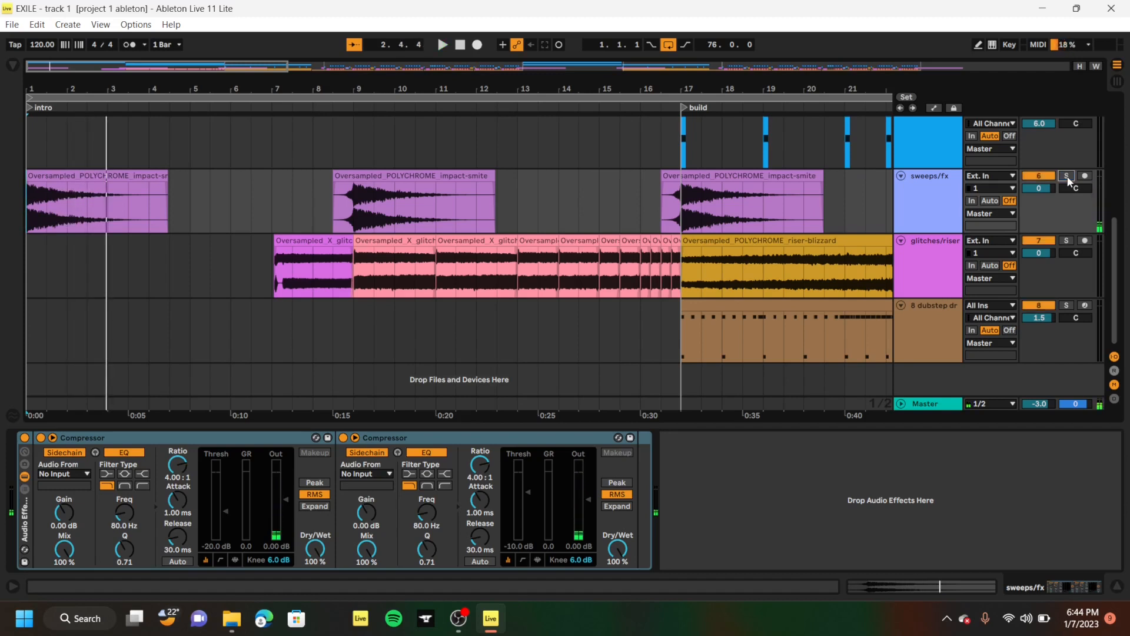
Solo the pad track and play its intro clip from bar 1
scroll(301, 272, up, 5)
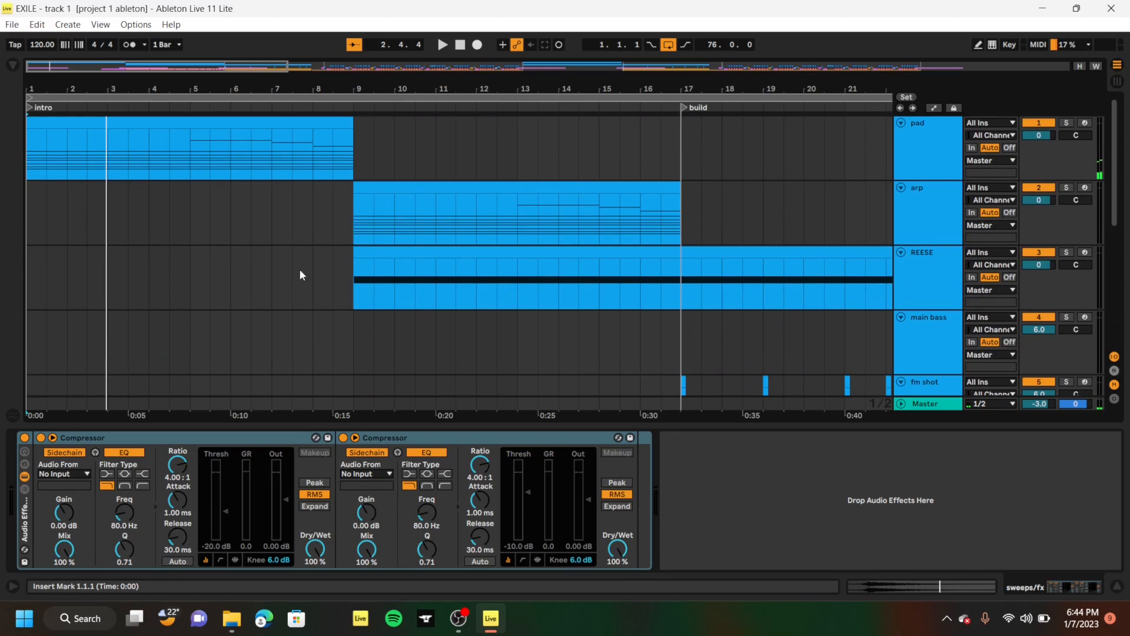
click(31, 162)
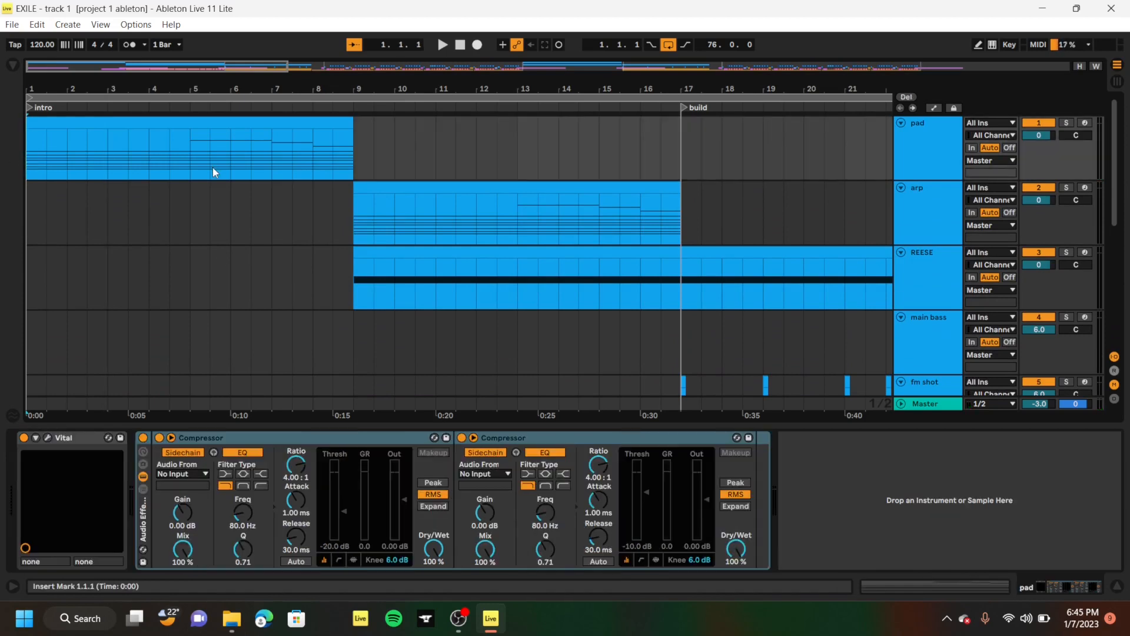
click(1066, 123)
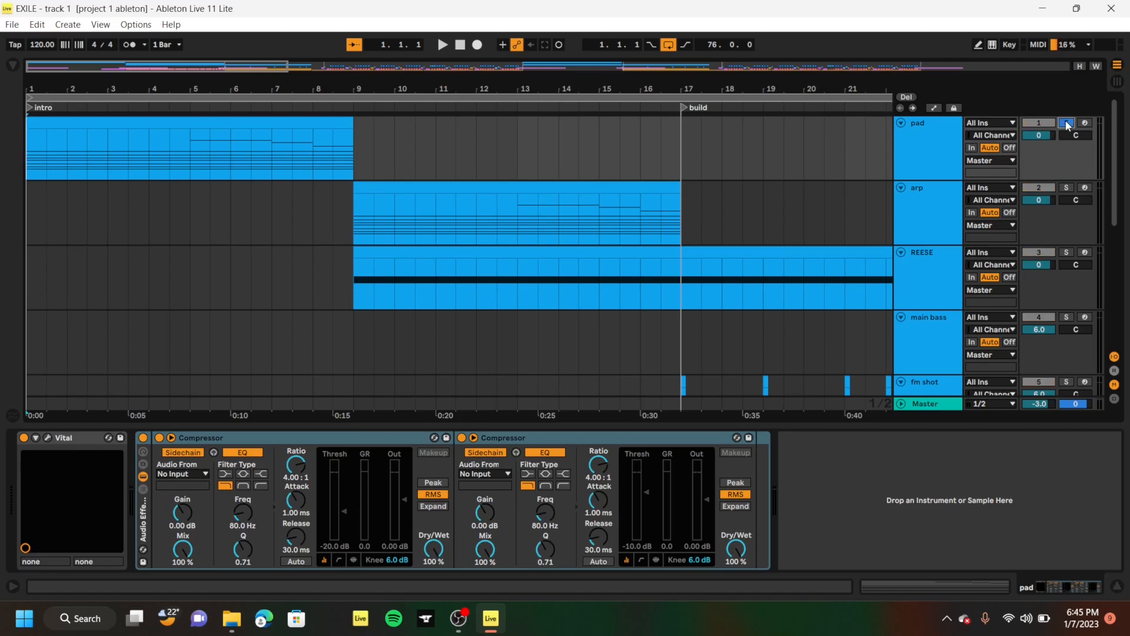
key(space)
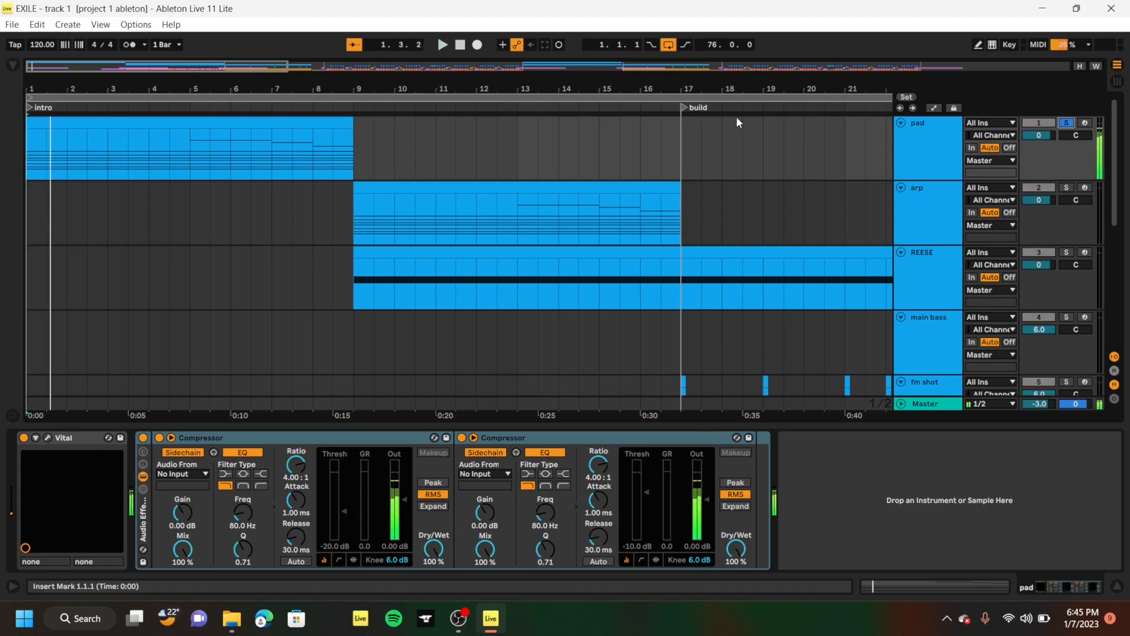
Open the pad's intro clip in the clip view and play the soloed pad from bar 5
click(189, 151)
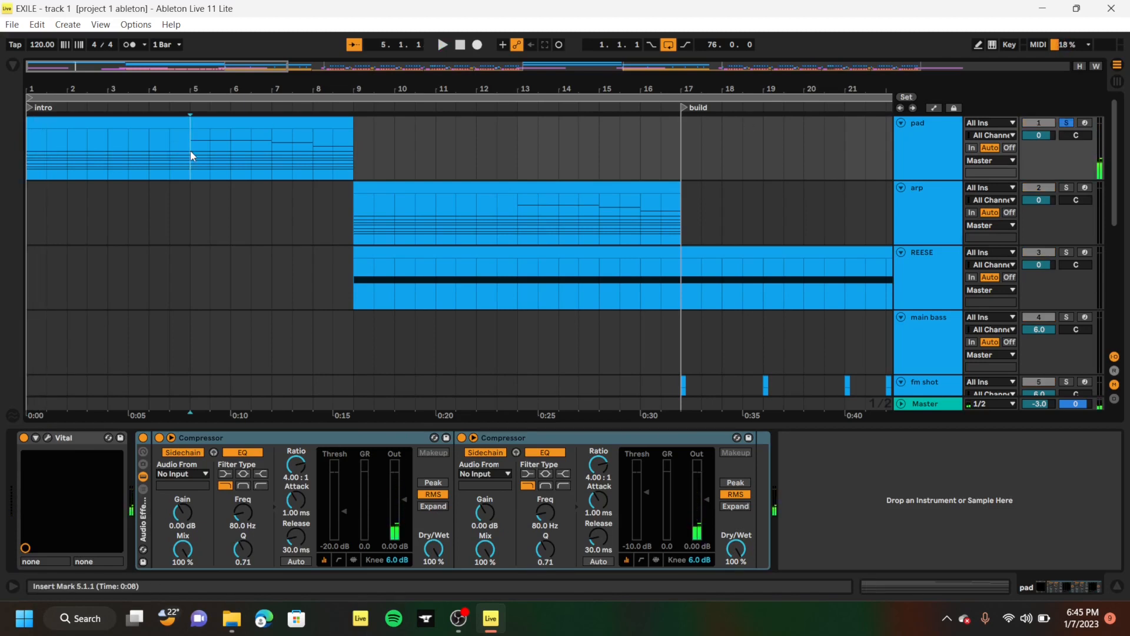
double_click(234, 121)
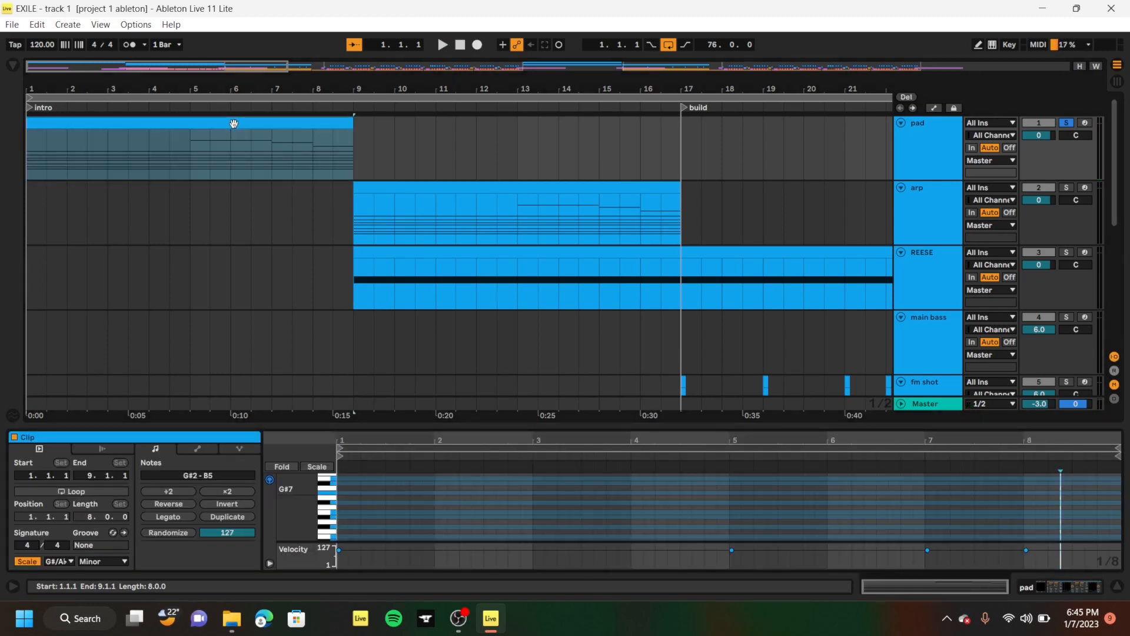
click(189, 151)
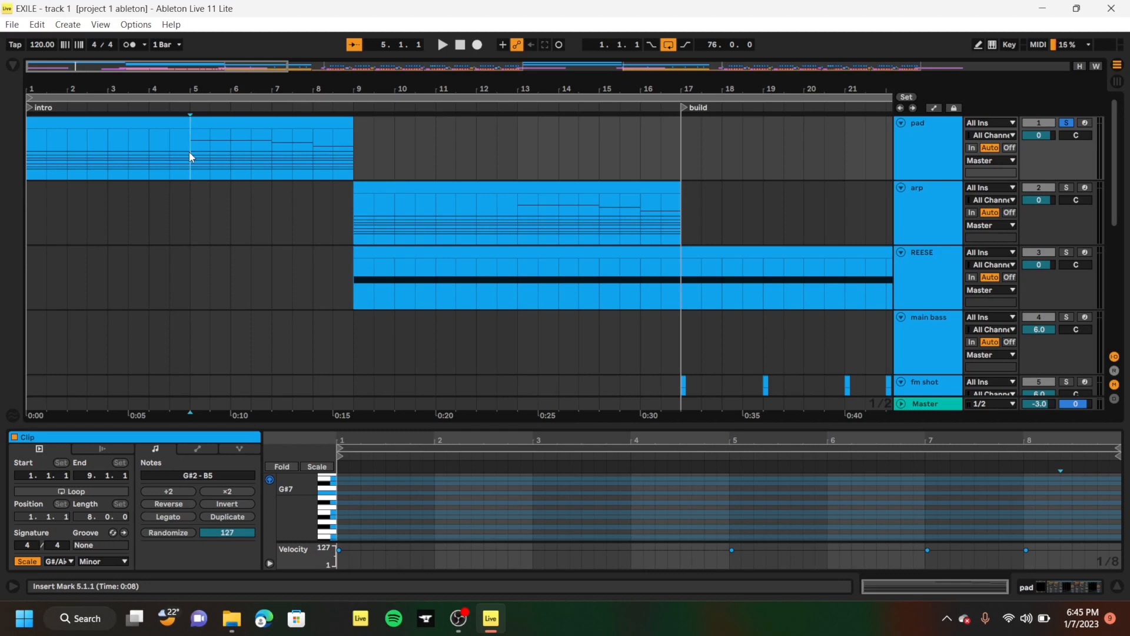
key(space)
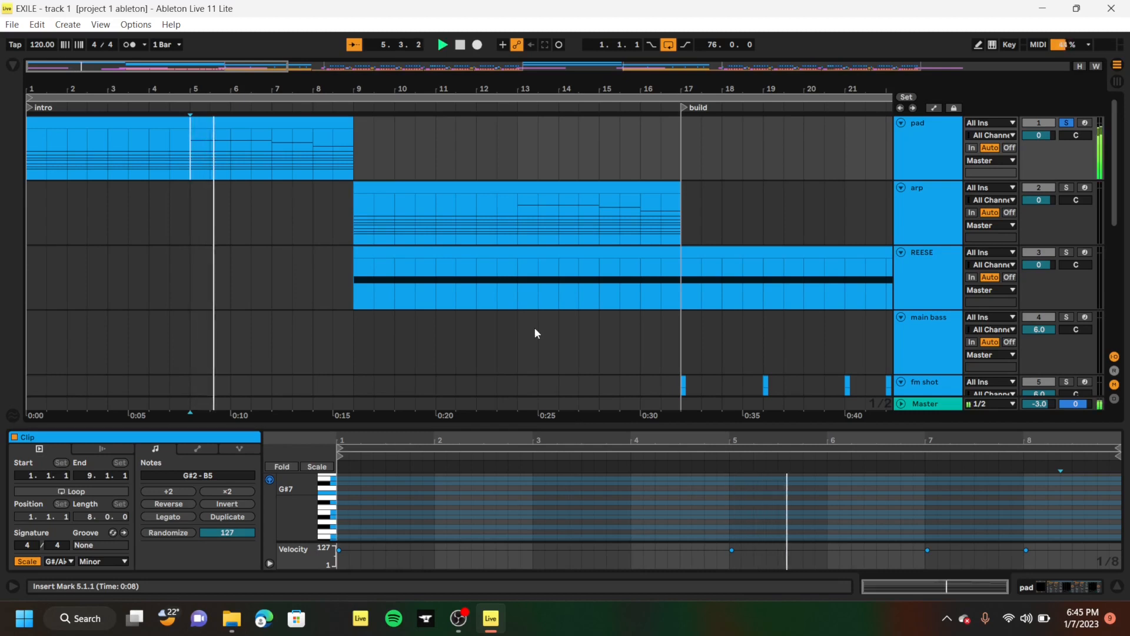
Examine the pad clip's held chord notes G#2 to G#4 in the enlarged note editor, and close the clip view
drag(640, 424, 640, 132)
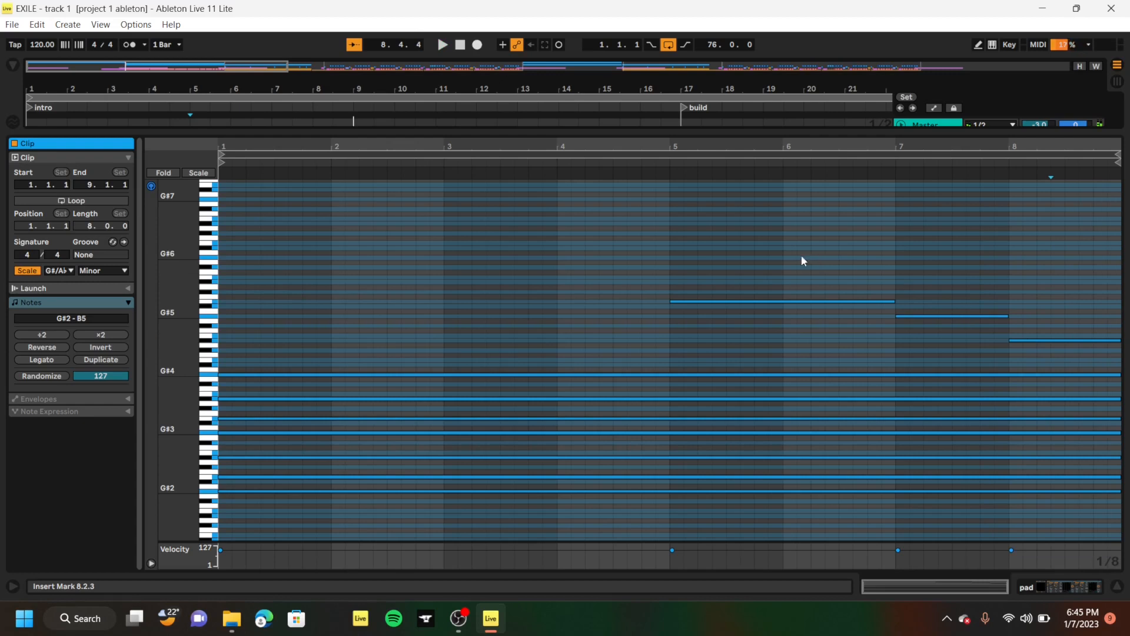
drag(343, 253, 323, 496)
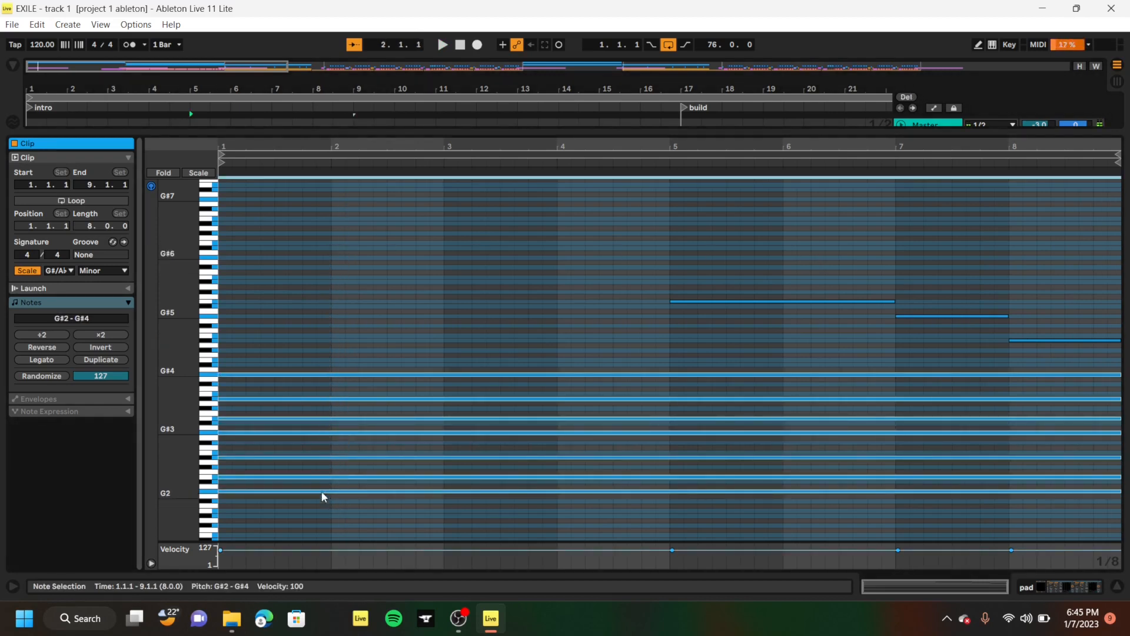
click(430, 263)
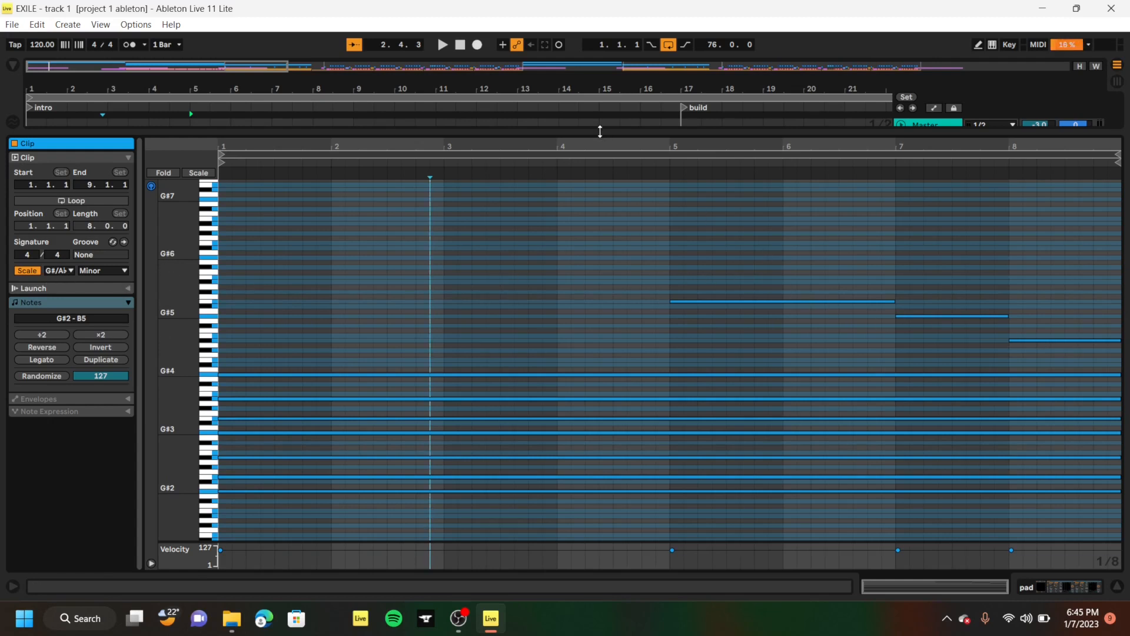
drag(605, 154, 580, 518)
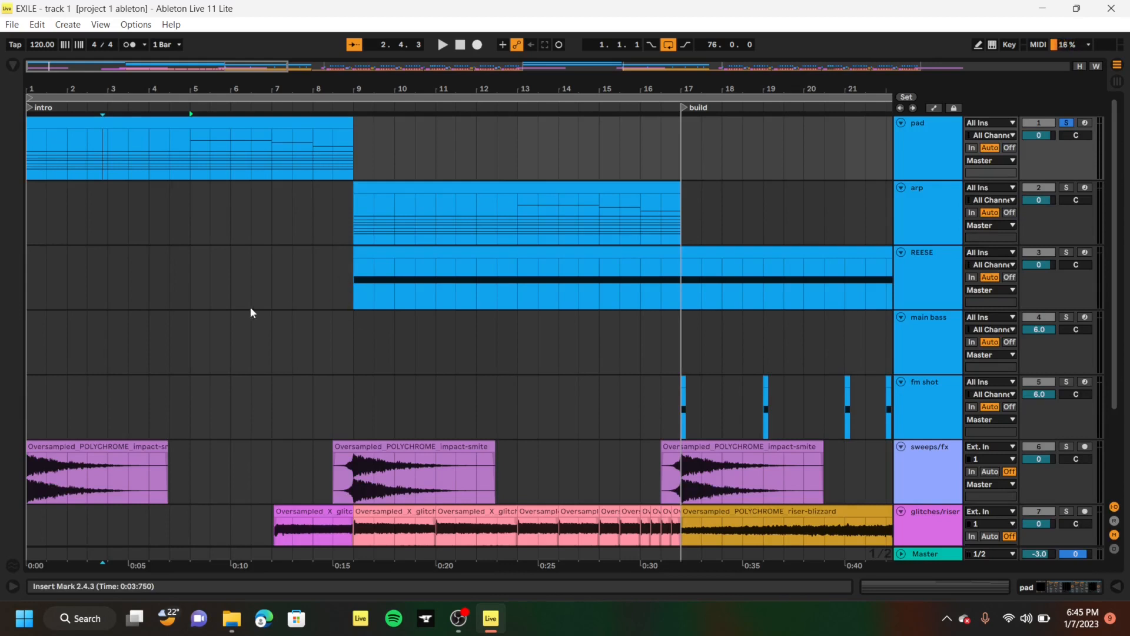
Solo the glitches/riser track and play its first glitch clip from bar 7
scroll(249, 313, down, 3)
click(271, 419)
scroll(271, 422, up, 3)
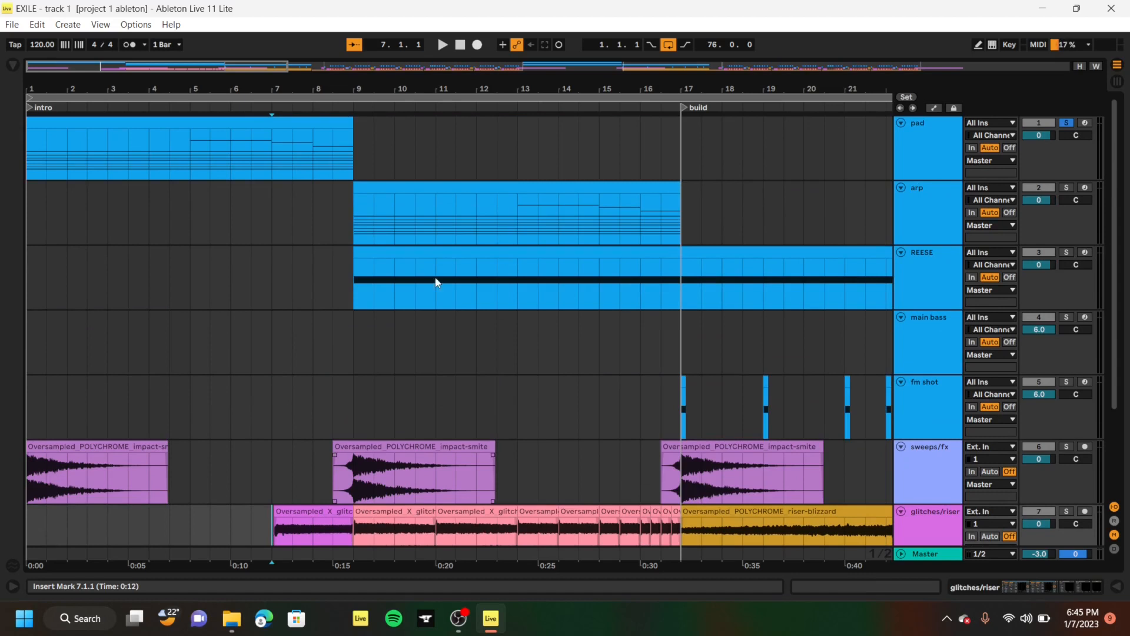
scroll(369, 495, down, 3)
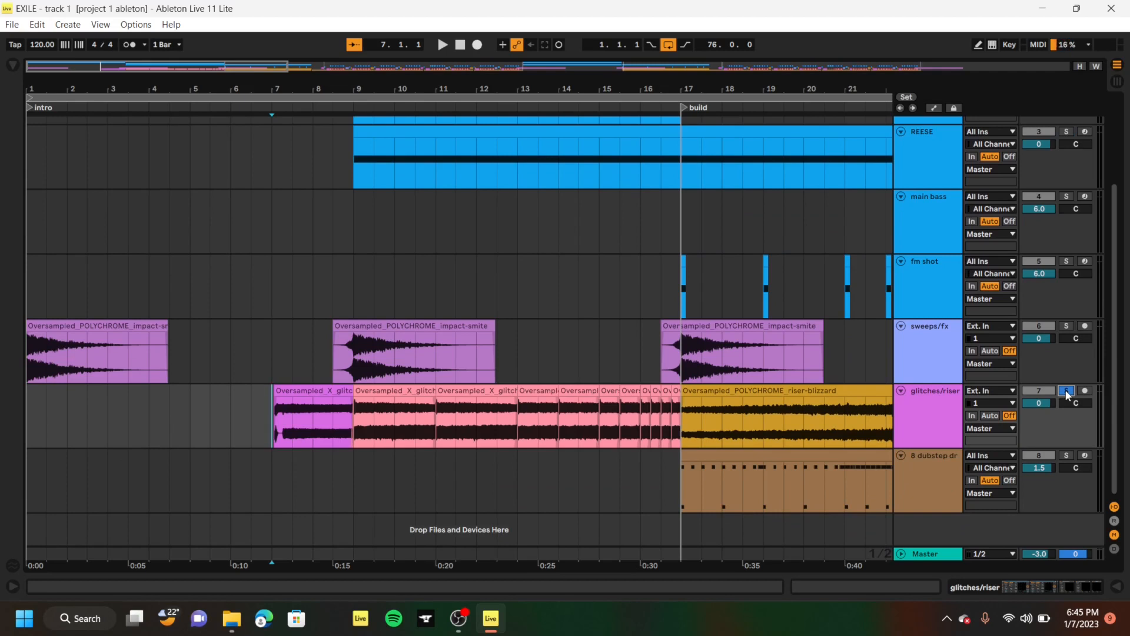
key(space)
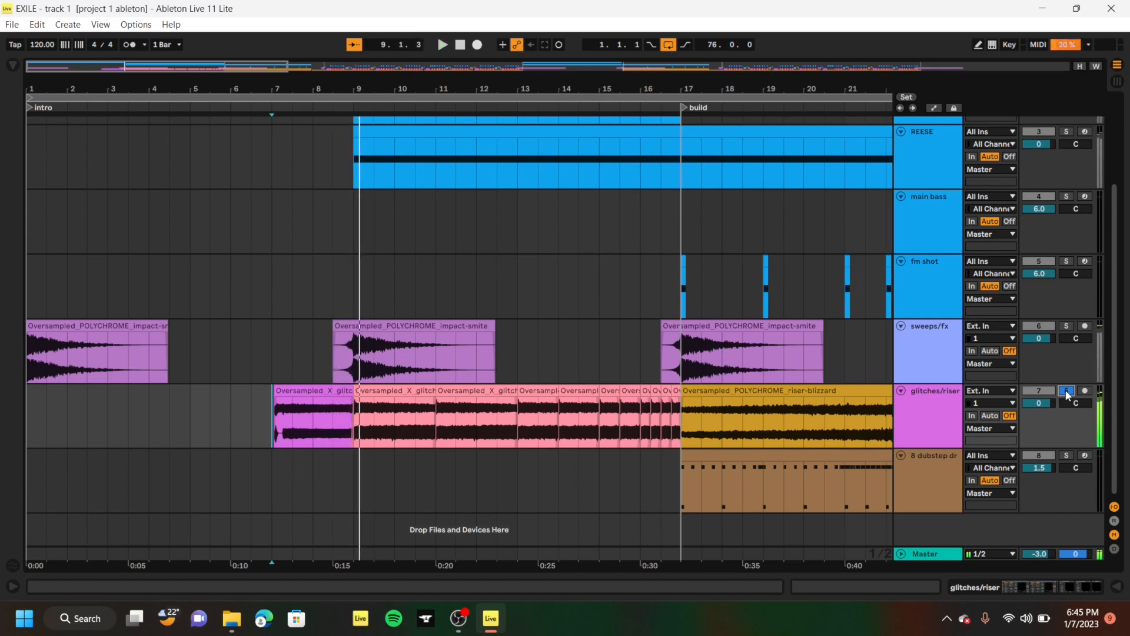
Play the soloed glitches/riser clips from bar 9 and stop playback
click(356, 447)
key(space)
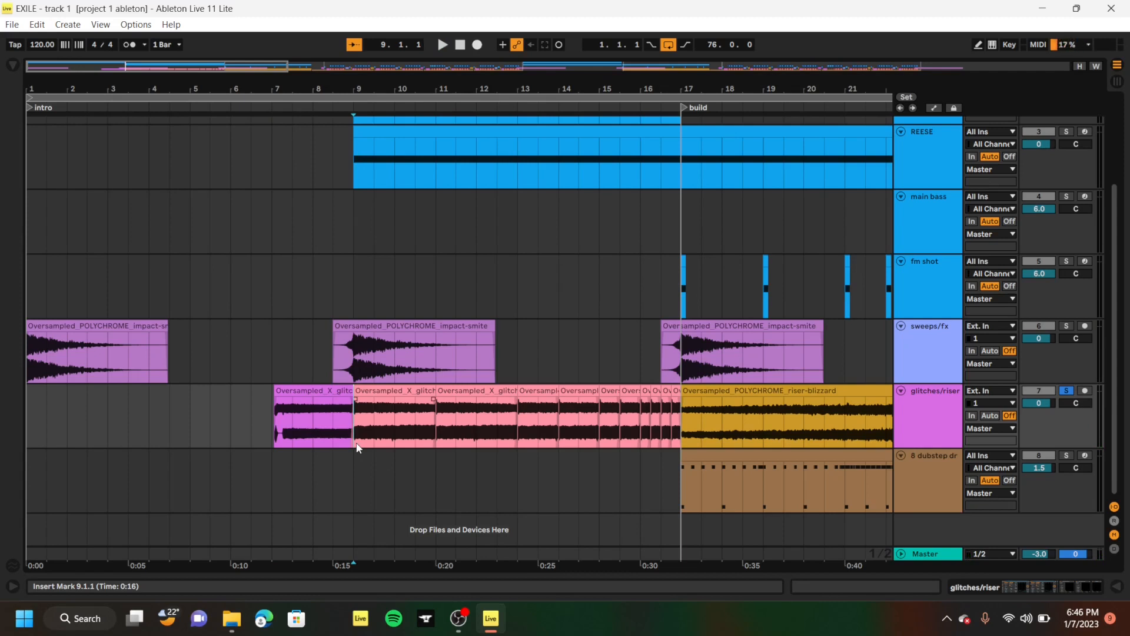
key(space)
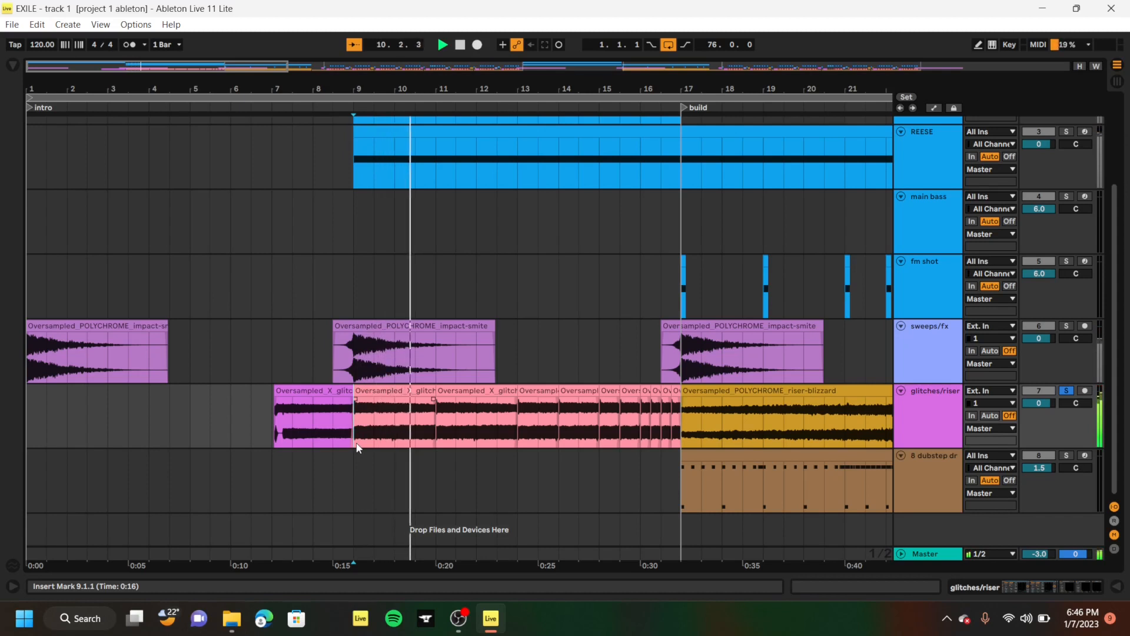
scroll(356, 443, up, 2)
scroll(356, 442, down, 2)
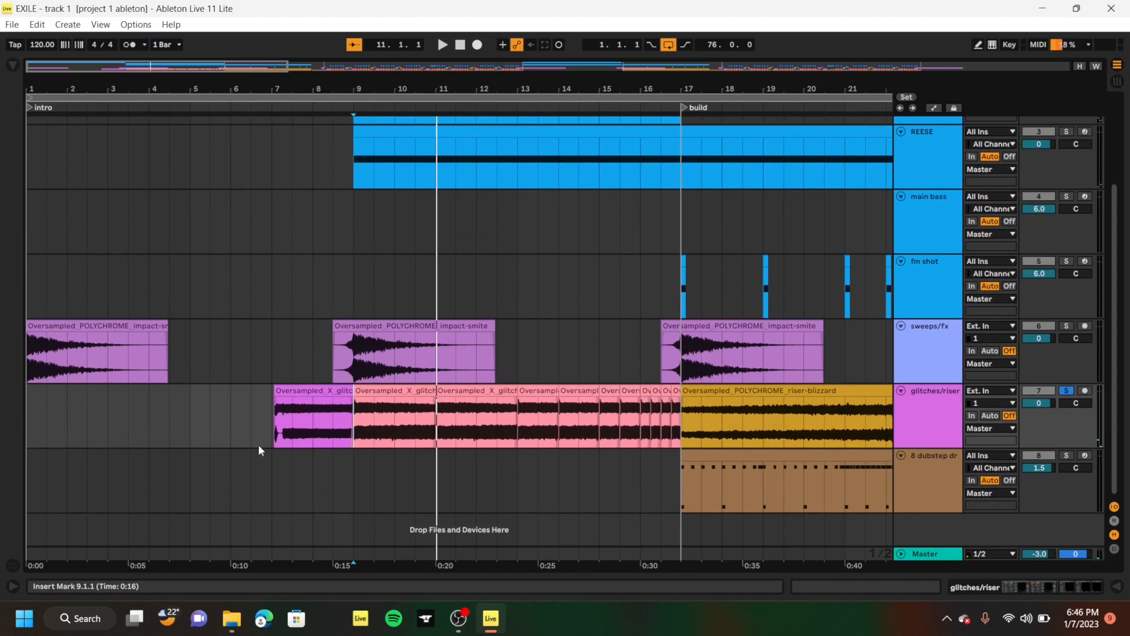
Place the insert marker at bar 9 on the sweeps/fx track and unsolo the glitches/riser track
scroll(444, 371, up, 1)
click(353, 412)
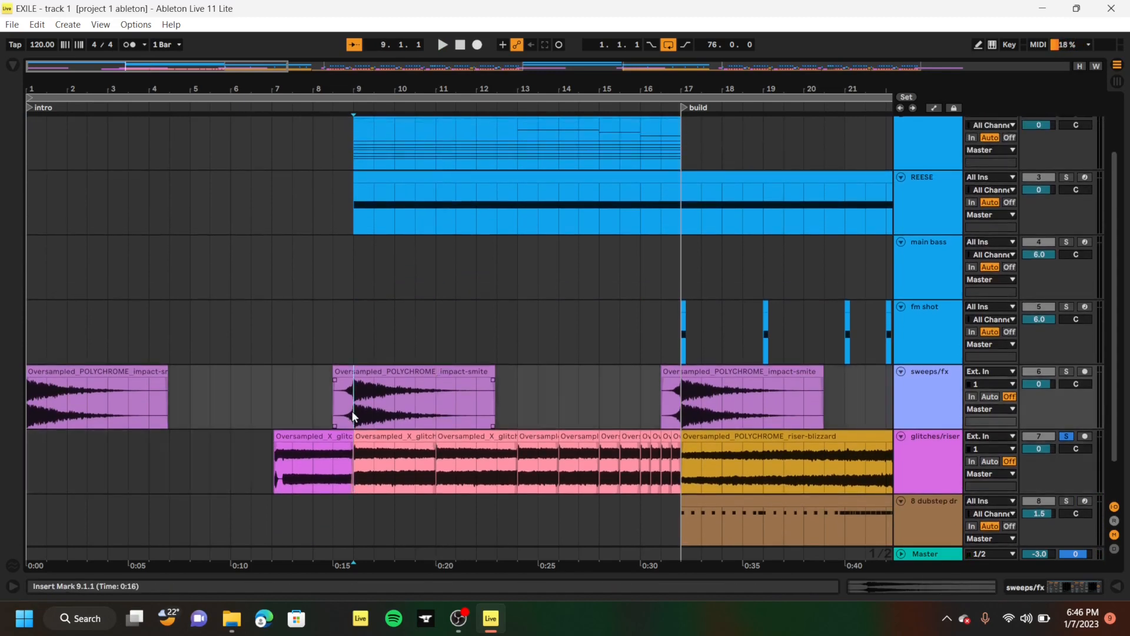
scroll(352, 412, up, 2)
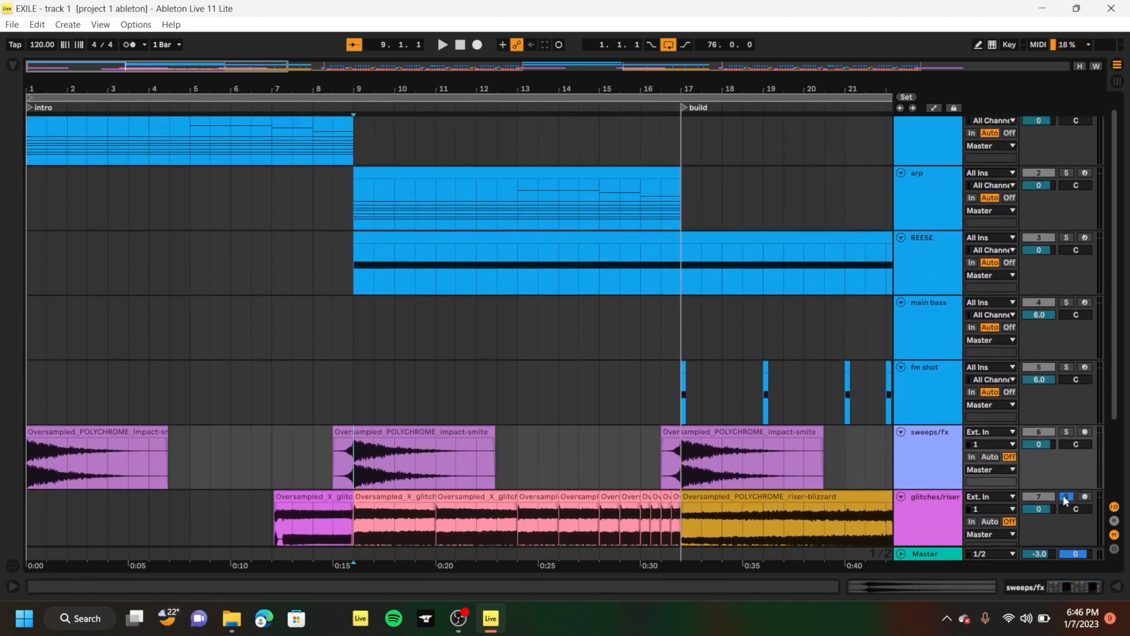
scroll(727, 360, up, 1)
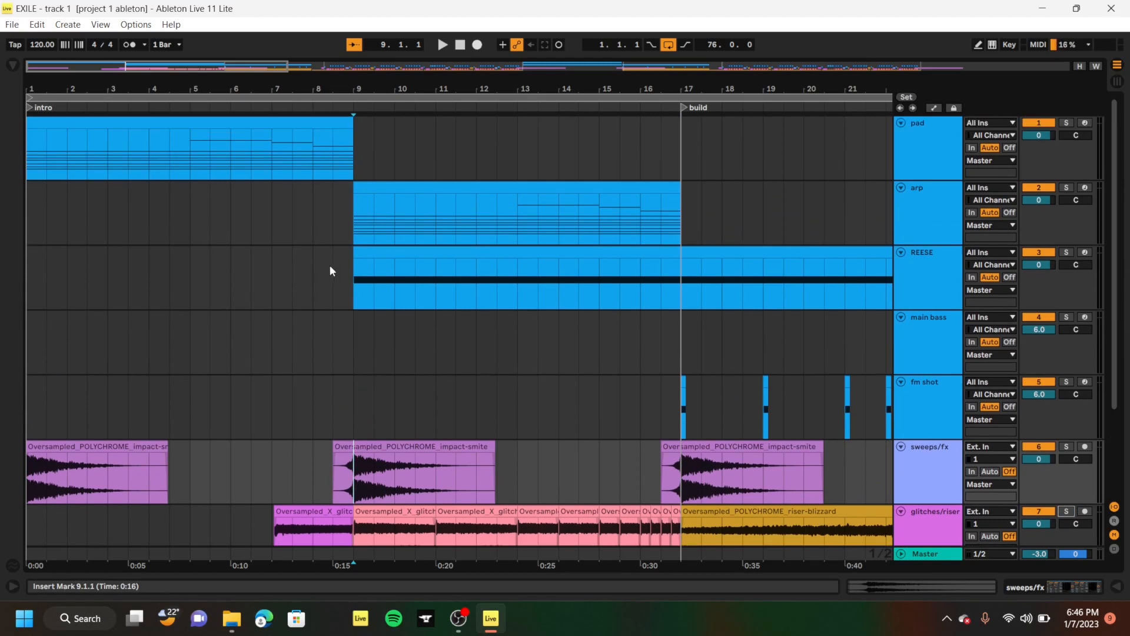
Solo the REESE track with playback set at bar 9, and open its Vital synth window
click(353, 276)
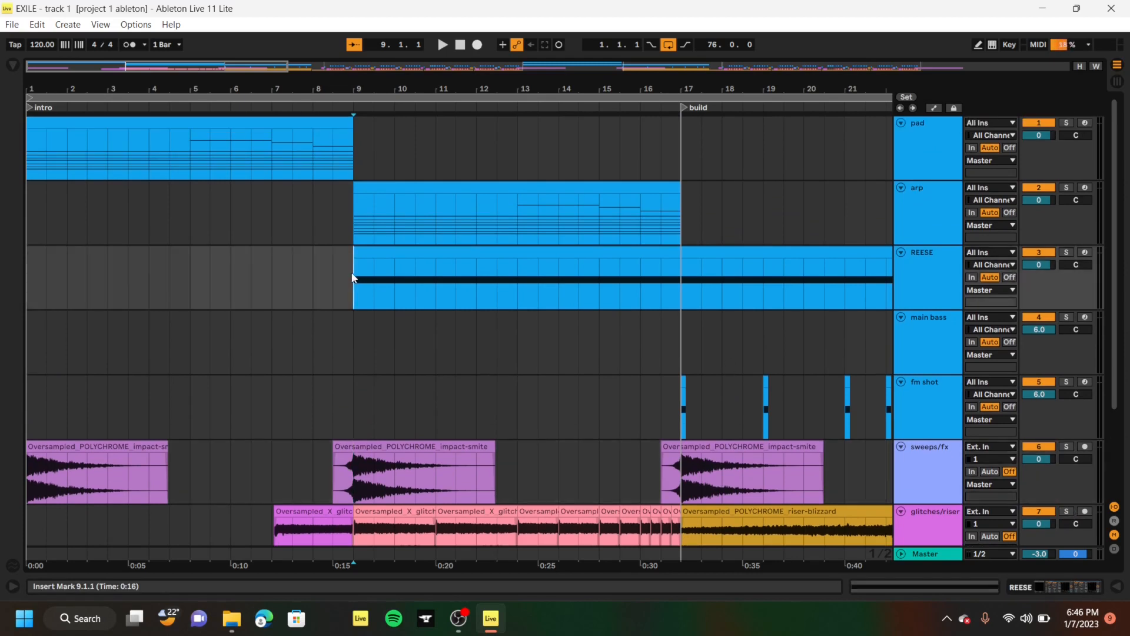
click(1070, 253)
double_click(924, 274)
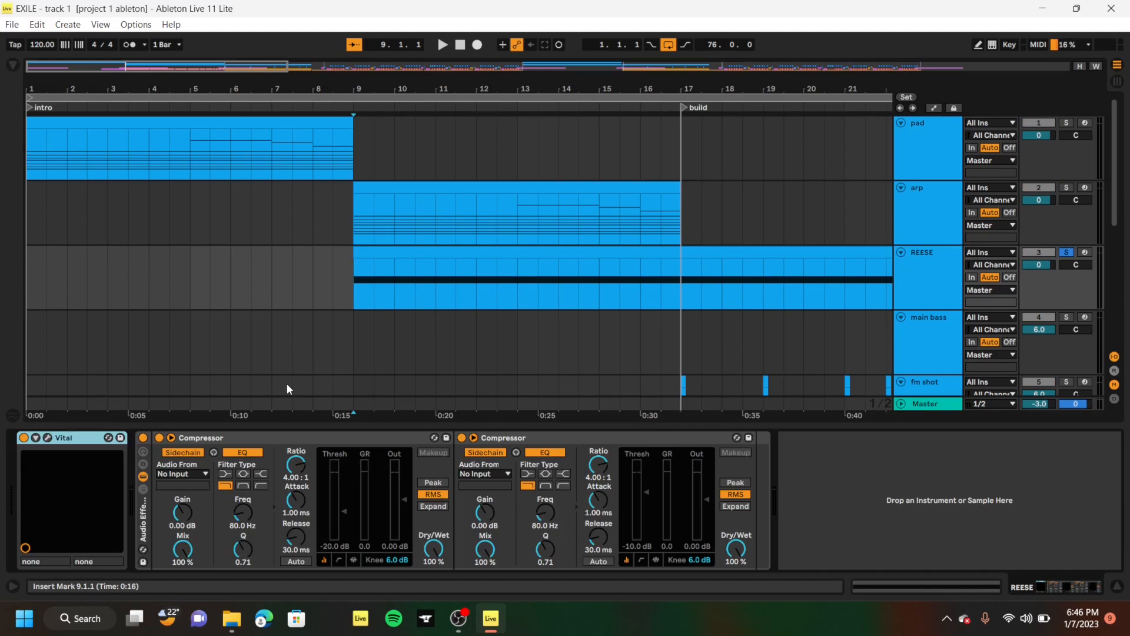
click(48, 438)
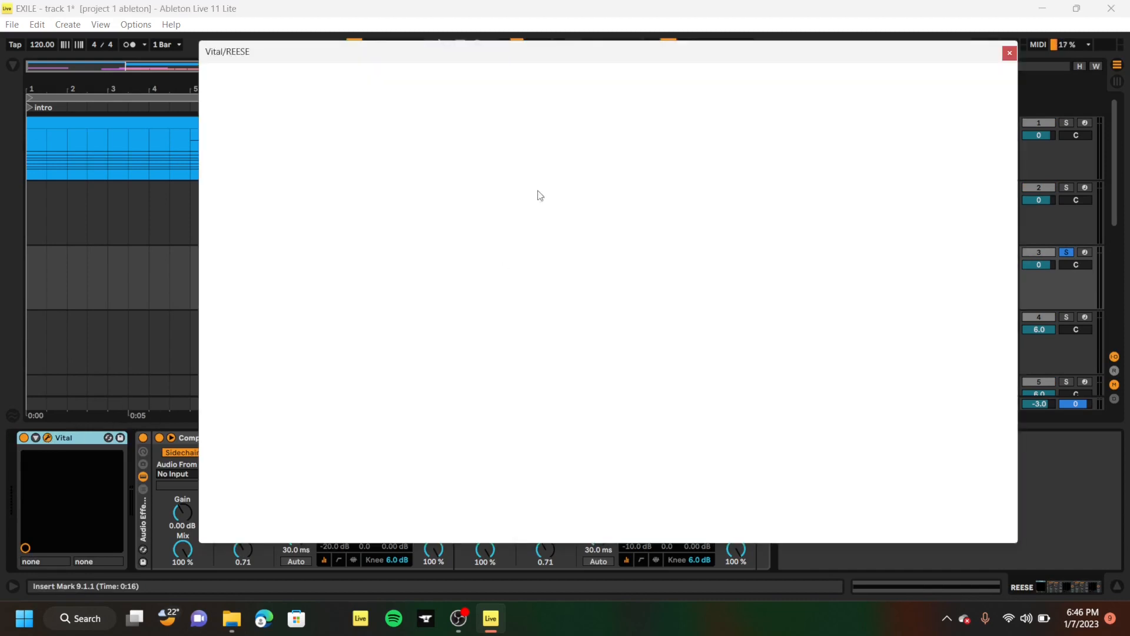
drag(518, 56, 546, 109)
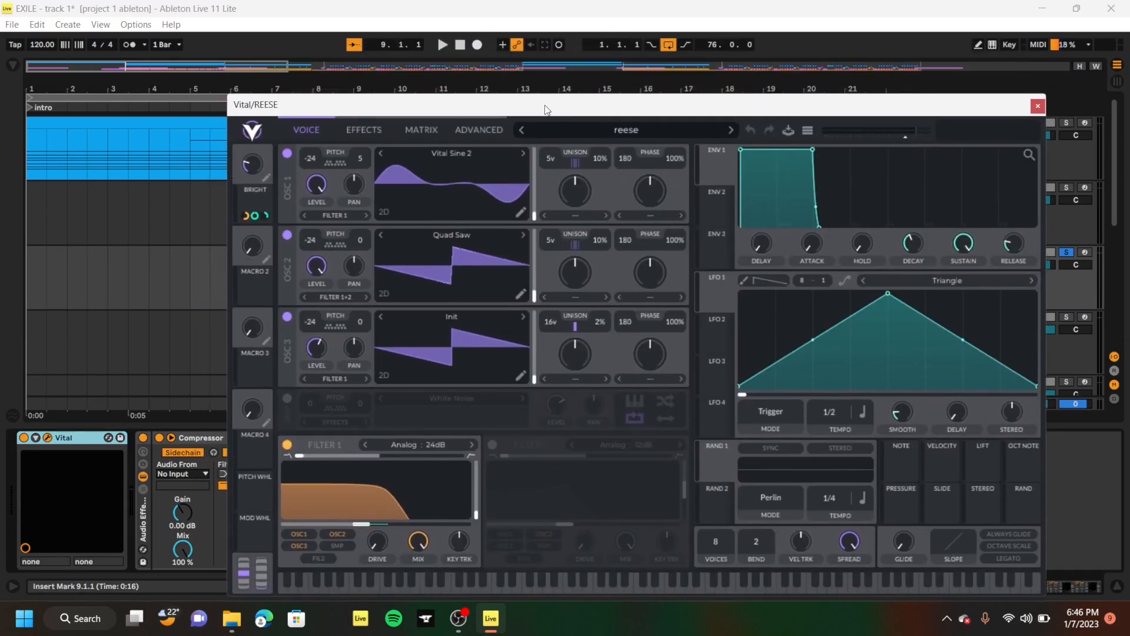
Examine the reese patch's distortion and compressor effects while playing it, and return to the oscillator view
click(368, 130)
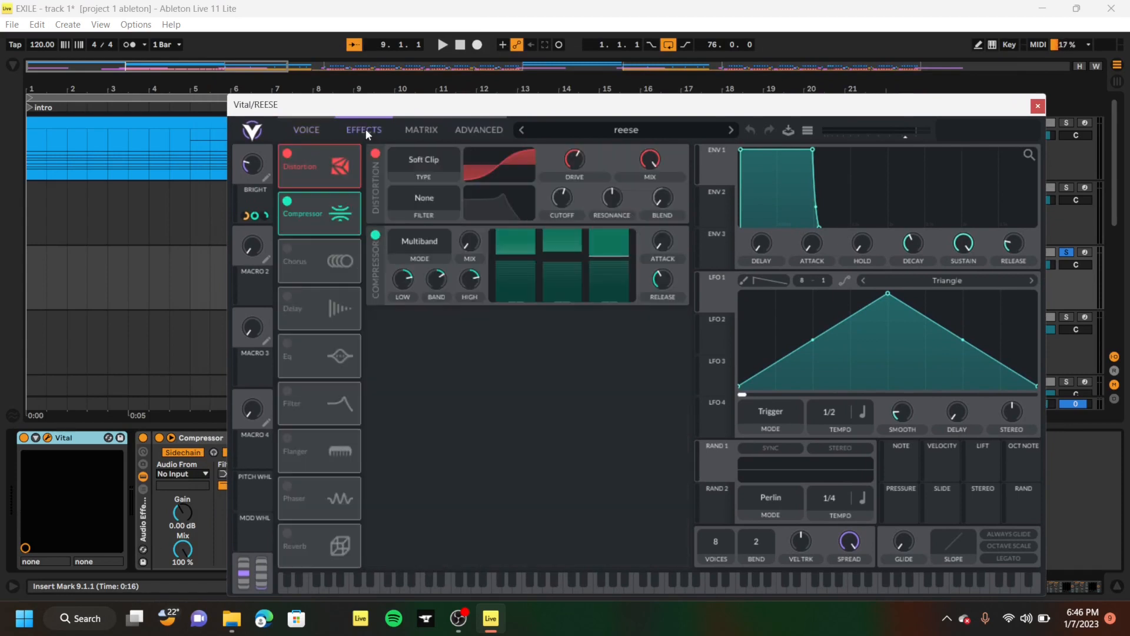
key(space)
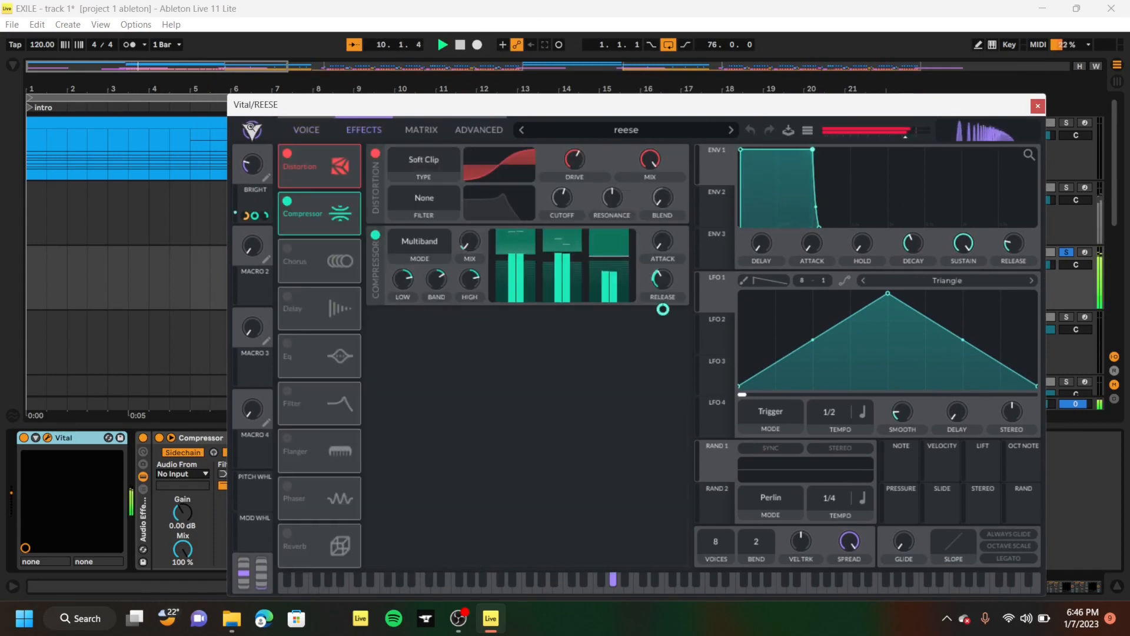
click(305, 130)
key(space)
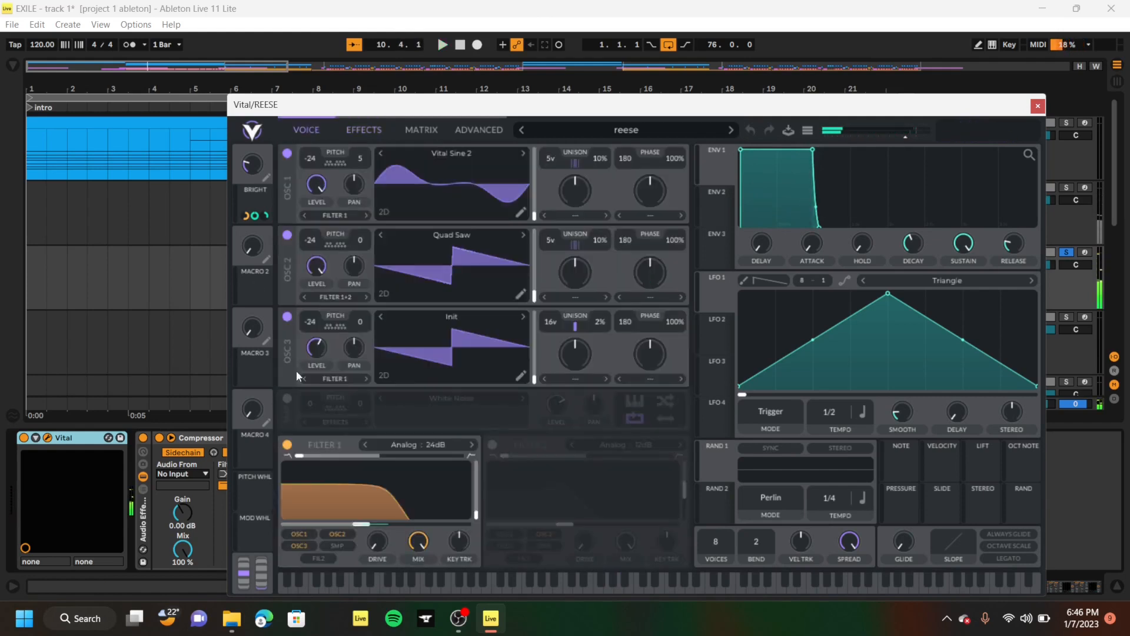
Turn off oscillators 2 and 3 and browse the Factory wavetables for oscillator 1 without changing its selection
click(287, 235)
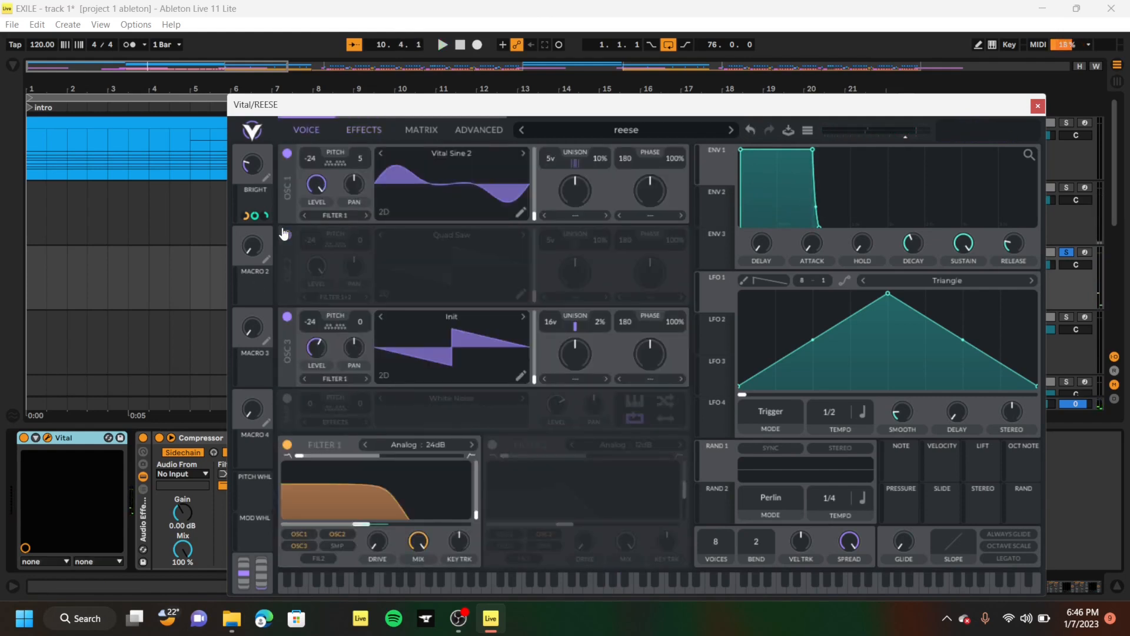
click(287, 318)
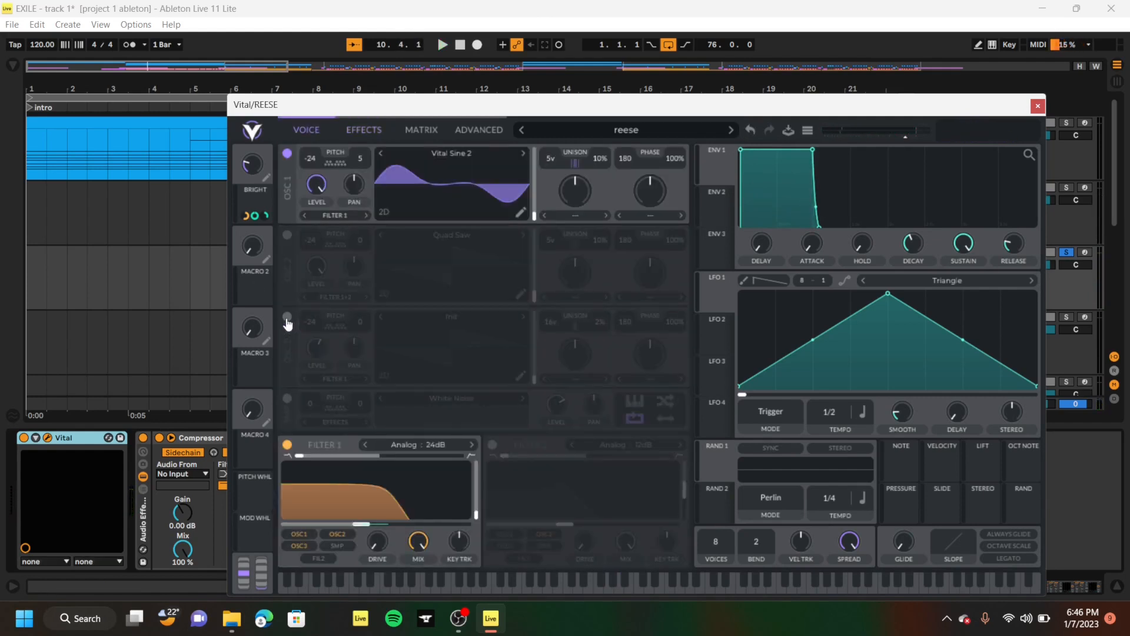
click(465, 152)
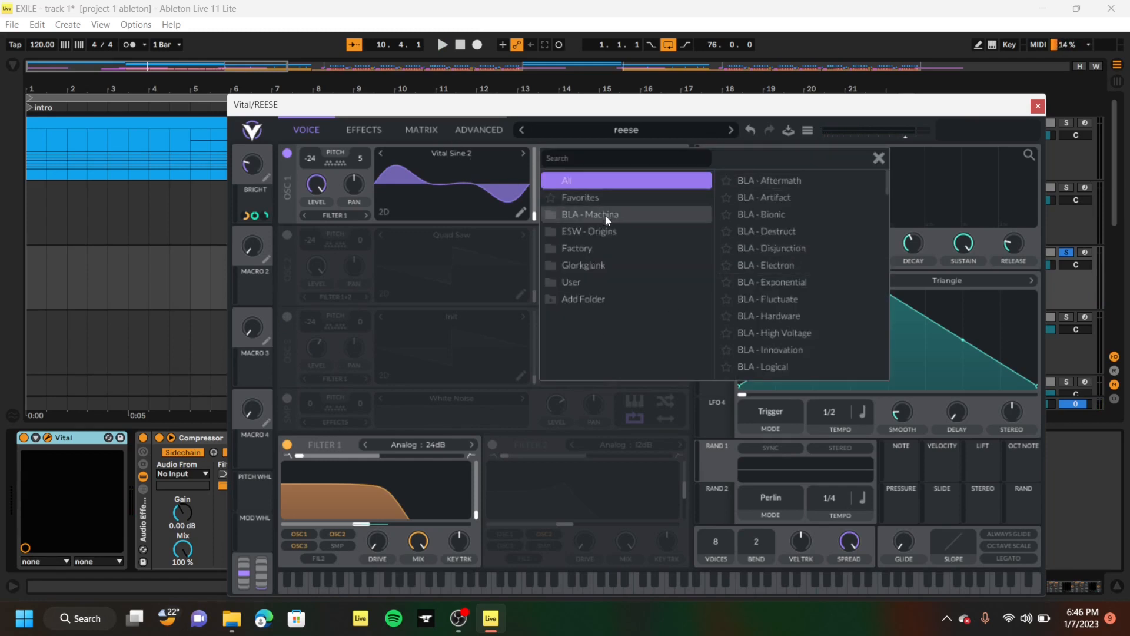
click(590, 249)
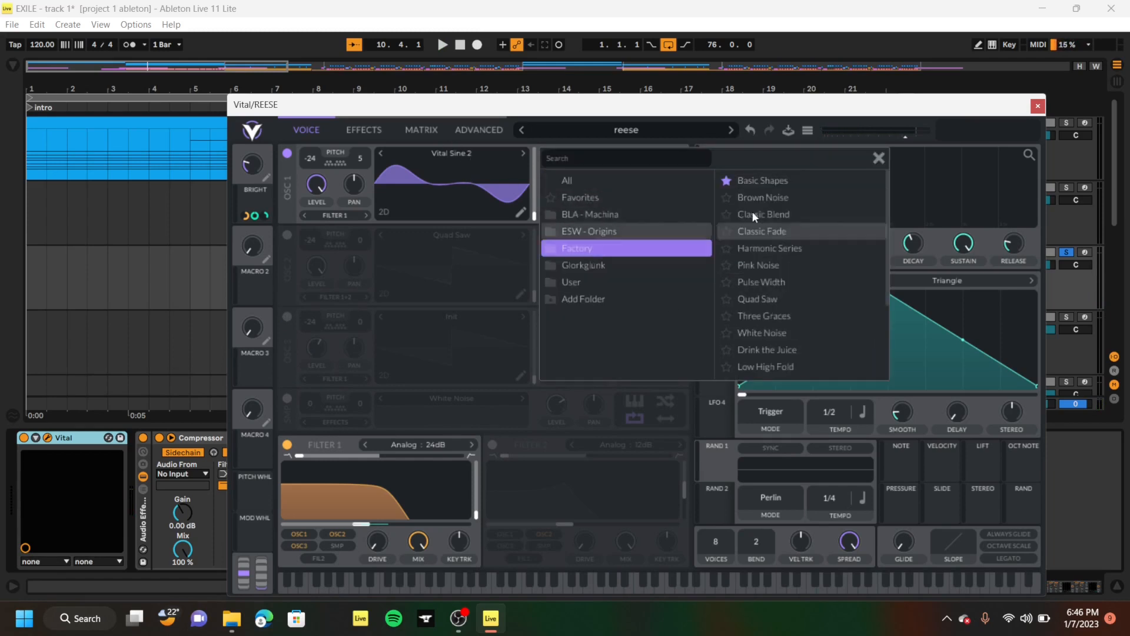
scroll(814, 179, down, 5)
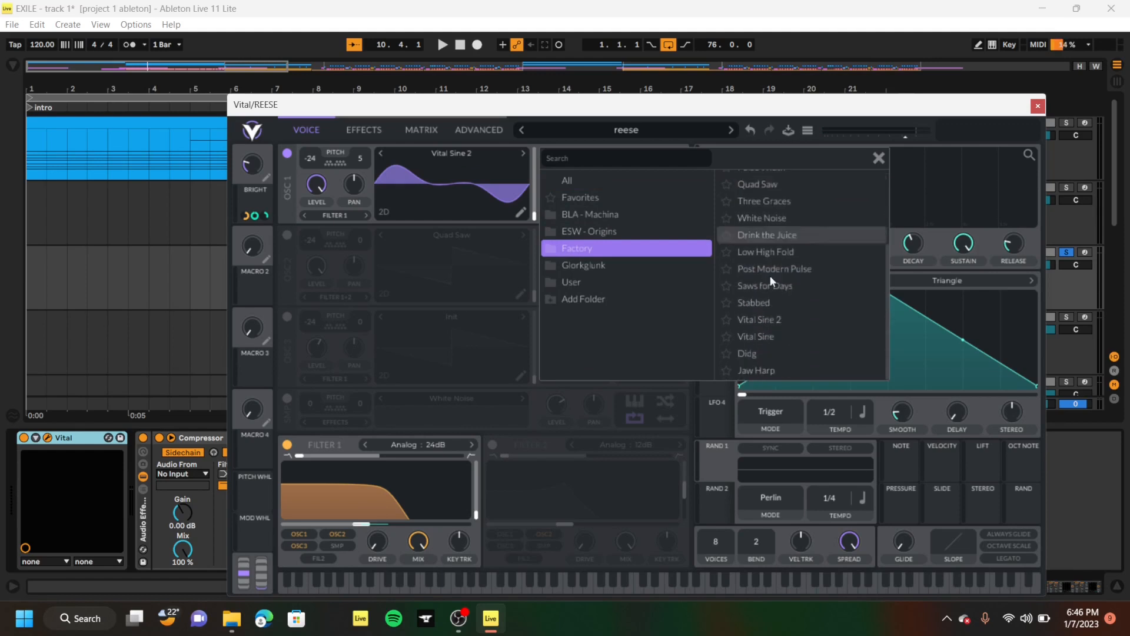
click(879, 156)
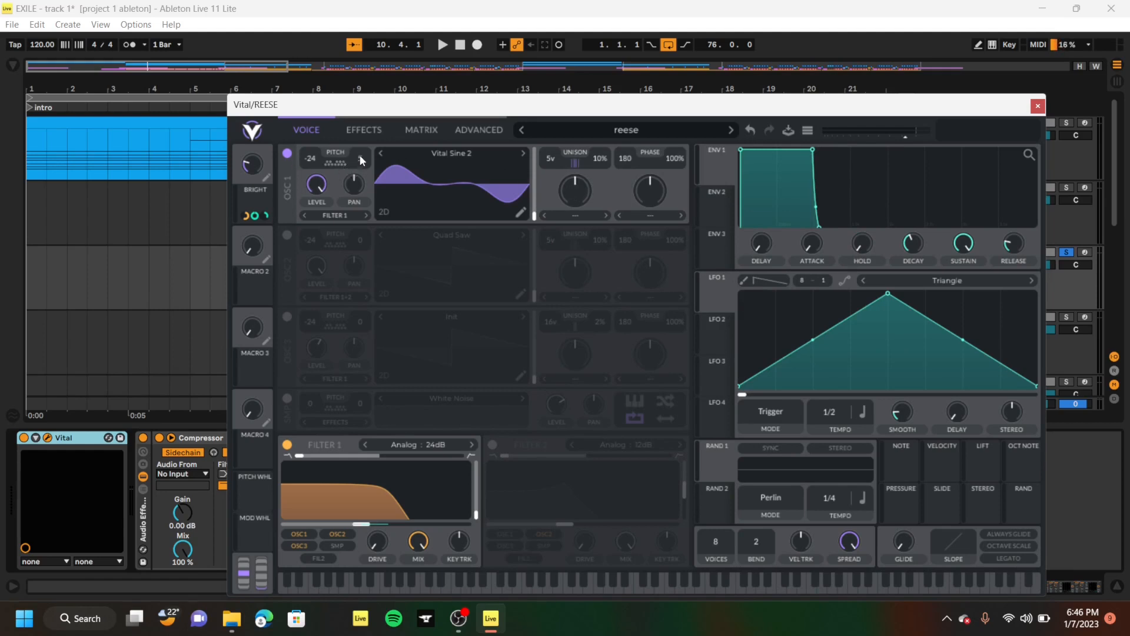
Turn oscillator 2 back on and play the reese from bar 9 with oscillators 1 and 2 only
click(287, 235)
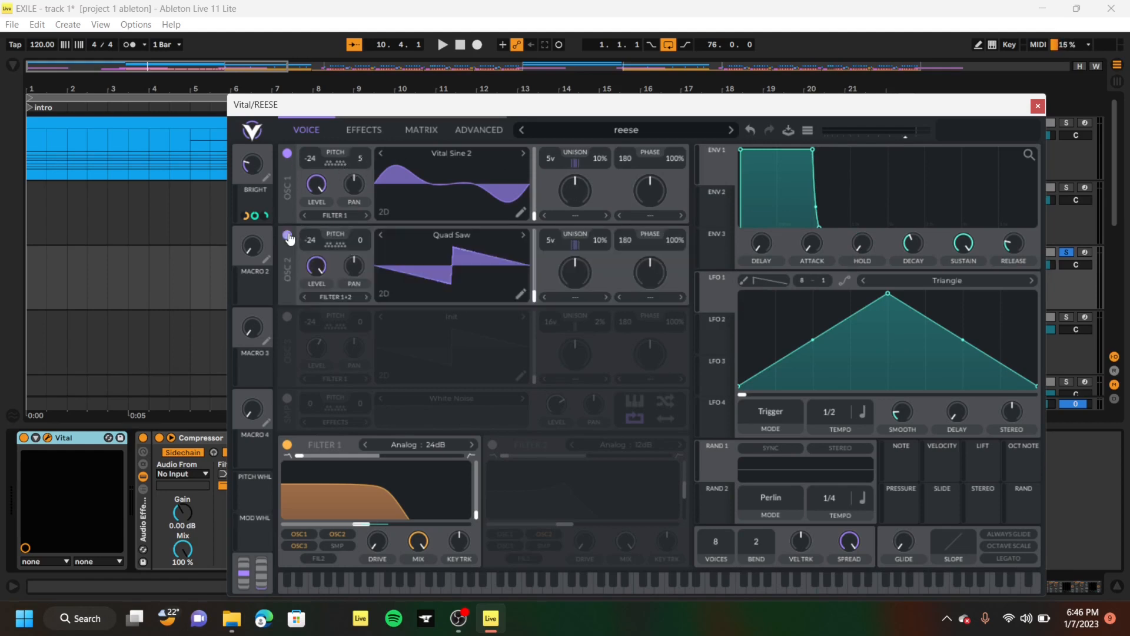
key(space)
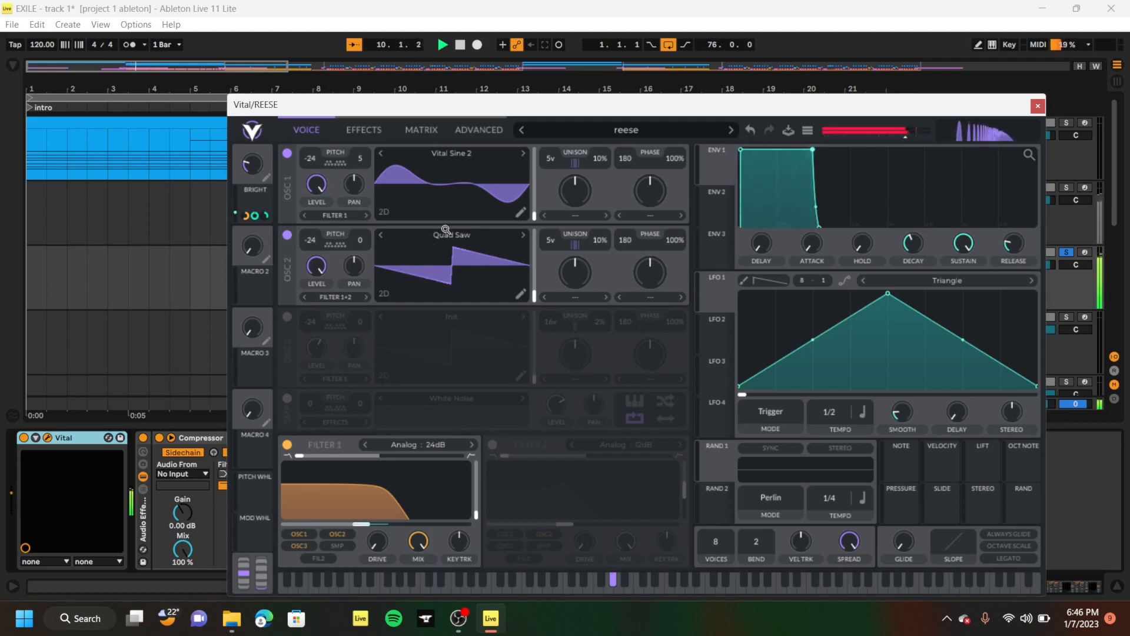
key(space)
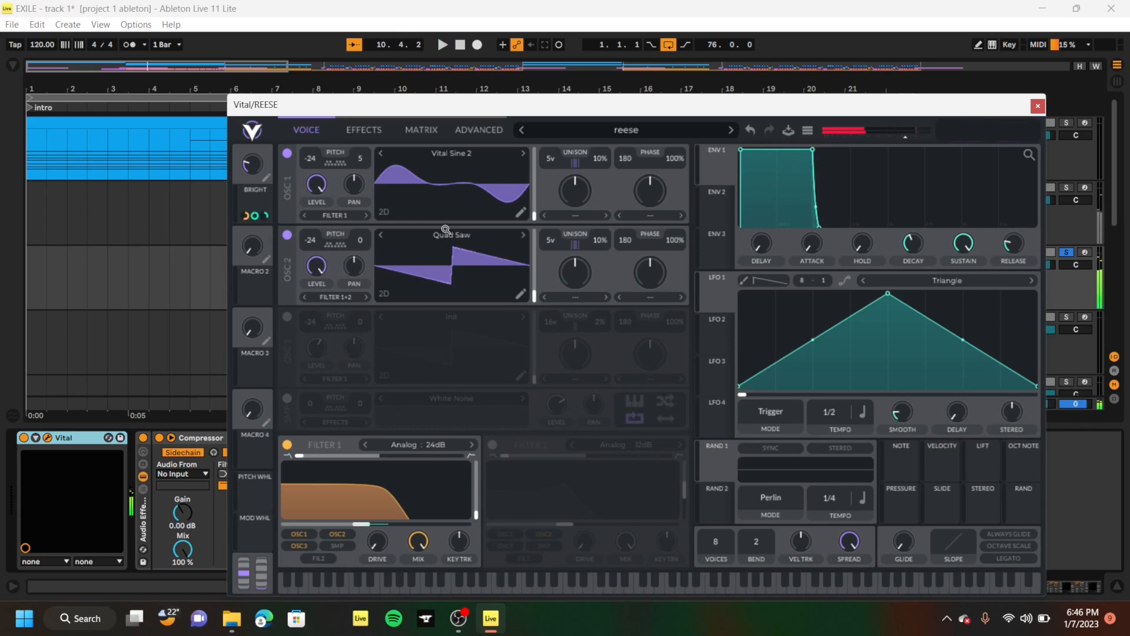
Turn oscillator 3 back on and play the reese, switching oscillator 3 off and on to compare
click(287, 317)
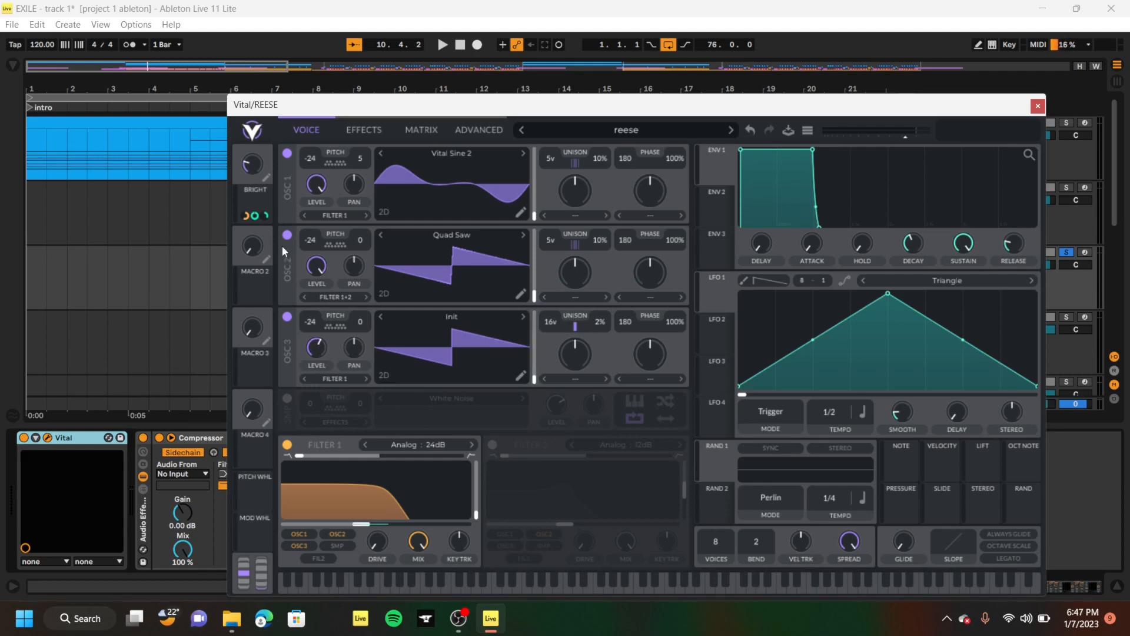
key(space)
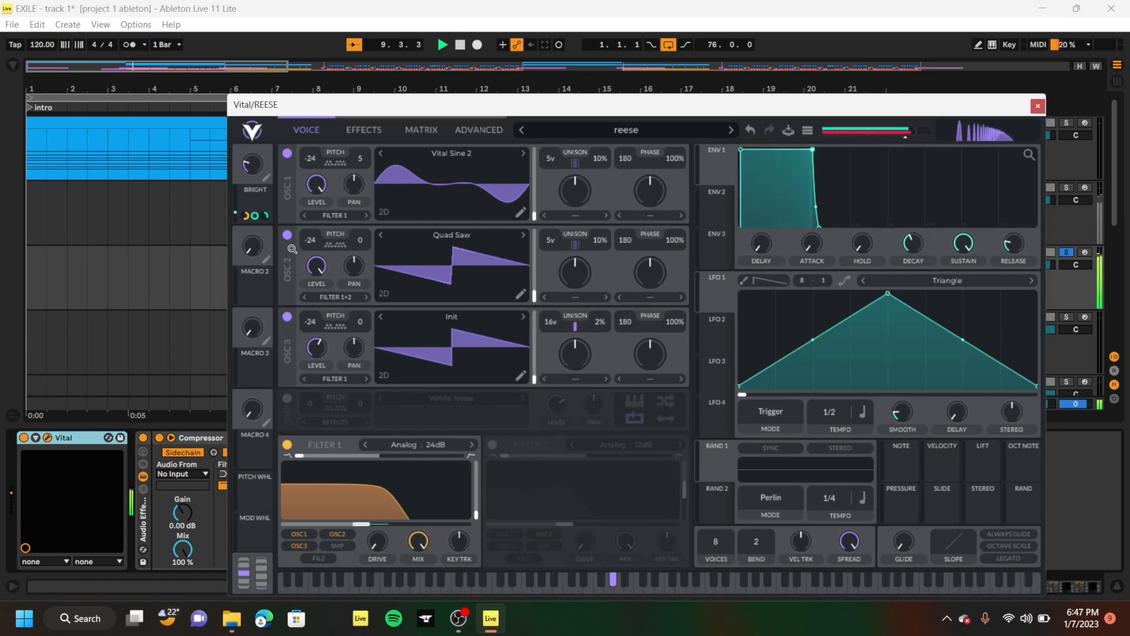
click(288, 316)
click(287, 316)
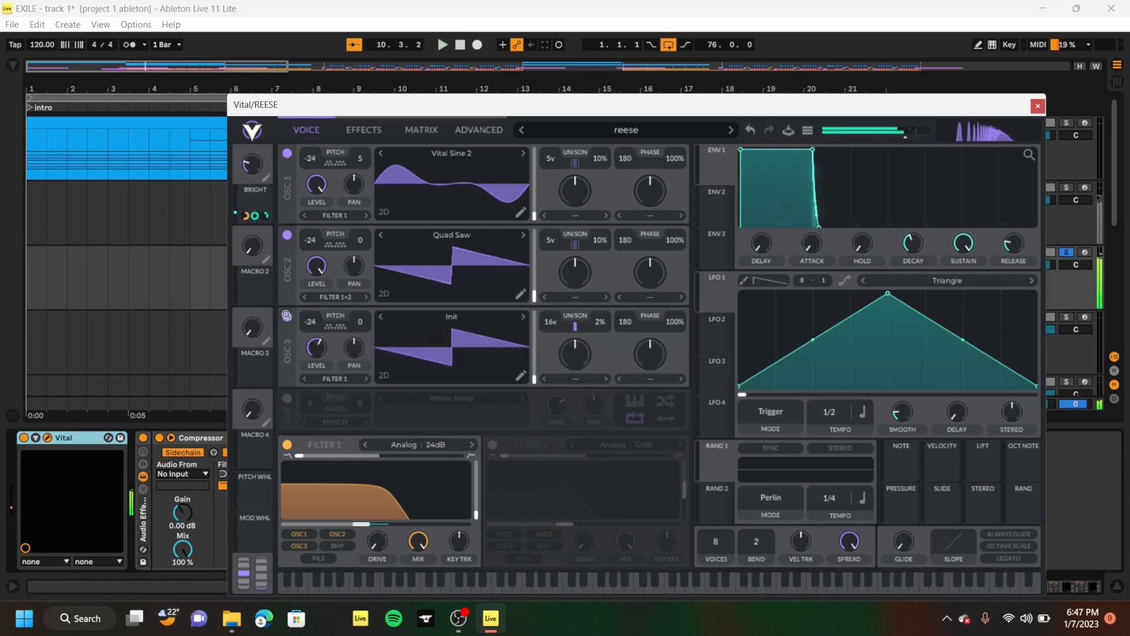
key(space)
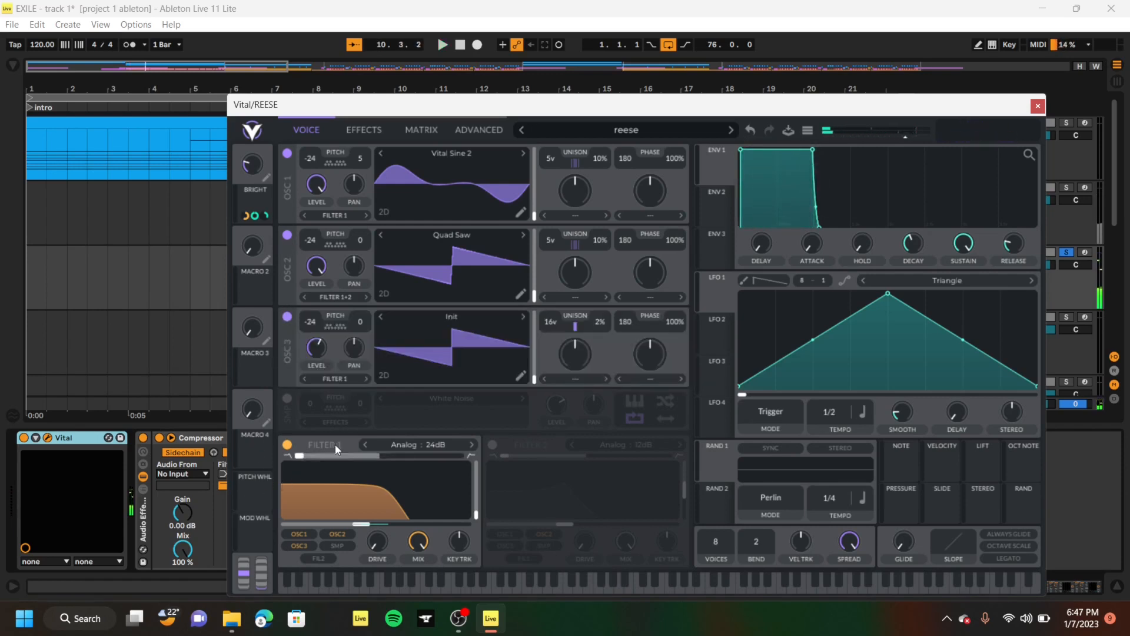
Switch Filter 1 off and on while playing the reese to compare the unfiltered and filtered sound
click(288, 445)
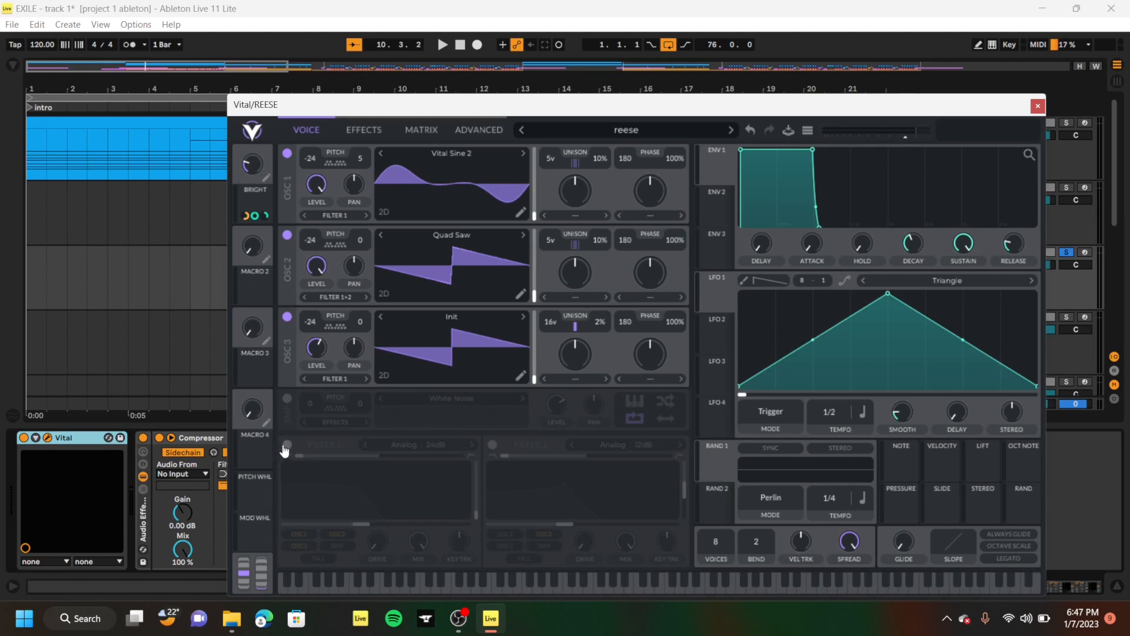
click(287, 446)
key(space)
click(287, 446)
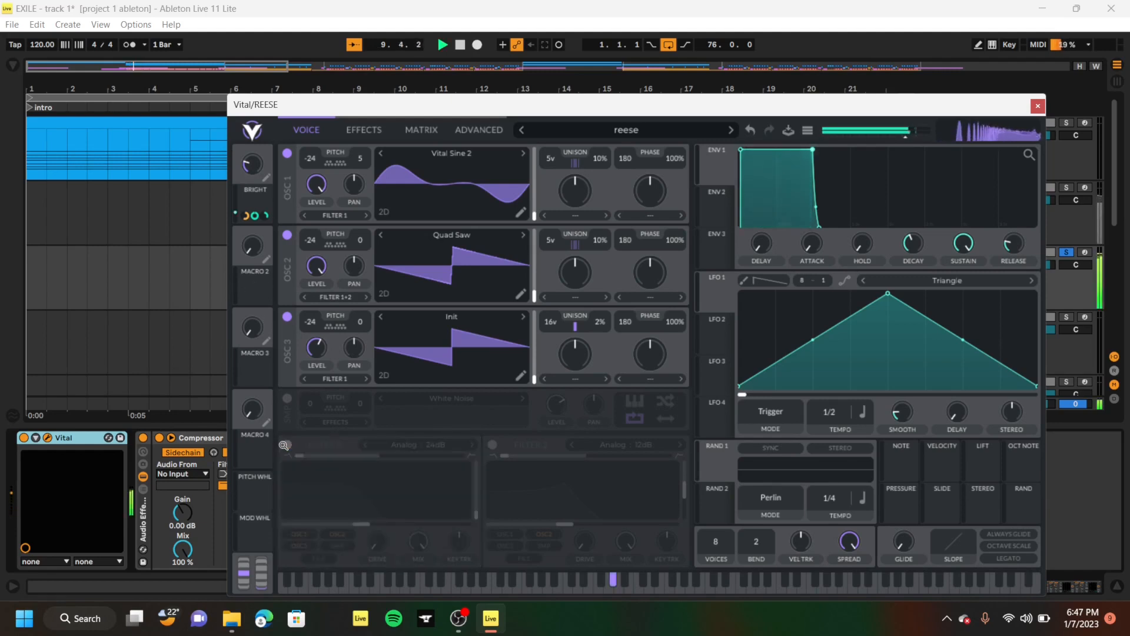
click(287, 446)
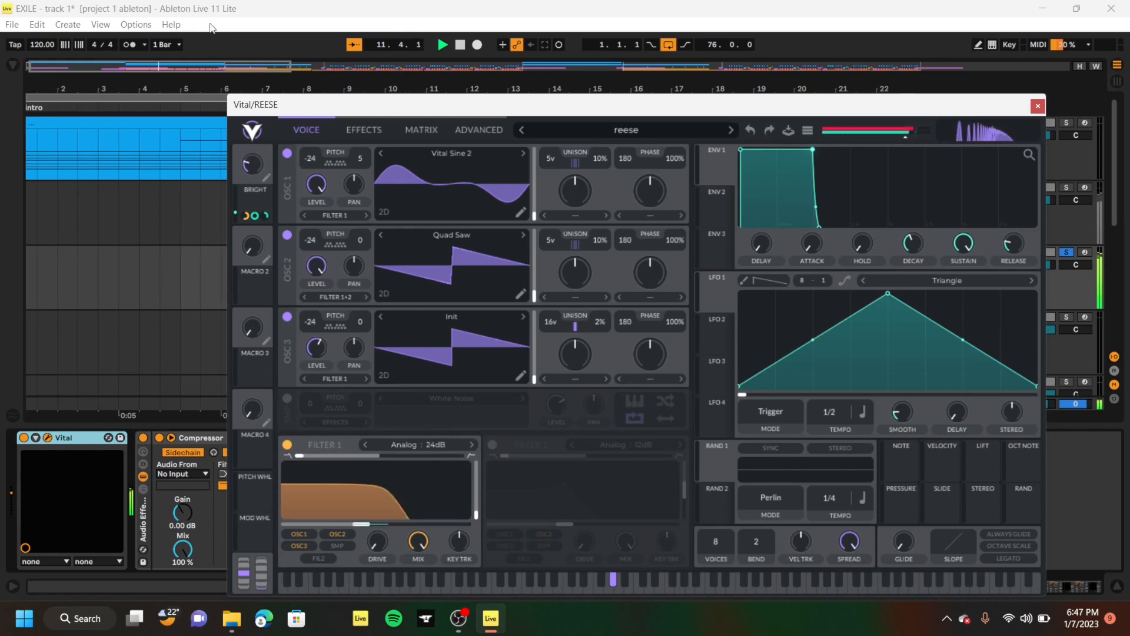
Review the reese patch's Soft Clip distortion and Multiband compressor settings, return to the oscillator view, and close the Vital window
click(356, 130)
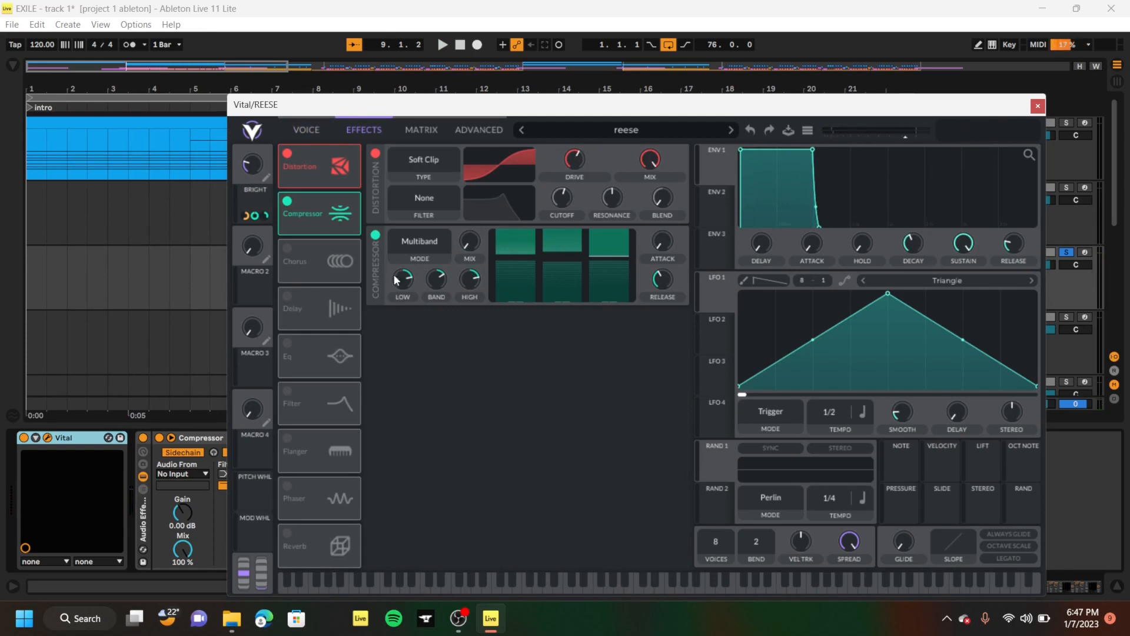
click(307, 128)
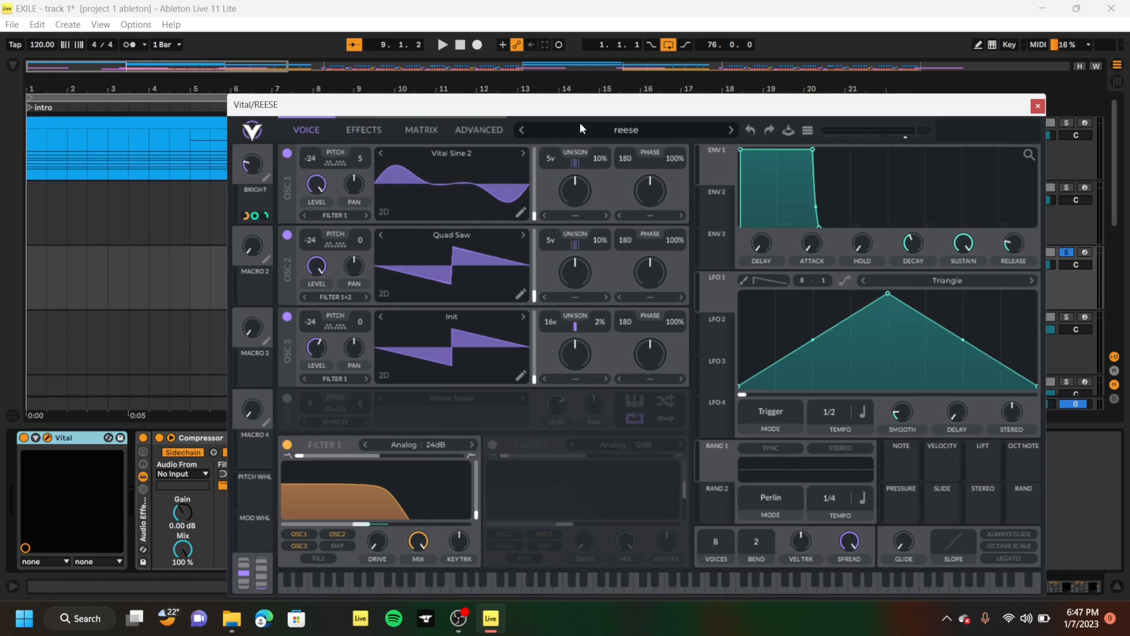
click(1038, 106)
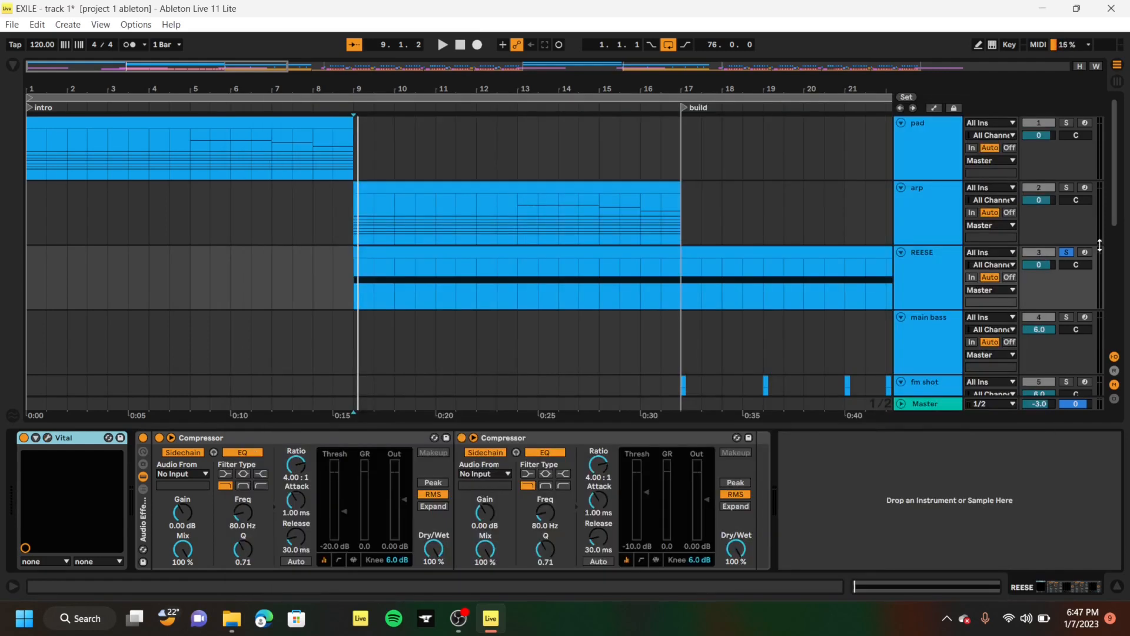
Unsolo the REESE track, place the insert marker at bar 9 on the arp track, and select the track's Arpeggiator device
click(1067, 252)
scroll(601, 277, down, 1)
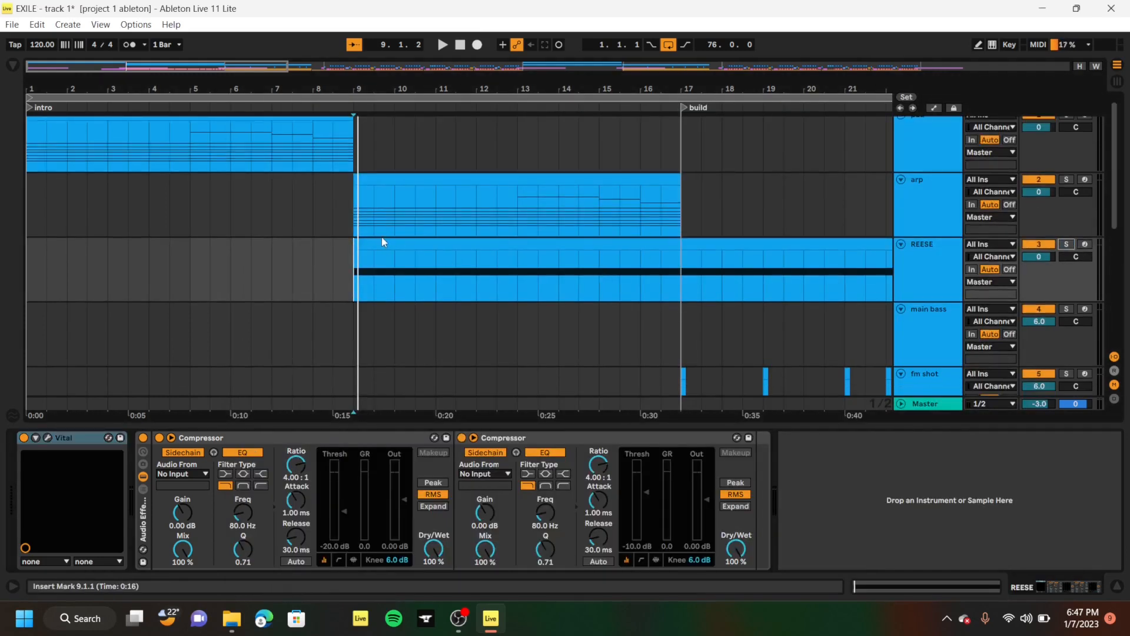
click(350, 220)
scroll(350, 219, up, 1)
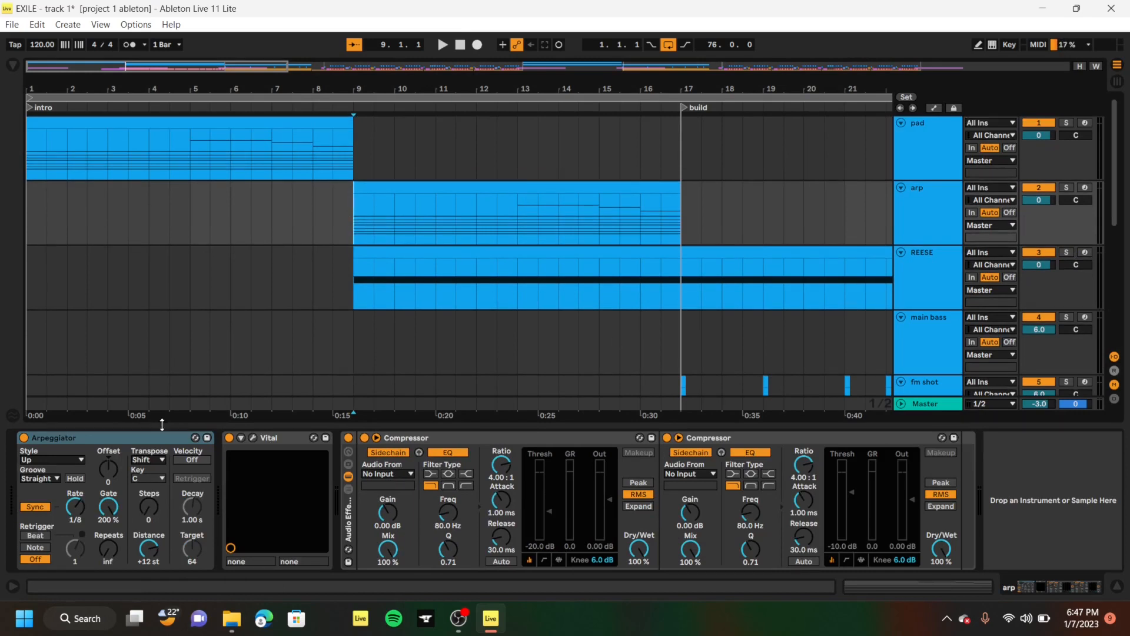
click(86, 443)
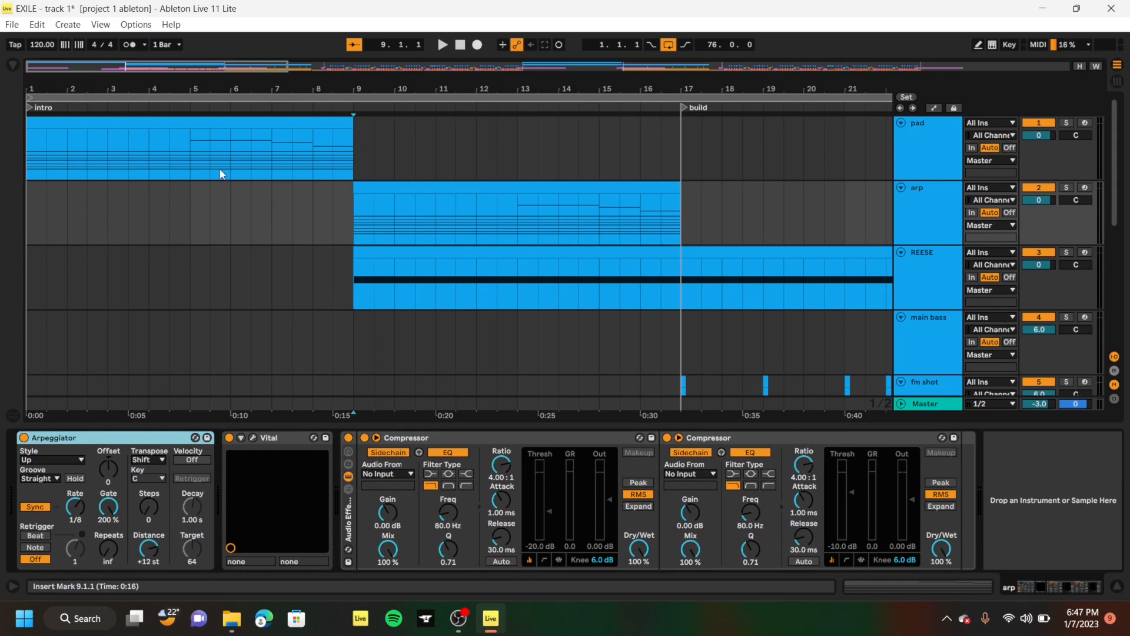
Solo the arp track and play it from bar 9, then set the insert marker at bar 13 and stop playback
click(1065, 187)
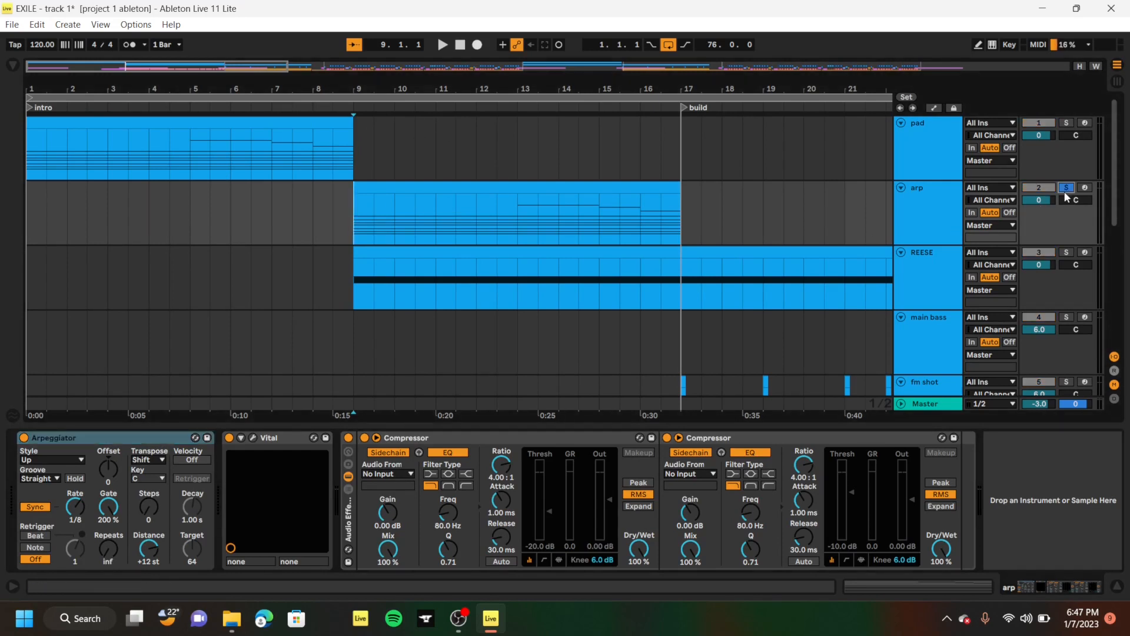
key(space)
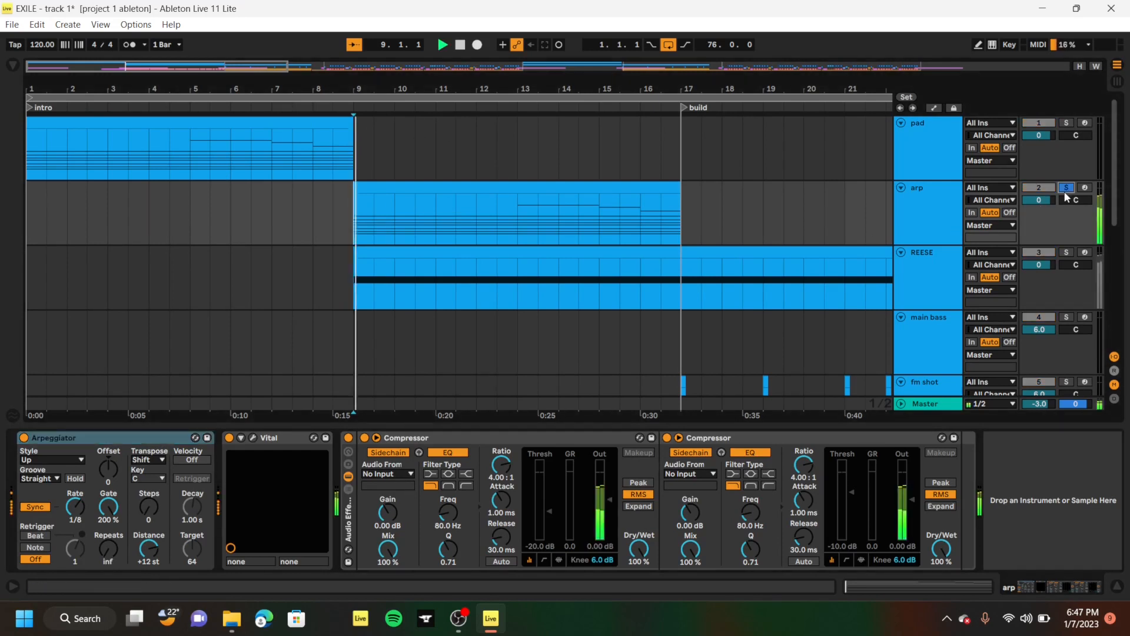
click(522, 218)
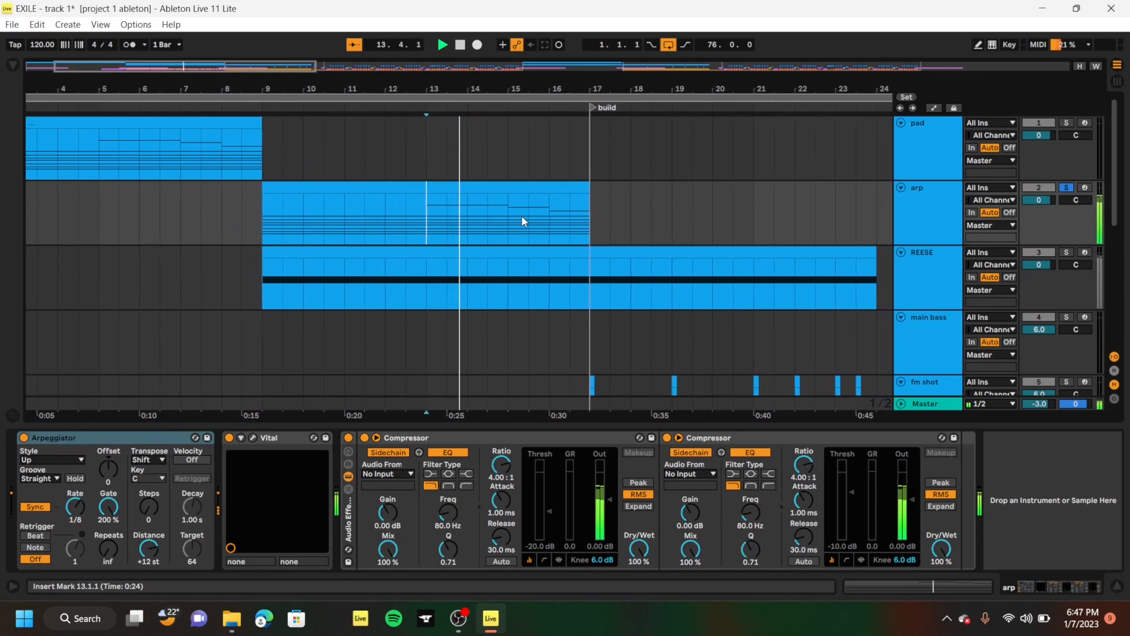
key(space)
Look through the arrangement's tracks from the intro across the build and drop sections to drop 2, and return to the arp clip
scroll(521, 217, down, 5)
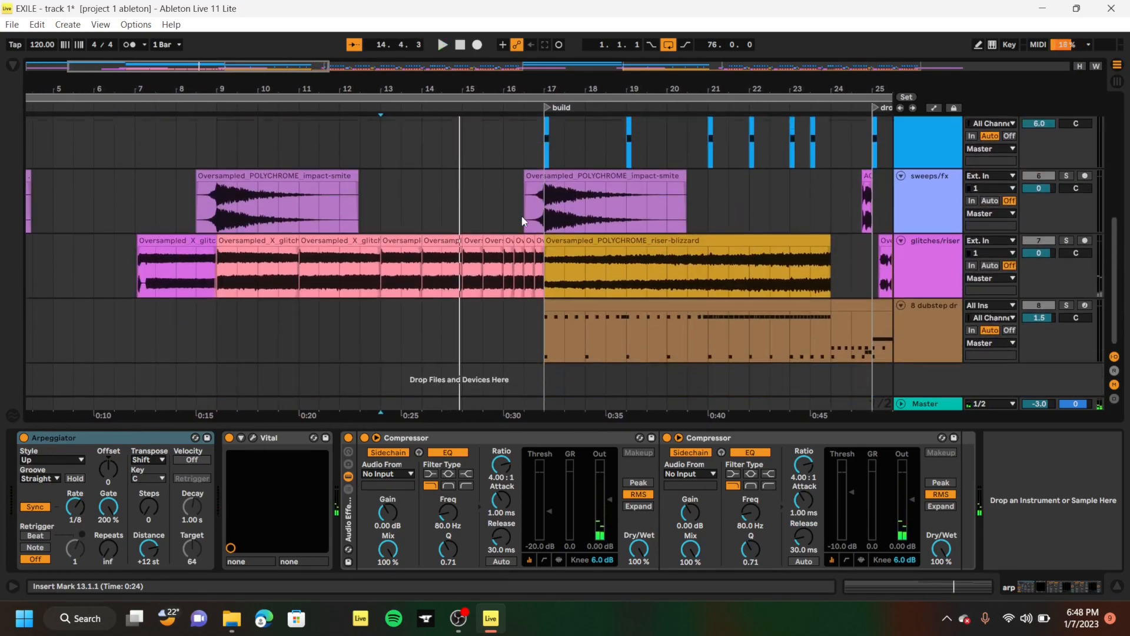
scroll(521, 218, up, 5)
scroll(521, 217, left, 3)
scroll(522, 217, right, 5)
scroll(521, 221, right, 10)
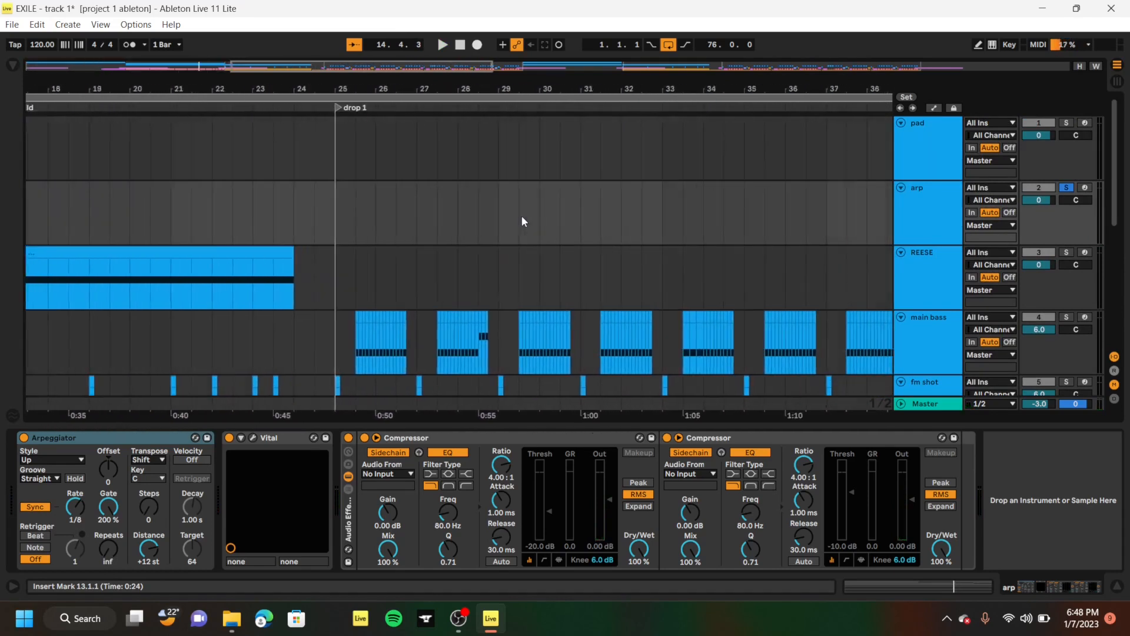
scroll(523, 220, right, 3)
scroll(522, 221, down, 5)
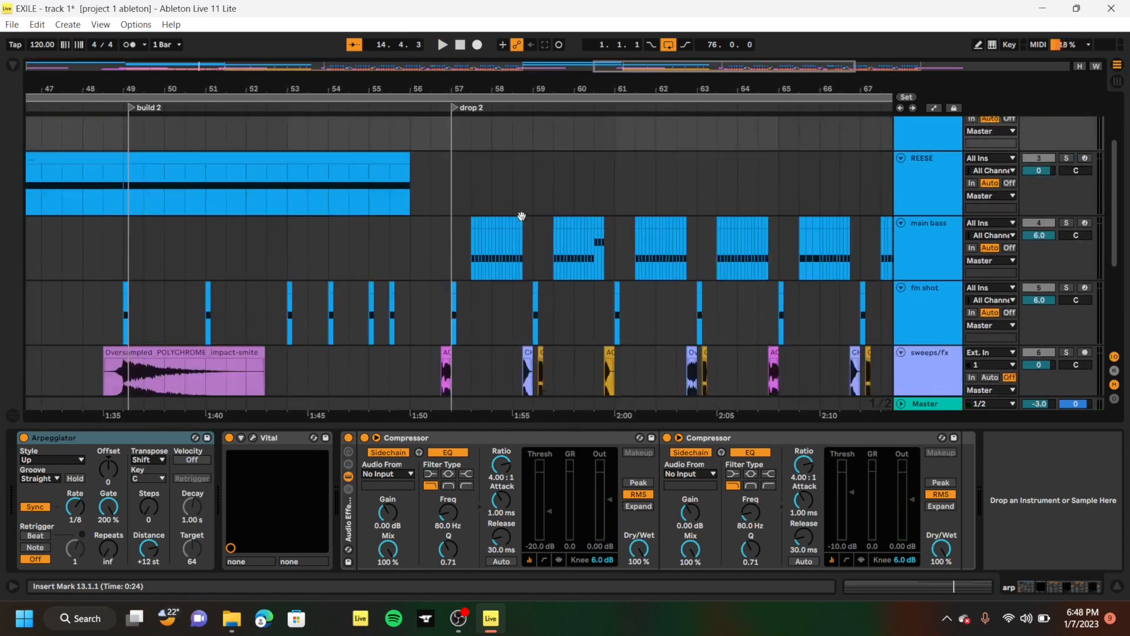
scroll(522, 220, up, 5)
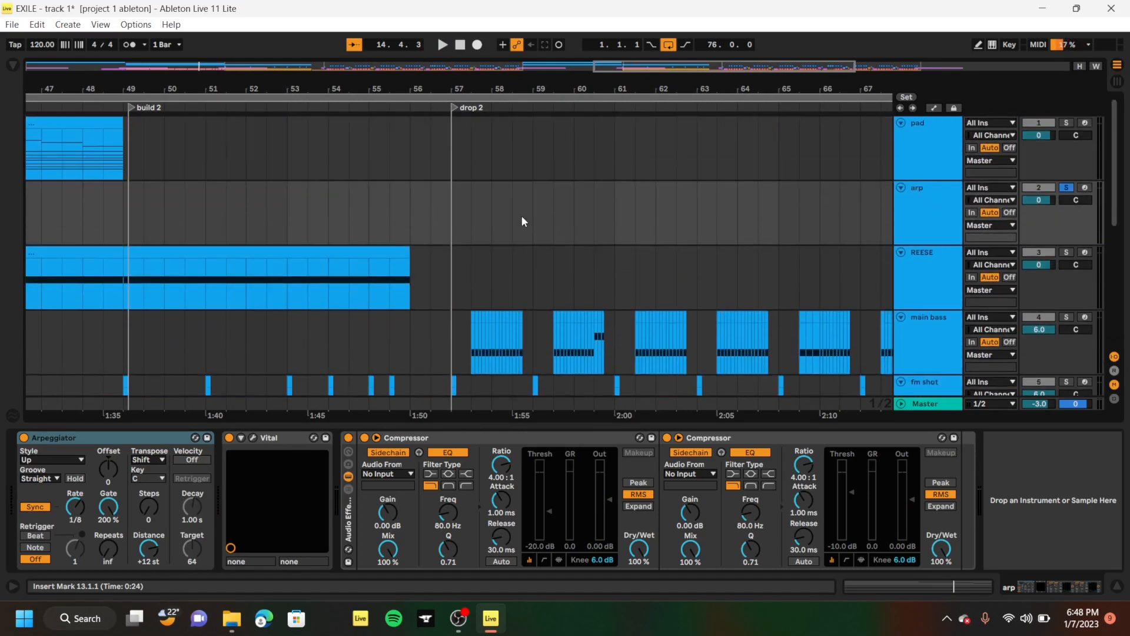
scroll(522, 218, left, 12)
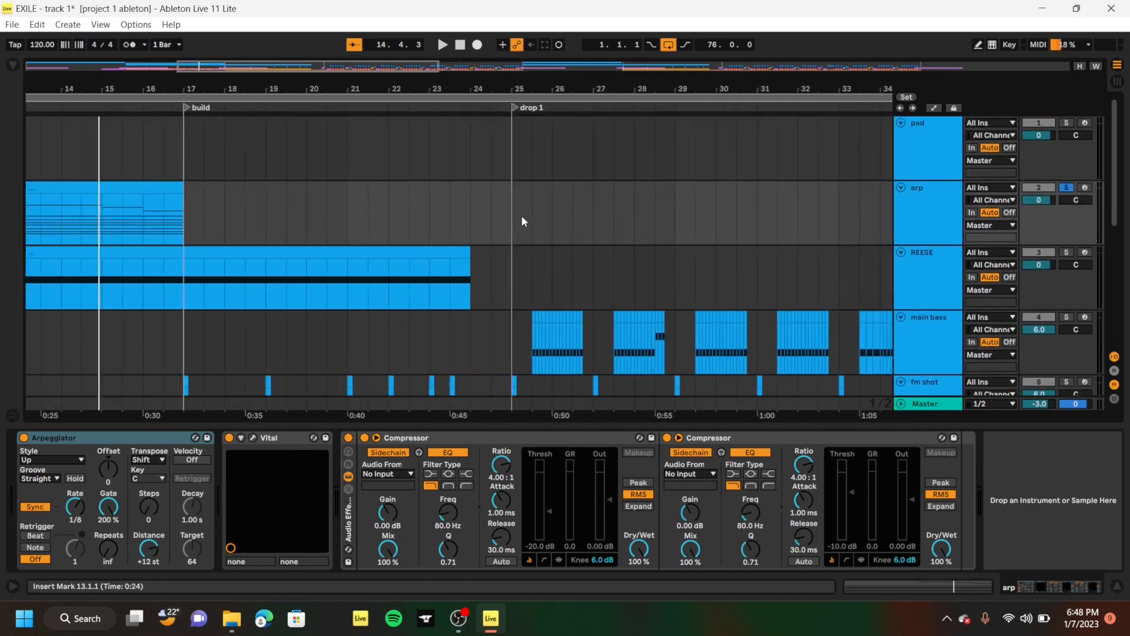
scroll(521, 218, left, 2)
scroll(522, 218, down, 5)
scroll(521, 218, up, 5)
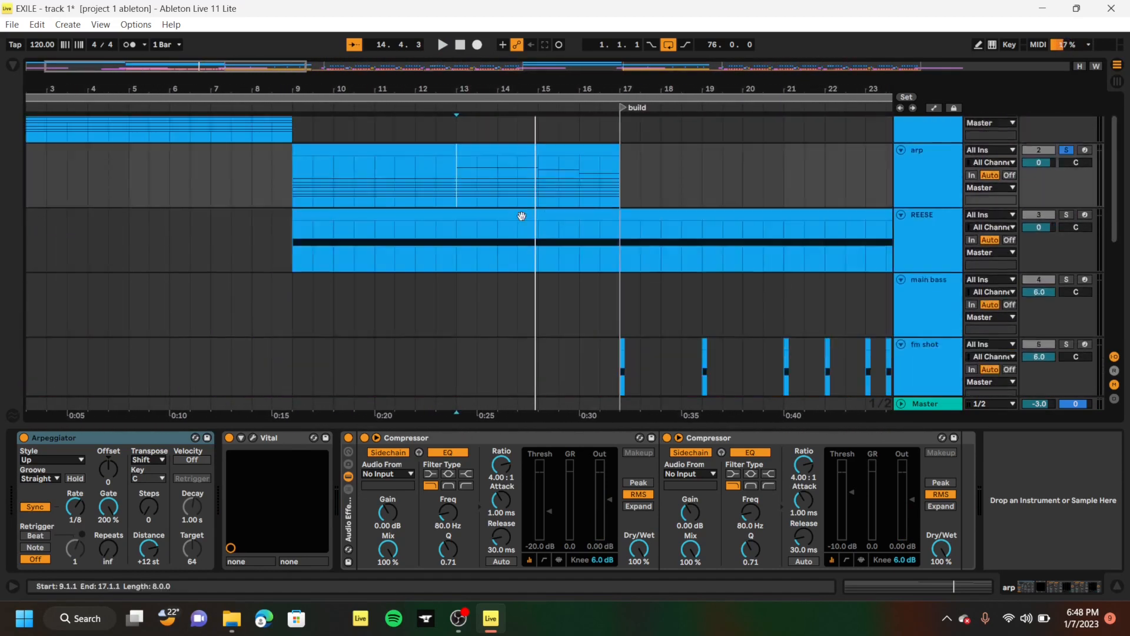
Set the insert marker to bar 9, open the arp track's Vital patch, and review its effects and oscillators
click(292, 229)
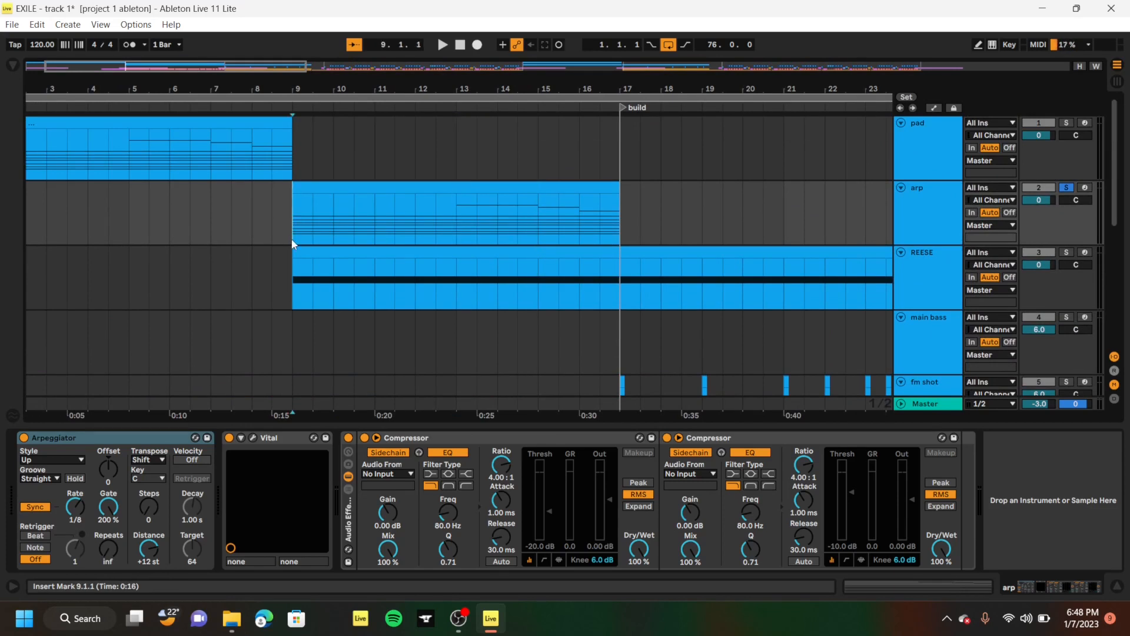
click(254, 437)
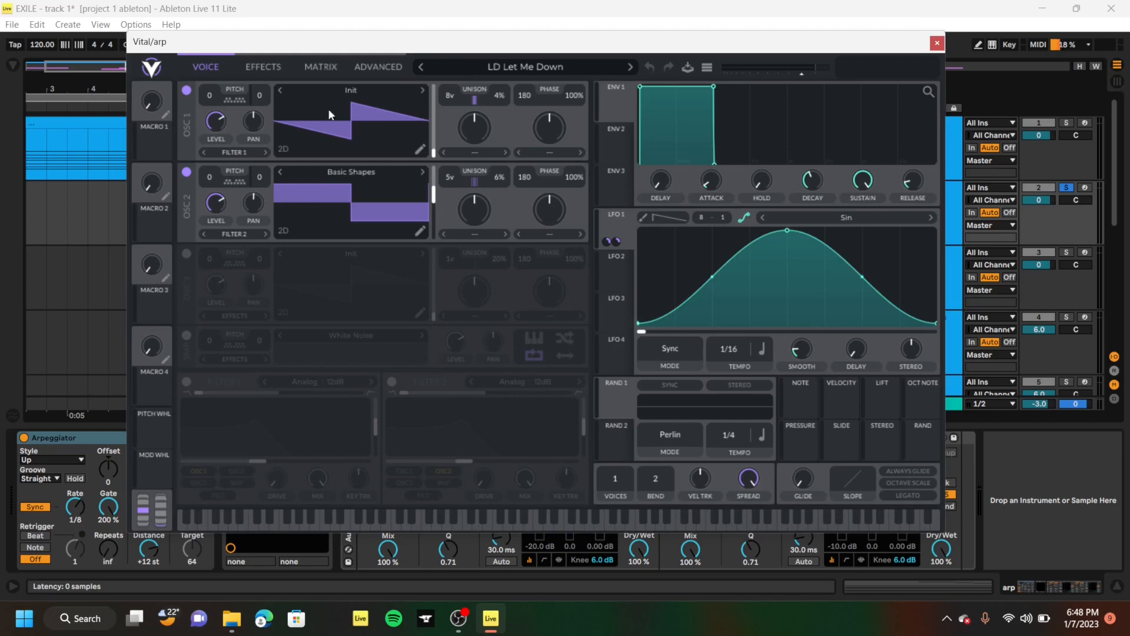
click(263, 68)
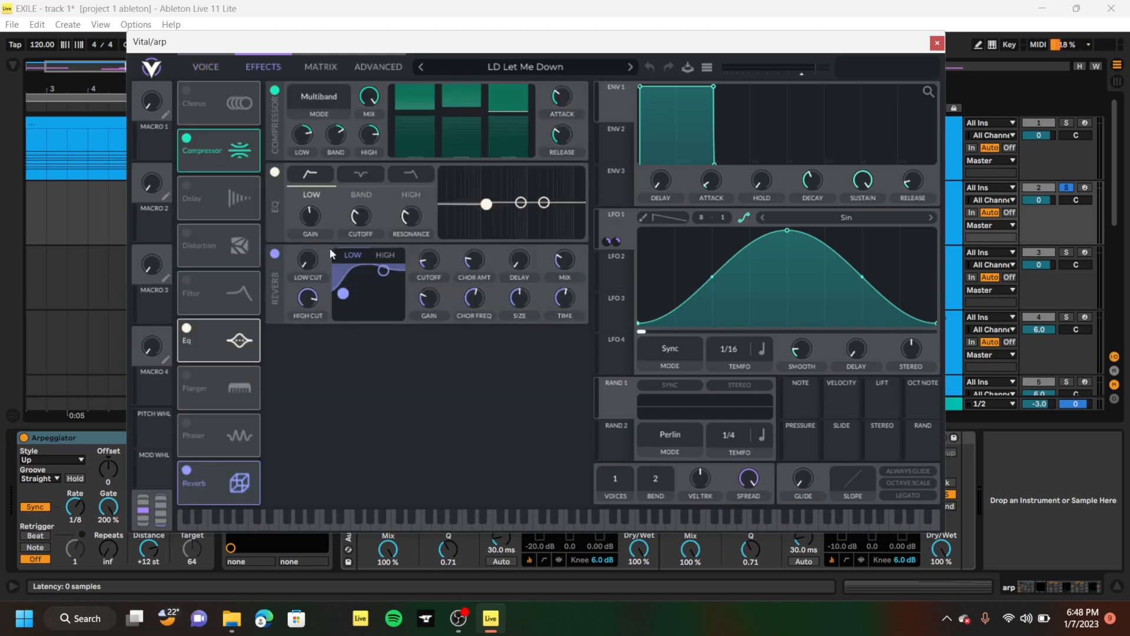
click(202, 61)
Look through the preset folders in the arp's Vital preset browser, and close the browser and the Vital window
click(479, 72)
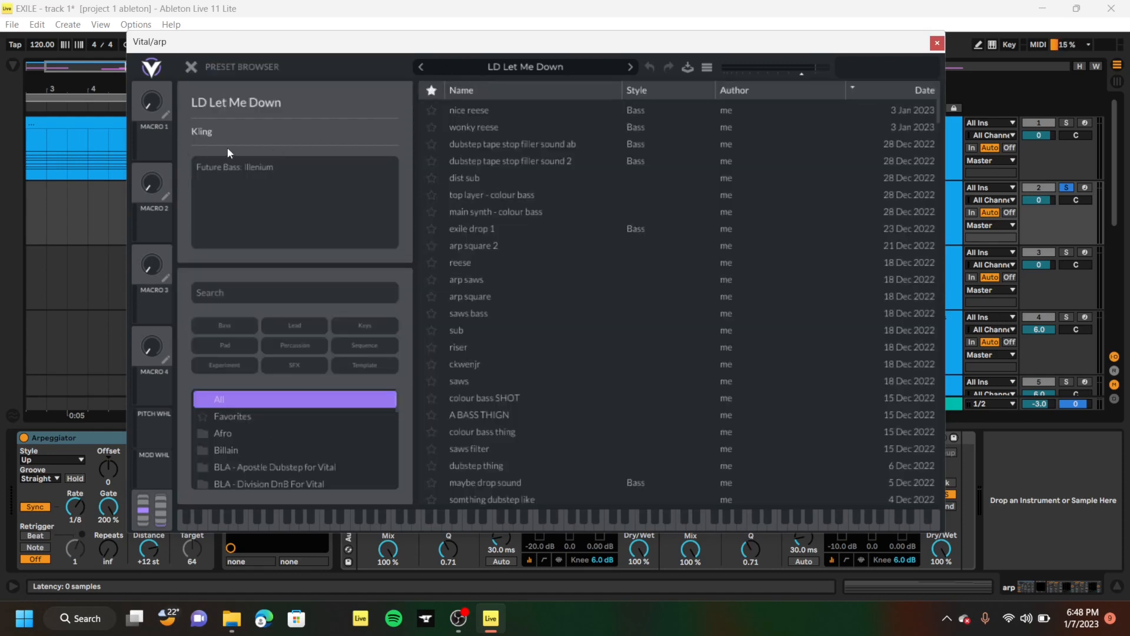
scroll(239, 409, down, 2)
scroll(239, 410, down, 6)
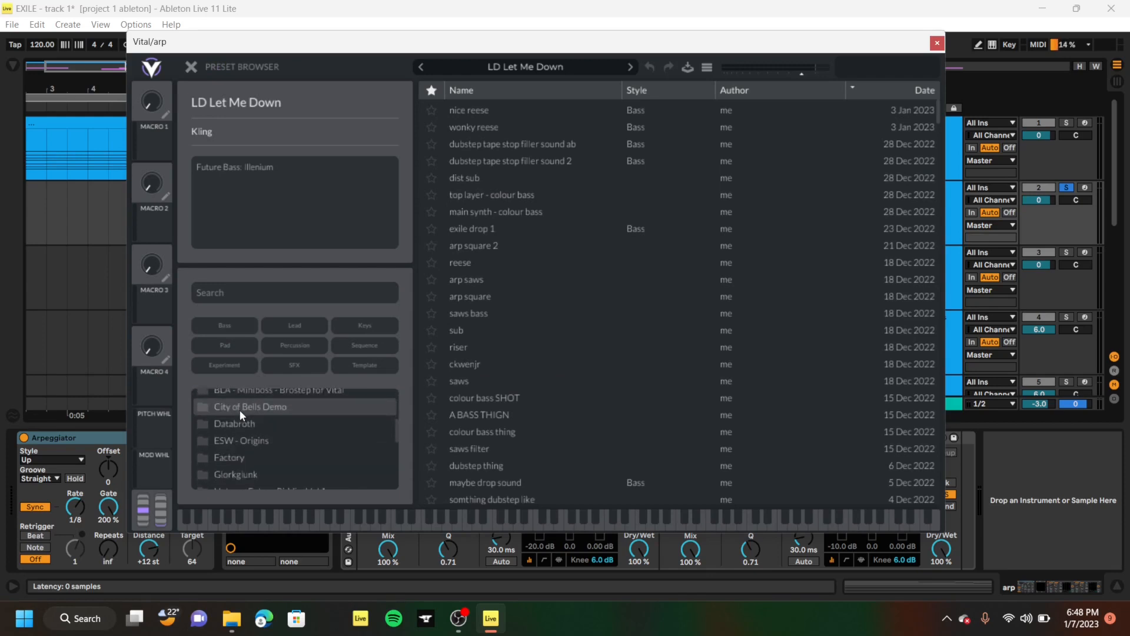
scroll(239, 410, up, 3)
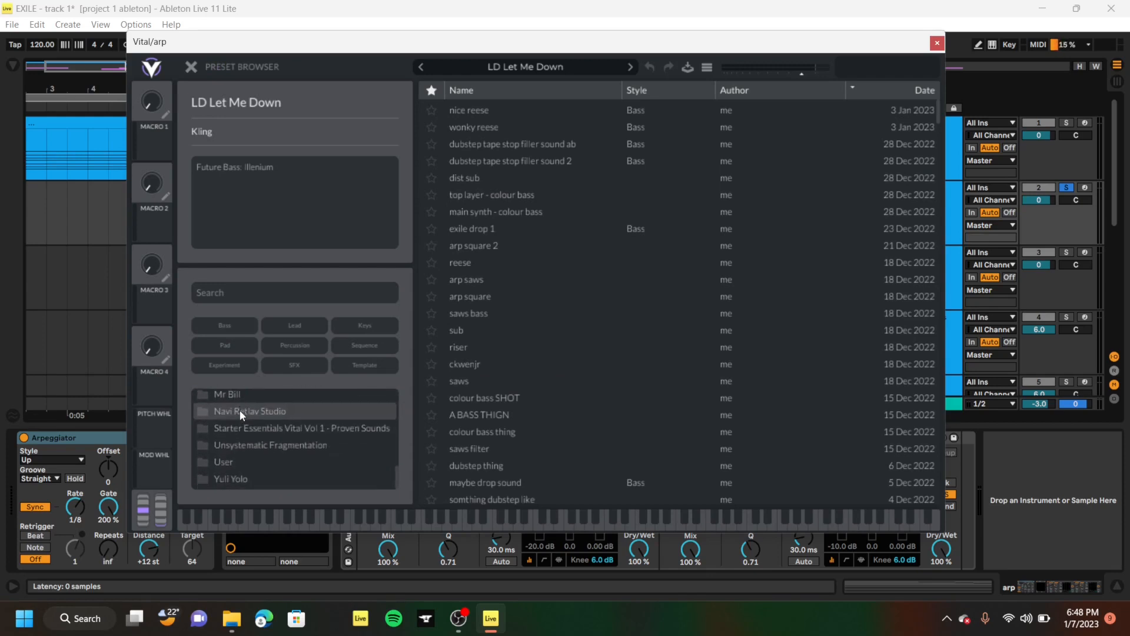
scroll(238, 409, up, 5)
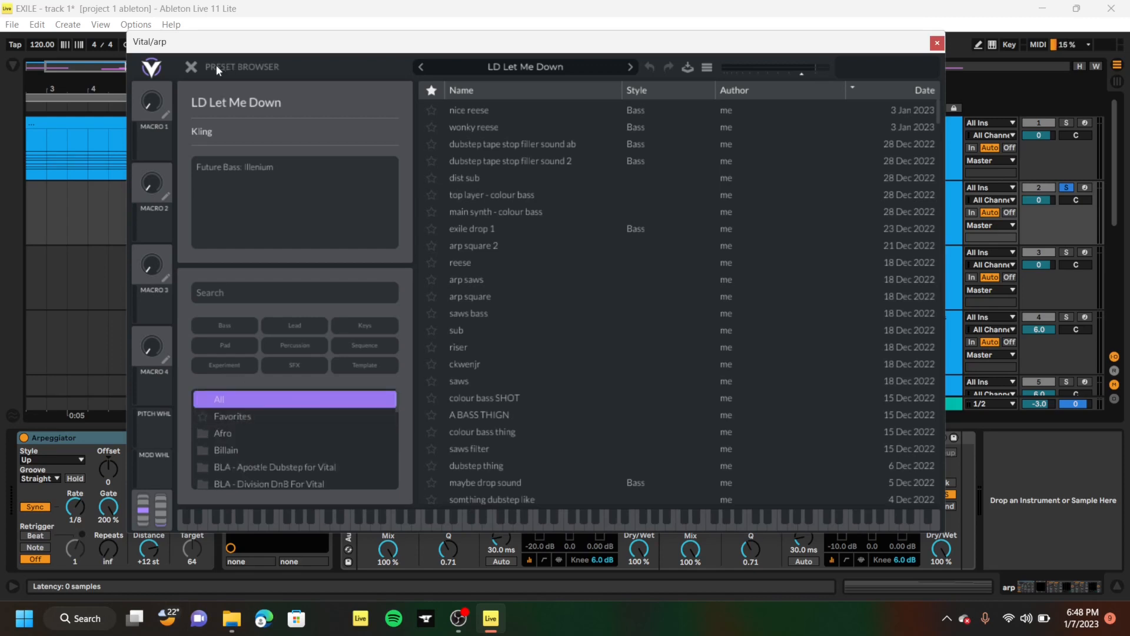
click(189, 68)
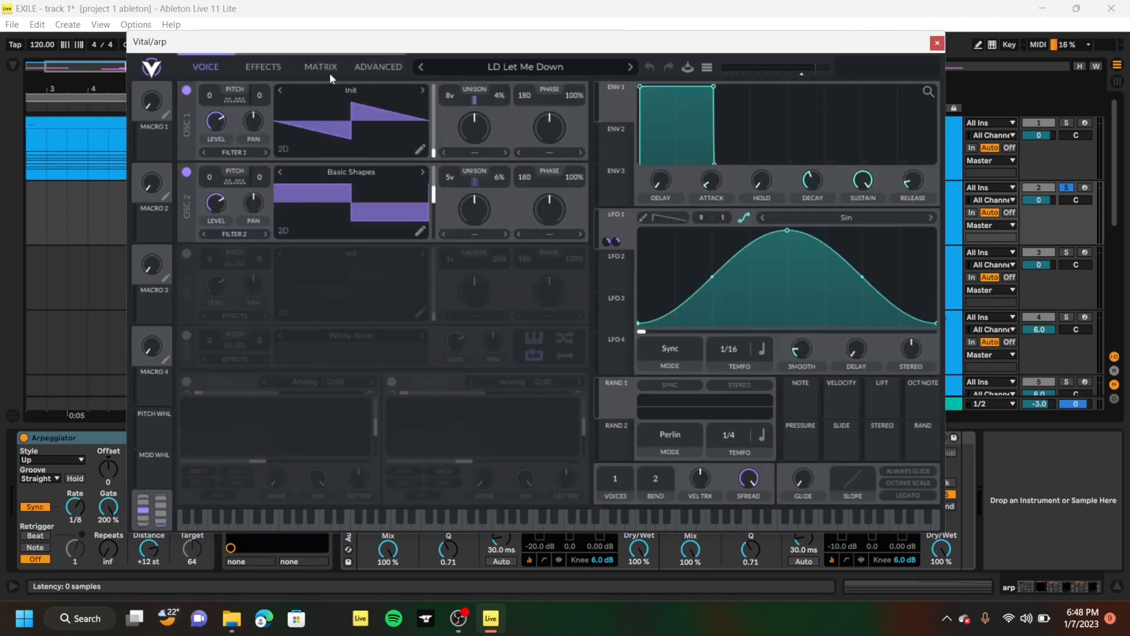
click(937, 44)
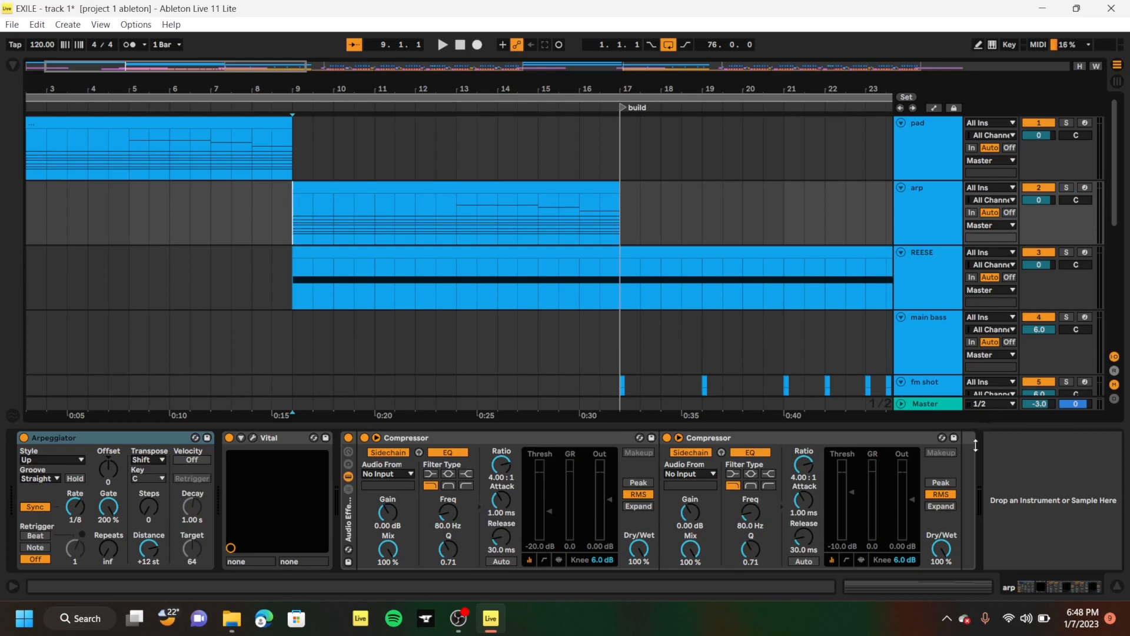
Collapse the device view and examine the sweeps/fx, glitches and riser clips around the start of the build
drag(975, 445, 971, 565)
scroll(605, 454, down, 3)
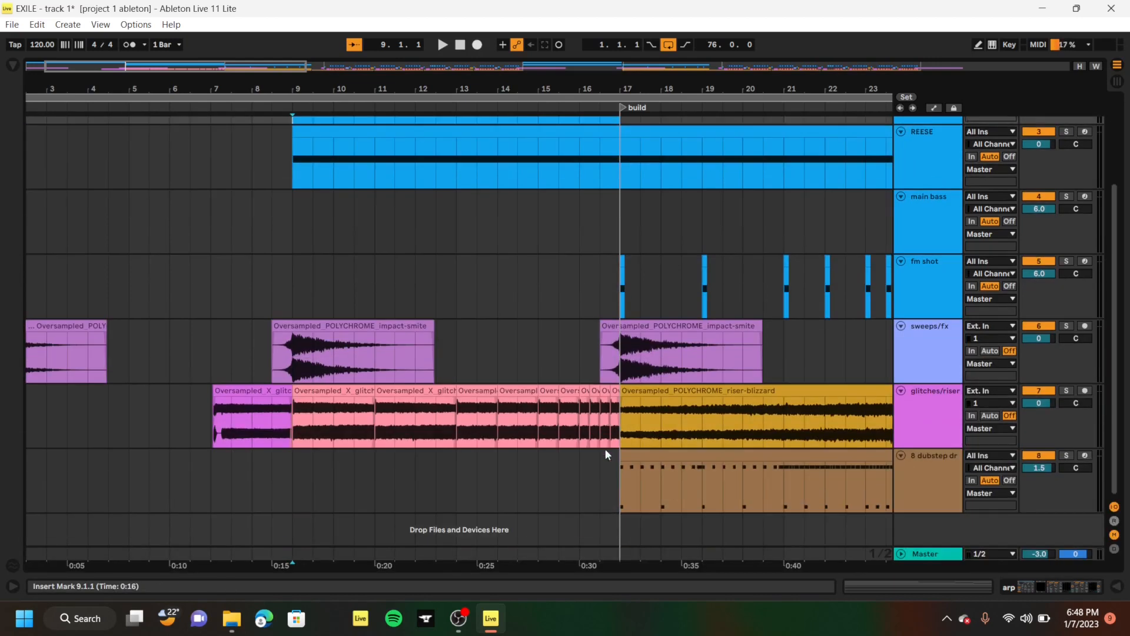
click(607, 377)
scroll(578, 342, left, 2)
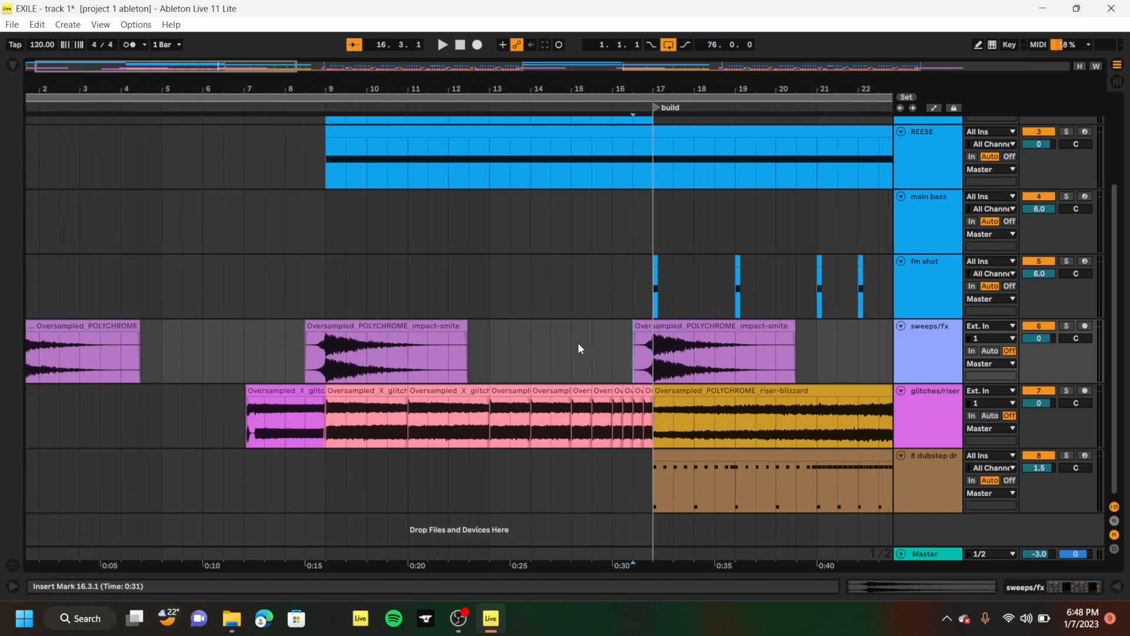
scroll(578, 343, right, 1)
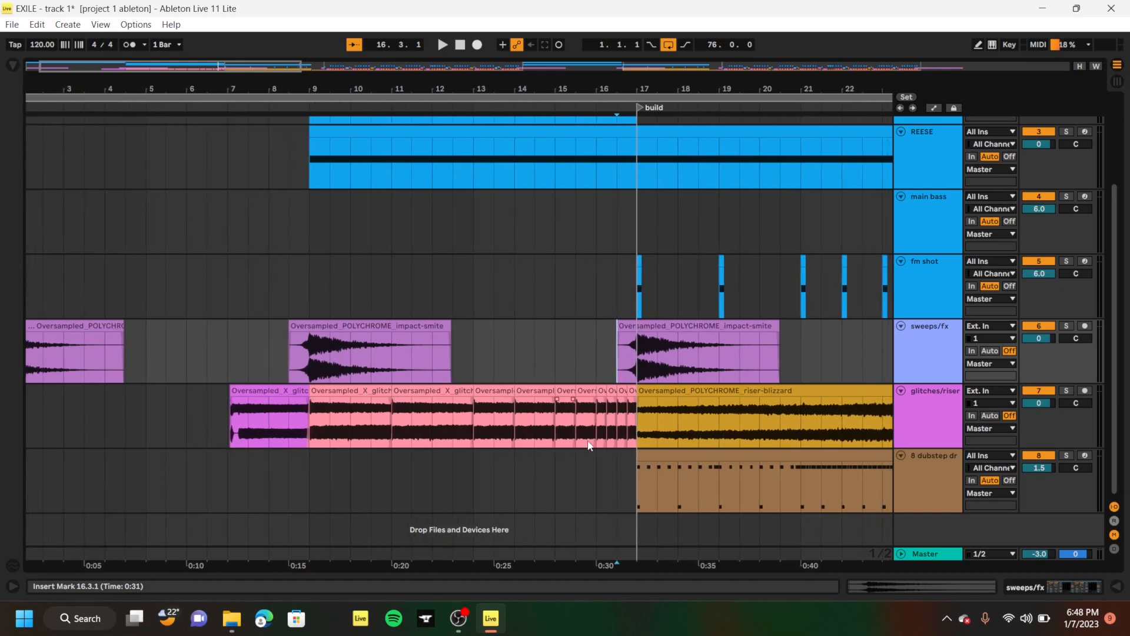
scroll(666, 435, right, 1)
scroll(666, 436, left, 1)
scroll(666, 435, right, 3)
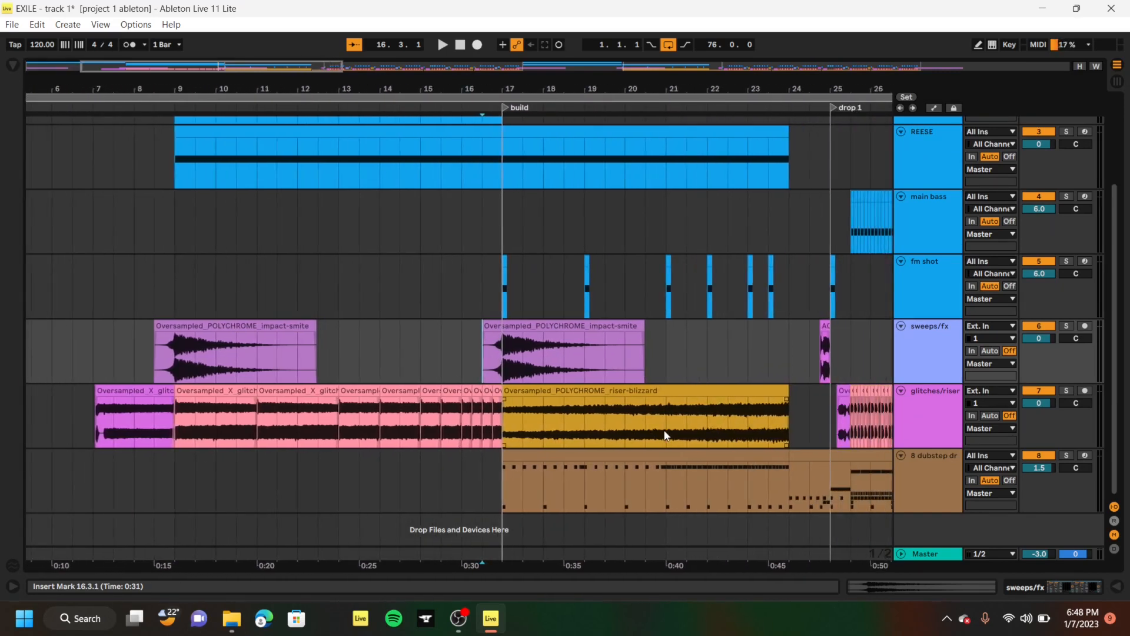
Play the build section with all tracks from bar 17 up to drop 1
scroll(666, 436, up, 2)
click(510, 179)
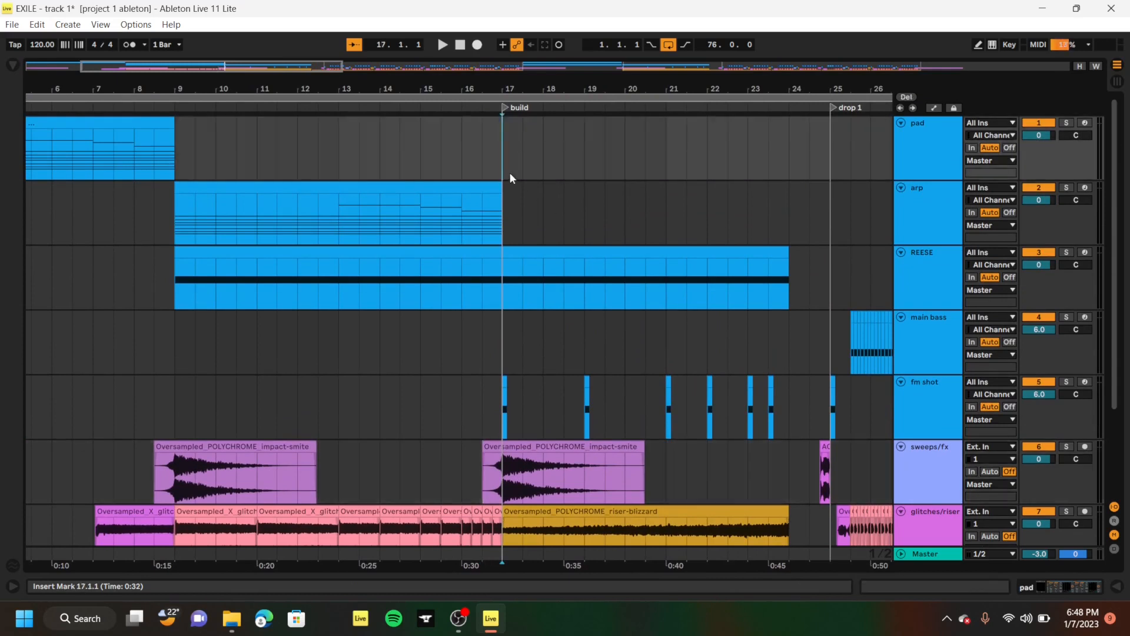
key(space)
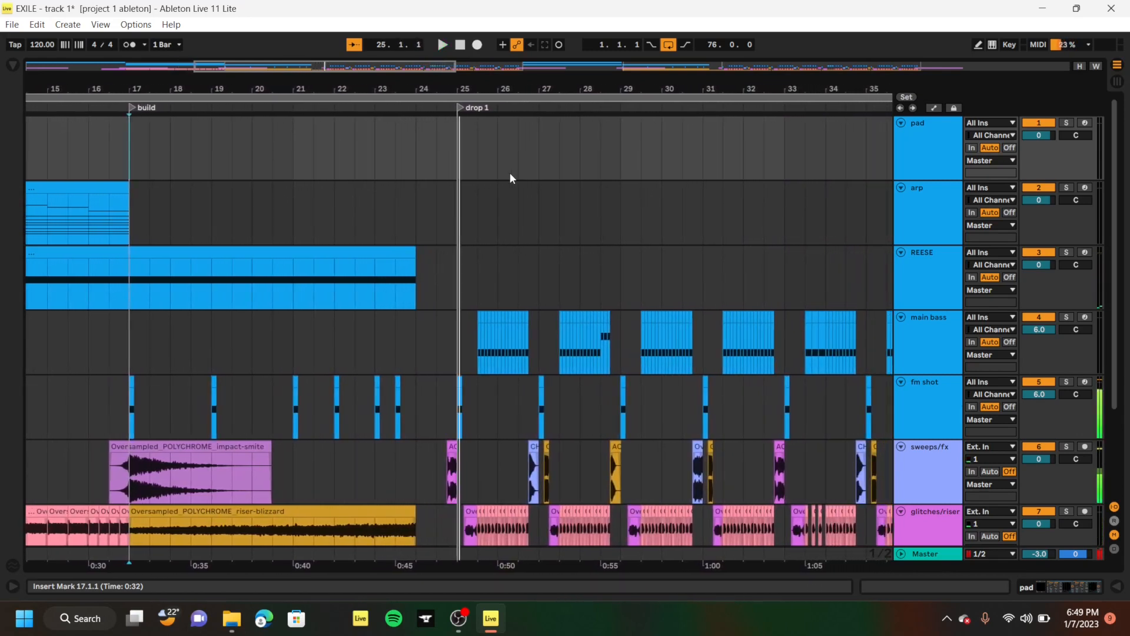
Solo the REESE track and play it from the start of the build at bar 17
click(130, 405)
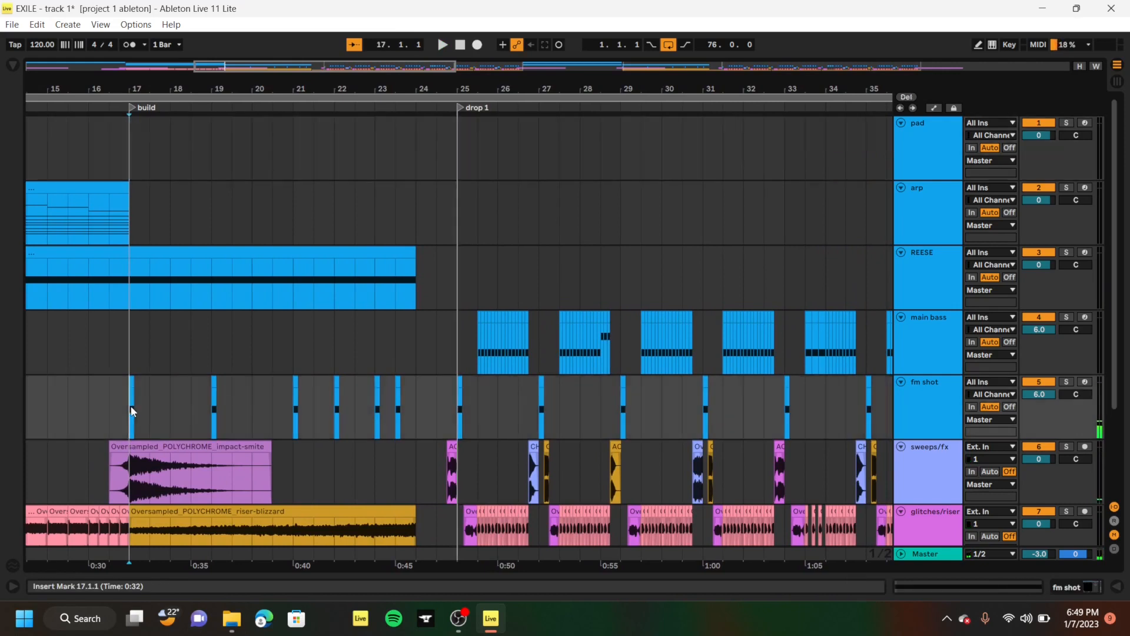
click(129, 298)
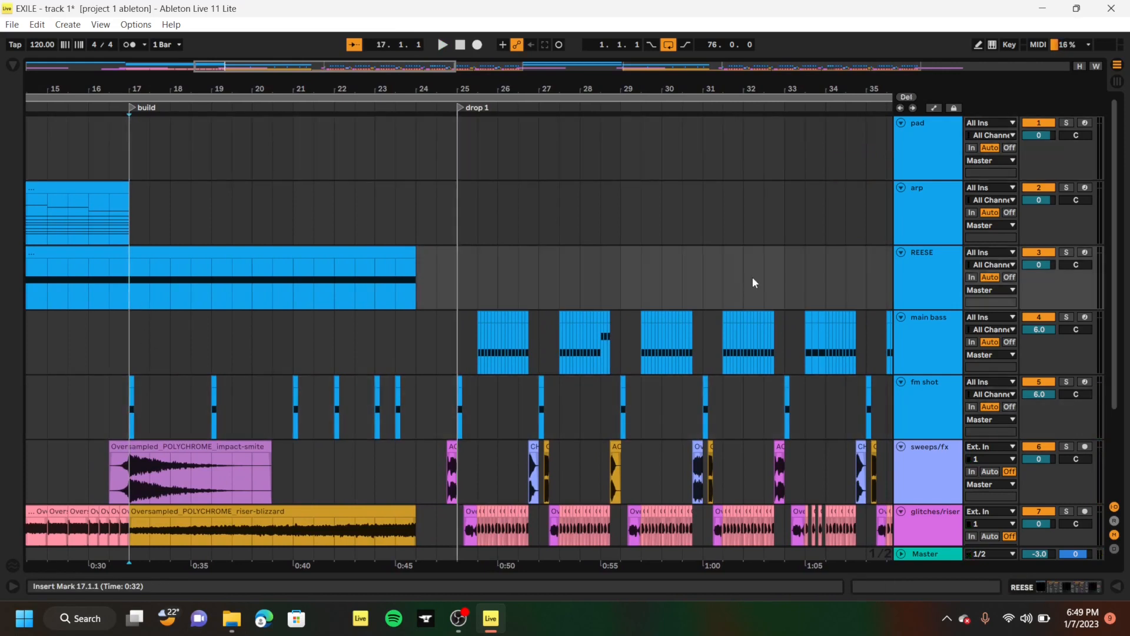
click(1067, 253)
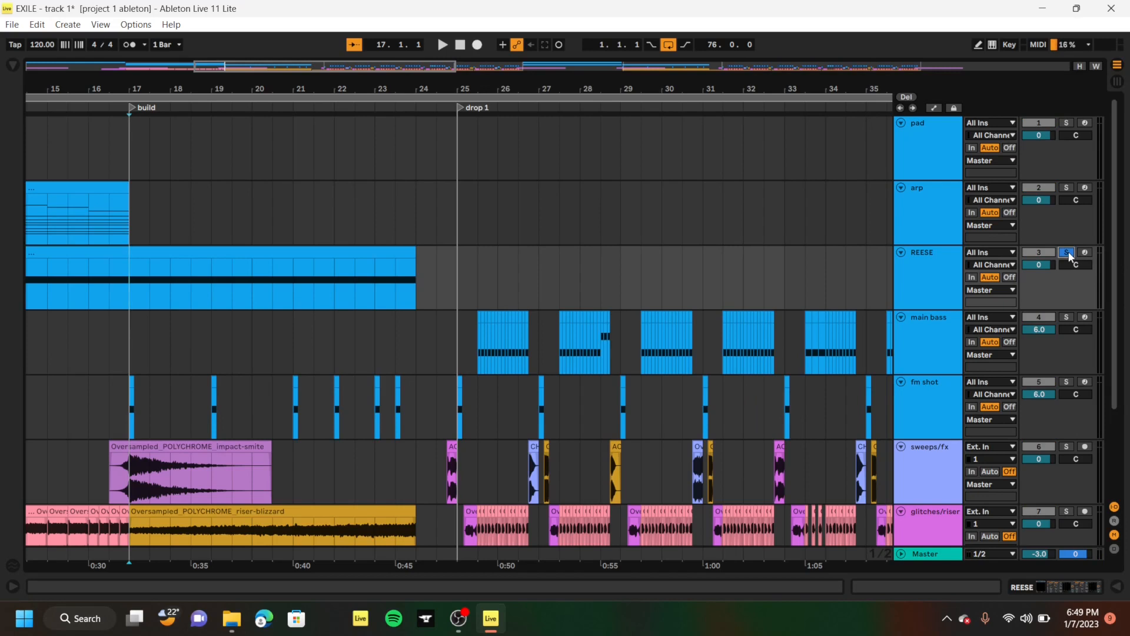
key(space)
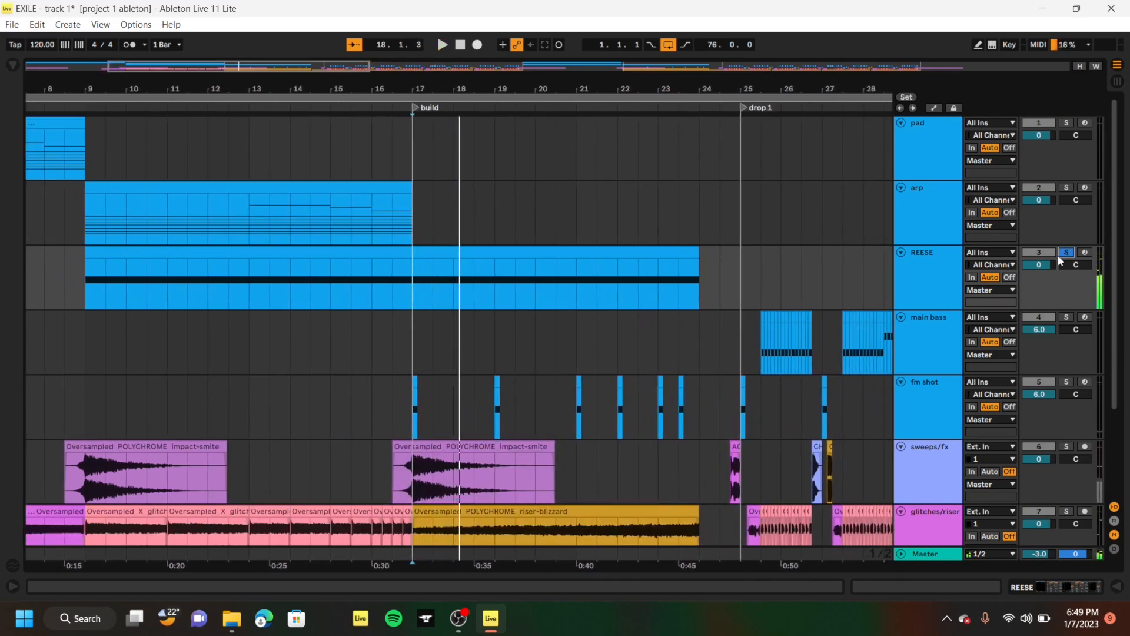
Show the Pitch Bend envelope of the REESE clip in the build, play its start, and close the clip editor
click(682, 250)
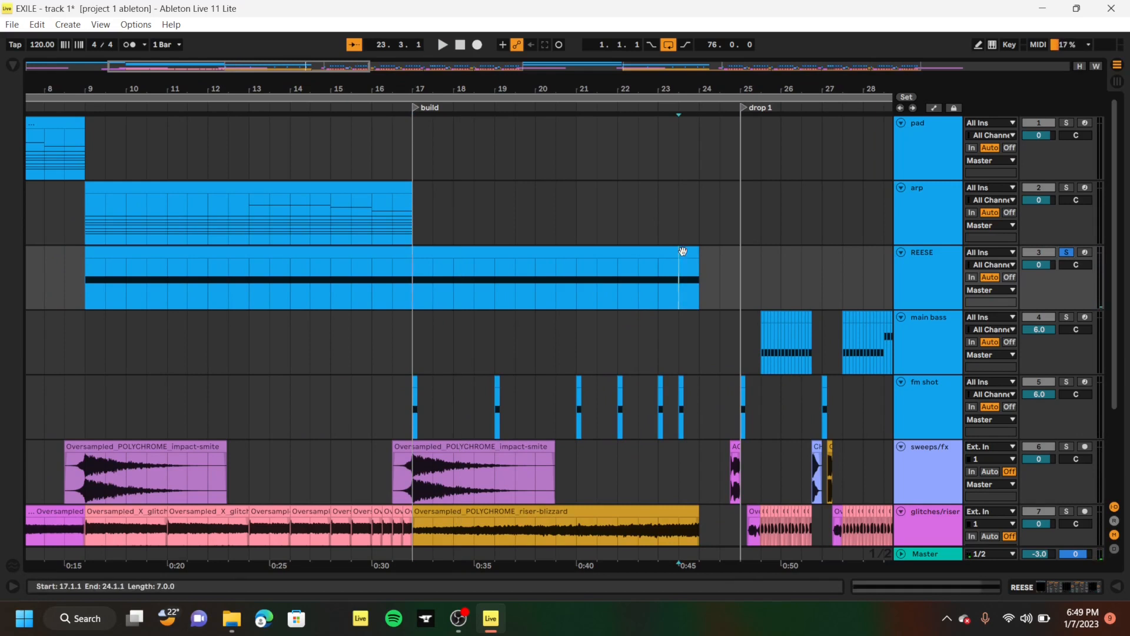
double_click(682, 250)
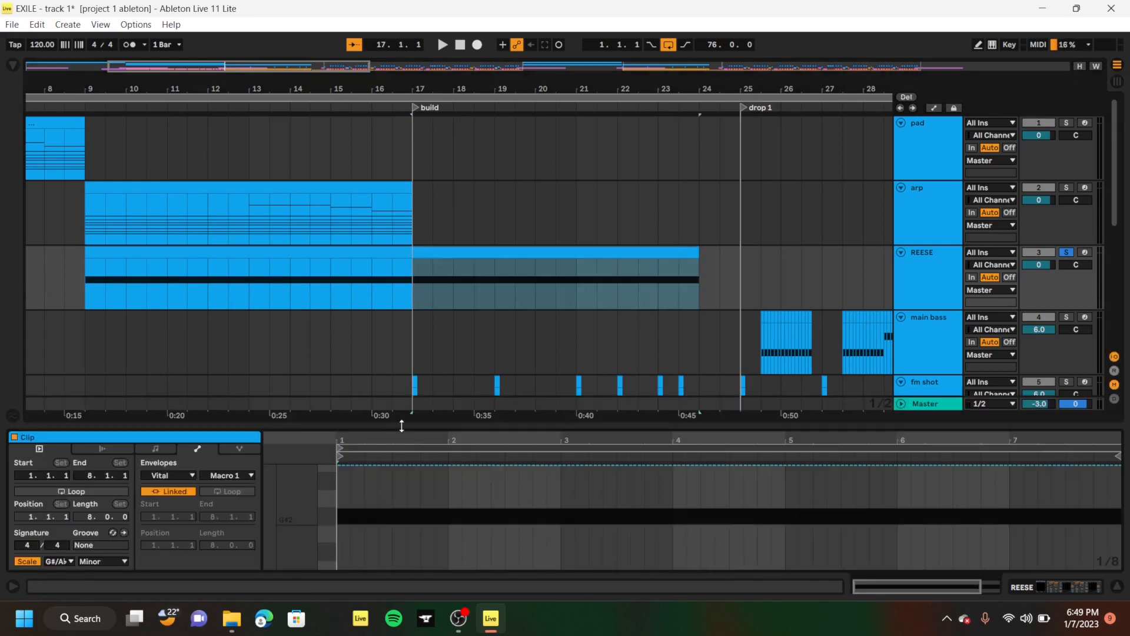
drag(408, 418, 408, 65)
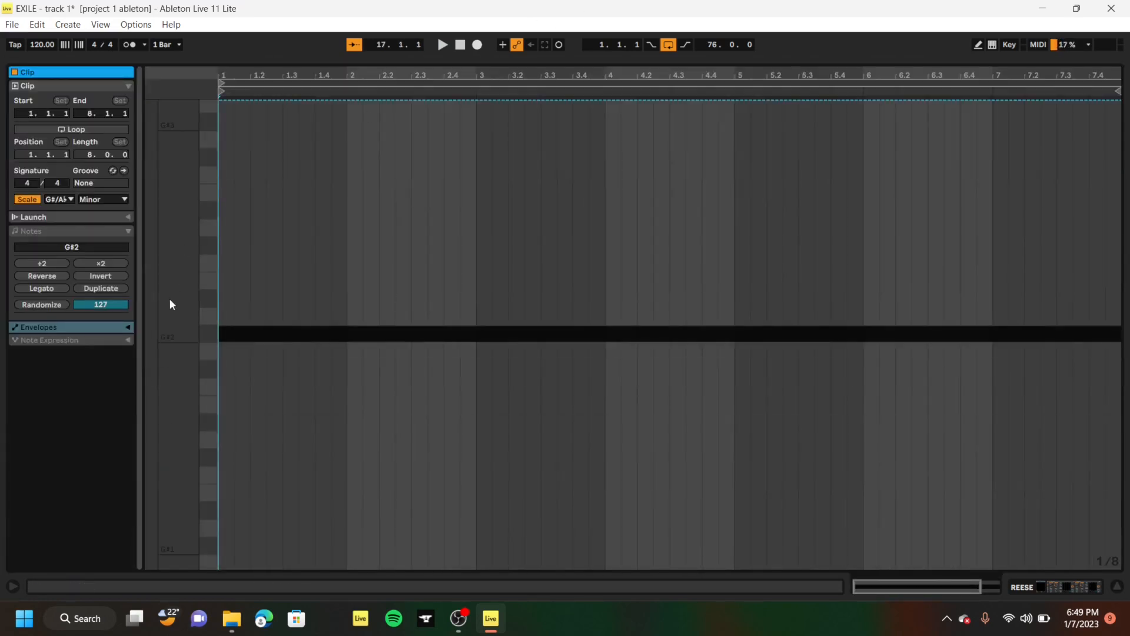
click(127, 327)
click(58, 342)
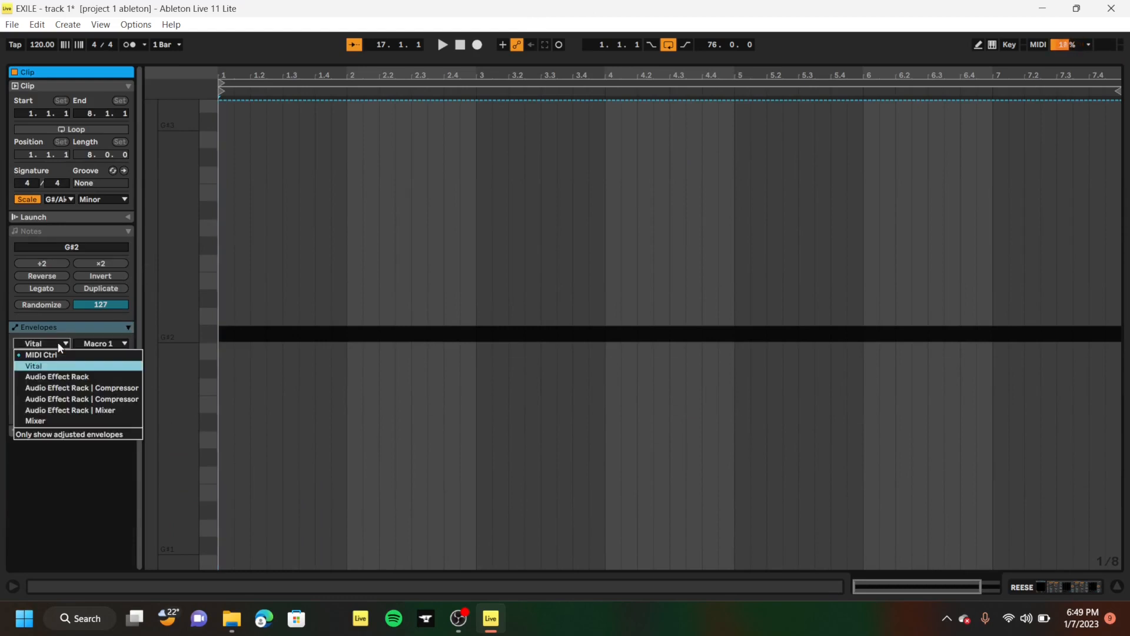
click(66, 362)
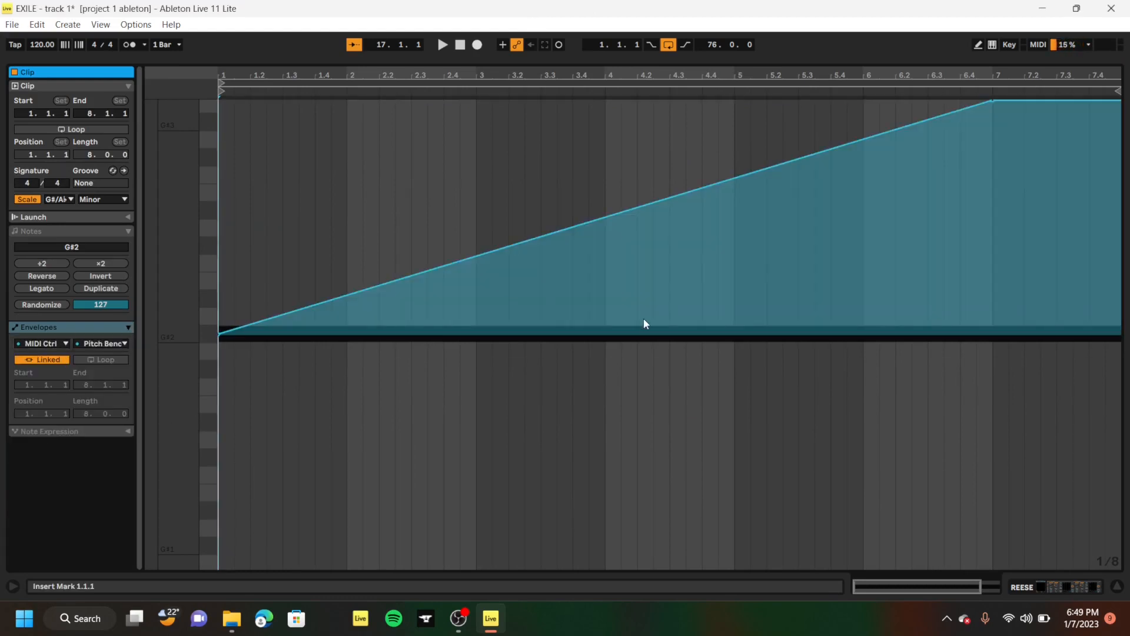
key(space)
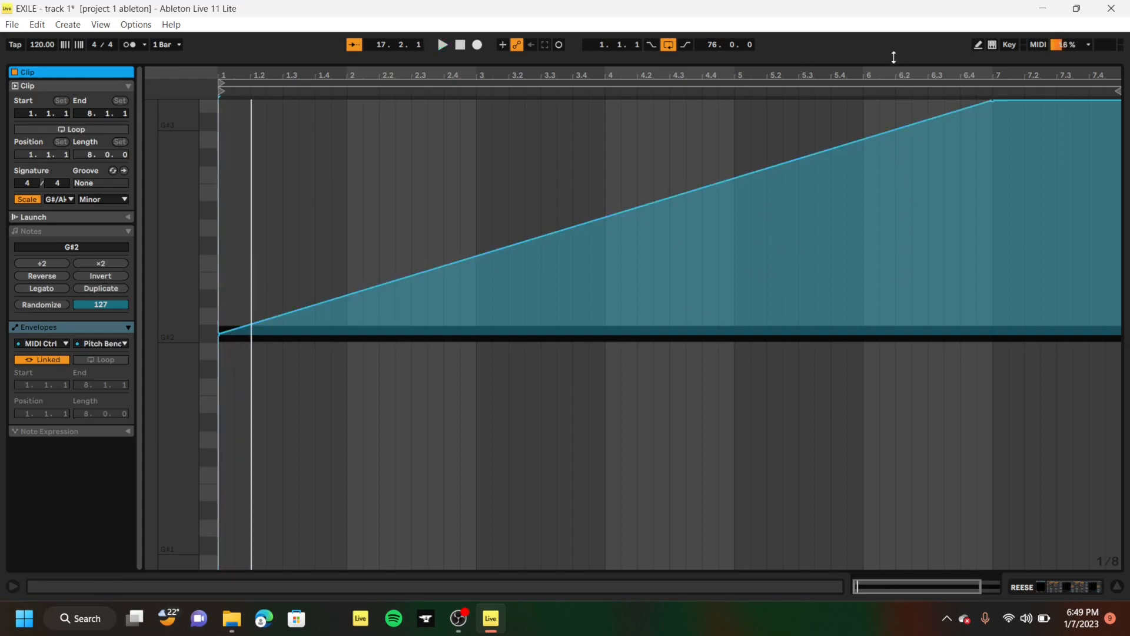
drag(893, 56, 883, 631)
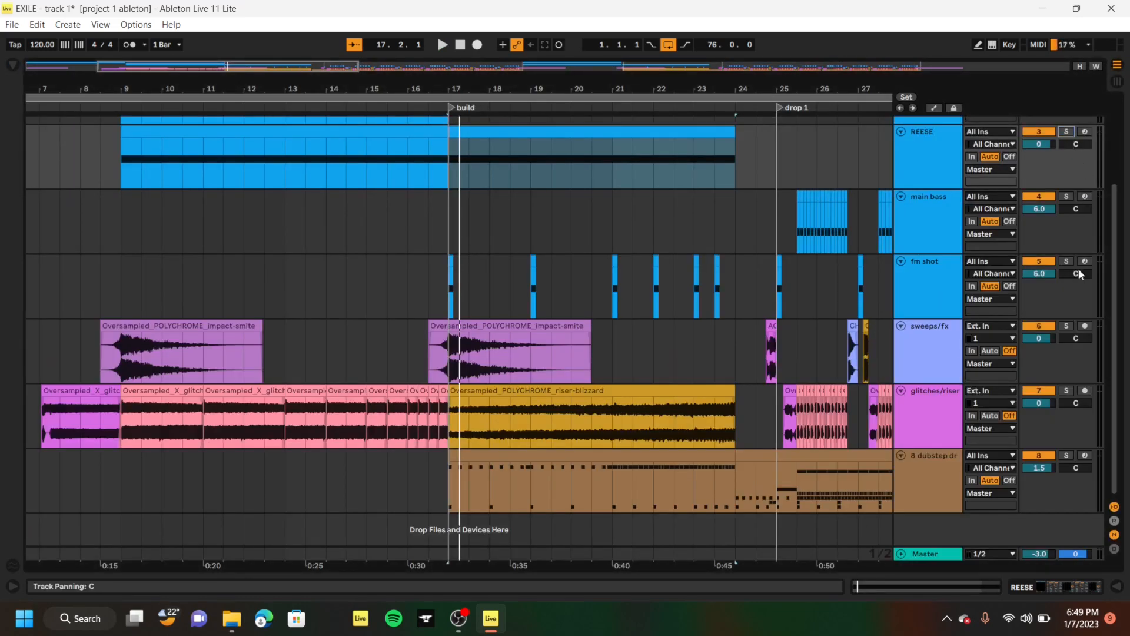
Solo the fm shot track instead of REESE and play it from the start of the build at bar 17
scroll(527, 213, up, 3)
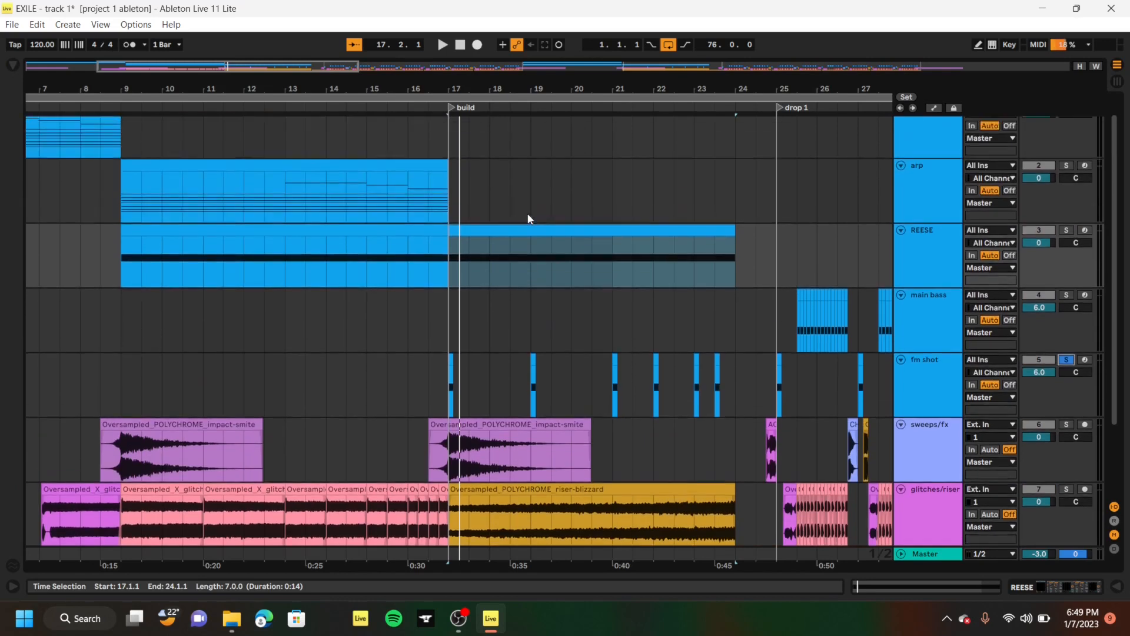
click(452, 403)
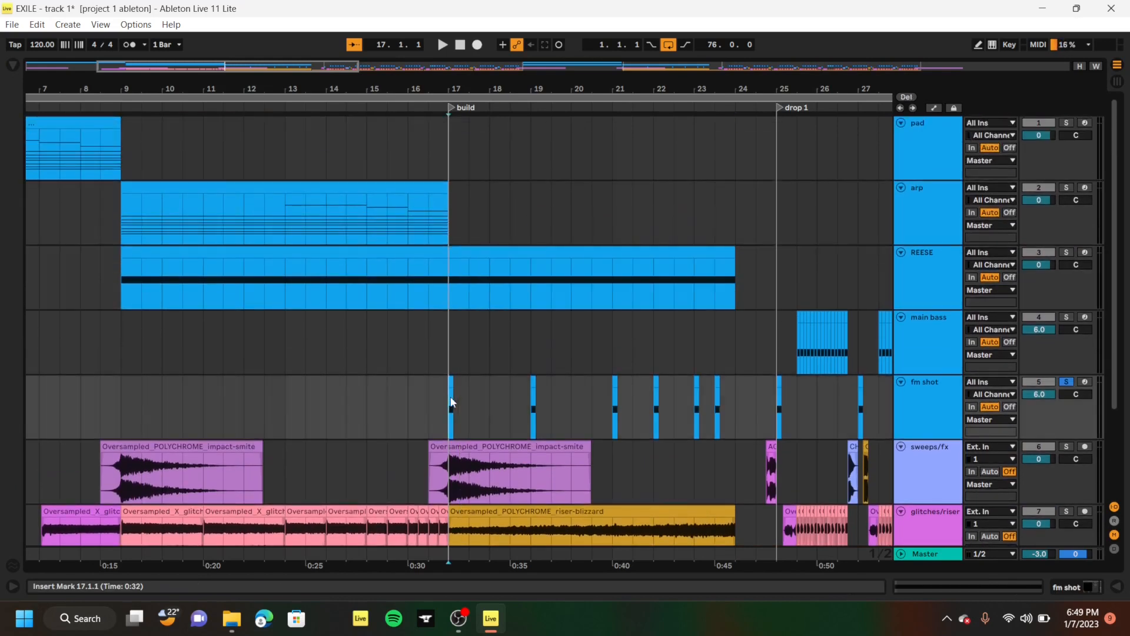
scroll(450, 397, down, 1)
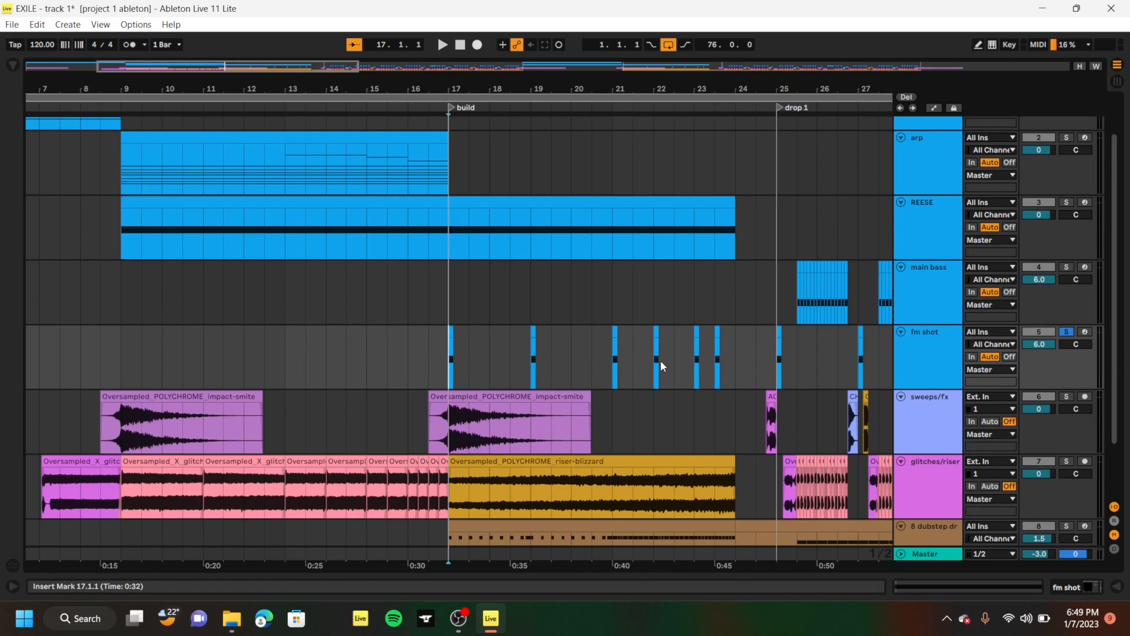
key(space)
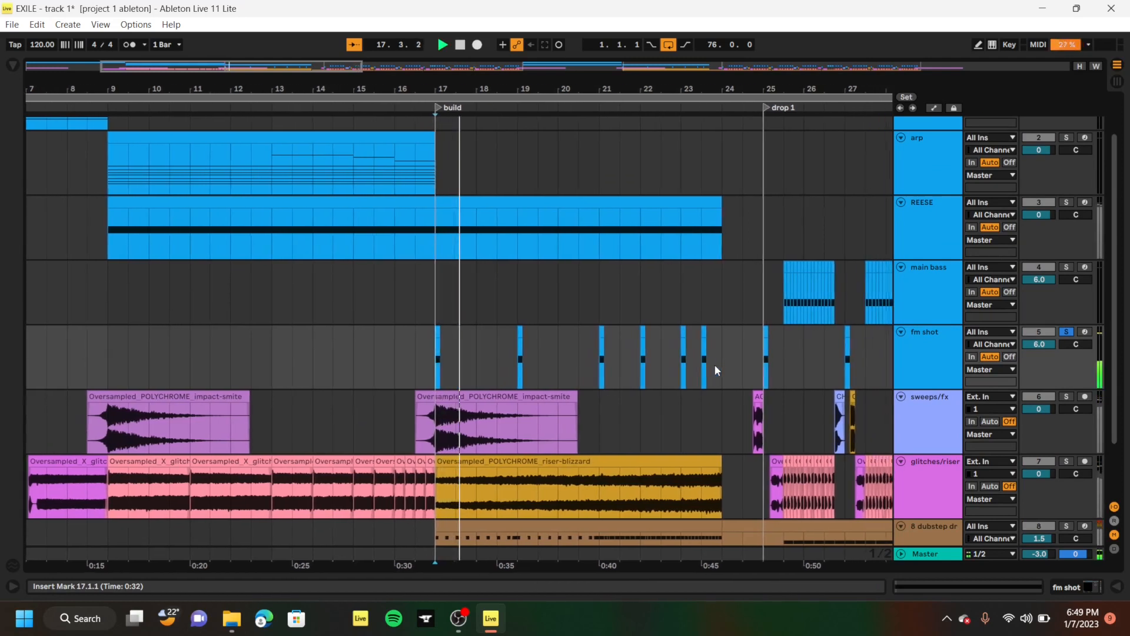
Look through the fm shot track's Vital and effects chain, fold its audio effect rack, and hide the device view
double_click(924, 368)
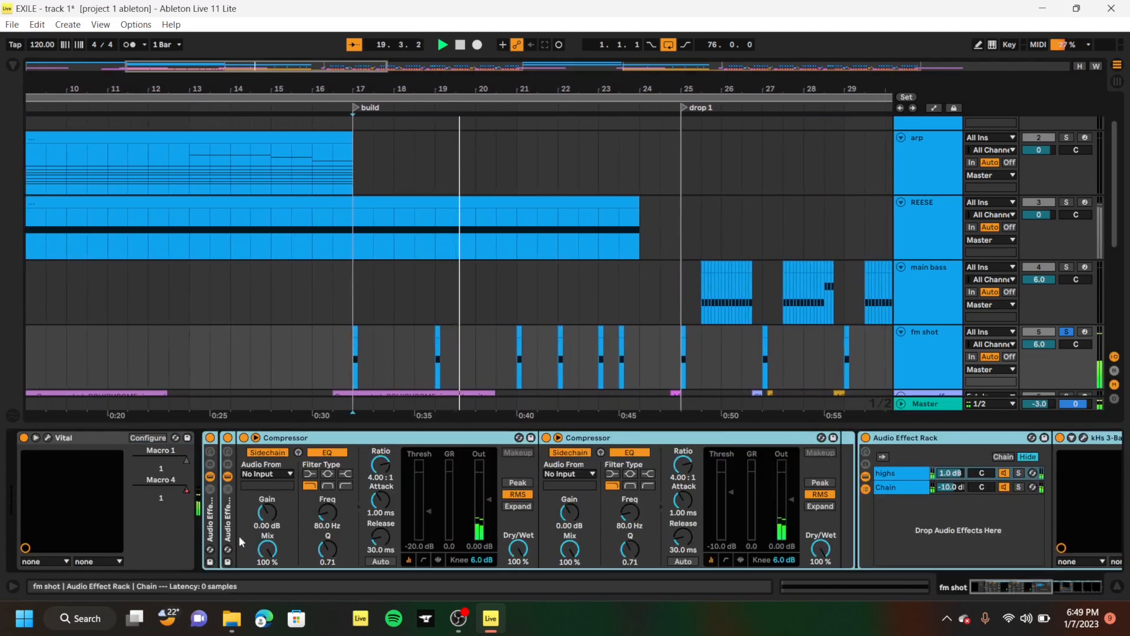
scroll(417, 512, down, 5)
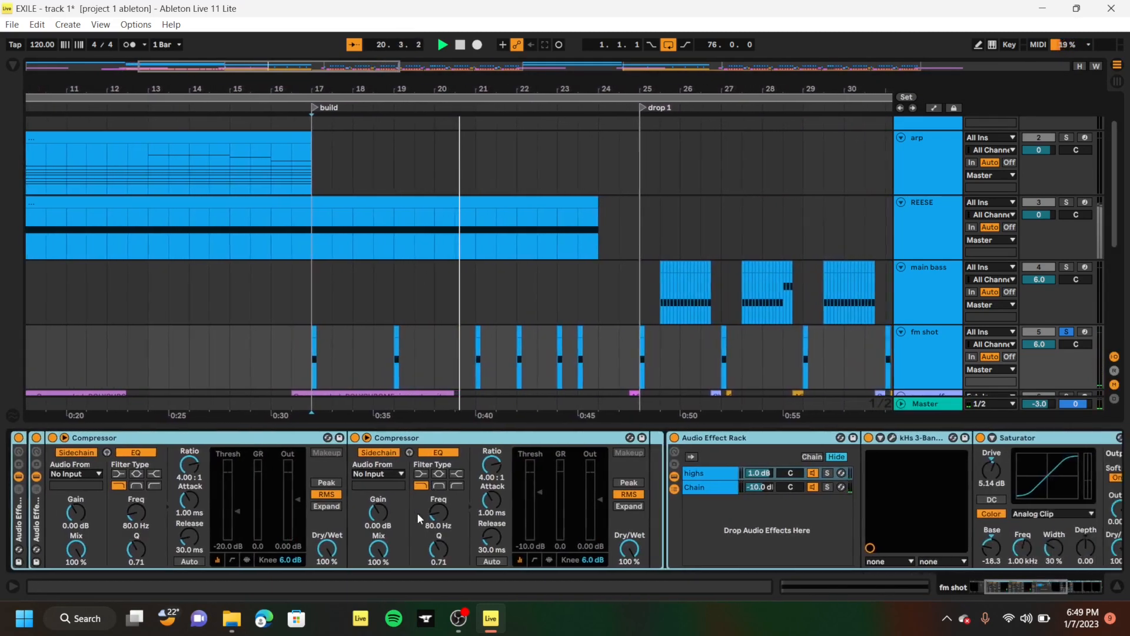
scroll(418, 514, down, 3)
scroll(417, 512, left, 6)
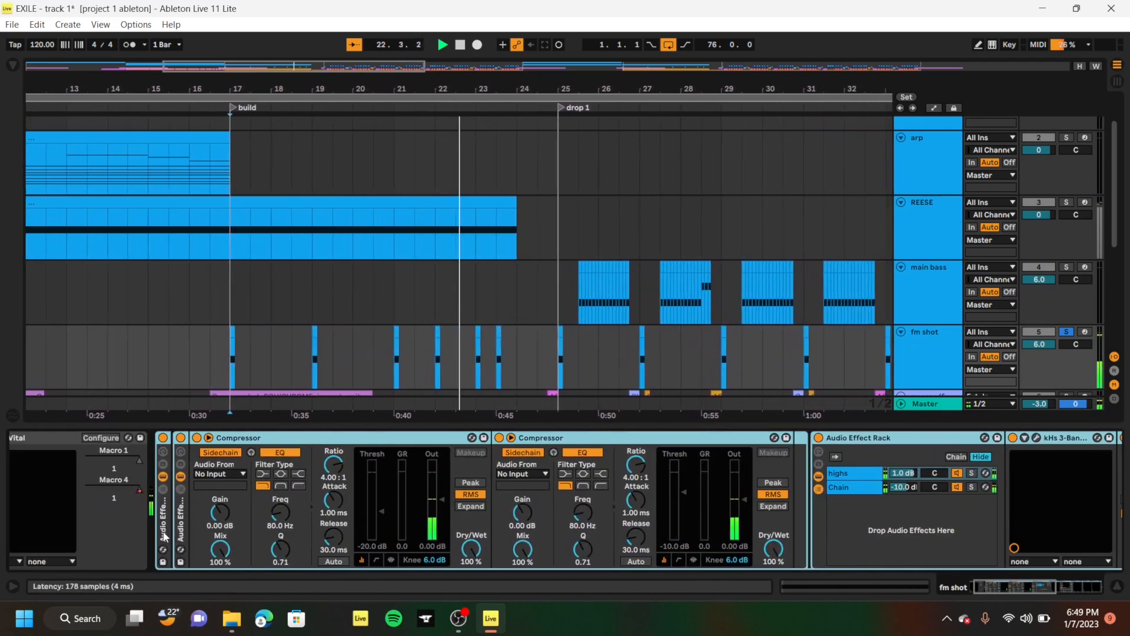
double_click(165, 532)
click(245, 537)
scroll(412, 230, down, 3)
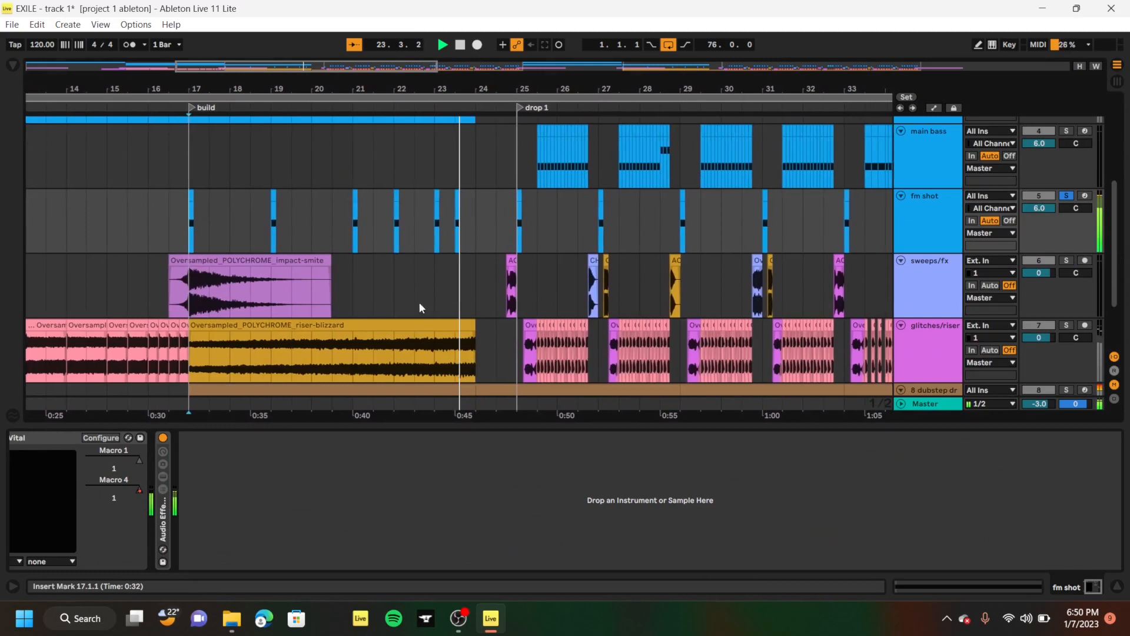
drag(434, 427, 433, 548)
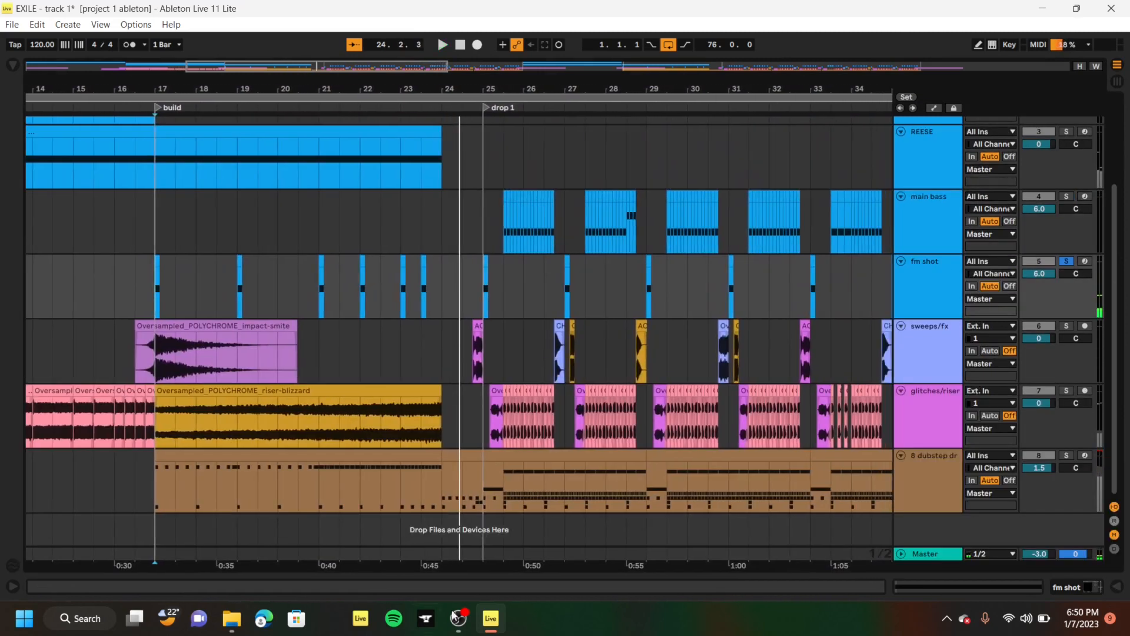
Unsolo fm shot, solo the glitches/riser track, and play its riser from bar 17
click(1066, 262)
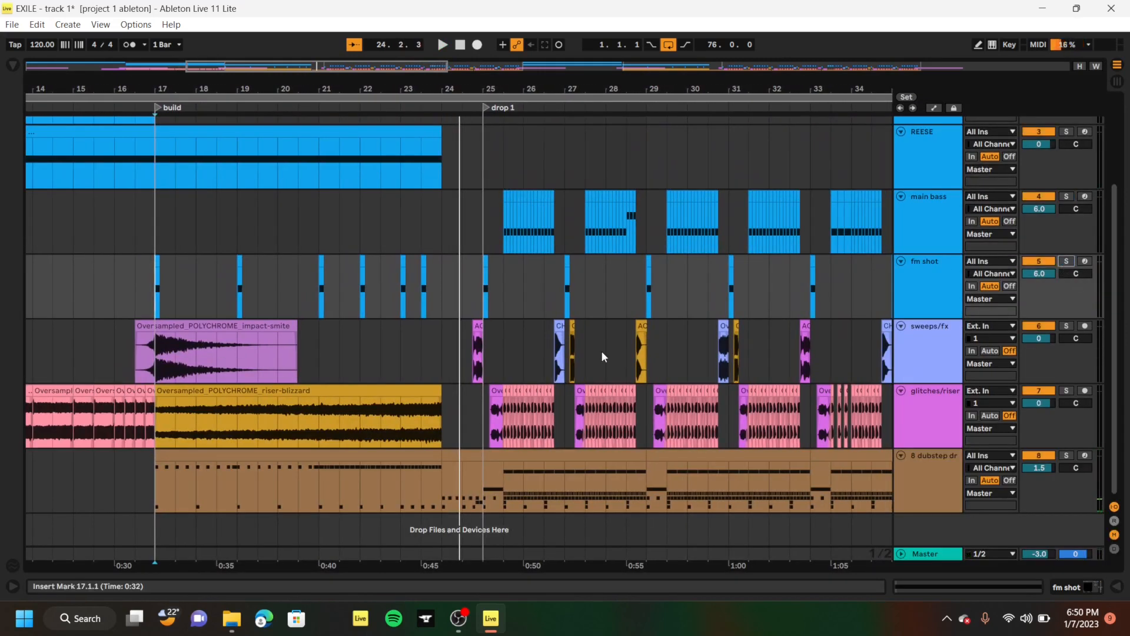
click(158, 378)
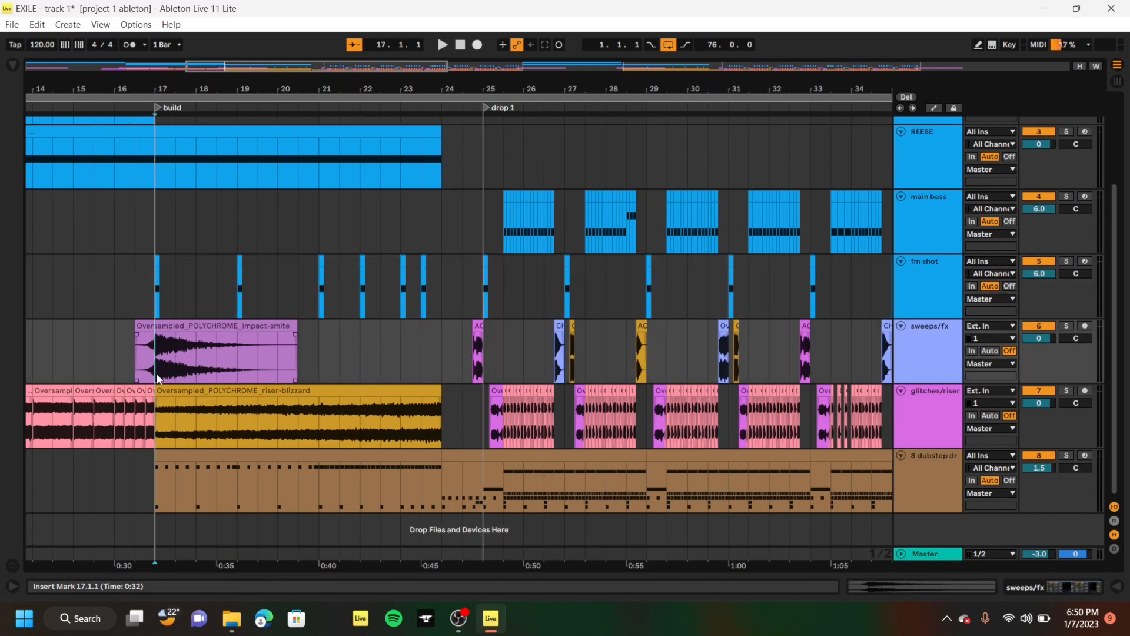
click(161, 416)
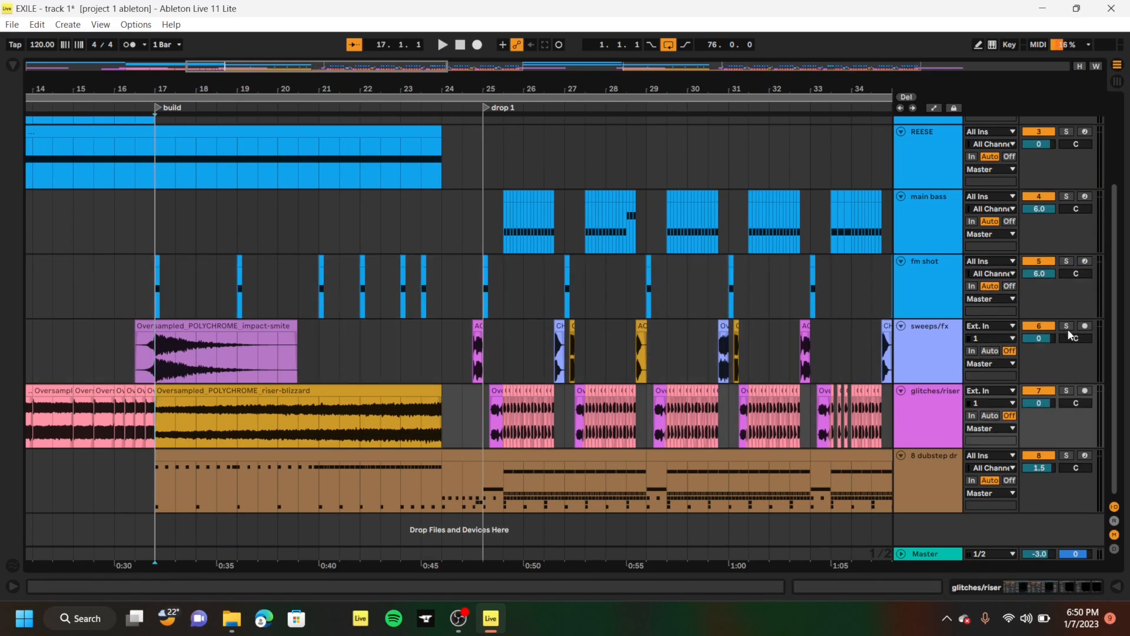
click(1065, 390)
key(space)
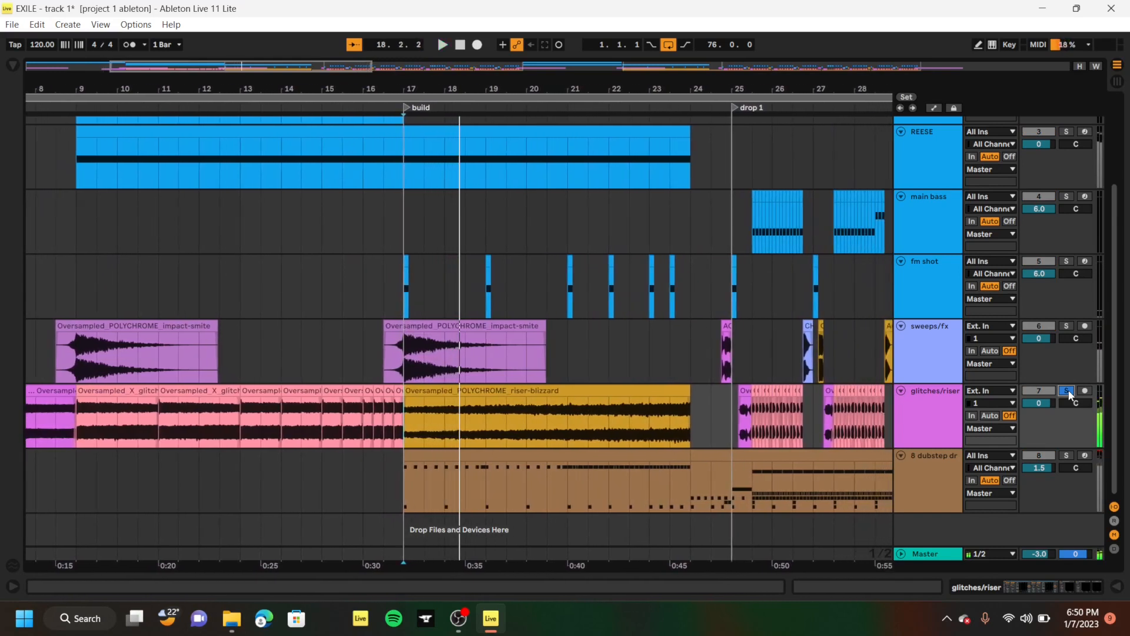
Solo the dubstep drums track, examine its drum rack and effects chain, and play its build pattern from bar 17 up to drop 1
click(1066, 456)
key(space)
click(406, 491)
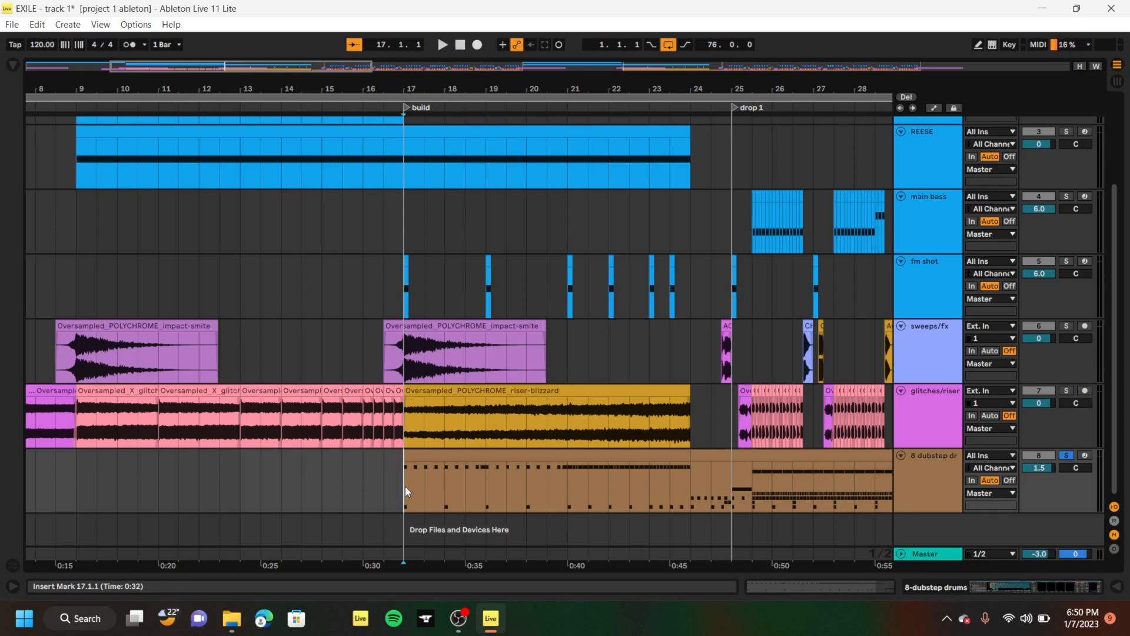
double_click(921, 477)
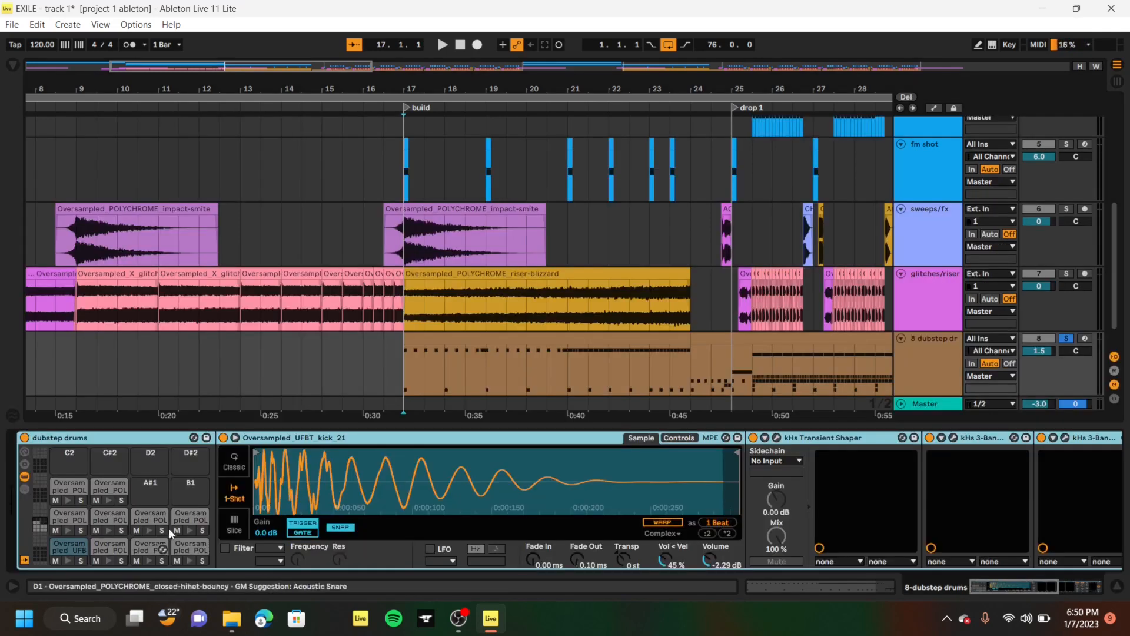
scroll(793, 492, right, 8)
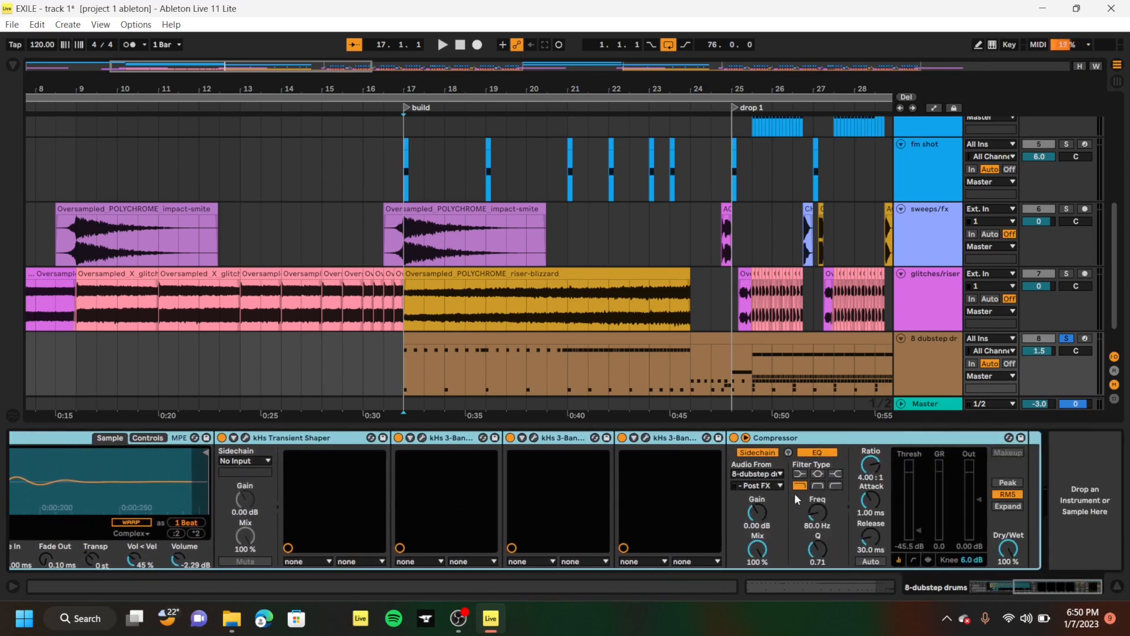
drag(723, 449, 784, 634)
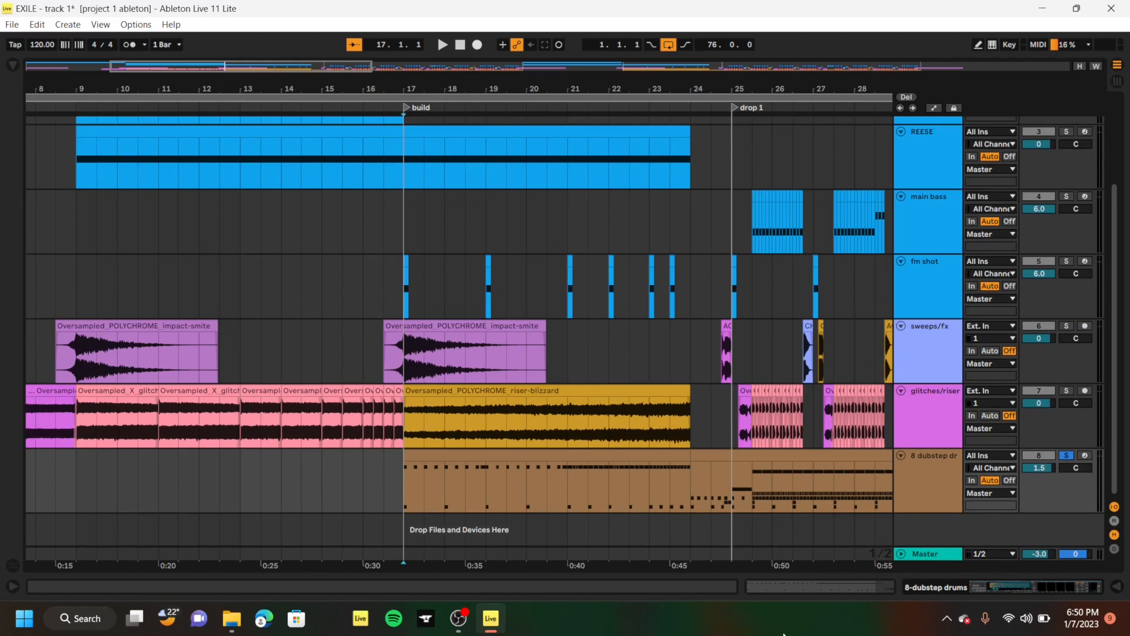
key(space)
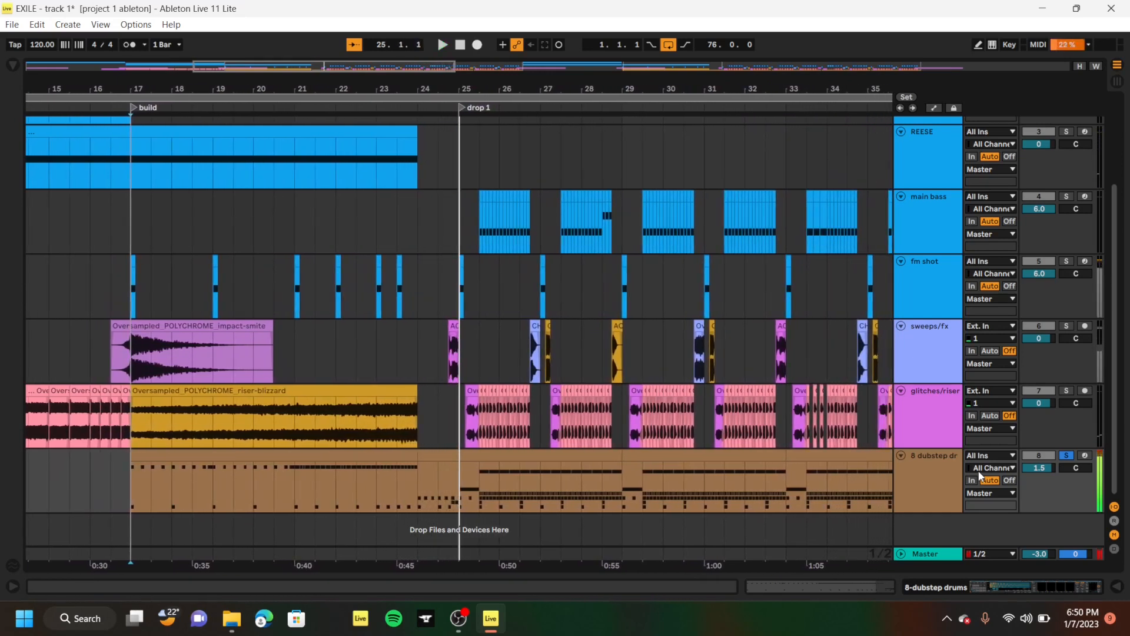
Solo sweeps/fx together with the drums and play the sweep leading into drop 1 from bar 24.4
click(1067, 326)
click(426, 368)
click(450, 359)
scroll(447, 358, down, 3)
scroll(447, 358, right, 8)
scroll(447, 358, up, 8)
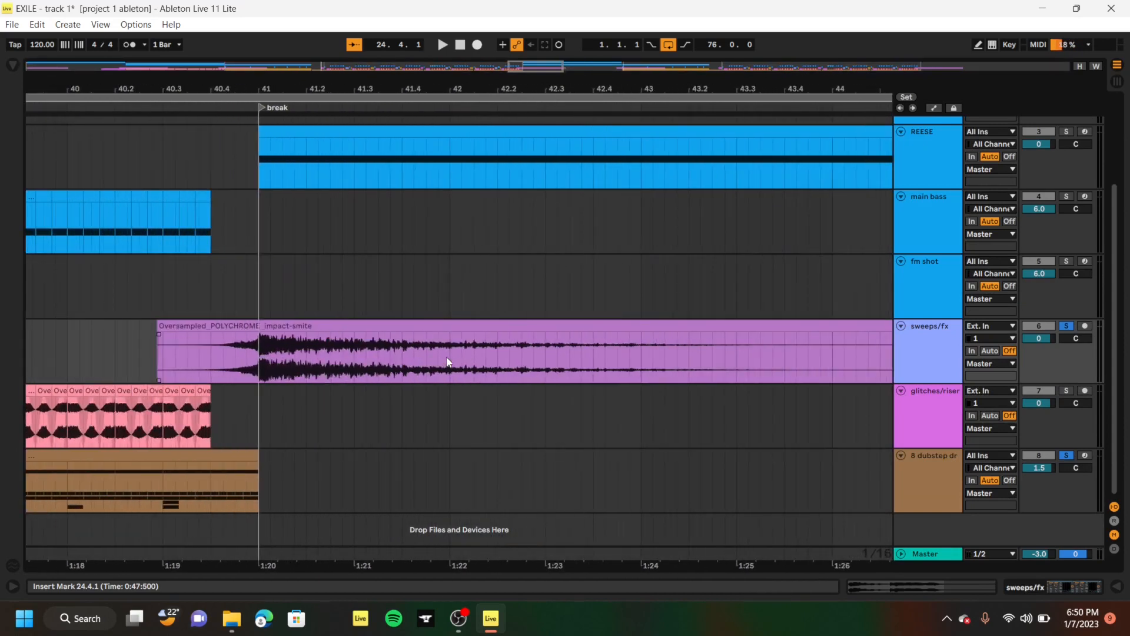
scroll(448, 361, left, 10)
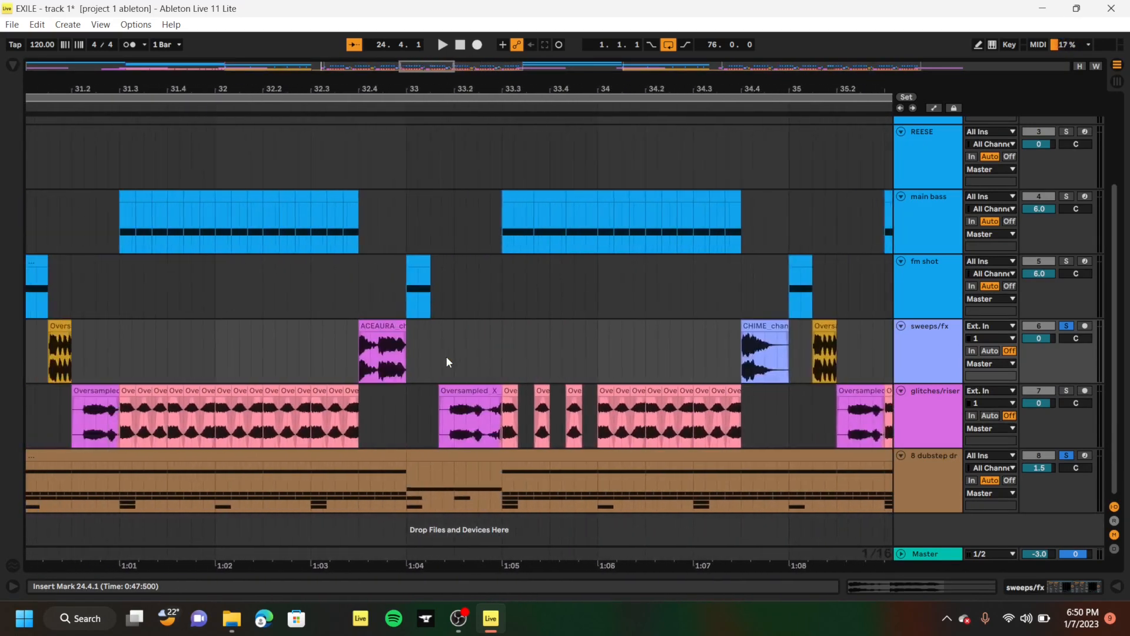
scroll(446, 355, left, 10)
key(space)
key(space)
Clear the track solos and play the first half of drop 1 with all tracks from bar 25 to bar 33
scroll(446, 355, down, 8)
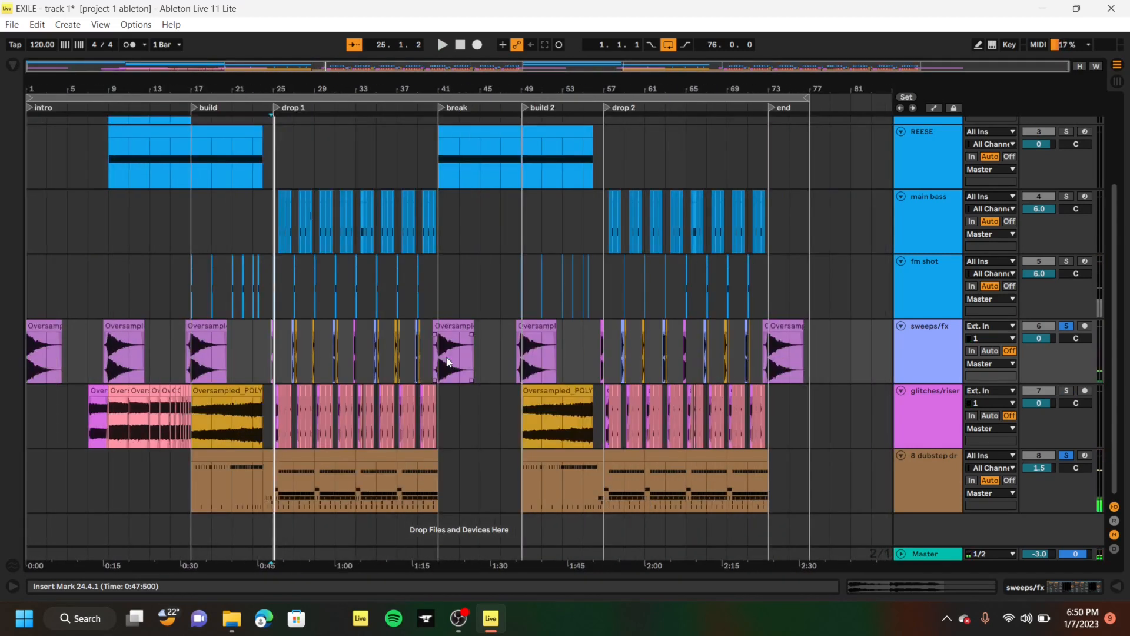
click(1066, 326)
scroll(153, 336, up, 3)
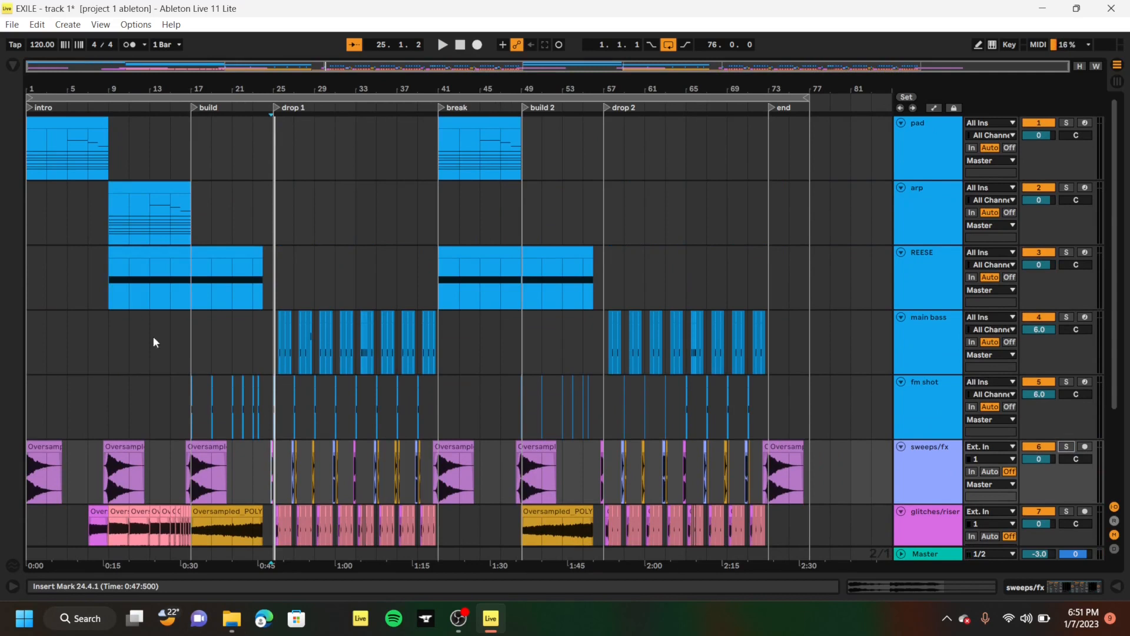
click(279, 154)
key(space)
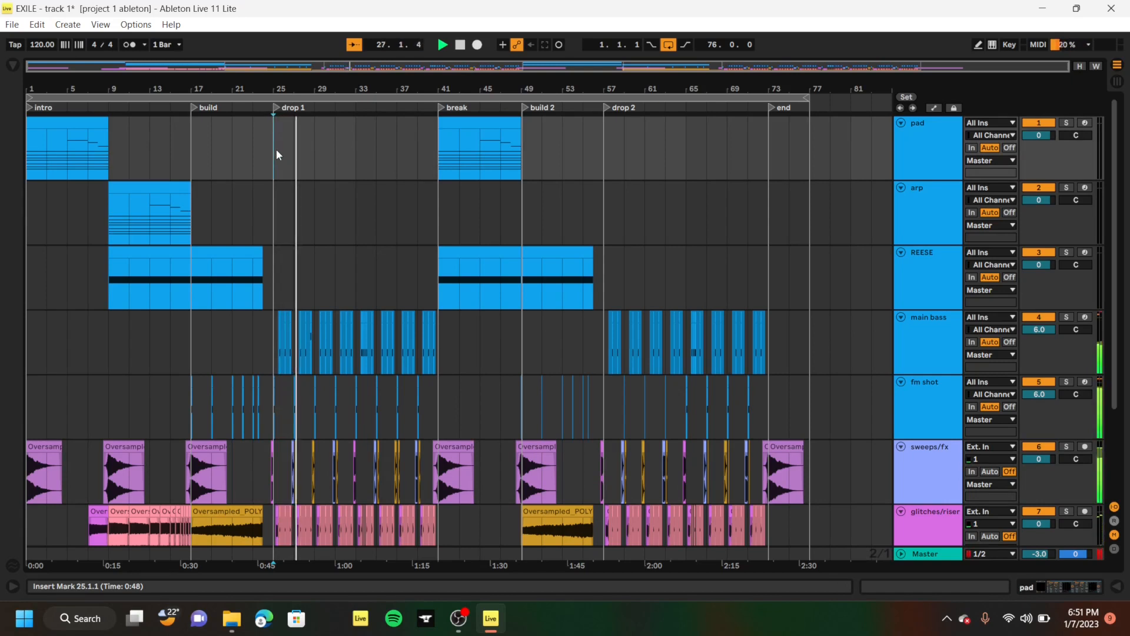
scroll(279, 196, up, 6)
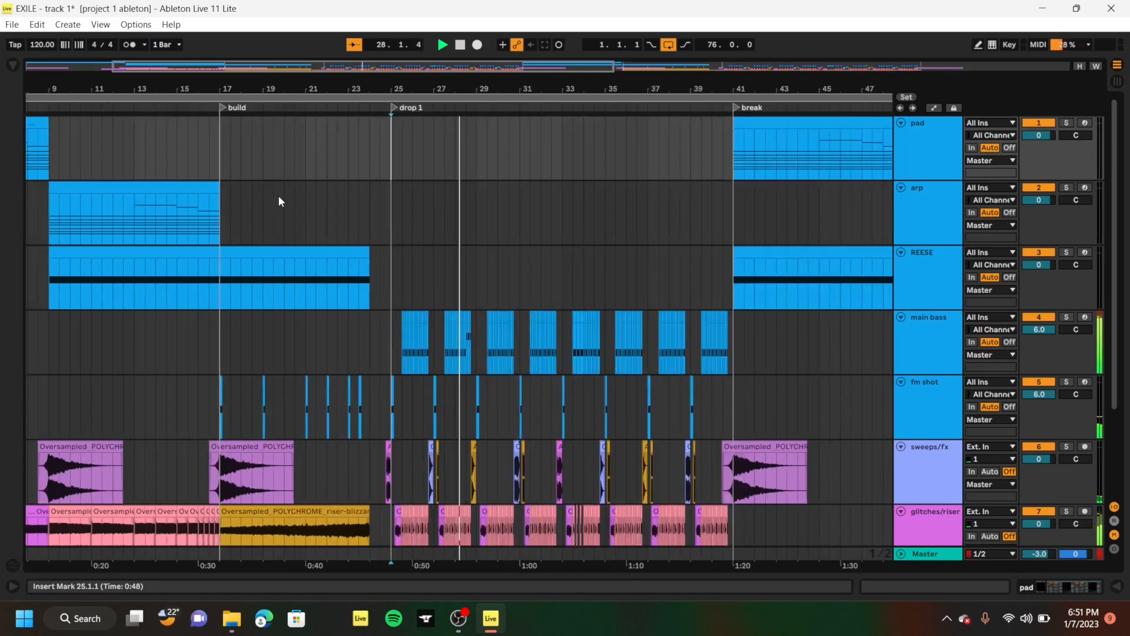
scroll(279, 201, up, 2)
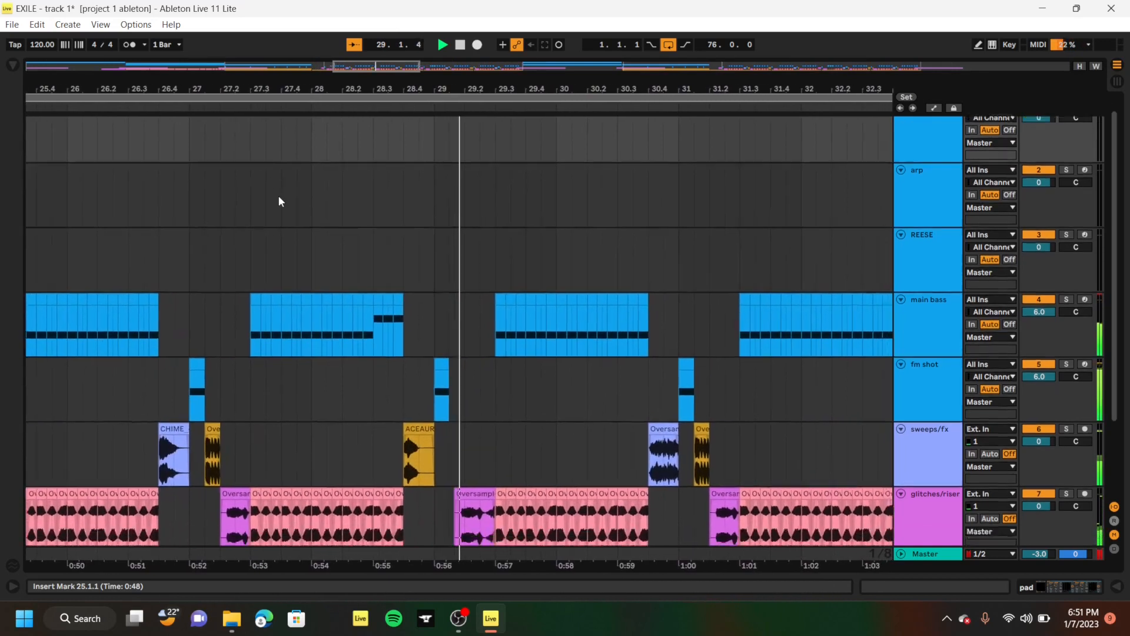
scroll(279, 202, down, 3)
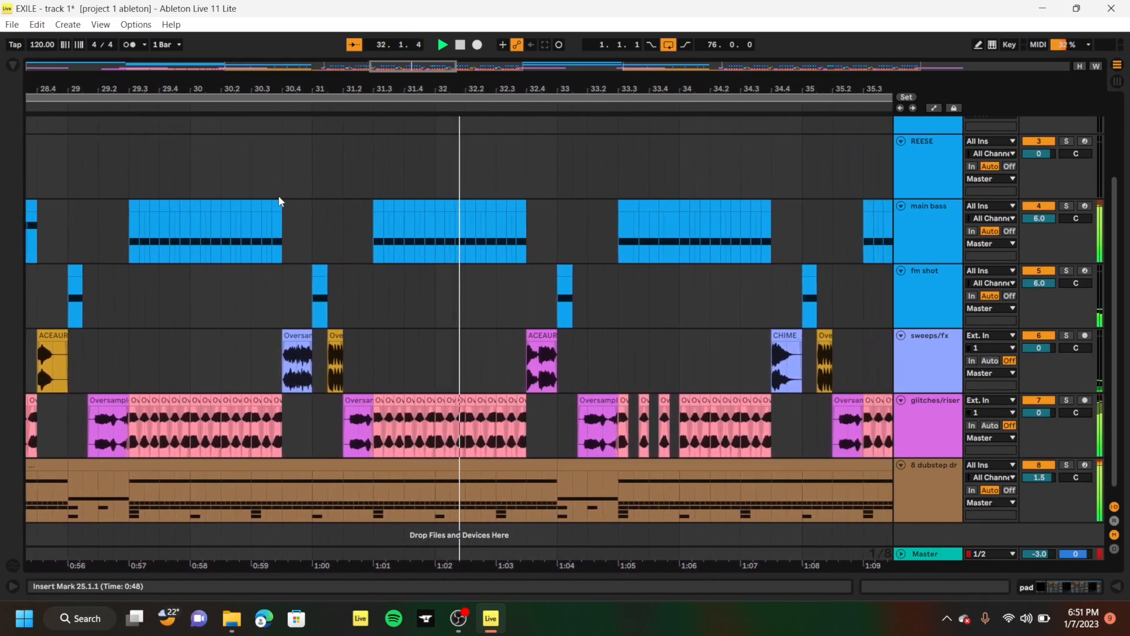
key(space)
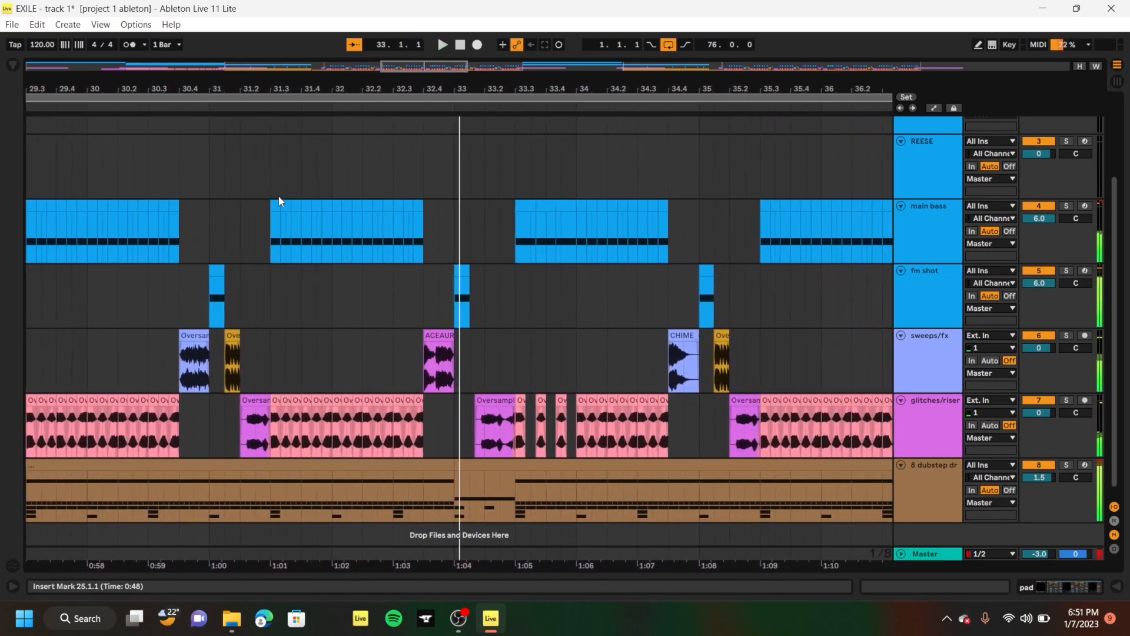
ctrl+scroll(298, 221, up, 4)
ctrl+scroll(298, 218, down, 12)
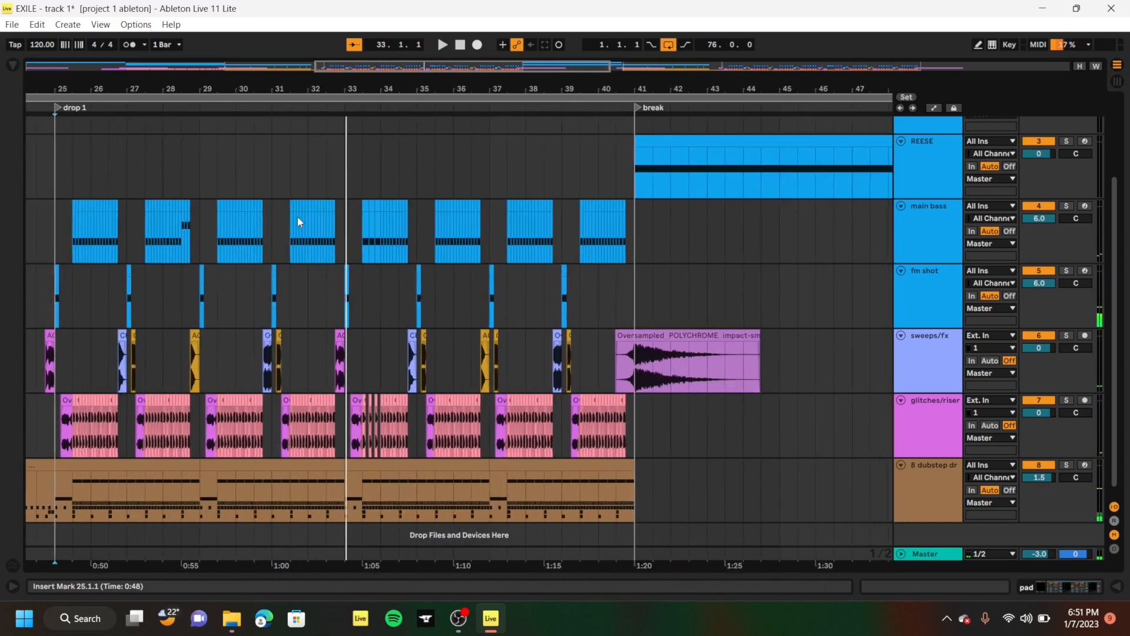
Solo the fm shot track together with the dubstep drums and play the opening of drop 1 from bar 25
click(231, 300)
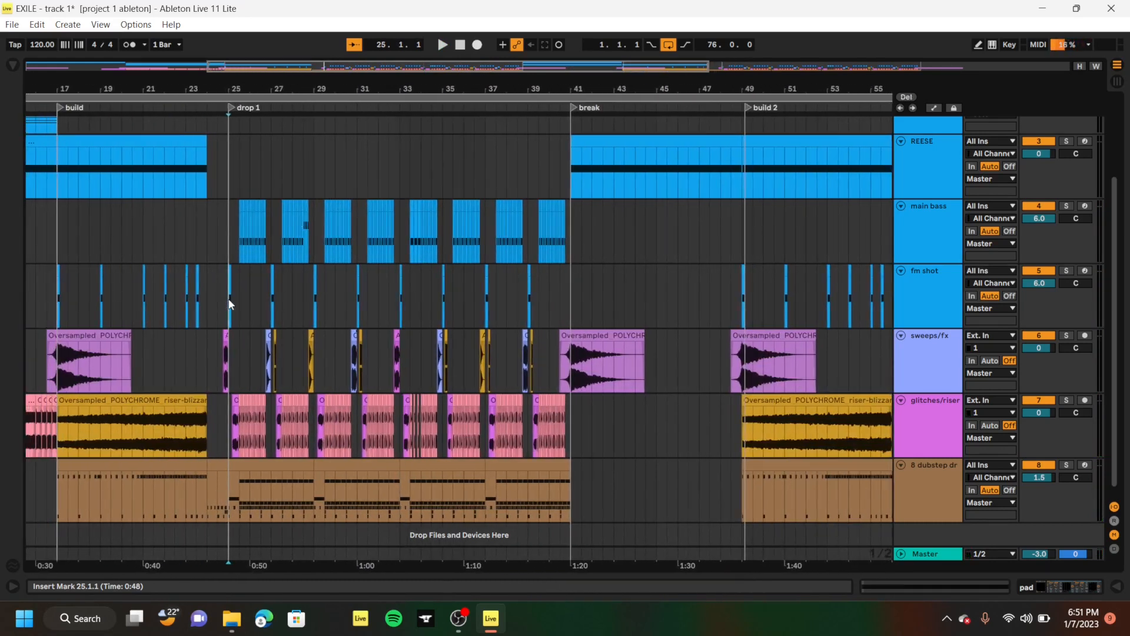
ctrl+scroll(230, 301, up, 10)
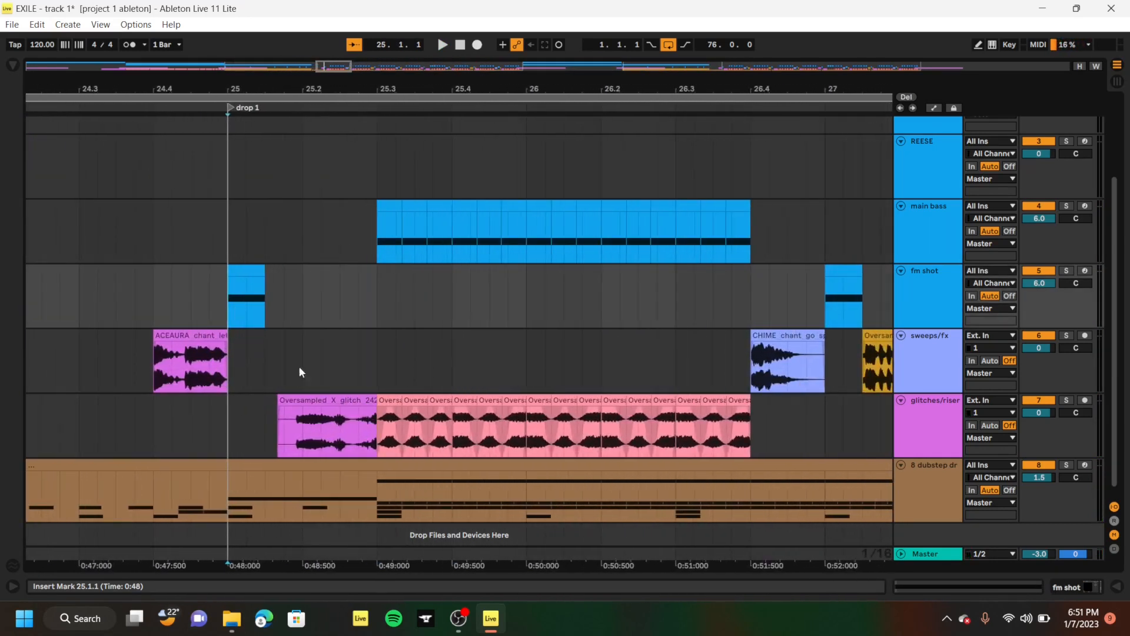
click(1067, 270)
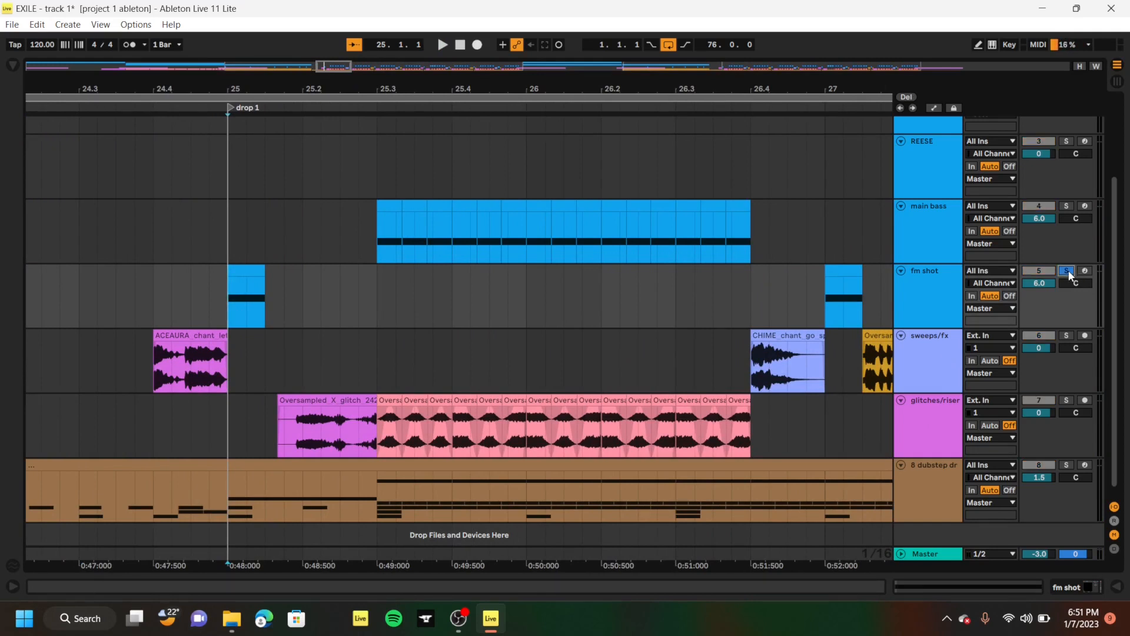
key(space)
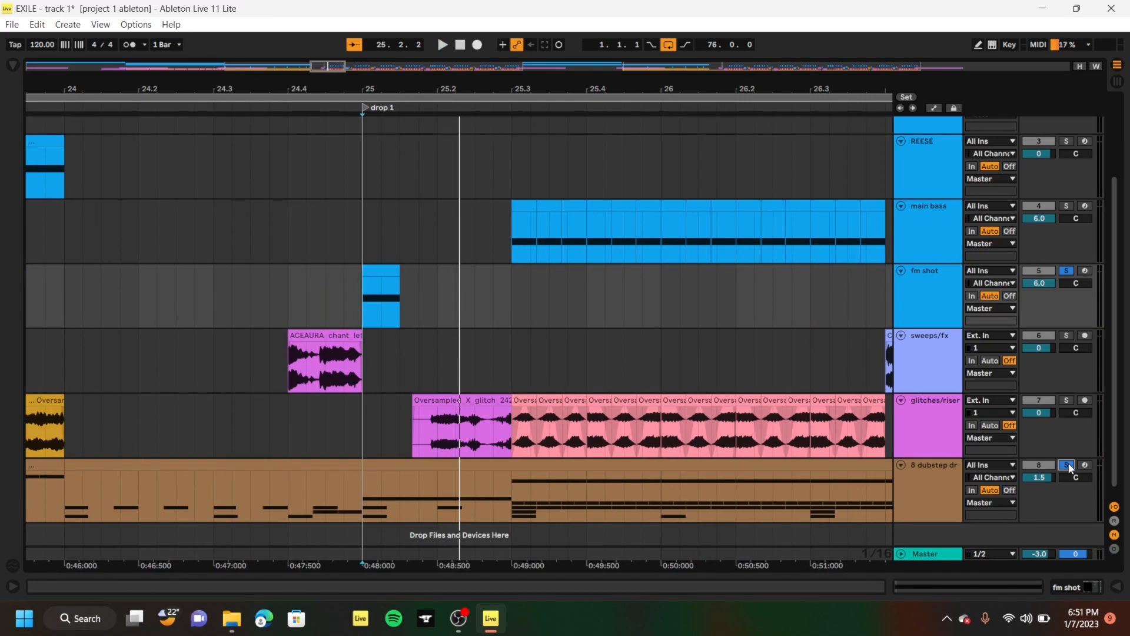
Examine the fm shot track's Vital patch, then clear its solo and hide the device view
double_click(941, 292)
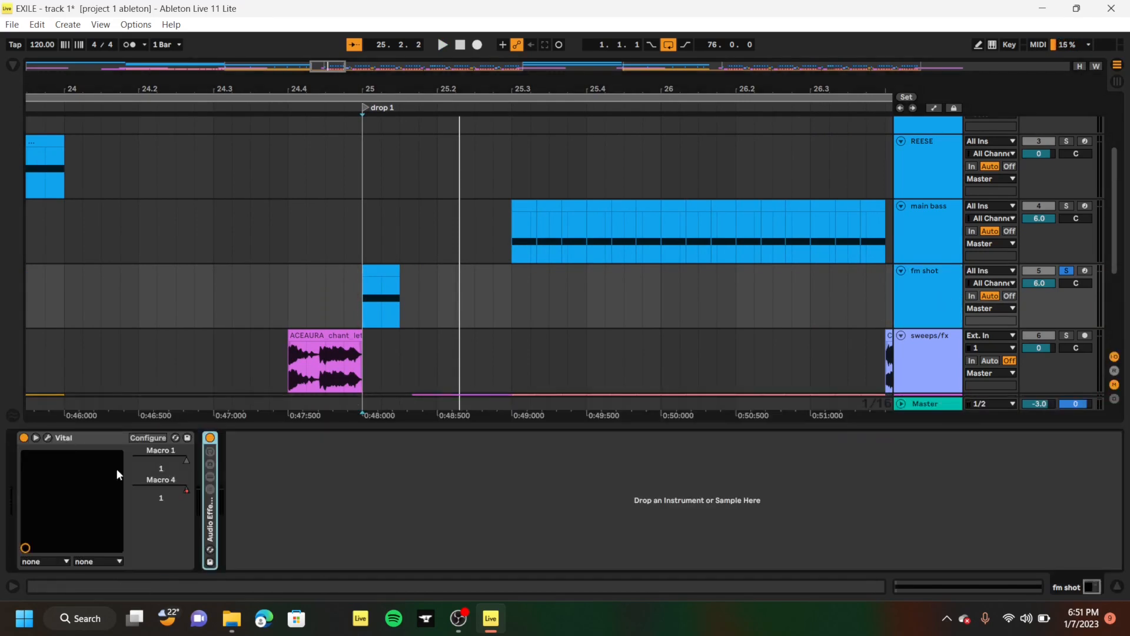
click(49, 438)
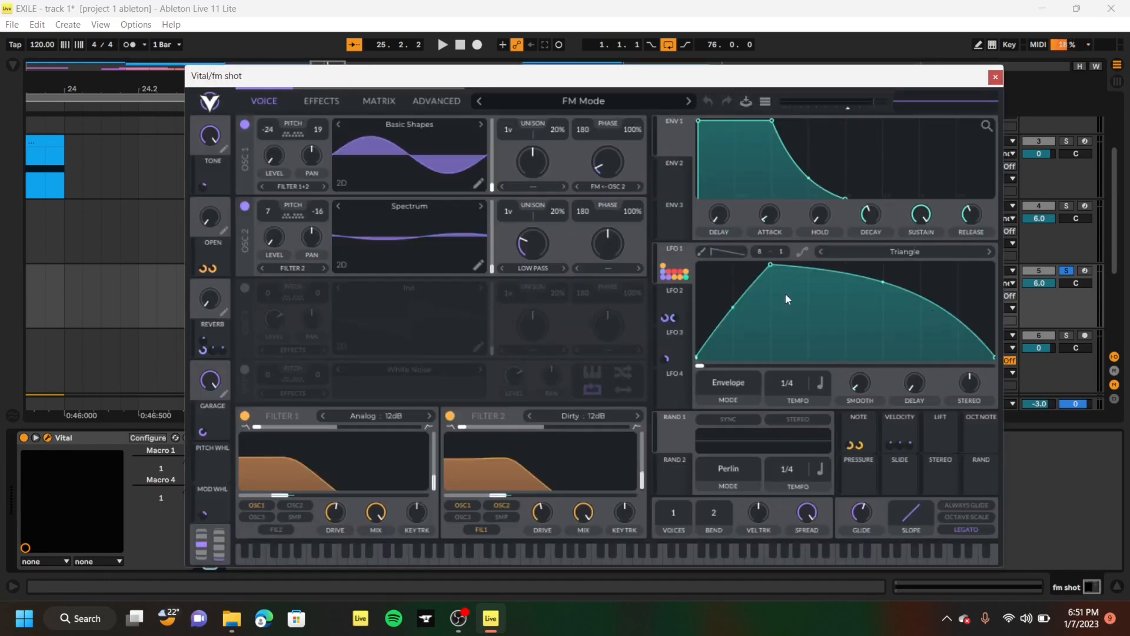
click(995, 77)
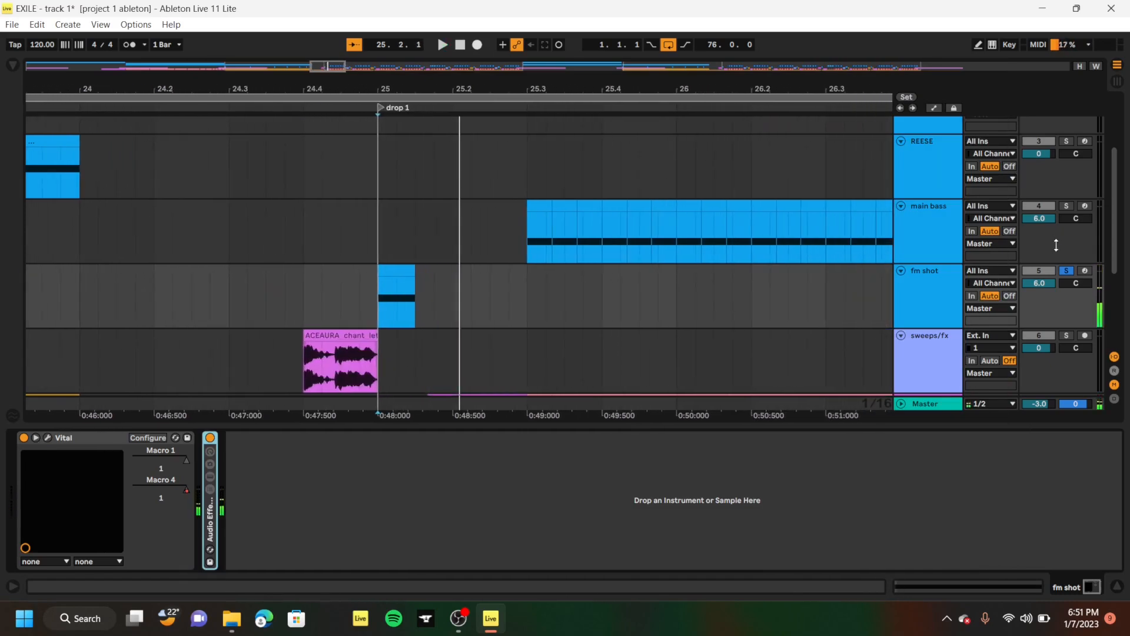
click(1066, 270)
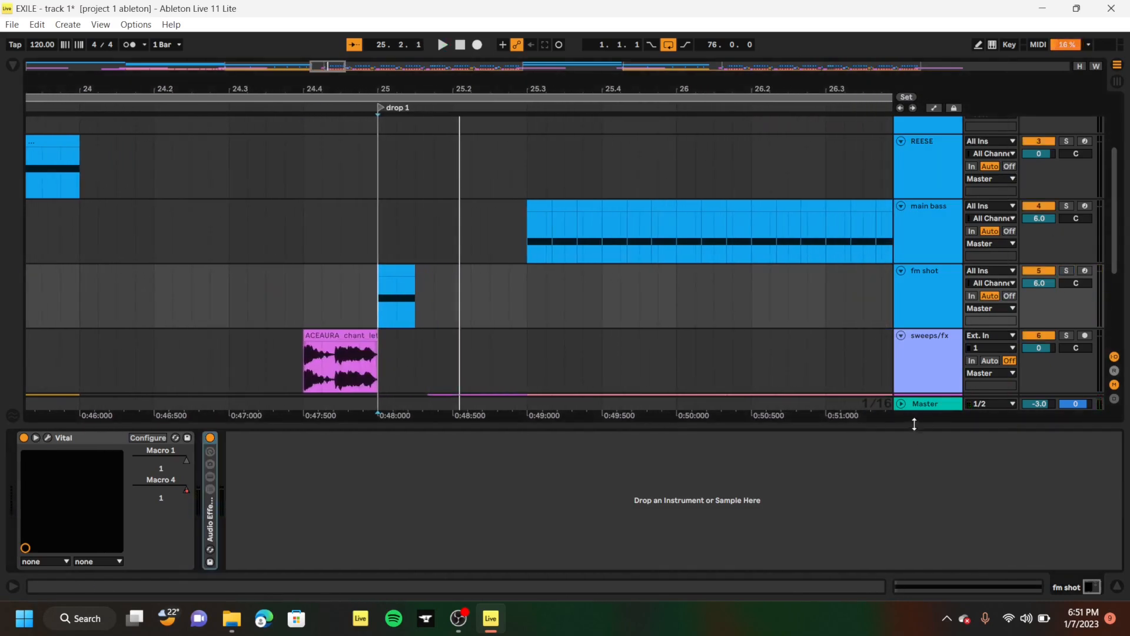
drag(914, 425, 911, 524)
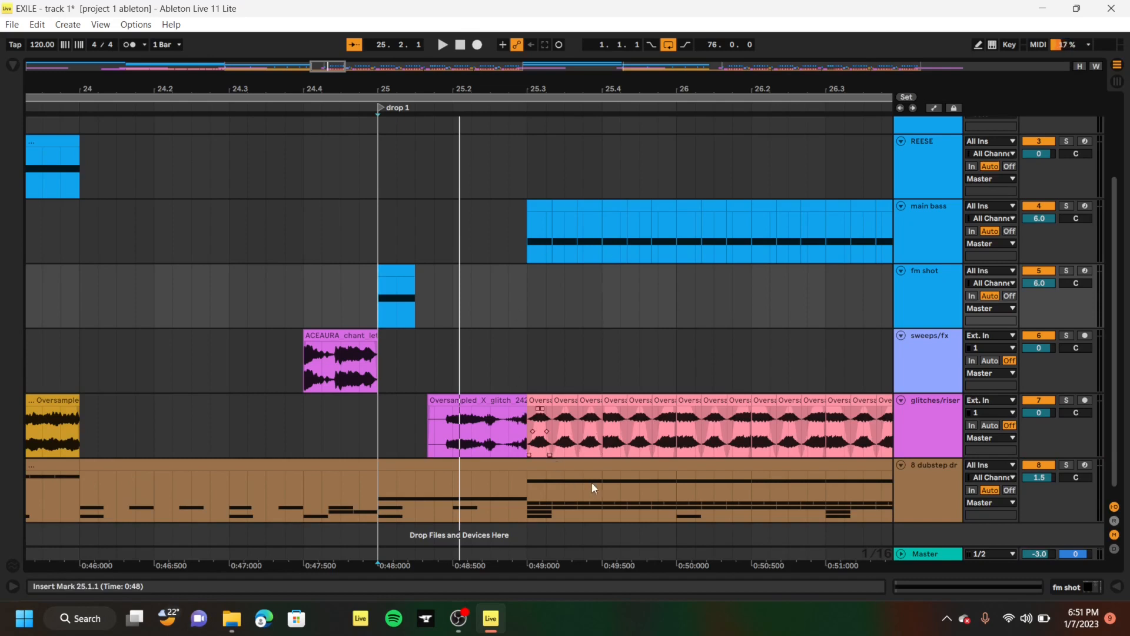
Solo the glitches/riser track and play its glitch sample from 25.1.3 and its chopped clips from 25.3
click(1065, 402)
click(428, 435)
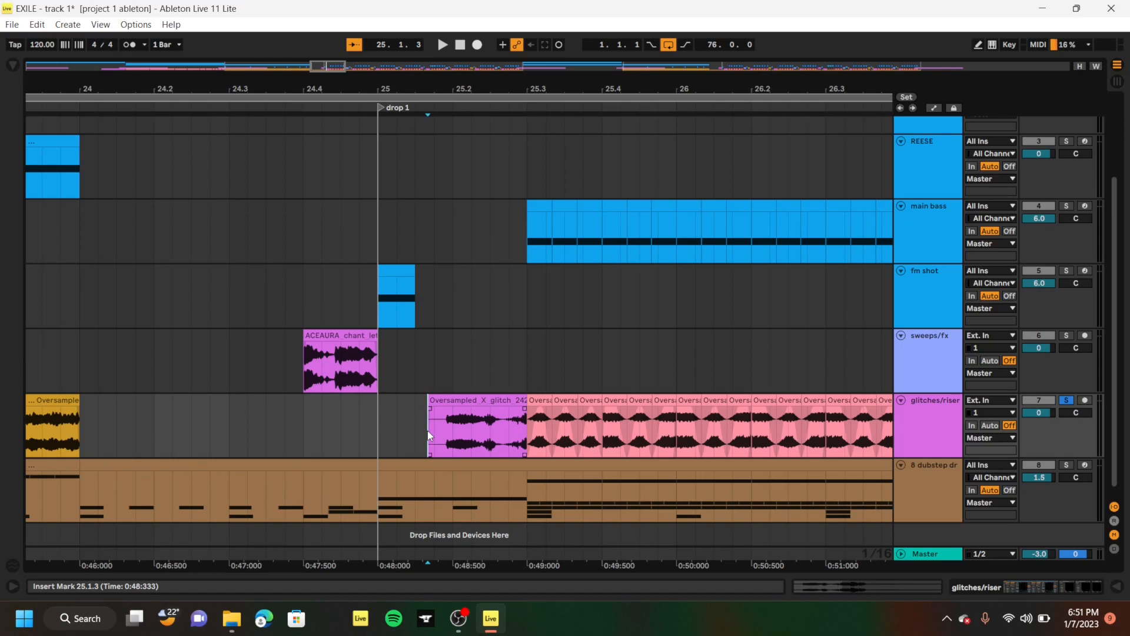
key(space)
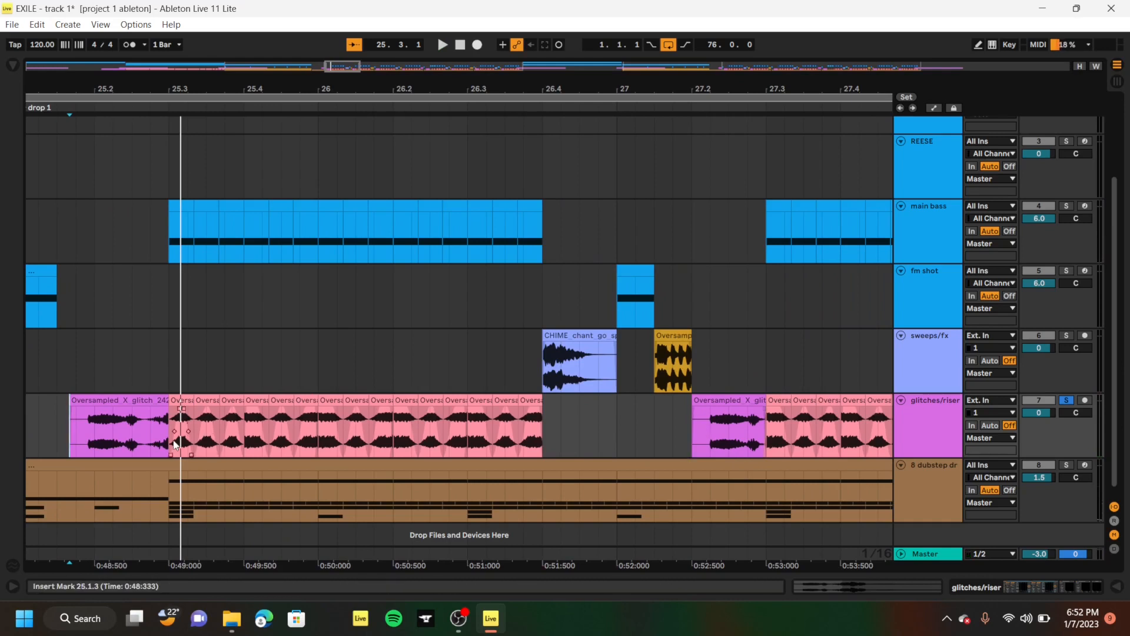
click(172, 446)
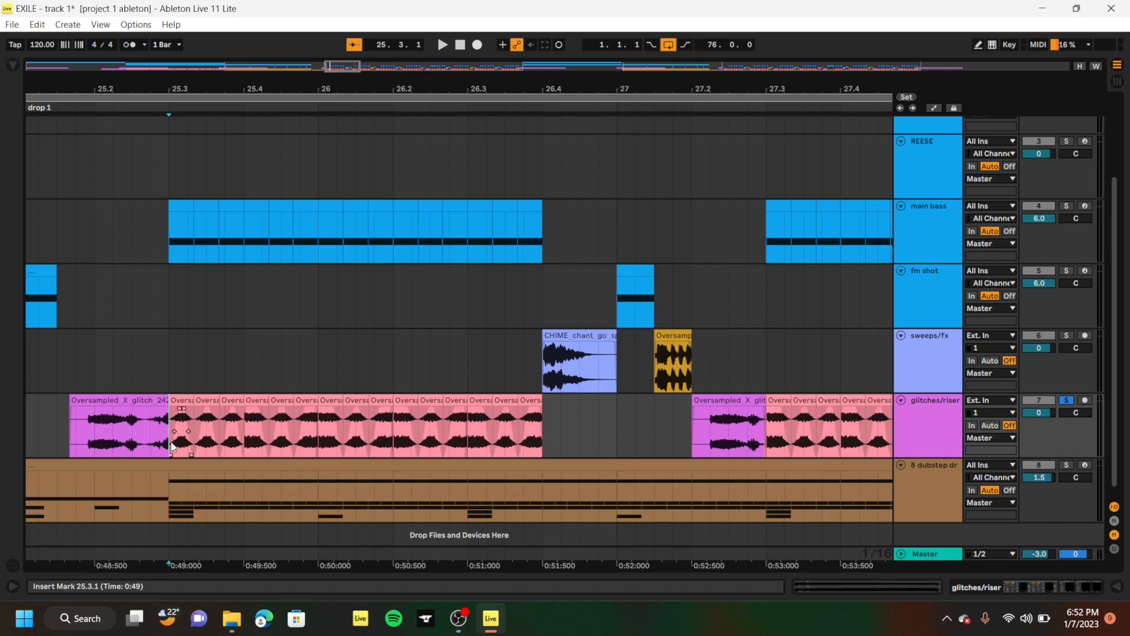
key(space)
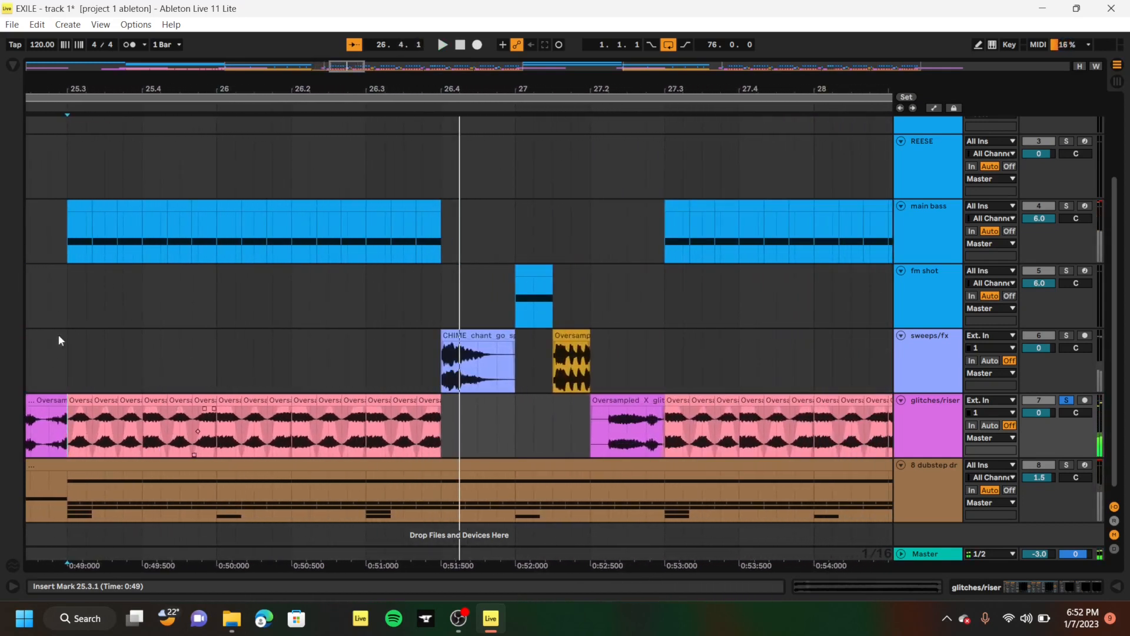
Solo the main bass track, show its devices, and play its first drop 1 phrase from 25.3
scroll(83, 409, left, 5)
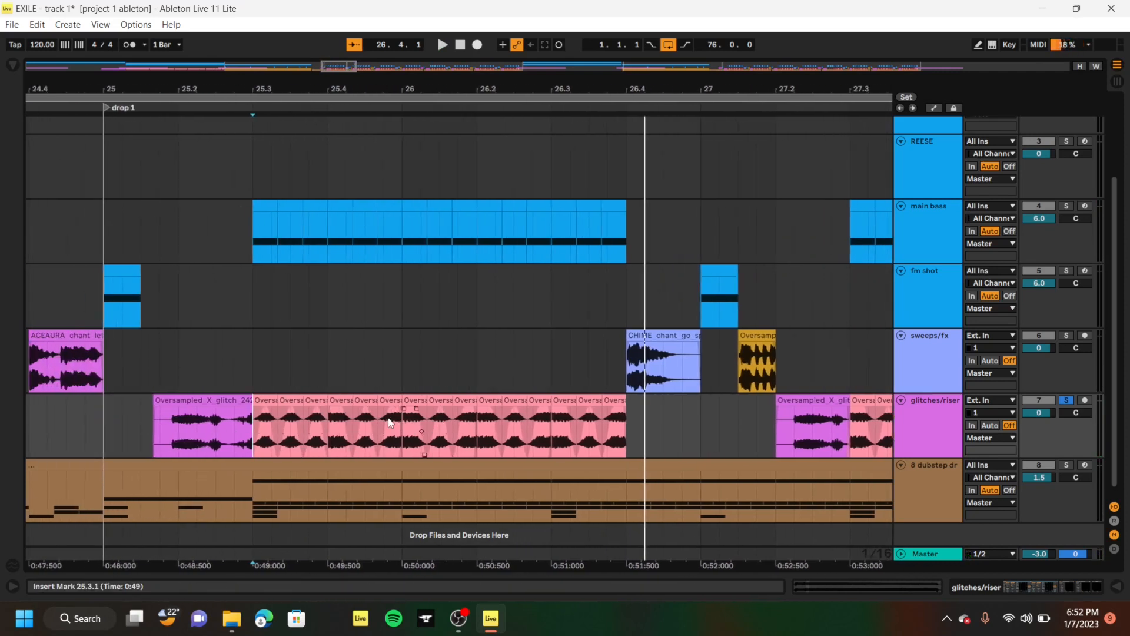
scroll(247, 380, up, 3)
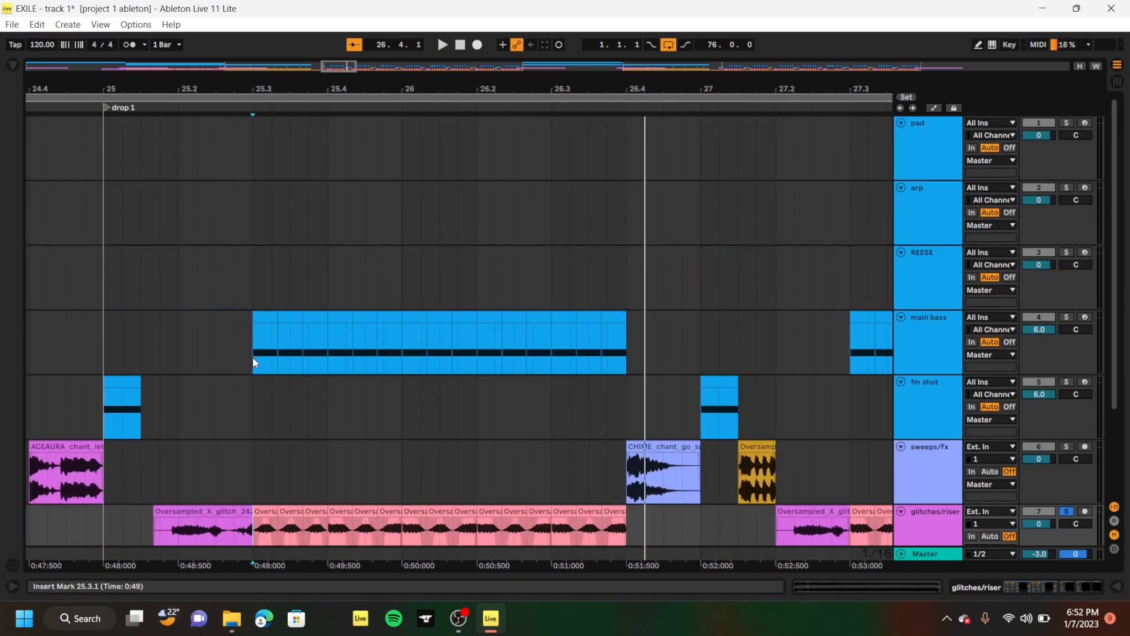
click(254, 362)
click(1067, 316)
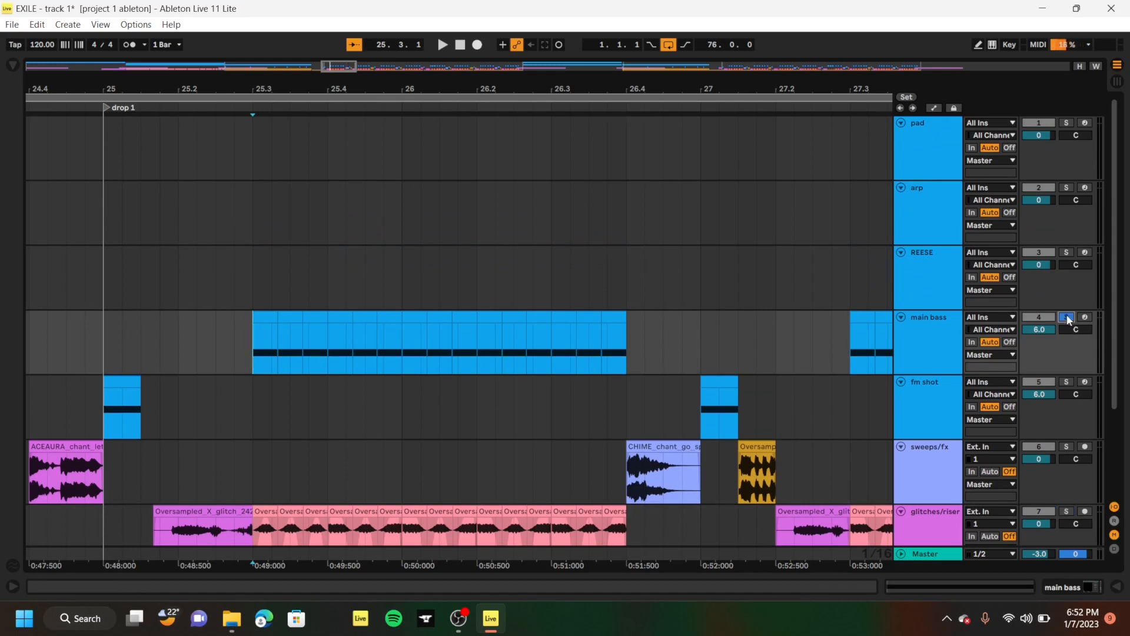
double_click(933, 339)
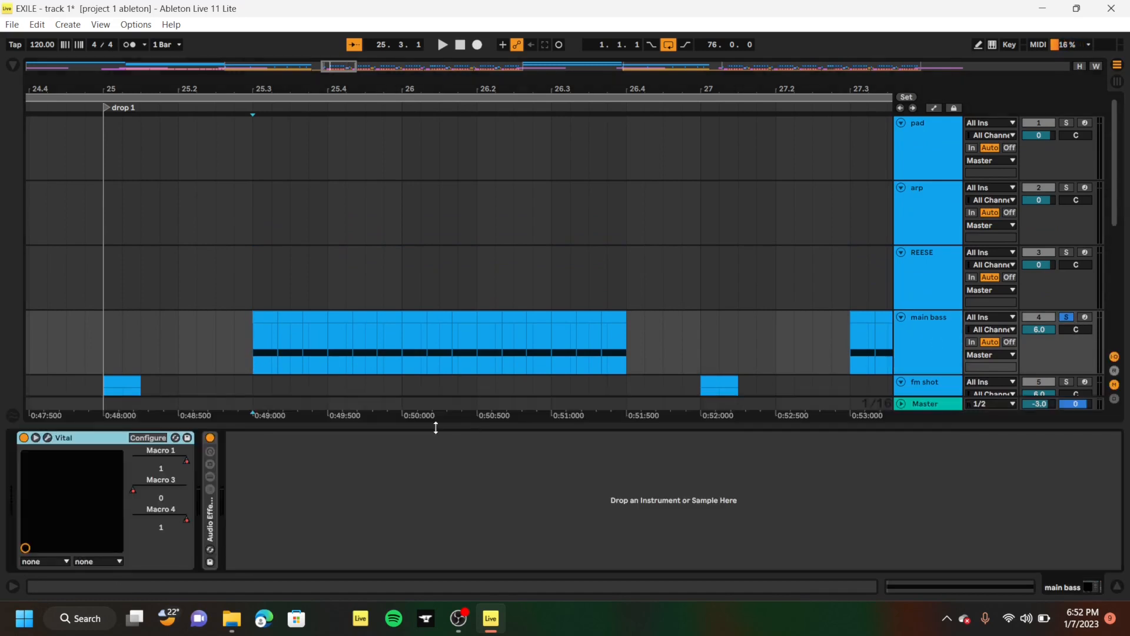
click(253, 360)
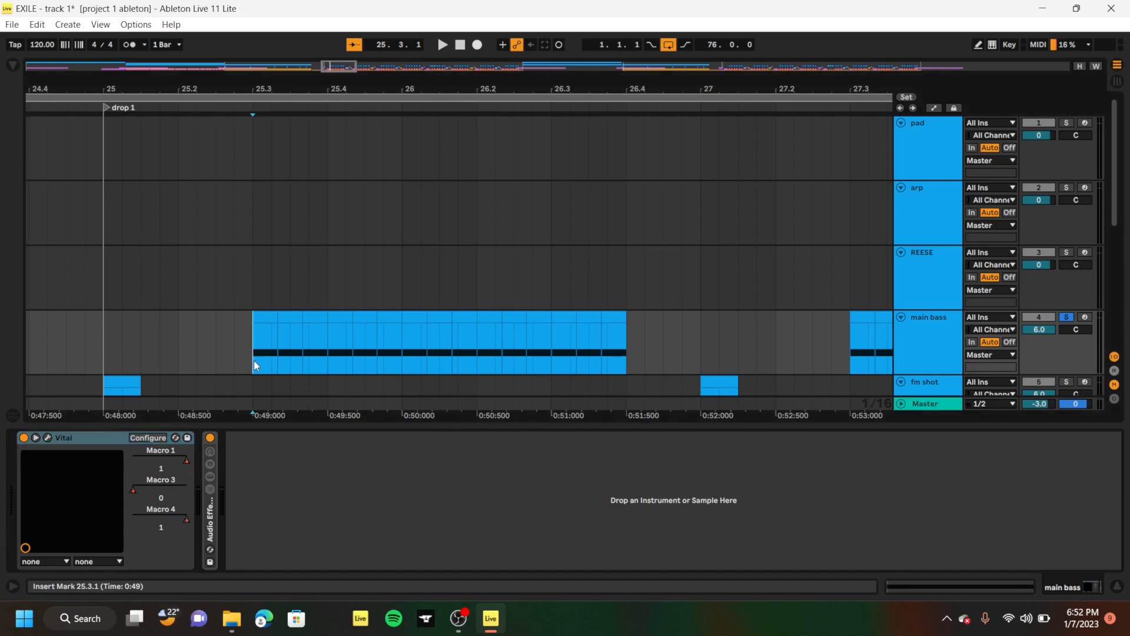
key(space)
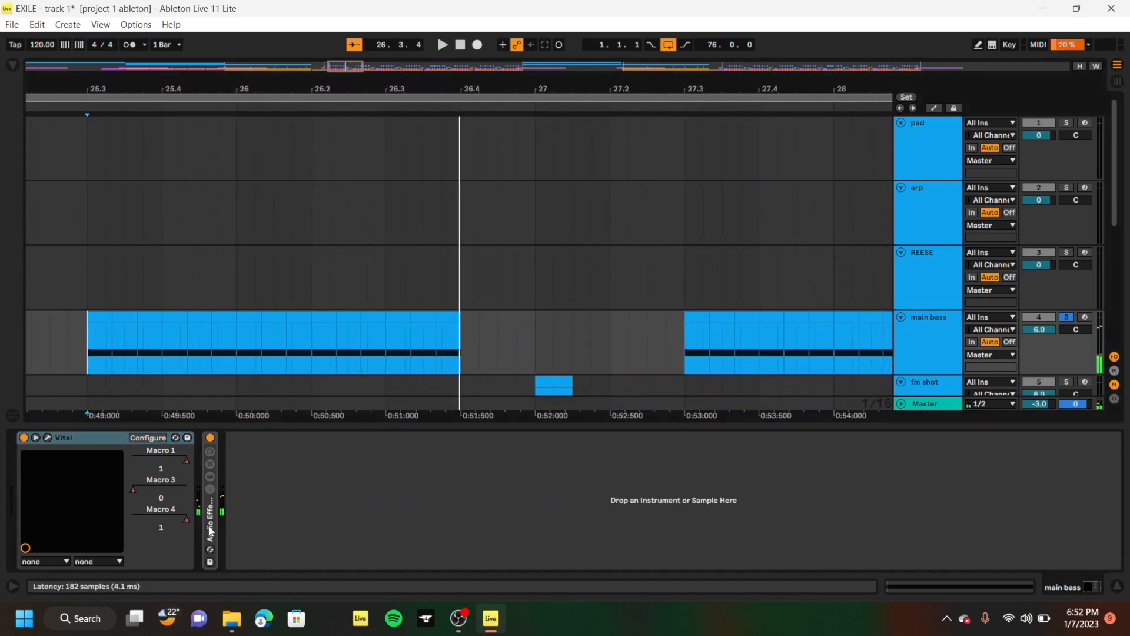
Expand the main bass's audio effect rack and examine its compressors and the highs chain
click(211, 476)
scroll(513, 465, down, 8)
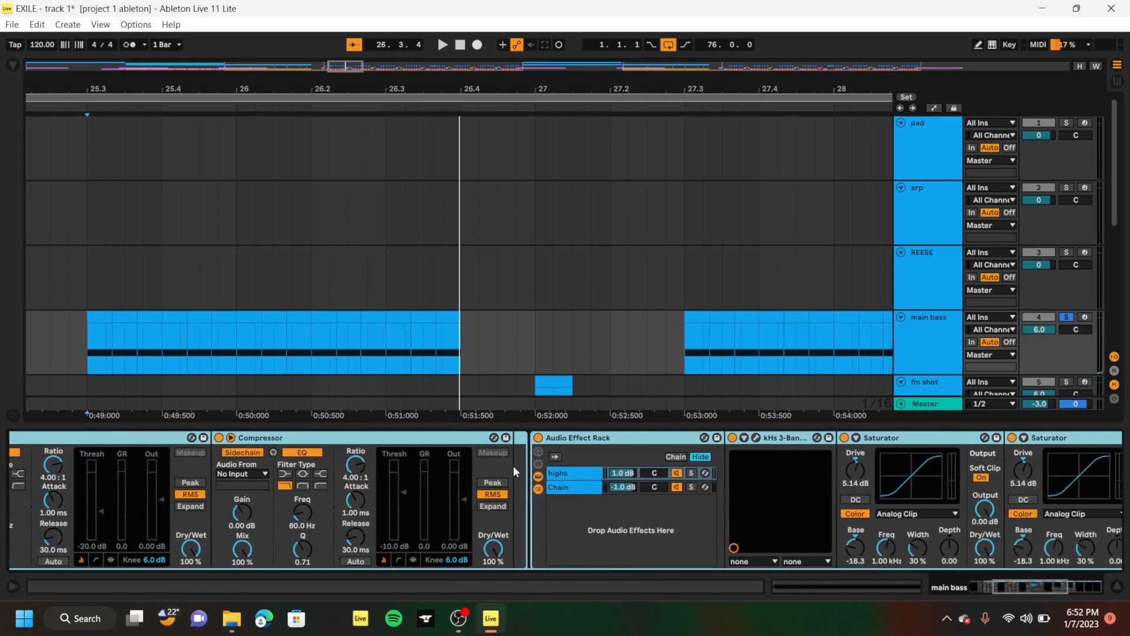
scroll(495, 447, down, 3)
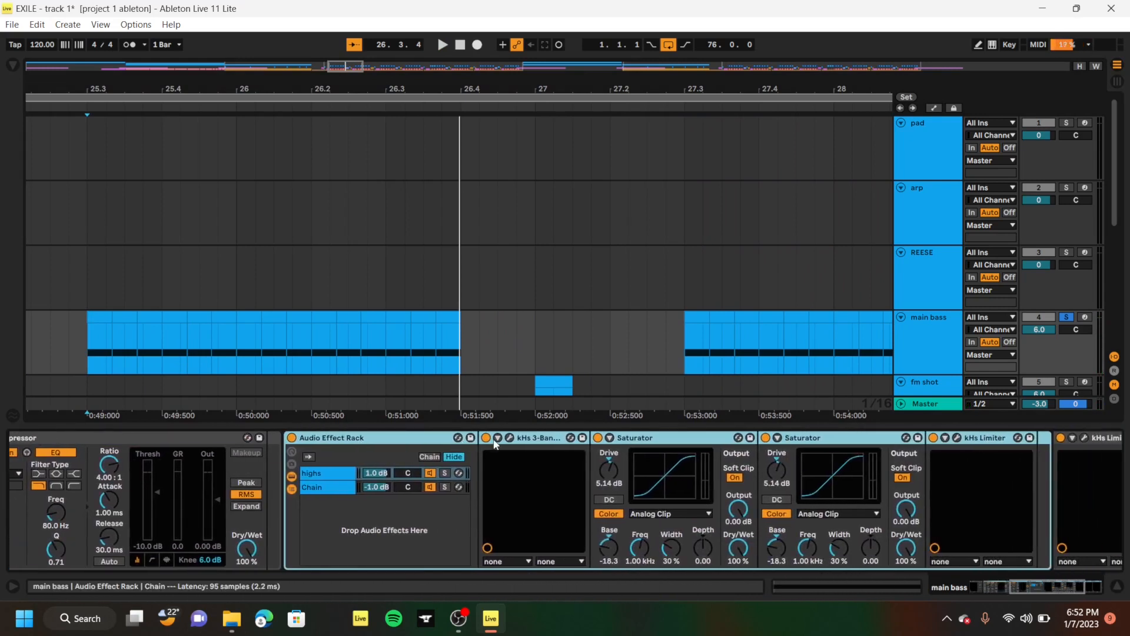
Examine the devices of the nested rack's second chain, including its first 3-Band EQ, and play the bass with that chain soloed
click(326, 487)
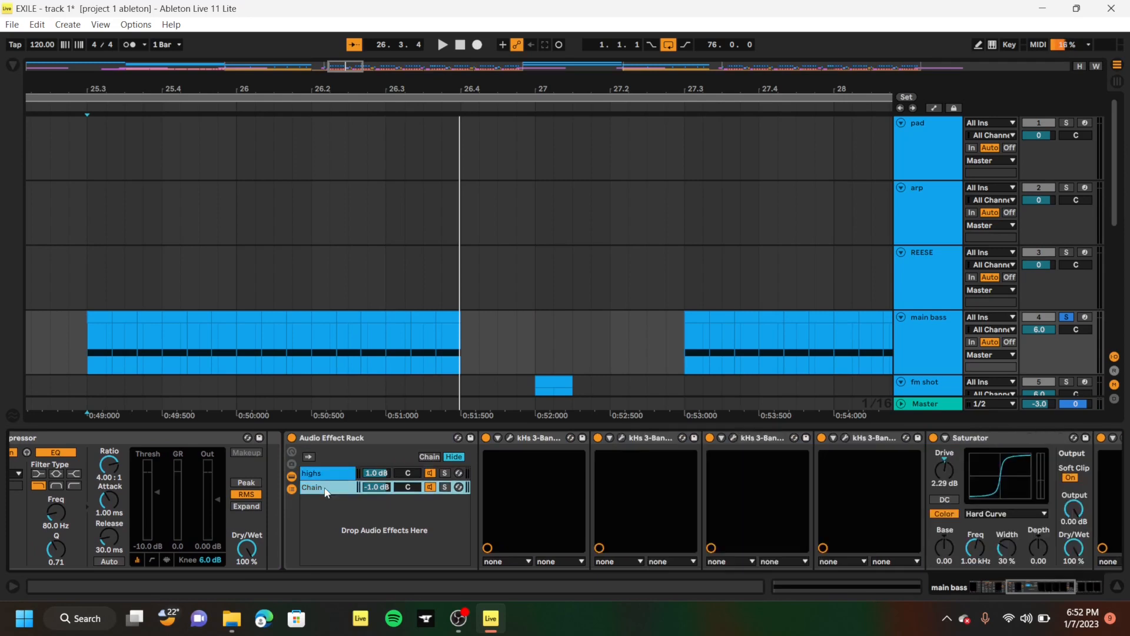
scroll(747, 499, down, 4)
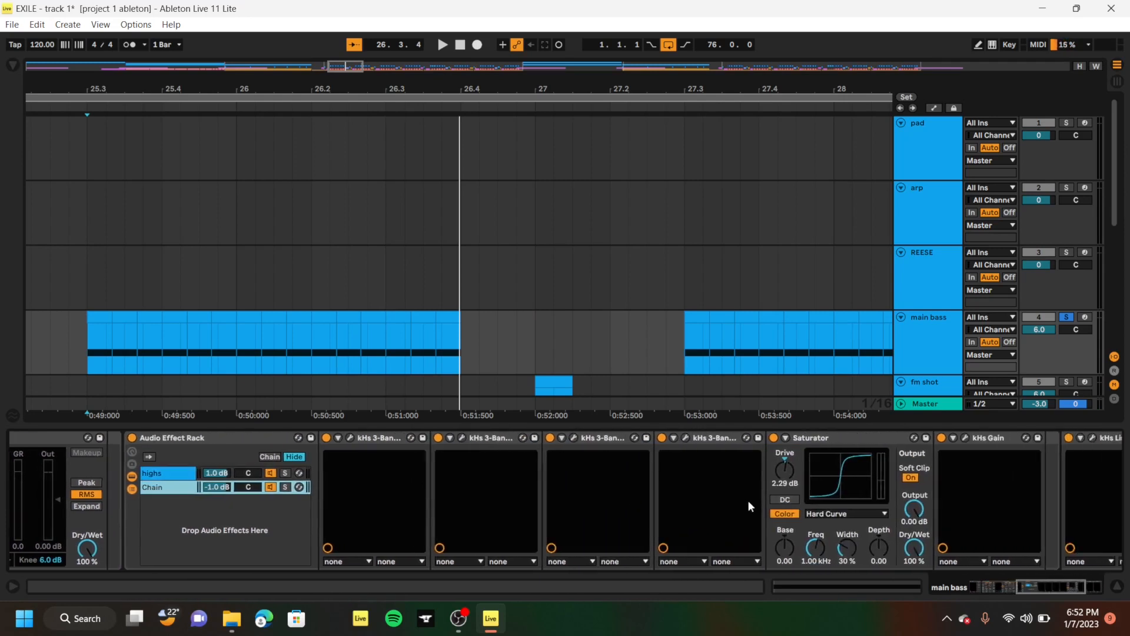
click(349, 437)
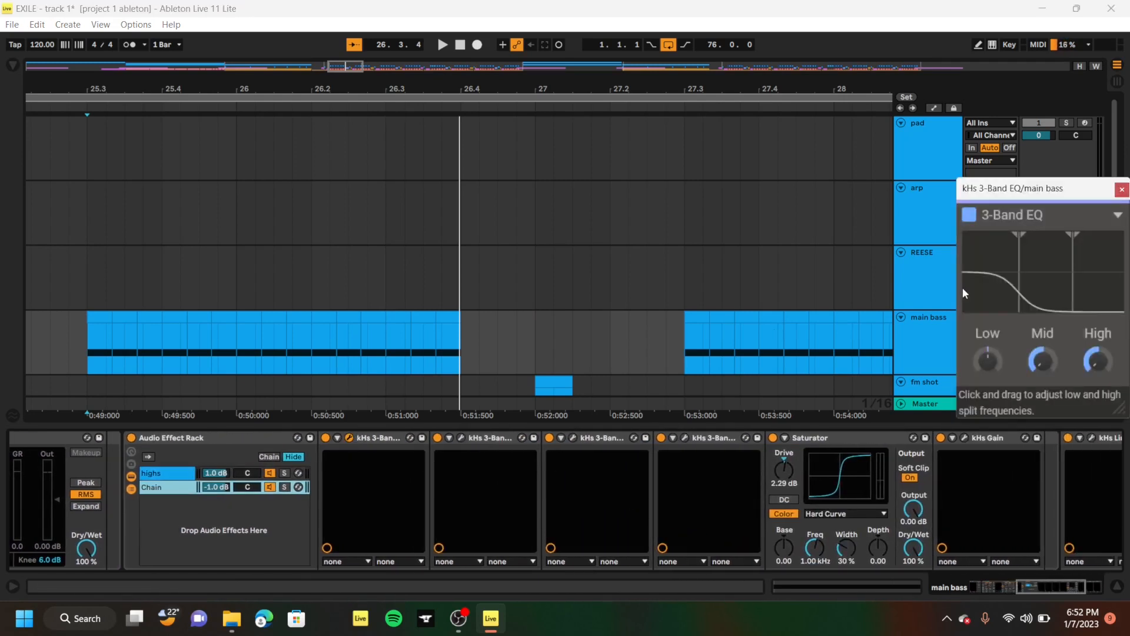
click(1122, 189)
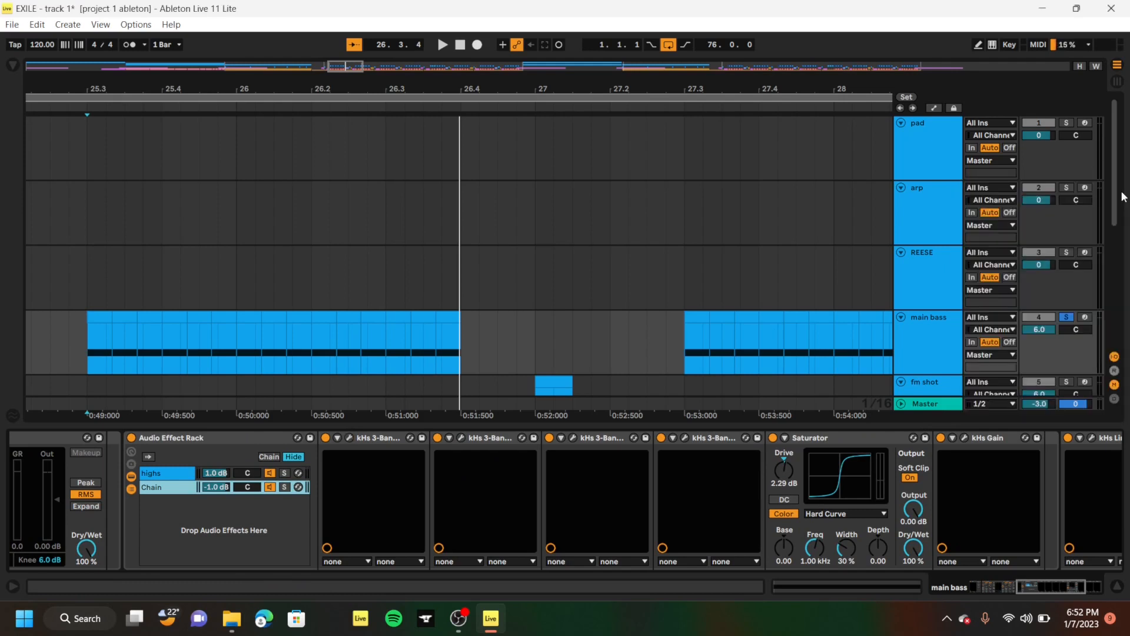
scroll(739, 495, down, 6)
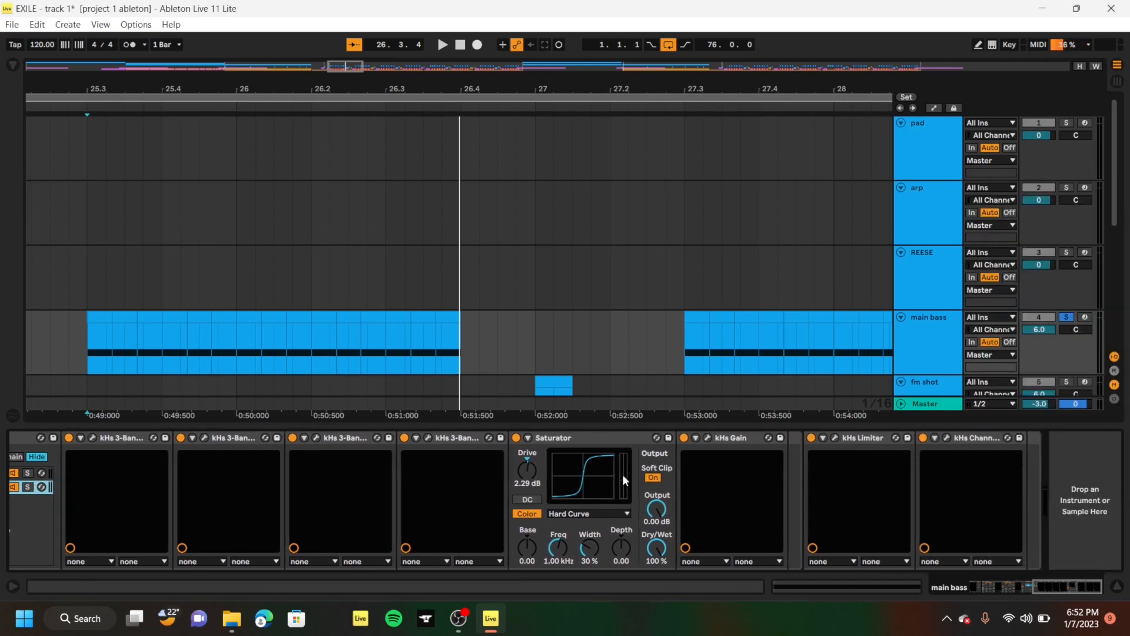
scroll(608, 461, up, 7)
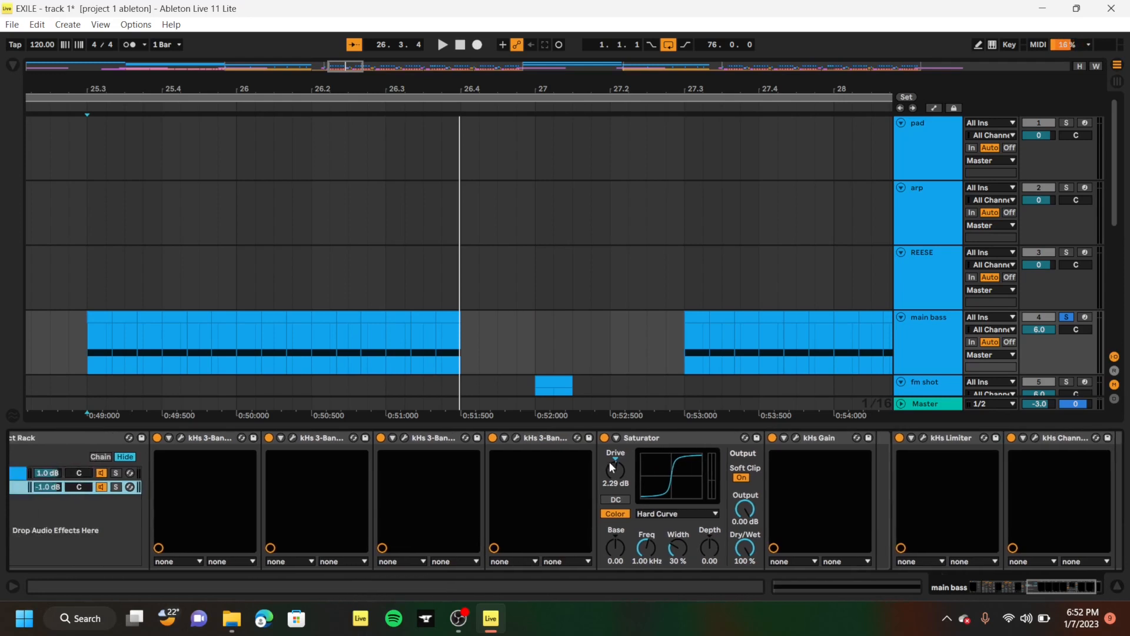
click(339, 487)
key(space)
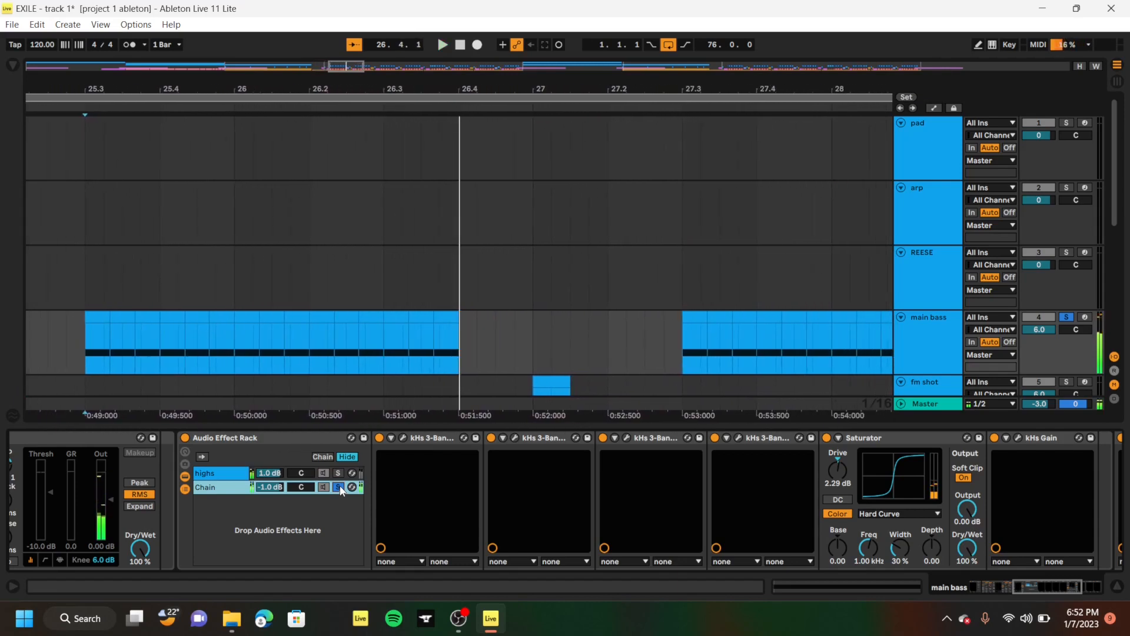
Solo the highs chain, examine its 3-Band EQ and saturators, play the bass through it, and clear the chain solo
click(339, 474)
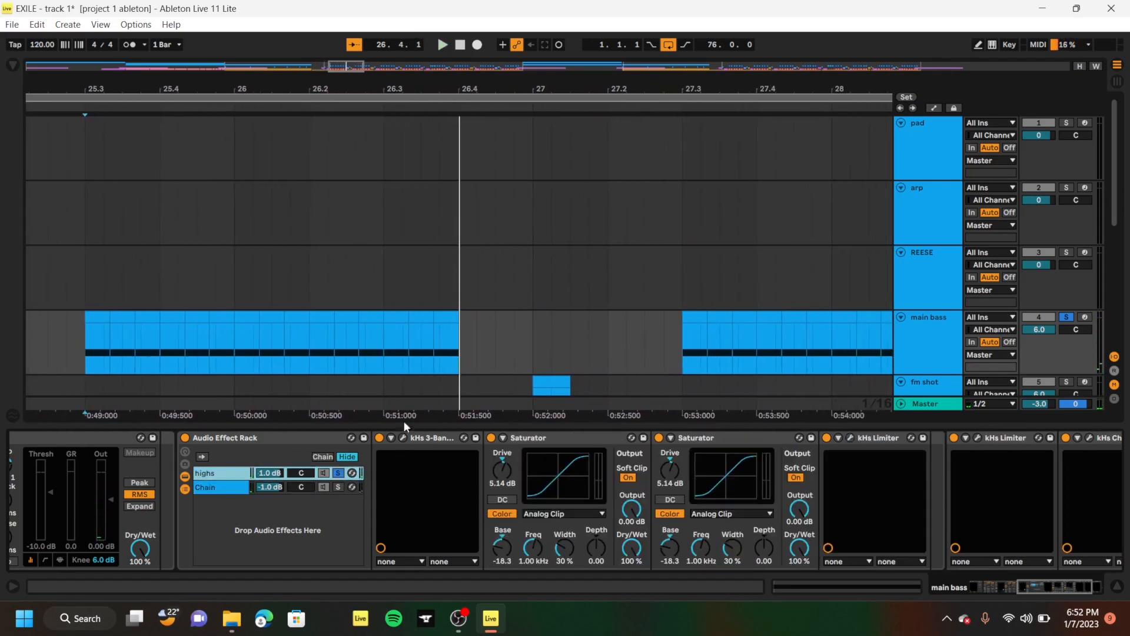
click(403, 438)
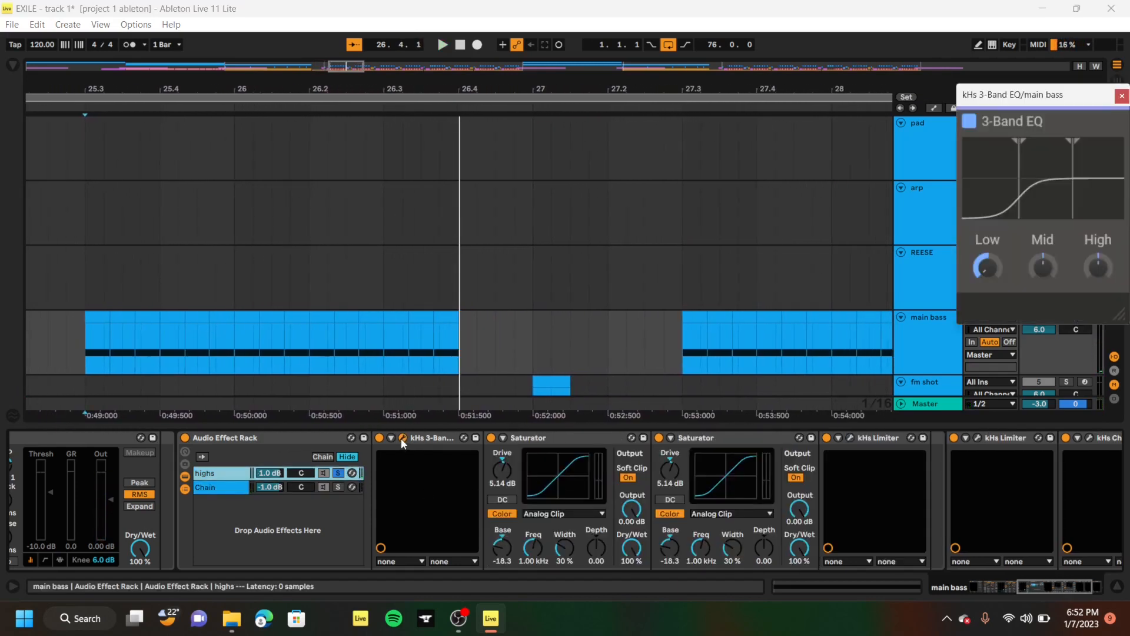
click(1122, 97)
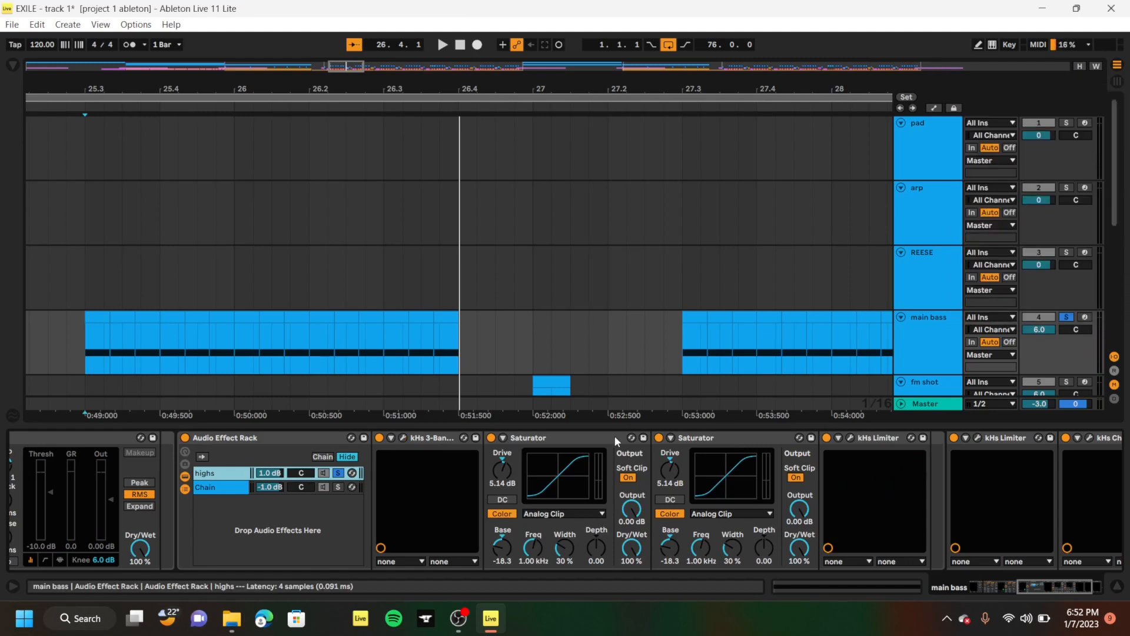
key(space)
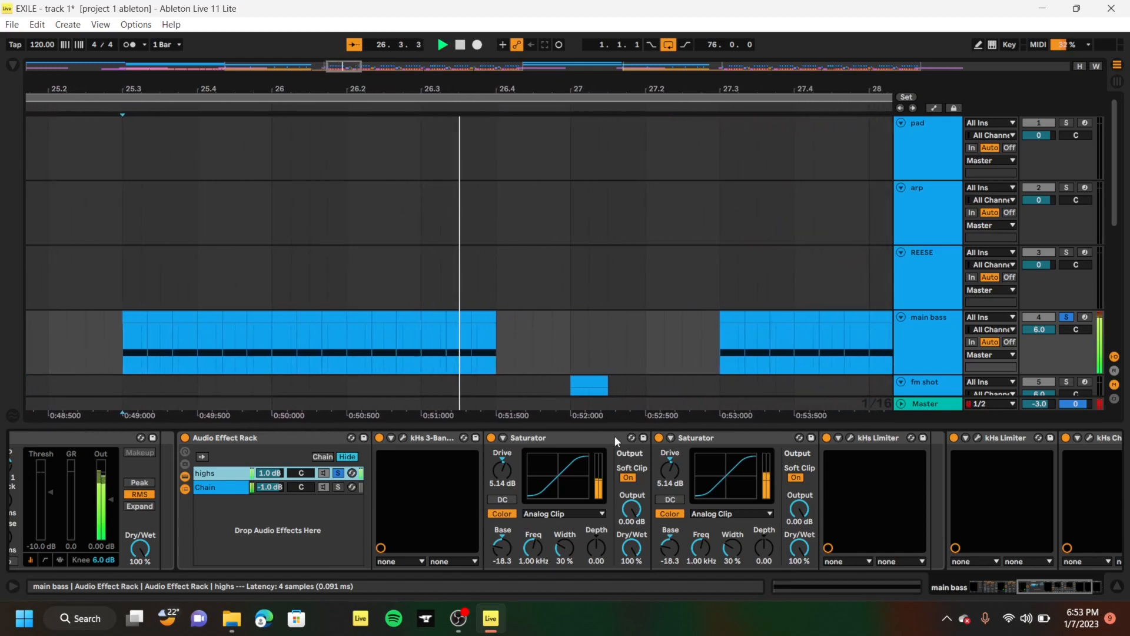
scroll(624, 483, down, 5)
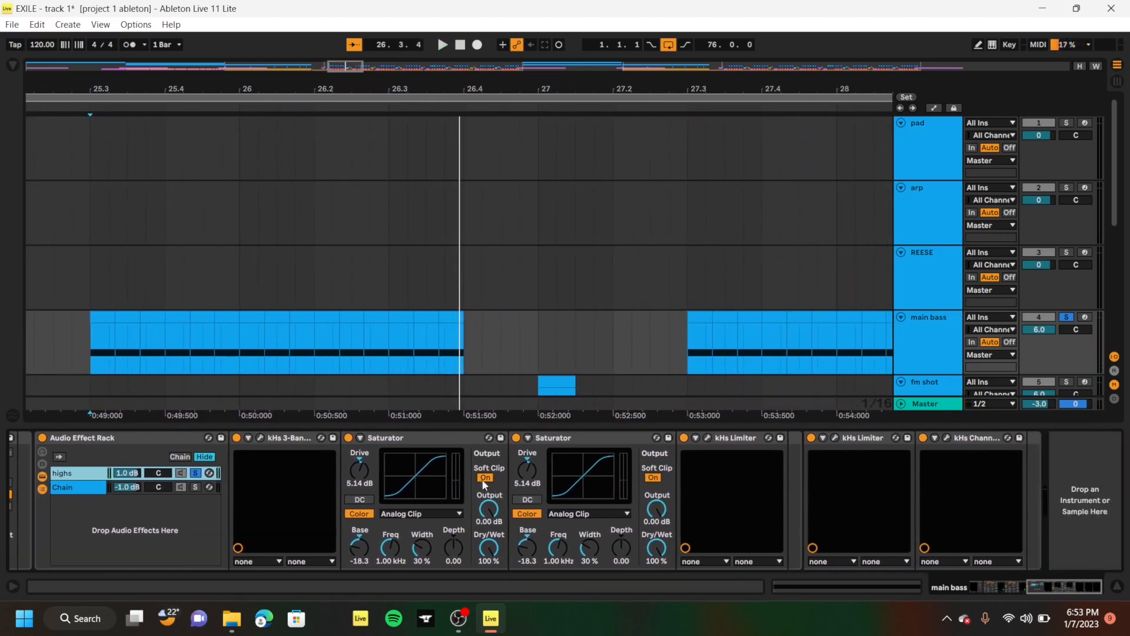
scroll(426, 461, up, 6)
scroll(427, 461, up, 4)
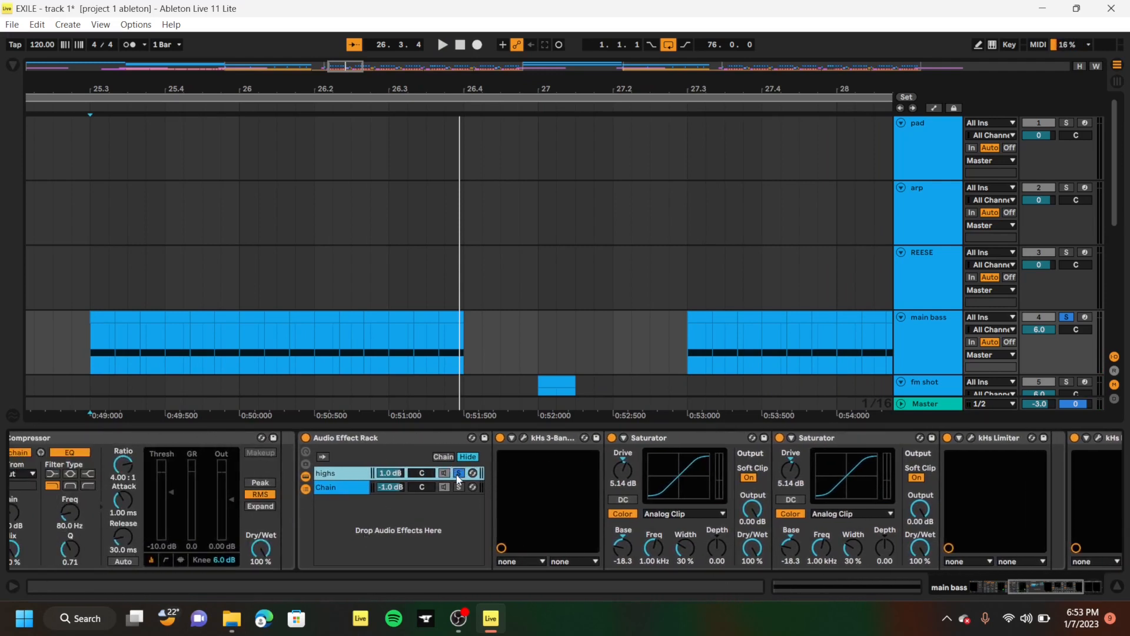
scroll(458, 476, up, 6)
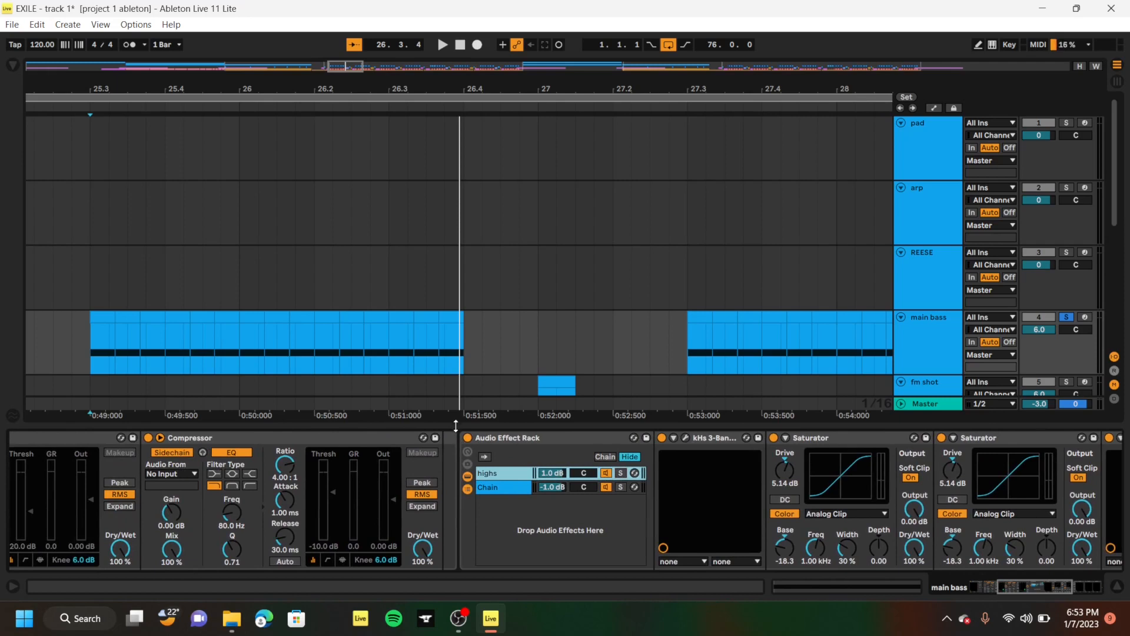
Hide the main bass's devices and move the playback position to the CHIME chant clip at 26.4 on the sweeps/fx track
drag(450, 563, 448, 572)
scroll(365, 449, down, 4)
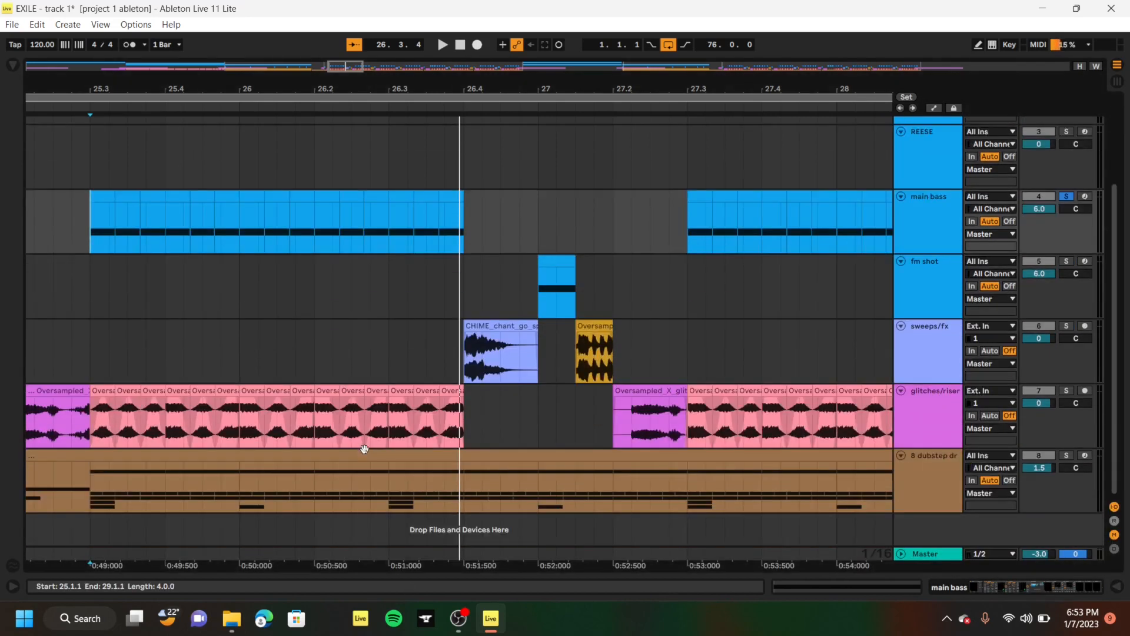
scroll(364, 449, left, 4)
scroll(364, 449, right, 5)
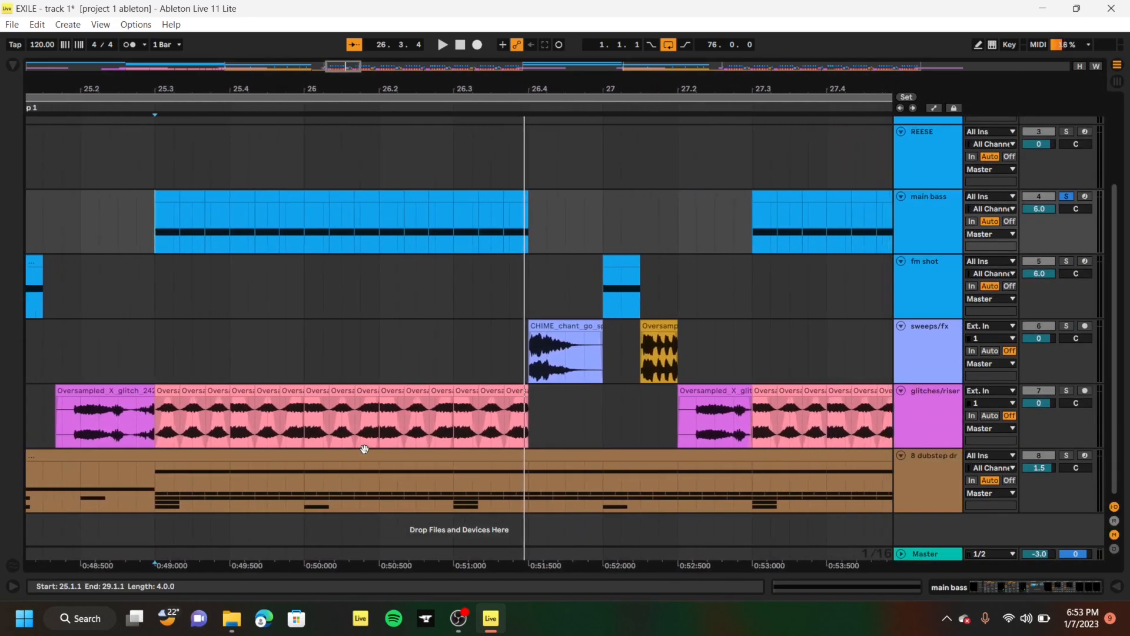
scroll(364, 449, right, 5)
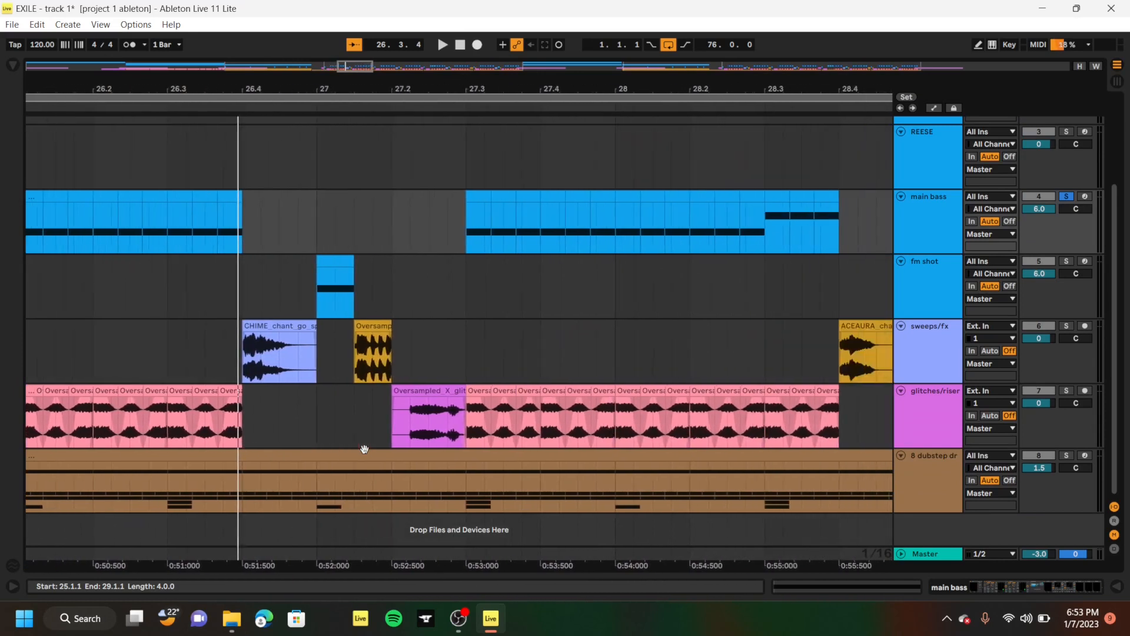
click(244, 315)
click(244, 340)
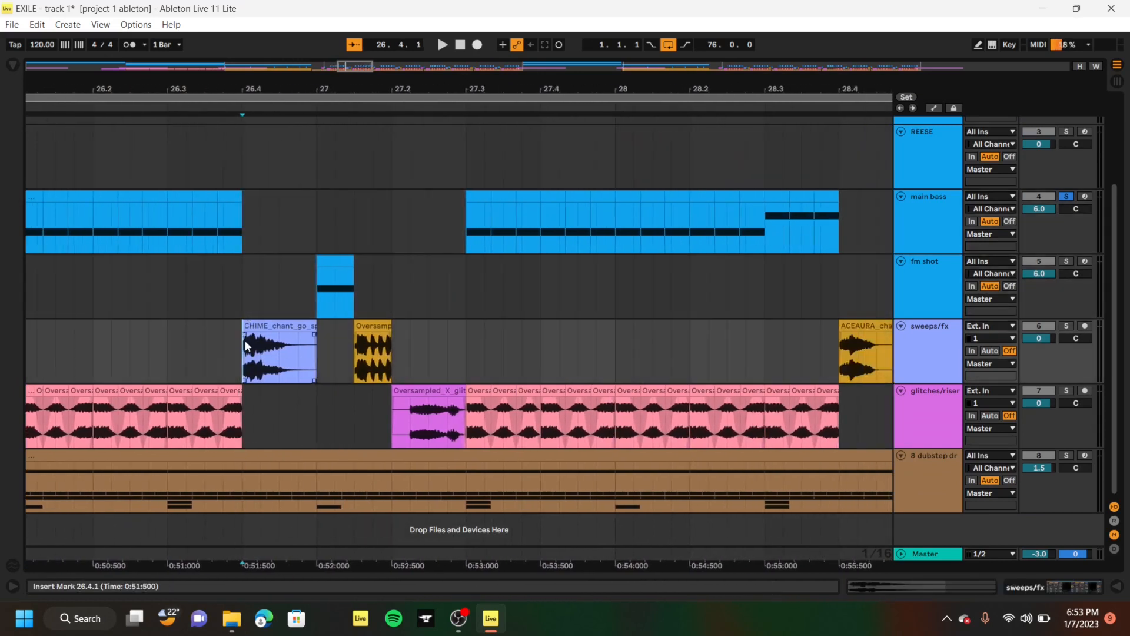
Play drop 1 from 27.1.1, soloing the fm shot, sweeps/fx and glitches/riser tracks one after another
click(317, 235)
scroll(588, 236, right, 2)
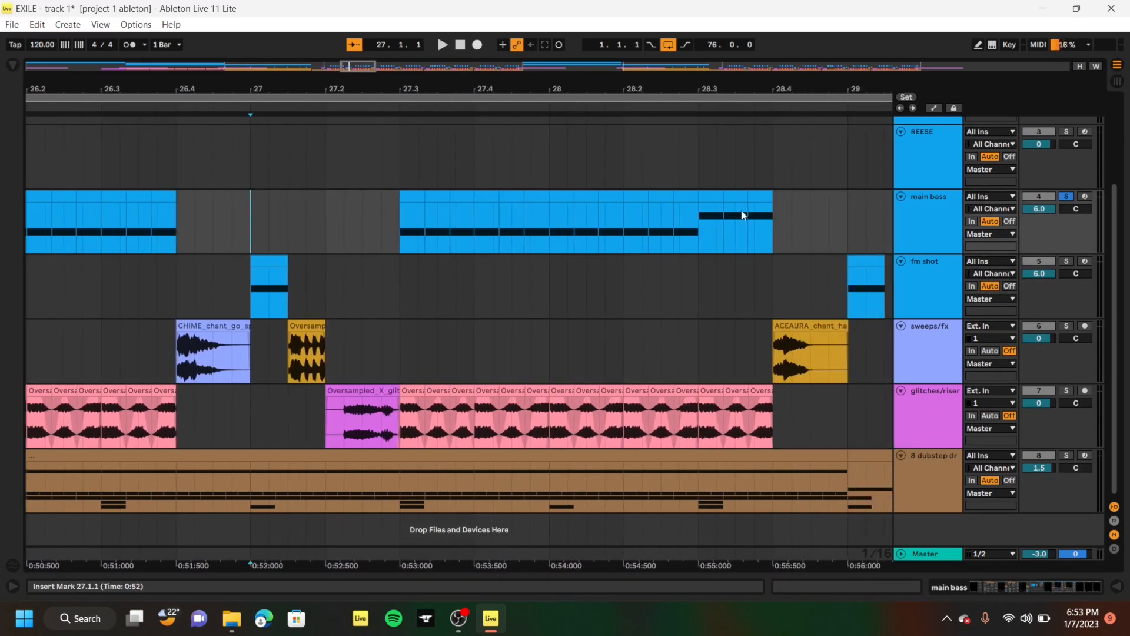
click(1066, 261)
key(space)
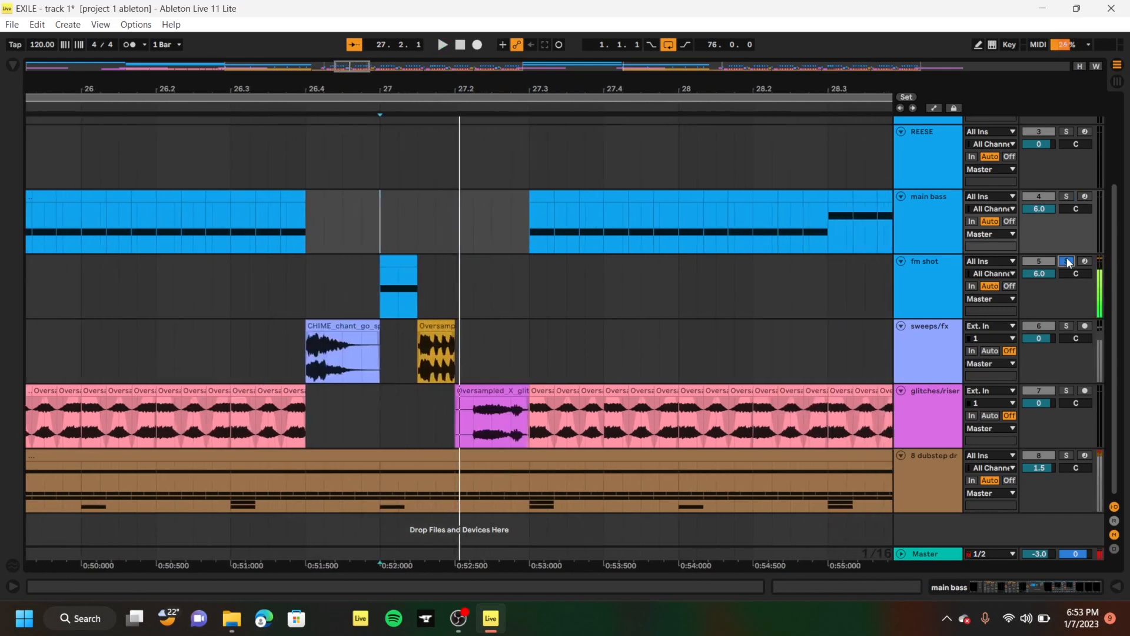
click(1067, 326)
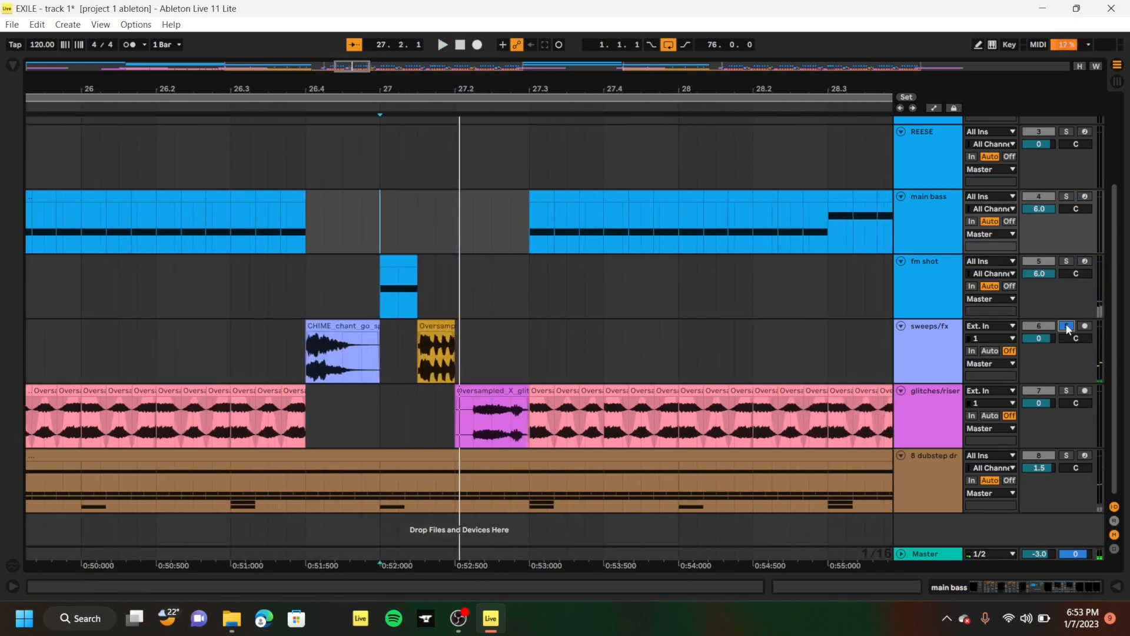
click(1067, 391)
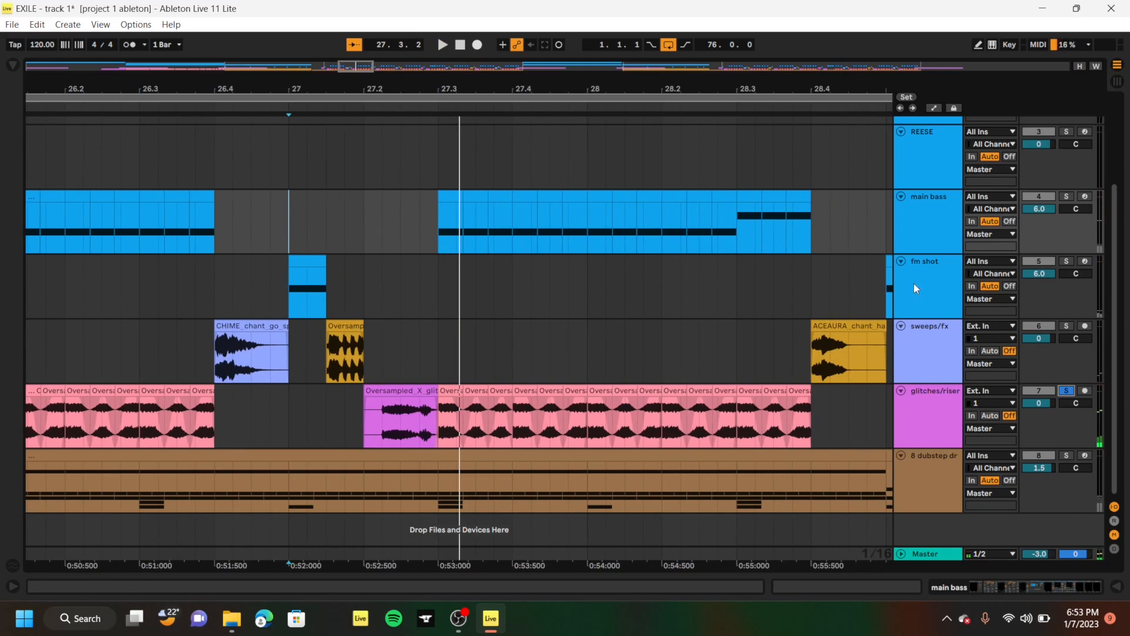
Solo the main bass track and play the higher notes at the end of its second phrase from 28.3.1
click(735, 238)
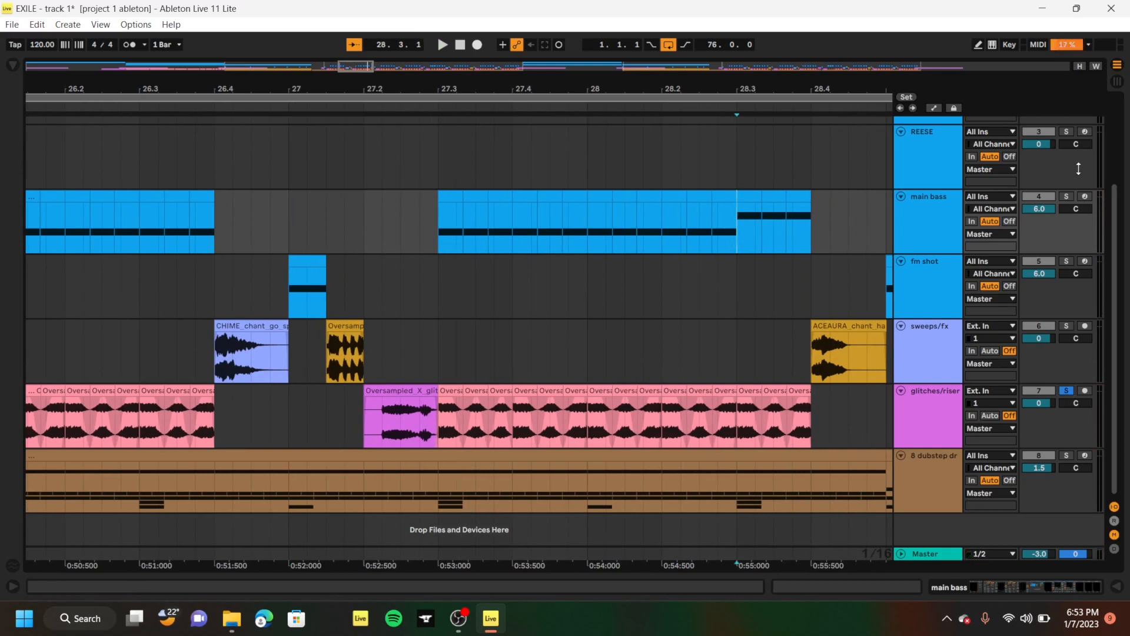
key(space)
click(1067, 197)
scroll(613, 292, up, 3)
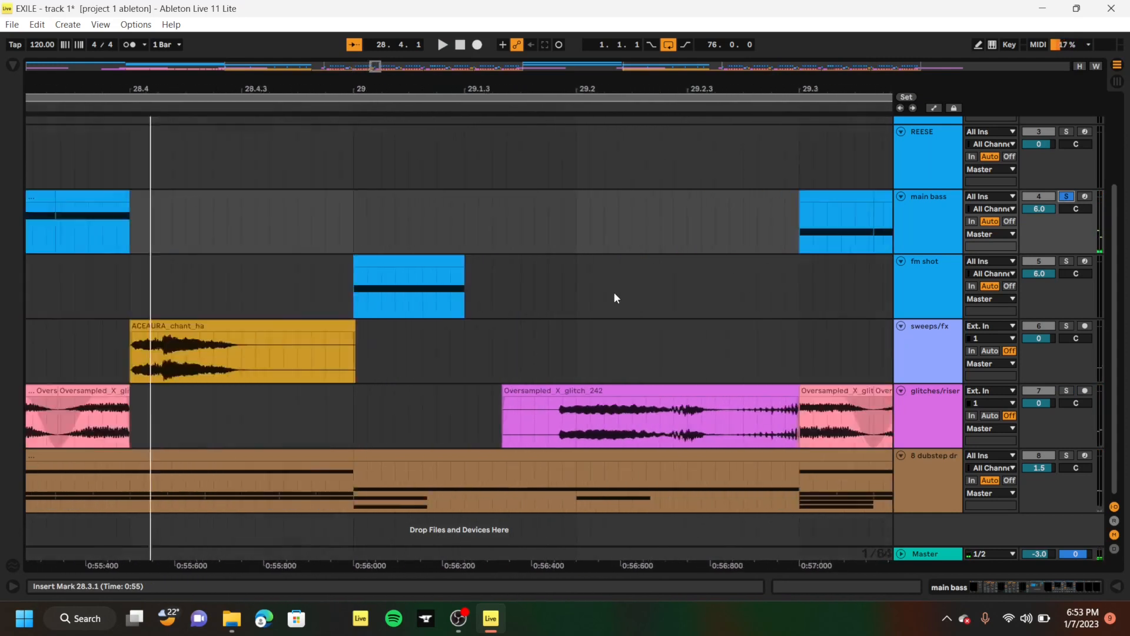
Examine the rest of the drop 1 arrangement up to the break, including the gaps in the glitch clips after bar 33
scroll(614, 292, down, 6)
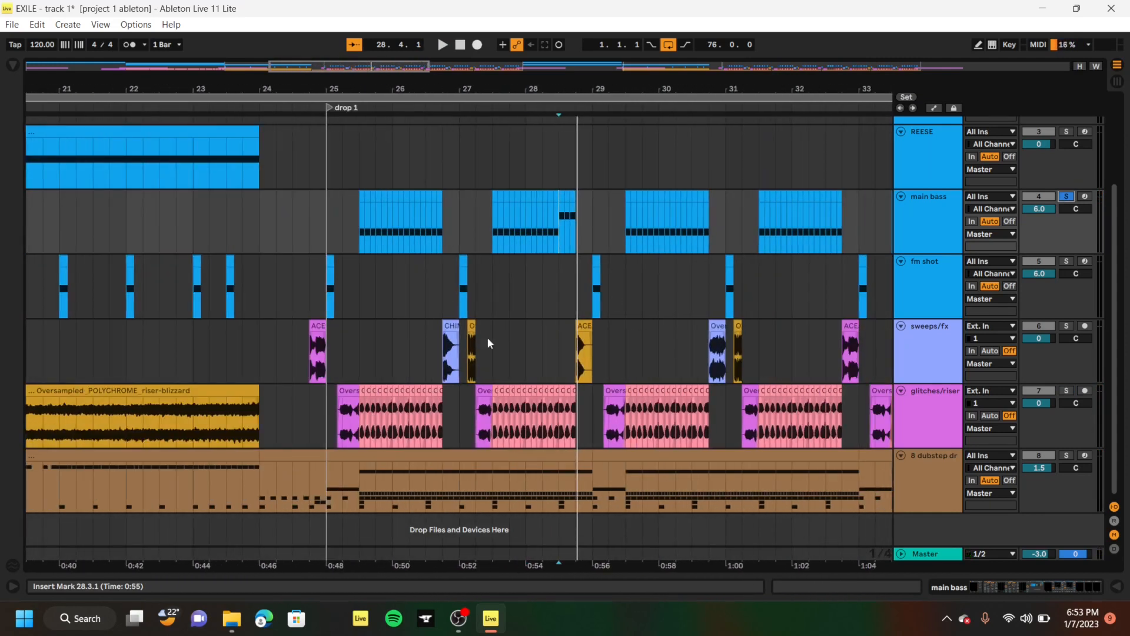
scroll(619, 315, right, 3)
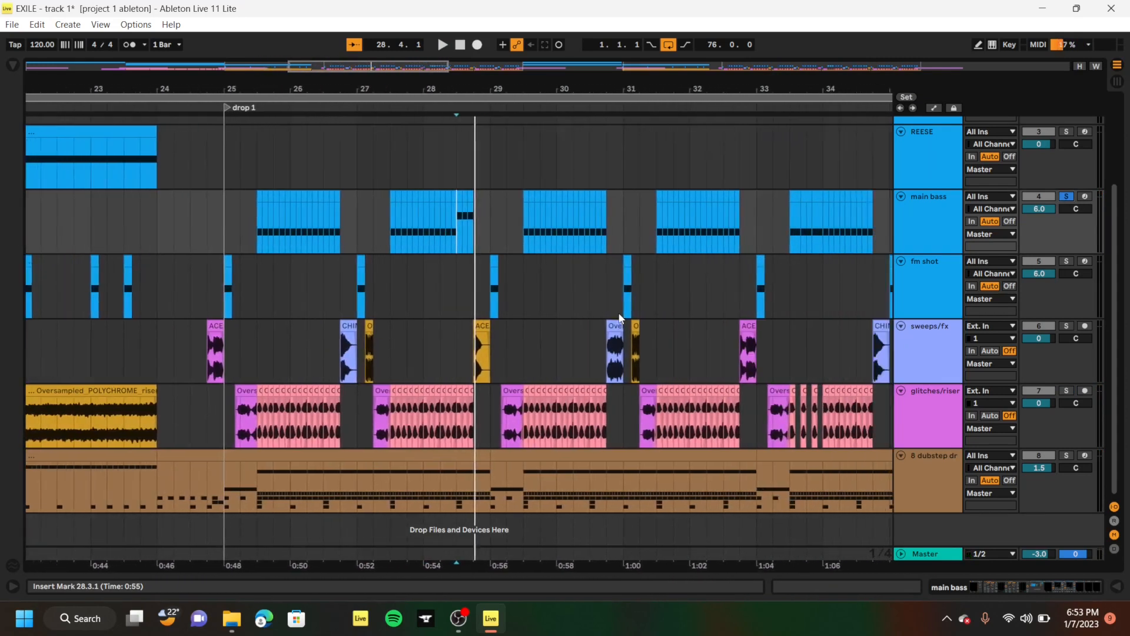
scroll(619, 315, right, 6)
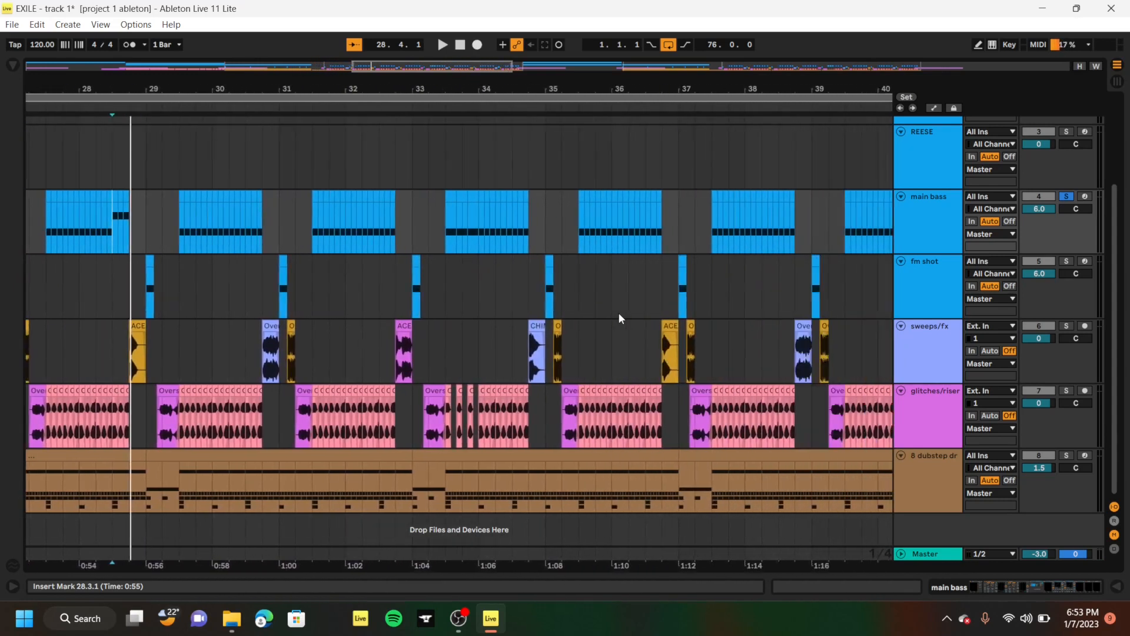
scroll(619, 318, right, 1)
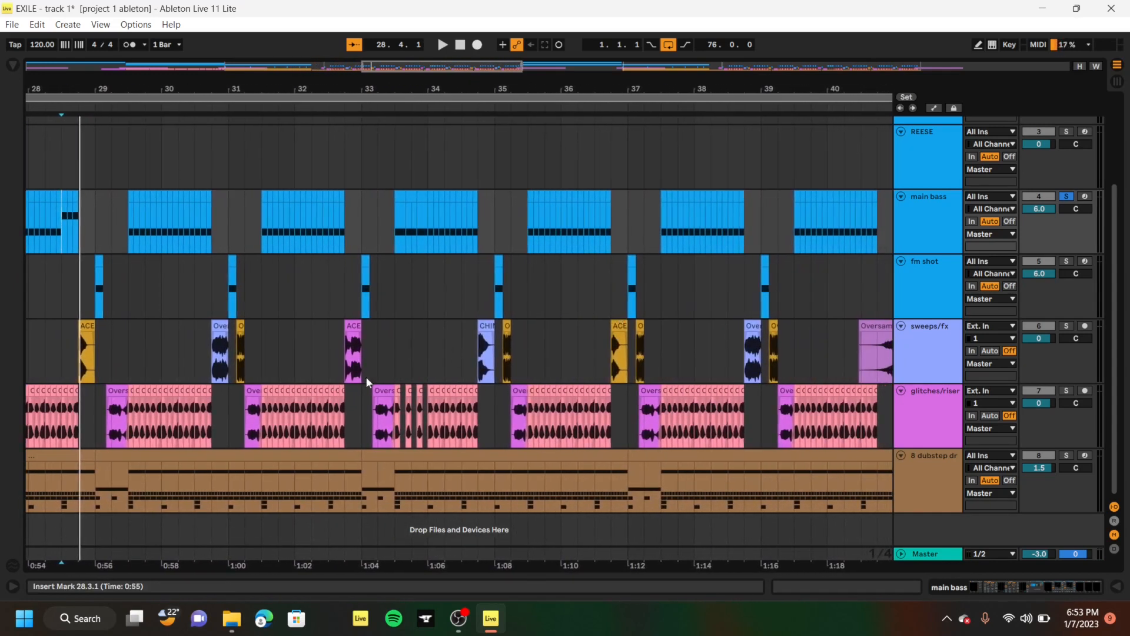
scroll(547, 350, left, 2)
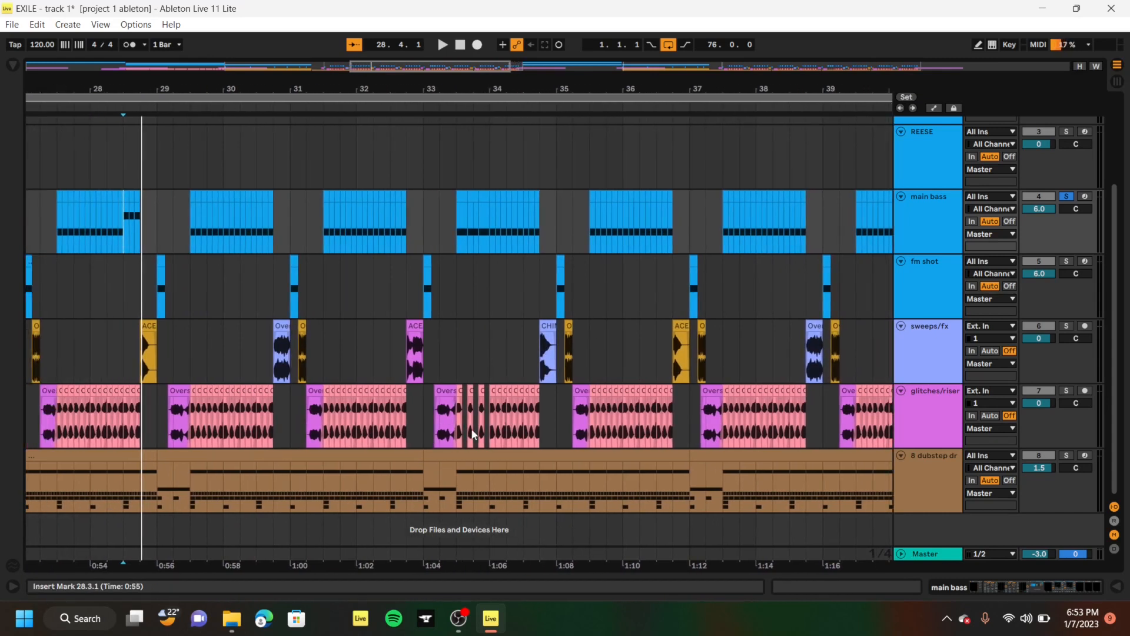
scroll(474, 433, right, 3)
scroll(474, 434, left, 1)
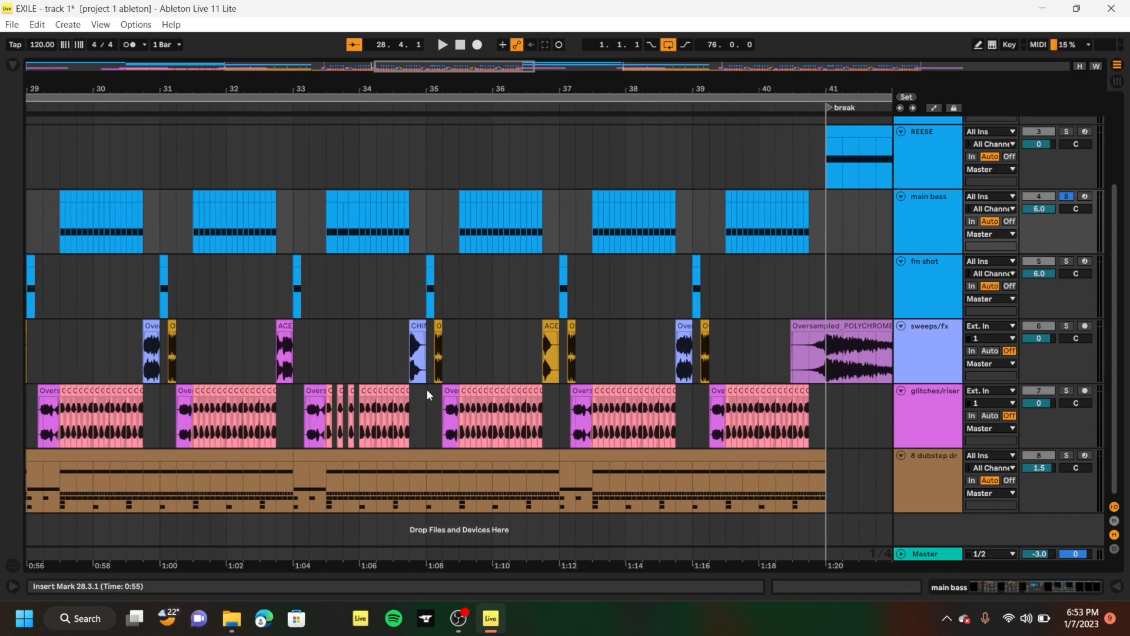
scroll(426, 390, left, 6)
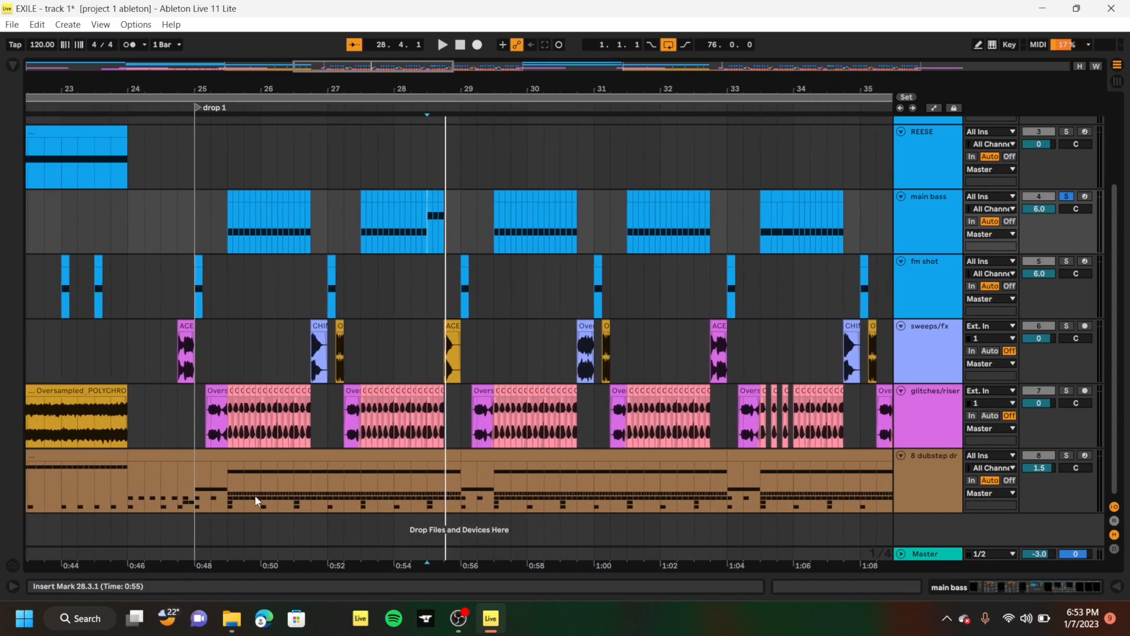
Solo the dubstep drums track, set the playback position to 25.1.1, and examine its drum rack and effects before hiding the devices
click(196, 493)
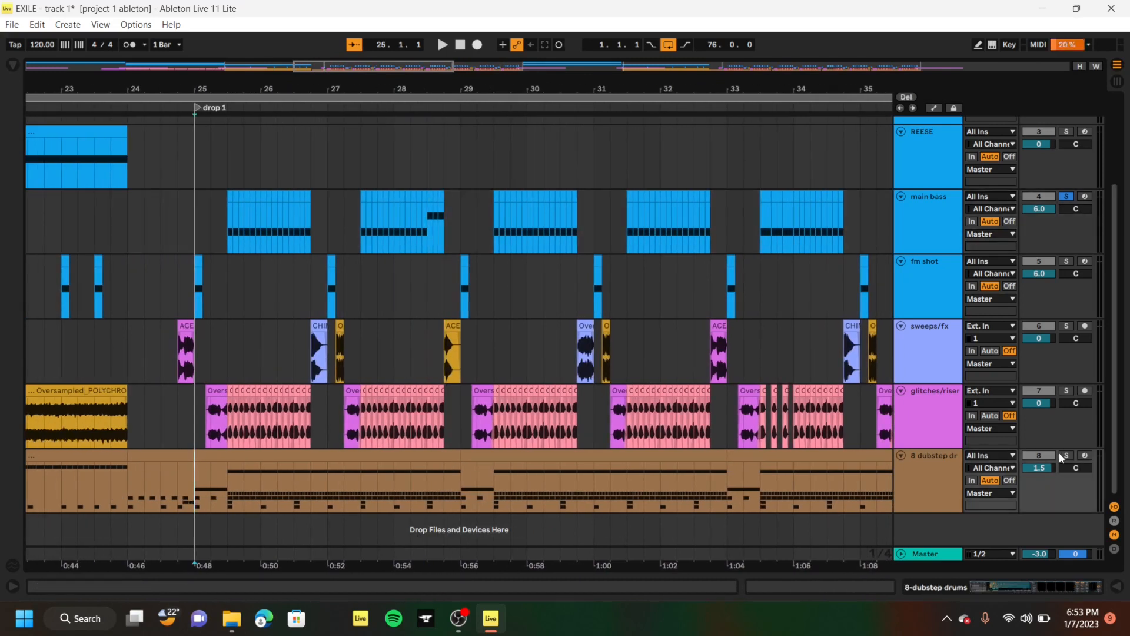
double_click(936, 477)
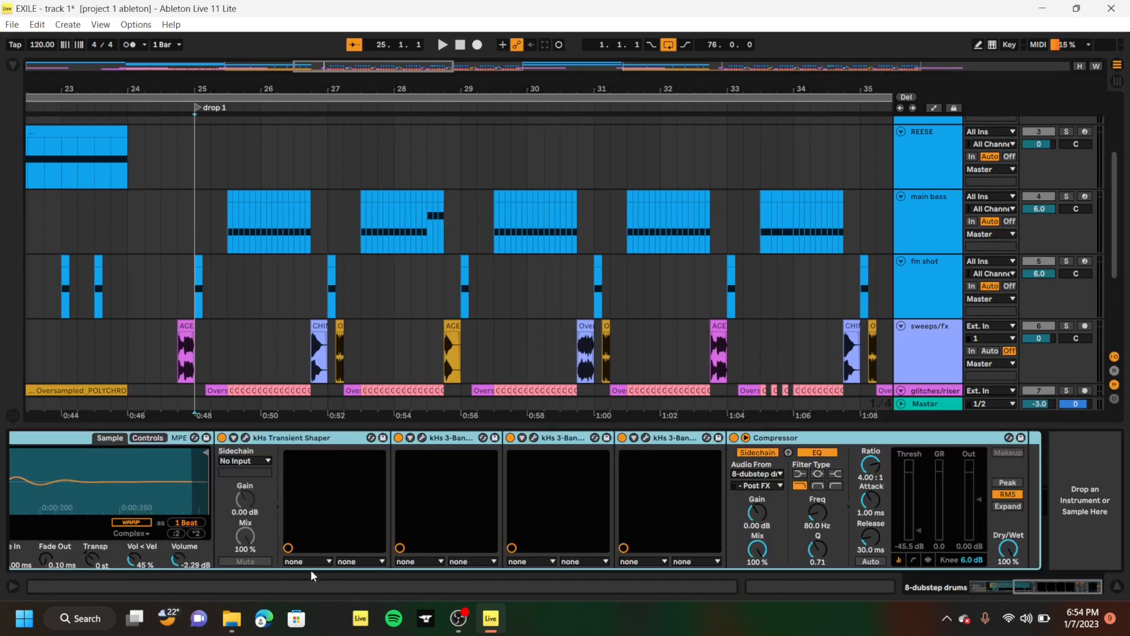
scroll(305, 513, left, 5)
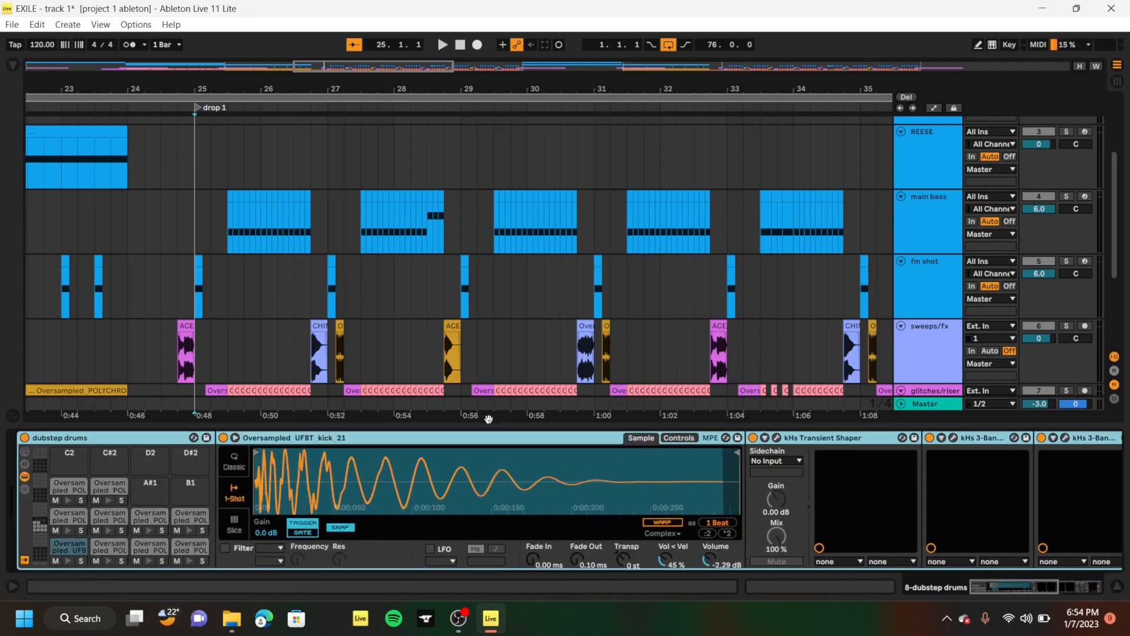
drag(488, 421, 492, 524)
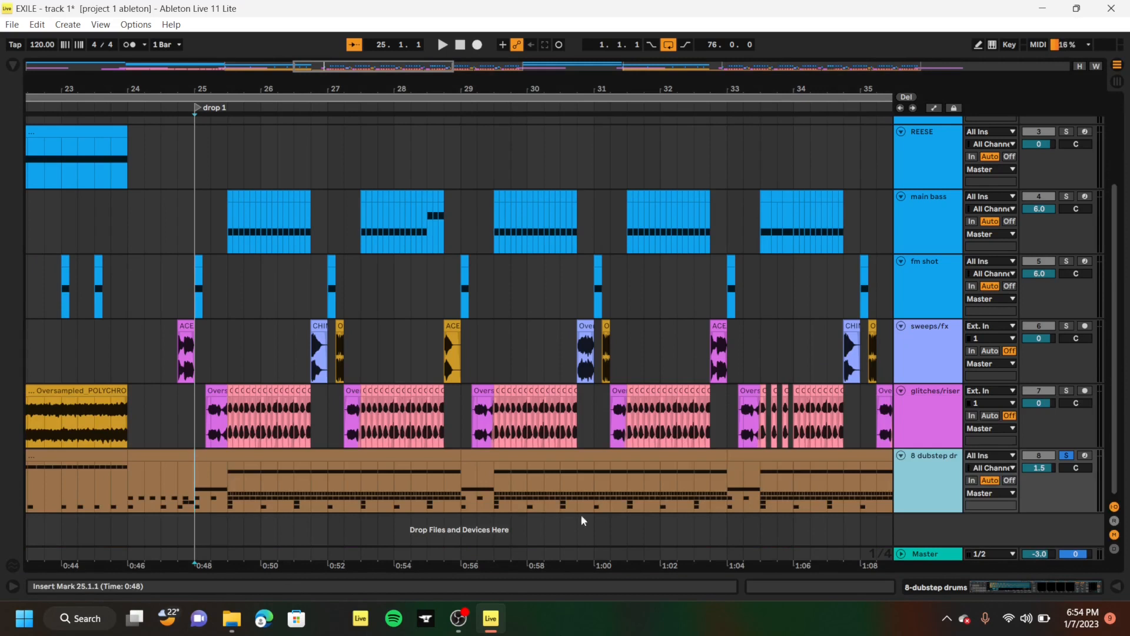
Play the soloed dubstep drums from the start of drop 1 at 25.1.1
scroll(594, 465, up, 2)
scroll(612, 406, down, 3)
click(196, 497)
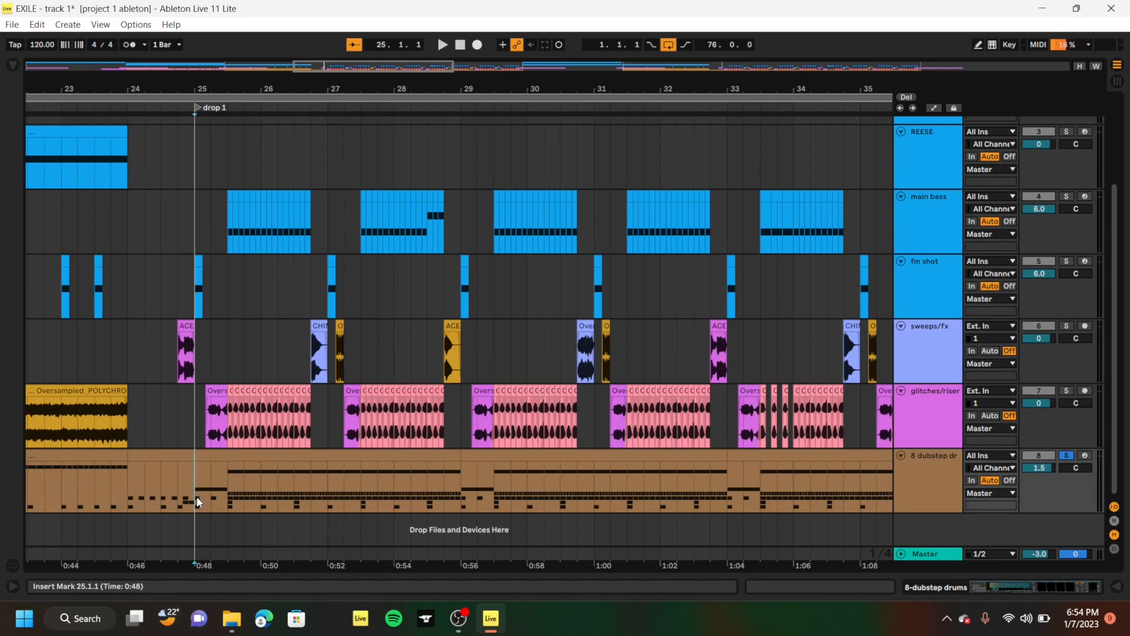
key(space)
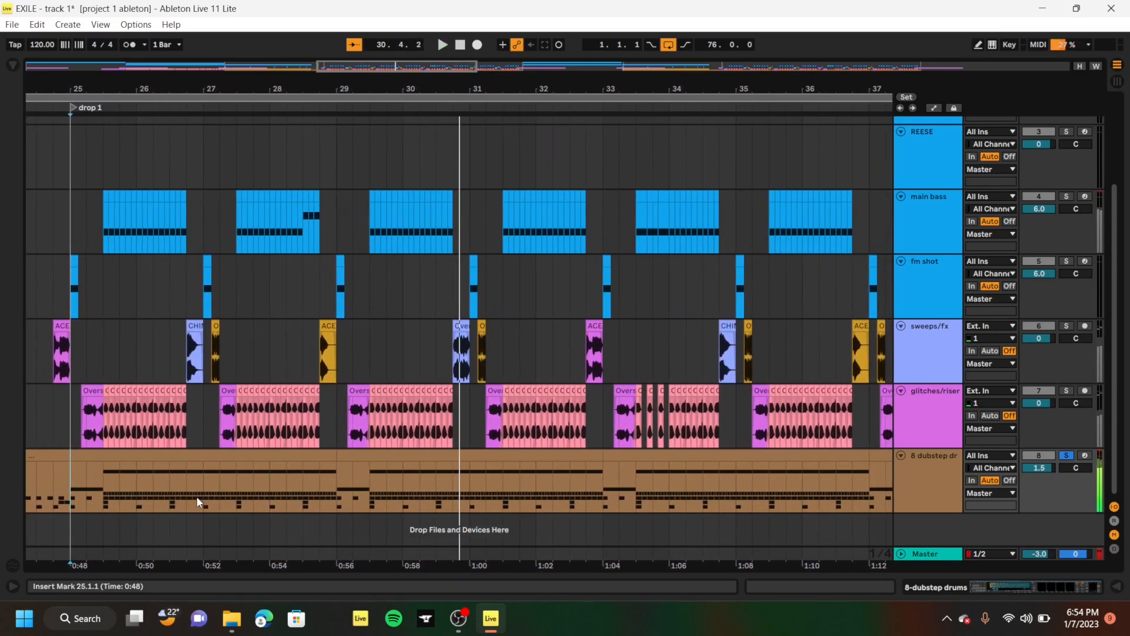
Open the notes of the dubstep drums clip that starts at bar 25 and enlarge the note editor
double_click(180, 457)
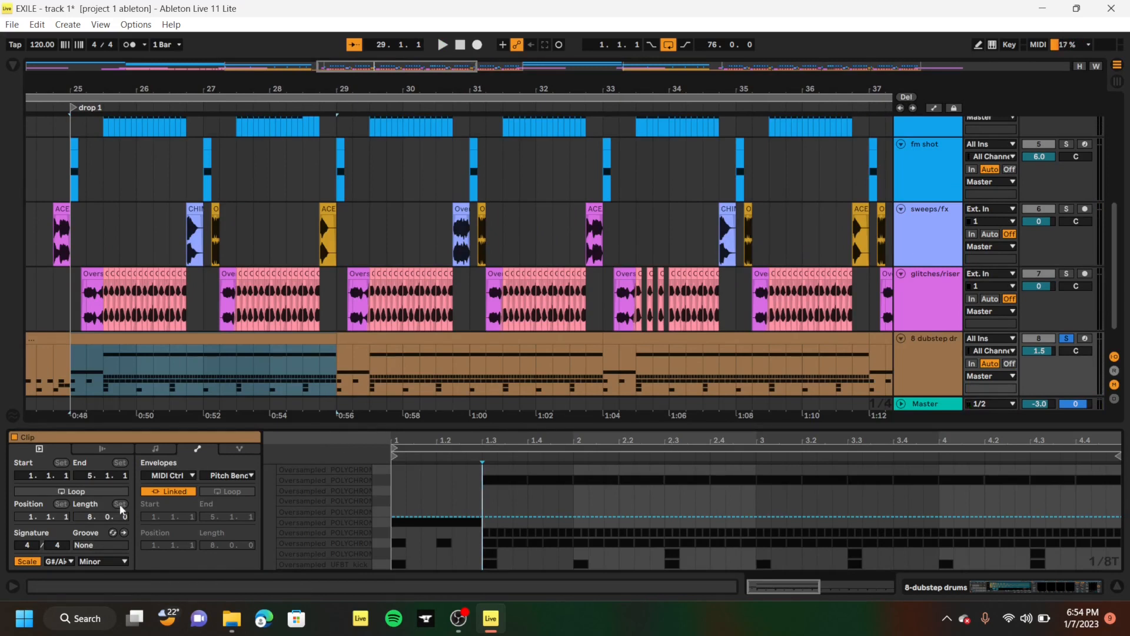
click(146, 448)
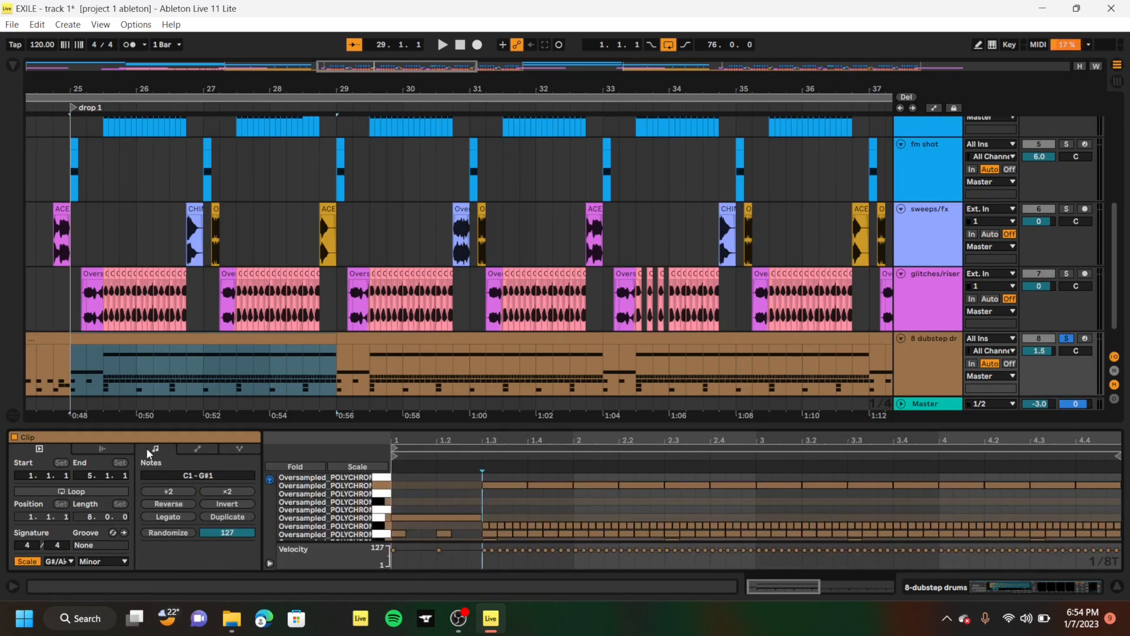
drag(438, 425, 438, 82)
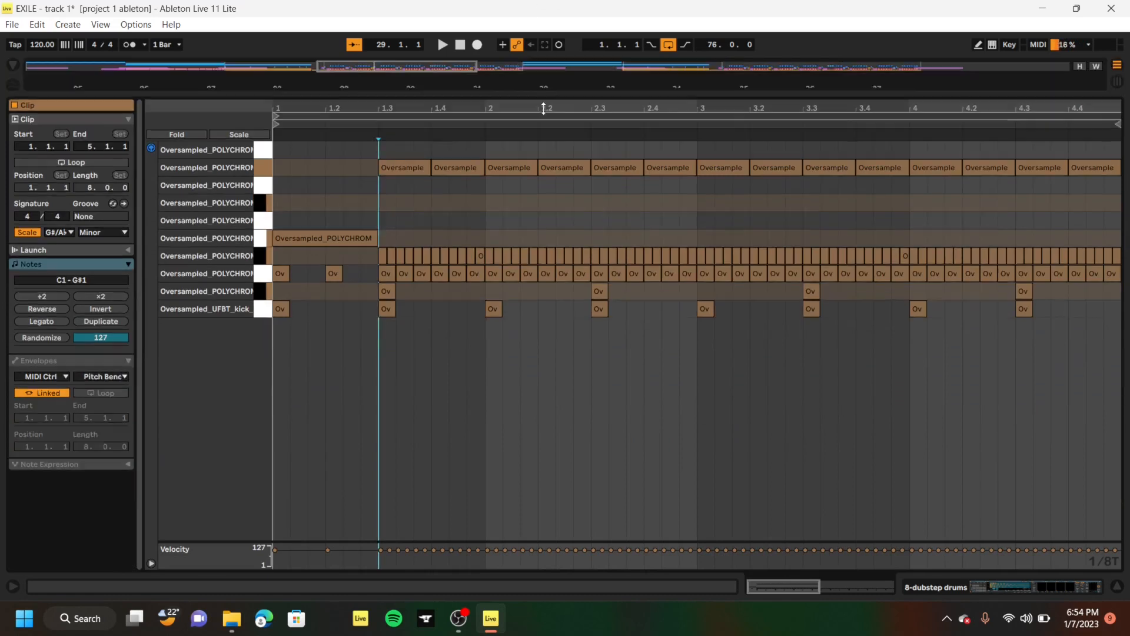
Audition the drum clip's C#1, D#1, E1 and G#1 sounds by selecting their rows, and play the pattern
click(260, 275)
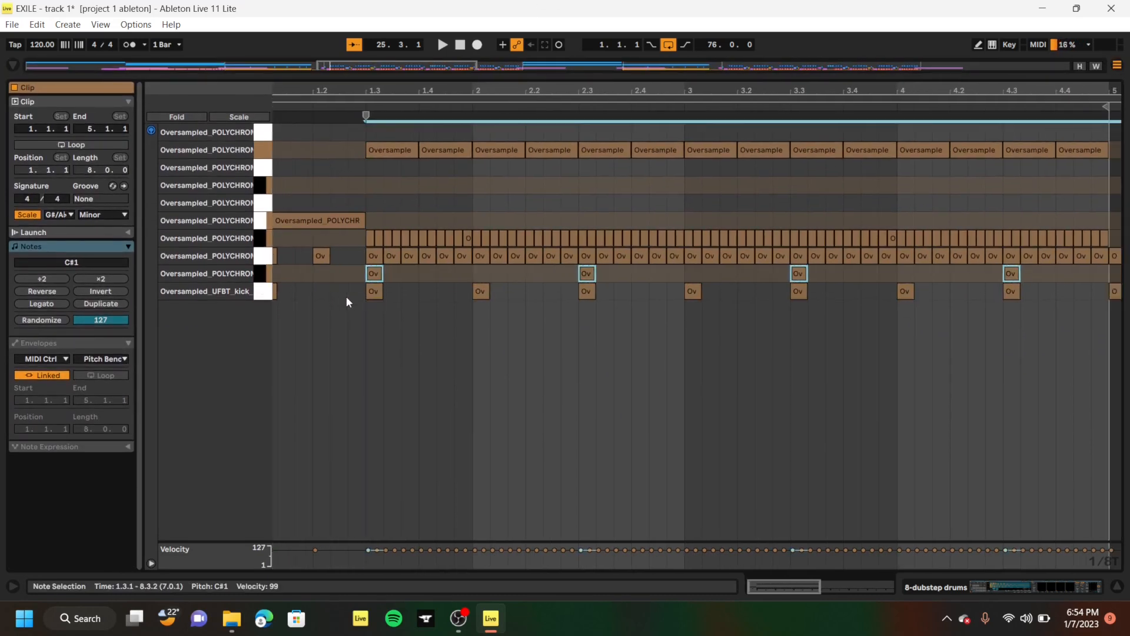
click(315, 272)
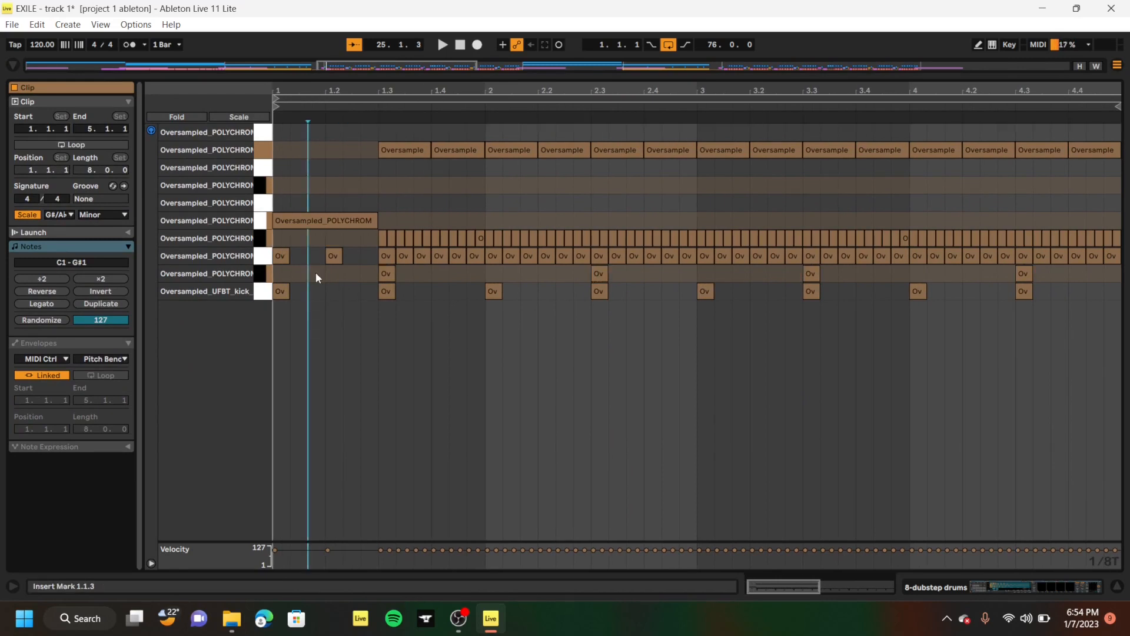
click(324, 276)
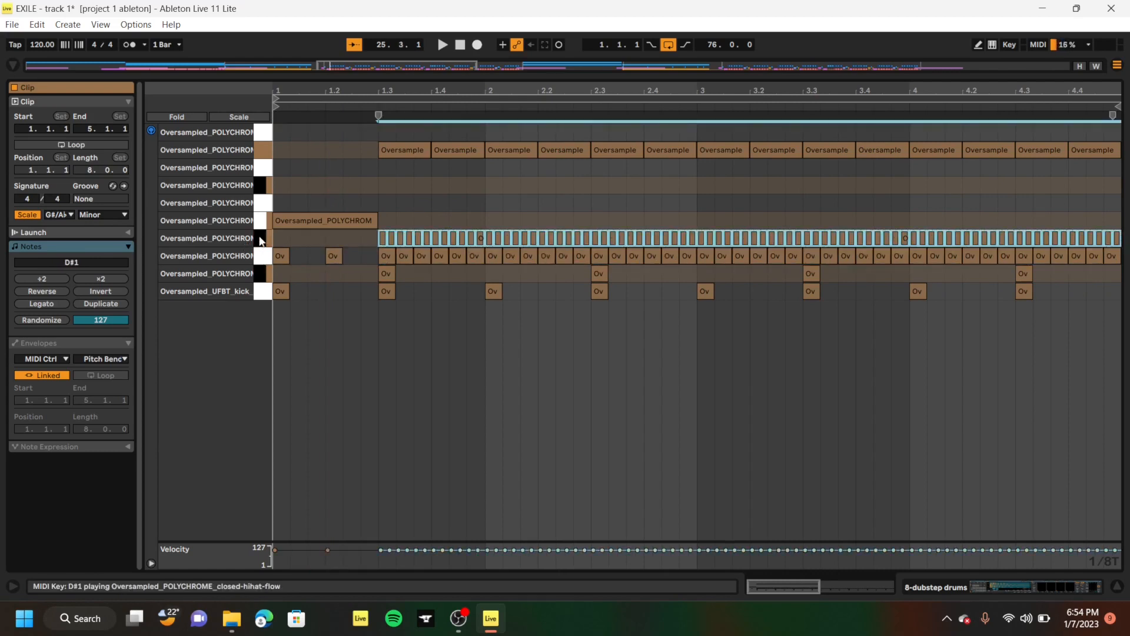
click(260, 226)
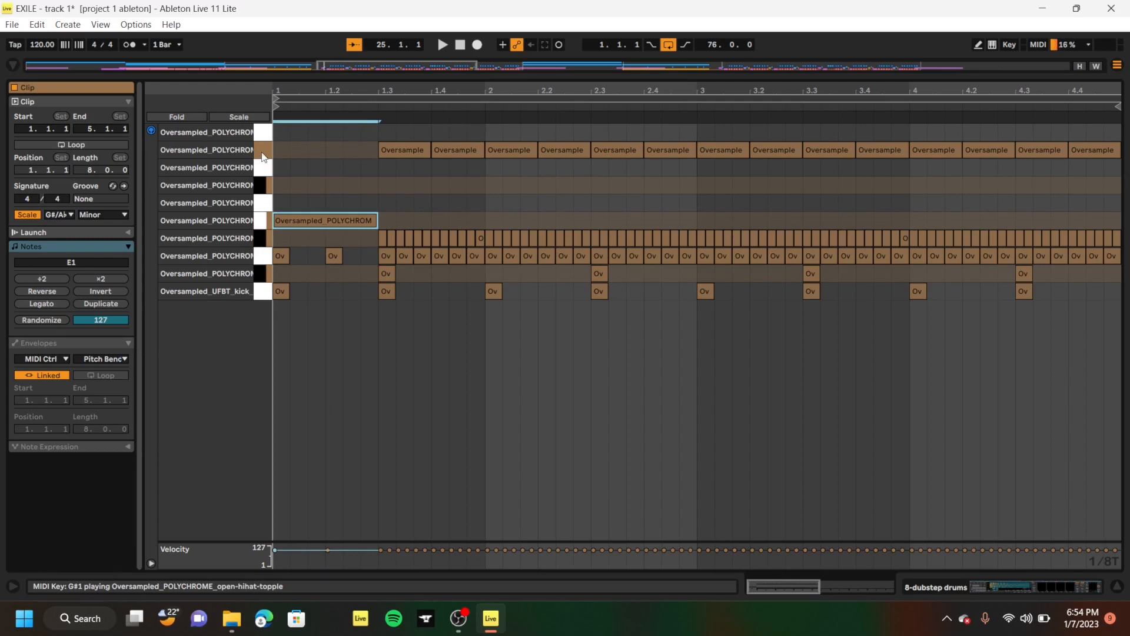
click(263, 157)
key(space)
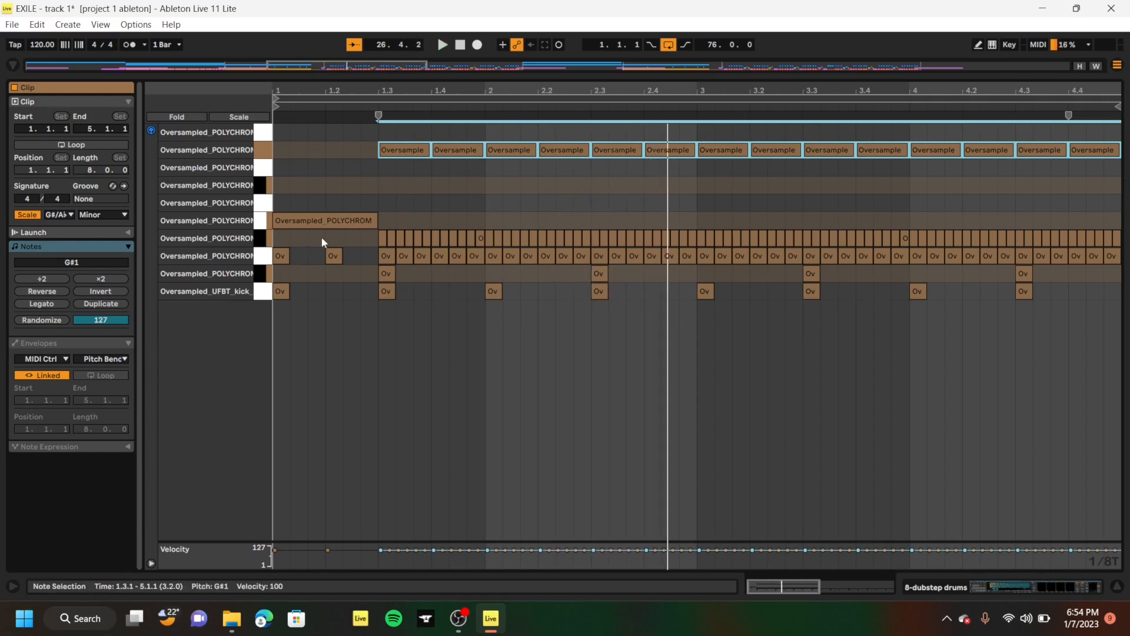
Examine the hi-hat notes on D1, D#1 and G#1 around 1.3 in the drum clip, ending at 2.1
click(389, 257)
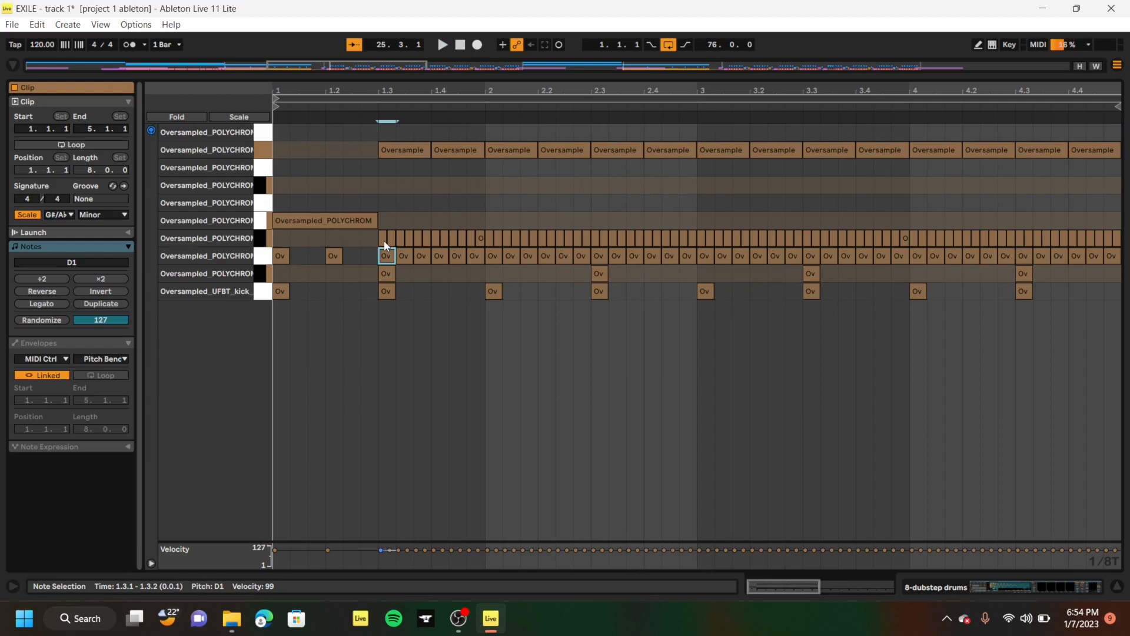
click(385, 245)
click(411, 150)
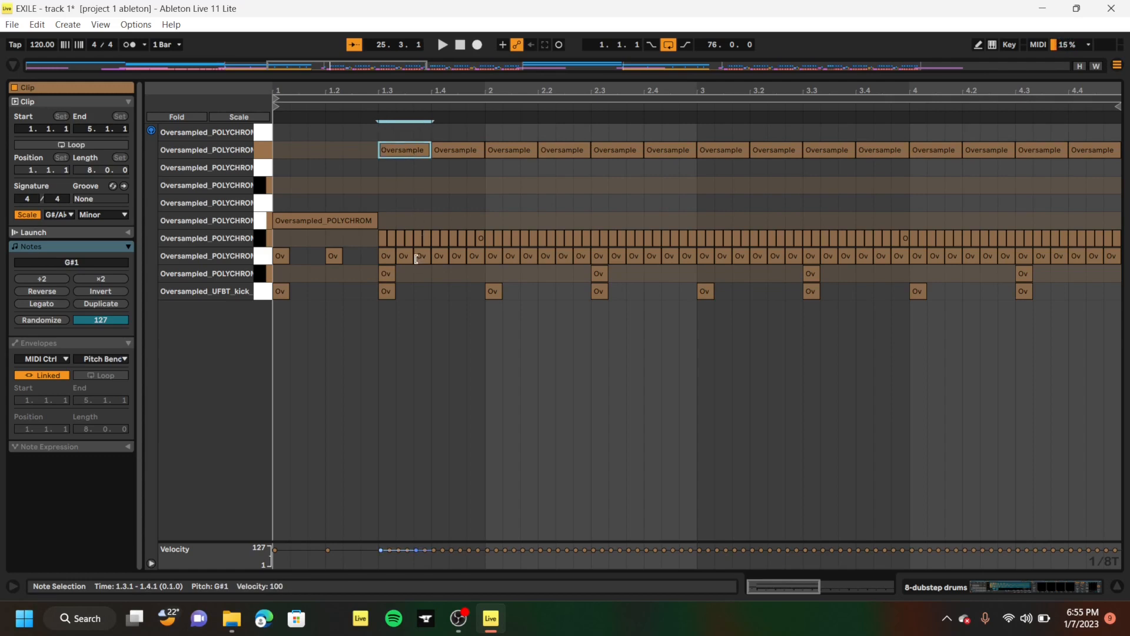
click(419, 277)
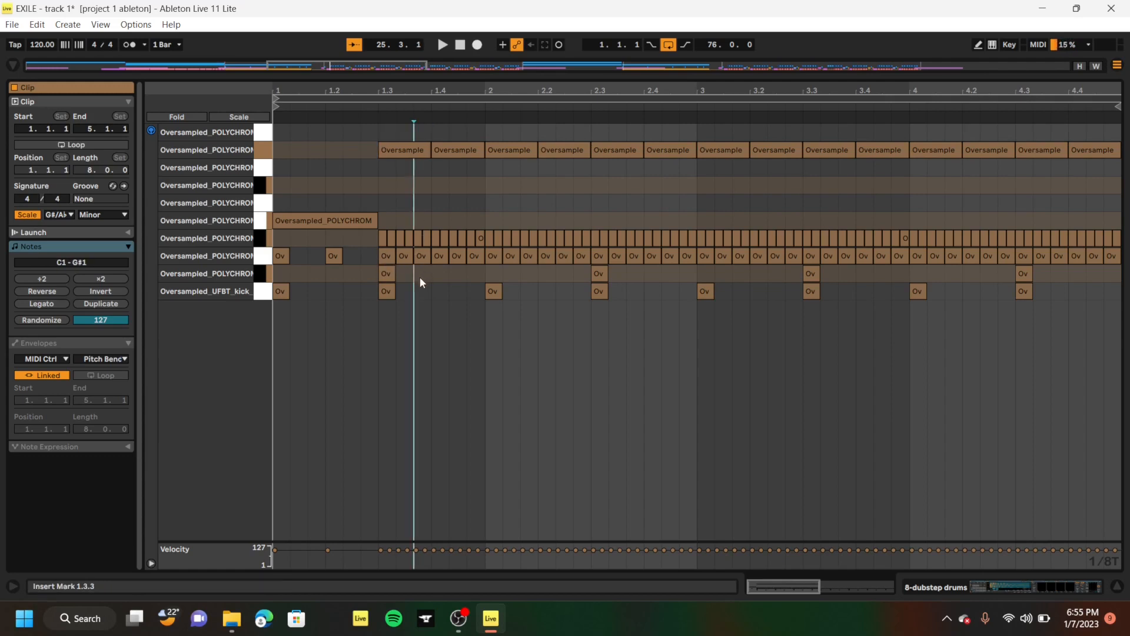
click(488, 277)
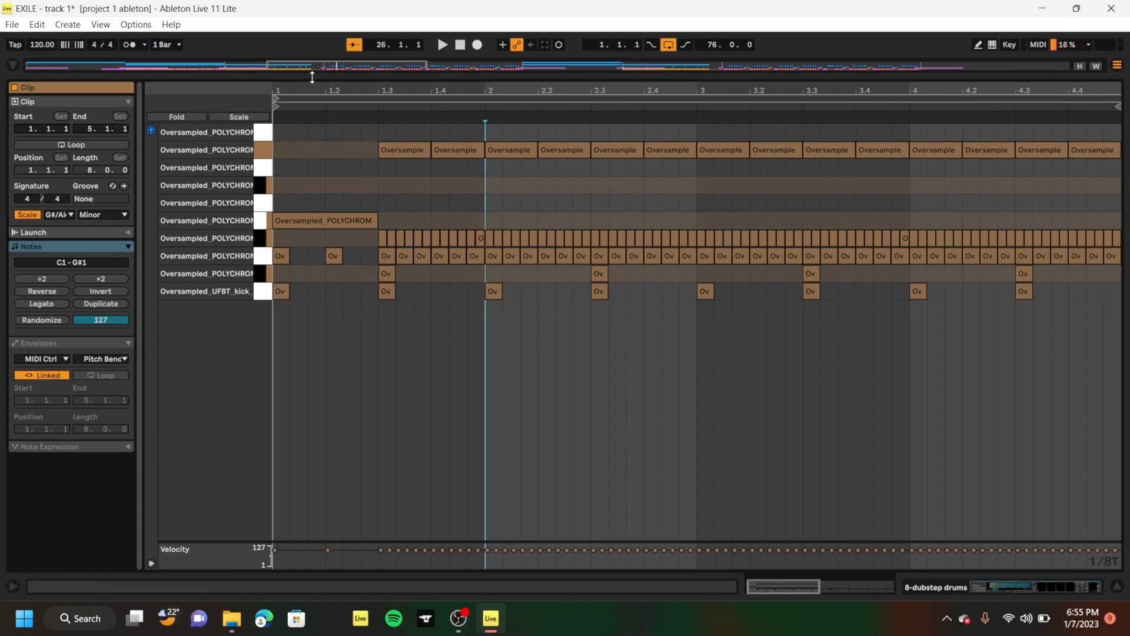
Shrink the note editor back to the arrangement, unsolo the dubstep drums track and show the whole song
drag(312, 77, 377, 580)
click(1066, 457)
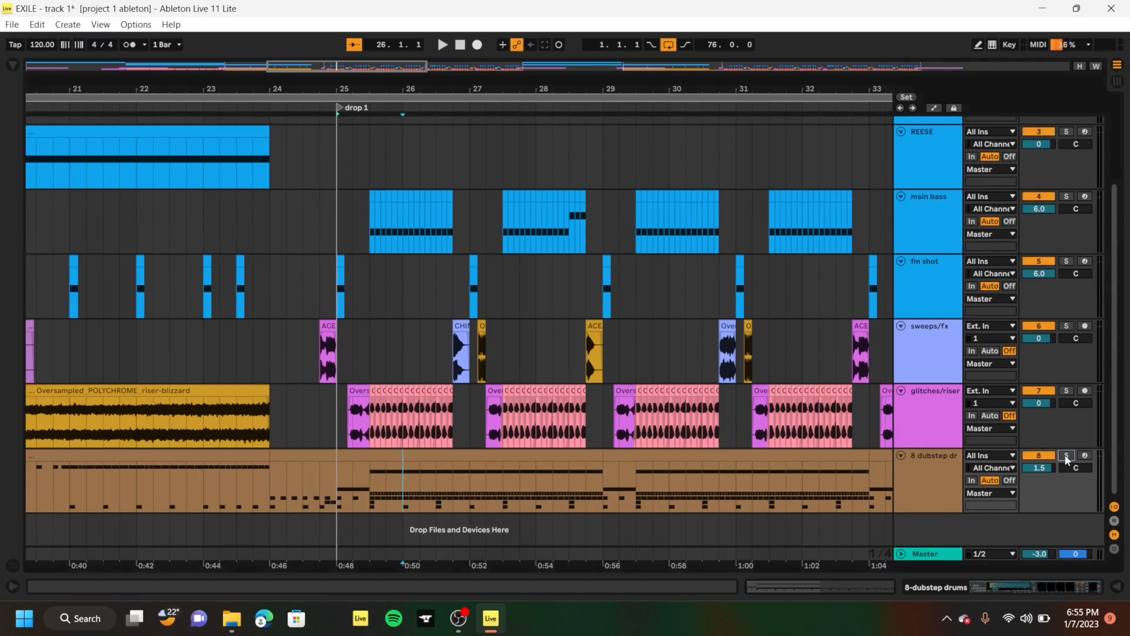
scroll(734, 415, up, 5)
scroll(734, 415, down, 7)
scroll(733, 415, down, 5)
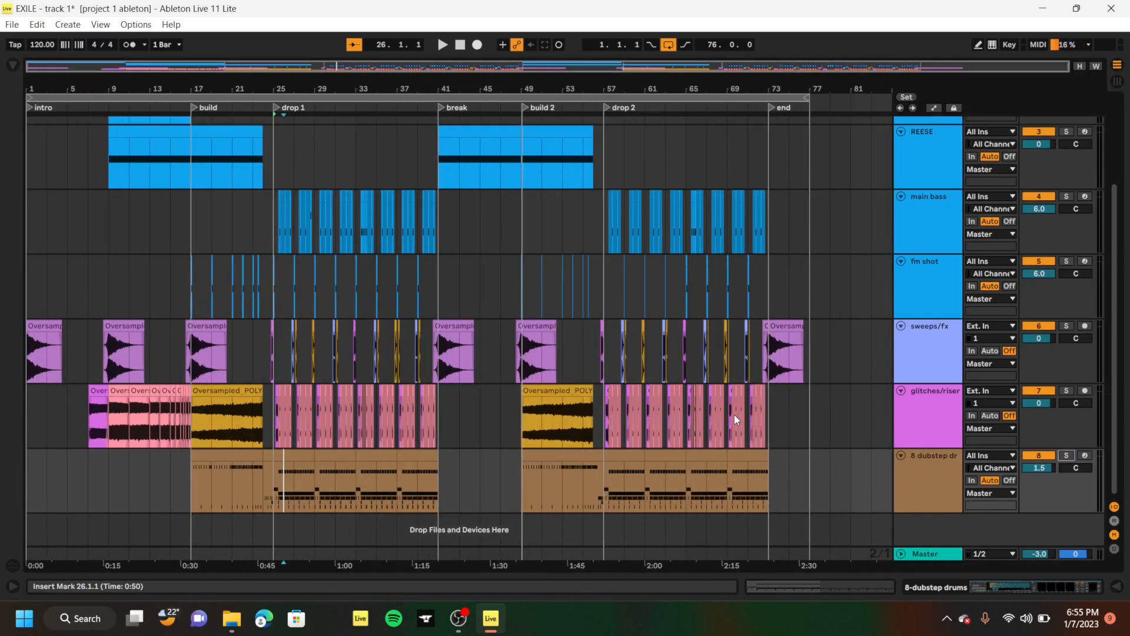
Play the break from 41.1.1 with all tracks and look over its pad, REESE and sweeps/fx clips
click(440, 167)
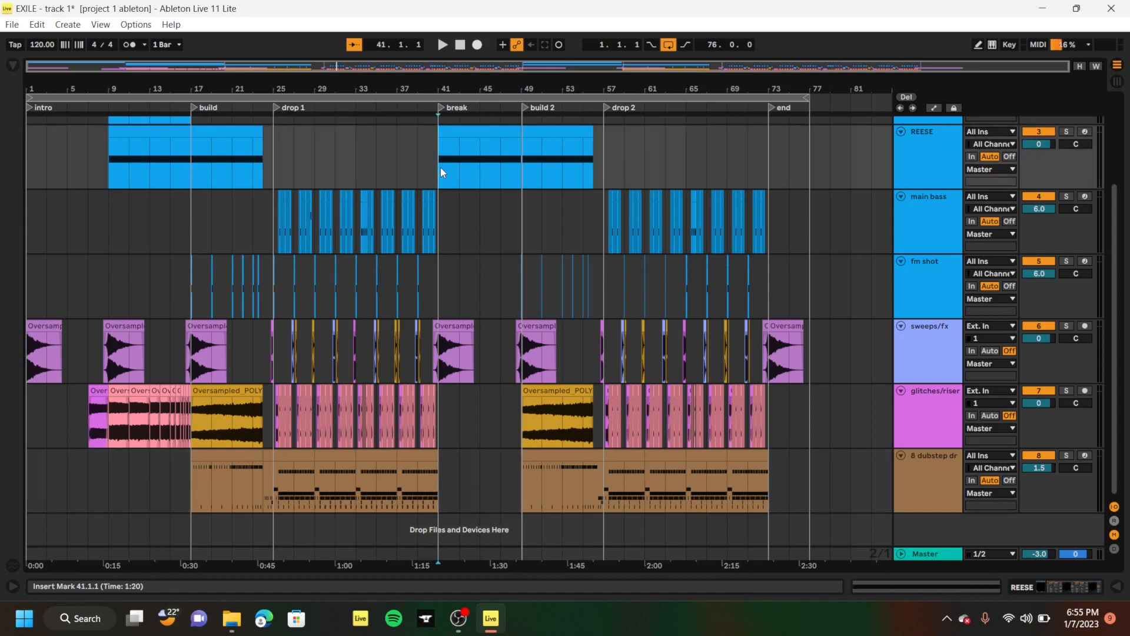
key(space)
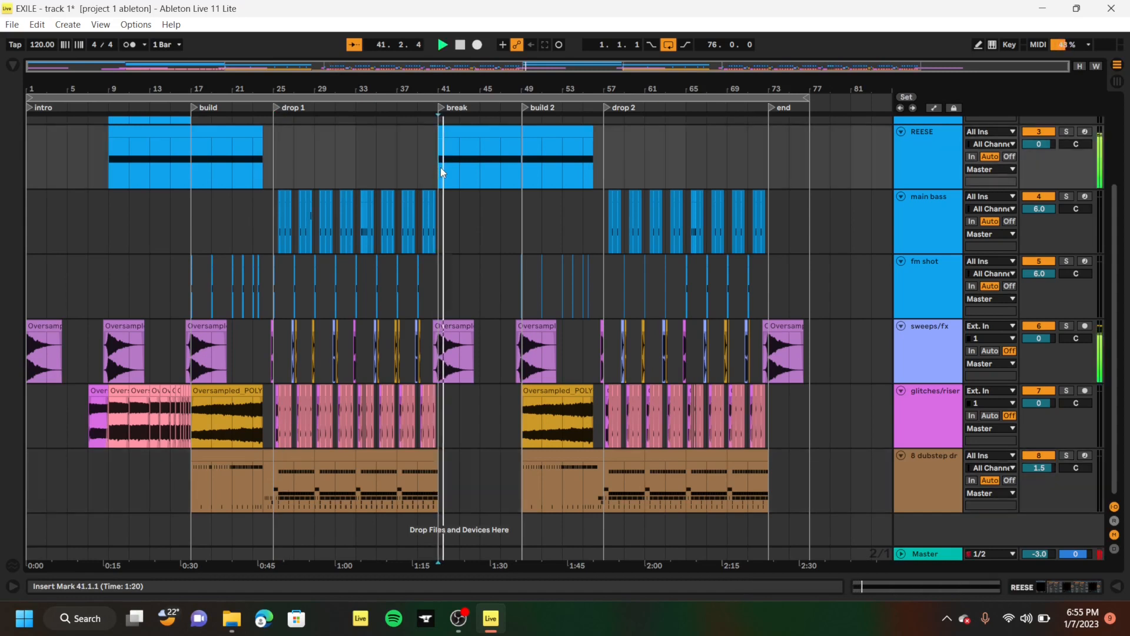
scroll(440, 167, up, 3)
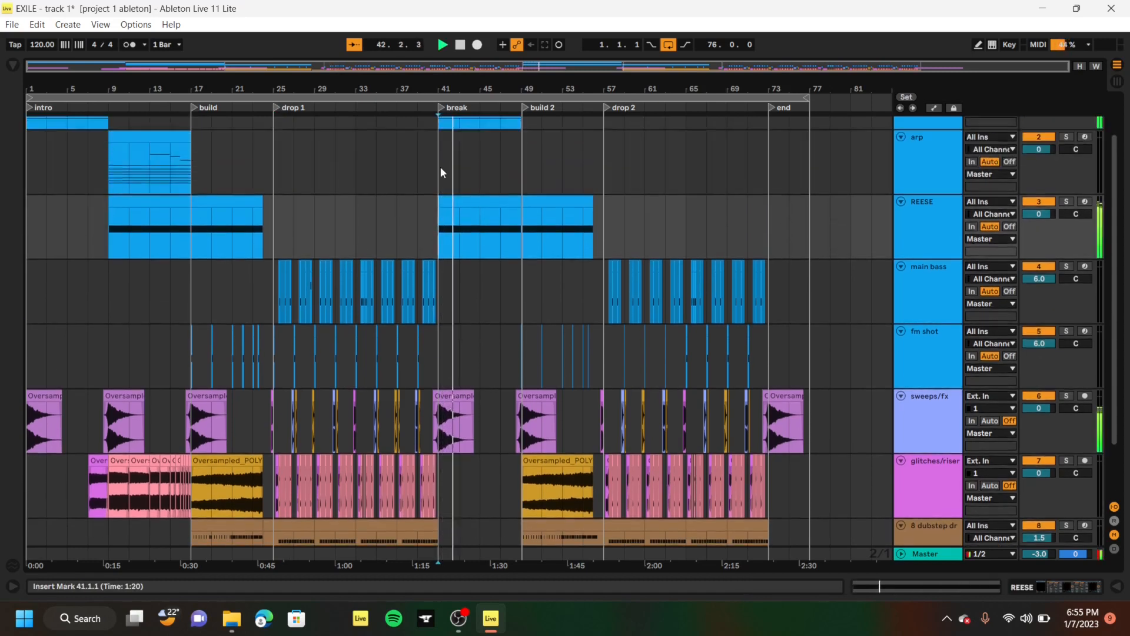
scroll(440, 168, down, 3)
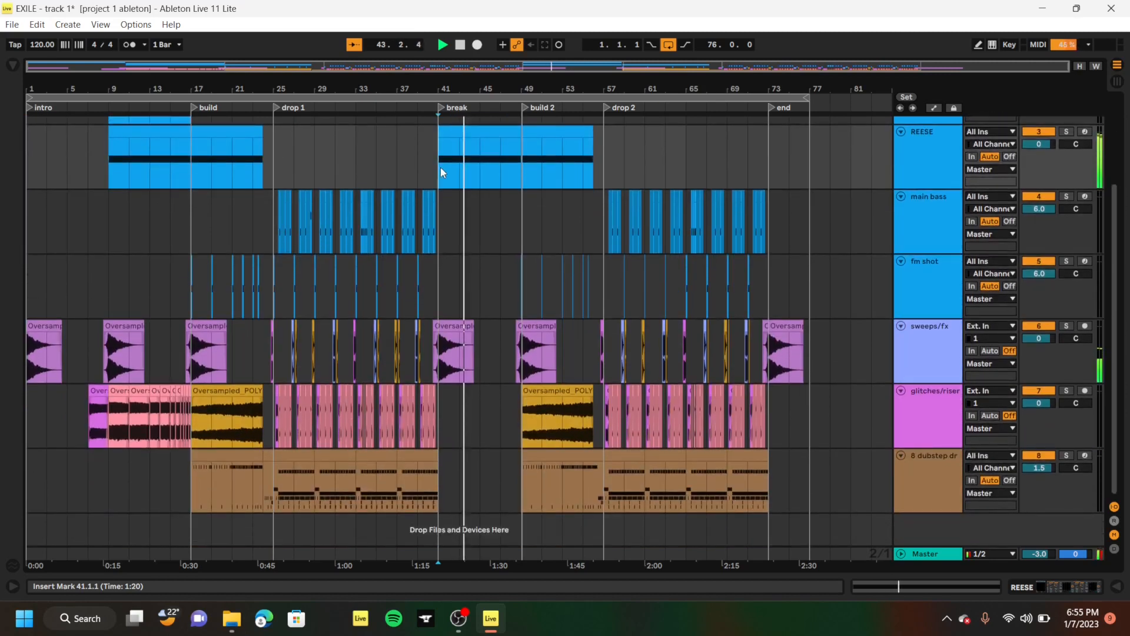
scroll(441, 167, up, 3)
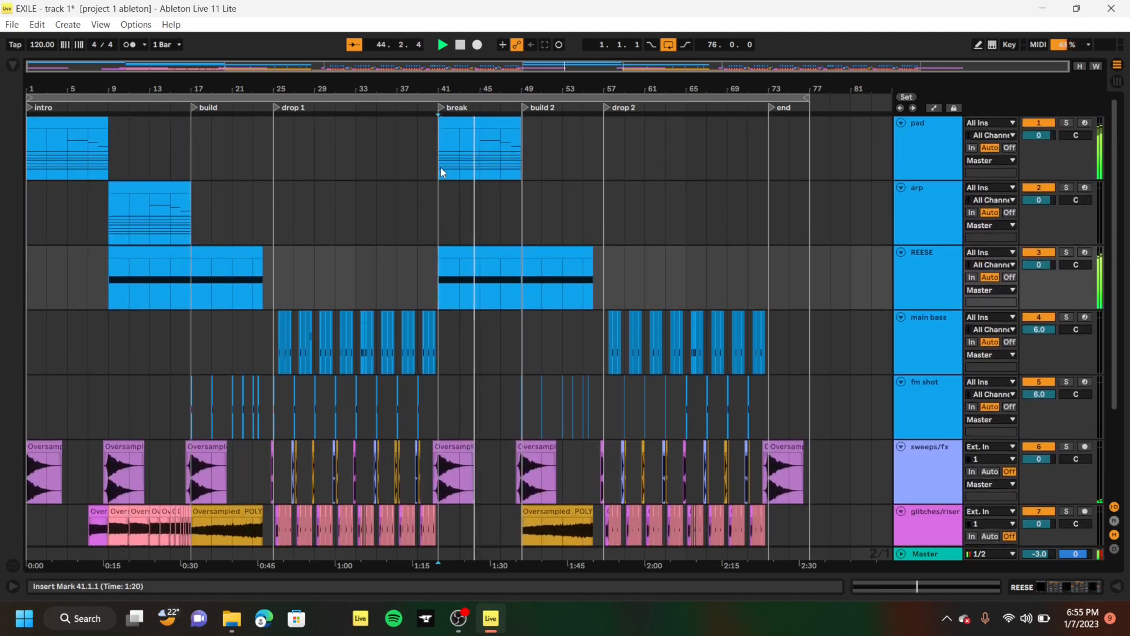
key(space)
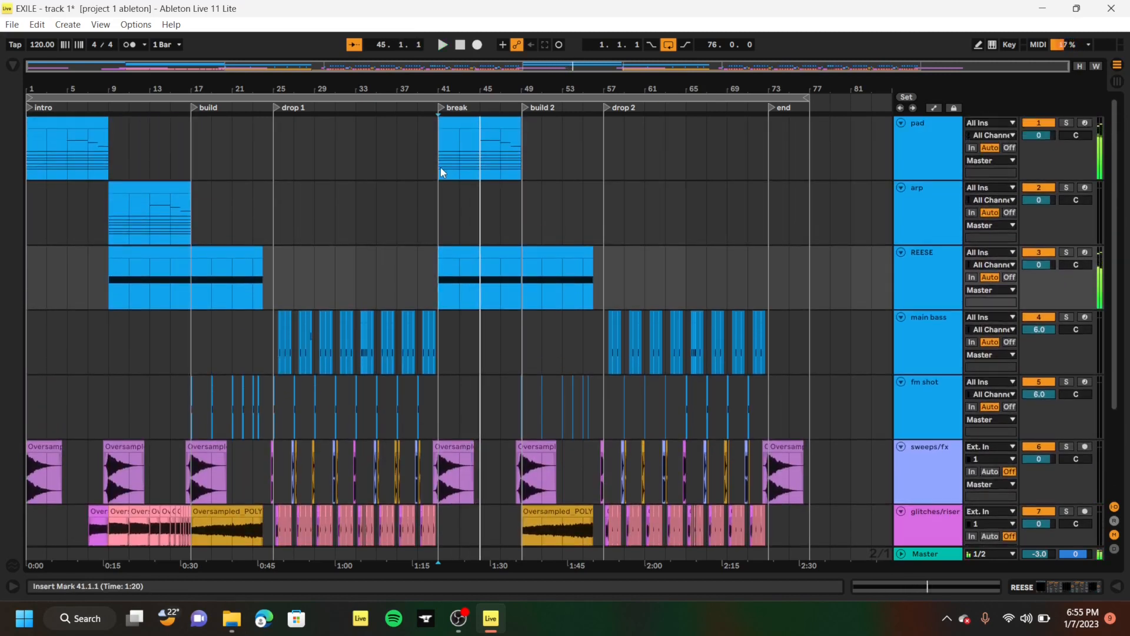
click(484, 170)
scroll(483, 170, down, 3)
scroll(483, 169, up, 3)
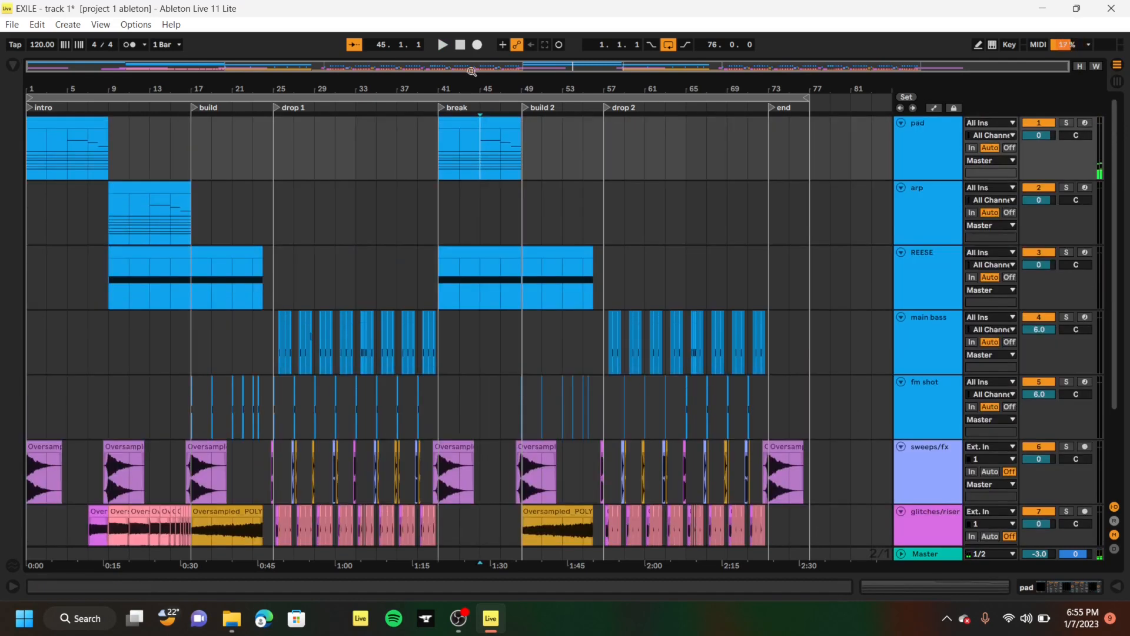
scroll(474, 283, down, 3)
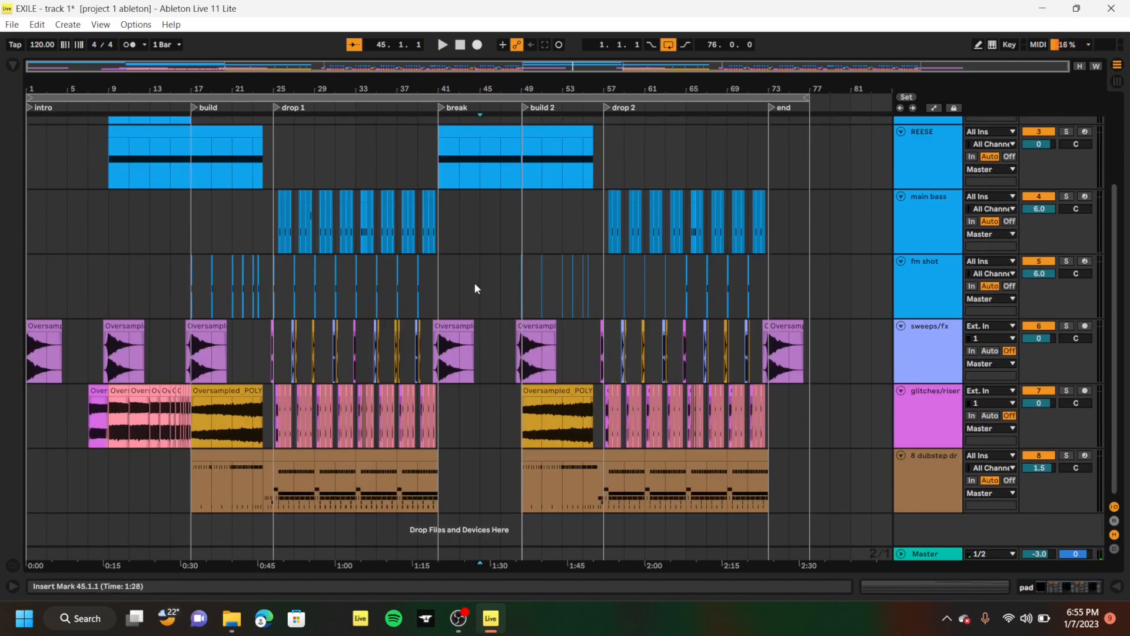
scroll(486, 471, up, 3)
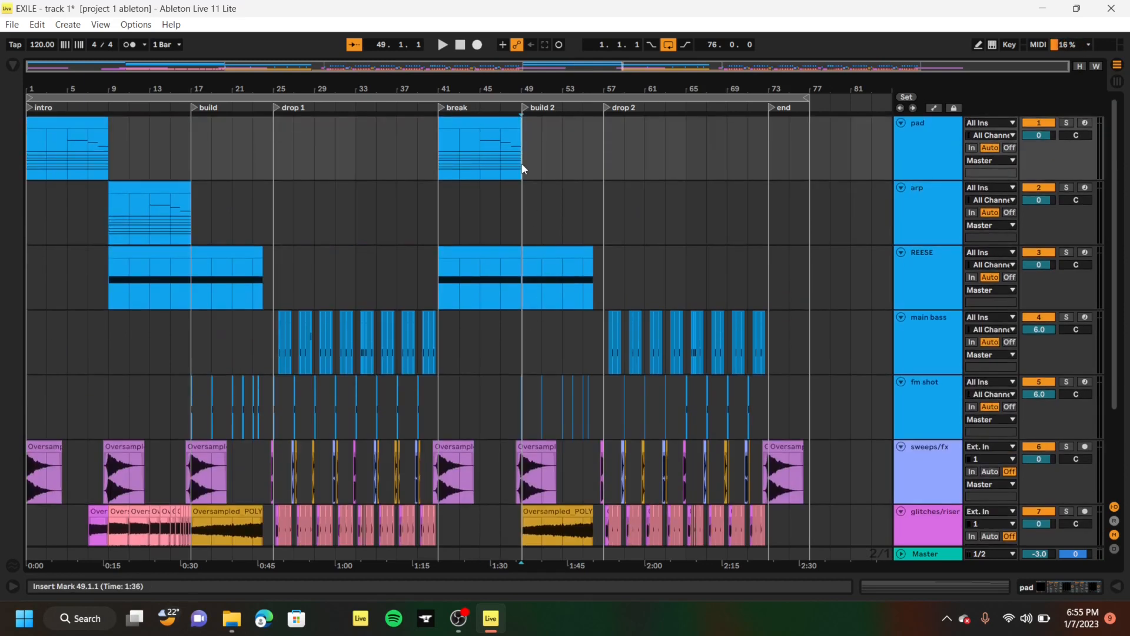
Compare the end of drop 1, the break and build 2, and play build 2 from 49.1.1
scroll(521, 165, down, 2)
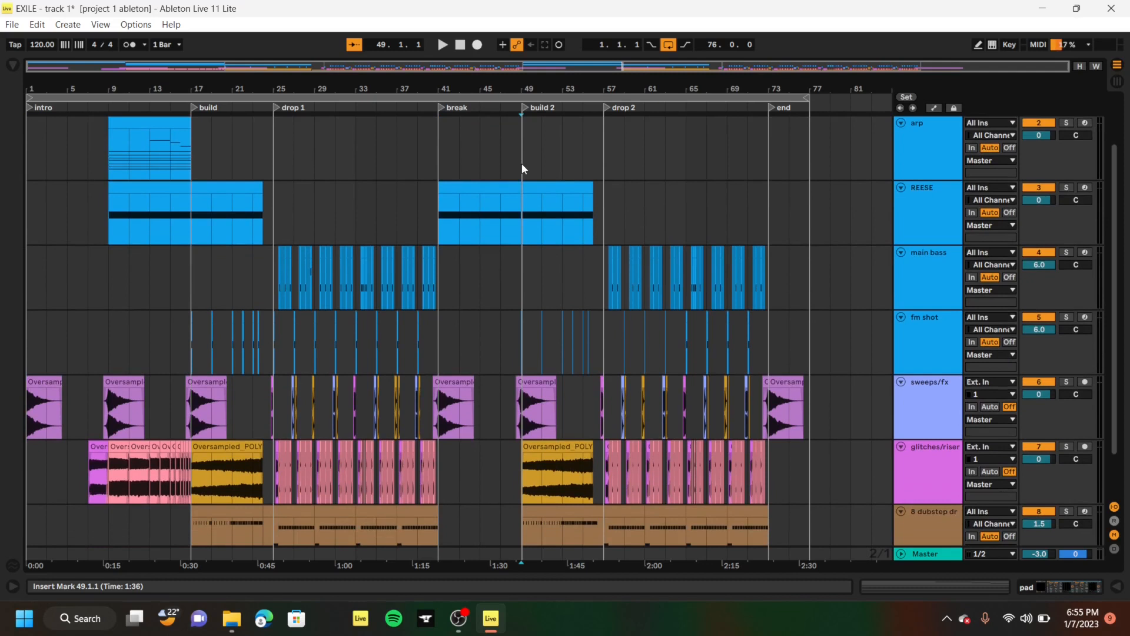
key(plus)
key(plus)
key(plus)
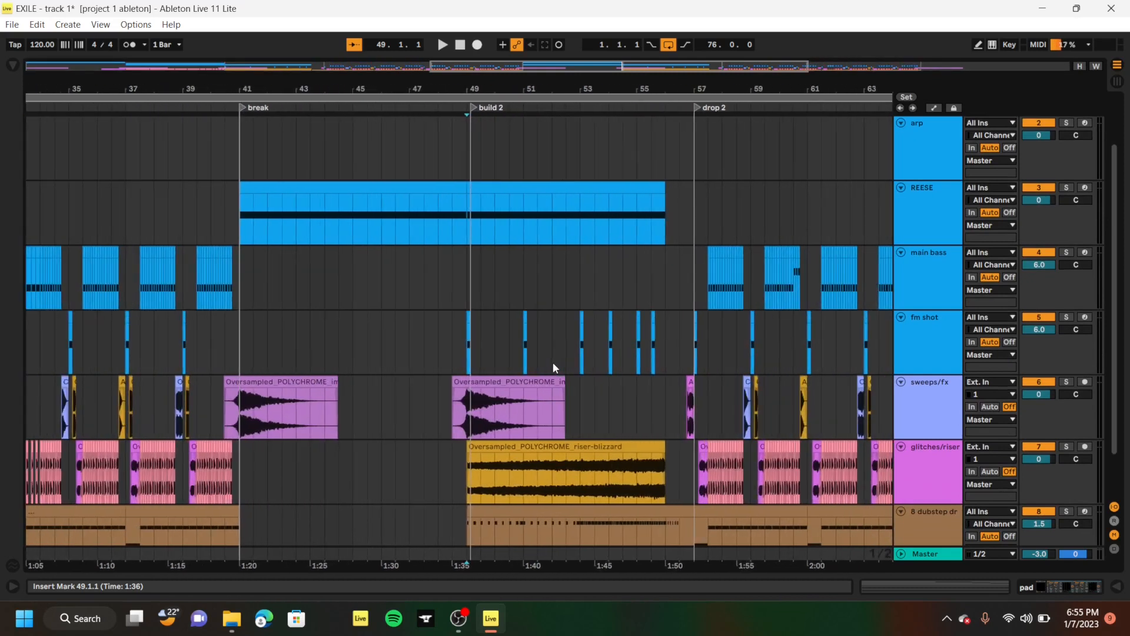
scroll(553, 362, left, 6)
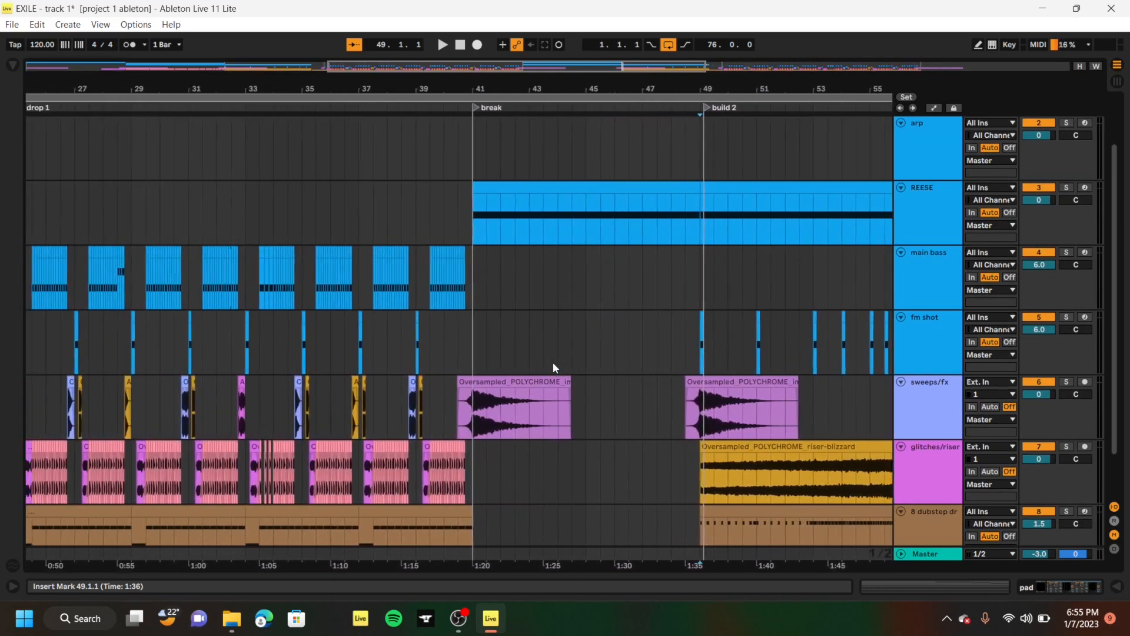
scroll(553, 362, right, 6)
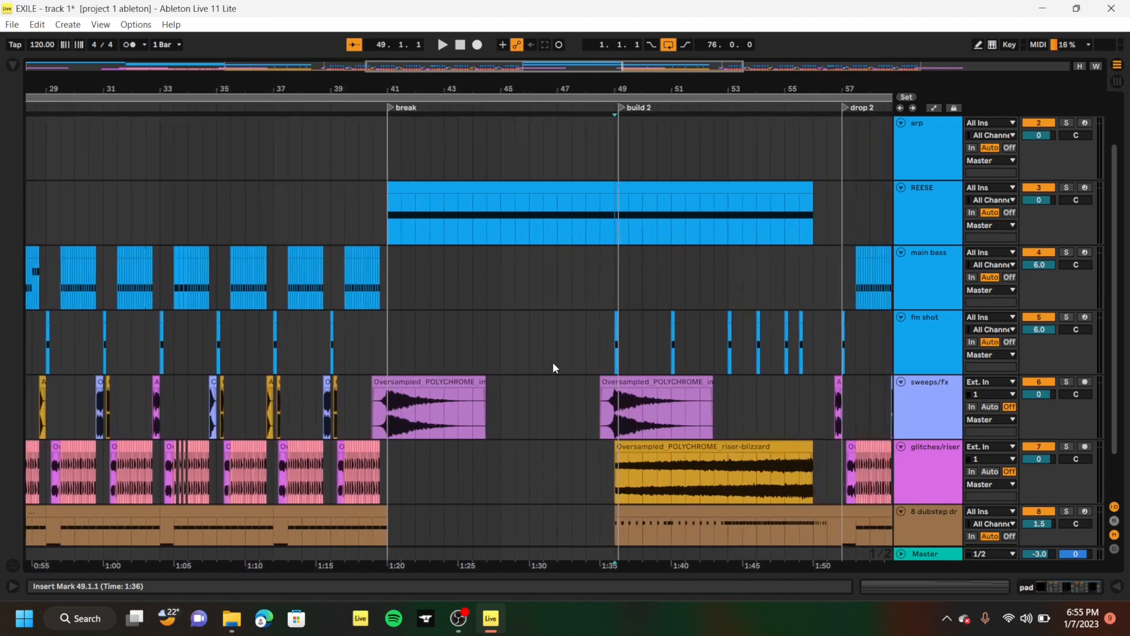
click(524, 340)
click(514, 339)
key(space)
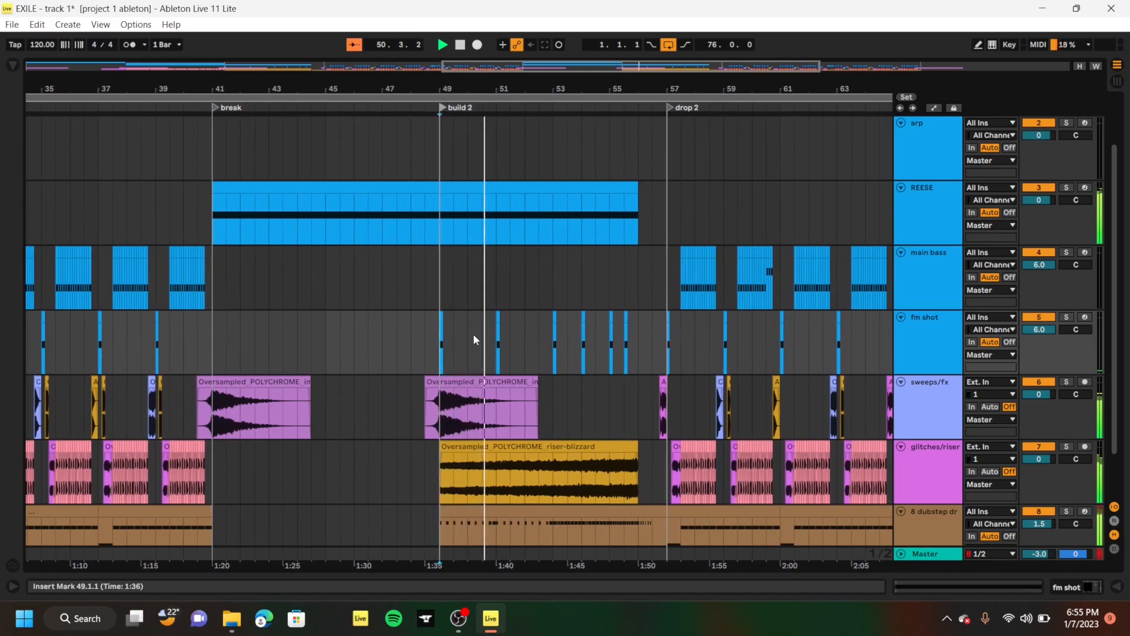
scroll(473, 334, down, 1)
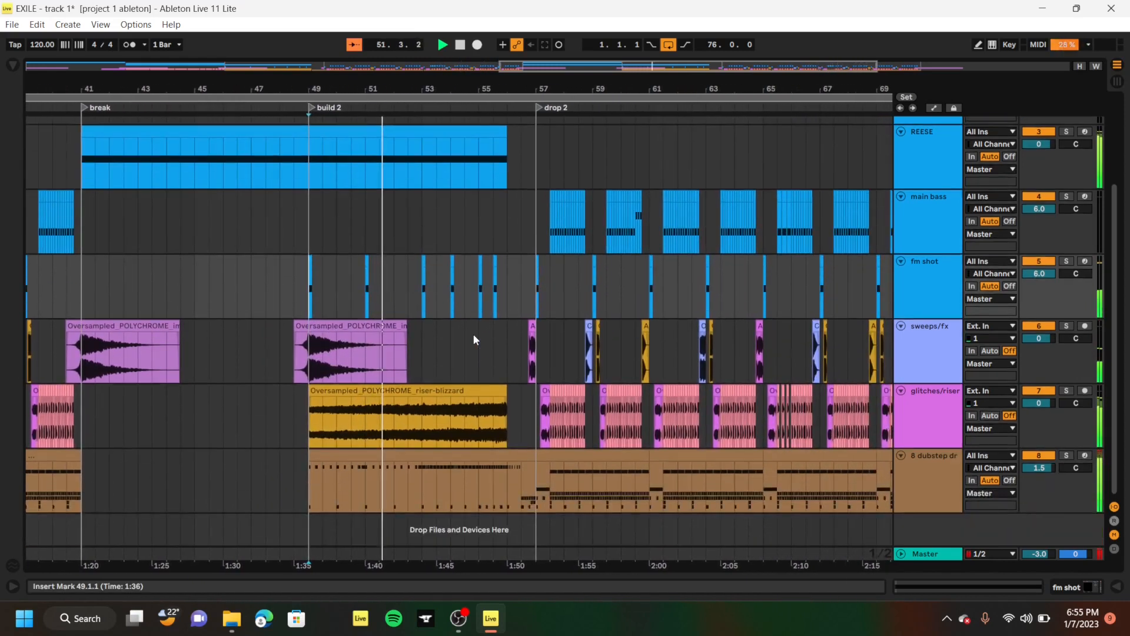
scroll(474, 333, up, 2)
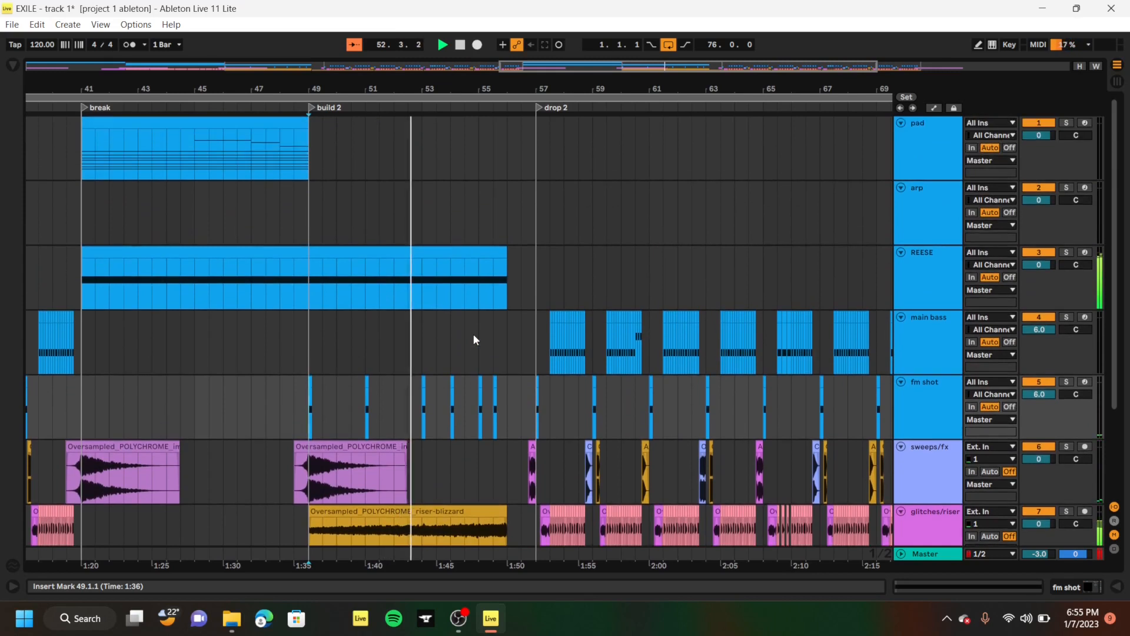
scroll(473, 334, down, 2)
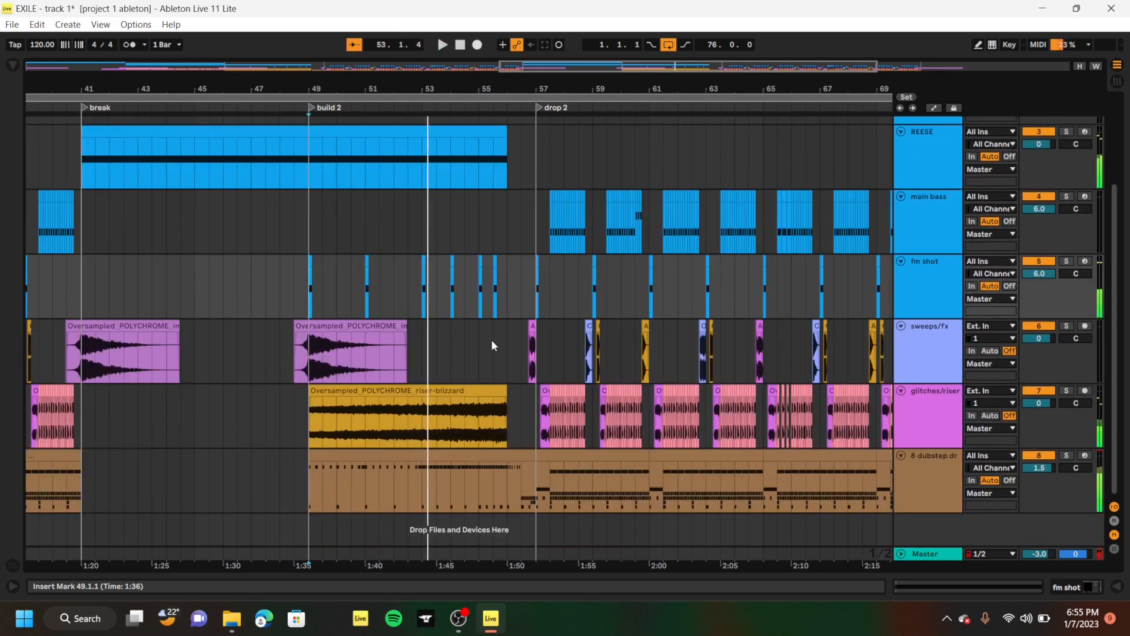
Play the transition into drop 2 from 56.3.1
click(527, 289)
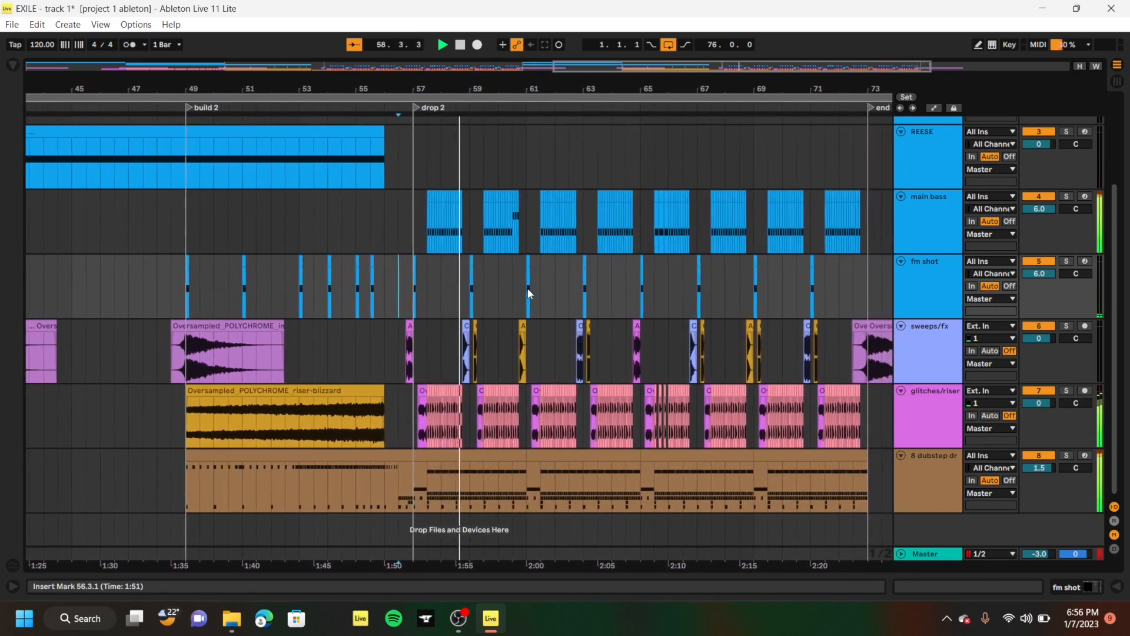
scroll(527, 288, up, 2)
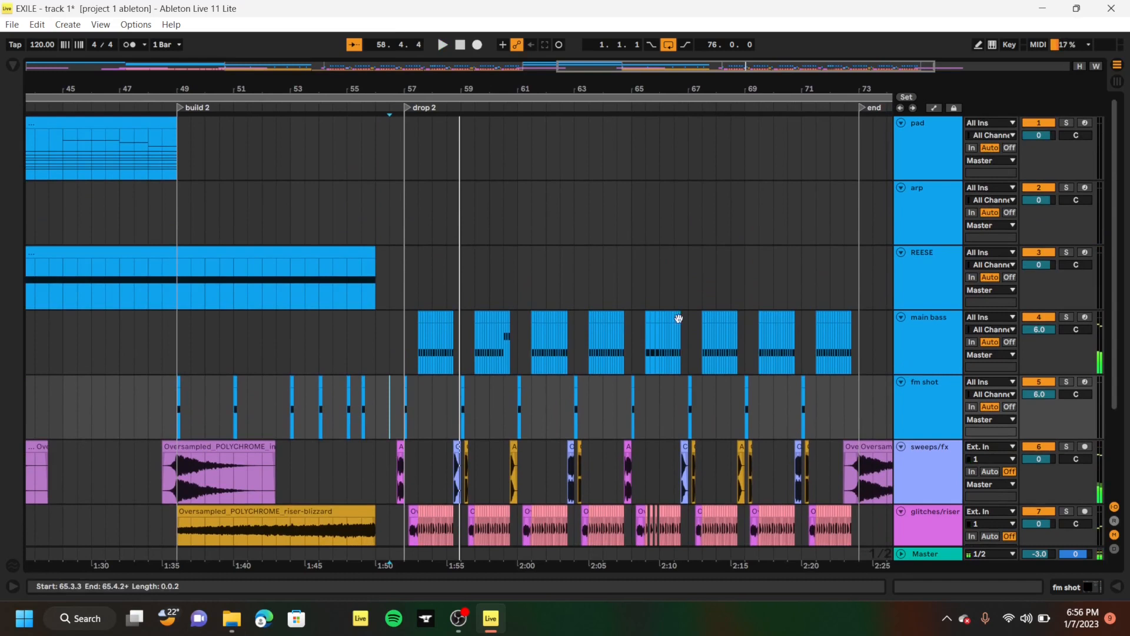
Show the main bass track's device chain and display the automation lanes in the arrangement
double_click(916, 357)
scroll(530, 485, up, 5)
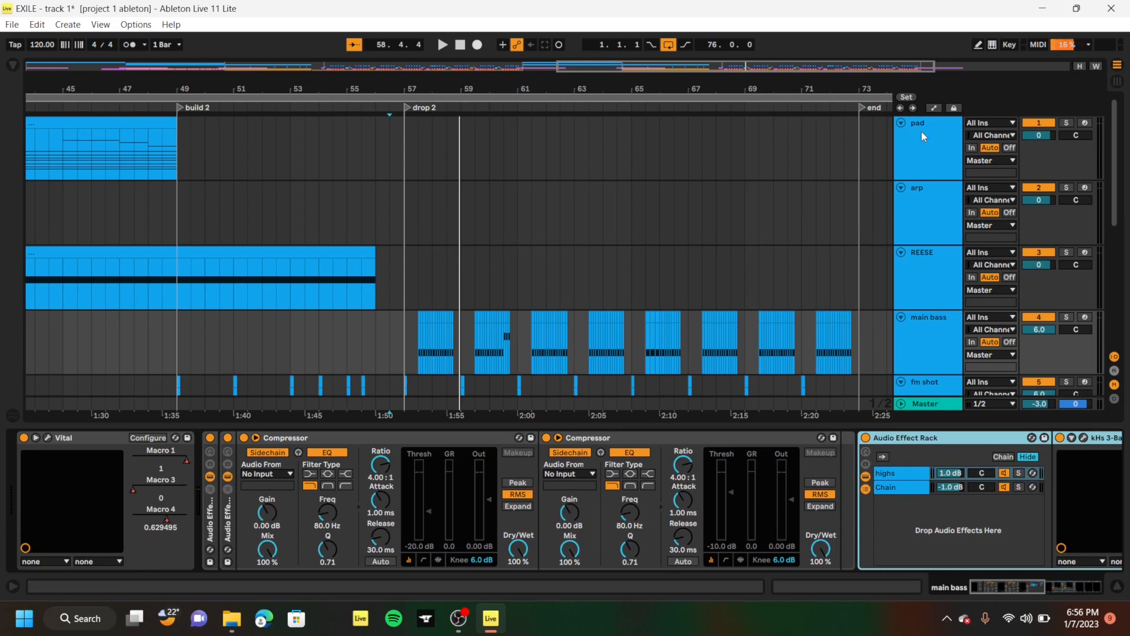
click(933, 108)
scroll(571, 313, down, 1)
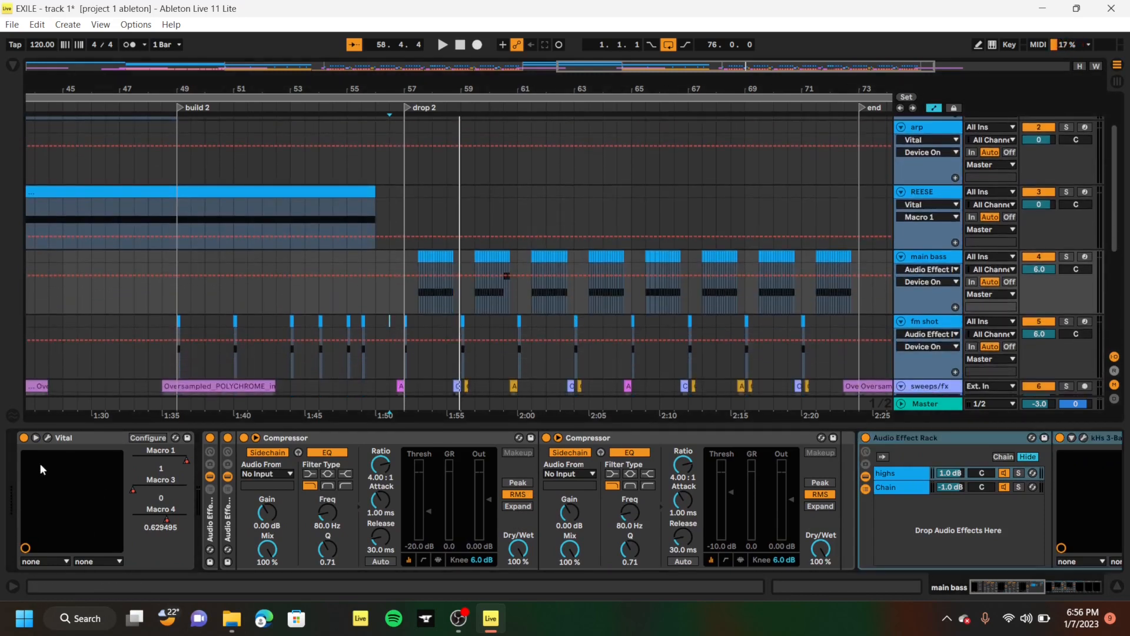
Open the main bass Vital synth, read the description of its BS - Reesed to Death preset, and close the synth
click(48, 438)
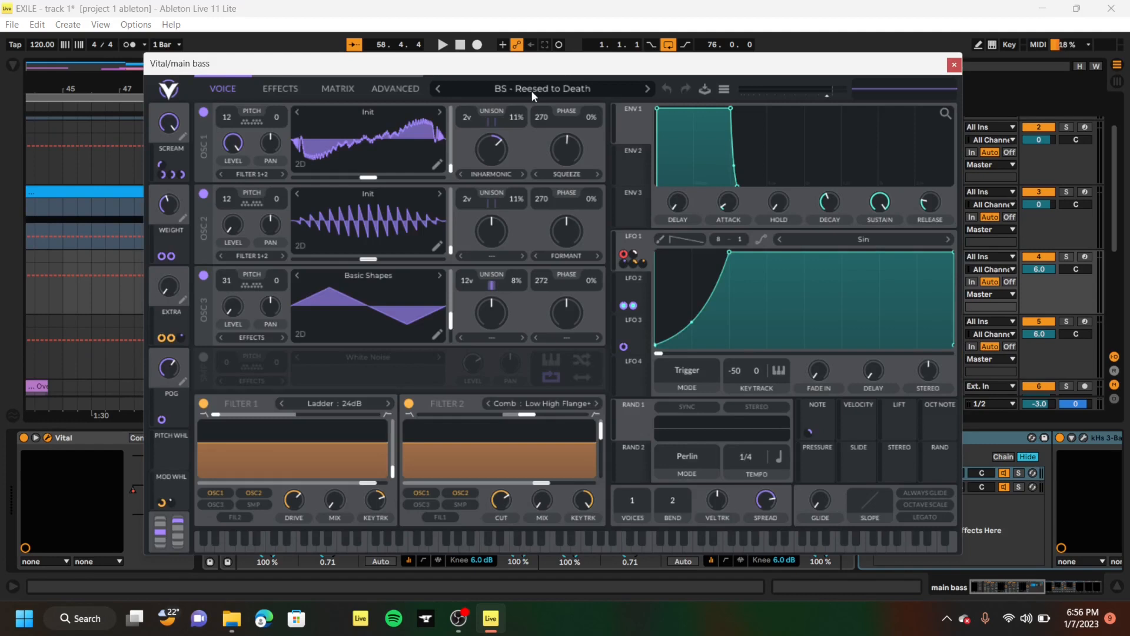
click(532, 91)
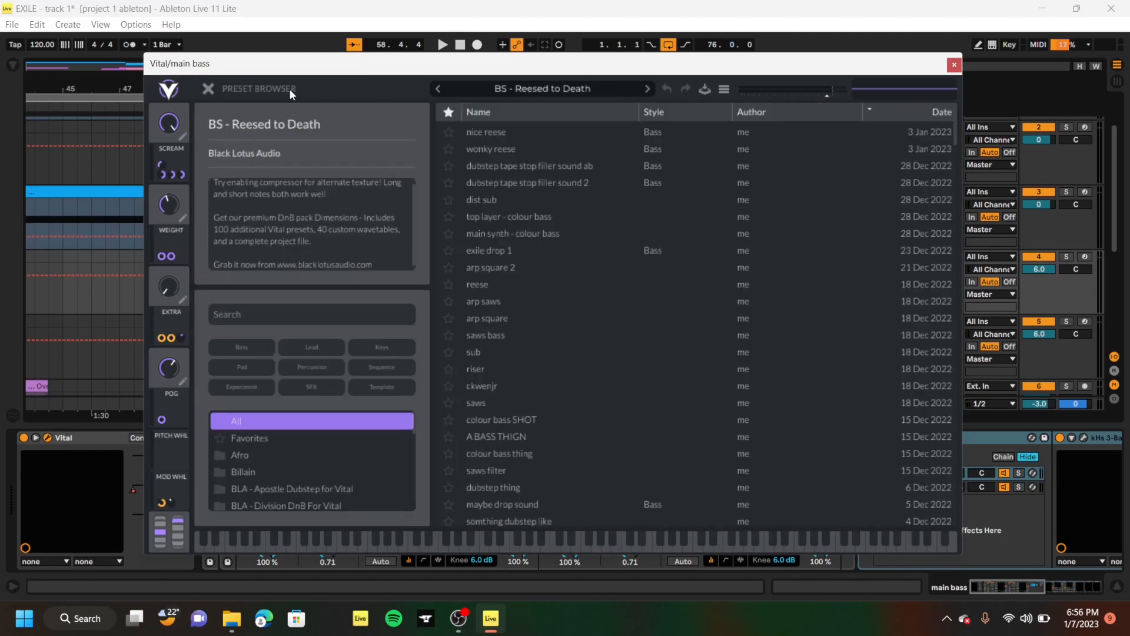
scroll(266, 212, down, 1)
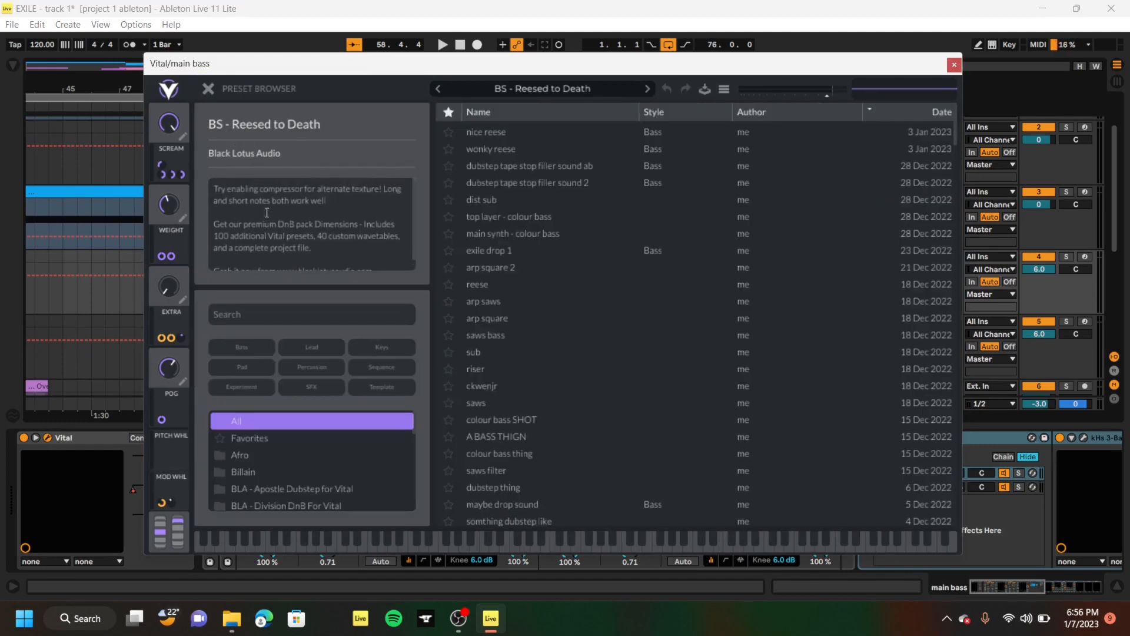
scroll(267, 213, up, 2)
click(212, 92)
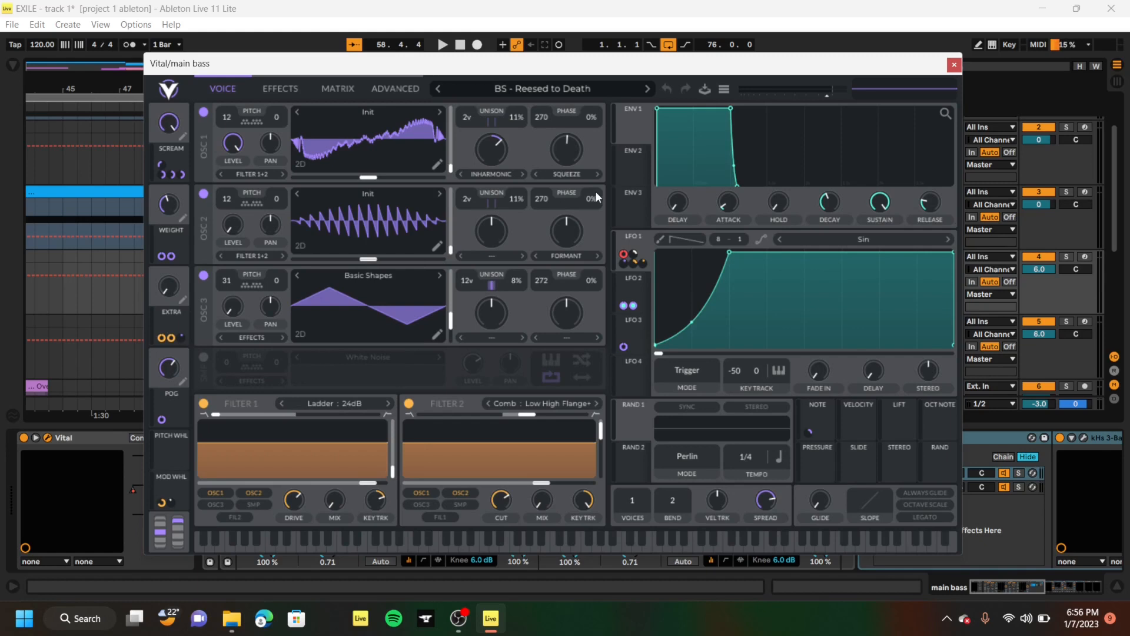
click(955, 64)
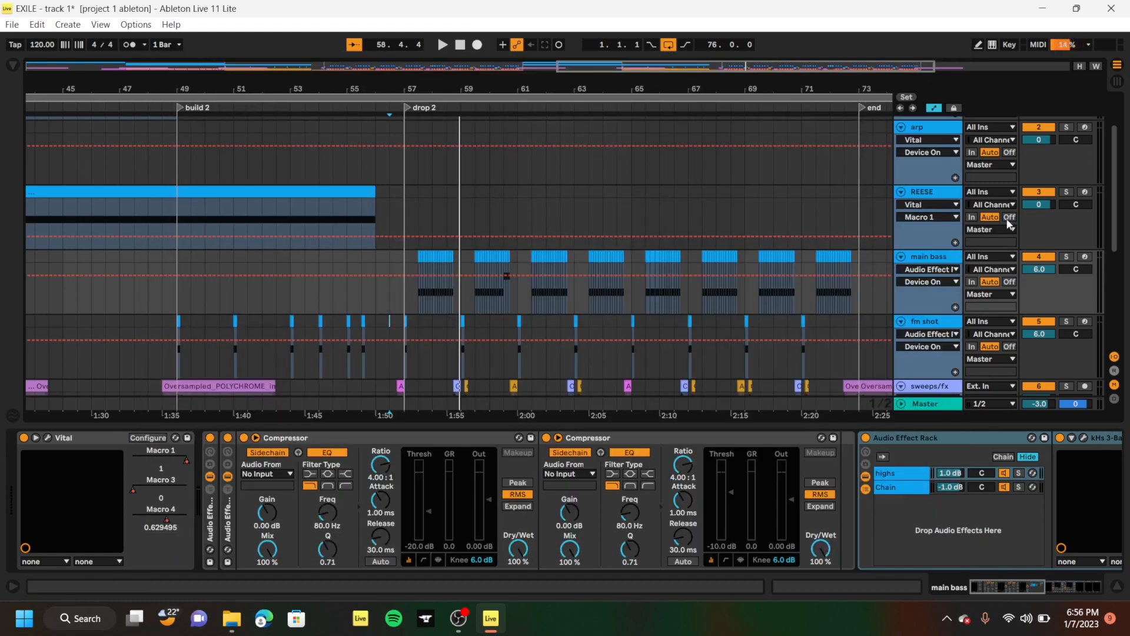
Display the main bass track's Vital automation for Macro 1, and switch the lane to Macro 4
click(952, 269)
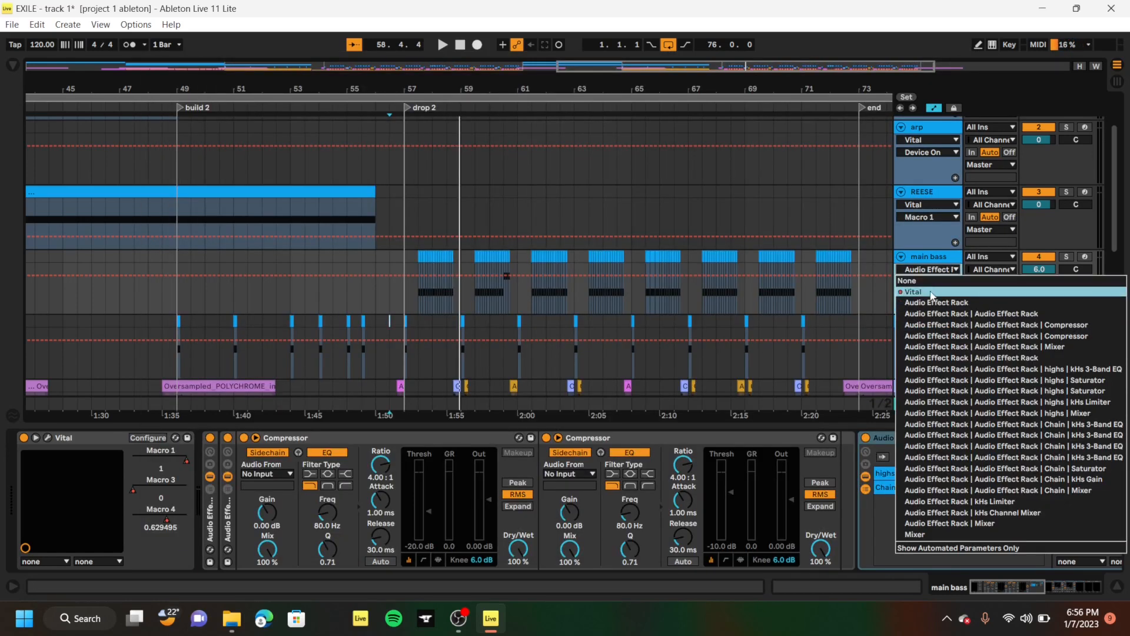
click(933, 291)
click(927, 282)
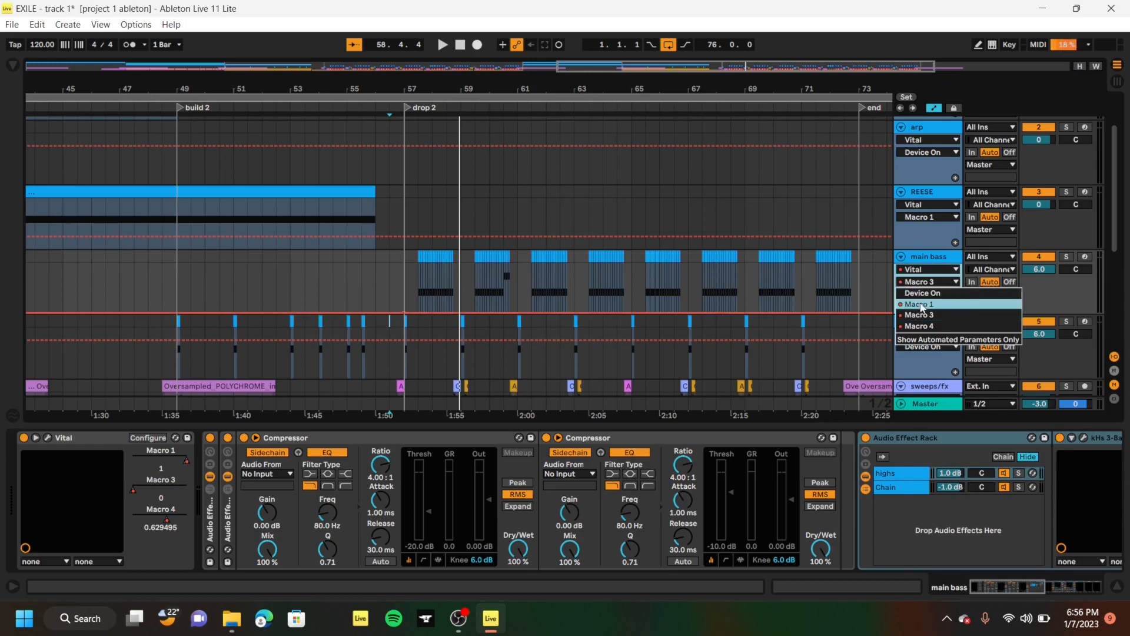
click(923, 304)
click(914, 282)
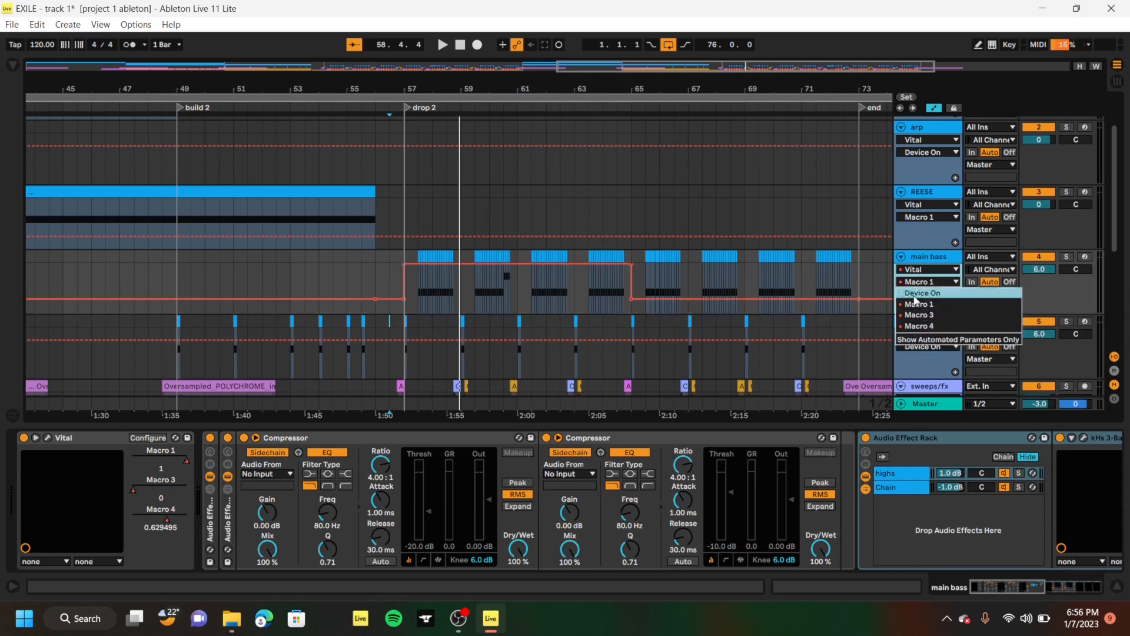
click(921, 328)
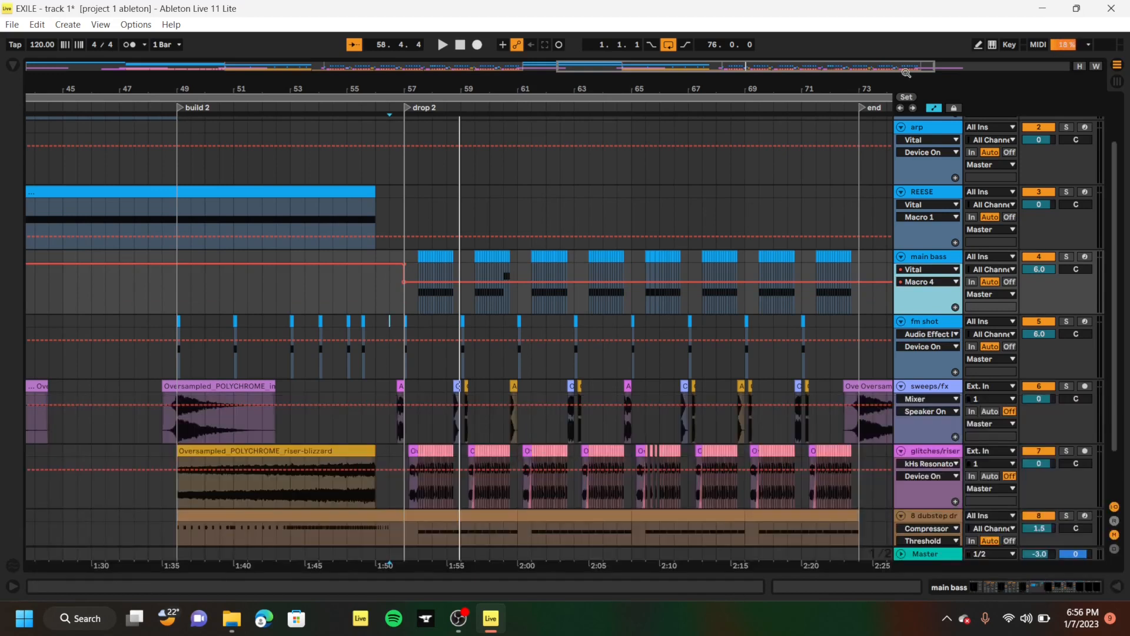
Hide the automation lanes and play drop 2 from 57.1.3 with only the glitches/riser and sweeps/fx tracks soloed
click(936, 110)
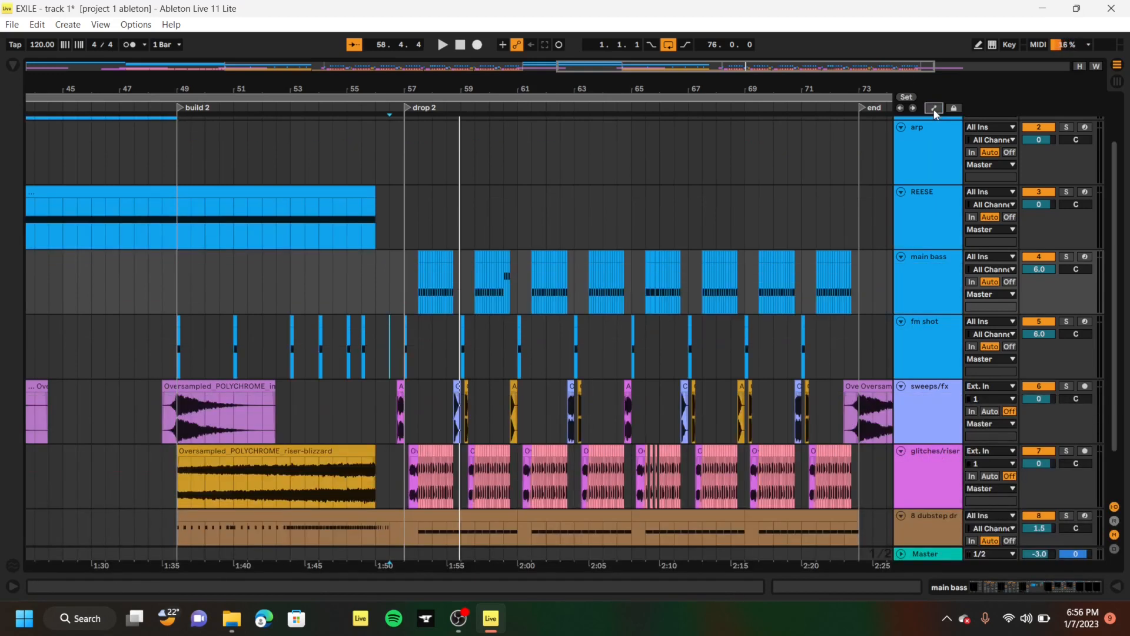
click(410, 485)
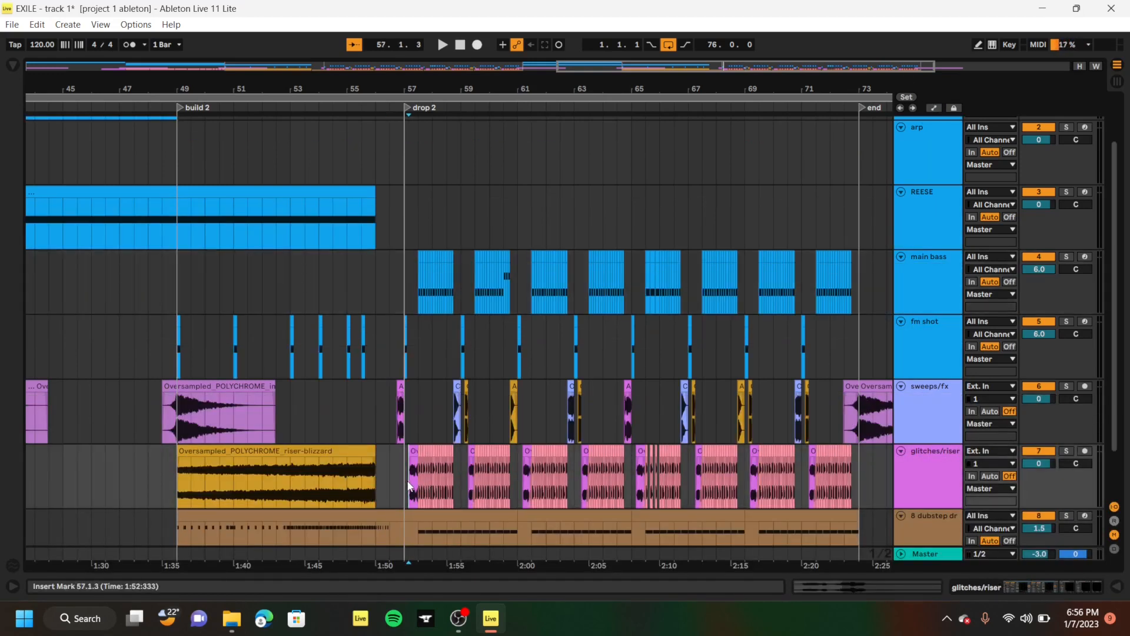
click(1066, 450)
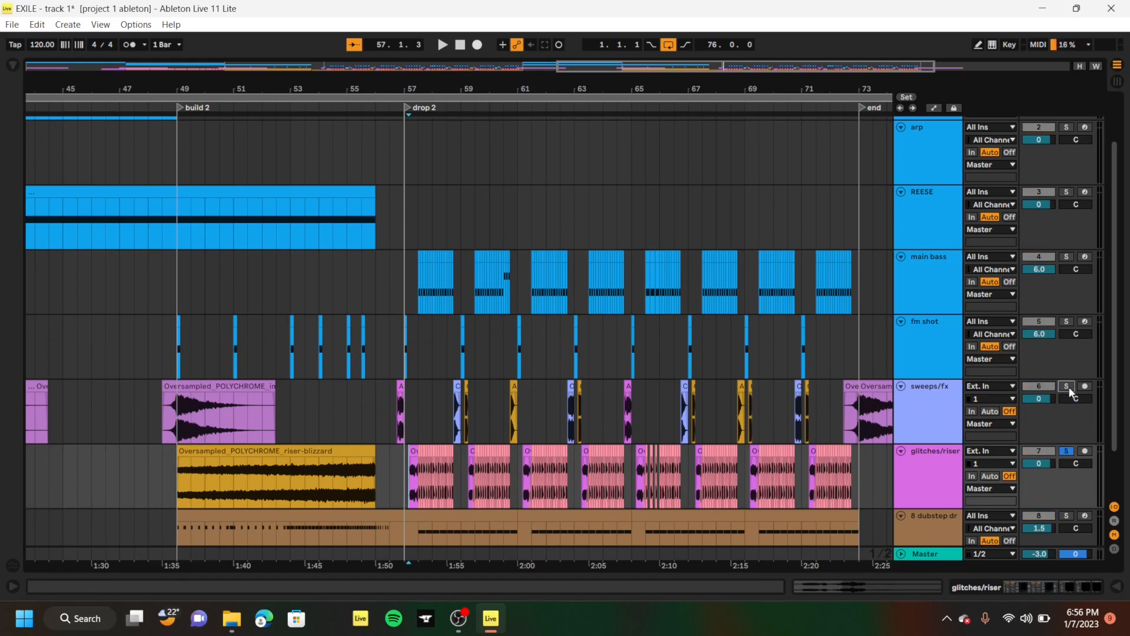
ctrl+click(1068, 388)
key(space)
Examine the soloed glitch and sweep clips up close from 58.4.1, stop playback, and clear the solos with the insert marker at 57.1.1
scroll(485, 454, down, 3)
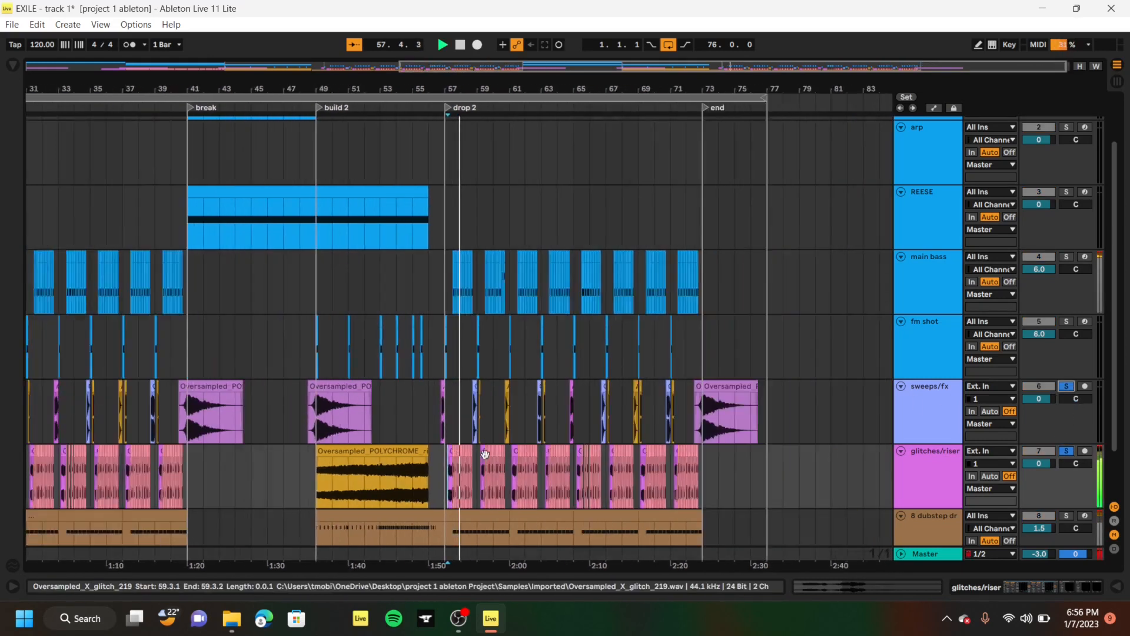
scroll(485, 454, up, 6)
right_click(485, 454)
click(478, 465)
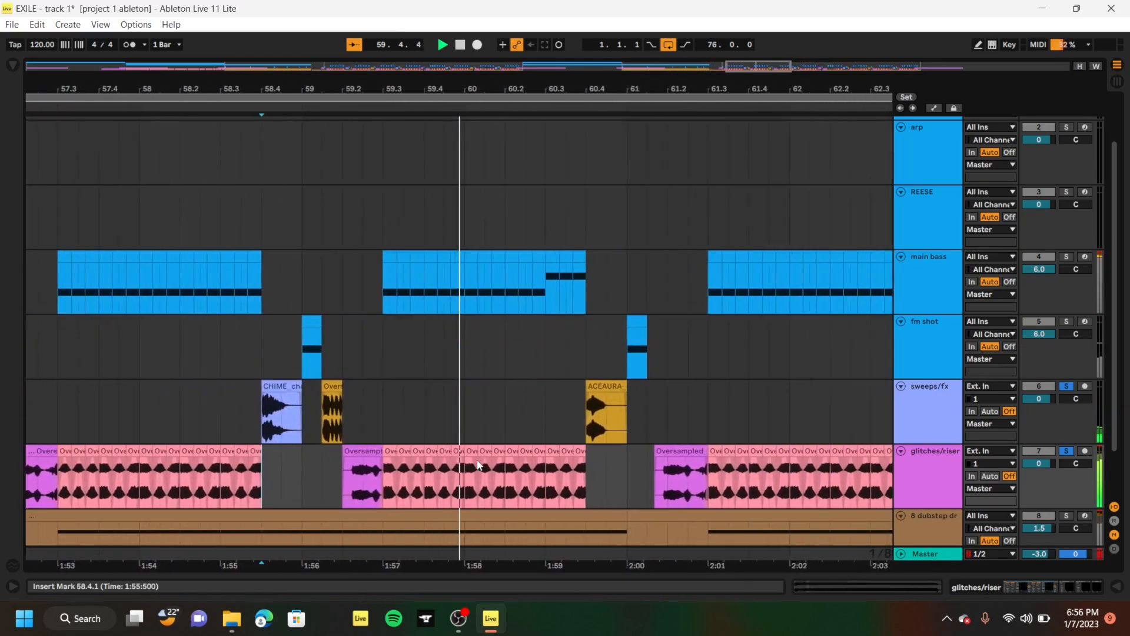
scroll(478, 464, down, 10)
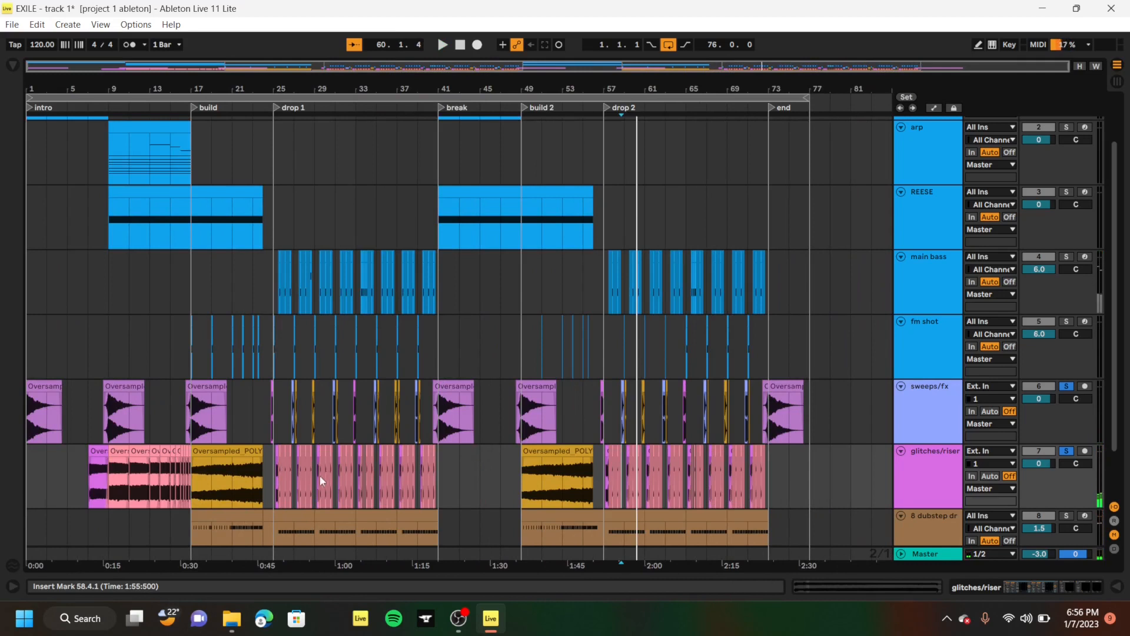
key(space)
click(608, 293)
click(603, 294)
click(1066, 388)
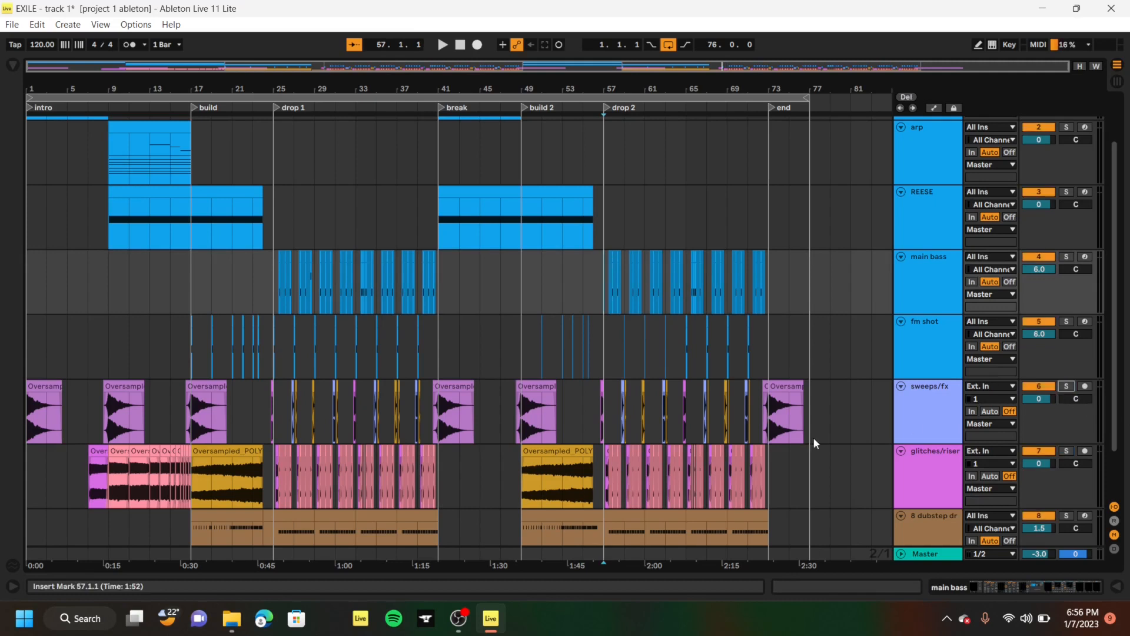
Play the ending from 72.2.4 twice with all tracks active, looking over the whole arrangement between passes
click(766, 420)
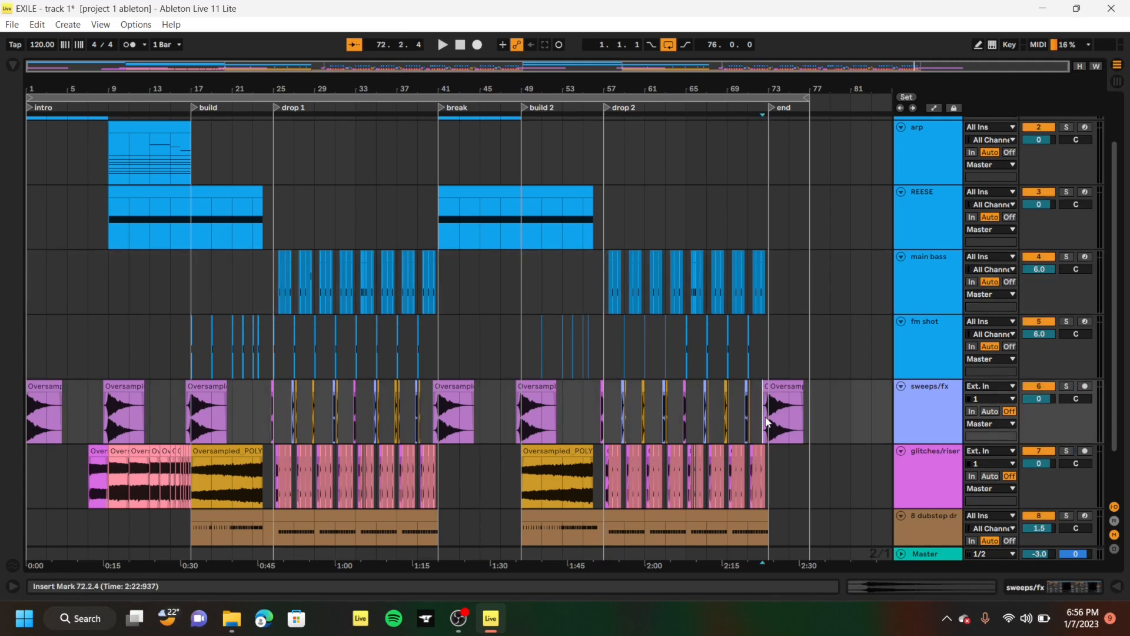
key(space)
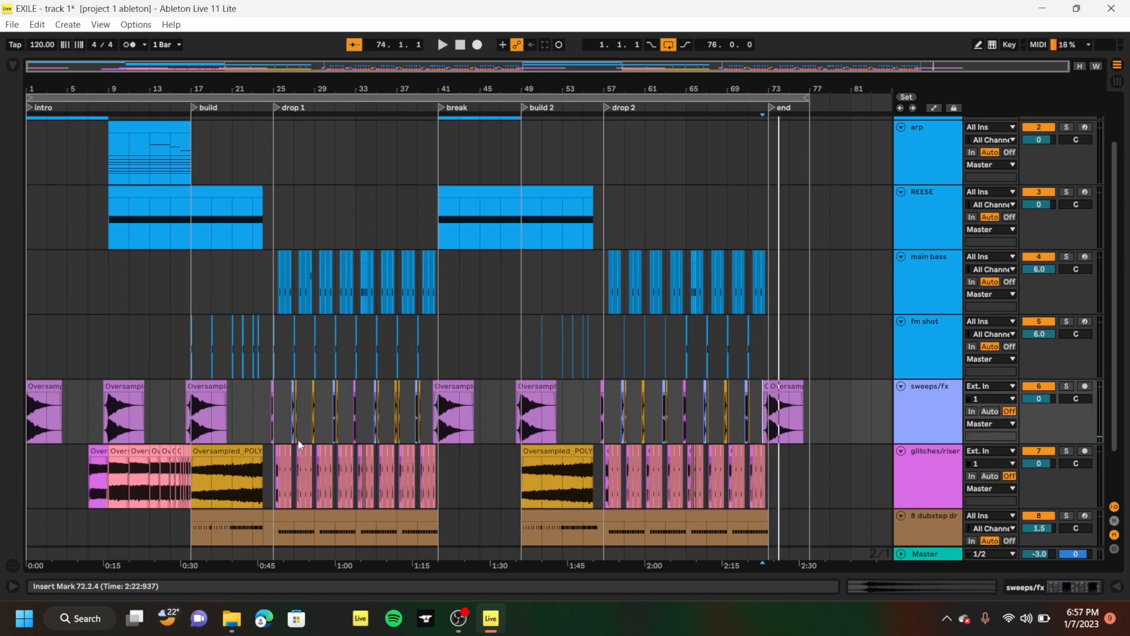
scroll(354, 447, down, 1)
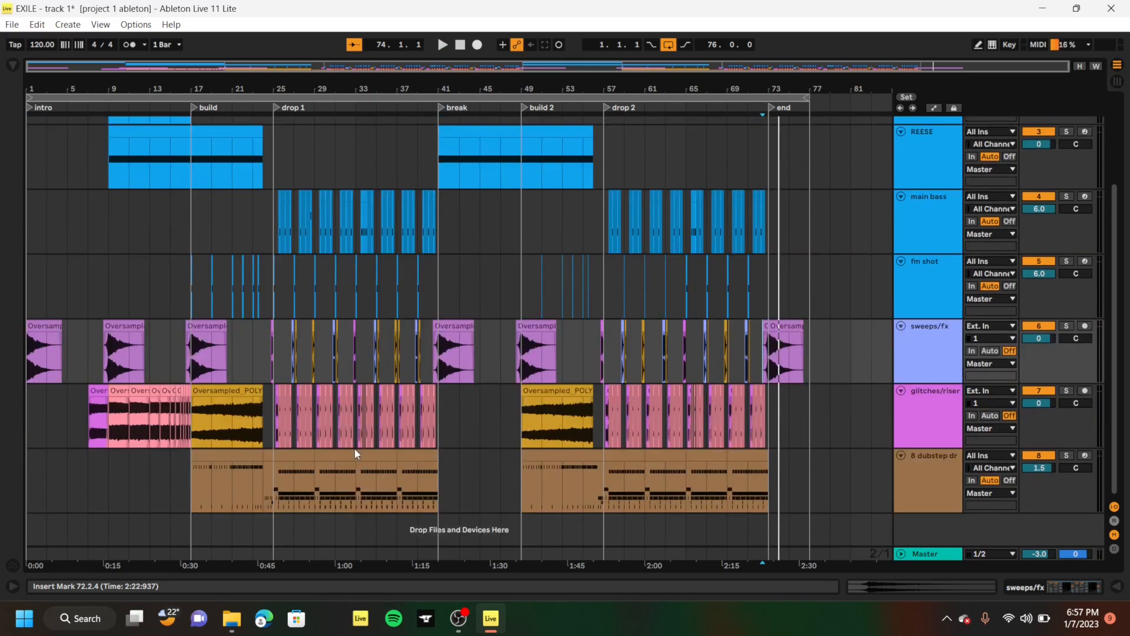
scroll(355, 447, up, 2)
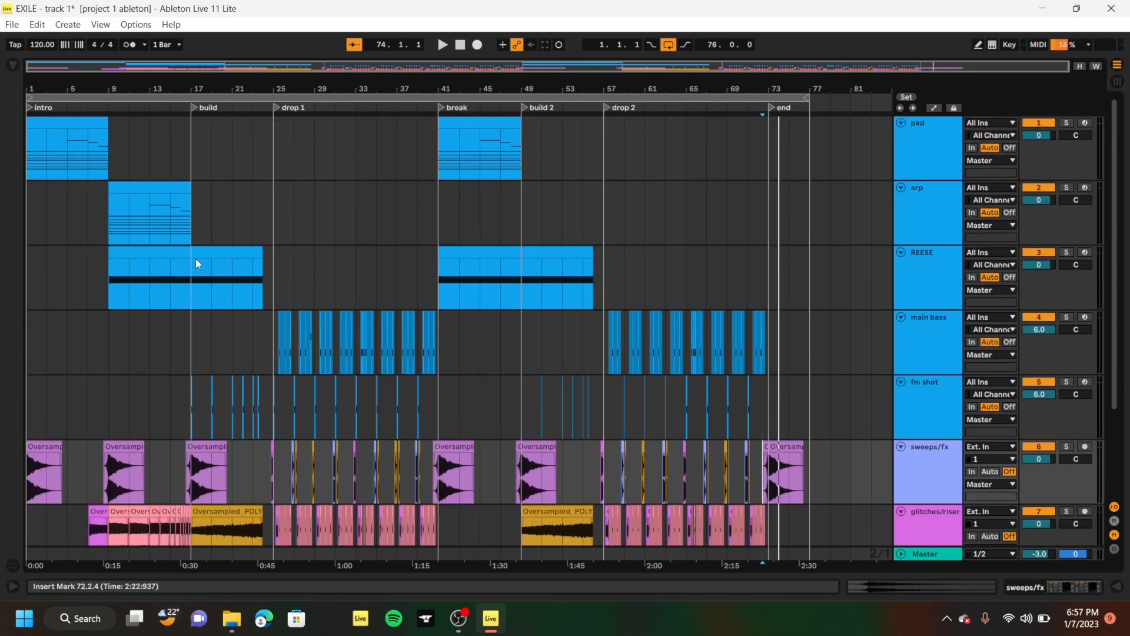
key(space)
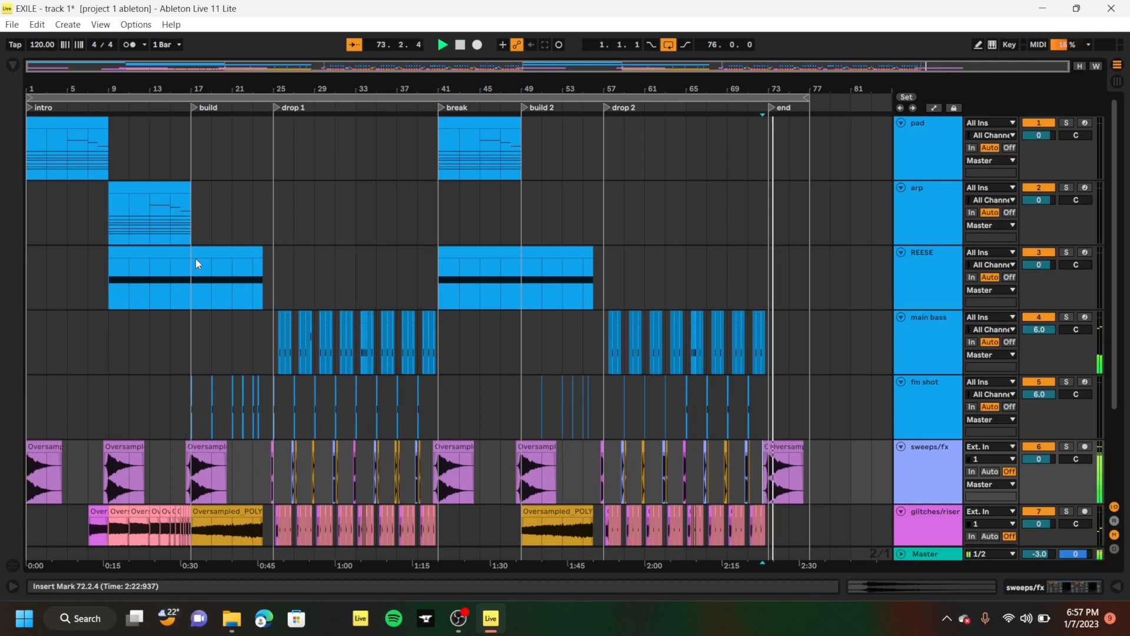
key(space)
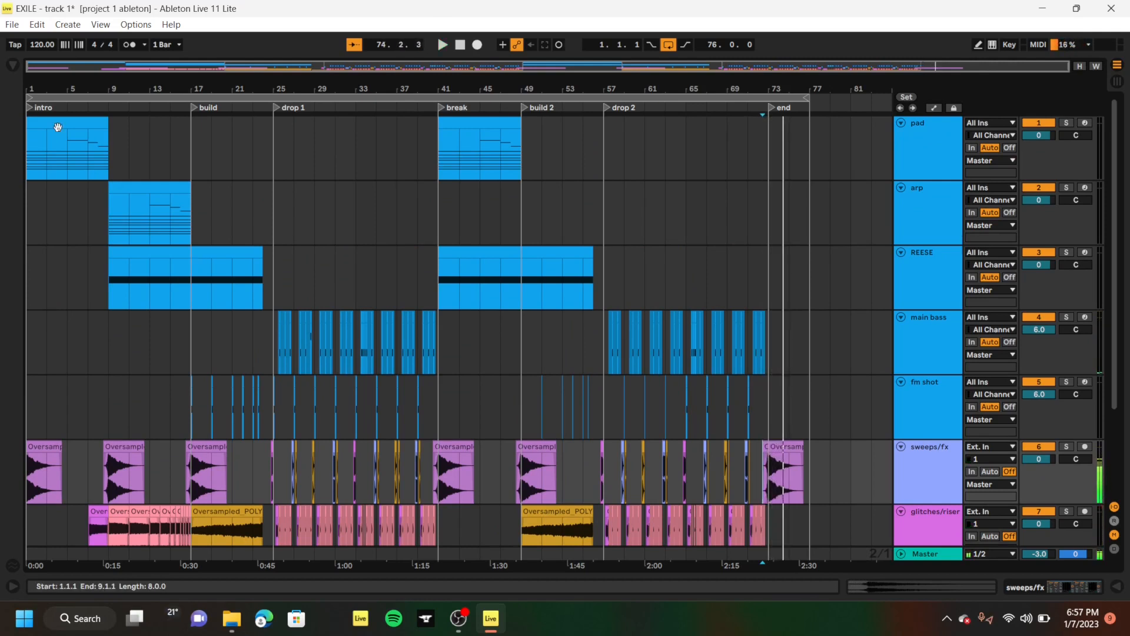
Open the recent set "abomonation - hybrid trap", saving the changes to EXILE - track 1, and fit the full arrangement in view
click(13, 24)
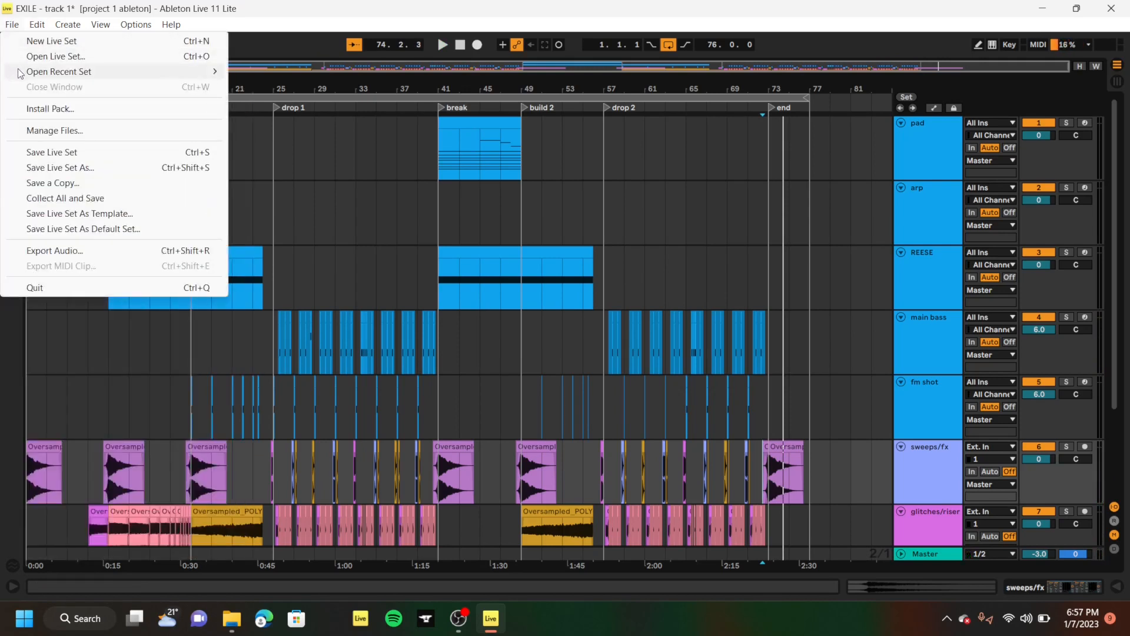
mouse_move(20, 73)
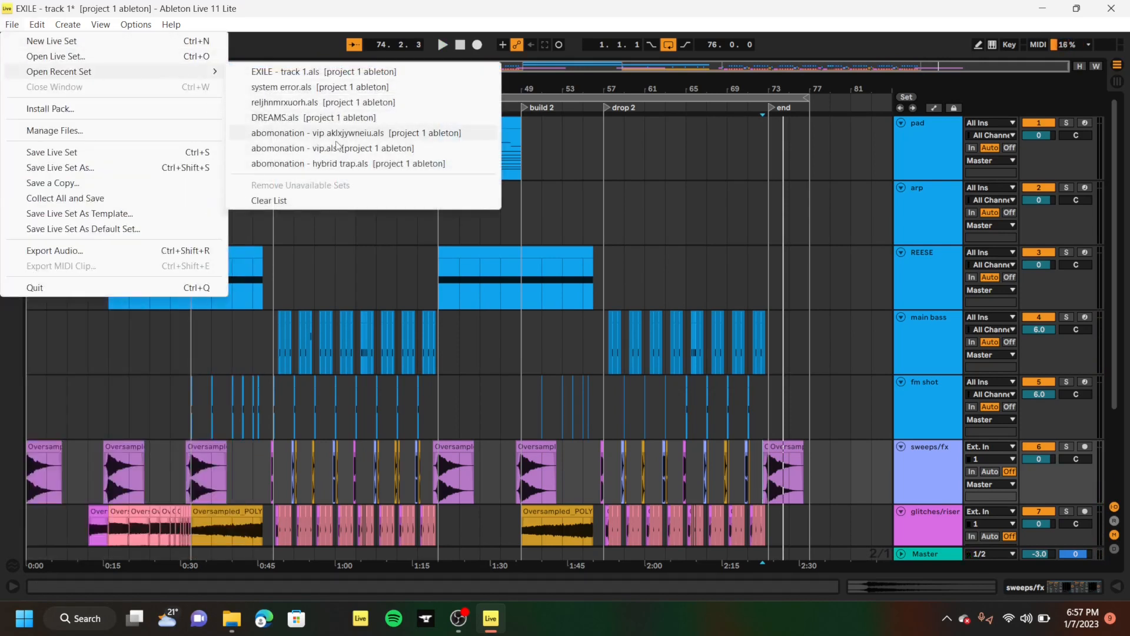
click(353, 168)
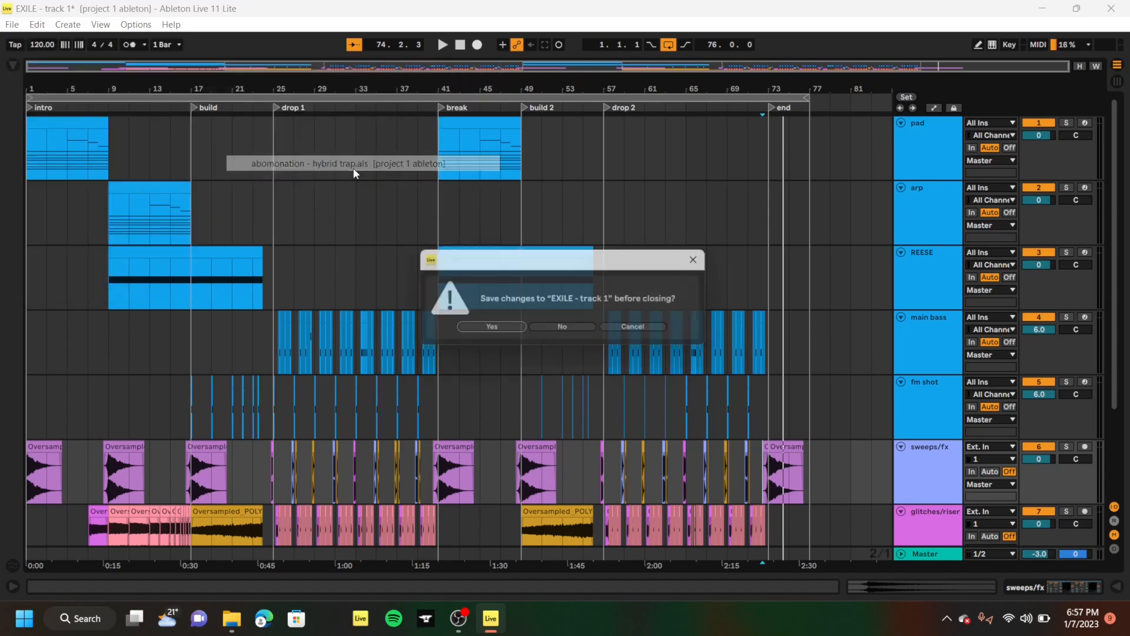
click(489, 330)
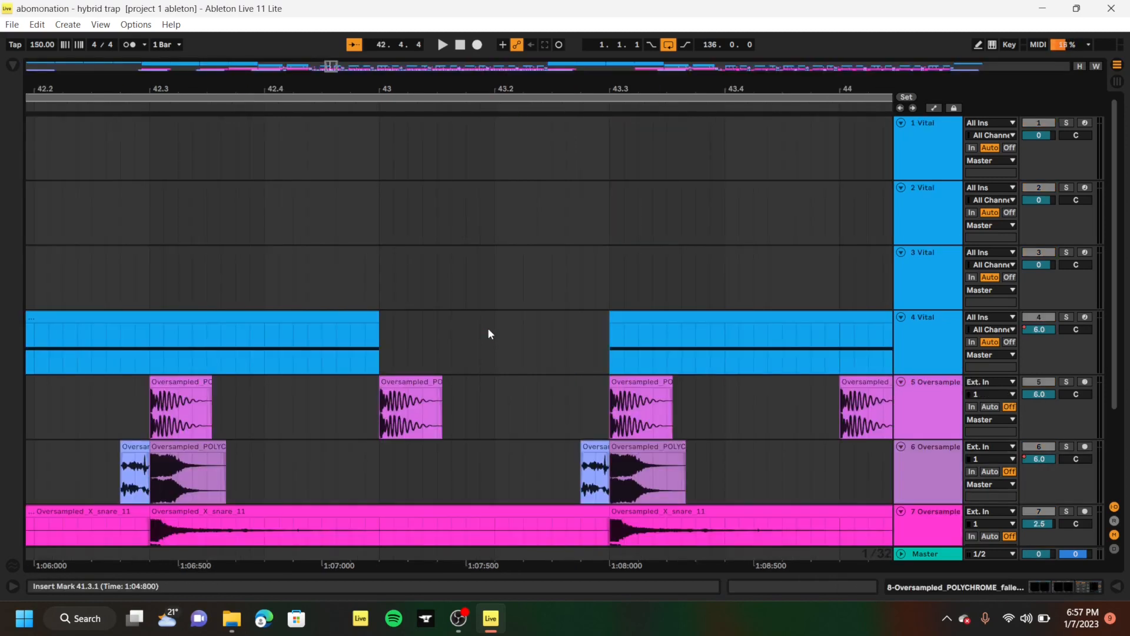
key(w)
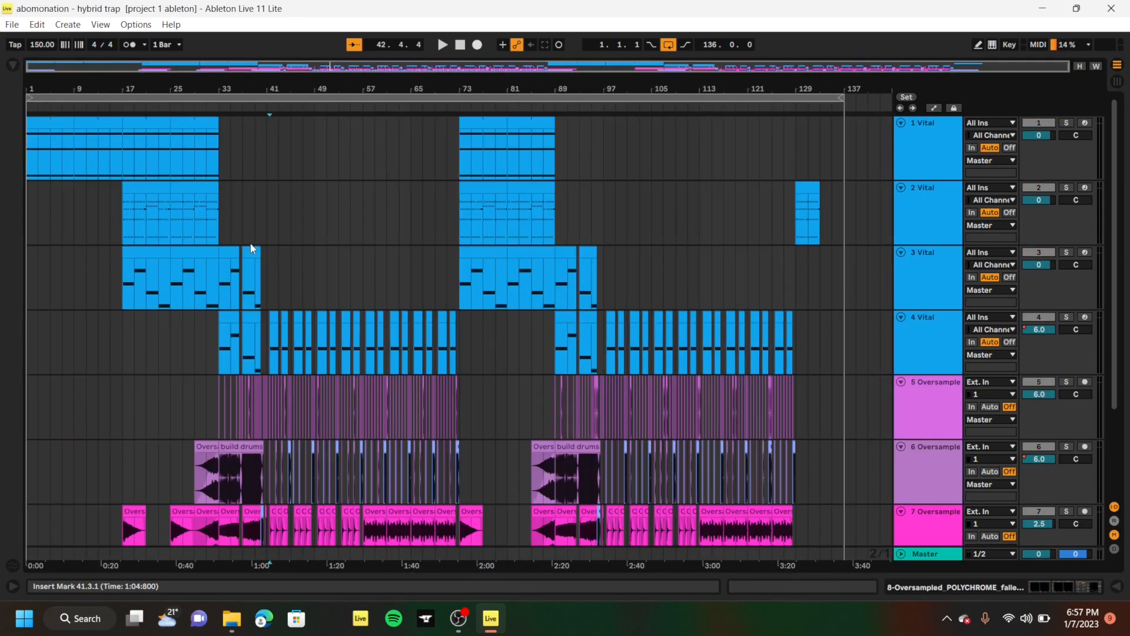
Look over all tracks of the arrangement and play its opening briefly from 1.1.1
click(31, 161)
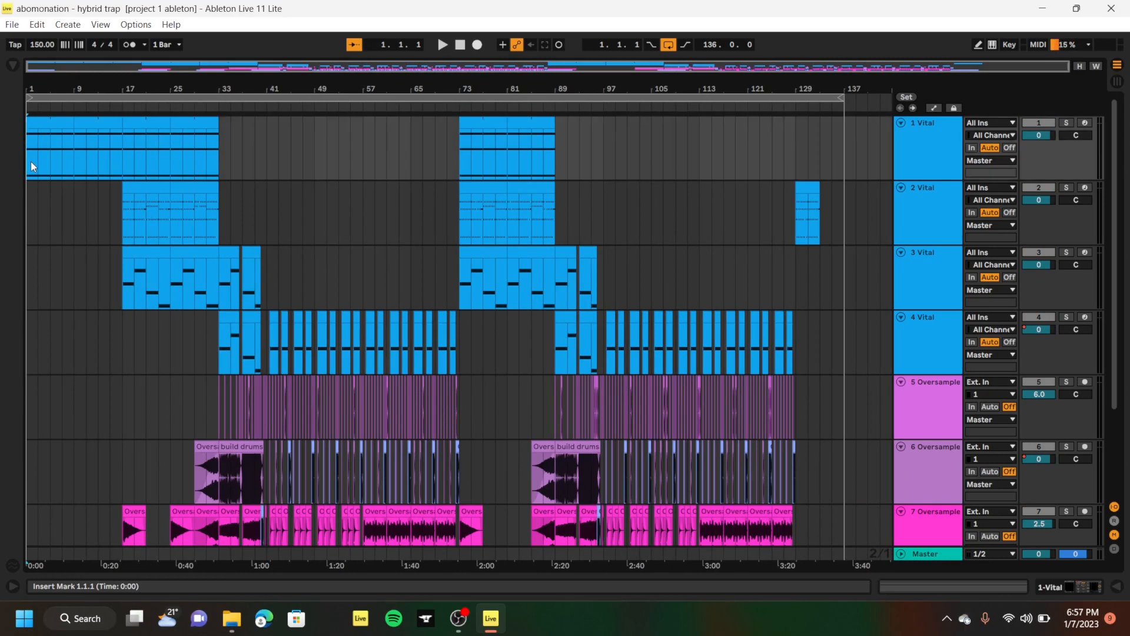
scroll(31, 162, down, 4)
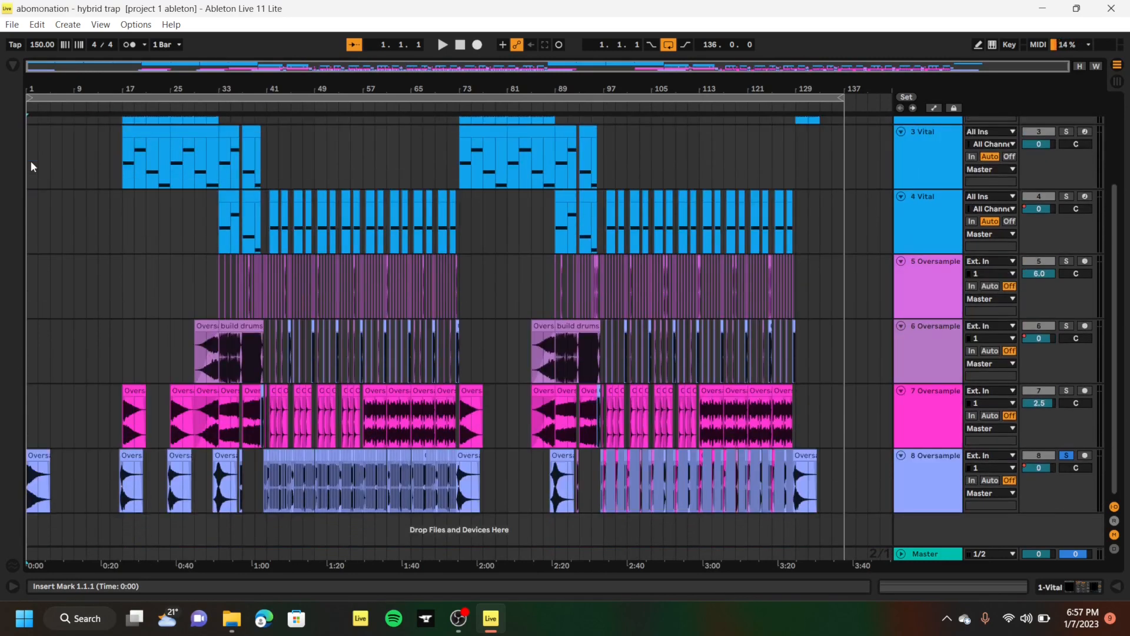
scroll(125, 333, up, 4)
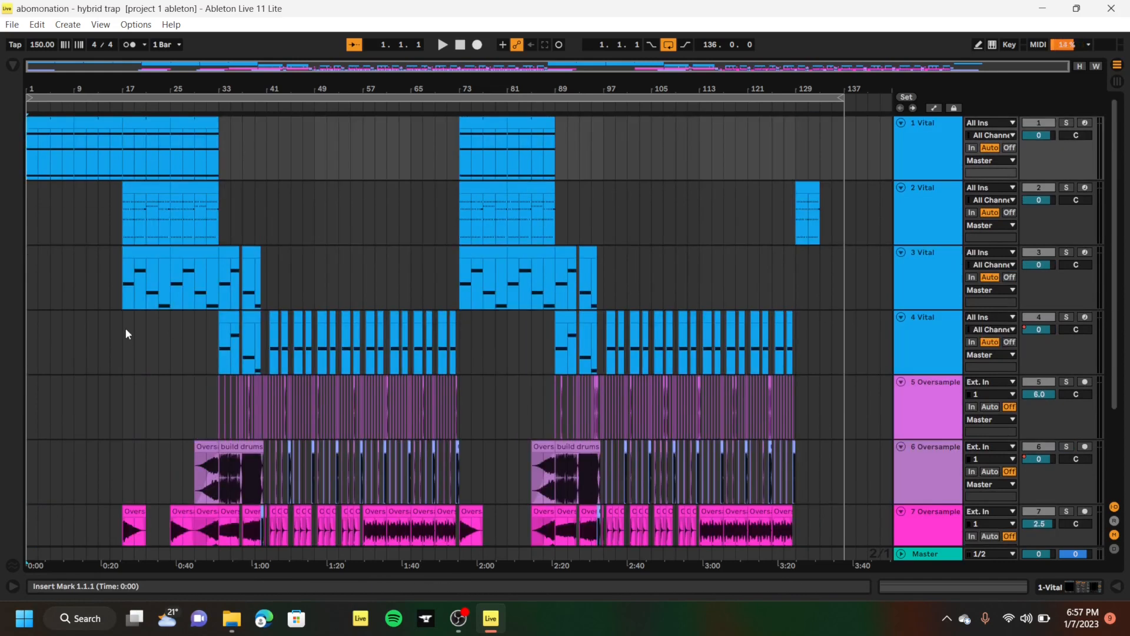
scroll(108, 362, down, 4)
scroll(109, 362, up, 4)
key(space)
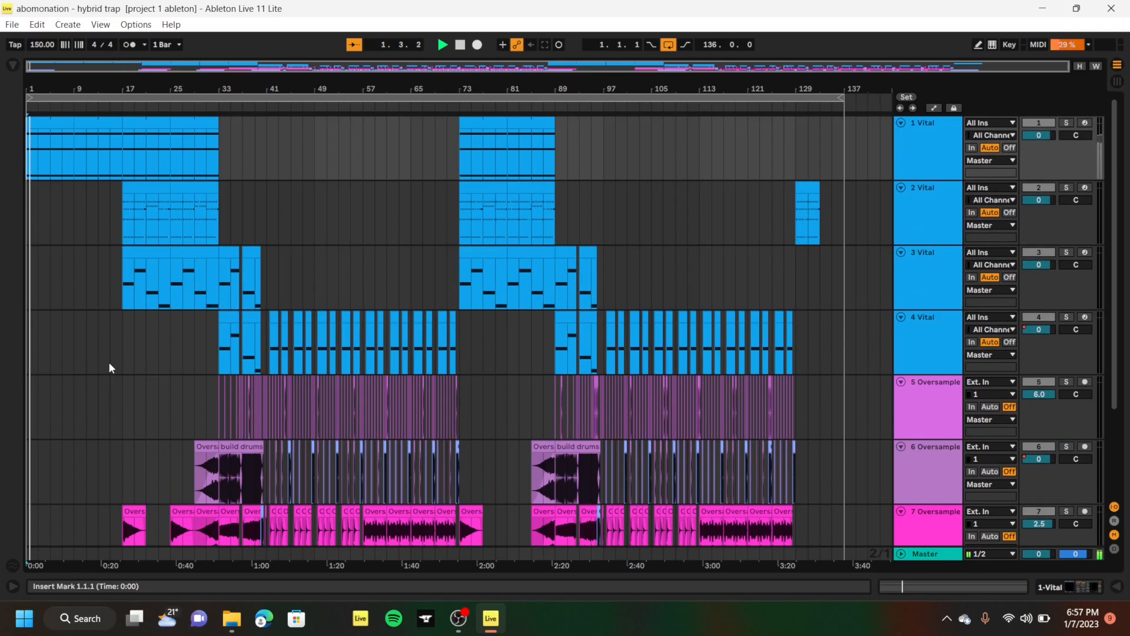
key(space)
Clear the solo on track 8 Oversample and play the full intro from 1.1.1 up to bar 33
scroll(108, 362, down, 4)
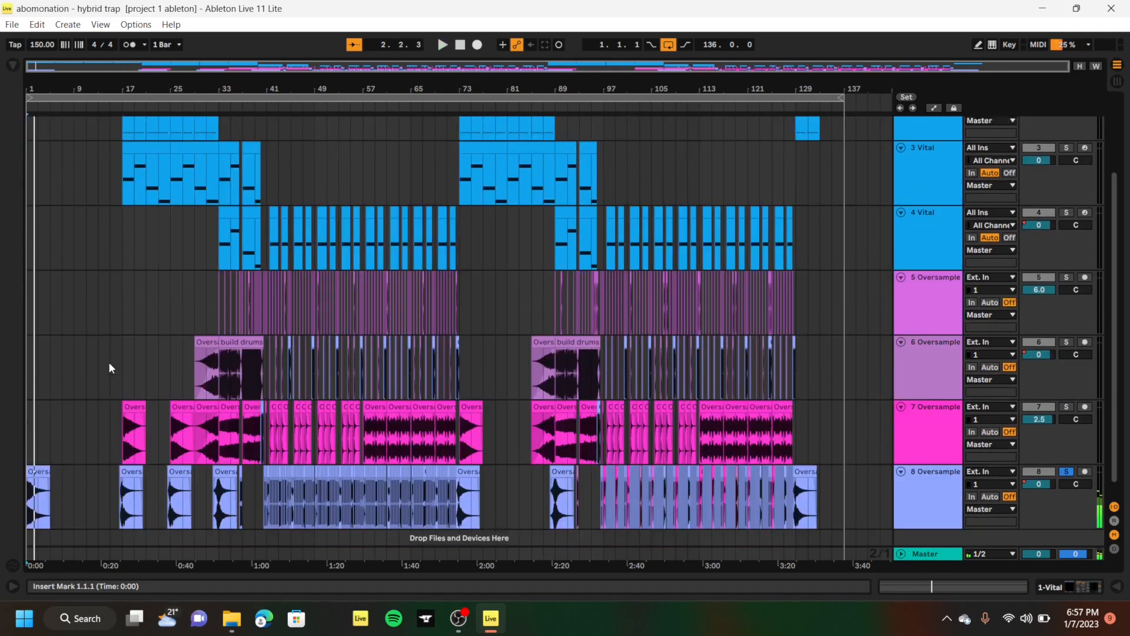
click(1066, 455)
scroll(506, 368, up, 4)
key(space)
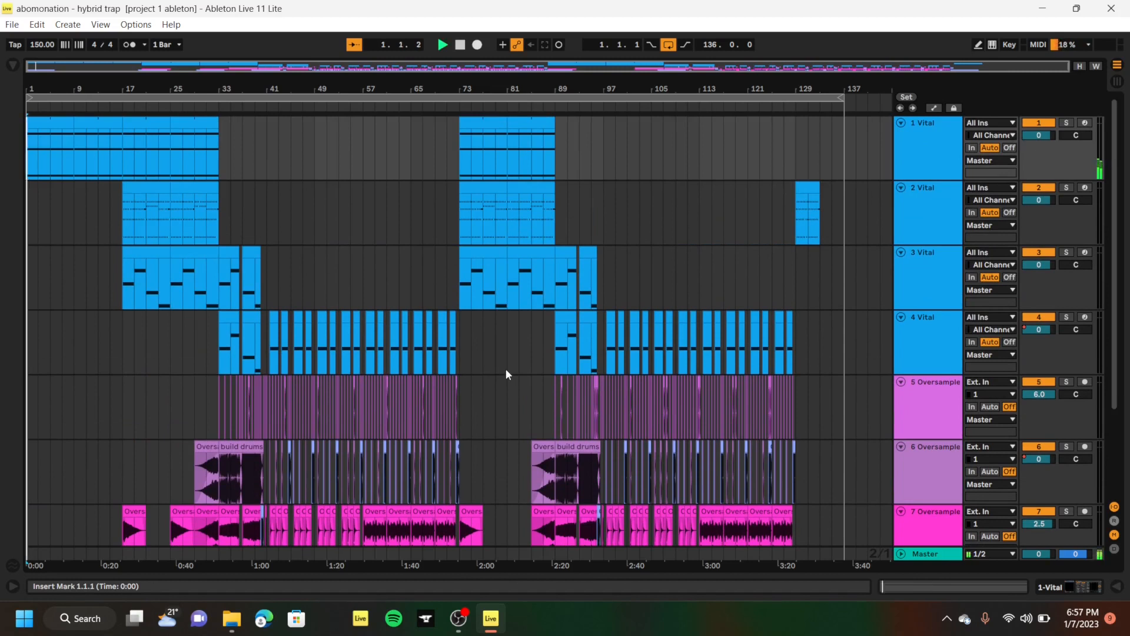
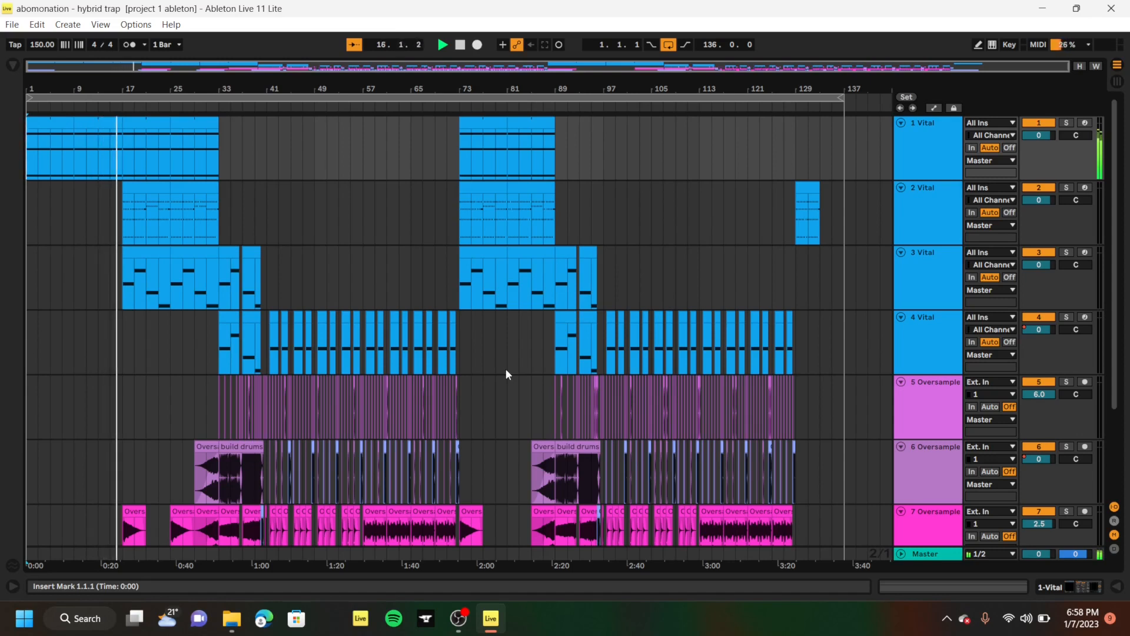
scroll(317, 300, down, 1)
scroll(316, 296, down, 5)
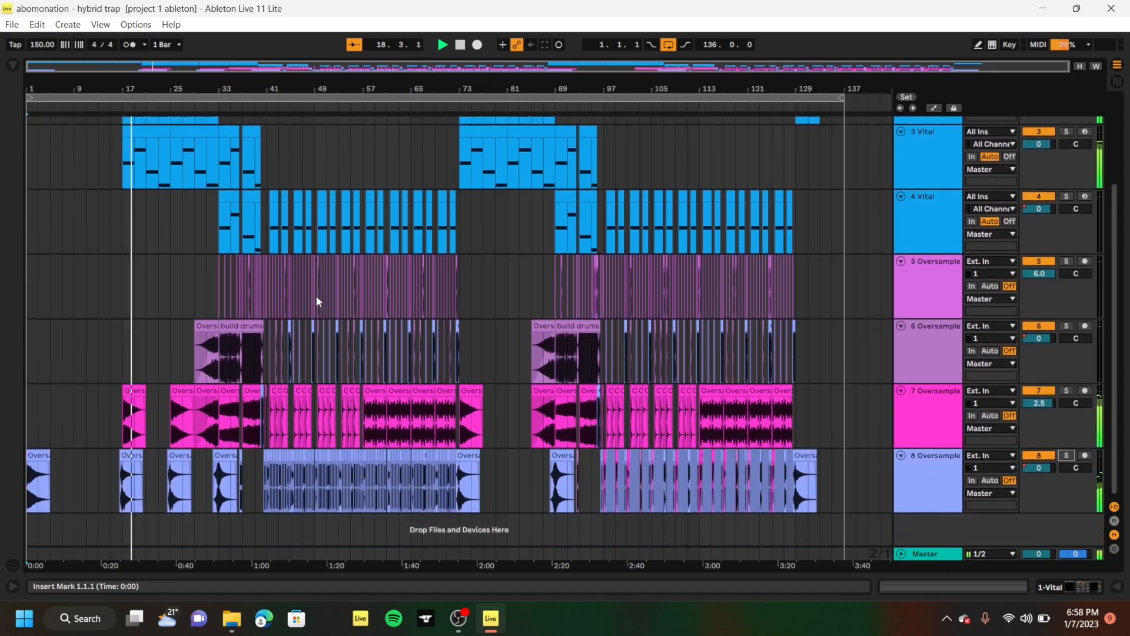
scroll(316, 296, up, 2)
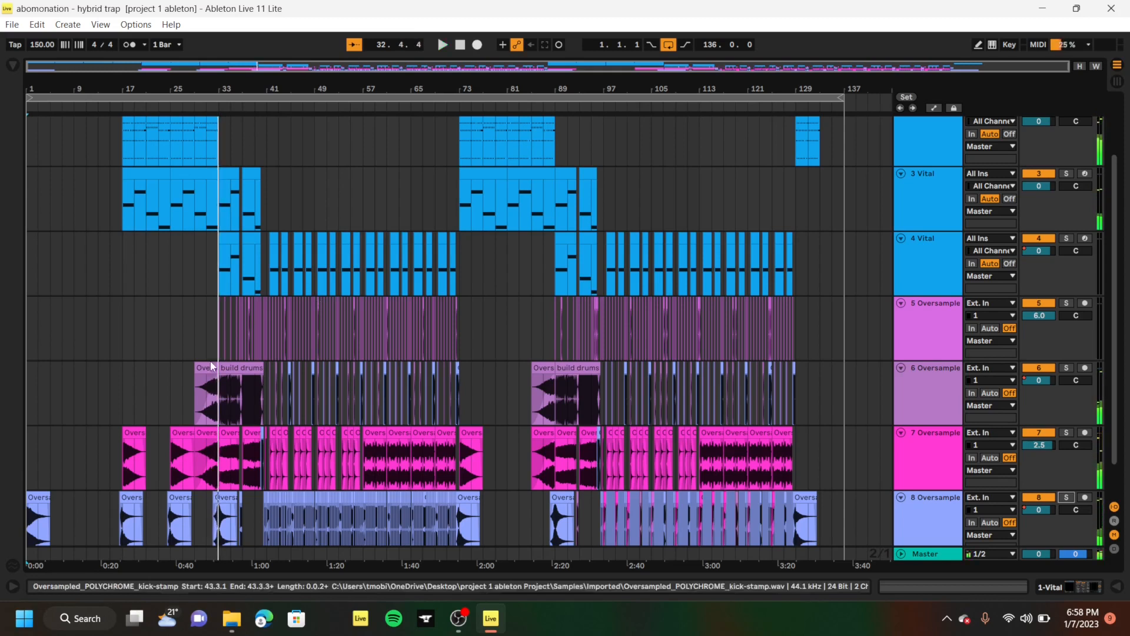
scroll(140, 411, down, 2)
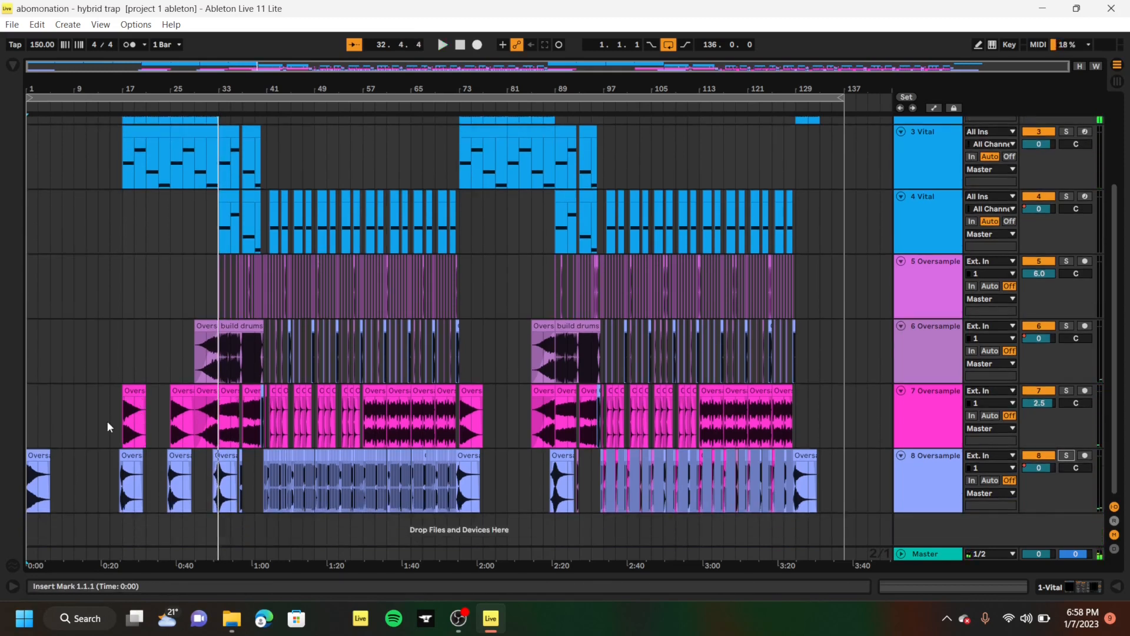
Open the first clip on the 1 Vital track in an enlarged note editor, examine its notes, and return to the arrangement
scroll(107, 422, up, 5)
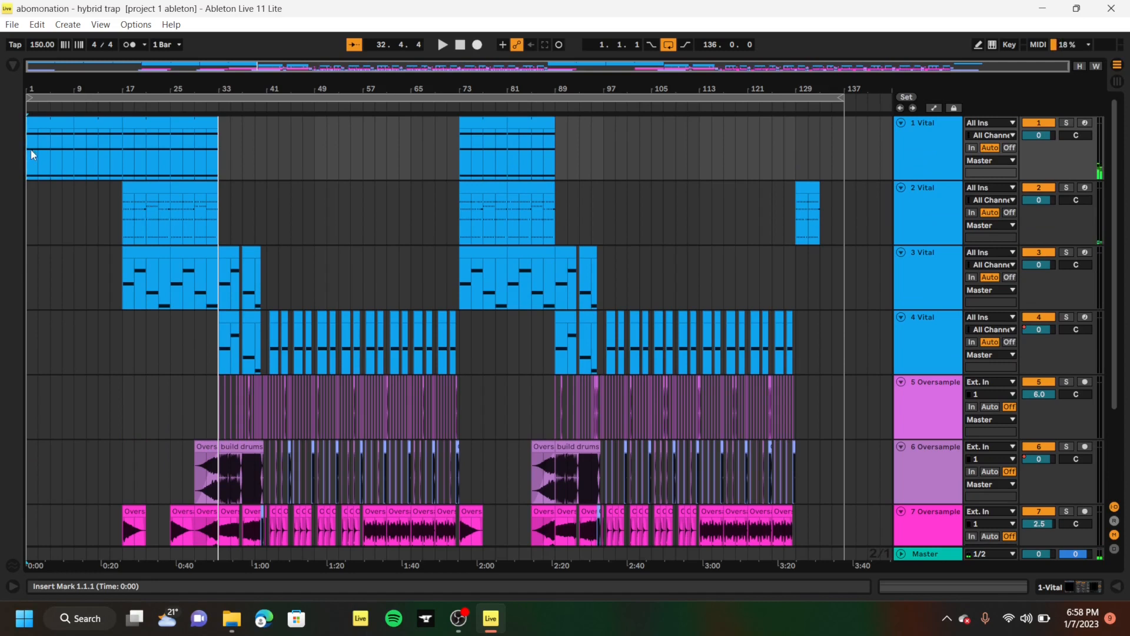
click(49, 122)
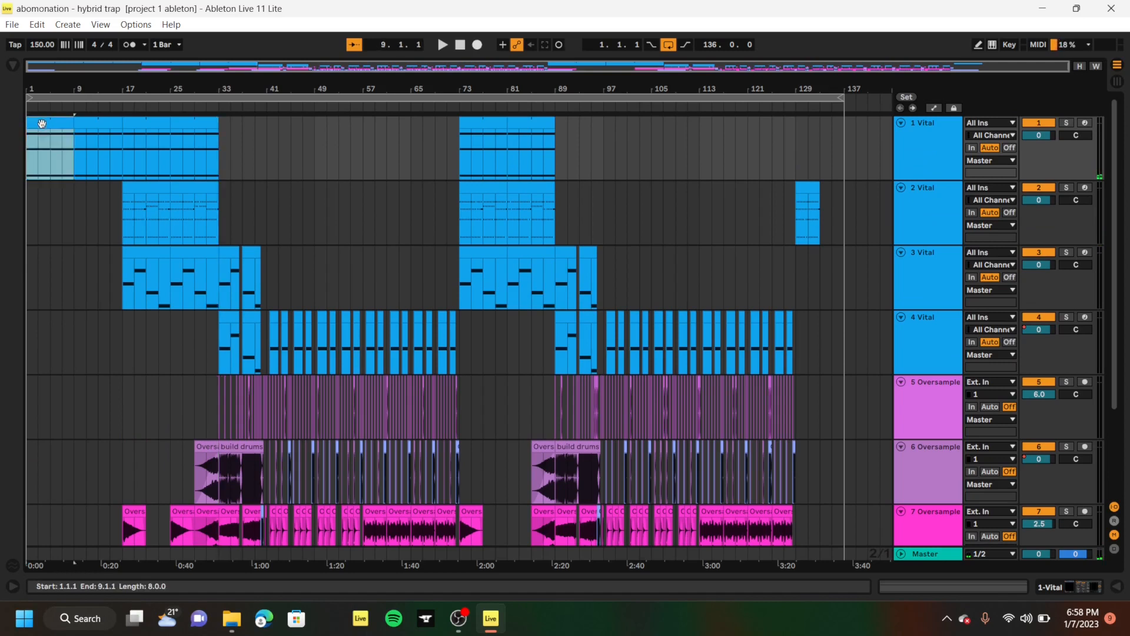
double_click(49, 122)
drag(399, 425, 418, 138)
drag(286, 309, 258, 515)
click(257, 514)
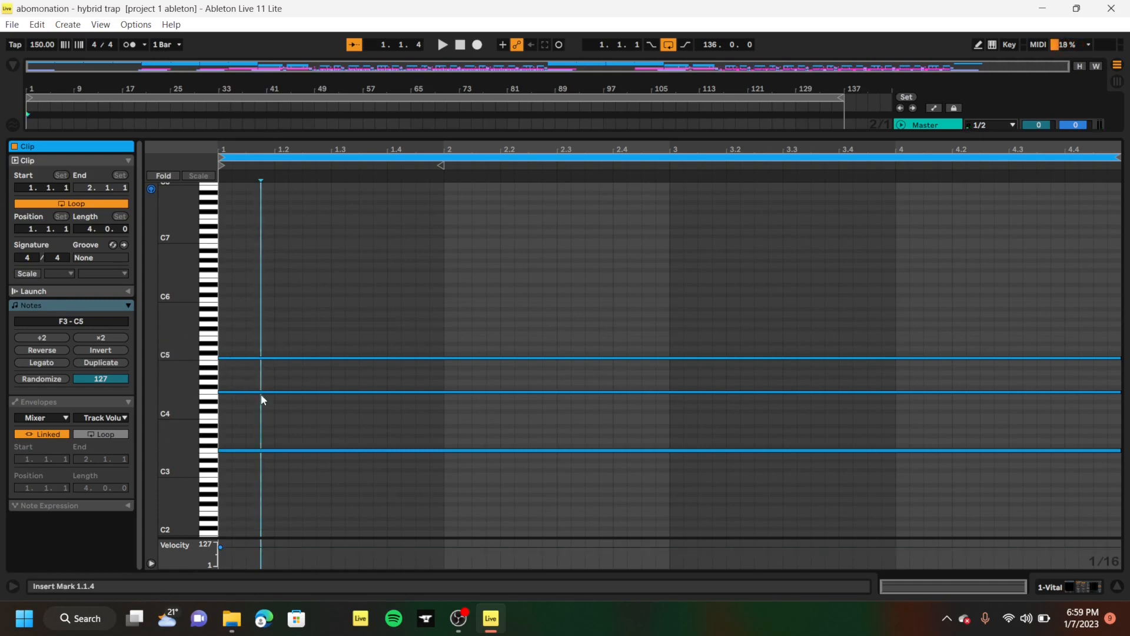
drag(338, 135, 338, 565)
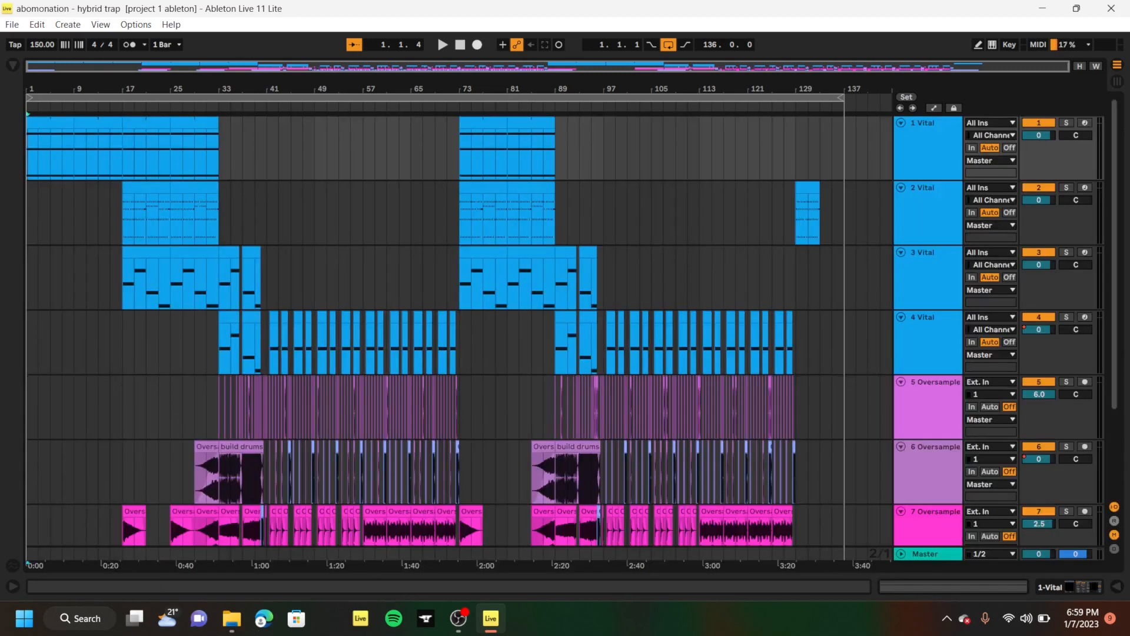
Open the 2 Vital clip at bar 17 in an enlarged note editor and play its arpeggio notes
double_click(142, 187)
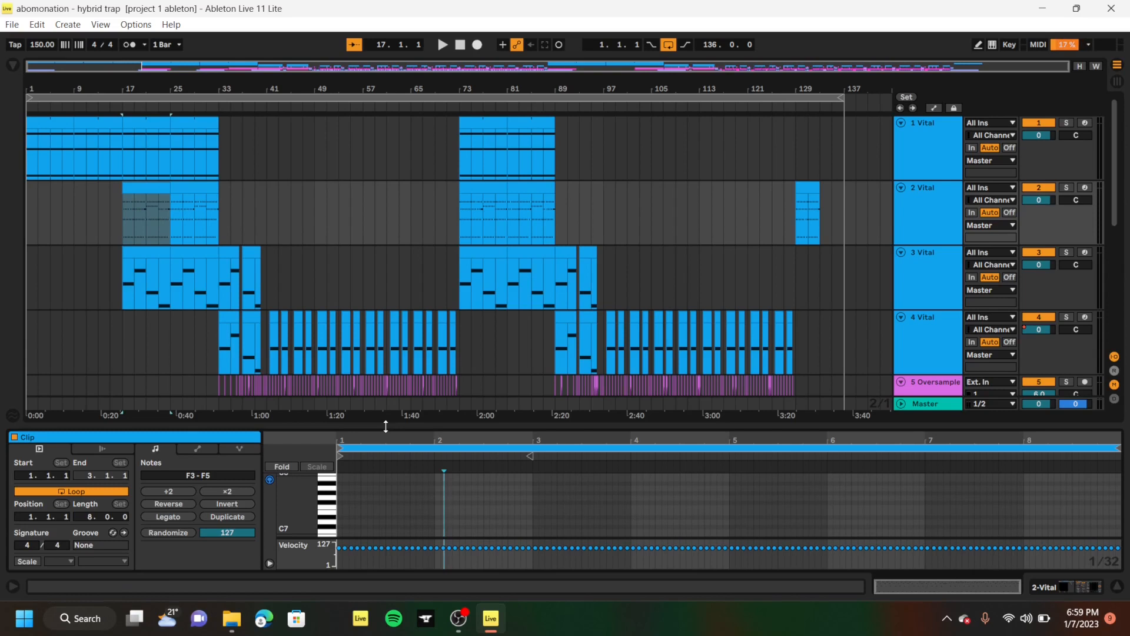
drag(386, 425, 451, 17)
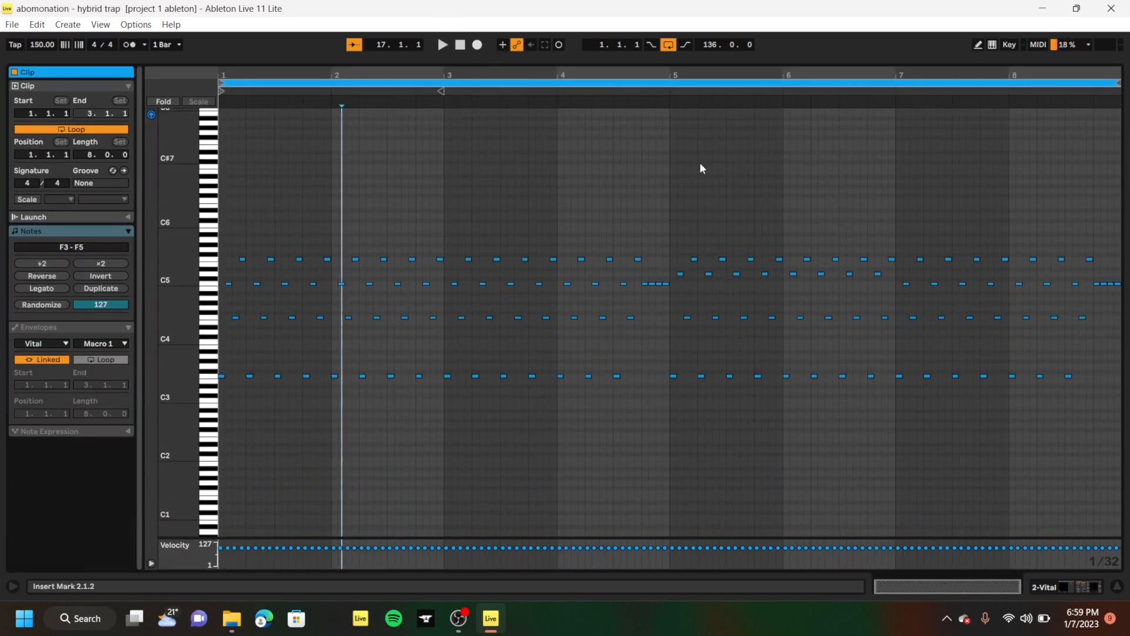
key(space)
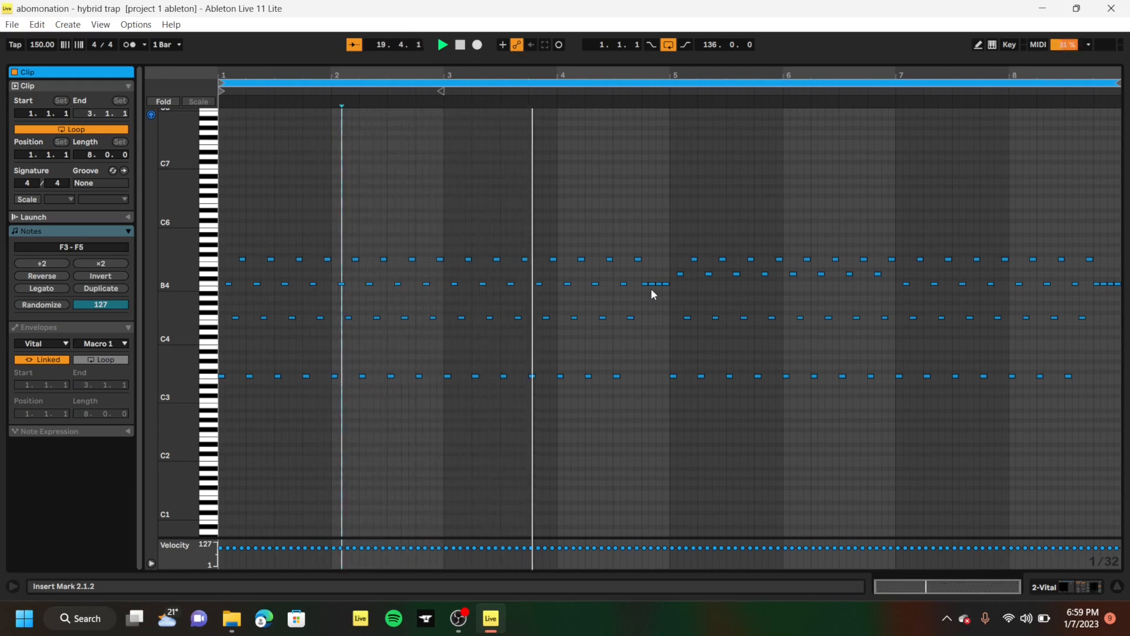
Stop playback, return from the enlarged note editor to the arrangement, and set the playback start at bar 17
key(space)
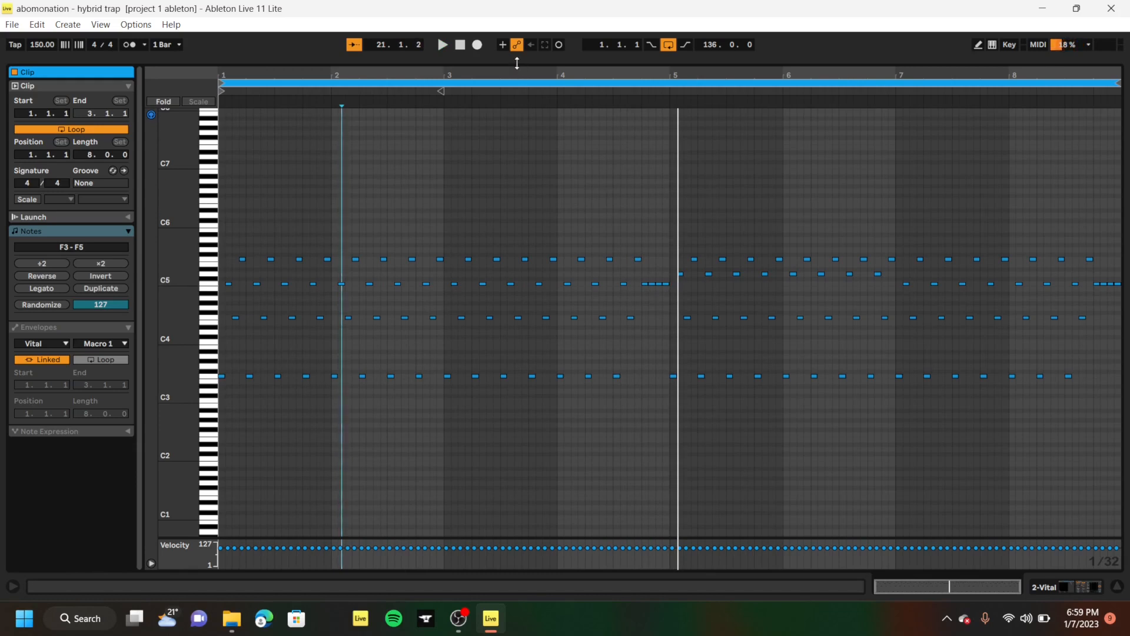
drag(517, 63, 406, 553)
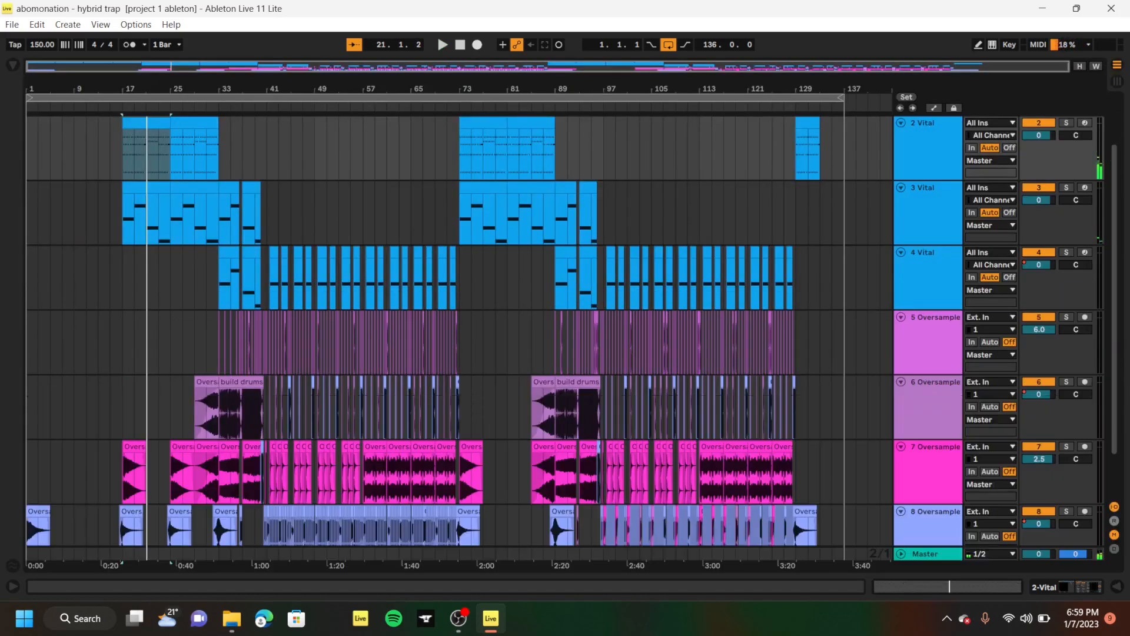
click(125, 165)
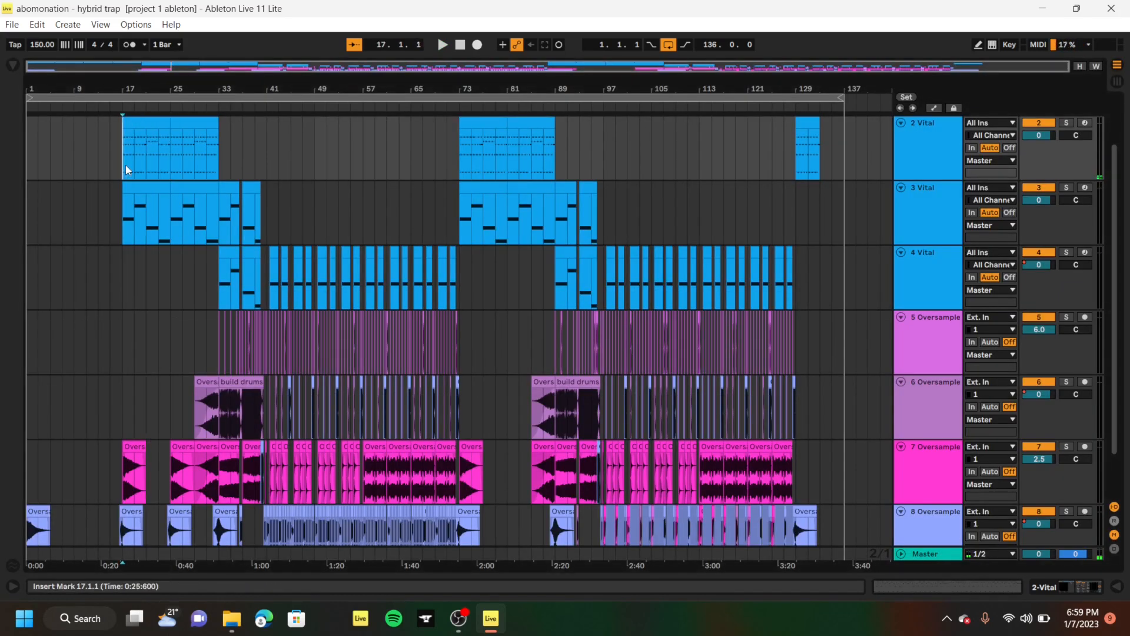
Solo the 2 Vital track, open its Vital synth window, and play the arpeggio sound from bar 17
click(1067, 124)
scroll(684, 315, up, 2)
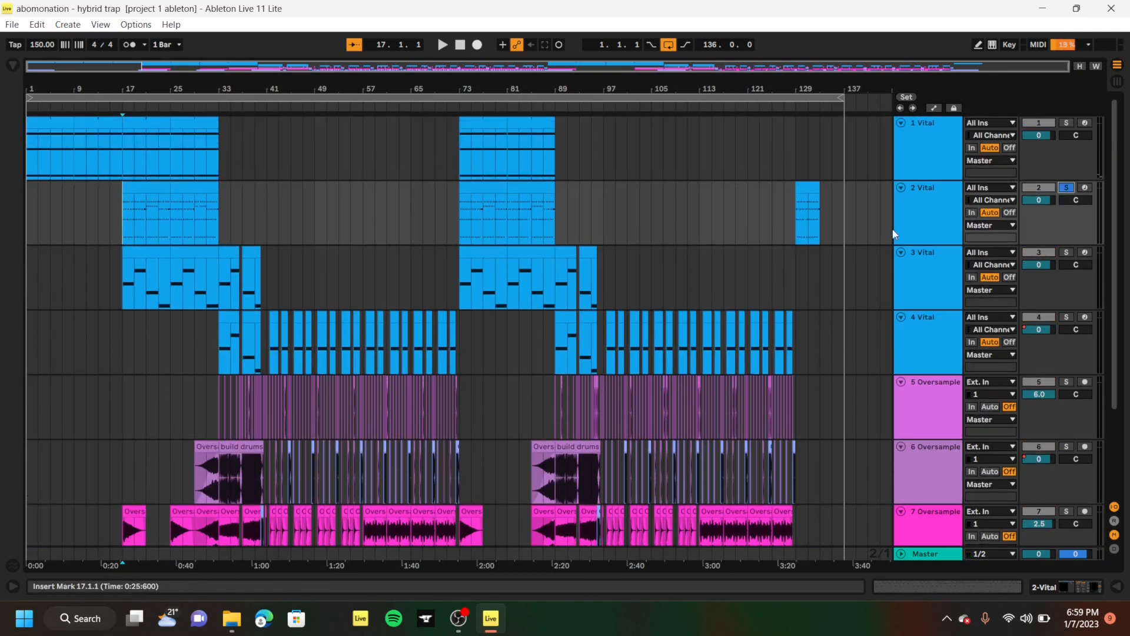
double_click(914, 219)
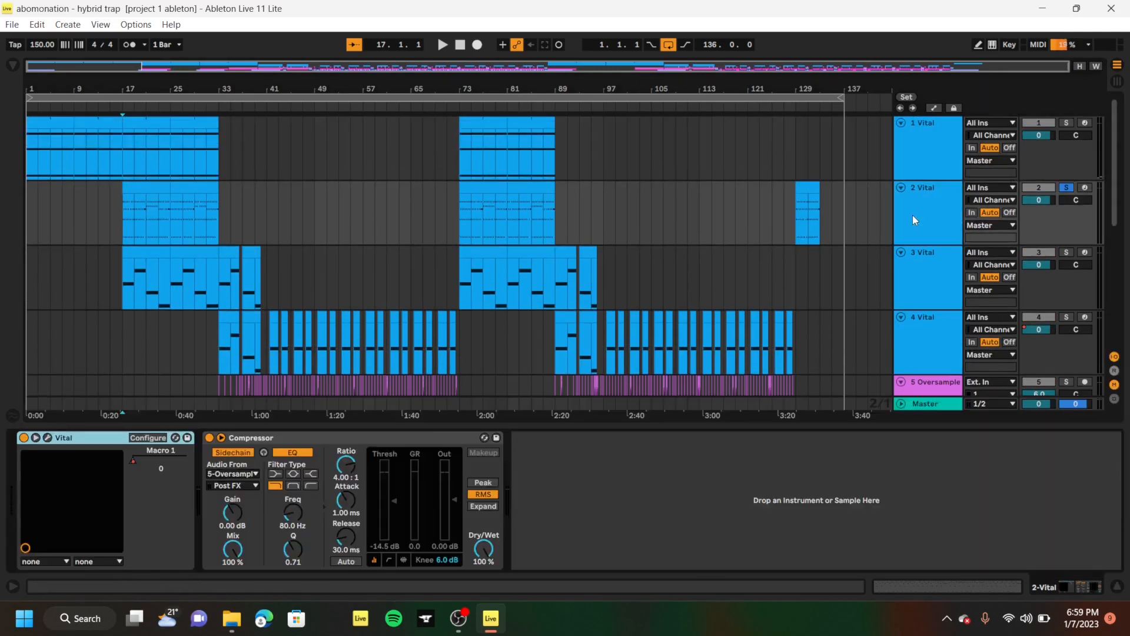
click(48, 437)
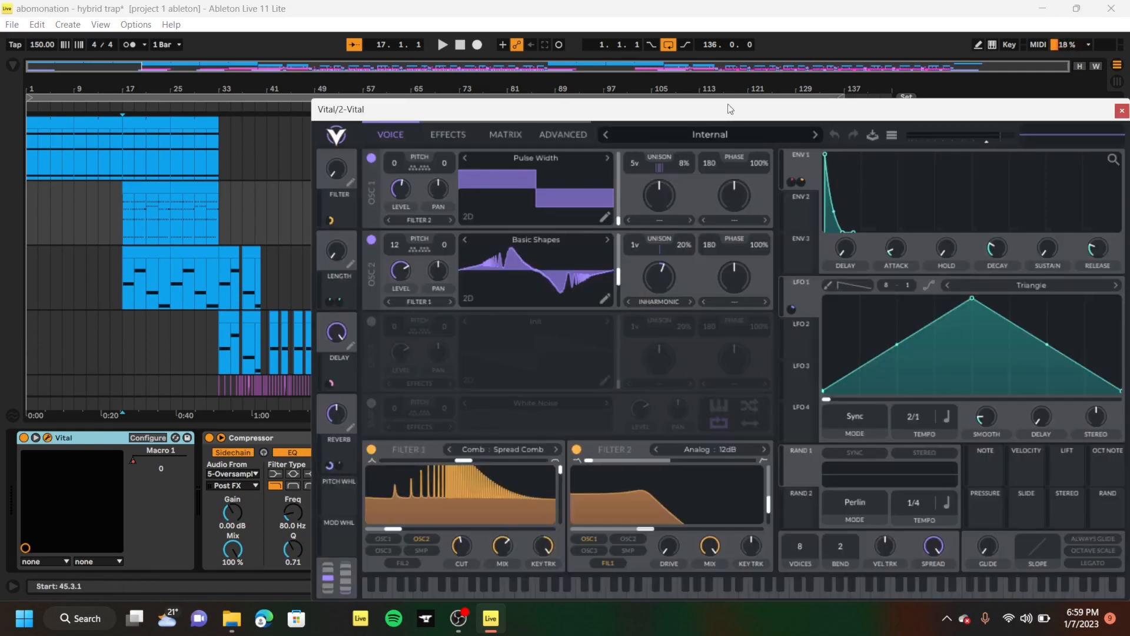
drag(730, 109, 569, 29)
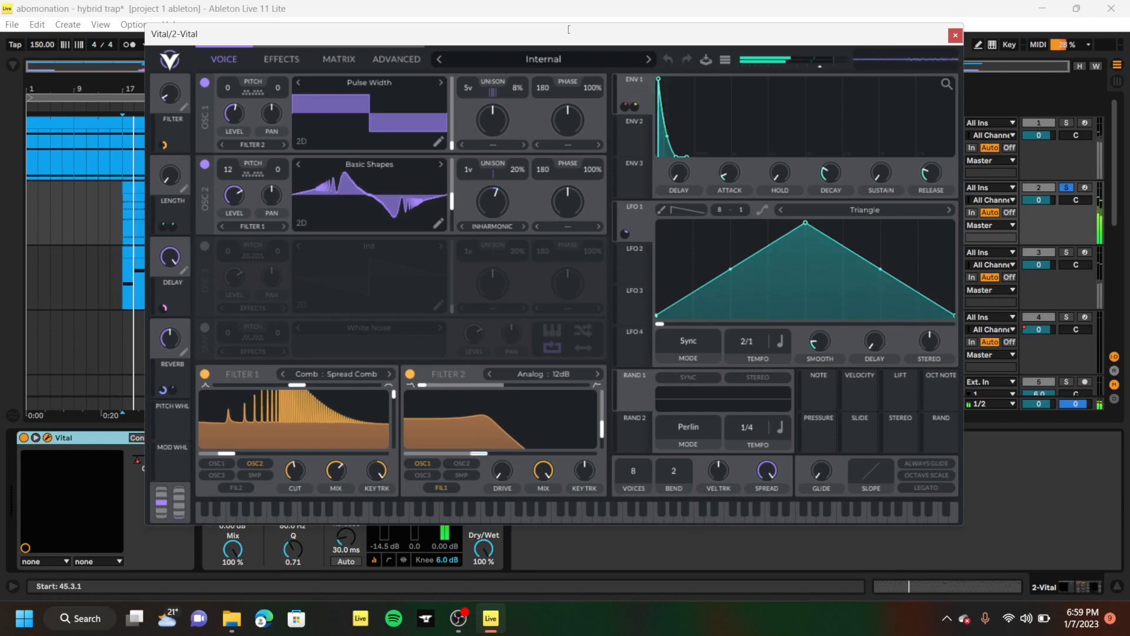
Examine the 2 Vital synth's pages and its preset in the preset browser, then close the synth and clear the track's solo
click(281, 57)
click(234, 63)
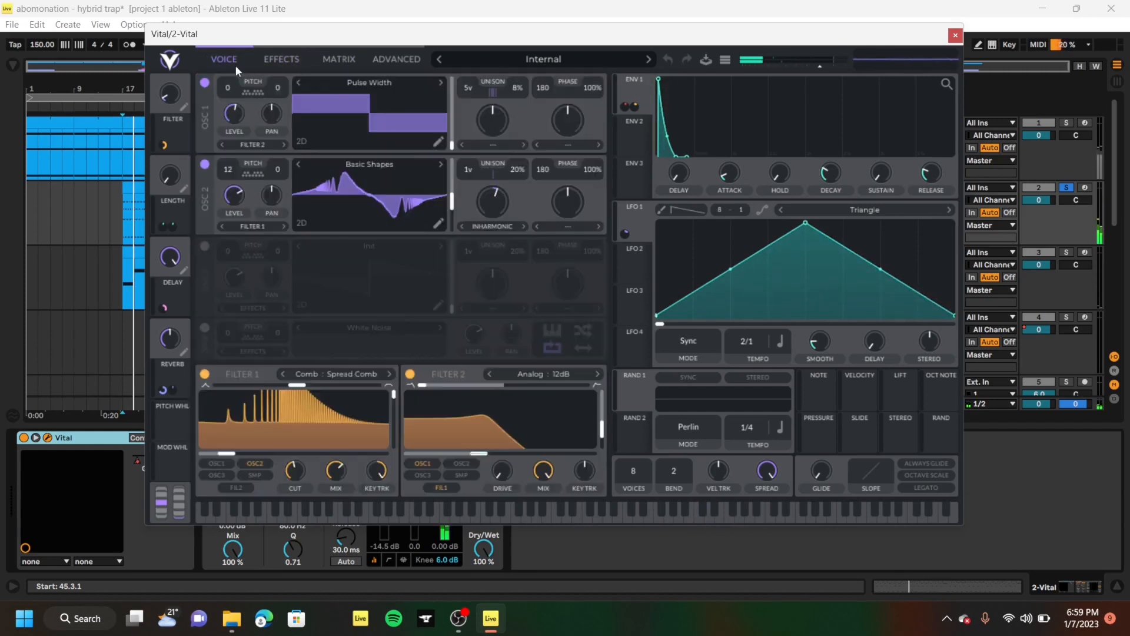
click(396, 59)
click(230, 57)
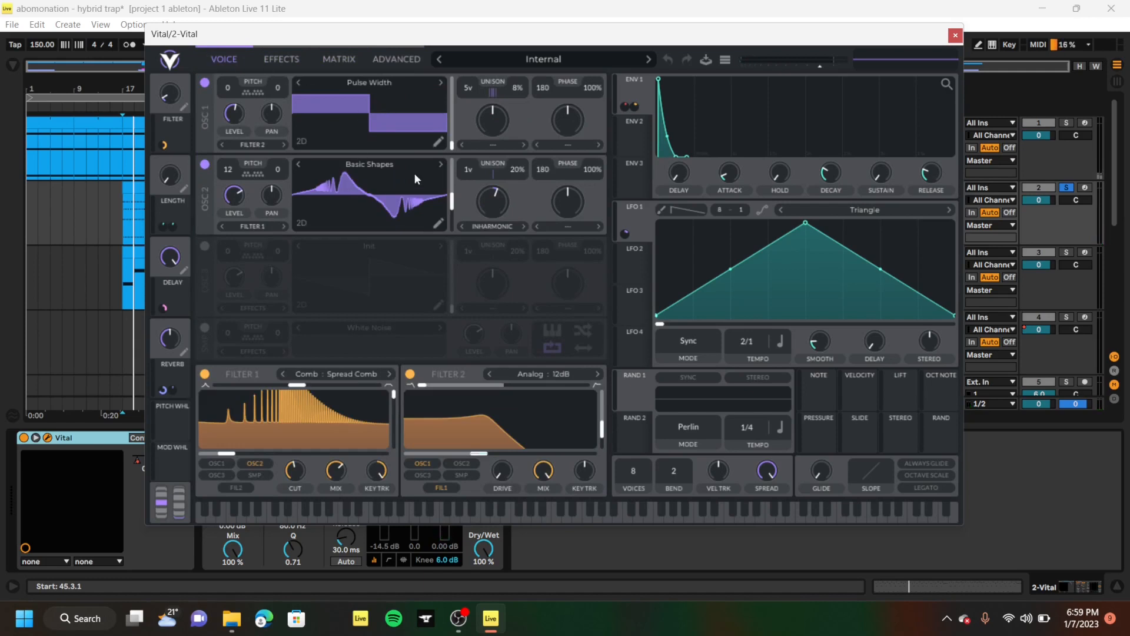
click(549, 59)
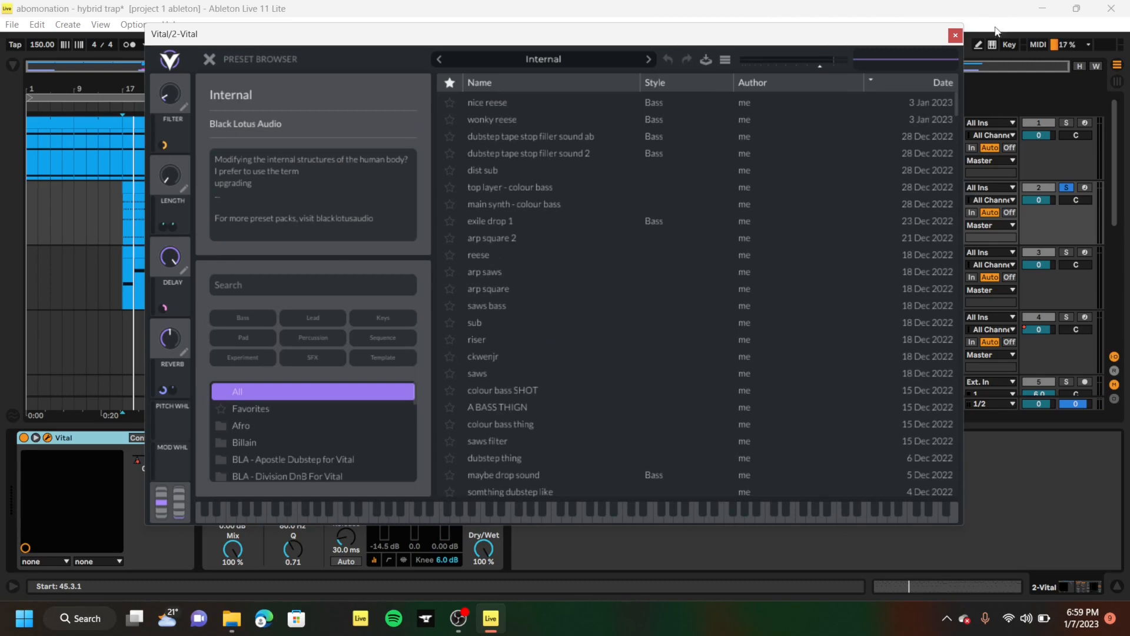
click(954, 36)
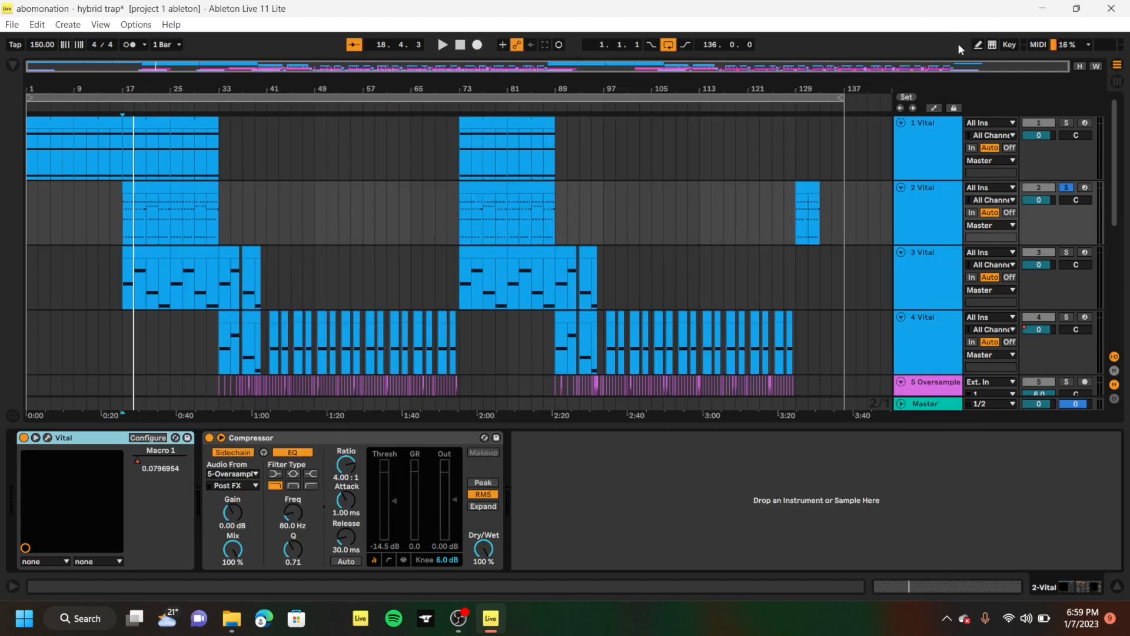
click(1067, 189)
Open the Vital synth on the 1 Vital track, view its preset's details in the preset browser, and close the synth
click(925, 157)
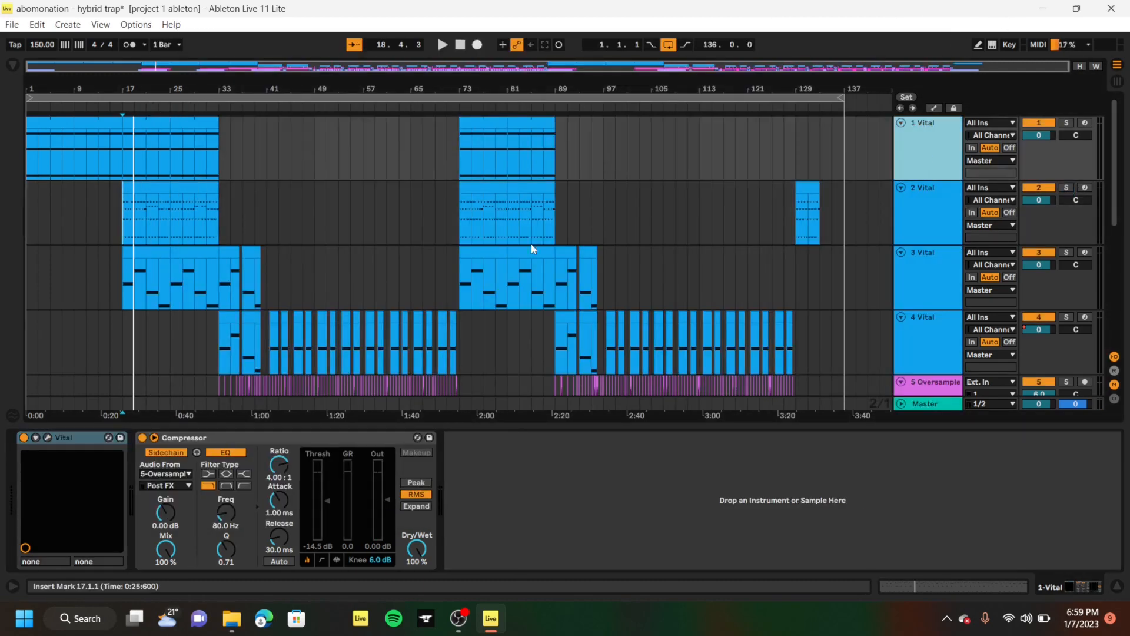
click(48, 437)
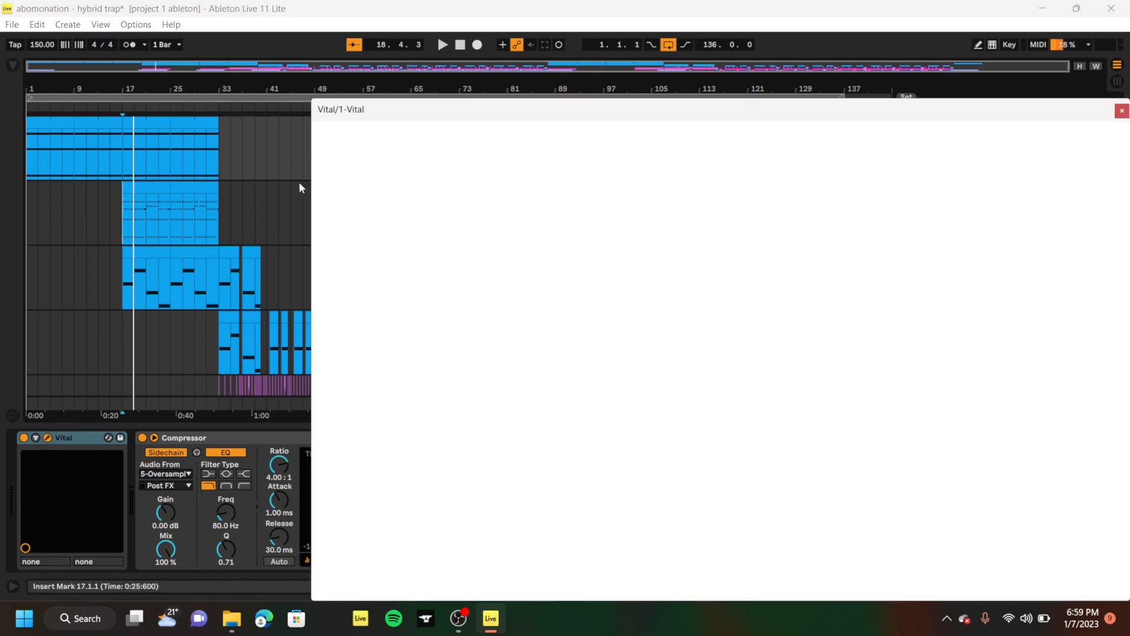
click(669, 134)
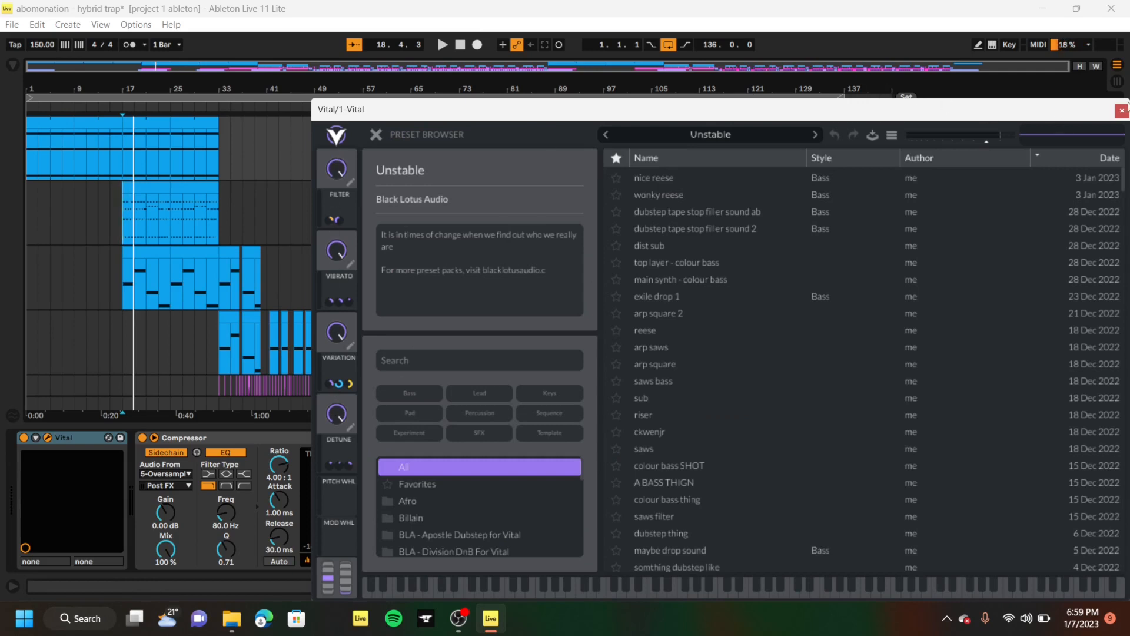
click(1121, 110)
Solo the 3 Vital track, examine its Vital synth's settings and preset details, and close the synth
click(1066, 252)
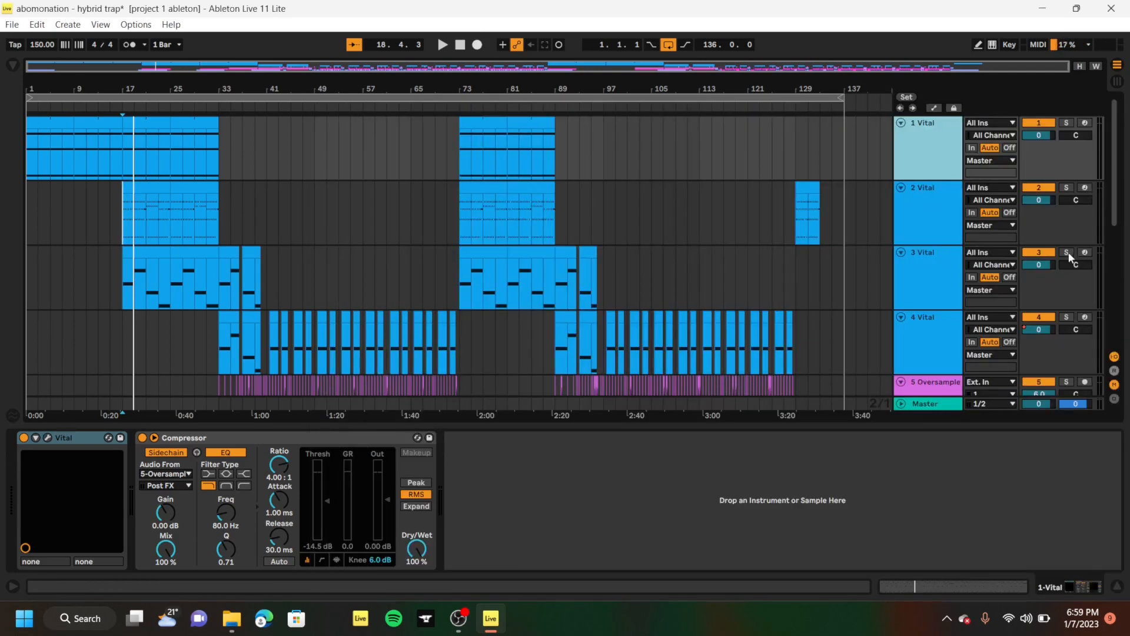
click(916, 285)
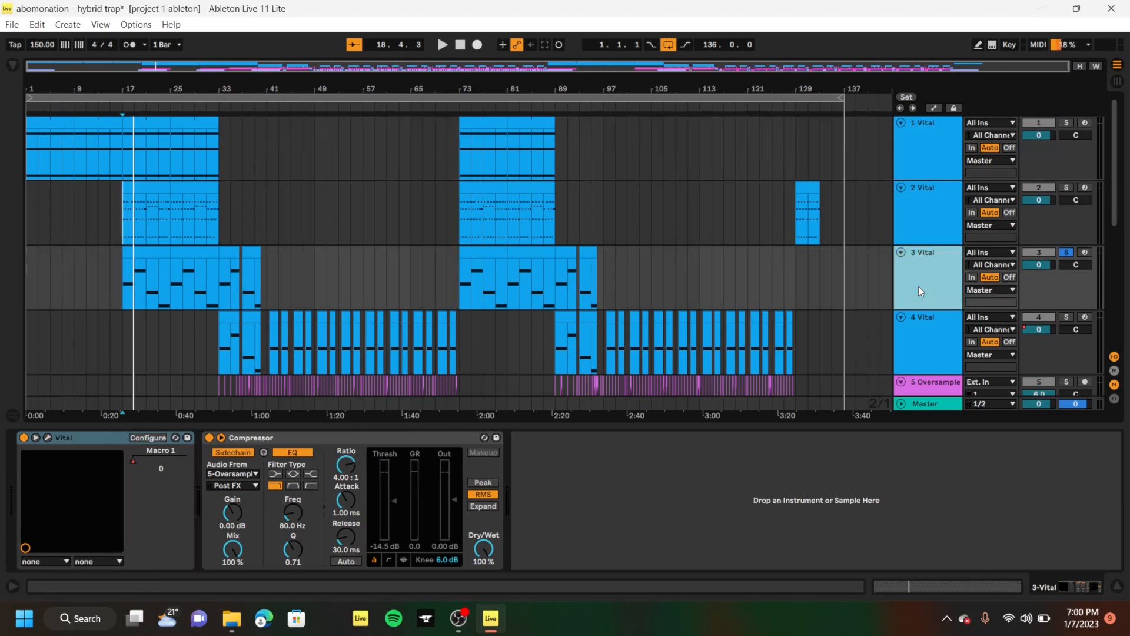
click(48, 438)
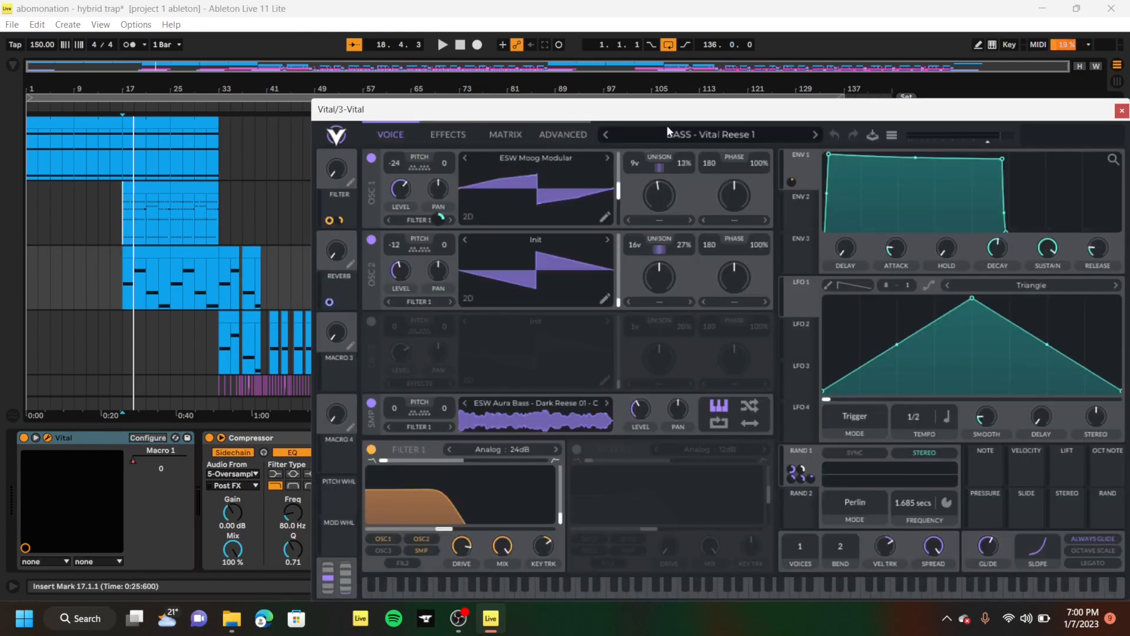
click(668, 134)
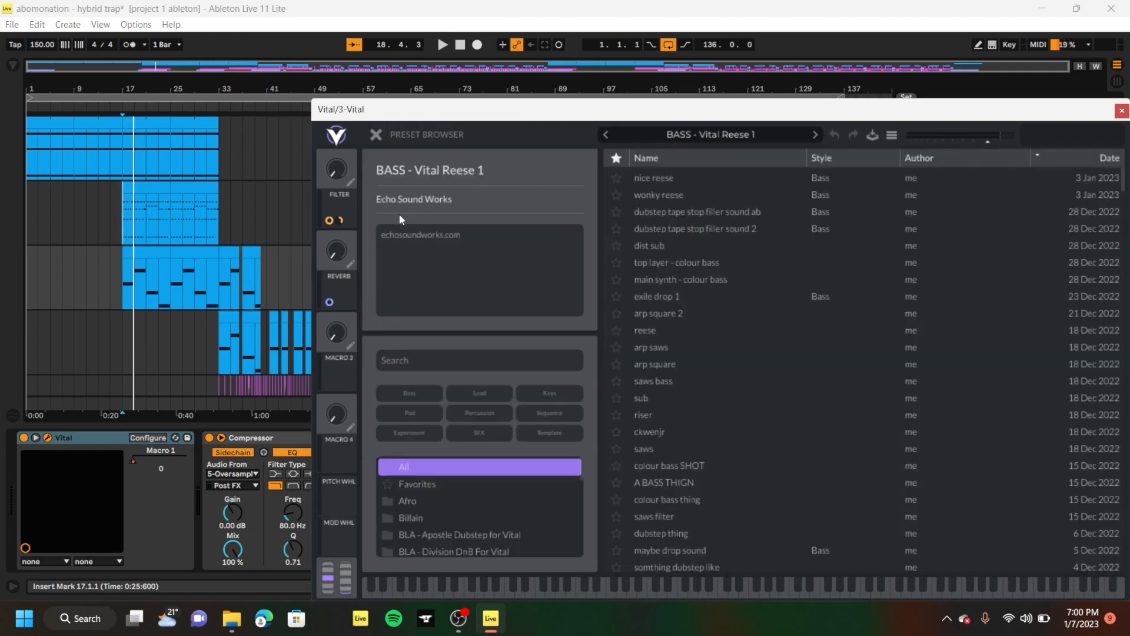
click(375, 134)
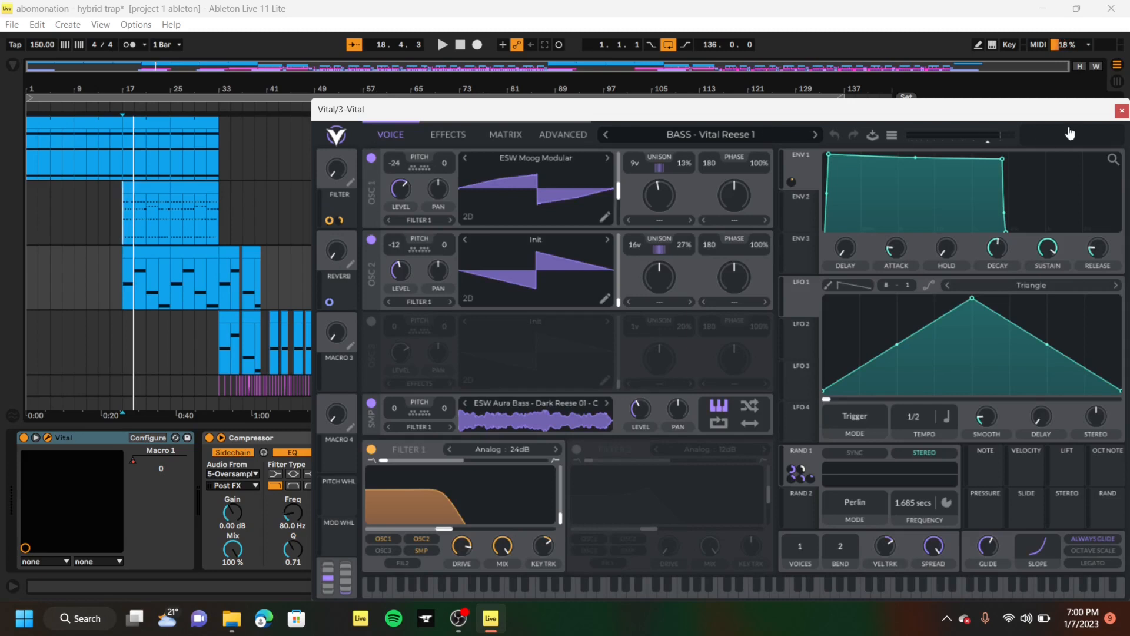
click(1121, 112)
Show the arrangement's automation to examine the Macro 1 curve on 3 Vital, then hide it again
click(935, 108)
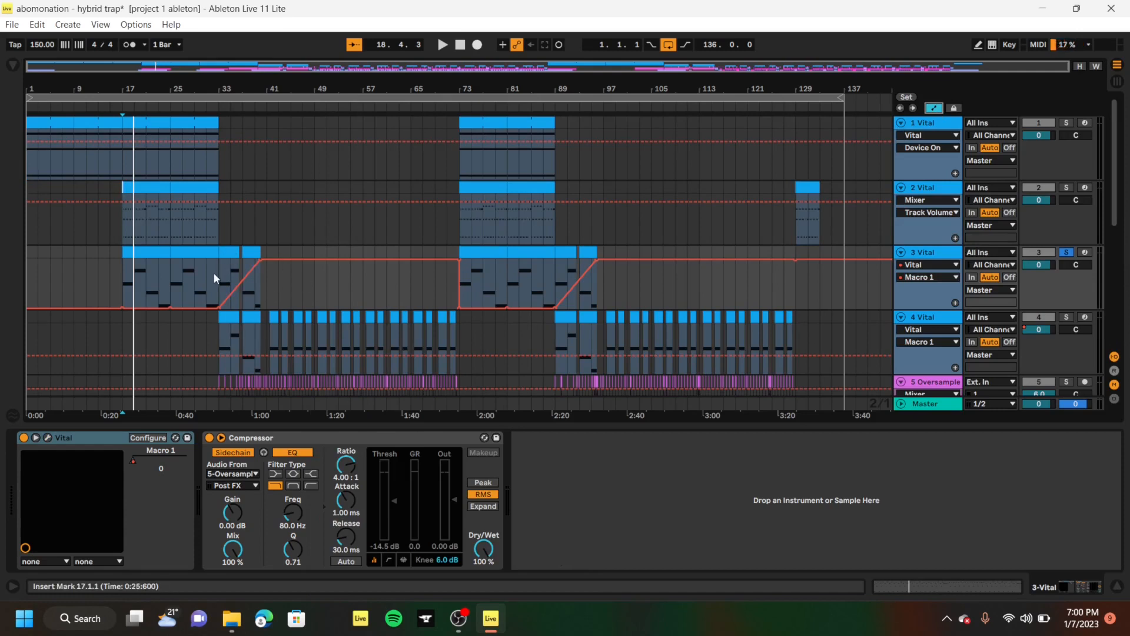
click(935, 108)
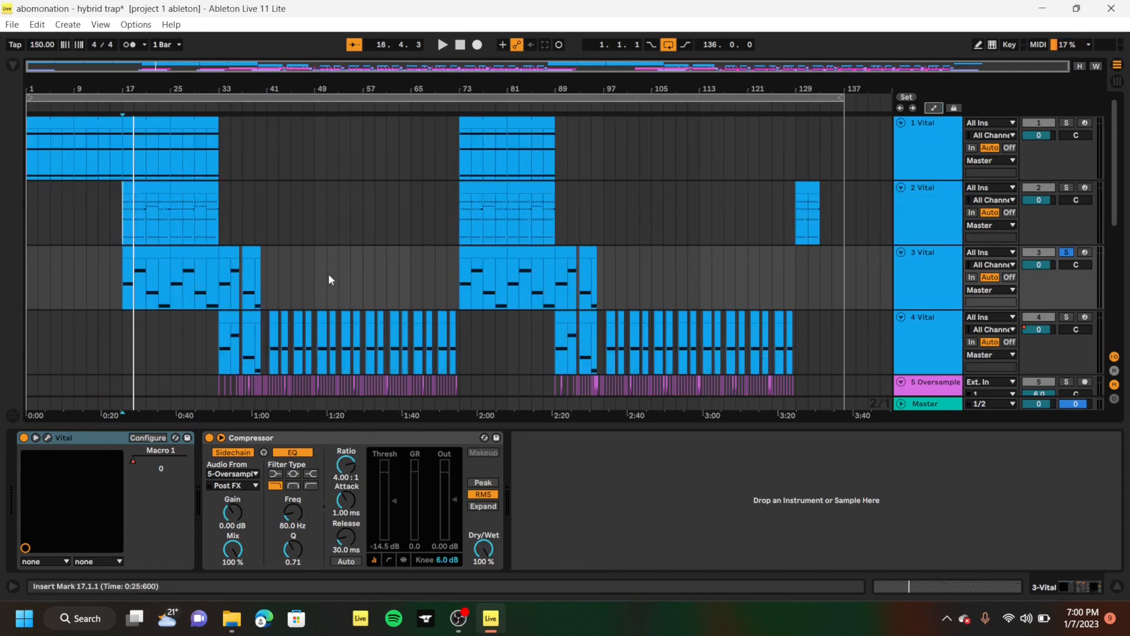
Look over the intro's layers, including the 2 Vital clip at bar 17, the track 8 transition sample, and the track 6 sweep at bar 29
scroll(277, 298, down, 2)
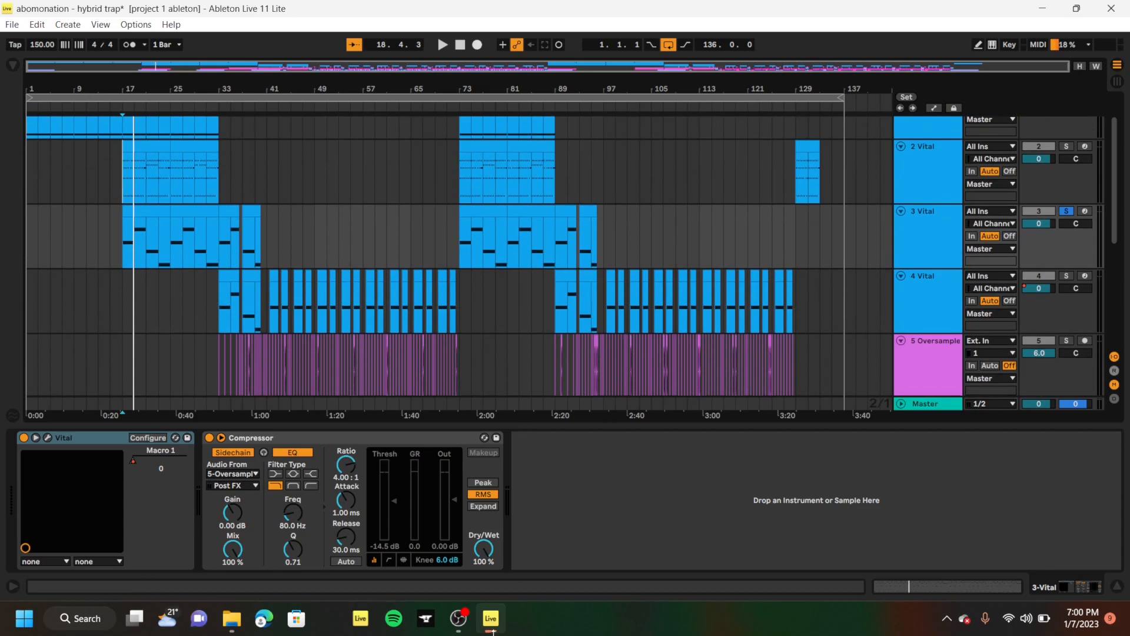
drag(493, 632, 493, 634)
scroll(80, 300, down, 3)
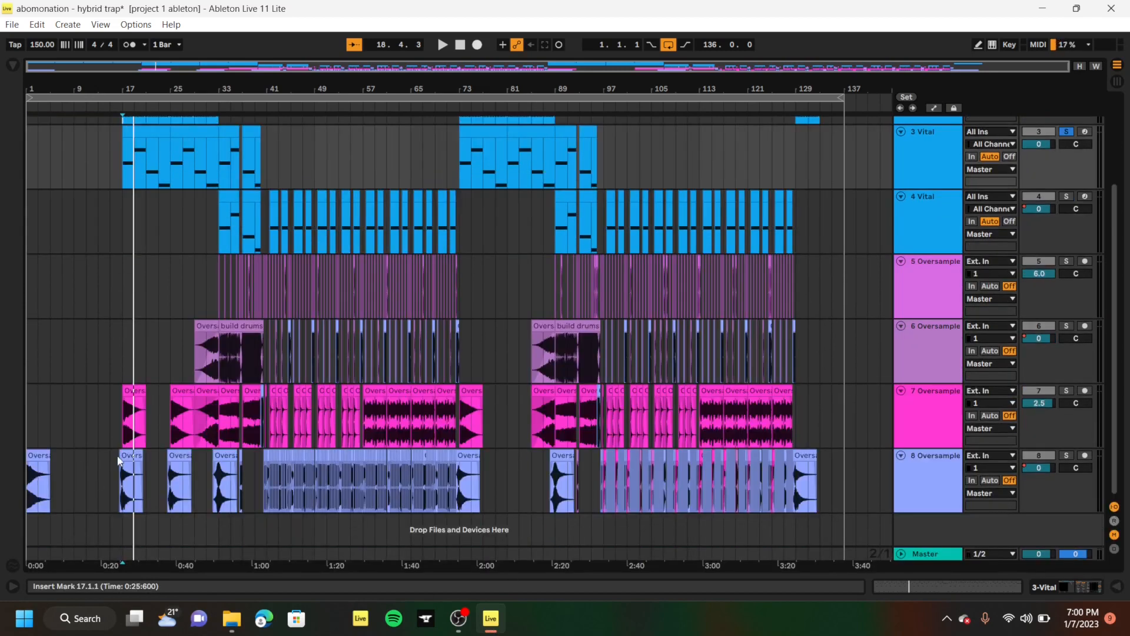
scroll(119, 458, up, 3)
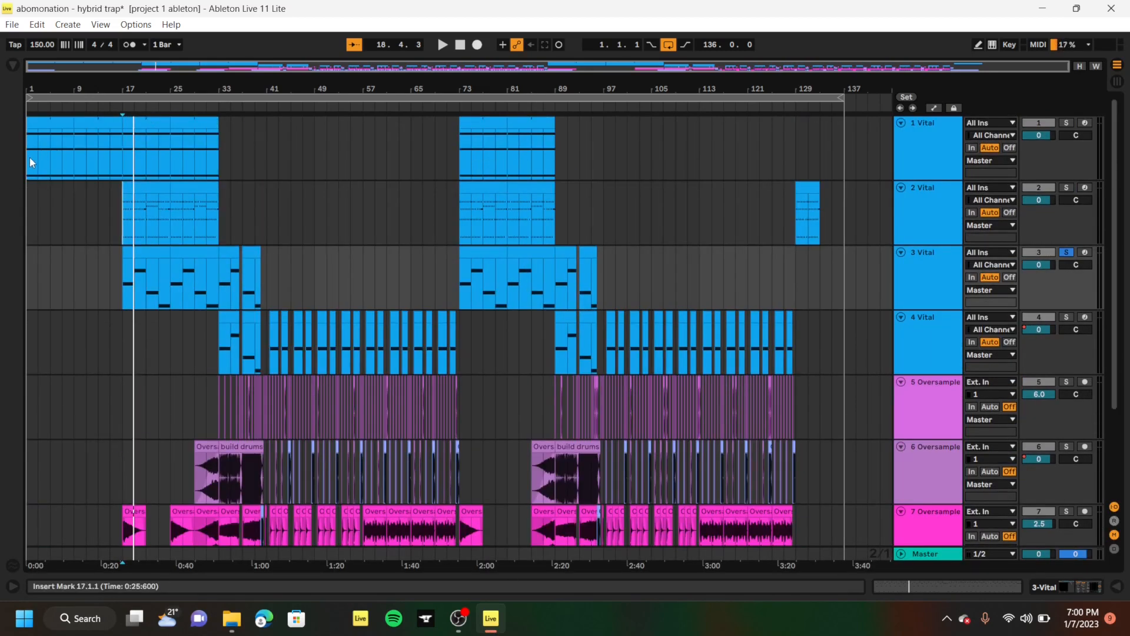
key(space)
click(126, 218)
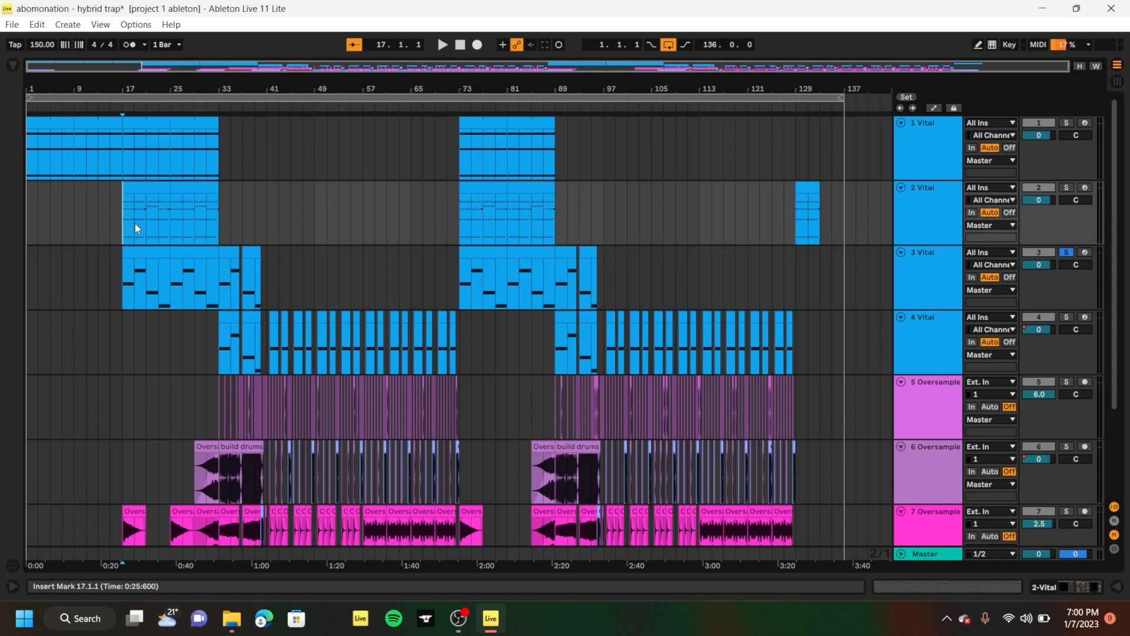
scroll(135, 223, down, 3)
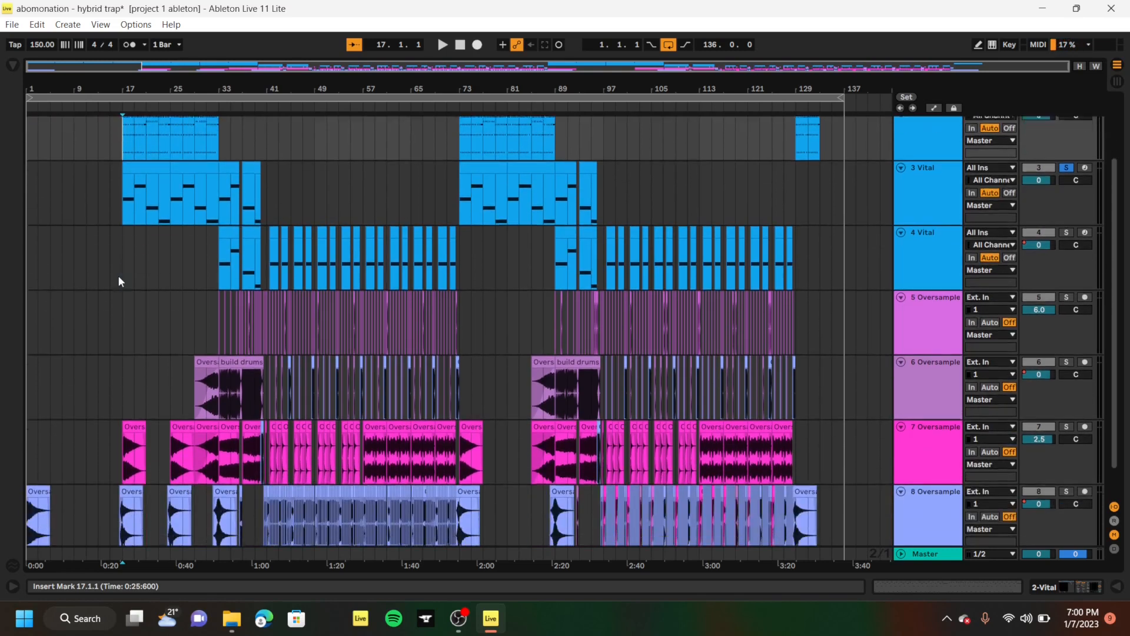
scroll(119, 281, down, 1)
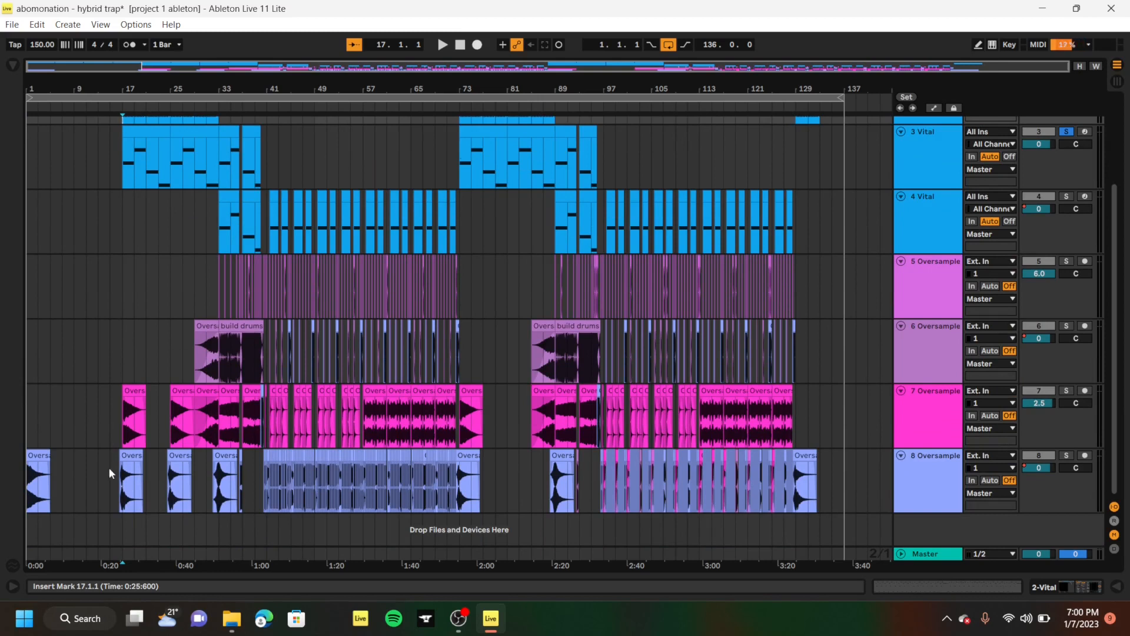
click(116, 481)
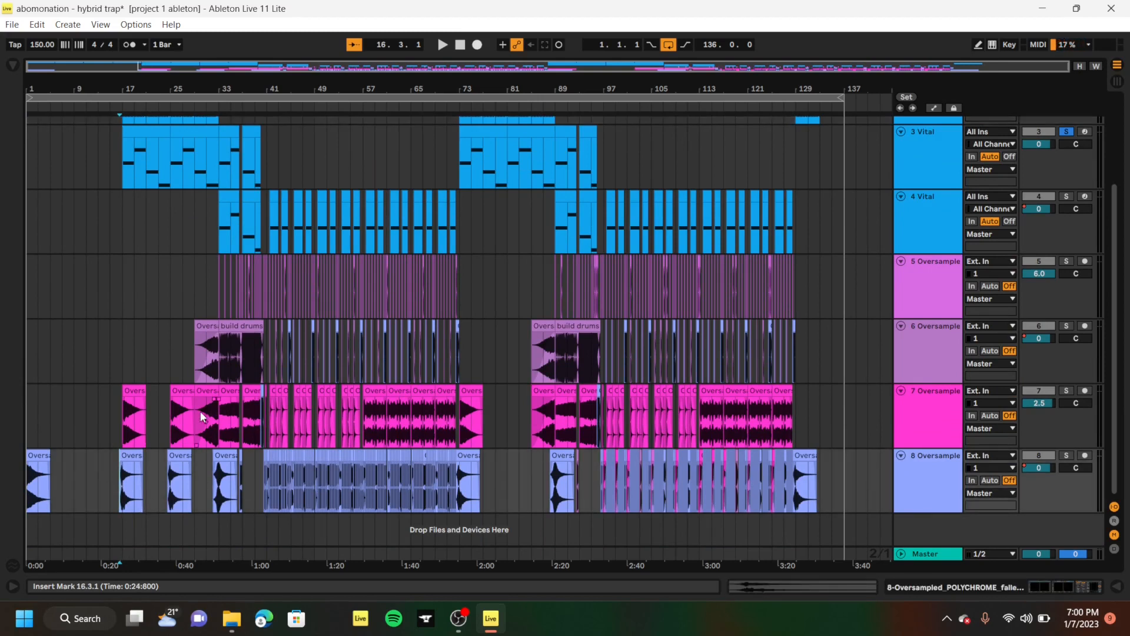
click(200, 366)
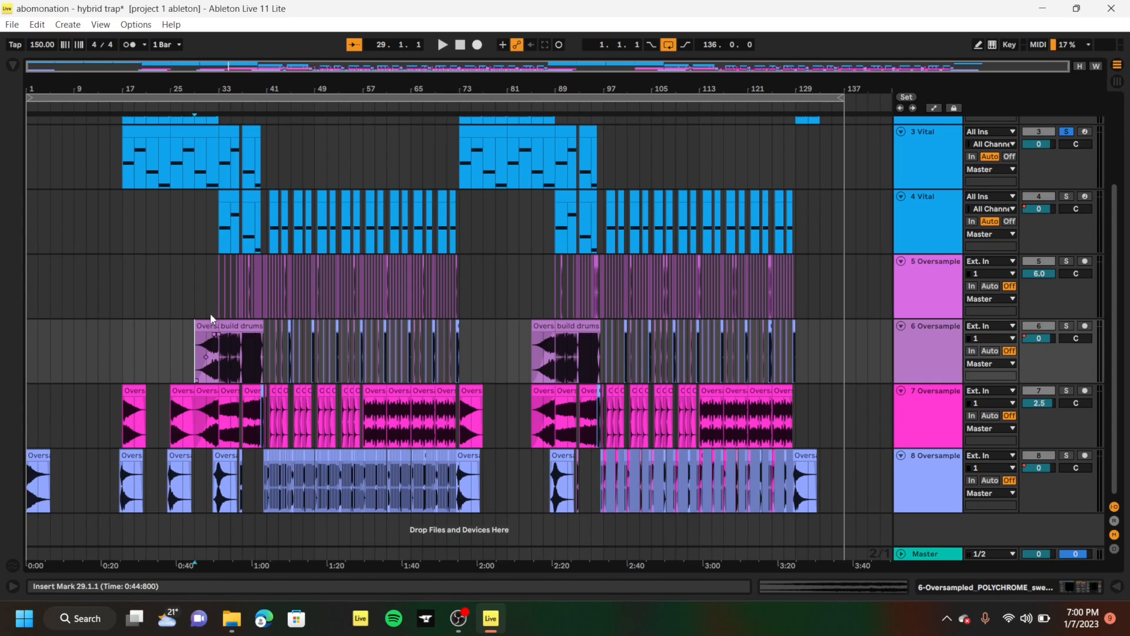
Enlarge the build-up section around bar 33 and play it briefly from 33.1.1
scroll(220, 184, up, 3)
click(223, 156)
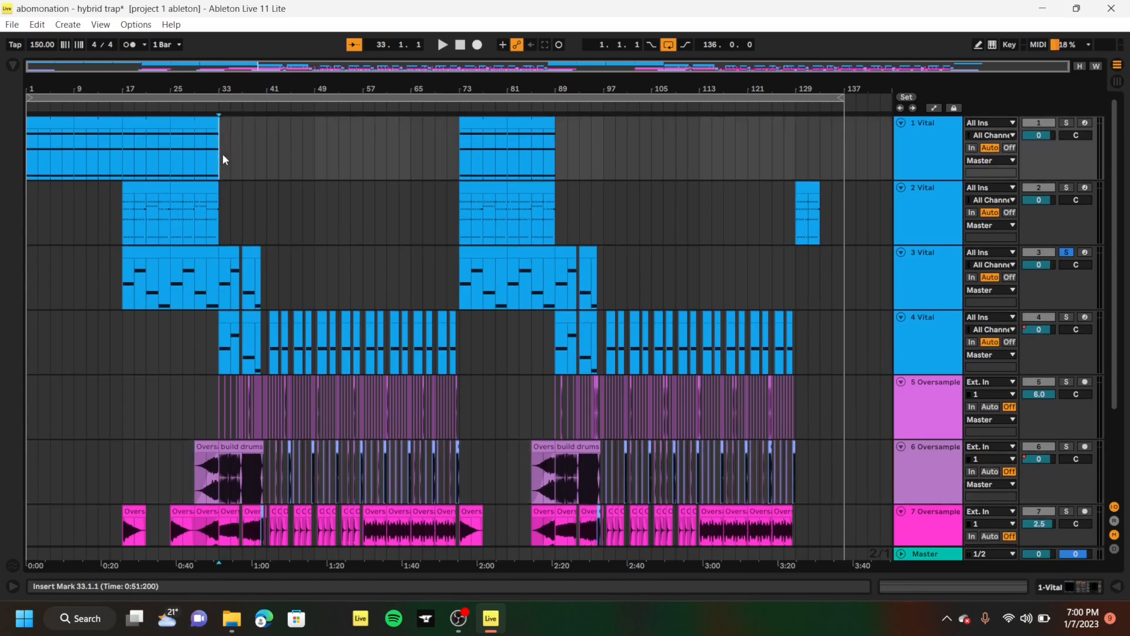
key(plus)
key(plus)
key(plus)
key(plus)
key(plus)
key(plus)
key(plus)
key(plus)
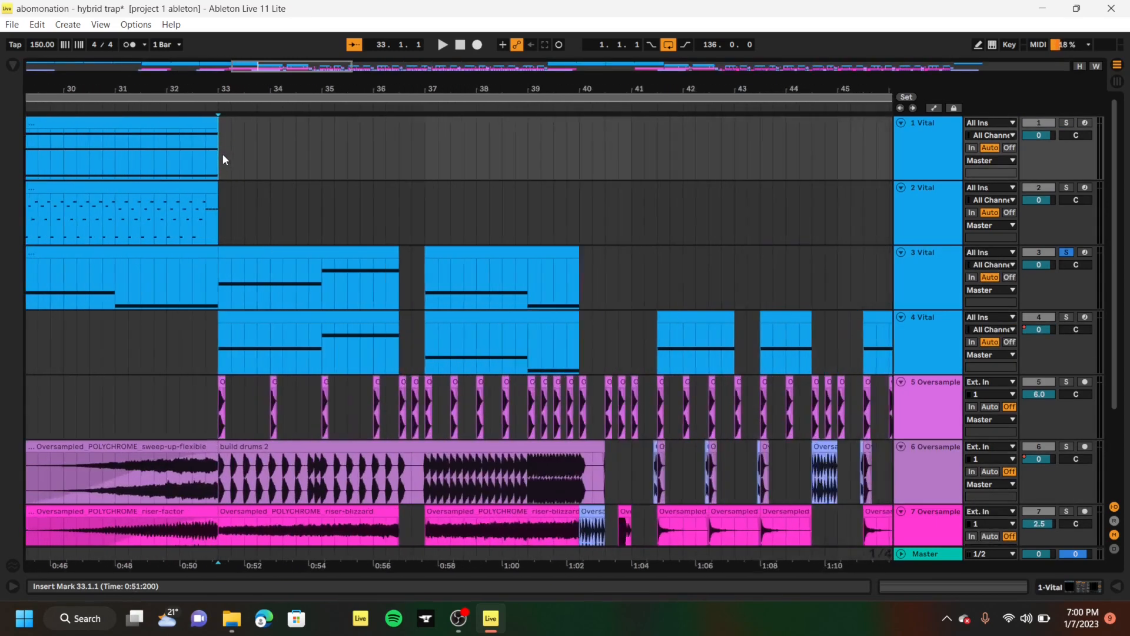
key(space)
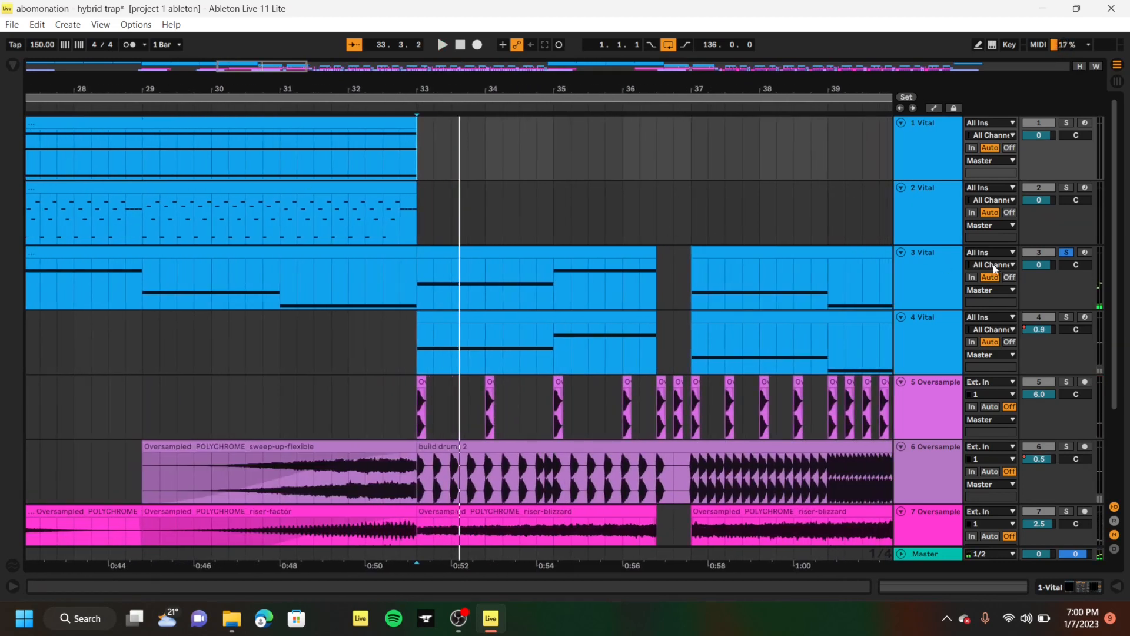
Unsolo the 3 Vital track and play the full build-up from 33.1.1 until just past bar 41
click(1066, 253)
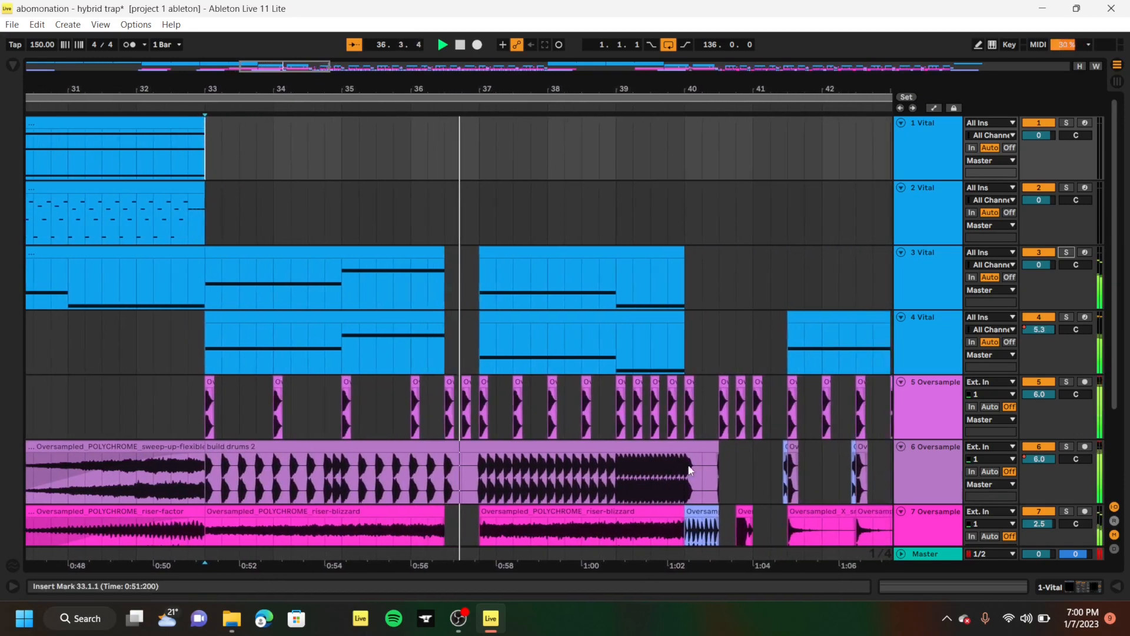
scroll(677, 468, down, 4)
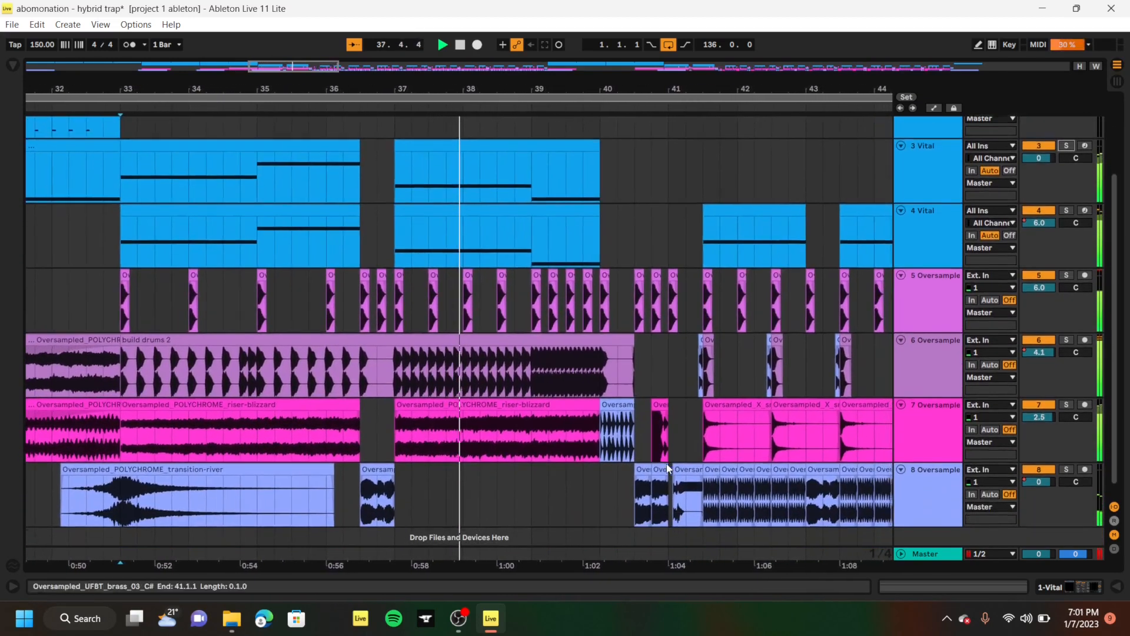
scroll(668, 468, up, 1)
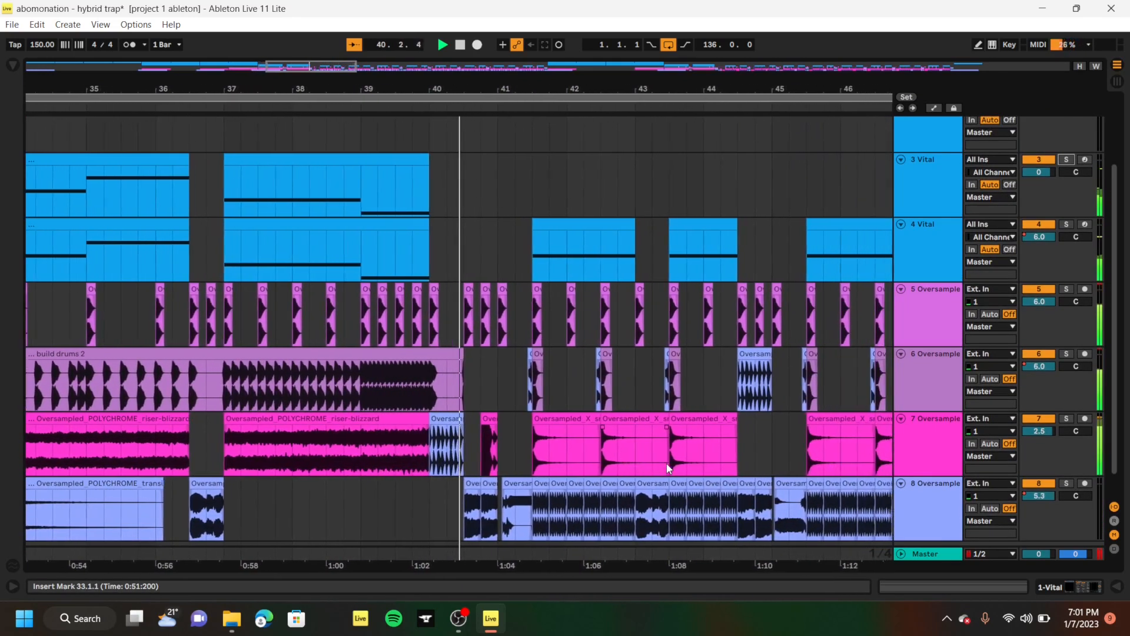
key(space)
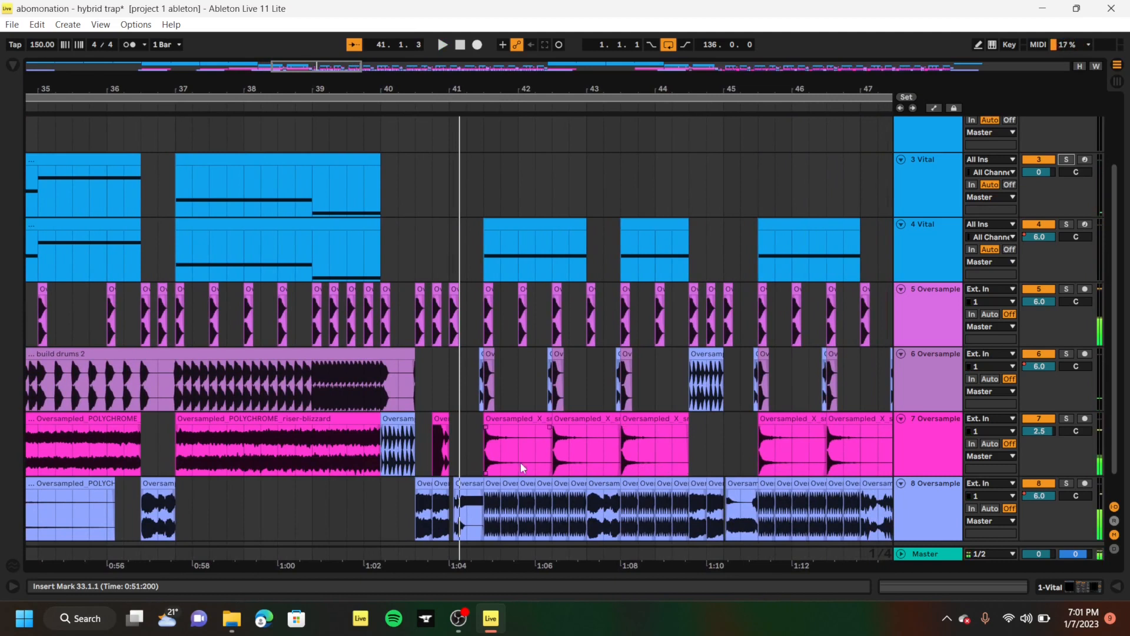
Solo the 4 Vital track and play its build-up part from 33.1.1 to about bar 35
scroll(386, 437, up, 5)
scroll(386, 437, down, 12)
scroll(386, 437, up, 1)
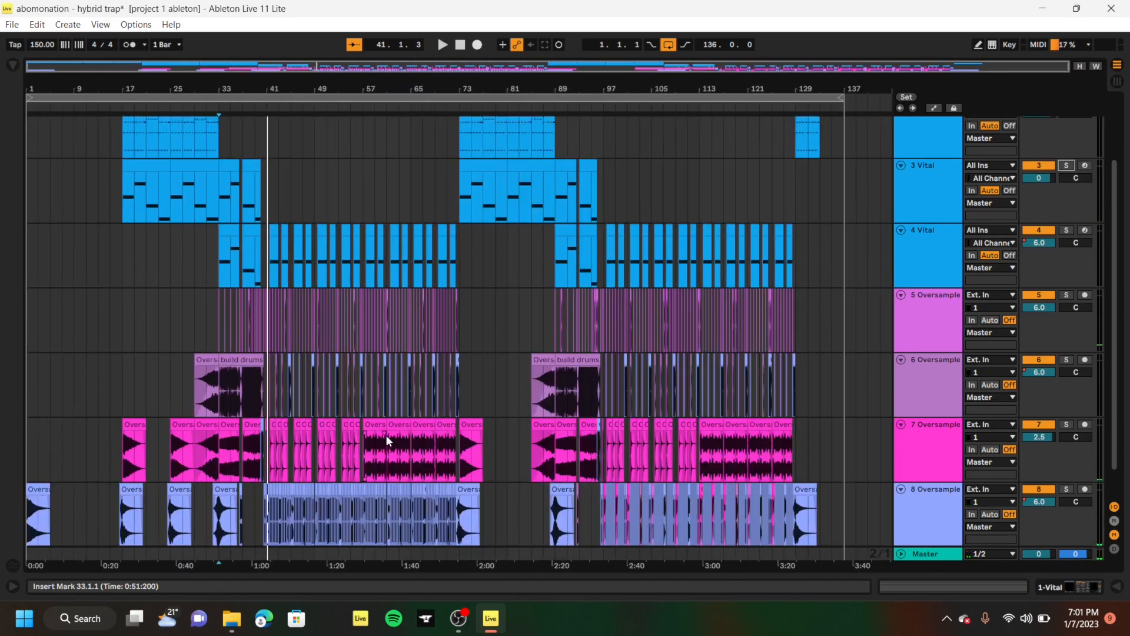
scroll(386, 435, up, 1)
click(223, 143)
scroll(224, 146, up, 5)
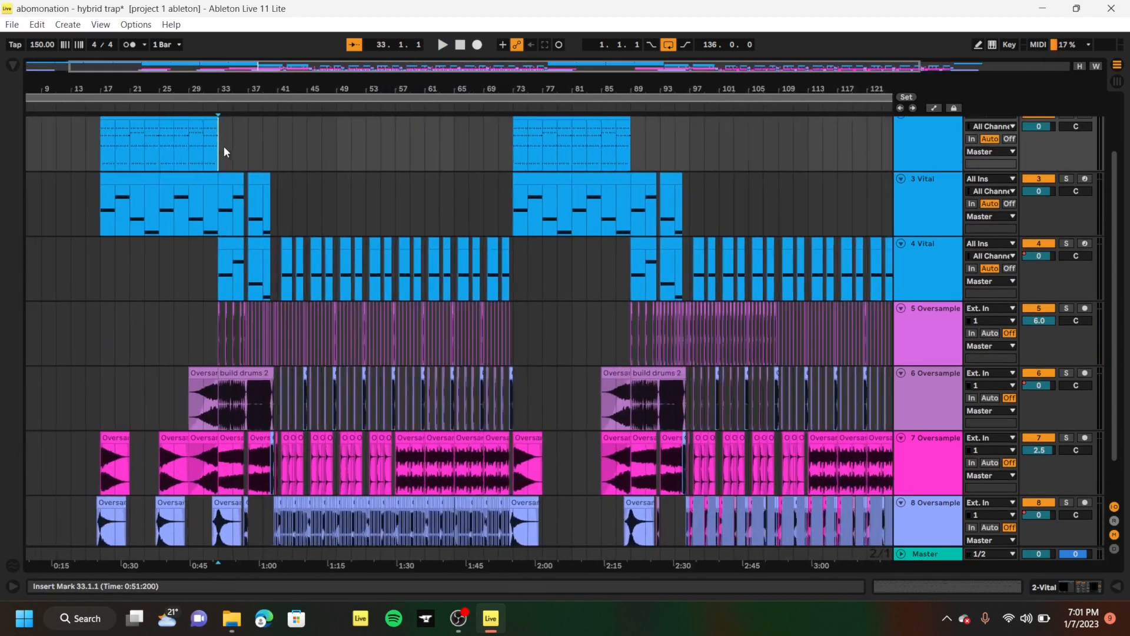
click(204, 276)
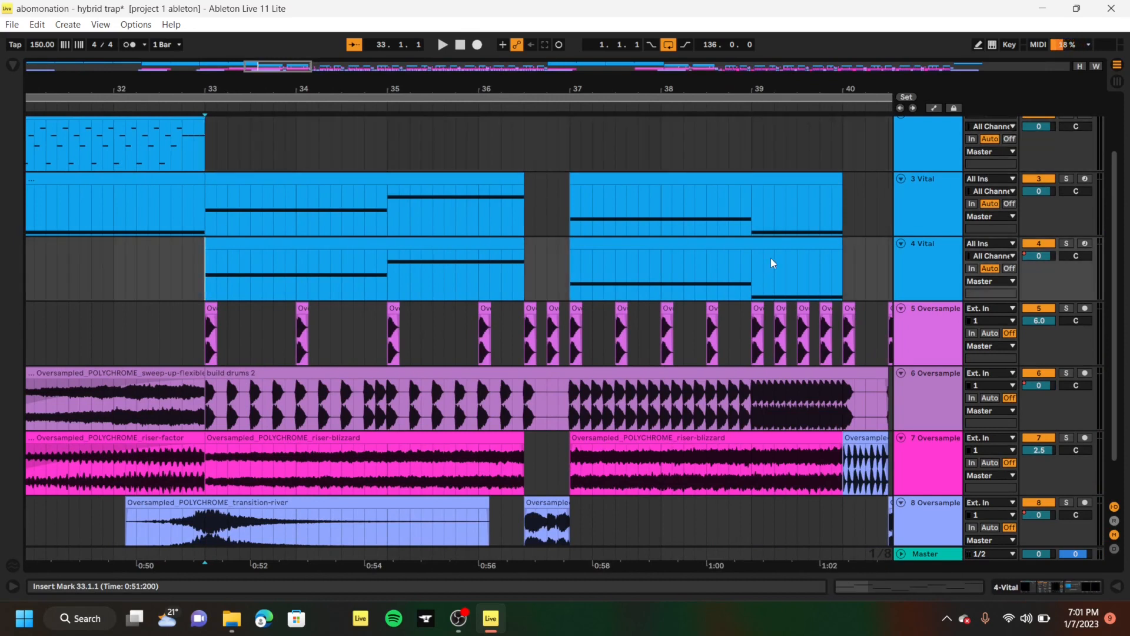
click(1068, 244)
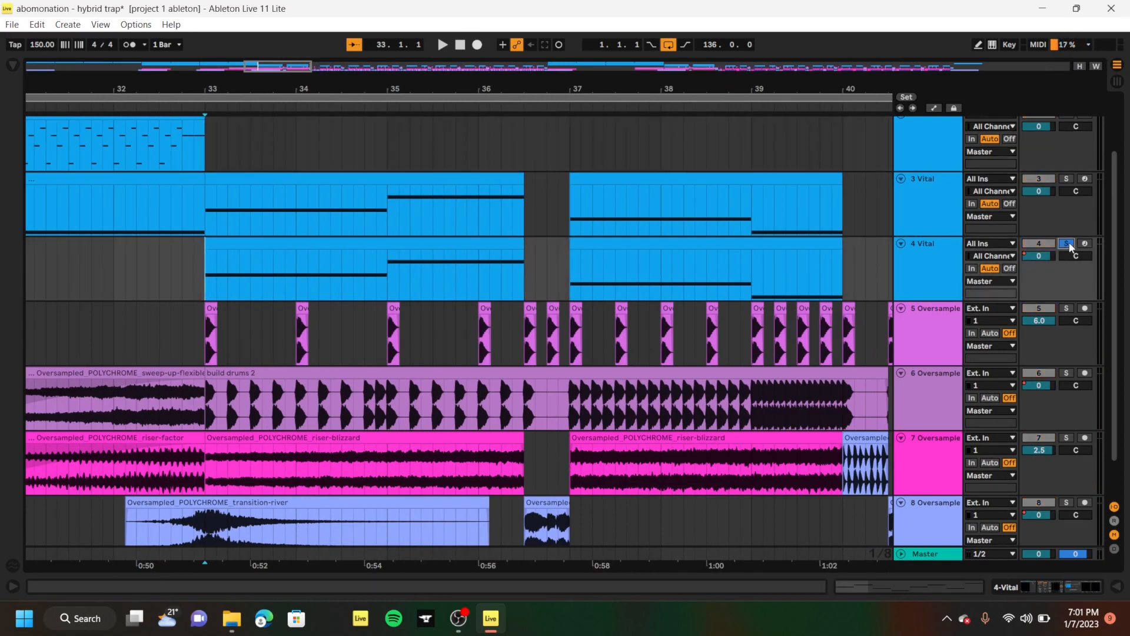
key(space)
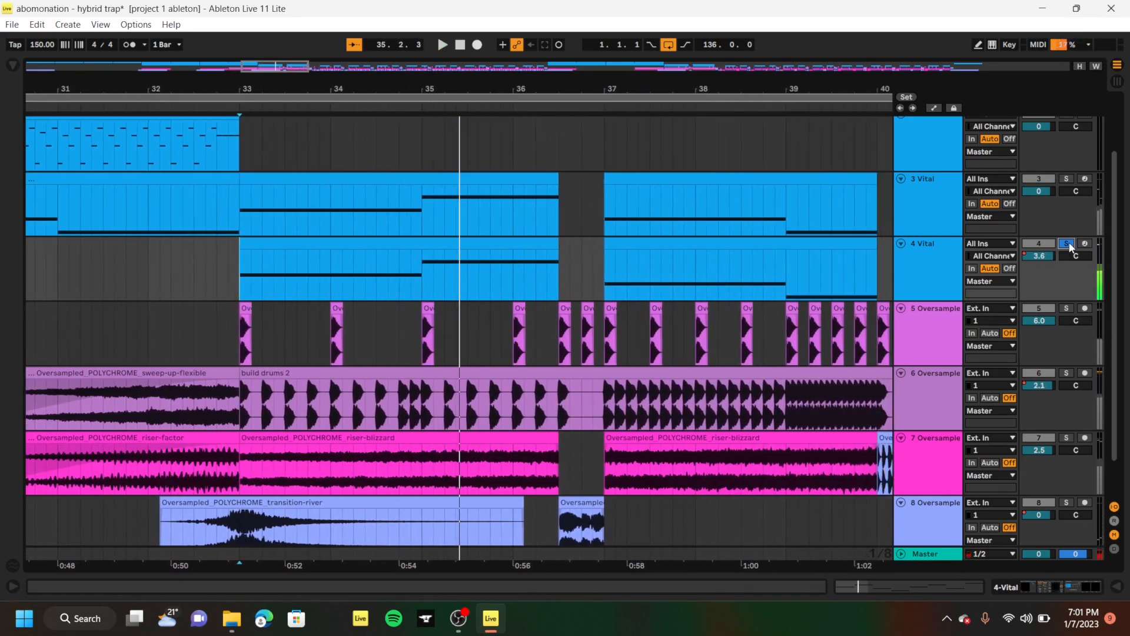
Show the 4 Vital track's device chain to examine its synth and effects
double_click(950, 253)
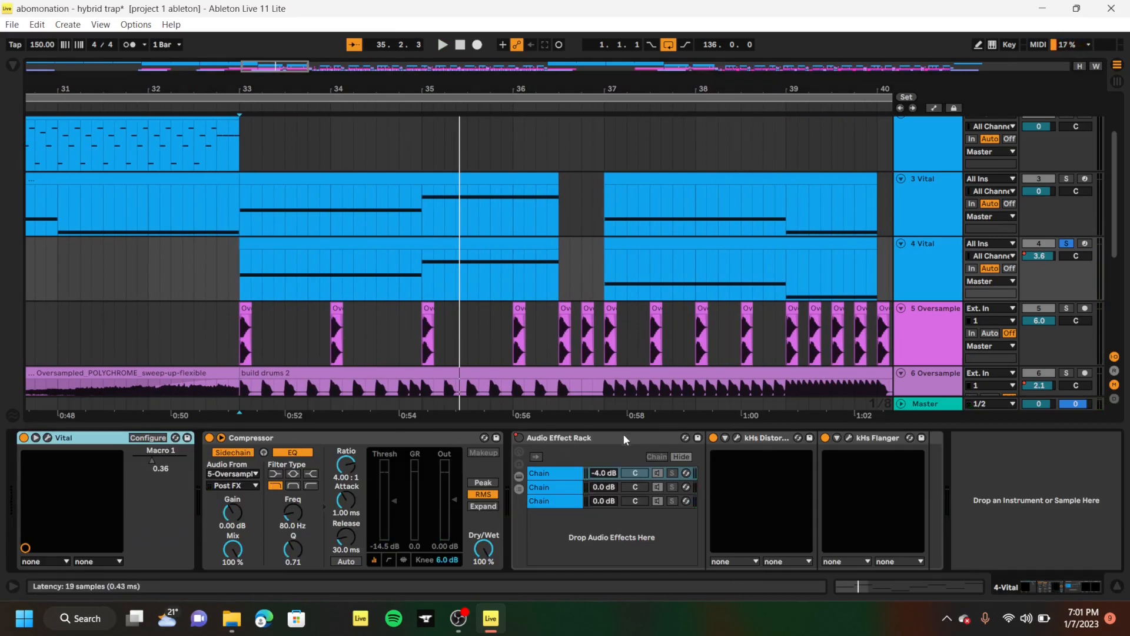
Inspect the devices in each chain of track 4's Audio Effect Rack and collapse the device view
click(608, 529)
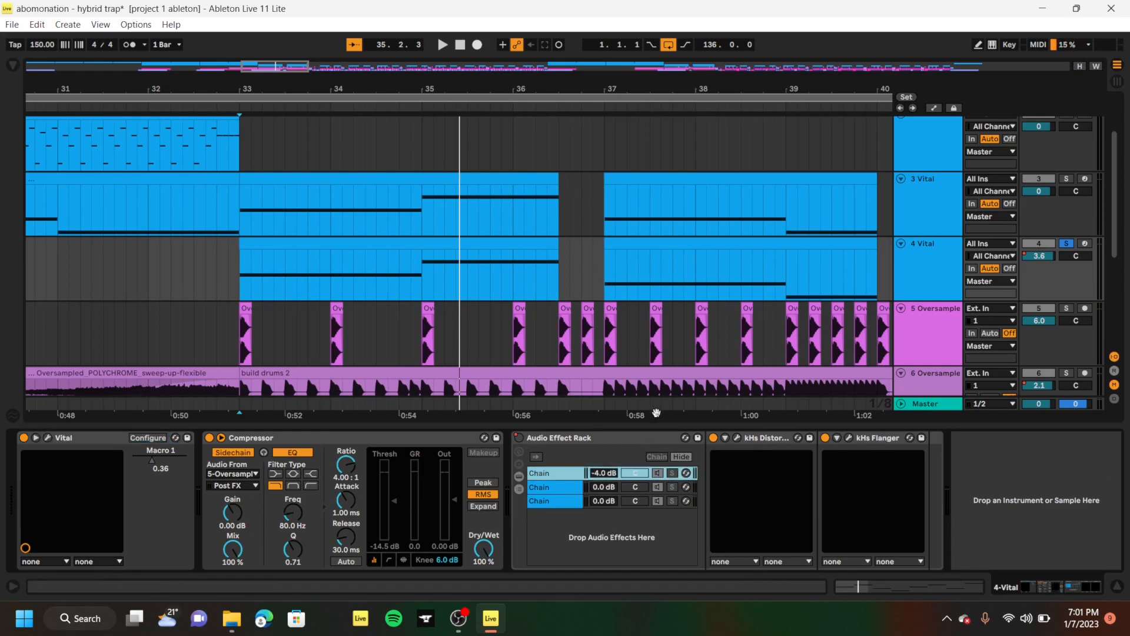
click(557, 492)
click(556, 500)
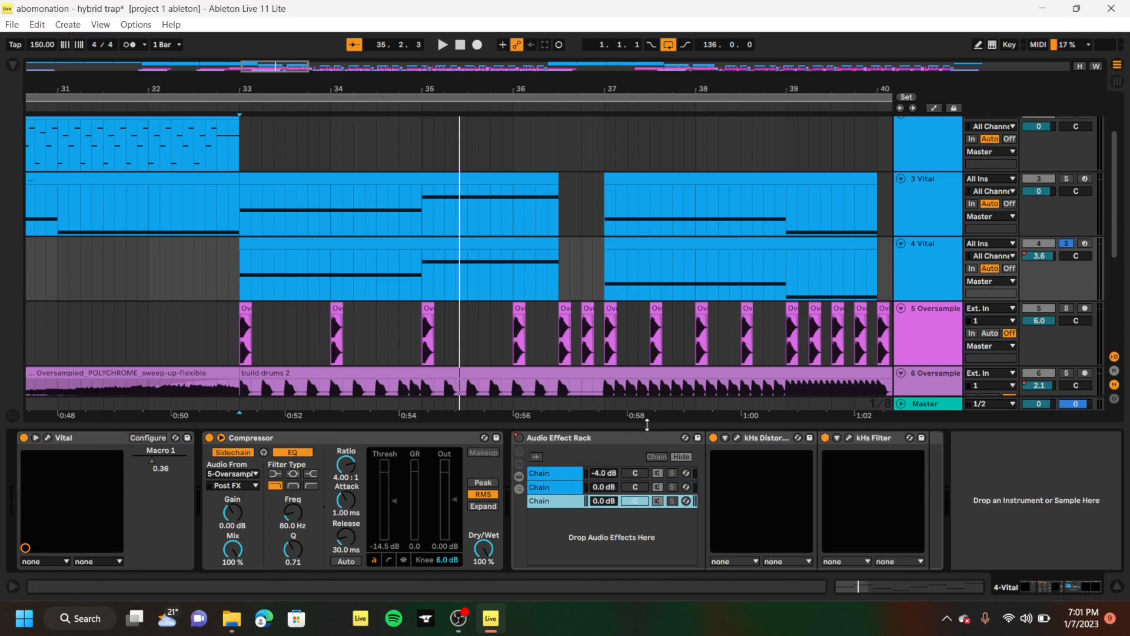
drag(647, 424, 658, 631)
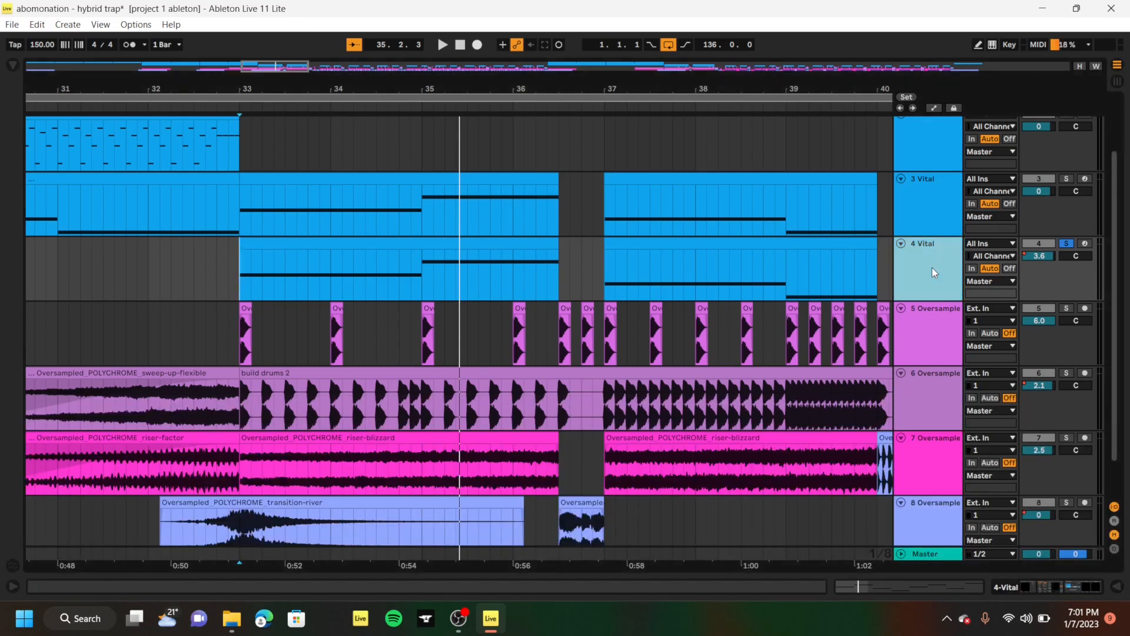
Solo the kick on track 5 and play it from bar 33
scroll(649, 299, left, 3)
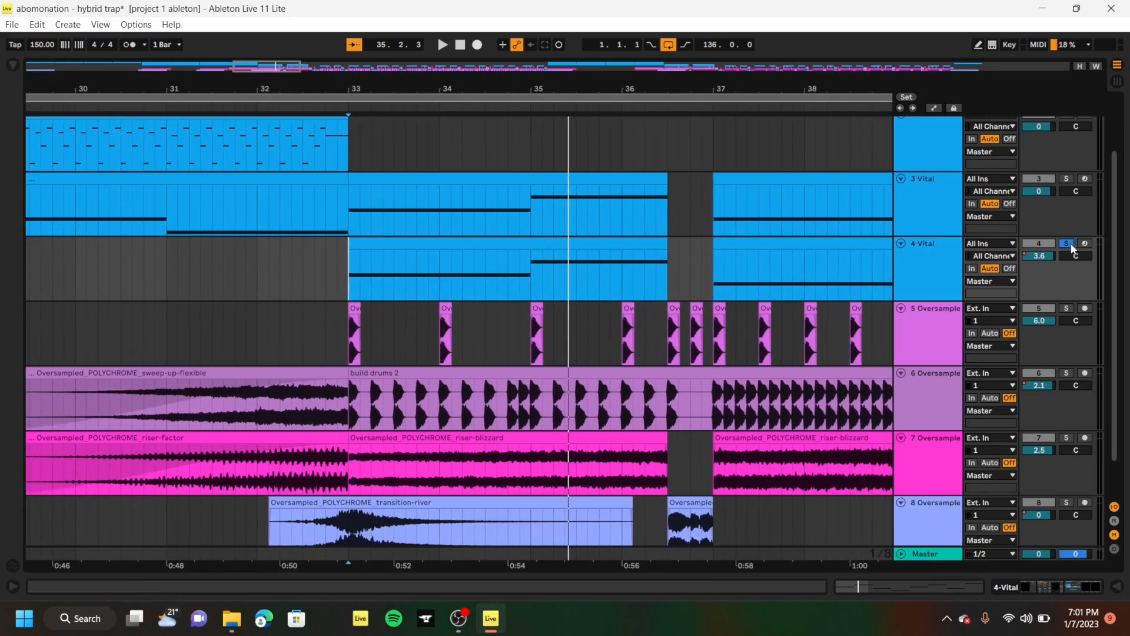
click(1068, 309)
key(space)
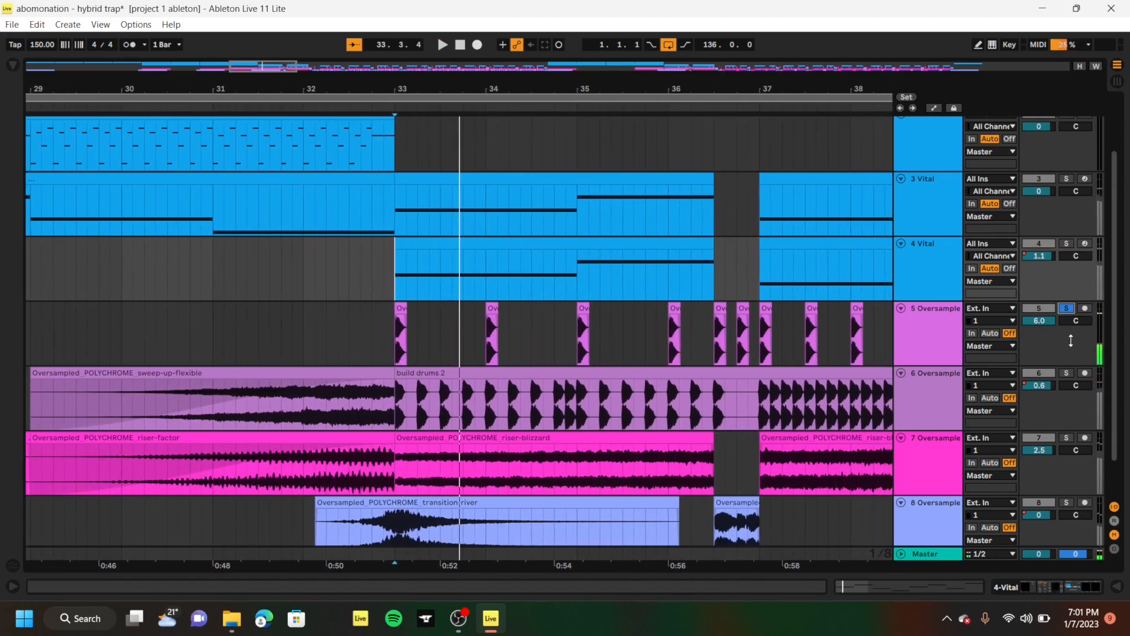
Play the build drums on track 6 soloed together with the kick from bar 33, clearing both solos at the end
ctrl+click(1065, 372)
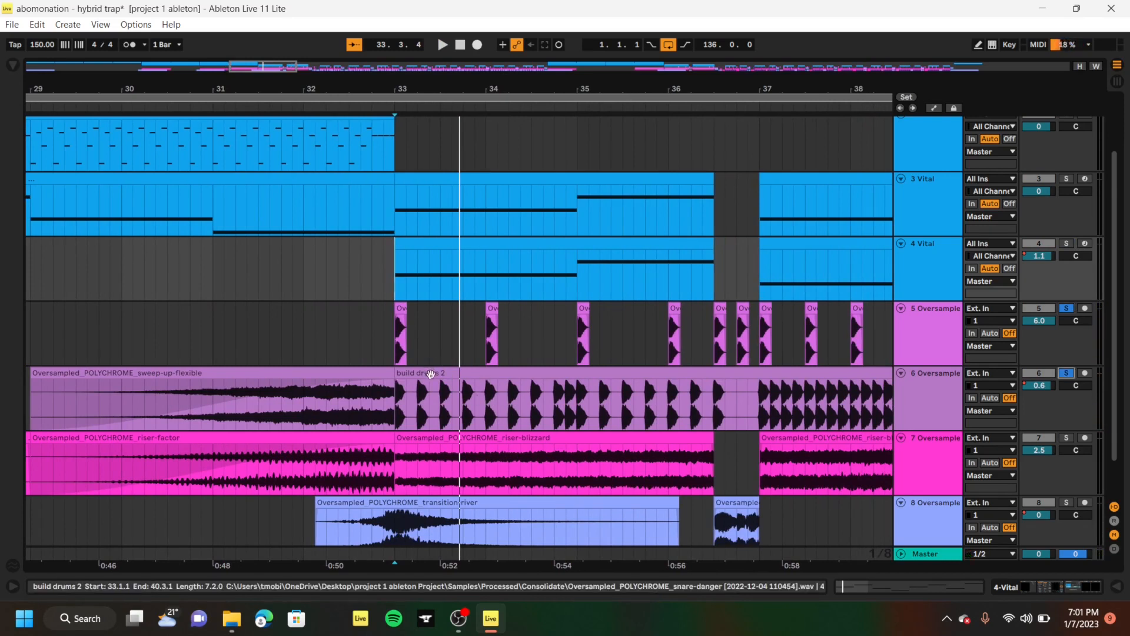
click(445, 385)
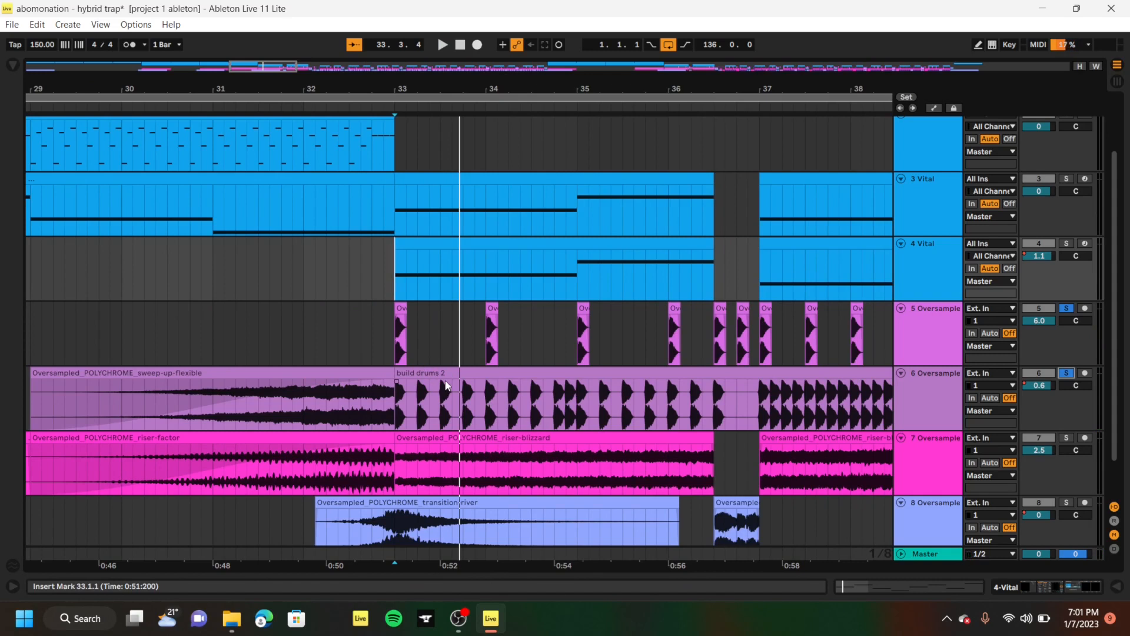
key(space)
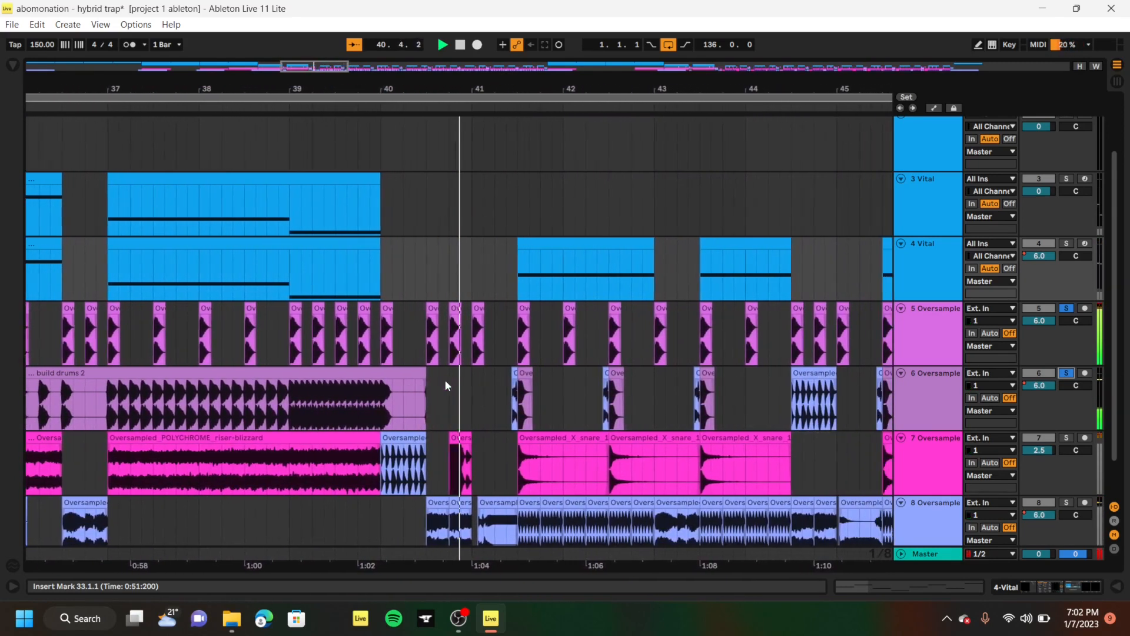
key(space)
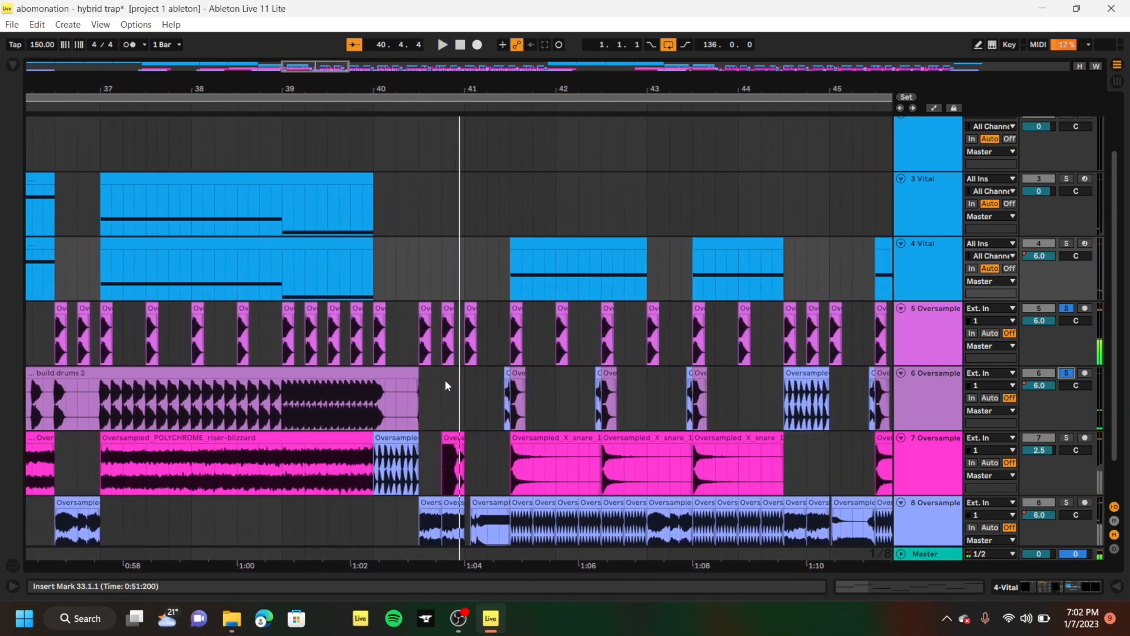
click(1066, 372)
Look over the riser, drum-fill and transition clips on tracks 7 and 8 between bars 33 and 40
scroll(372, 435, down, 2)
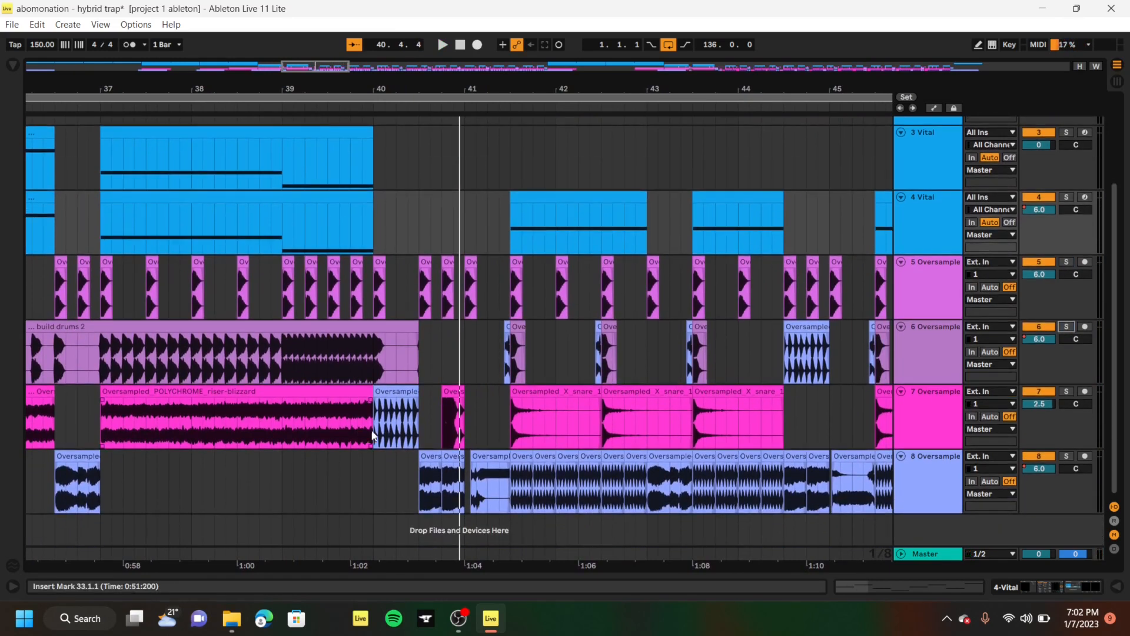
click(383, 418)
scroll(347, 425, up, 2)
scroll(347, 424, left, 5)
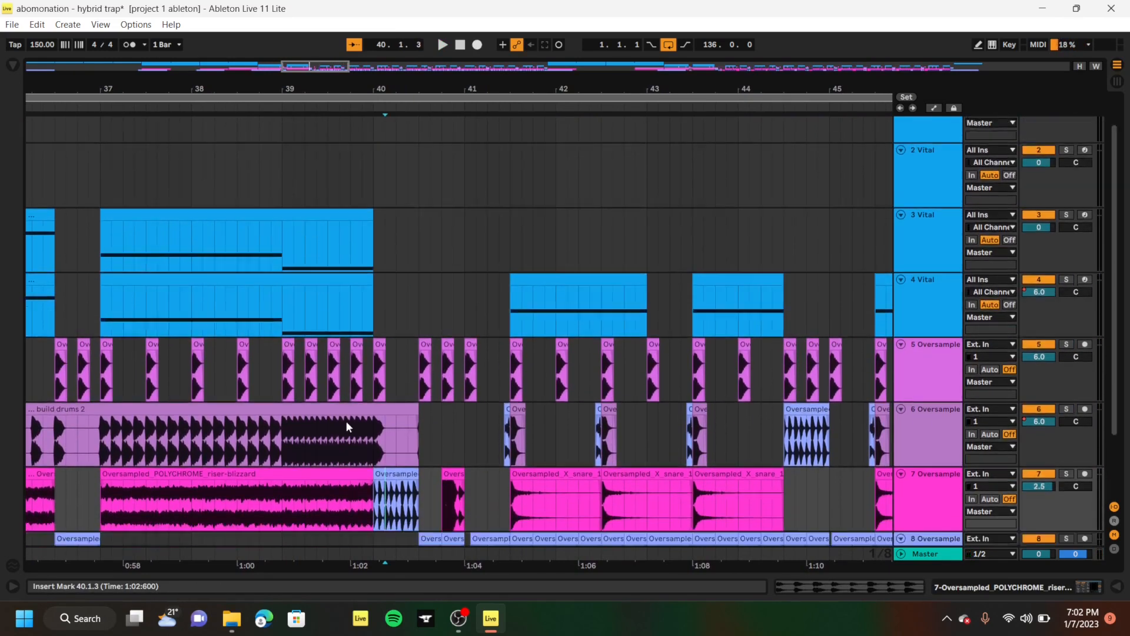
scroll(346, 421, left, 2)
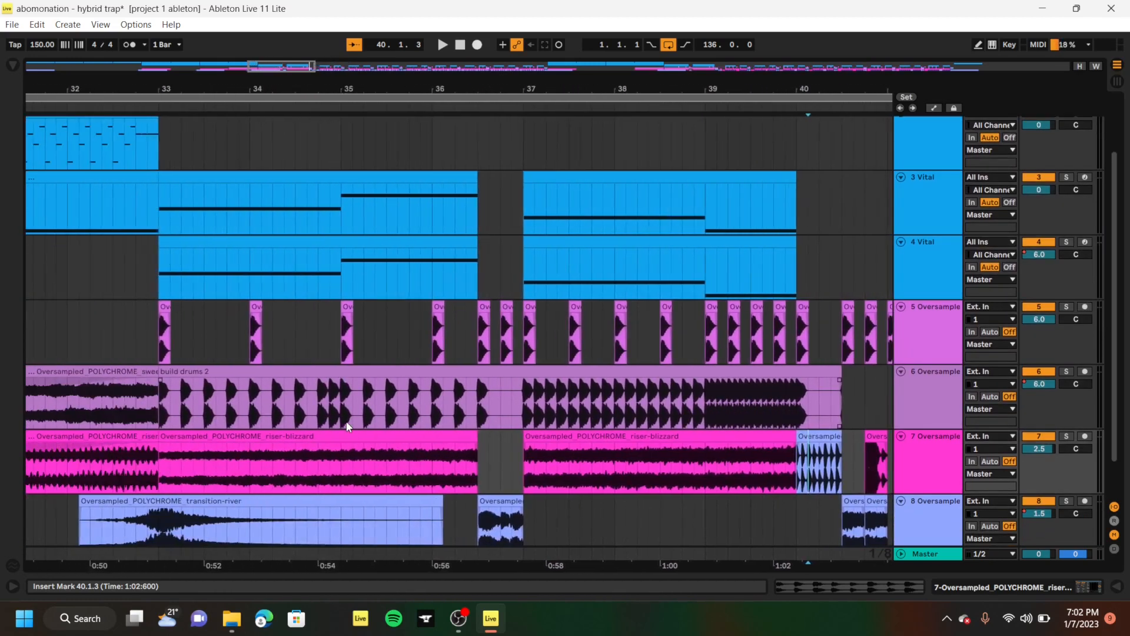
scroll(375, 458, down, 2)
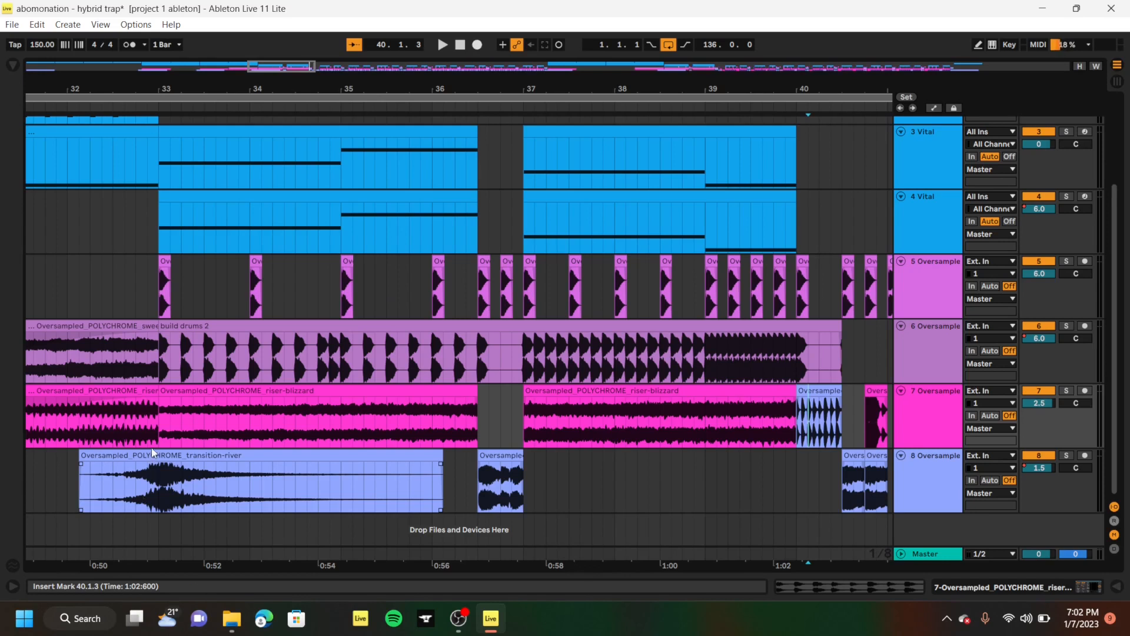
click(159, 433)
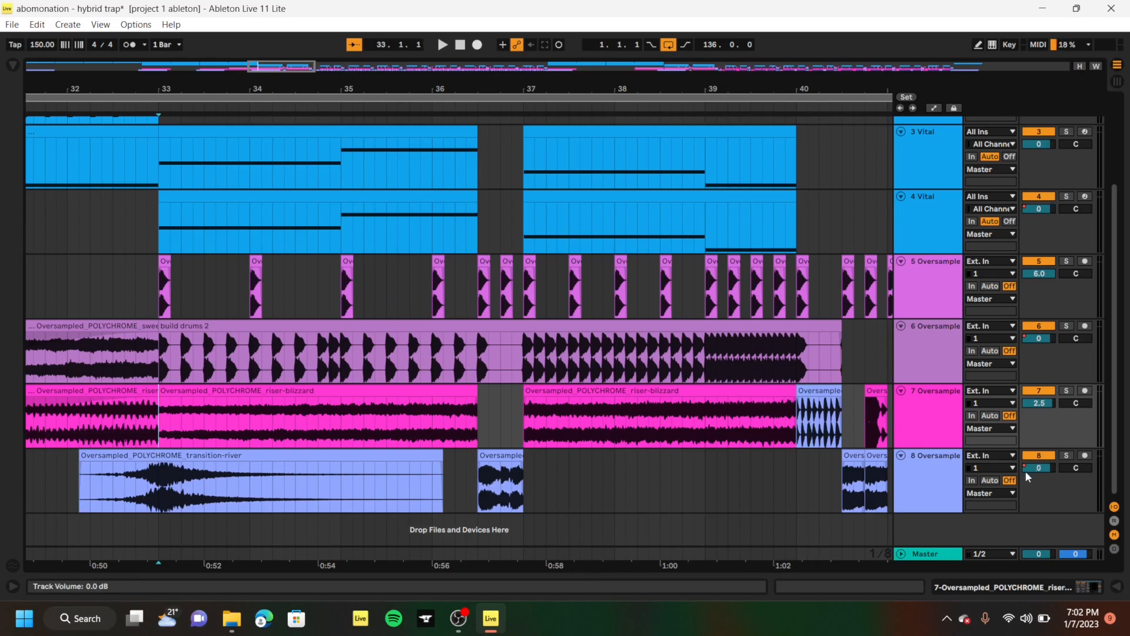
Solo track 8 and play its short clip starting at 36.3
click(480, 497)
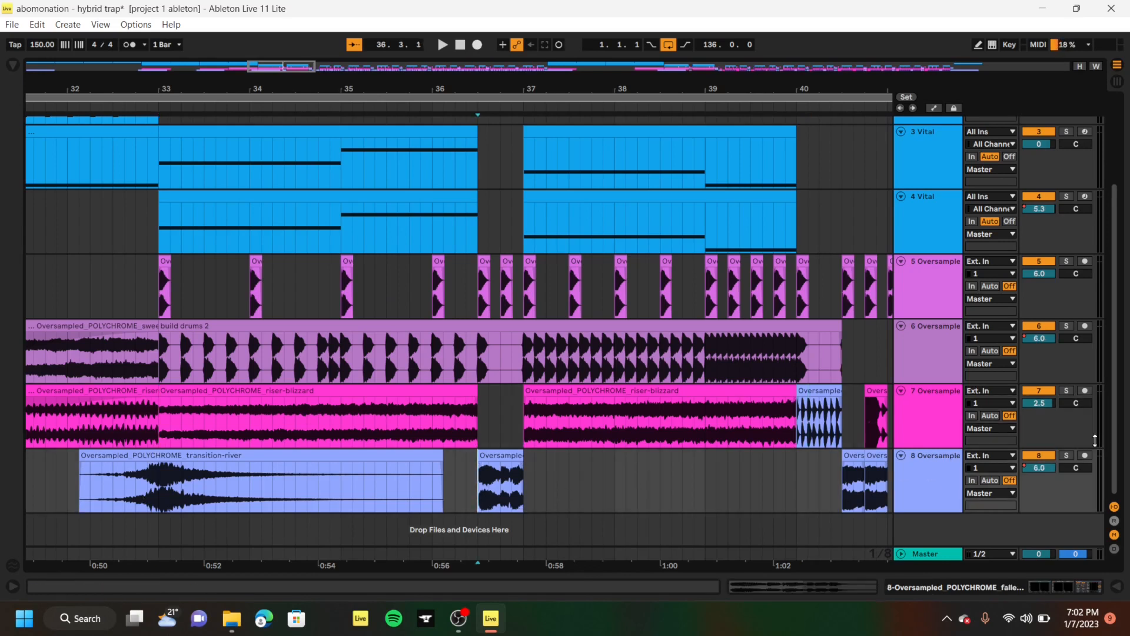
click(1066, 456)
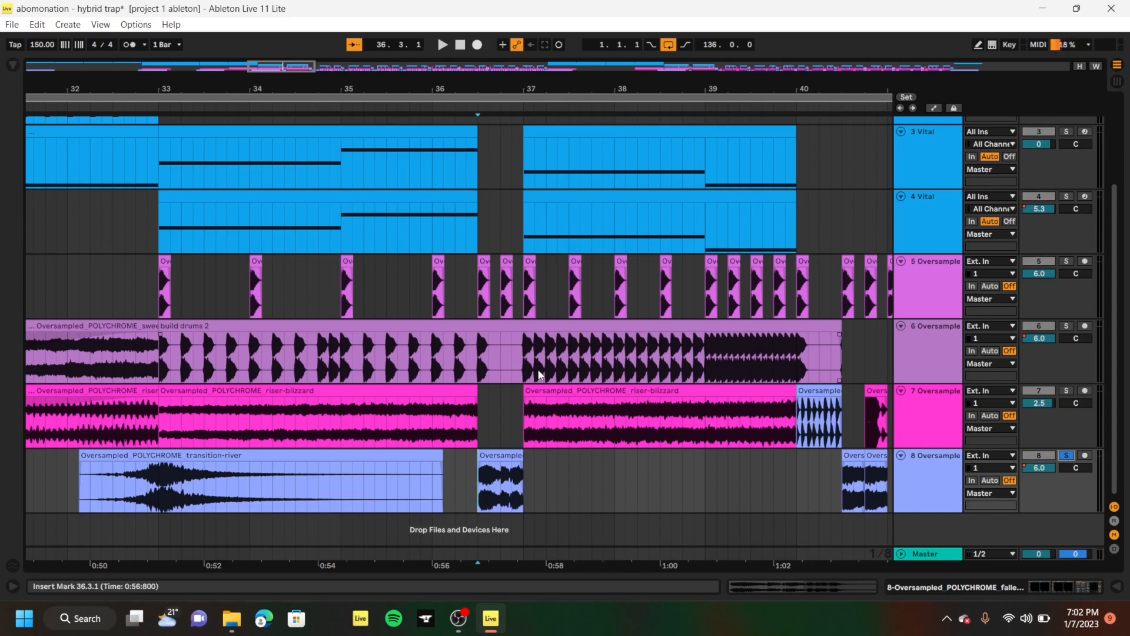
key(space)
key(space)
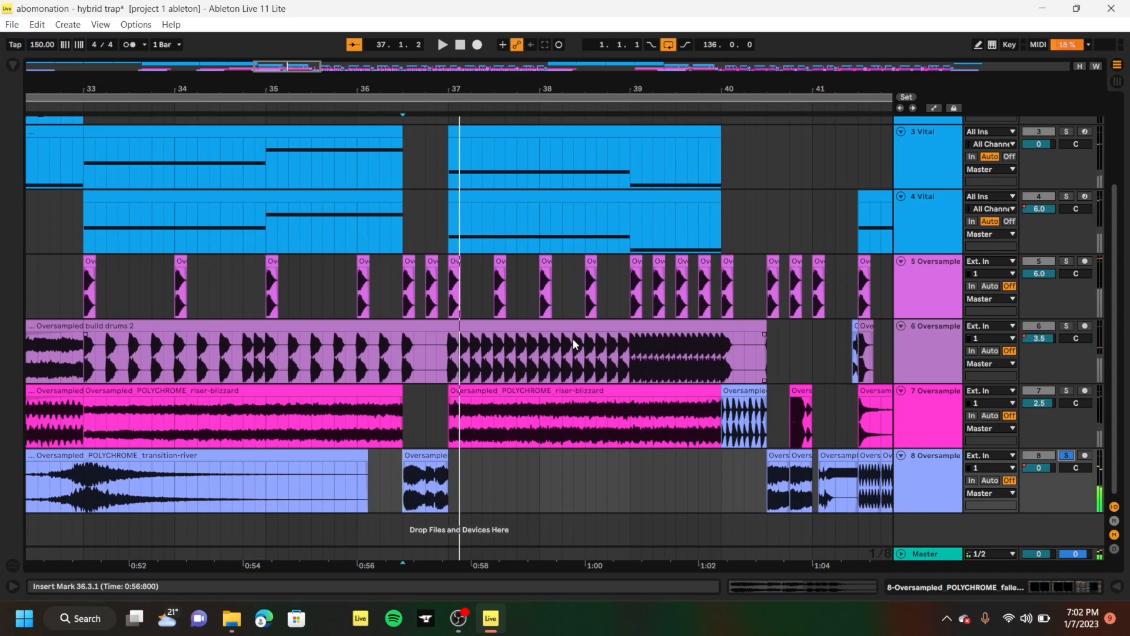
Solo track 7 and play its drum-fill clip from bar 40
scroll(574, 340, left, 2)
scroll(573, 340, right, 3)
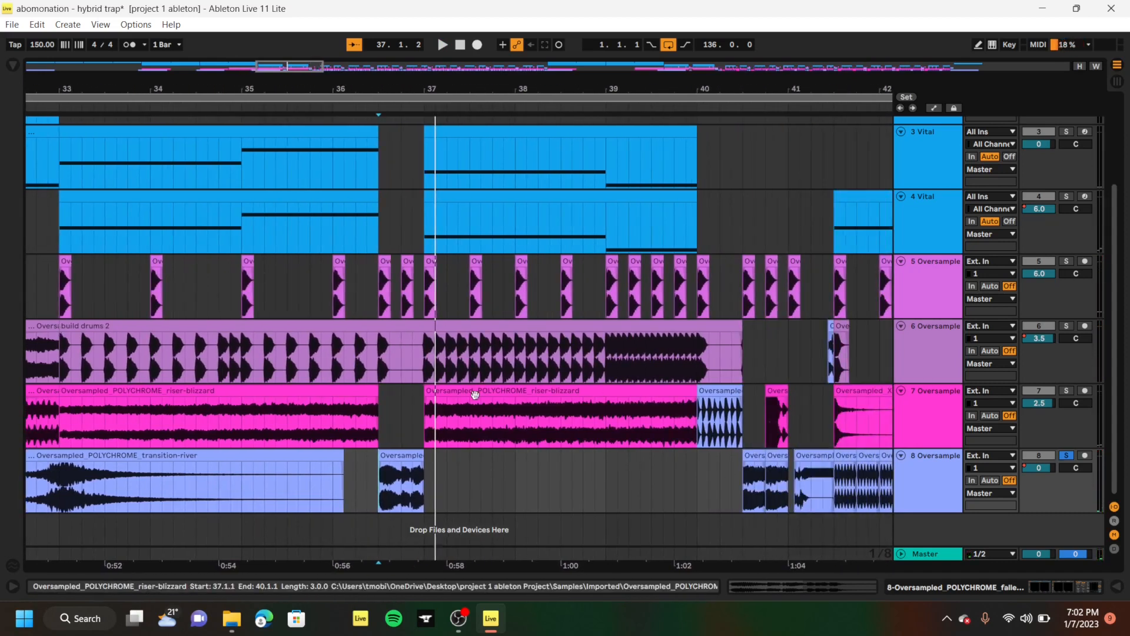
click(708, 436)
click(700, 436)
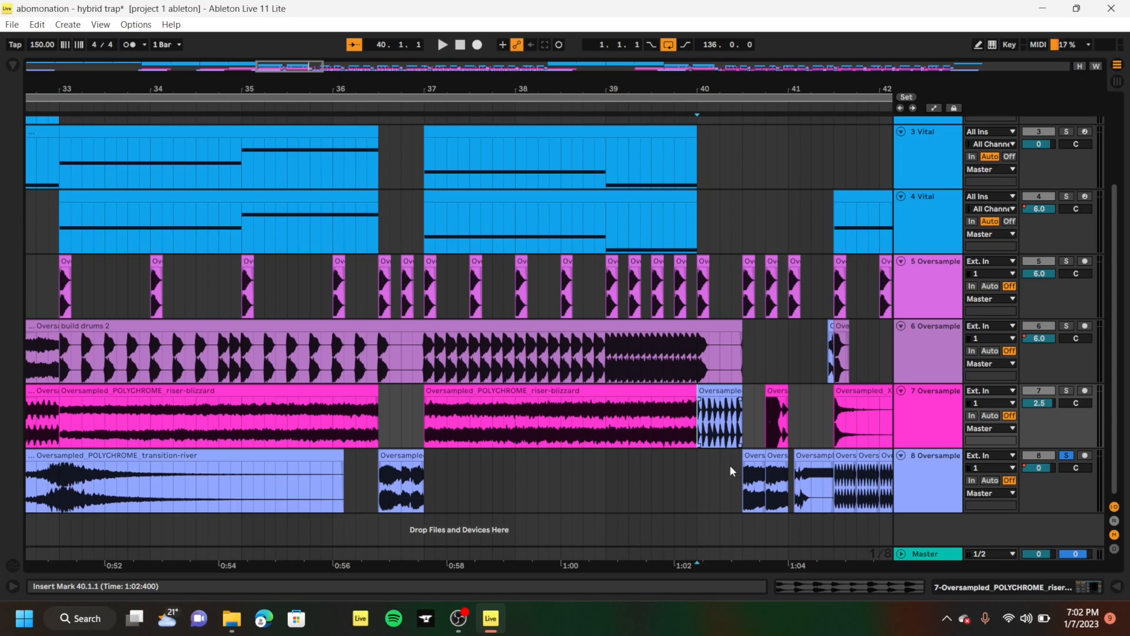
scroll(730, 465, right, 5)
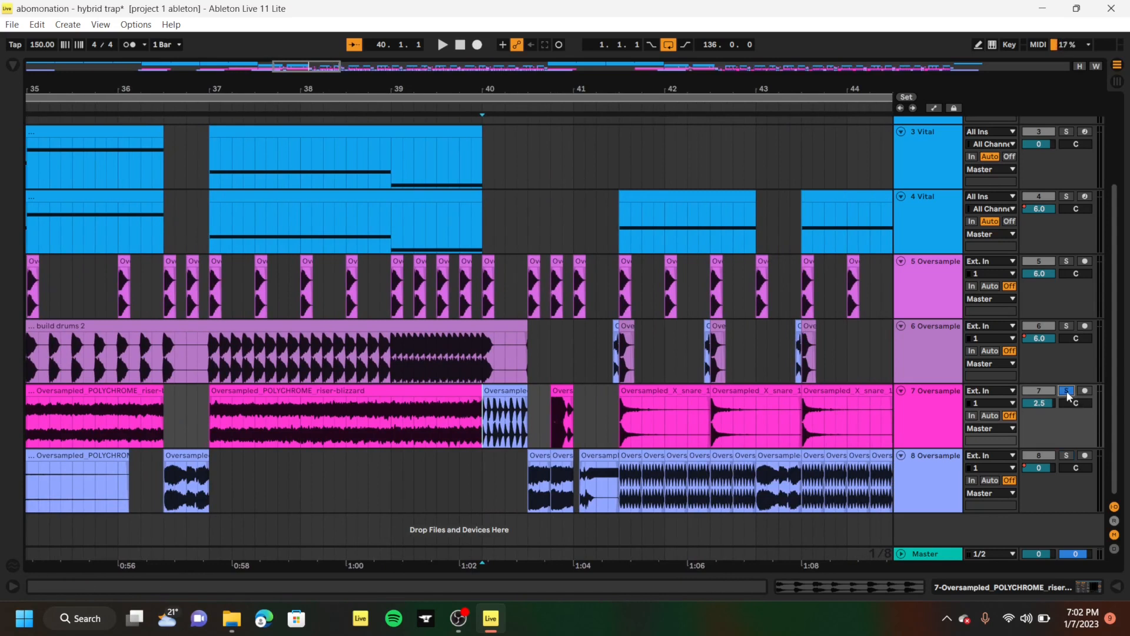
scroll(519, 417, up, 5)
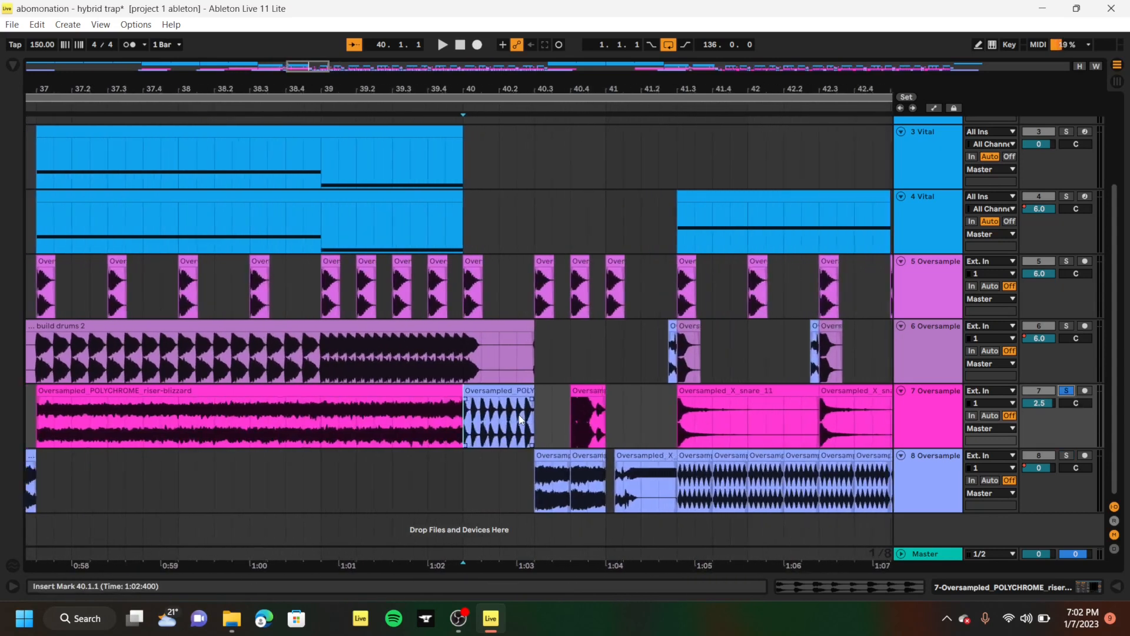
key(space)
key(space)
Open track 7's device chain to view its Compressor and collapse the device view again
scroll(518, 415, down, 1)
double_click(938, 421)
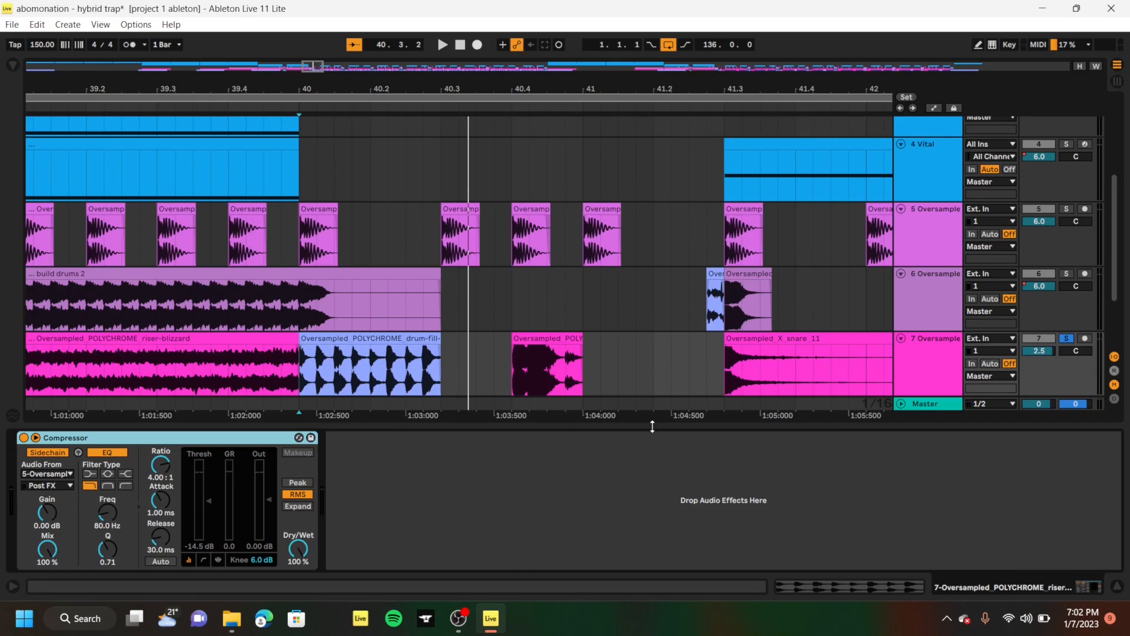
drag(652, 426, 648, 532)
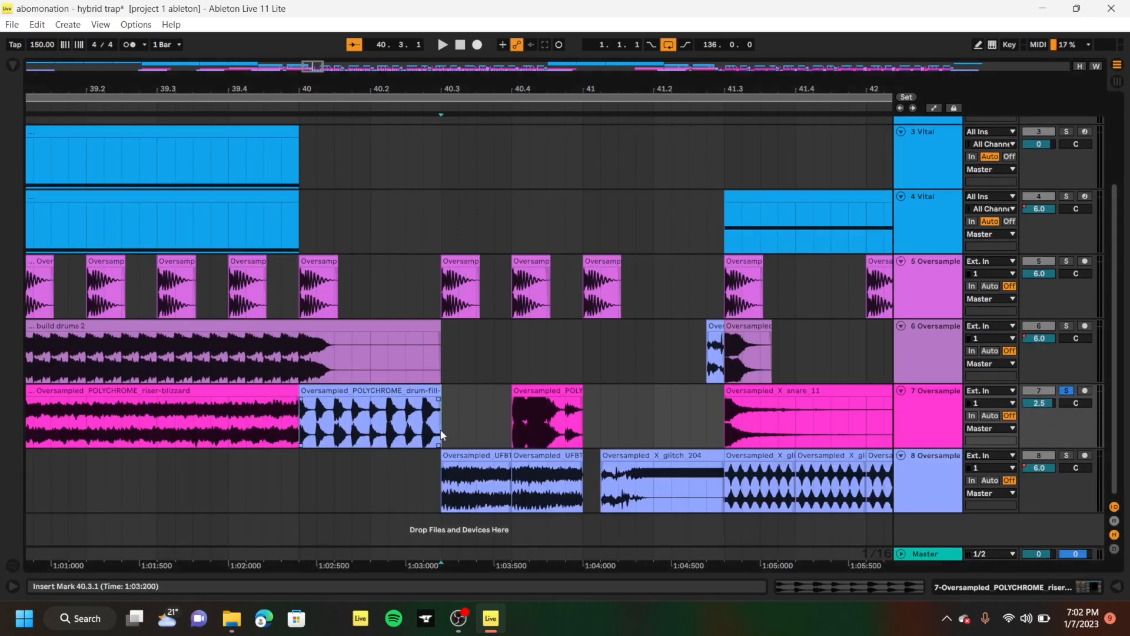
Deactivate the drum-fill clip at bar 40 on track 7 and play the section from 39.3 with all tracks unsoloed
right_click(375, 400)
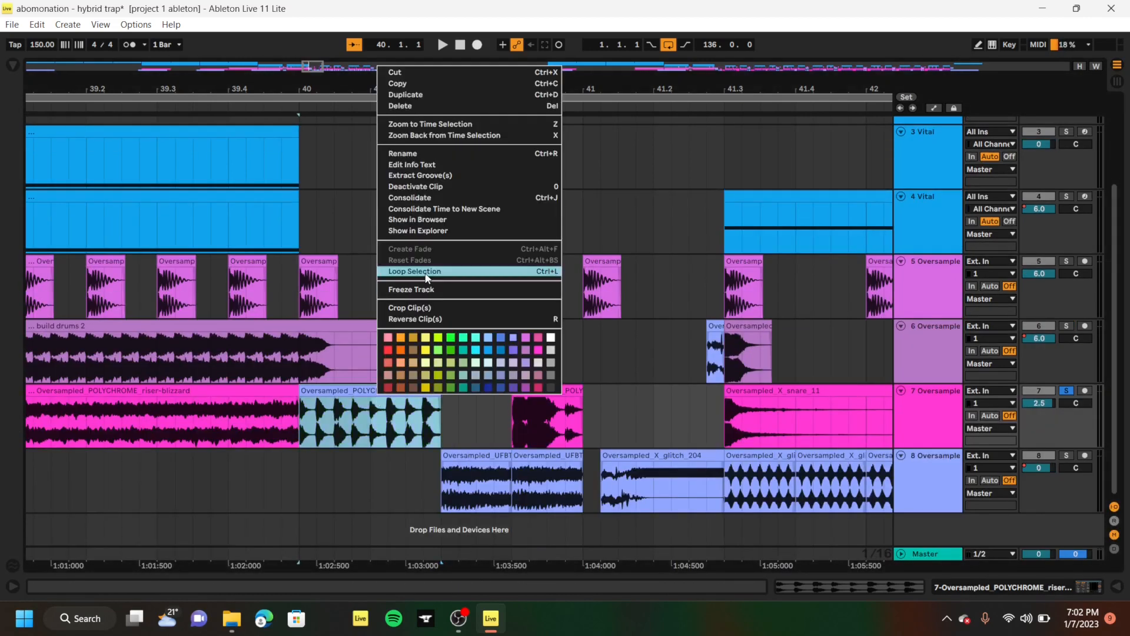
click(406, 186)
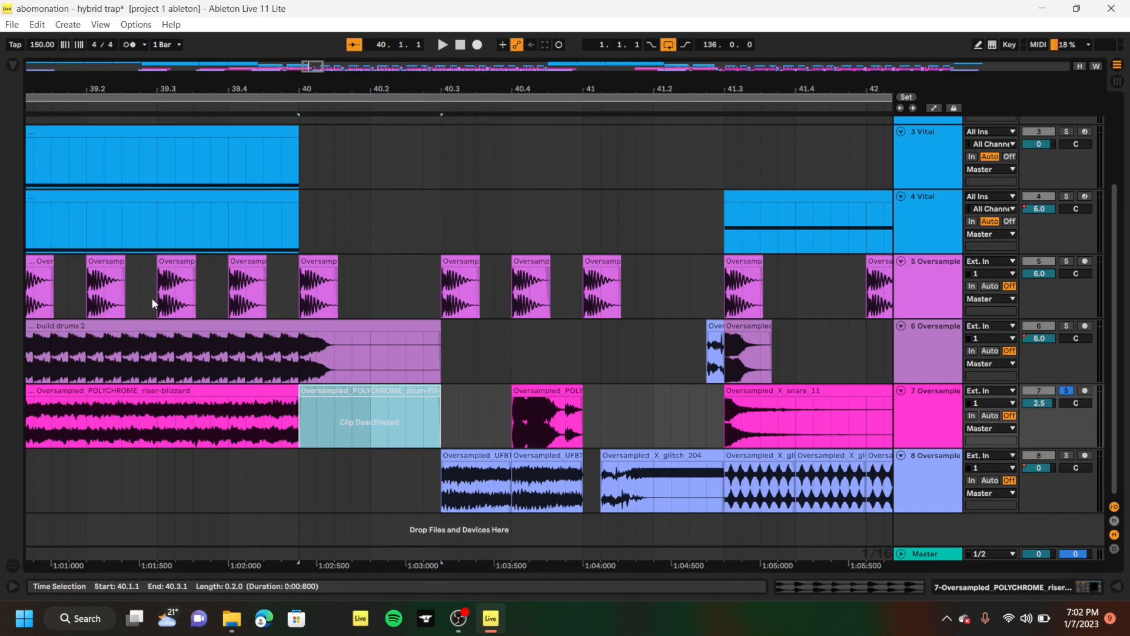
click(155, 300)
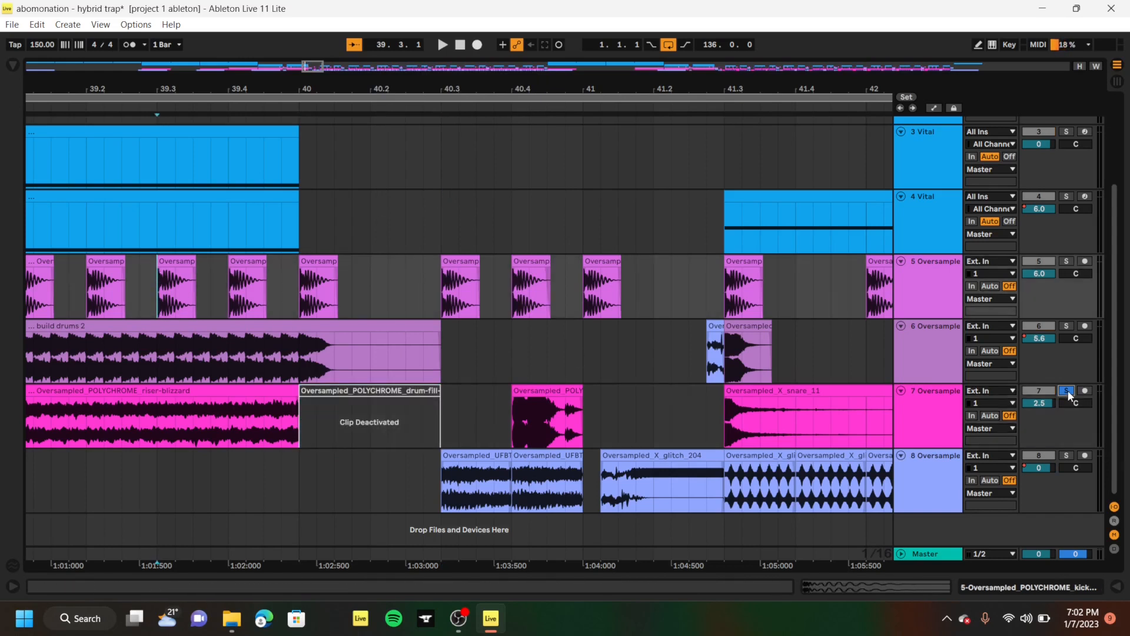
key(space)
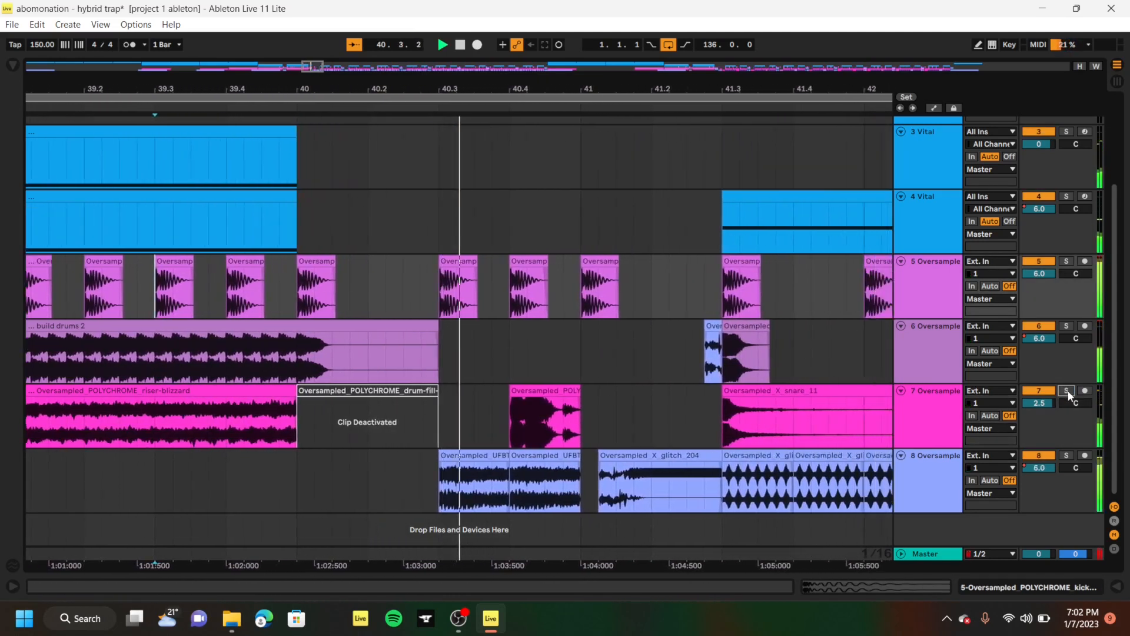
key(space)
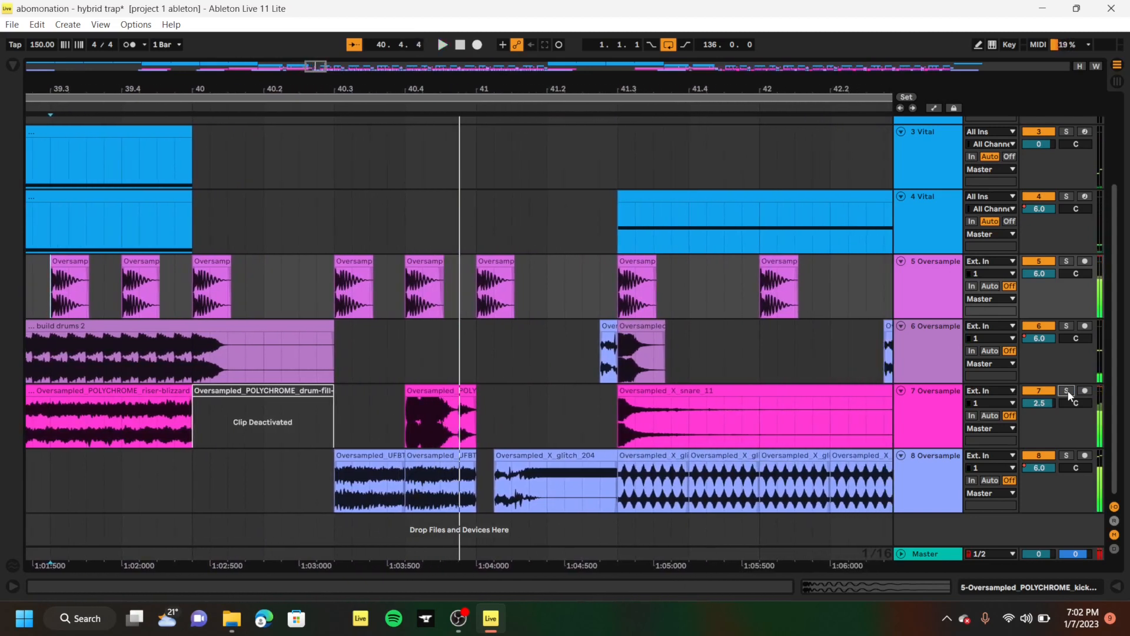
Reactivate the drum-fill clip on track 7 and play the transition from bar 40
right_click(300, 388)
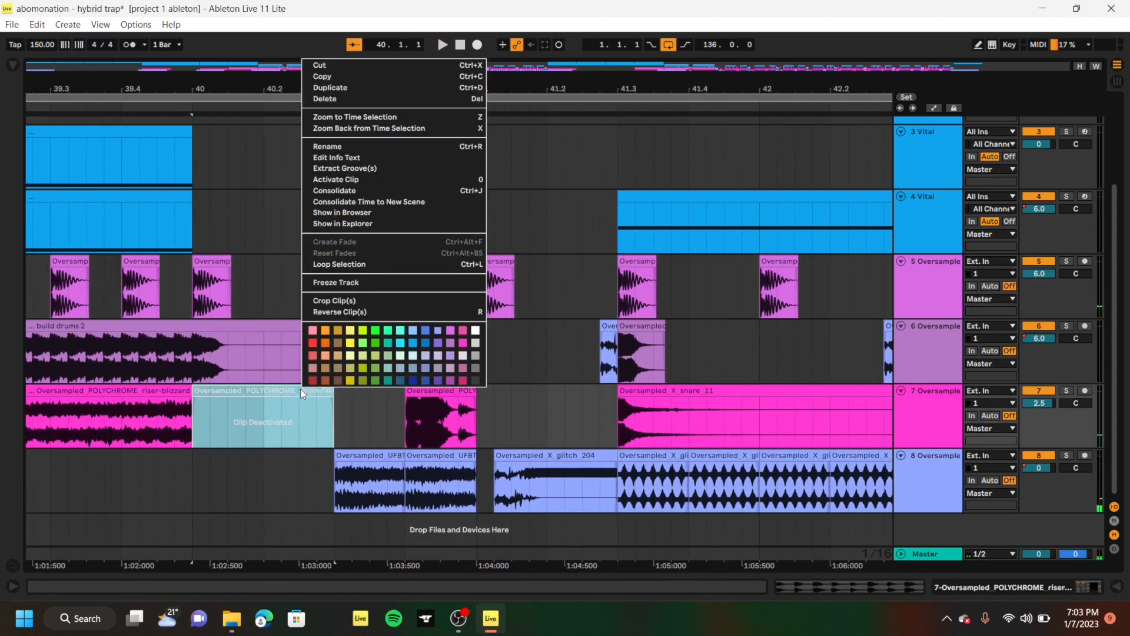
click(349, 180)
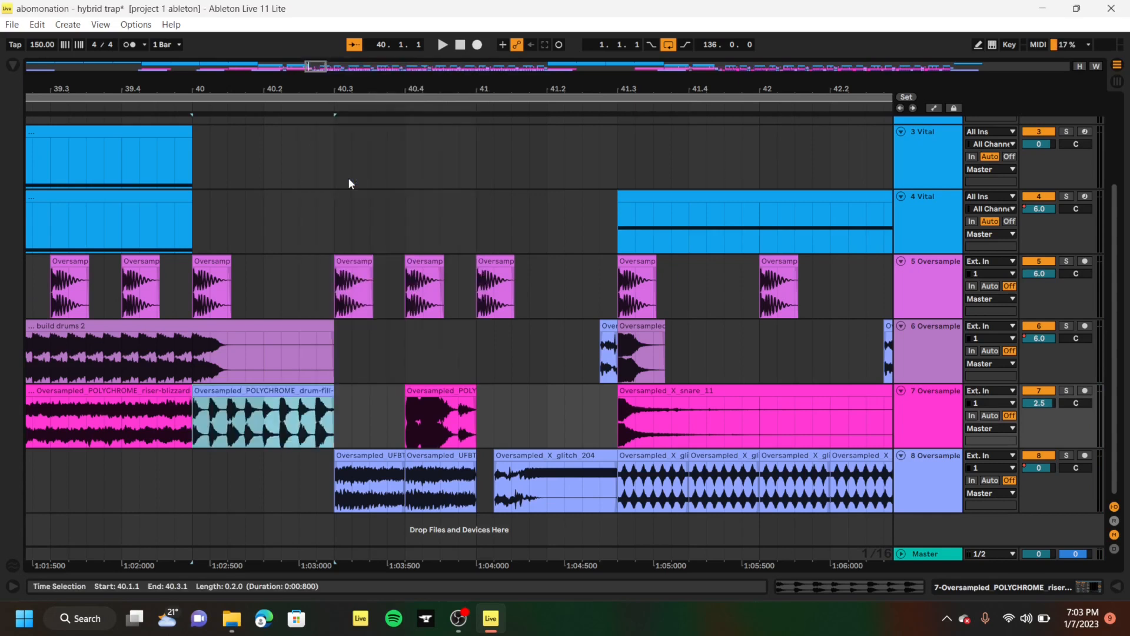
key(space)
key(space)
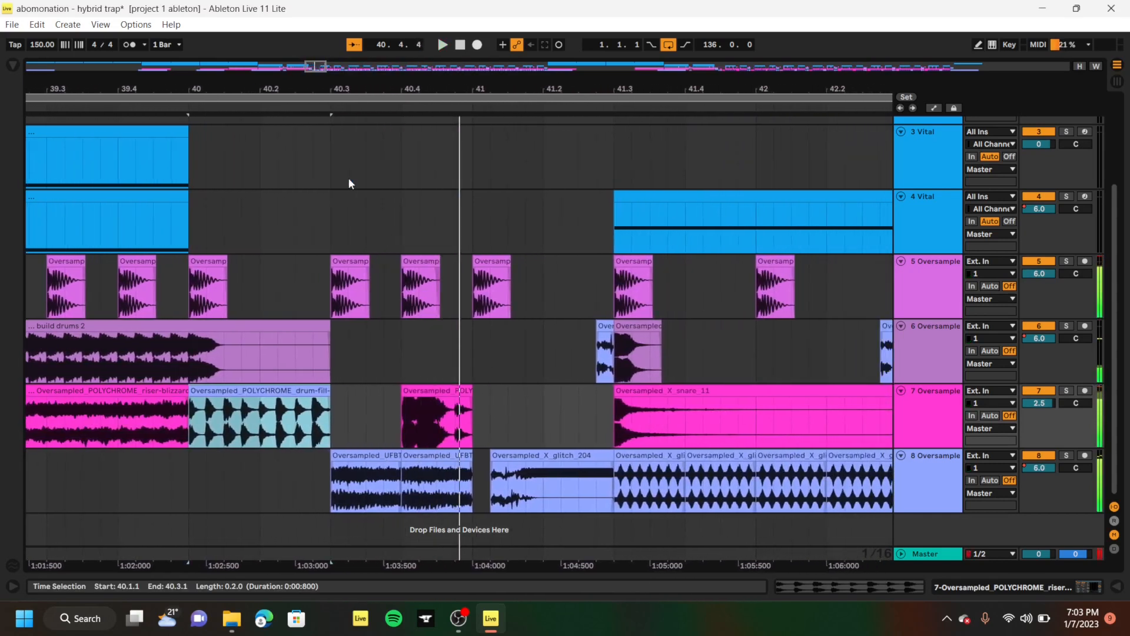
Open the device chain of track 8 and inspect the kHs Reverb and kHs Distortion in the dist rck rack
click(333, 490)
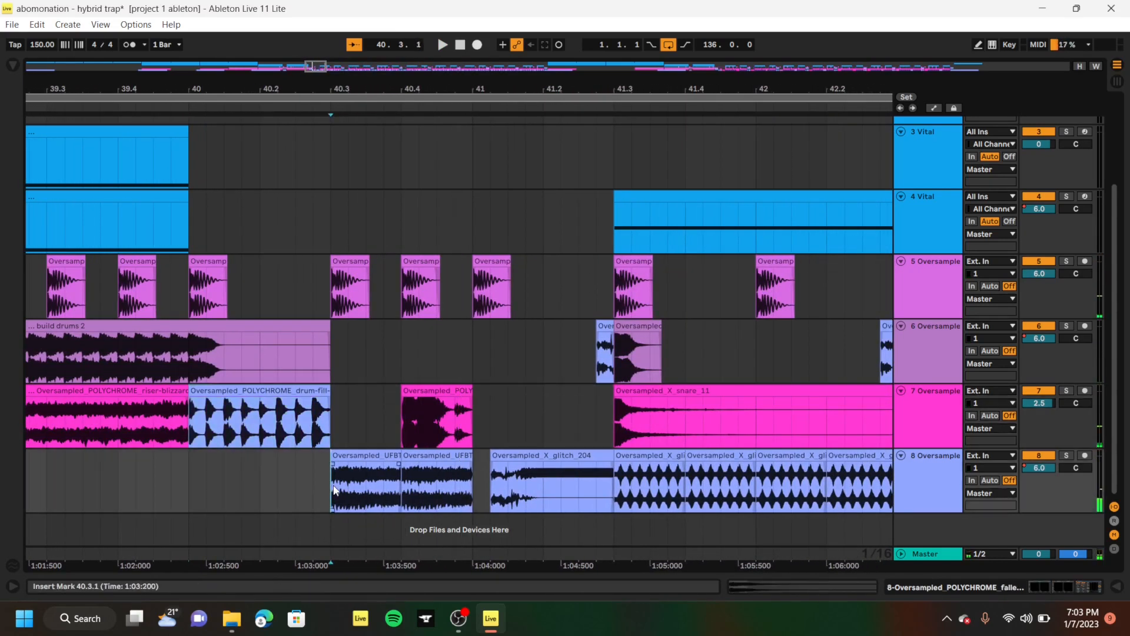
double_click(942, 482)
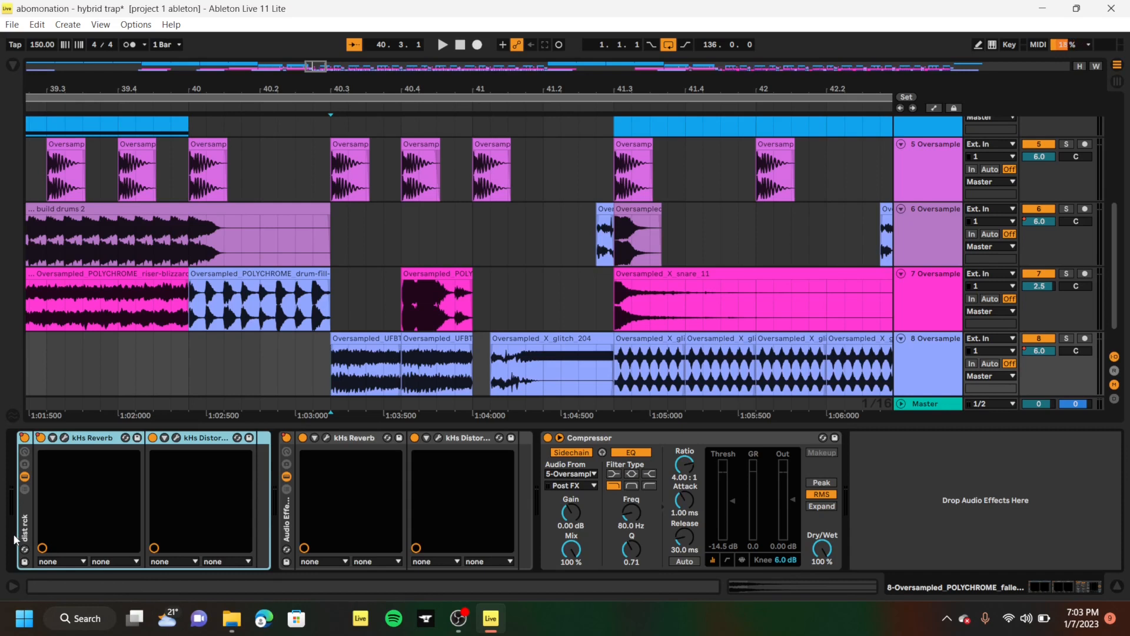
drag(846, 492, 870, 492)
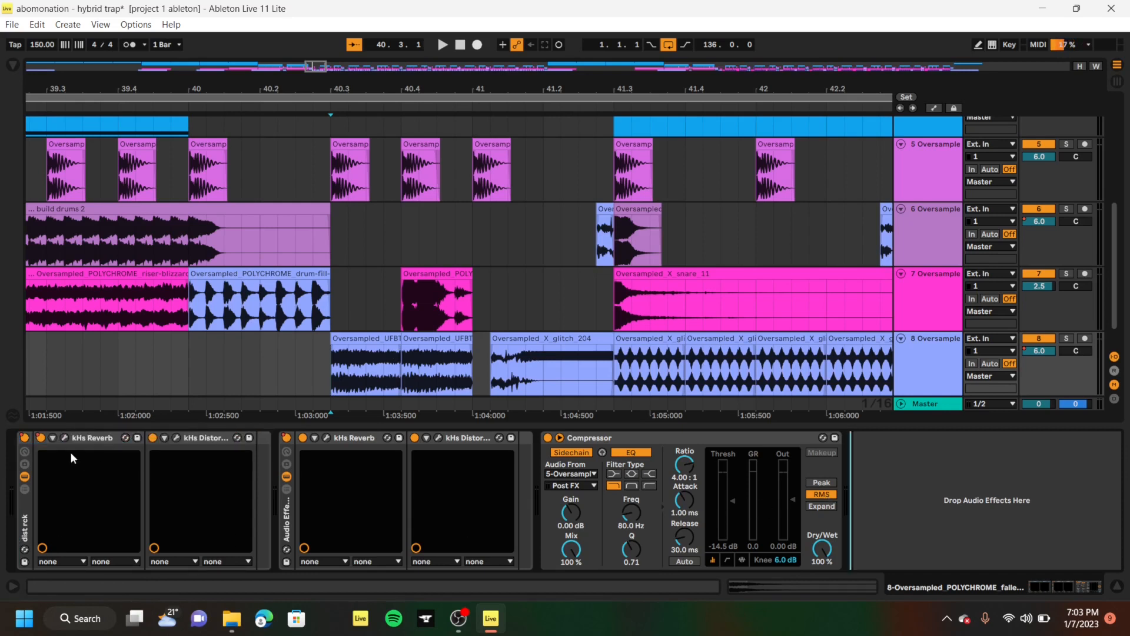
click(101, 443)
click(196, 439)
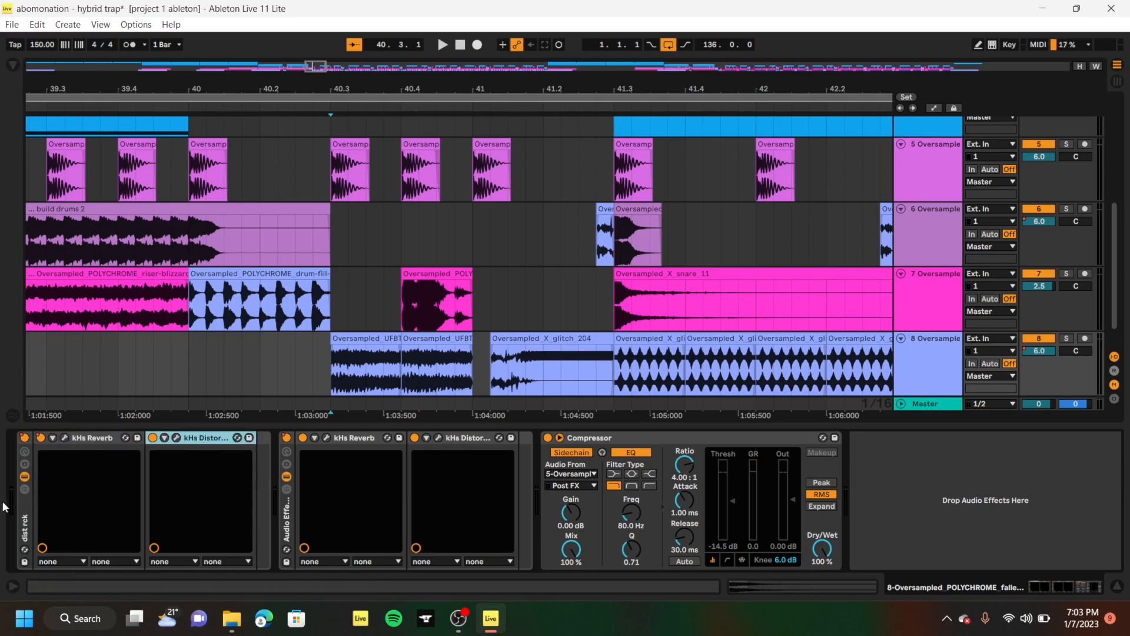
Inspect track 8's second audio effect rack and its sidechained Compressor, and collapse the device view
click(22, 520)
click(286, 526)
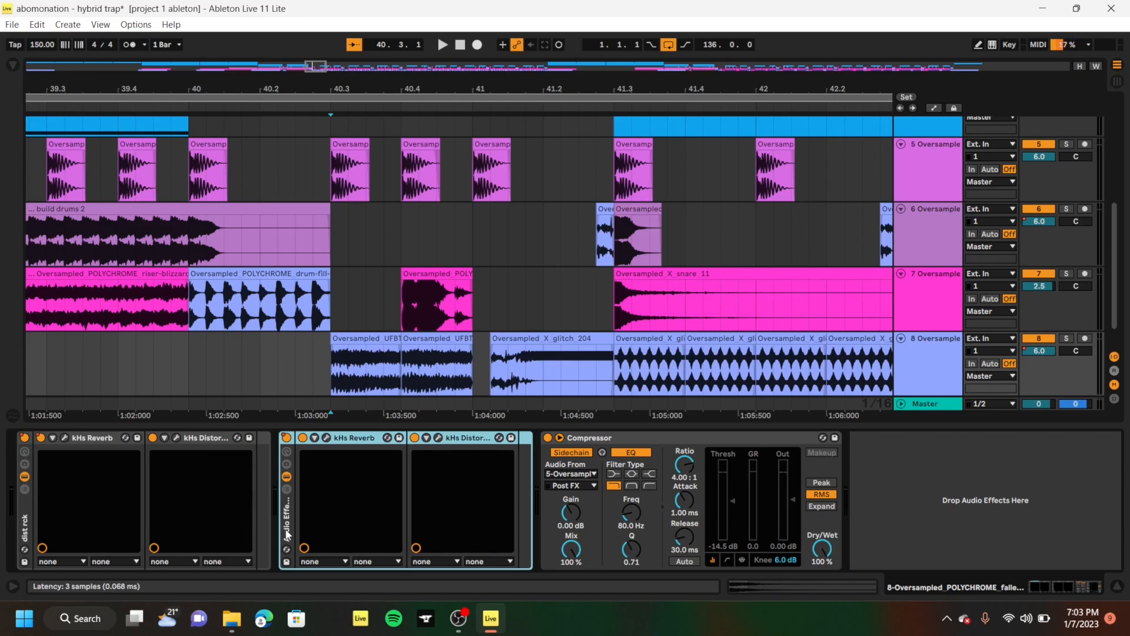
click(900, 503)
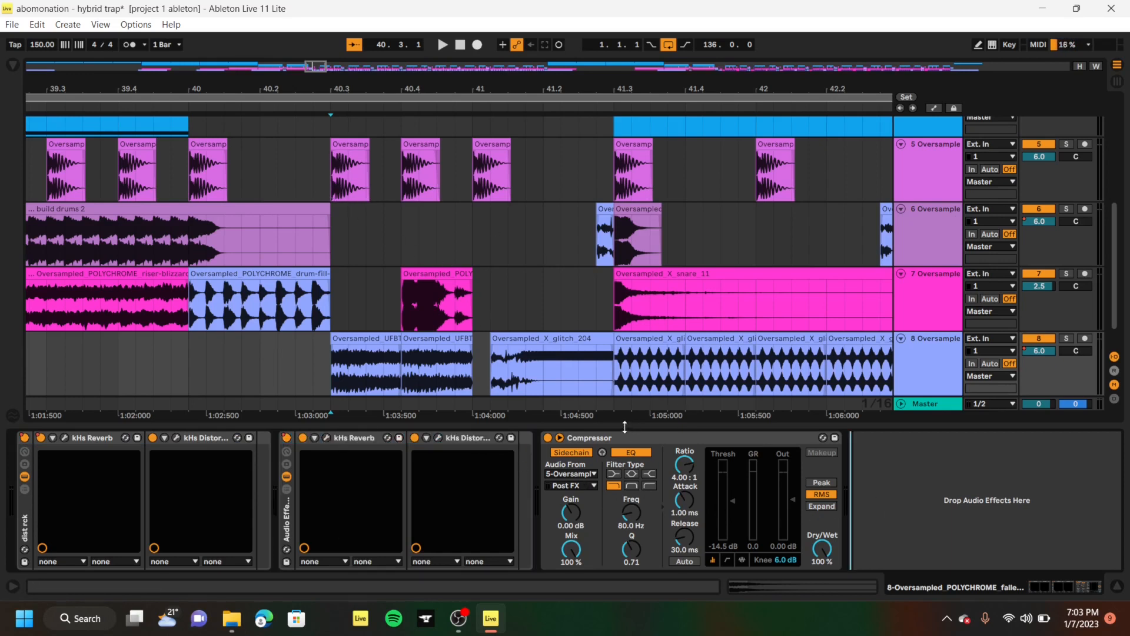
drag(624, 428, 574, 602)
Solo track 7, play its vocal clip from 40.4, and unsolo the track
click(401, 418)
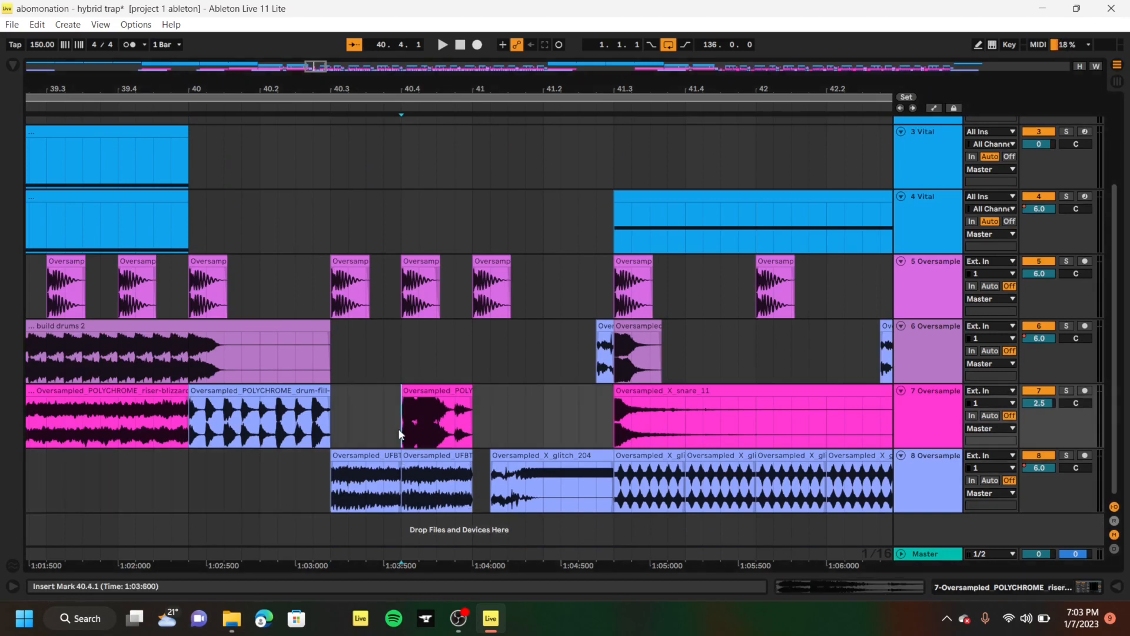
click(1065, 391)
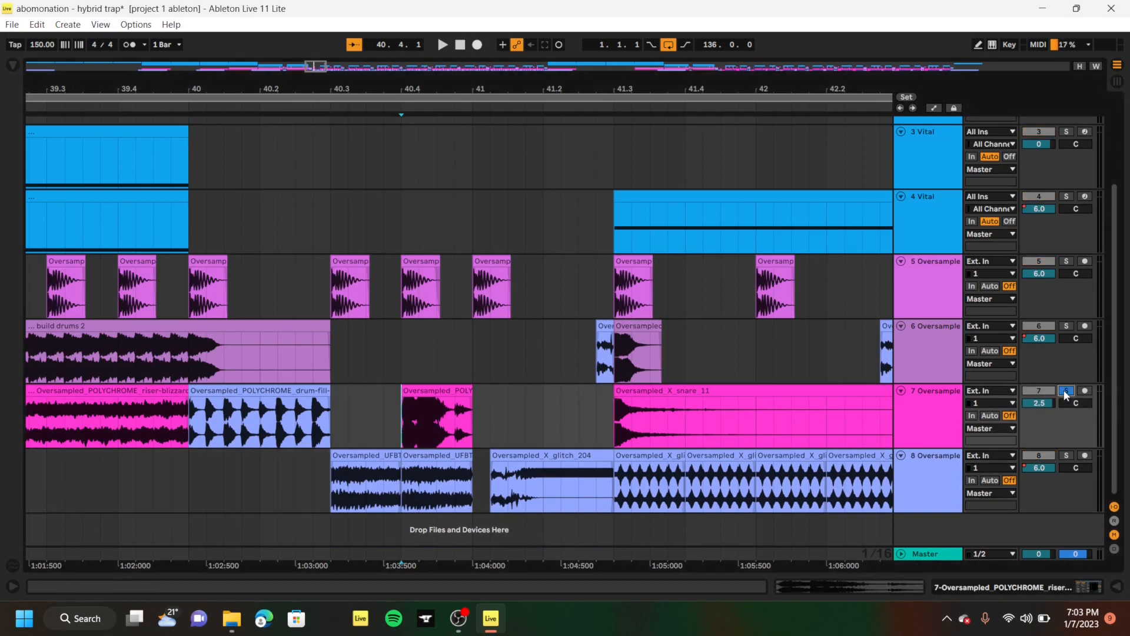
key(space)
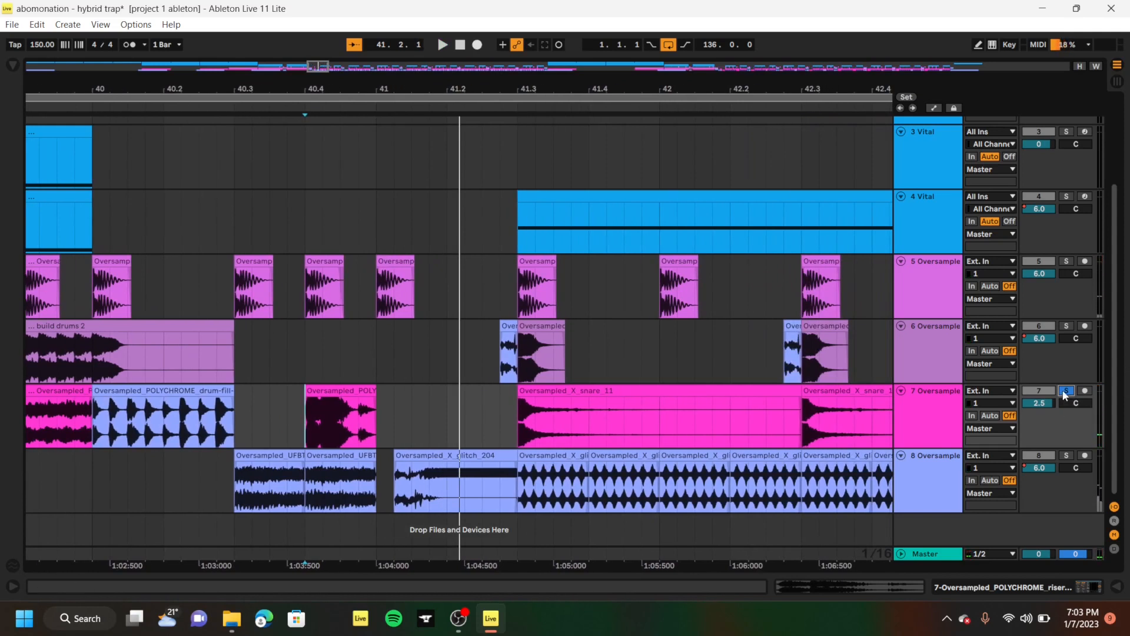
click(1065, 391)
Play the drop from bar 41 with all tracks unsoloed and stop around bar 52
scroll(629, 326, down, 4)
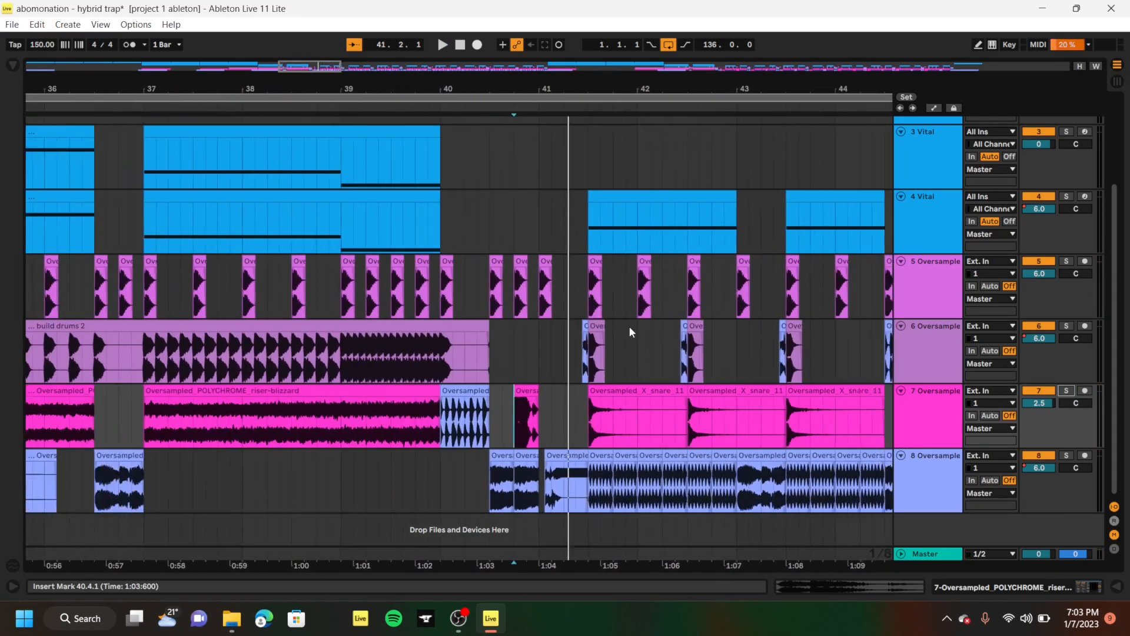
scroll(630, 327, down, 4)
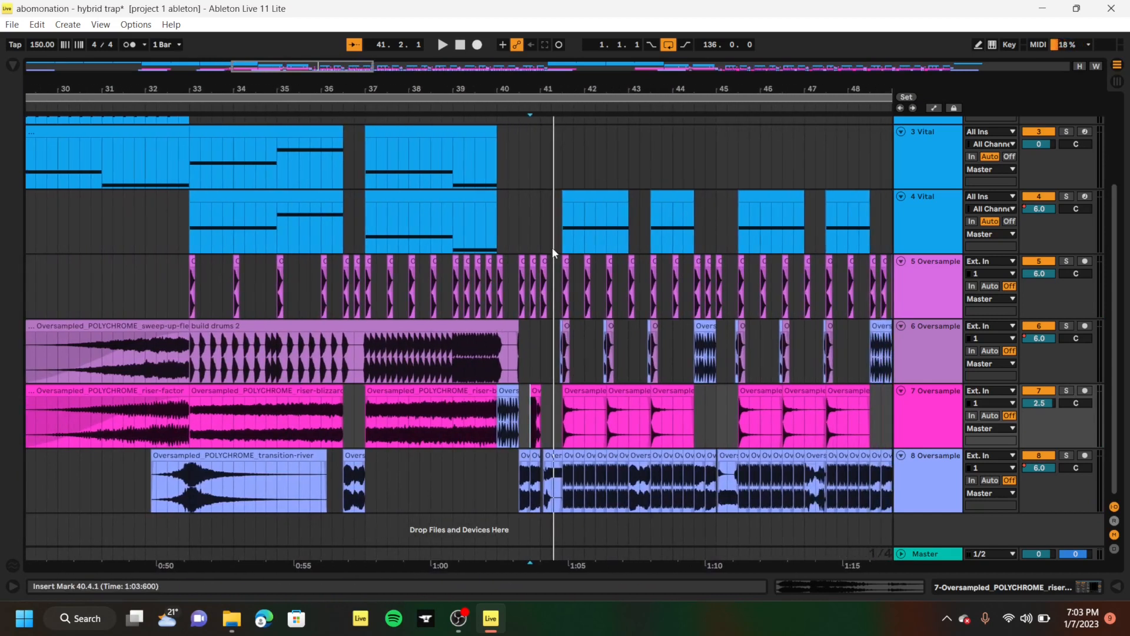
click(542, 241)
key(space)
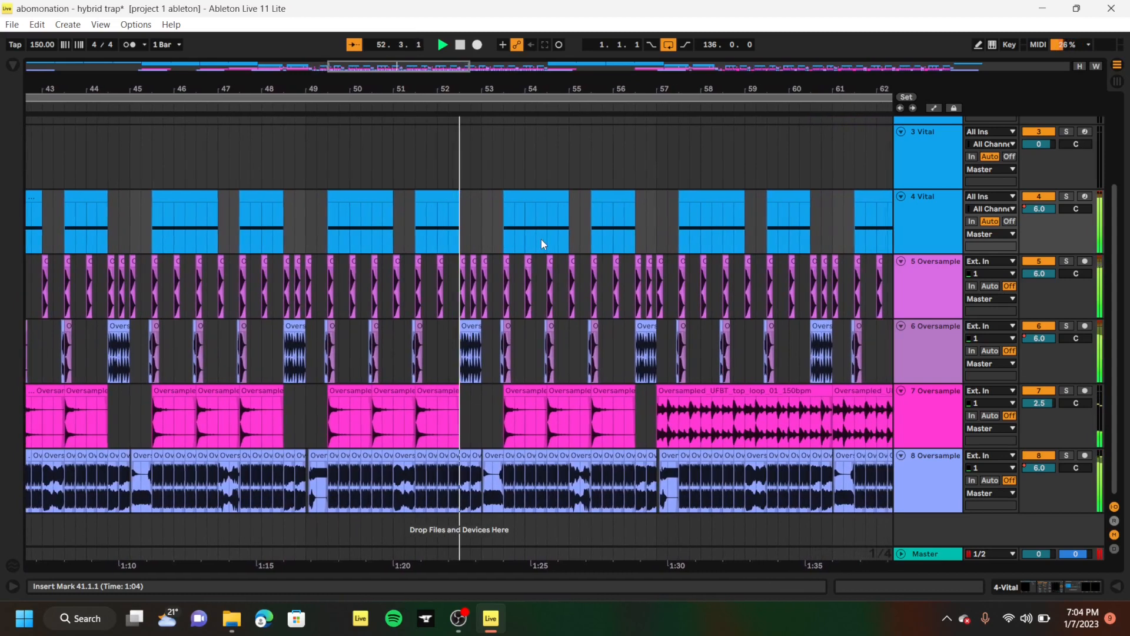
key(space)
Return to bar 41, solo tracks 5 and 8, and play the start of the drop
scroll(541, 239, up, 2)
scroll(542, 239, down, 5)
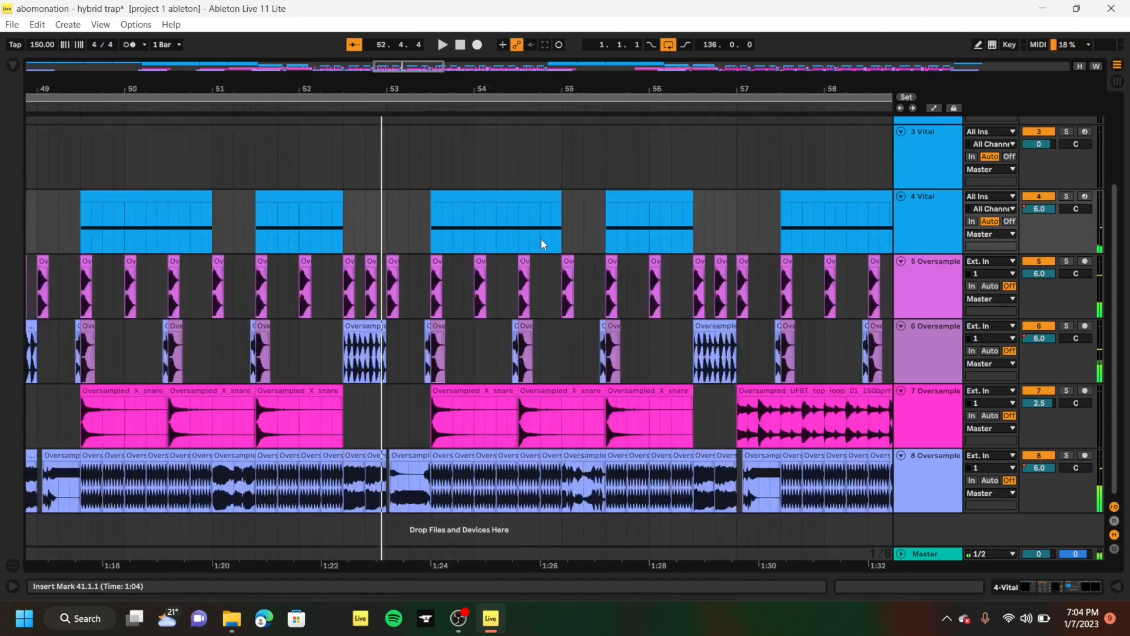
click(265, 225)
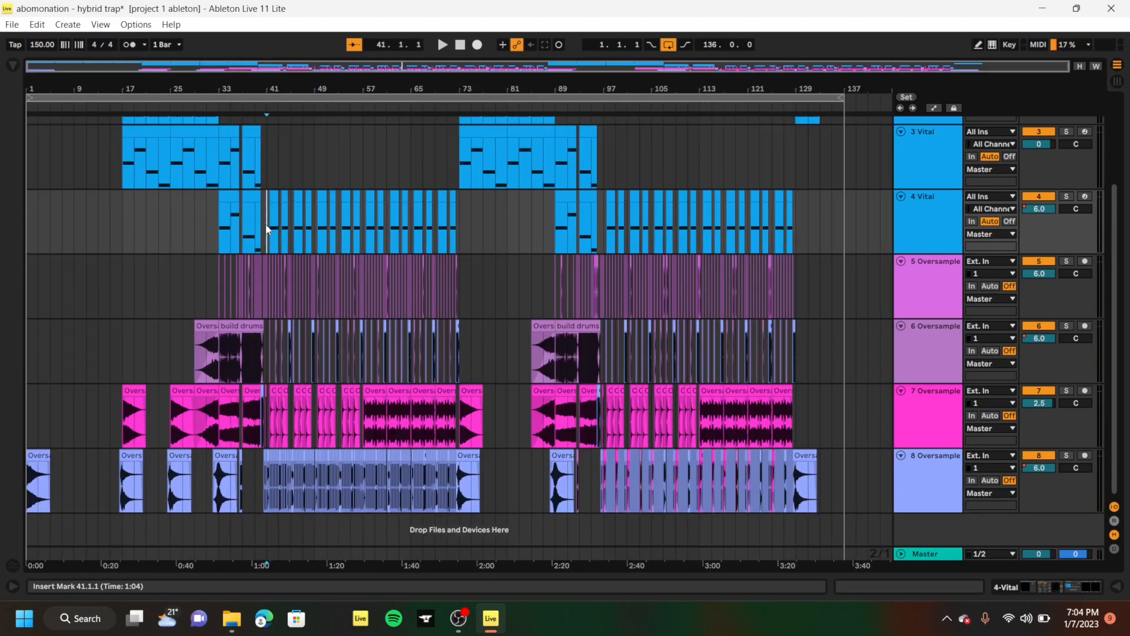
scroll(266, 223, up, 7)
scroll(266, 223, up, 6)
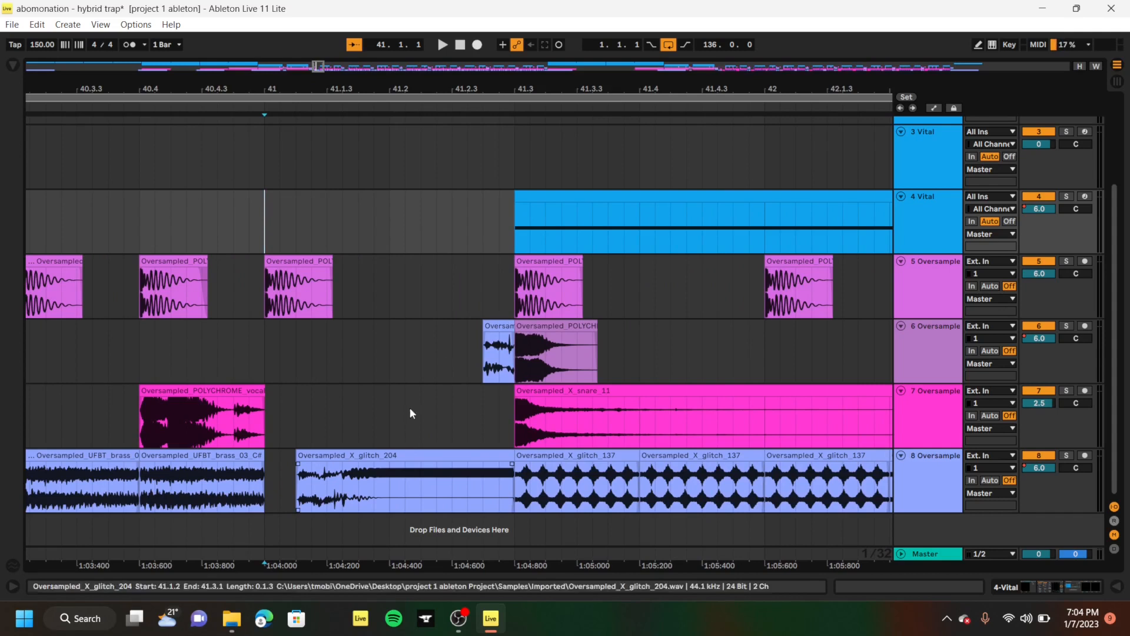
scroll(375, 344, down, 13)
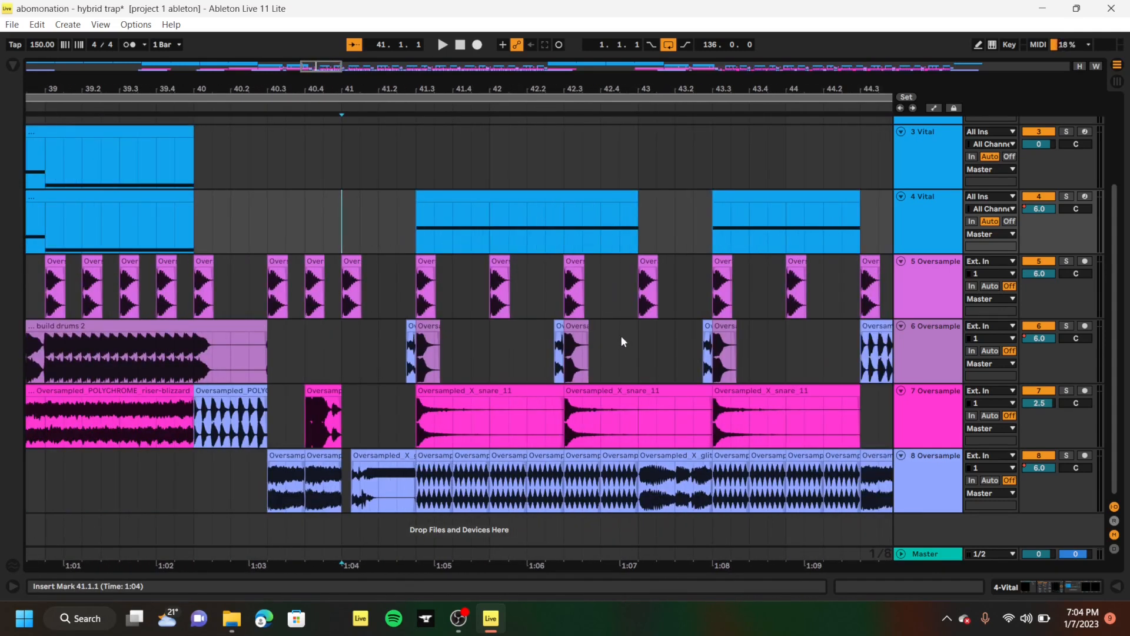
click(1067, 262)
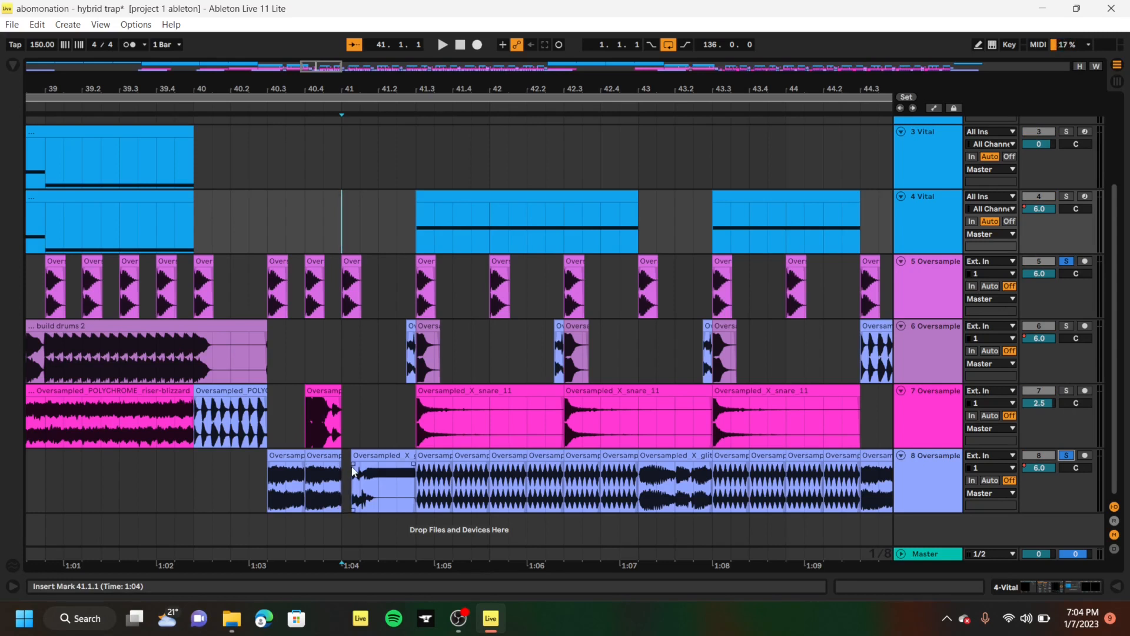
key(space)
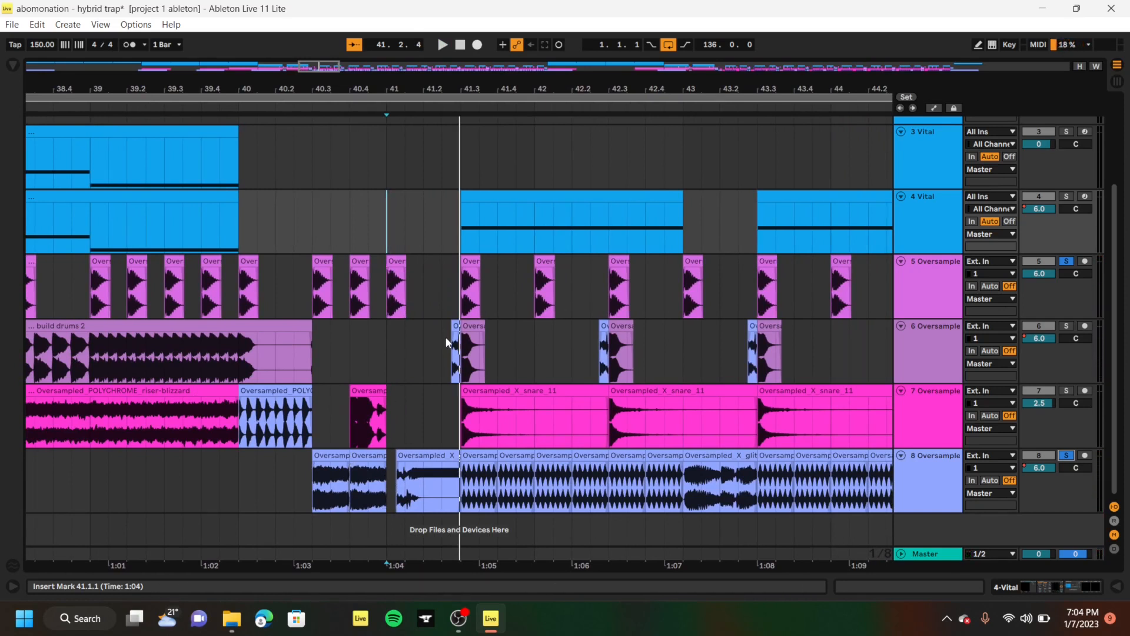
Solo track 6 alone and play its short lead-in and drum clips from 41.2.4
click(452, 354)
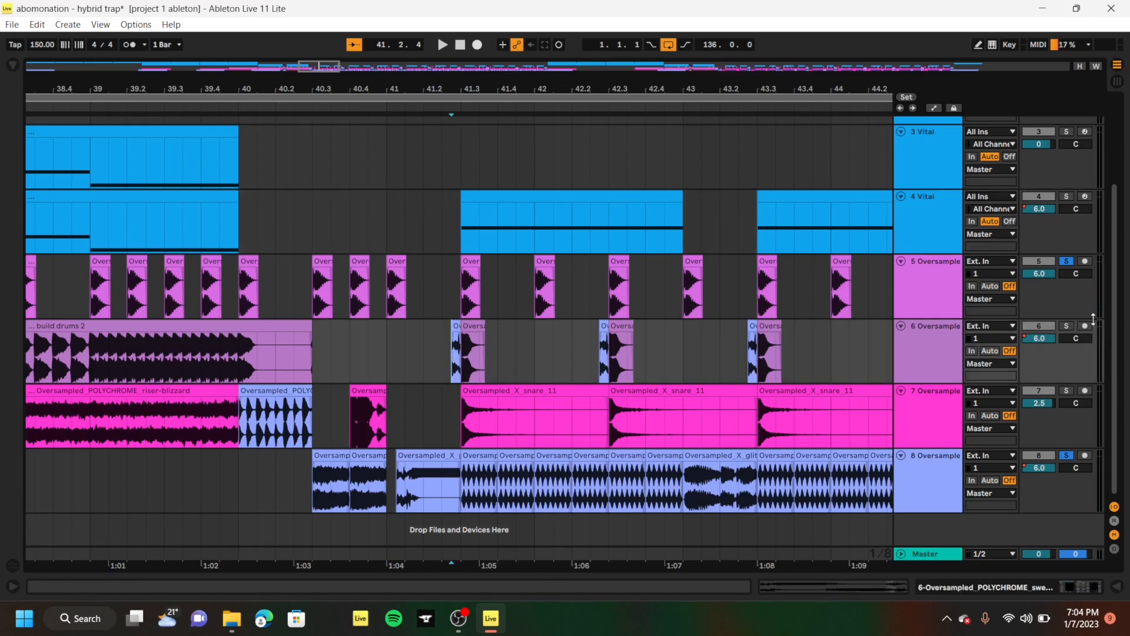
click(1067, 327)
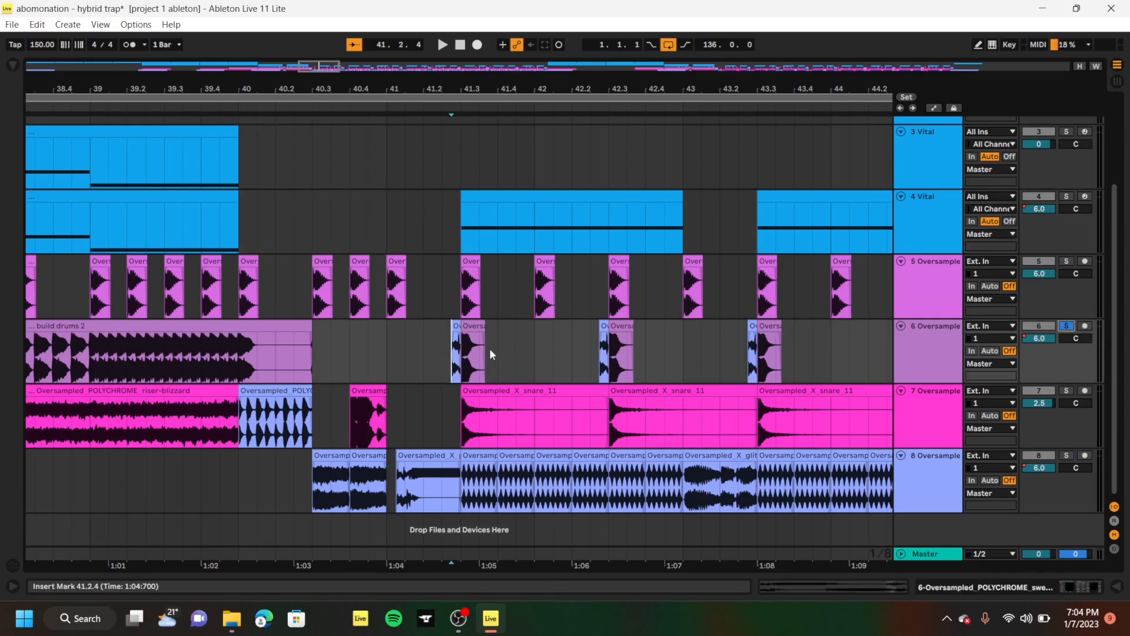
scroll(490, 351, up, 3)
key(space)
key(space)
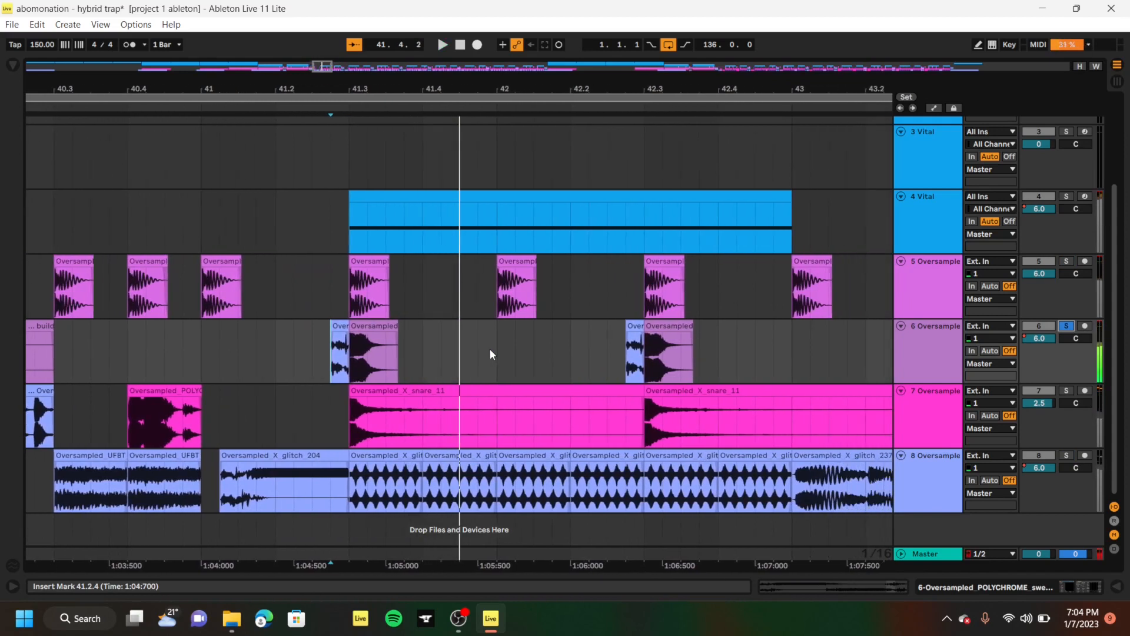
Examine the clip arrangement of the drop between bars 41 and 49 on tracks 4 to 8
scroll(489, 349, down, 3)
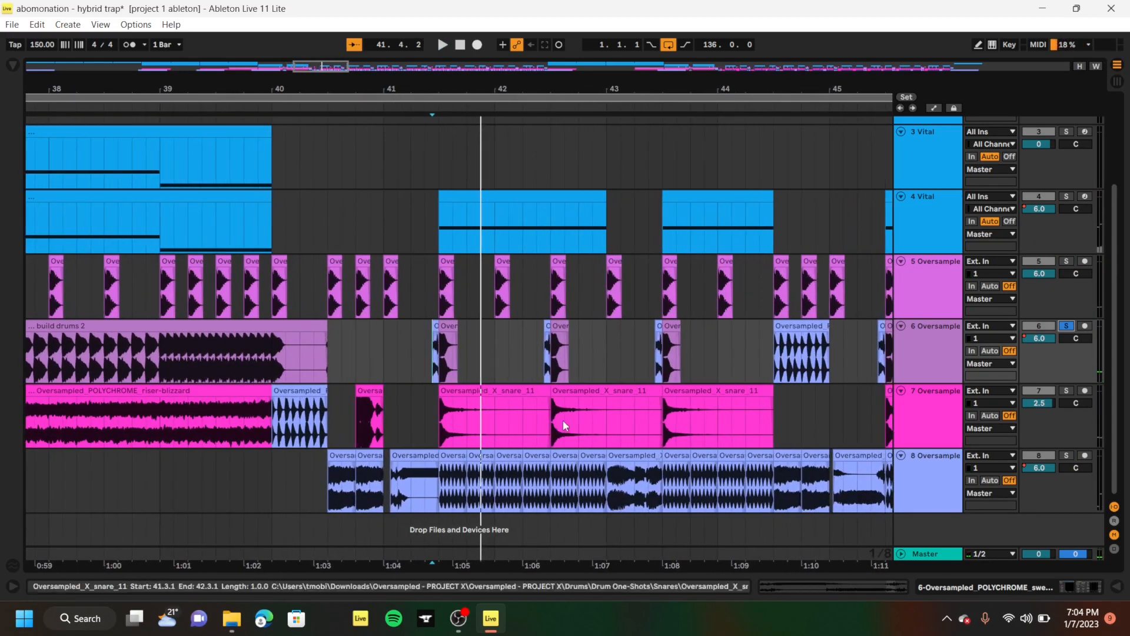
scroll(568, 430, left, 2)
scroll(567, 430, right, 5)
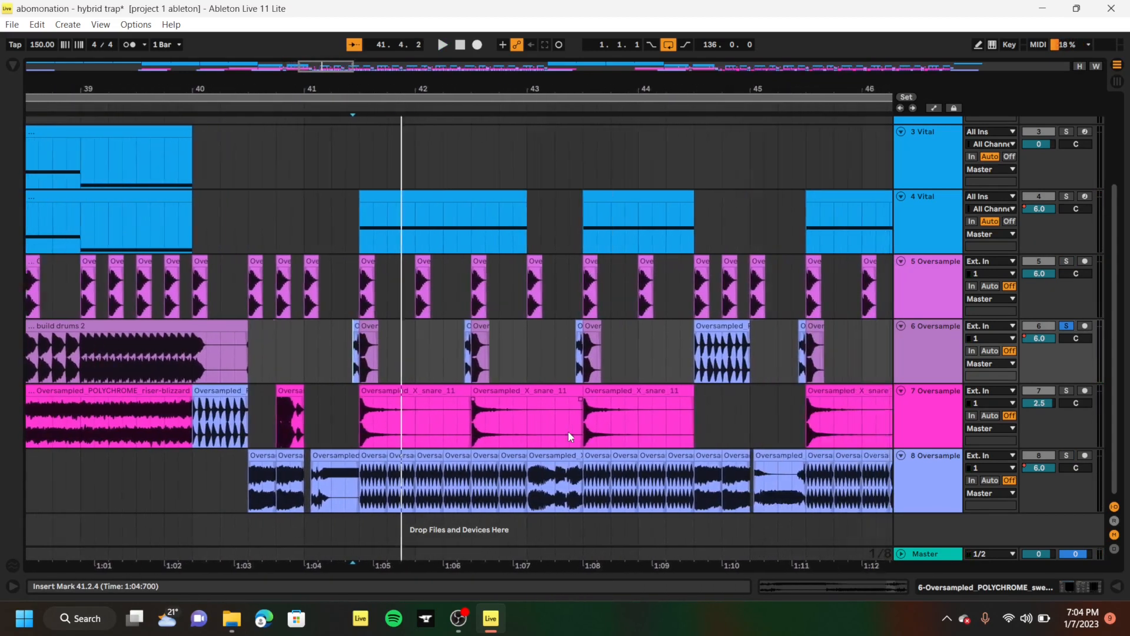
scroll(567, 431, right, 3)
scroll(292, 493, right, 6)
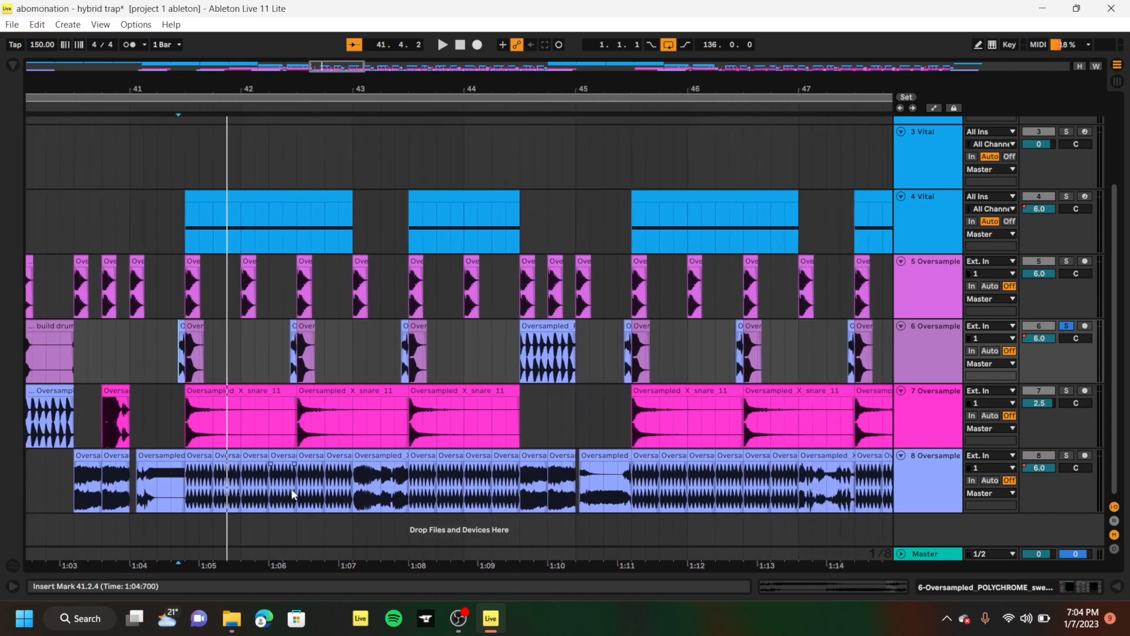
scroll(567, 471, right, 10)
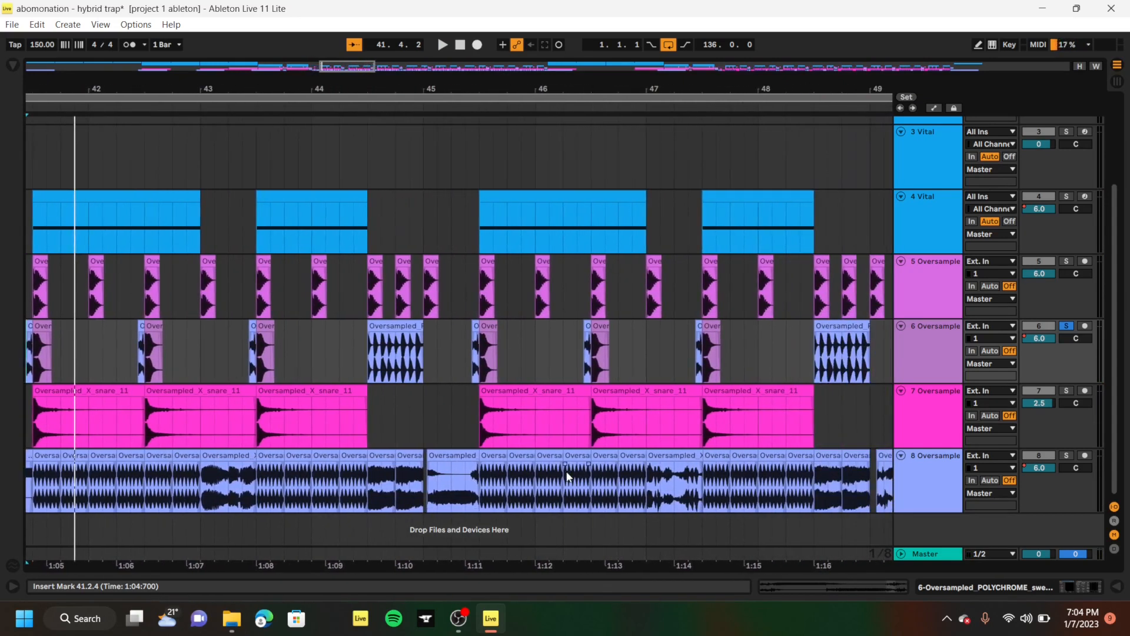
scroll(568, 477, left, 15)
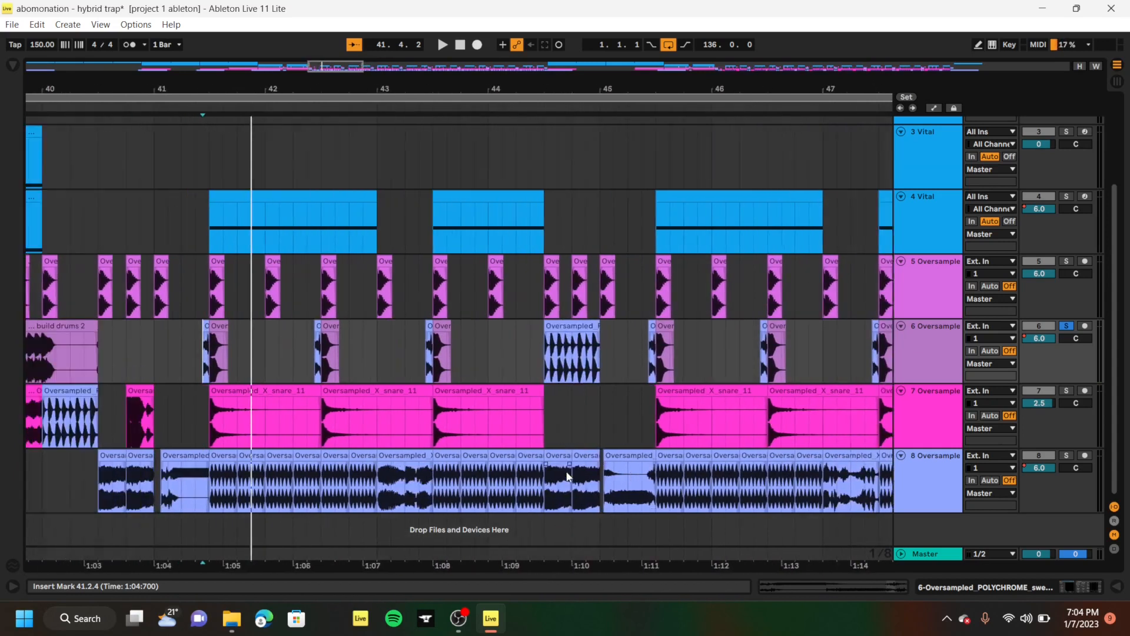
right_click(569, 471)
click(238, 497)
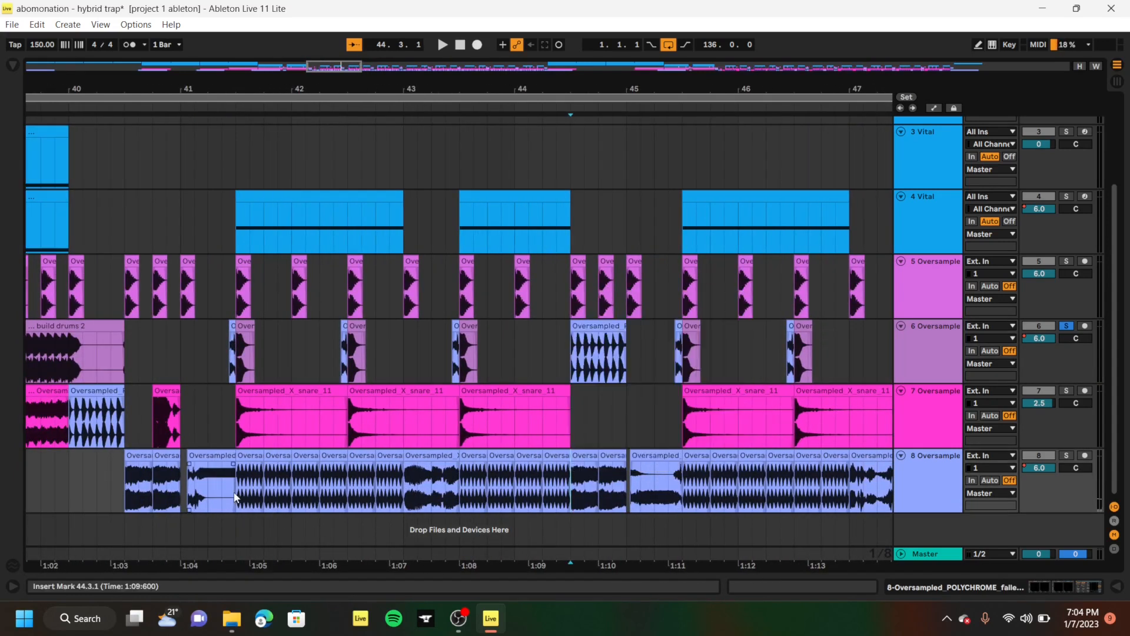
Audition the drop from 41.3 with track 7 soloed, add track 6, and solo track 8 alone
click(238, 435)
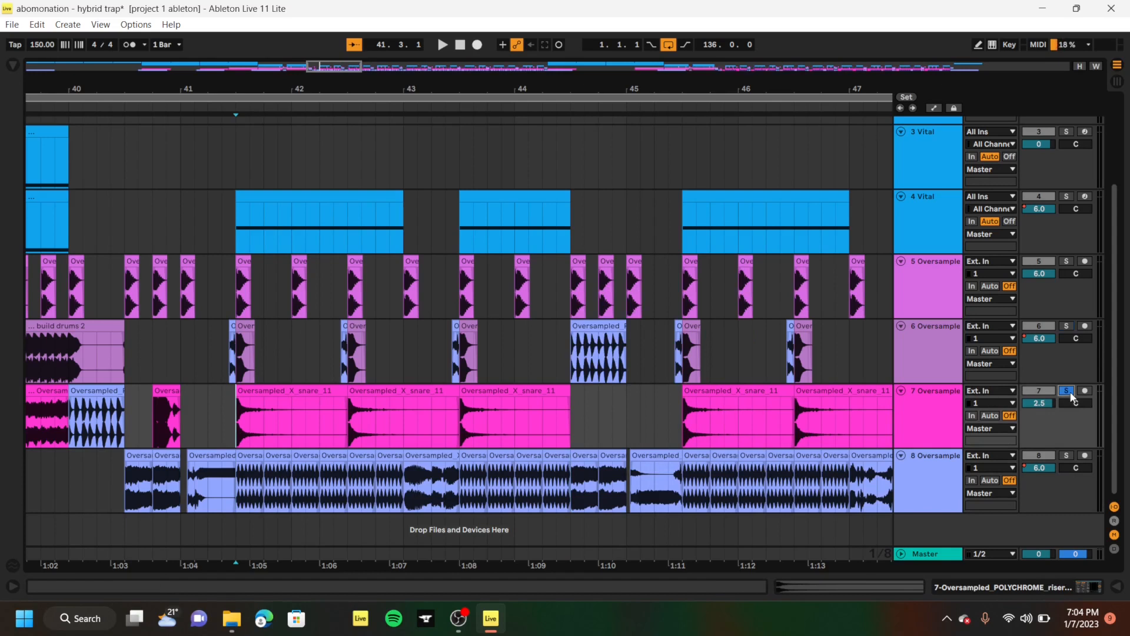
key(space)
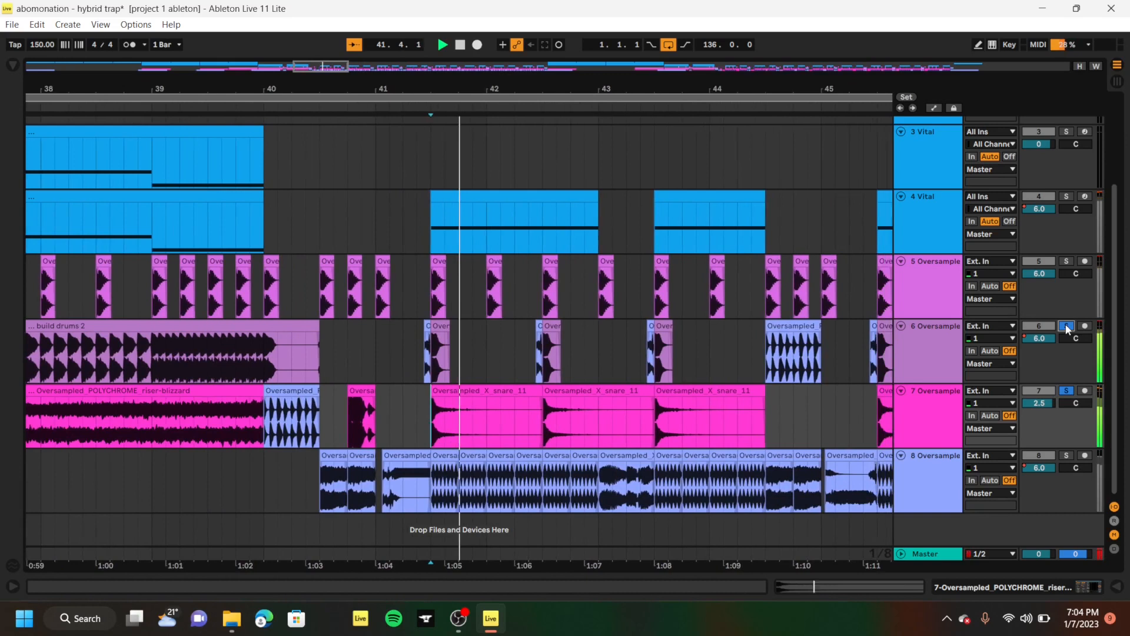
click(1067, 455)
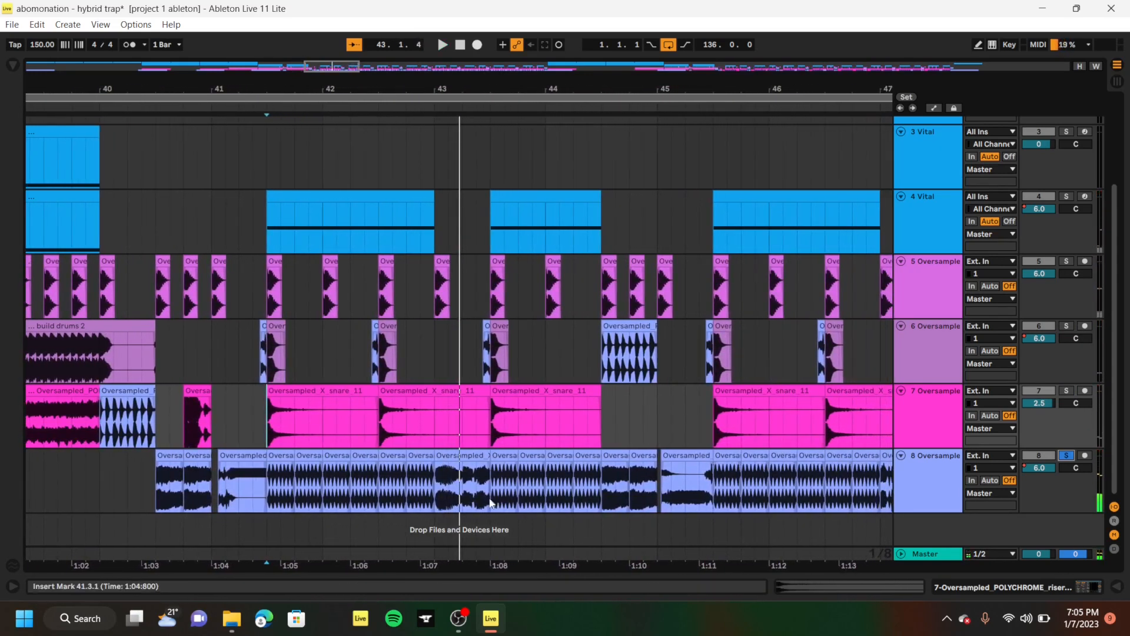
With track 8 soloed, play its clip at 36.3 and compare it with the glitch clip at bar 43
click(437, 495)
scroll(436, 495, left, 1)
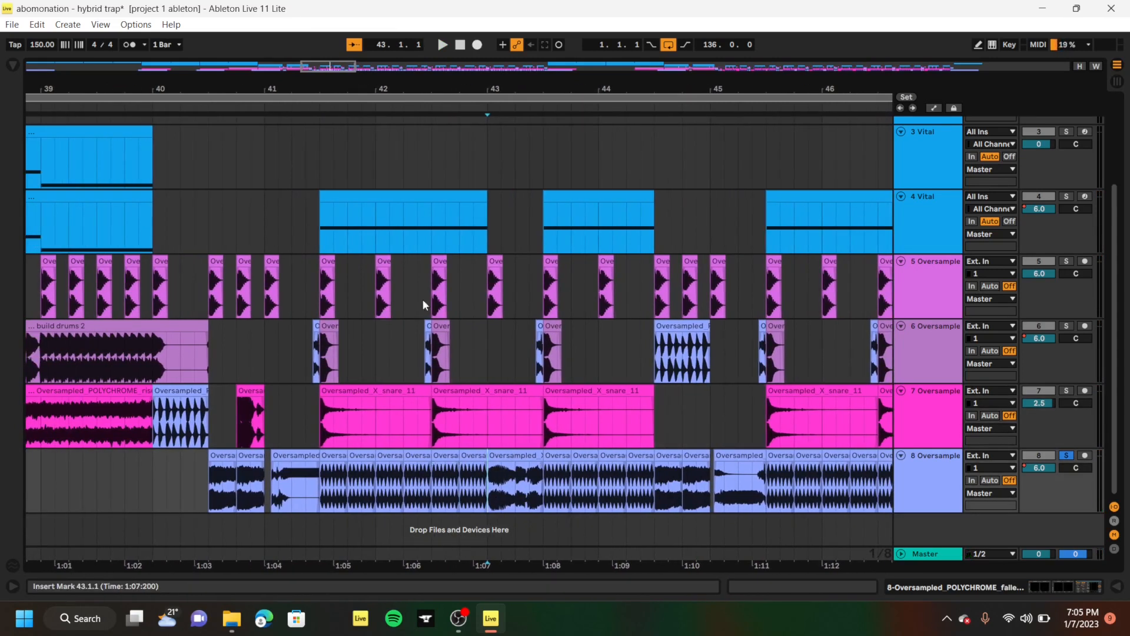
scroll(426, 458, left, 6)
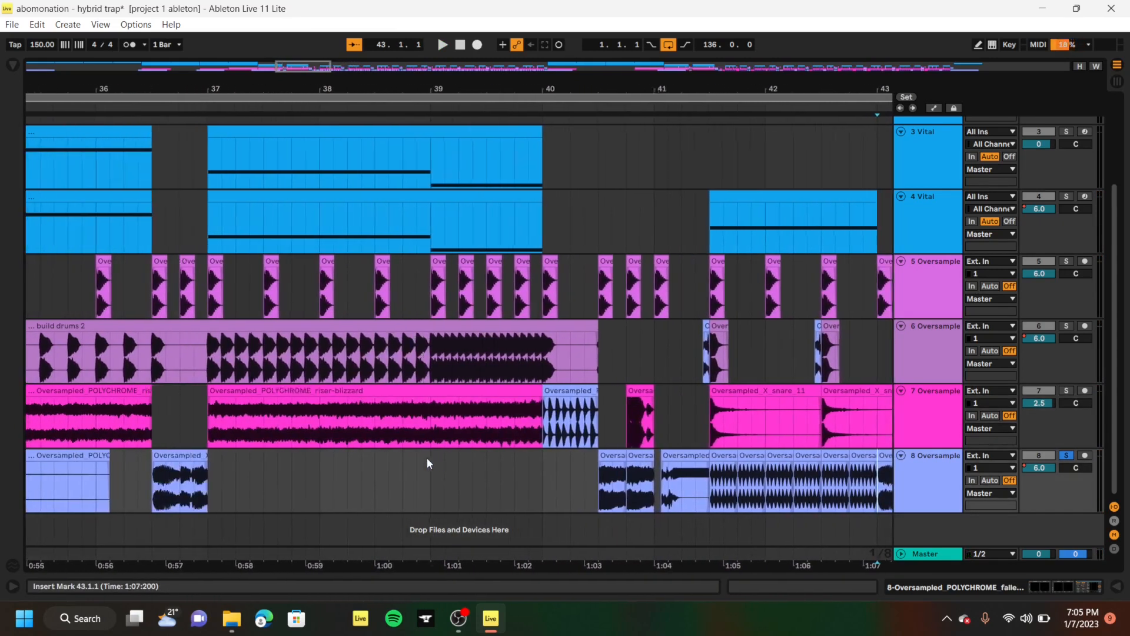
scroll(156, 494, left, 7)
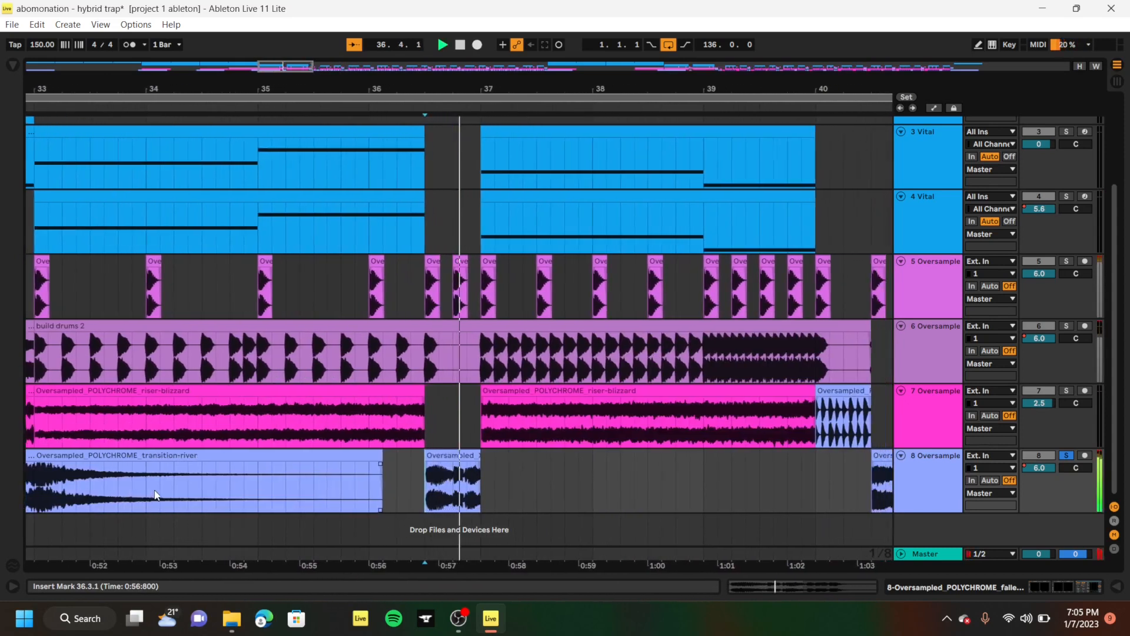
scroll(155, 492, right, 8)
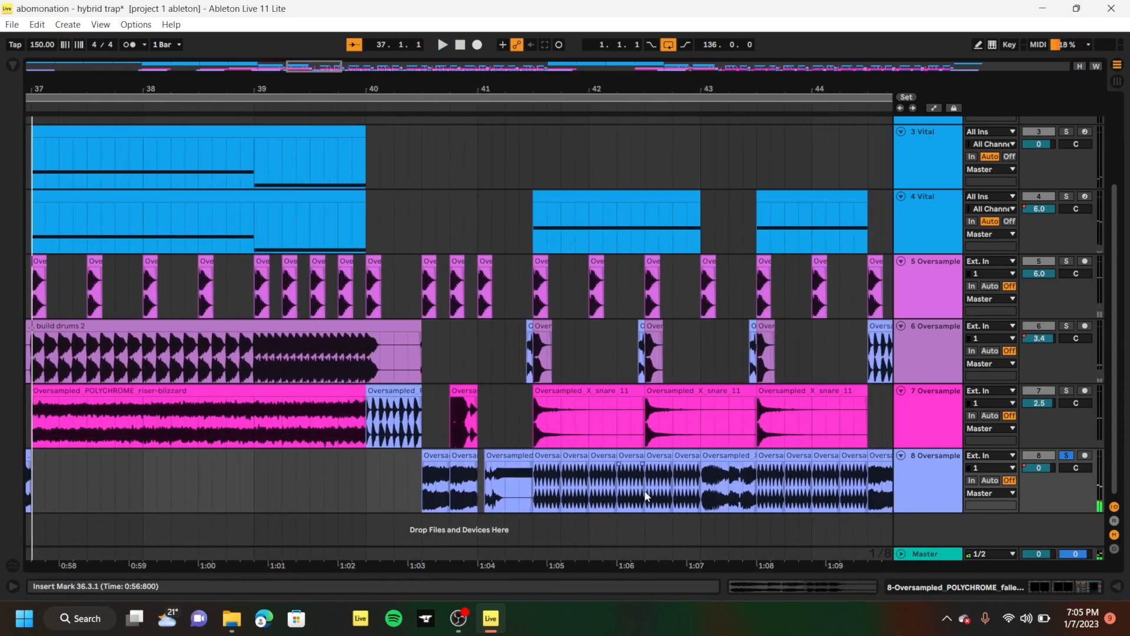
click(699, 497)
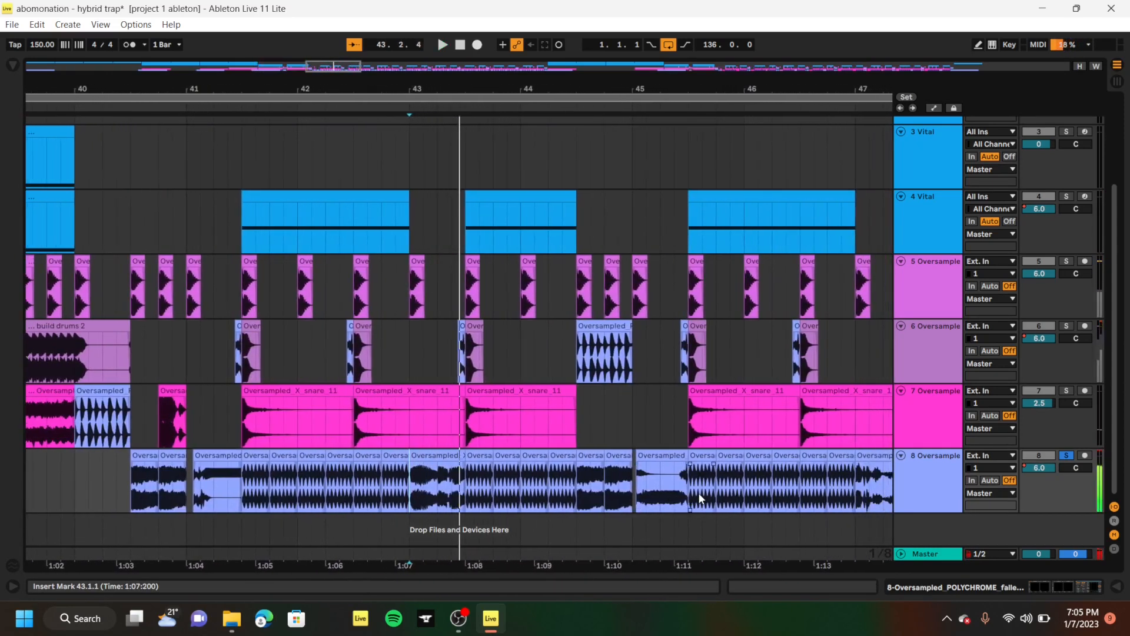
key(space)
Unsolo track 8, play the fill from 44.3 to bar 45, and place the insert mark at bar 45 on track 8
click(185, 230)
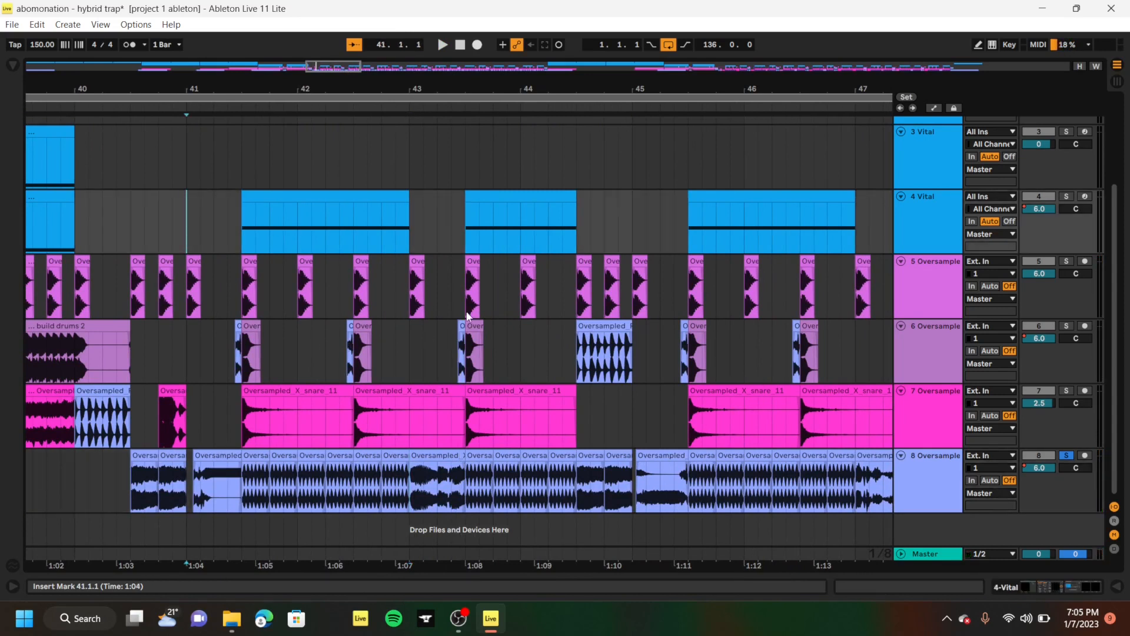
click(576, 360)
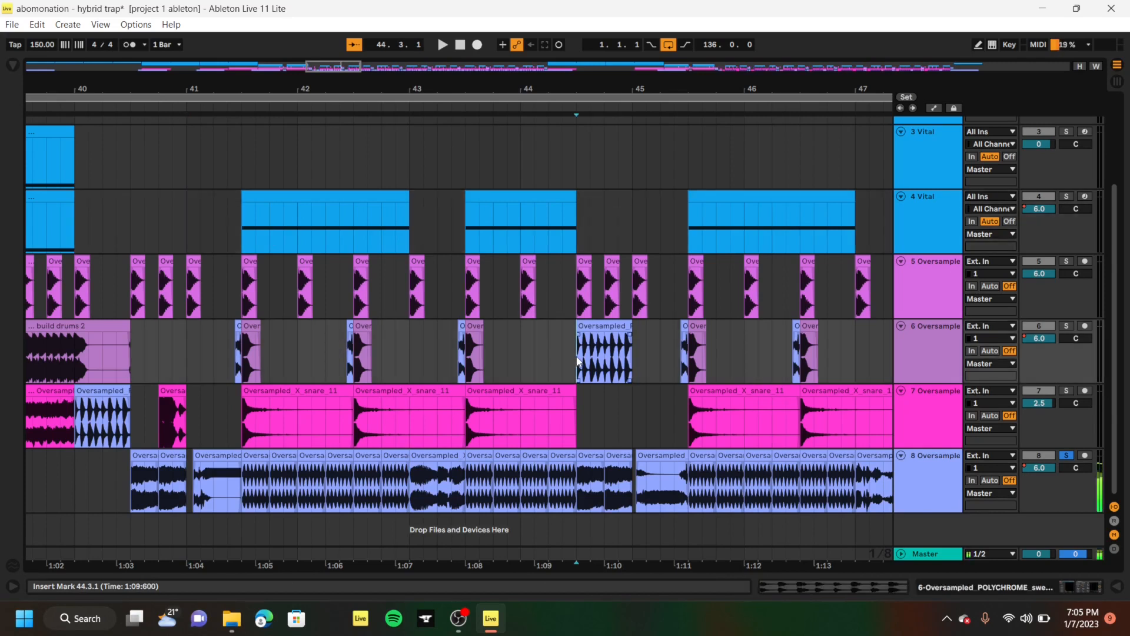
click(1067, 457)
key(space)
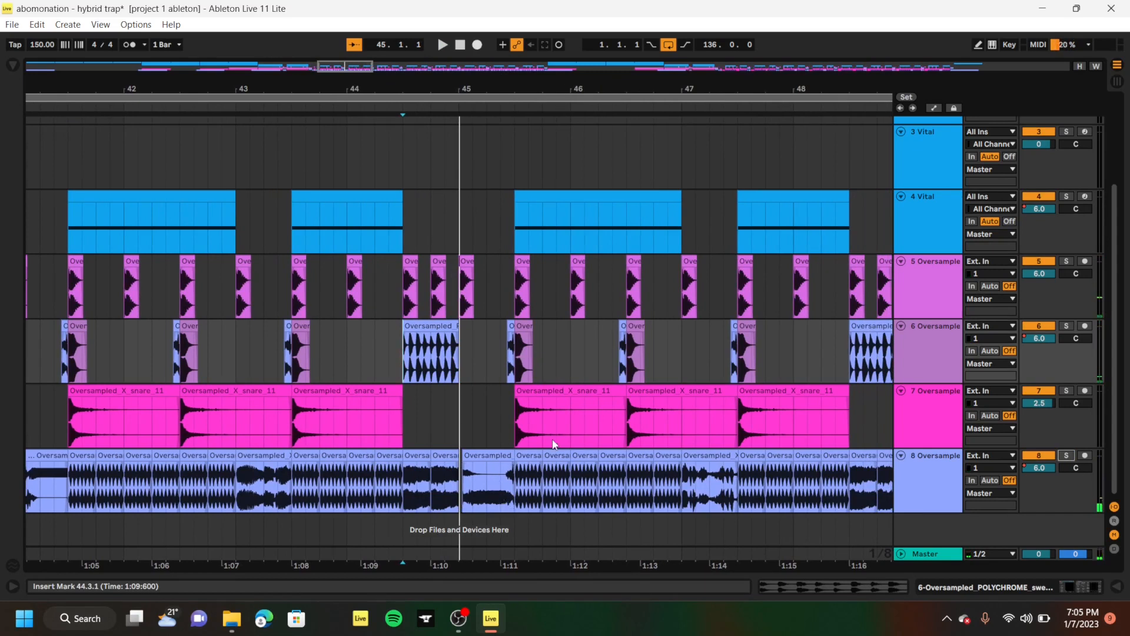
click(420, 490)
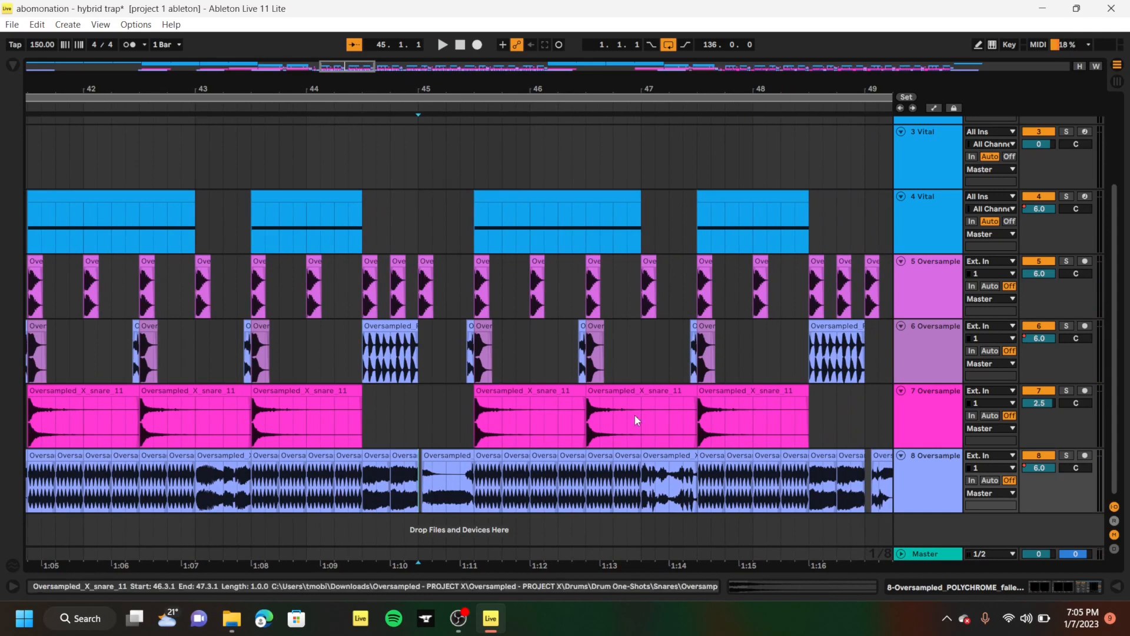
Play the drop from bar 45 with all tracks on and look over the following bars up to bar 61
key(space)
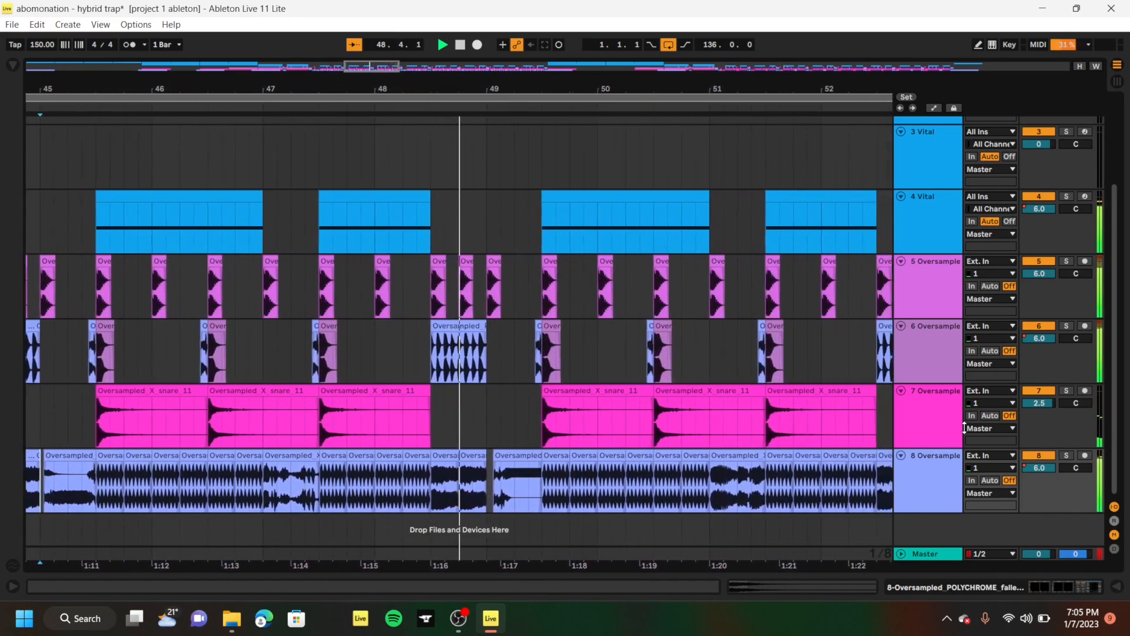
scroll(637, 370, right, 10)
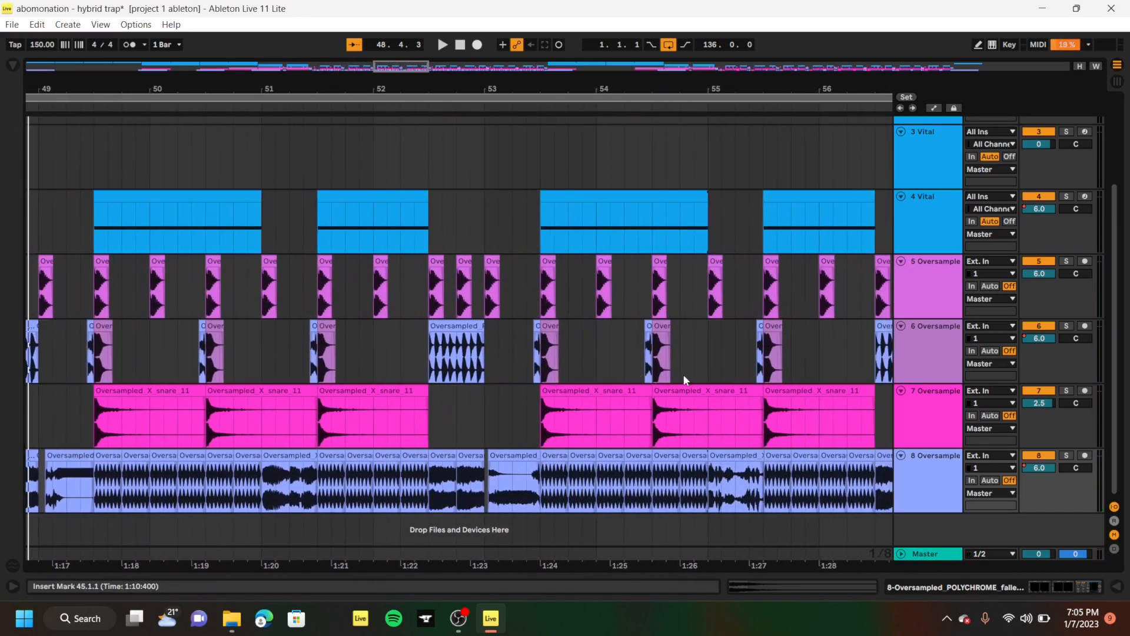
scroll(683, 375, right, 10)
scroll(683, 374, right, 10)
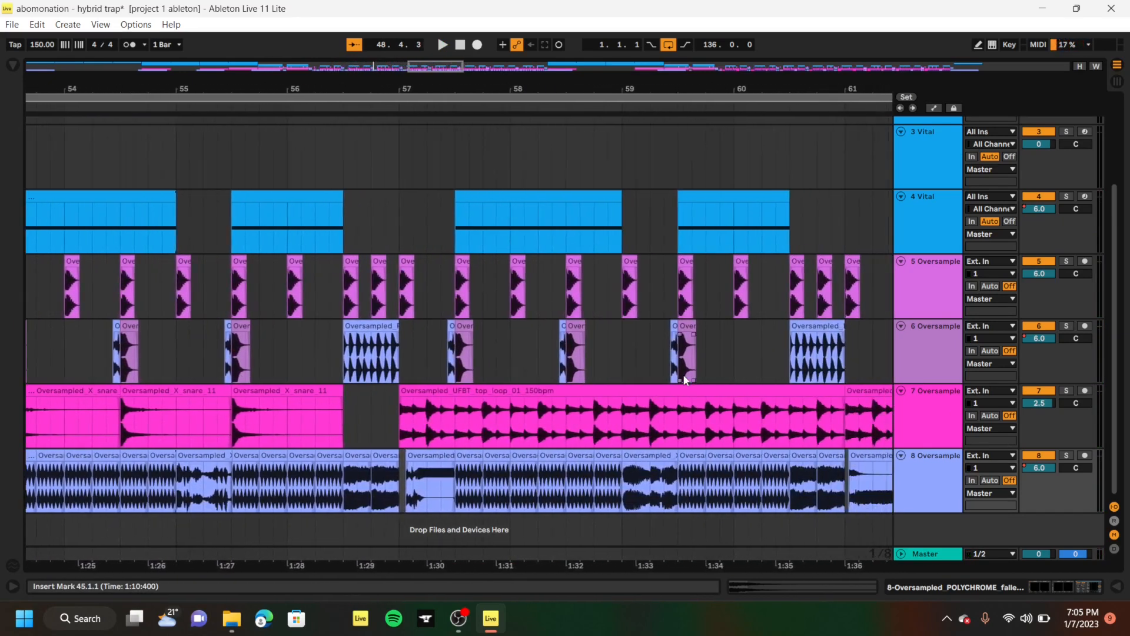
Audition the UFBT top loop from bar 57 with track 7 soloed, and unsolo the track during playback
scroll(683, 375, down, 10)
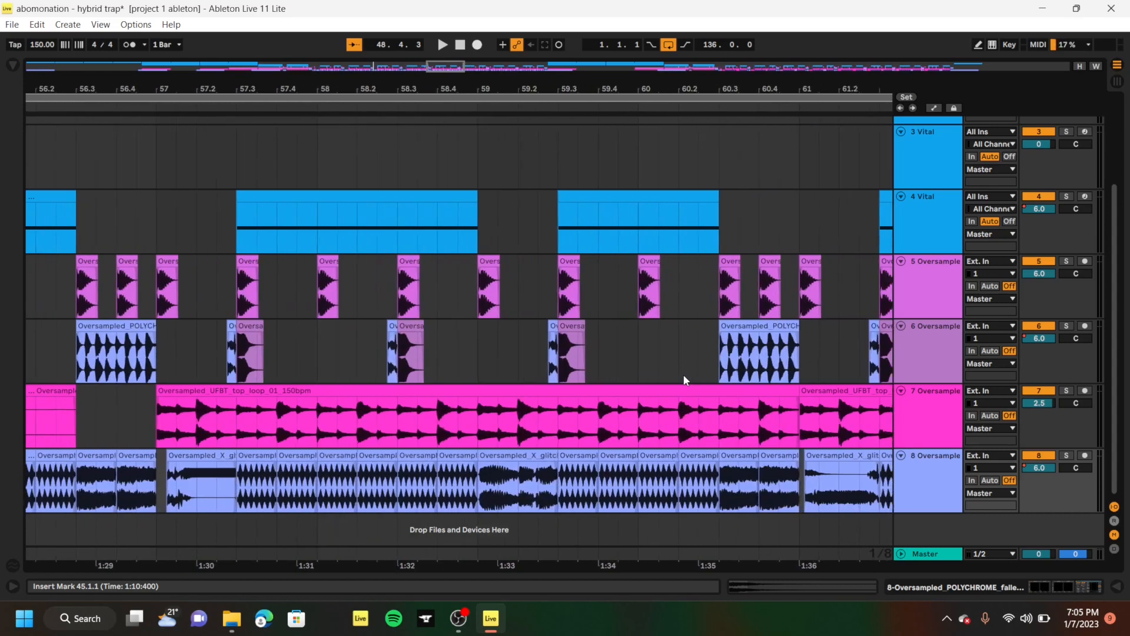
scroll(683, 374, down, 10)
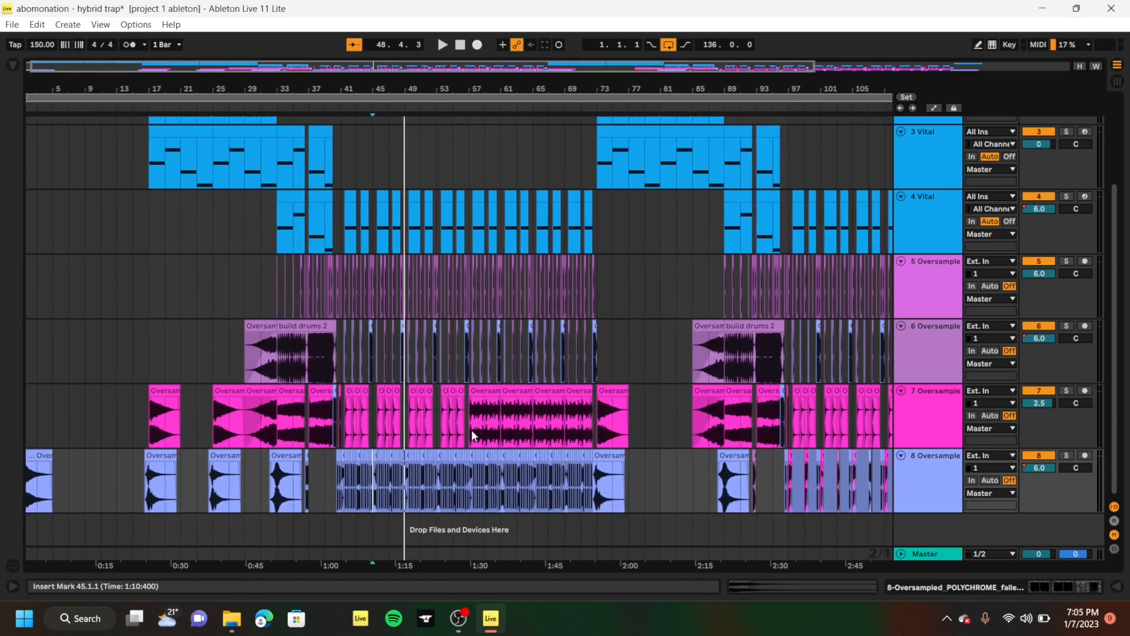
click(472, 433)
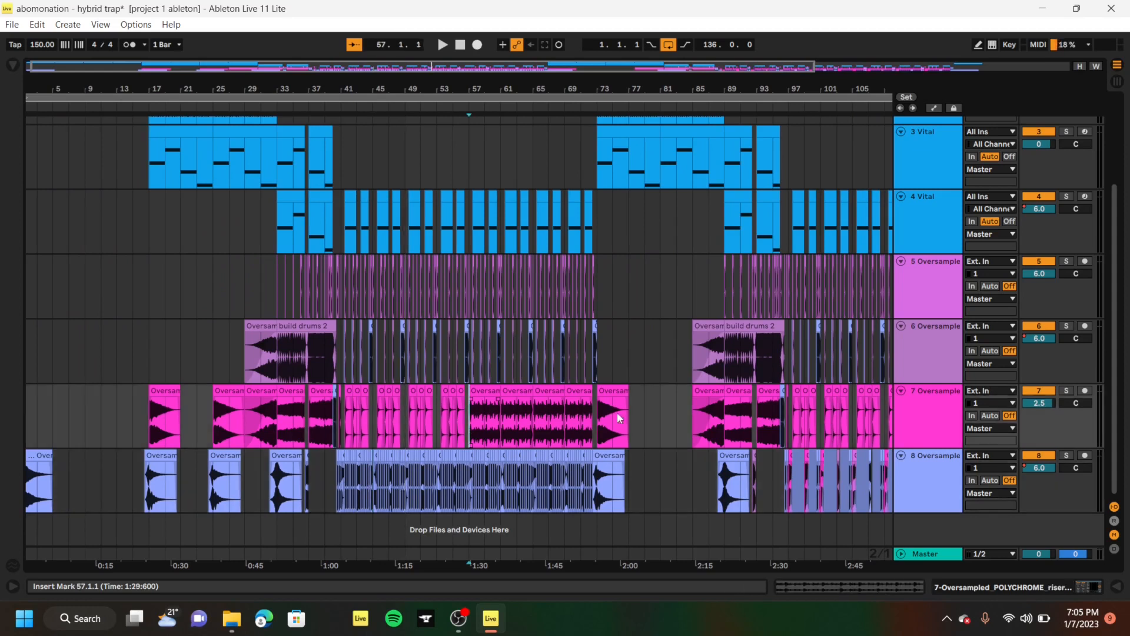
click(1067, 392)
scroll(496, 407, up, 8)
key(space)
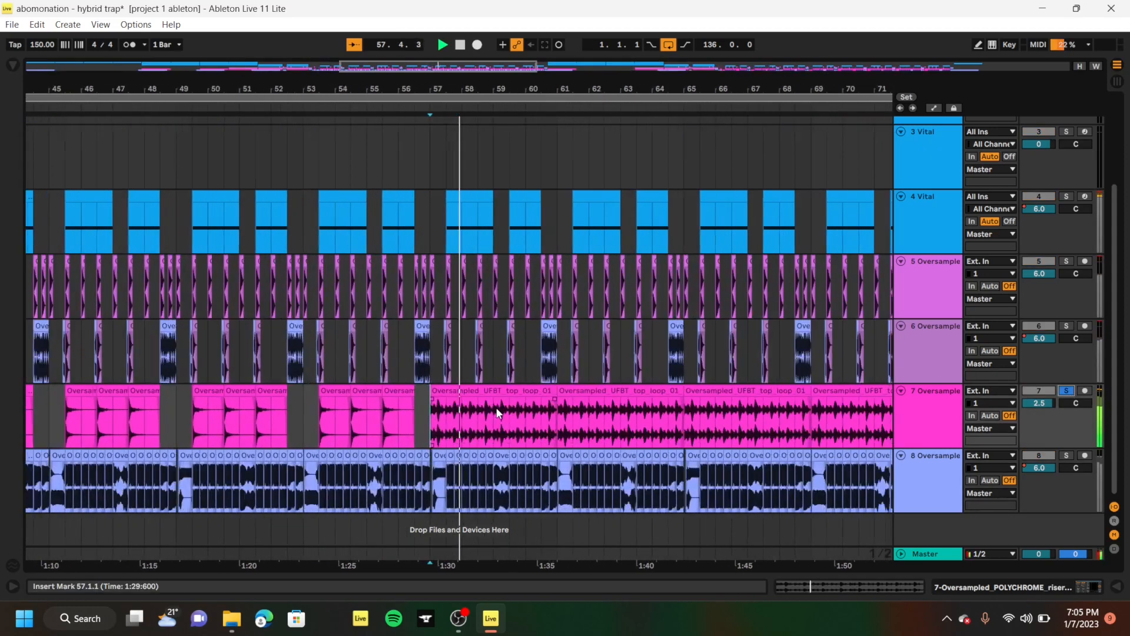
scroll(496, 412, up, 6)
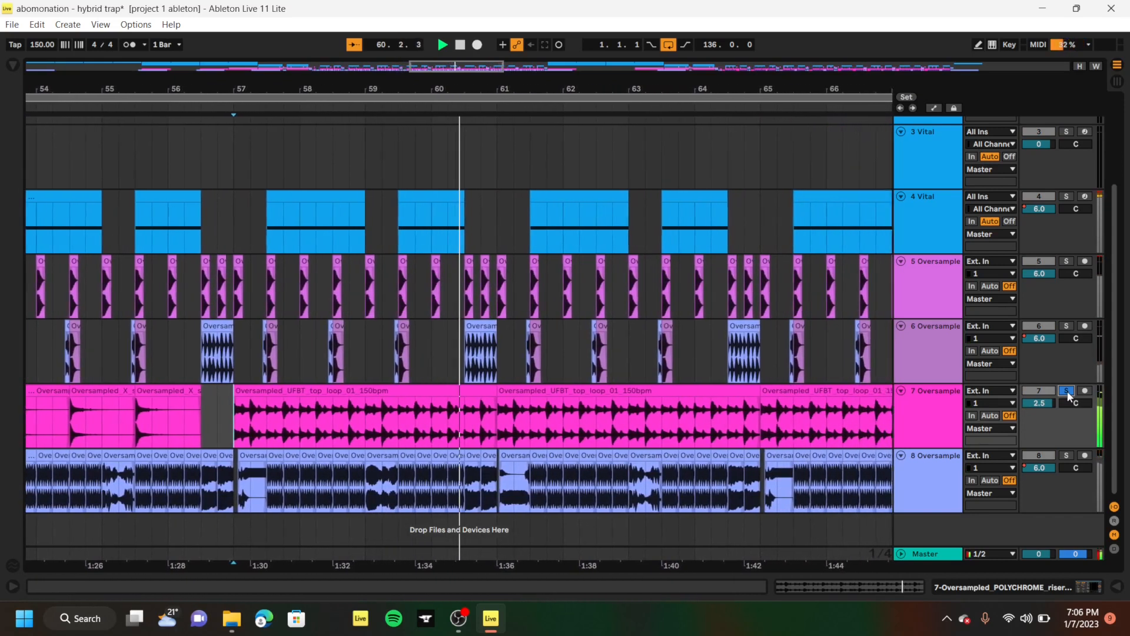
click(1066, 390)
key(space)
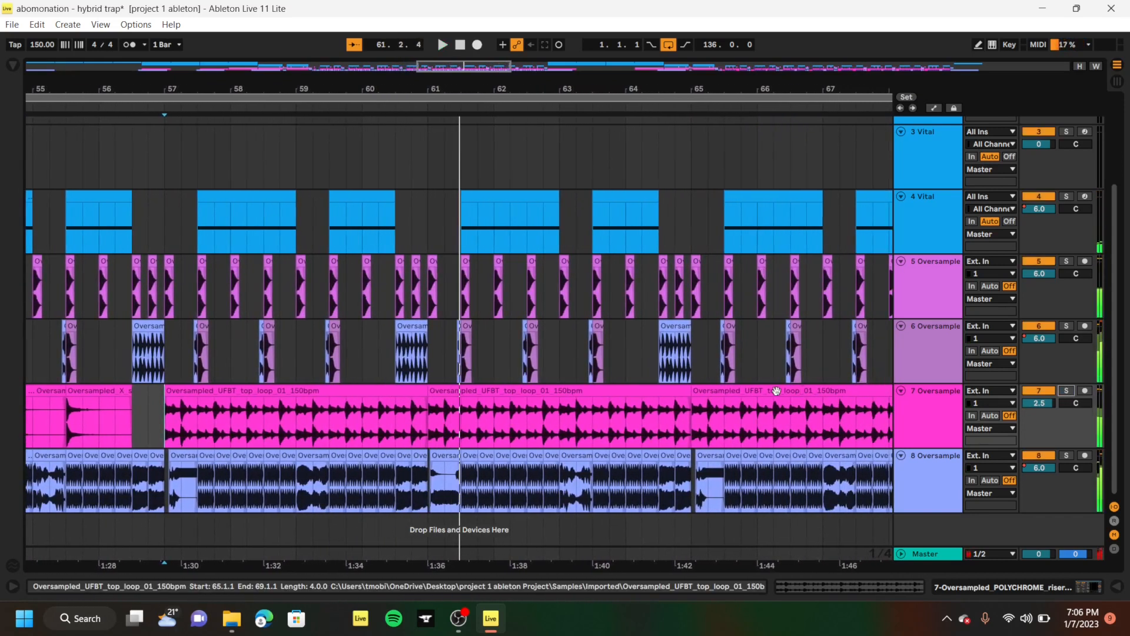
Play the full arrangement from bar 53 past the top loop's entry at bar 57
scroll(449, 392, left, 10)
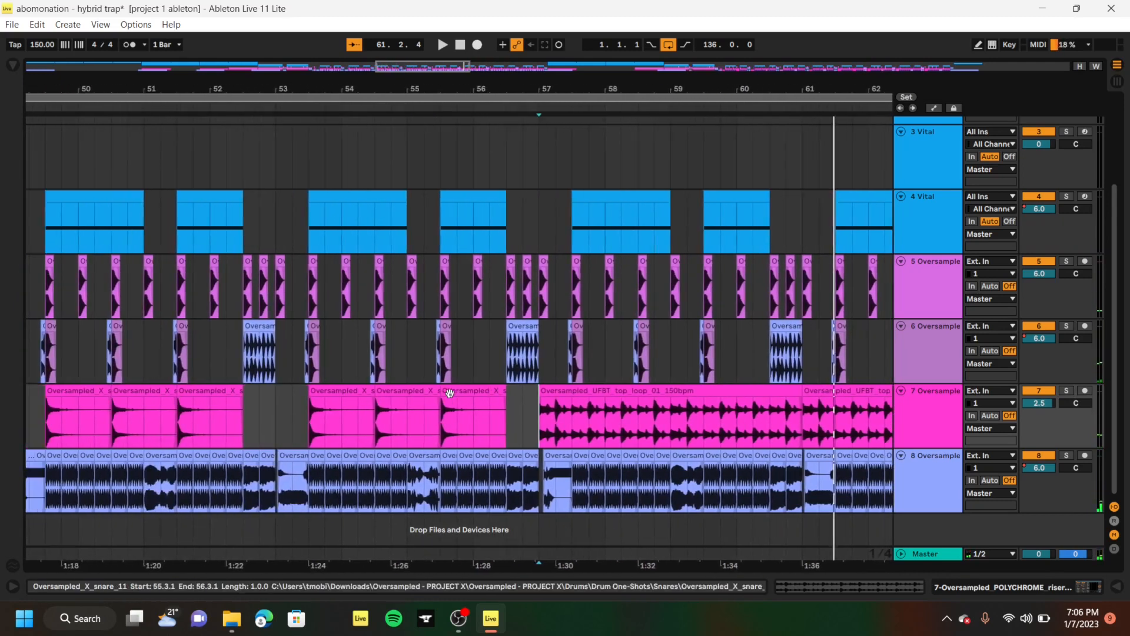
scroll(449, 392, left, 6)
click(429, 416)
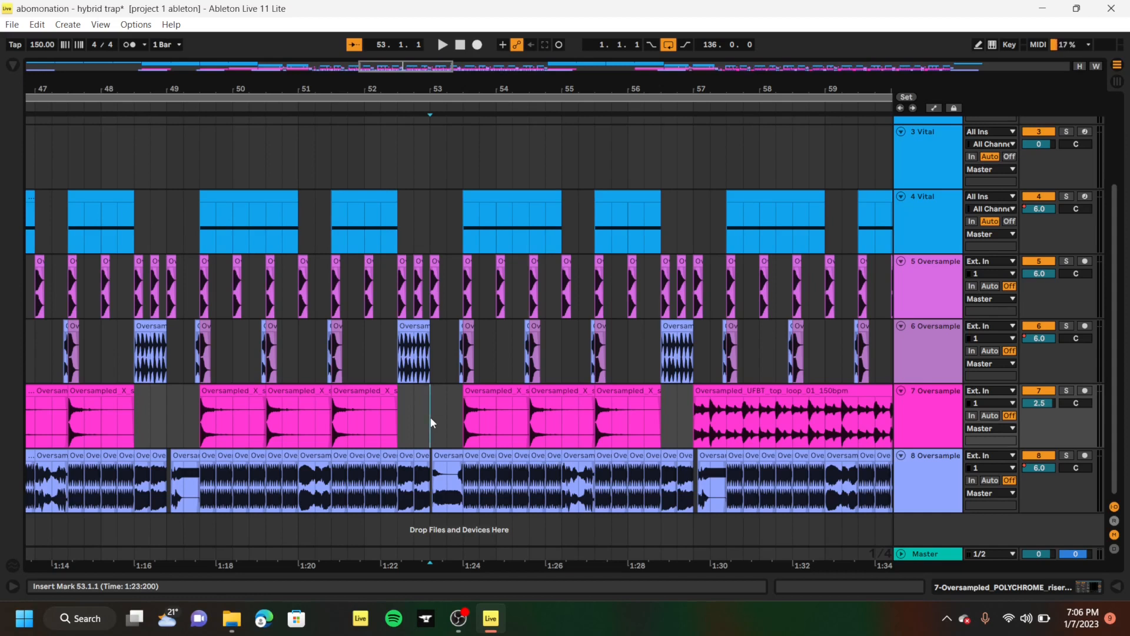
key(space)
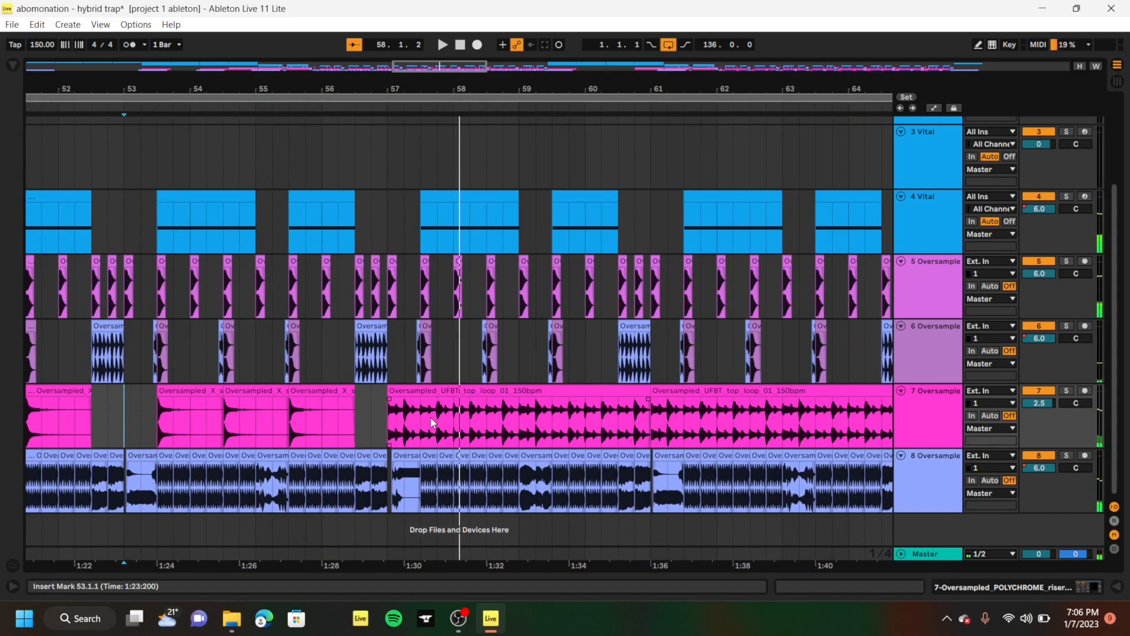
scroll(430, 417, up, 5)
Find the end of the first drop on track 4 and play the transition from 72.3 past bar 73
scroll(429, 417, down, 10)
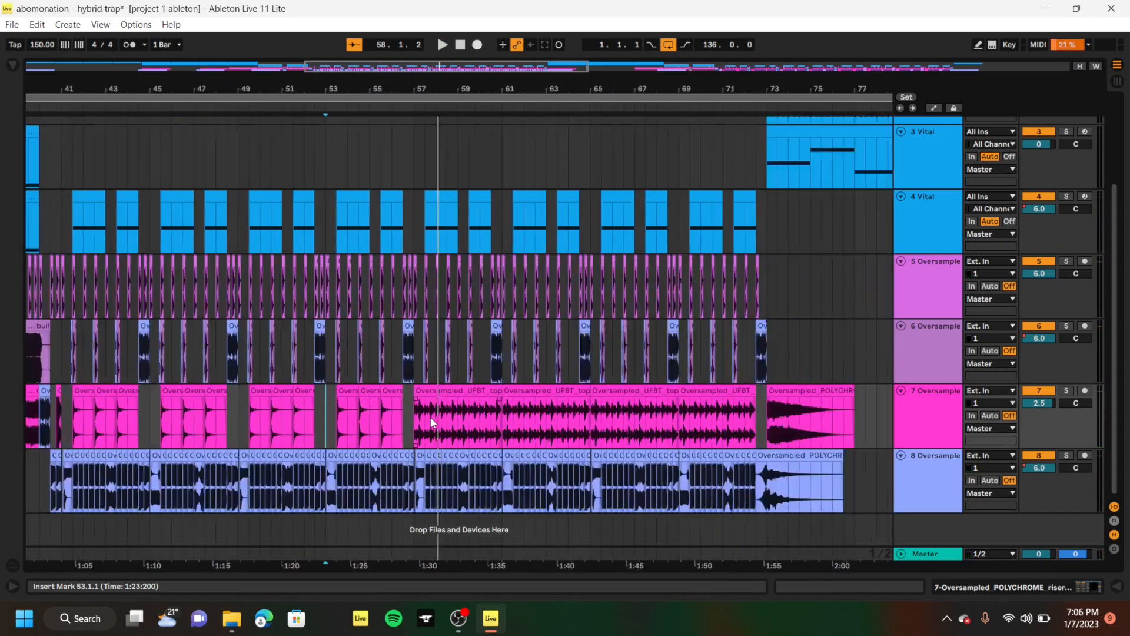
scroll(430, 416, down, 6)
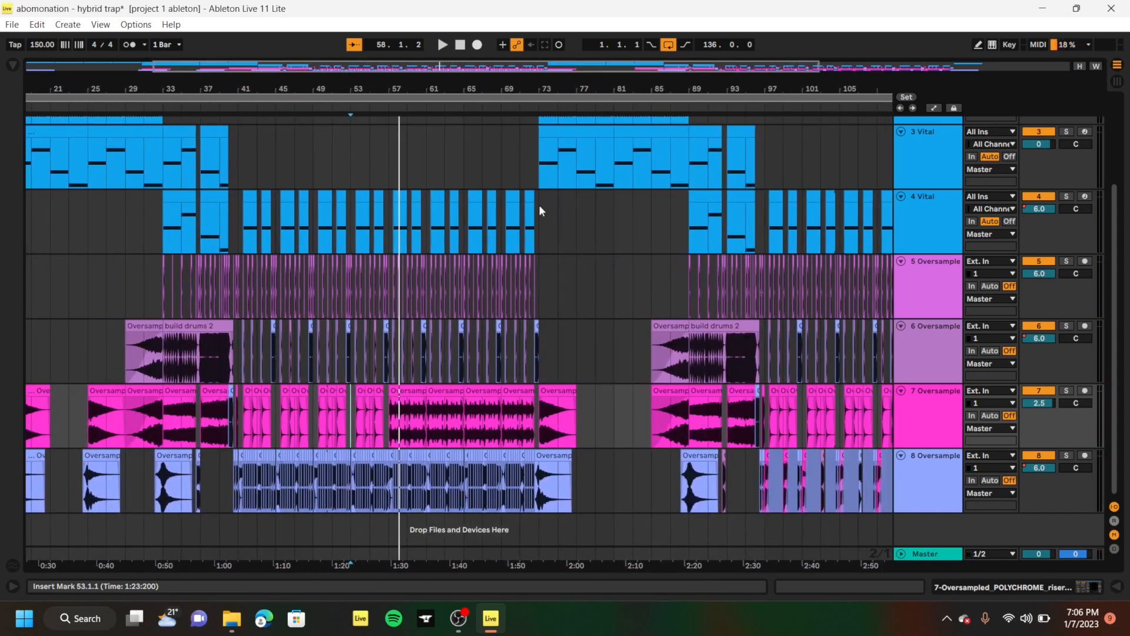
click(525, 218)
scroll(562, 305, up, 12)
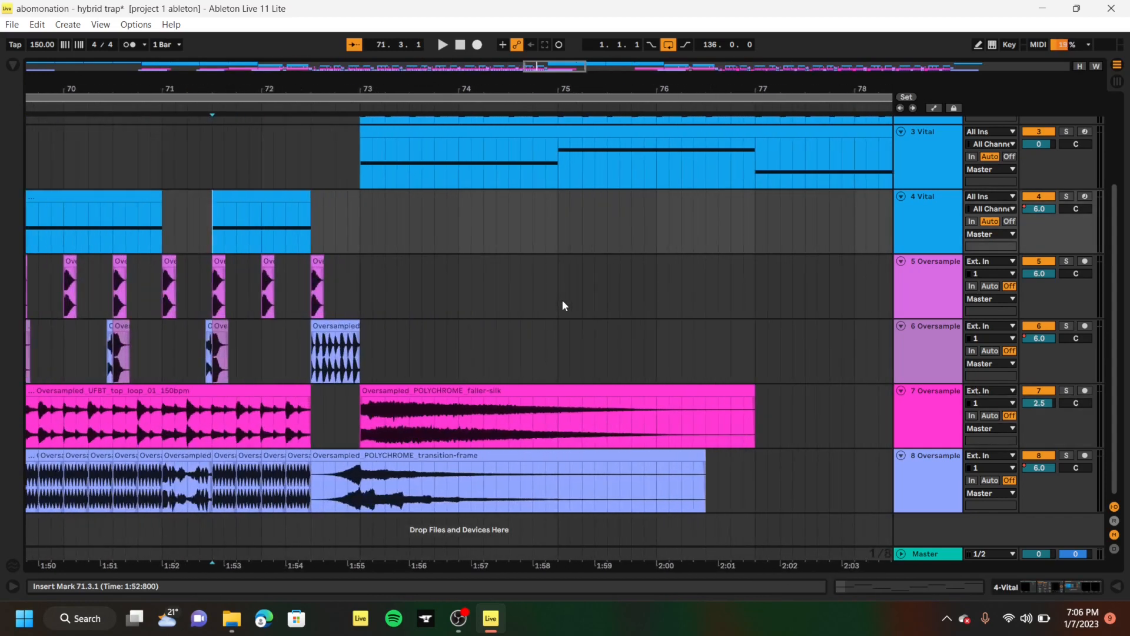
scroll(221, 362, right, 2)
scroll(221, 362, left, 5)
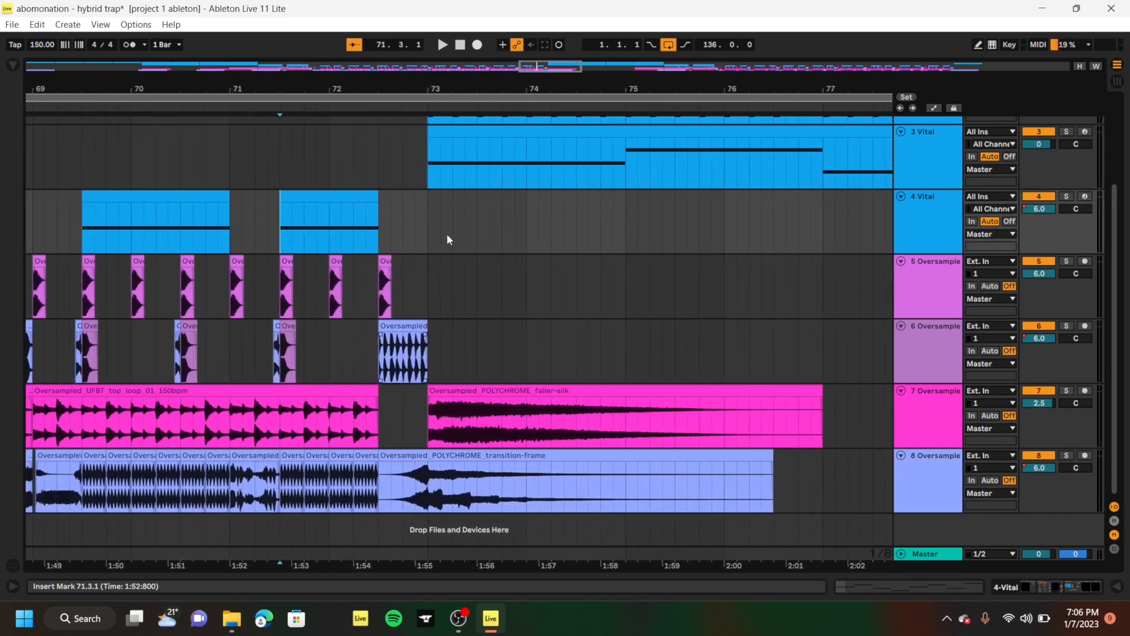
scroll(393, 426, left, 2)
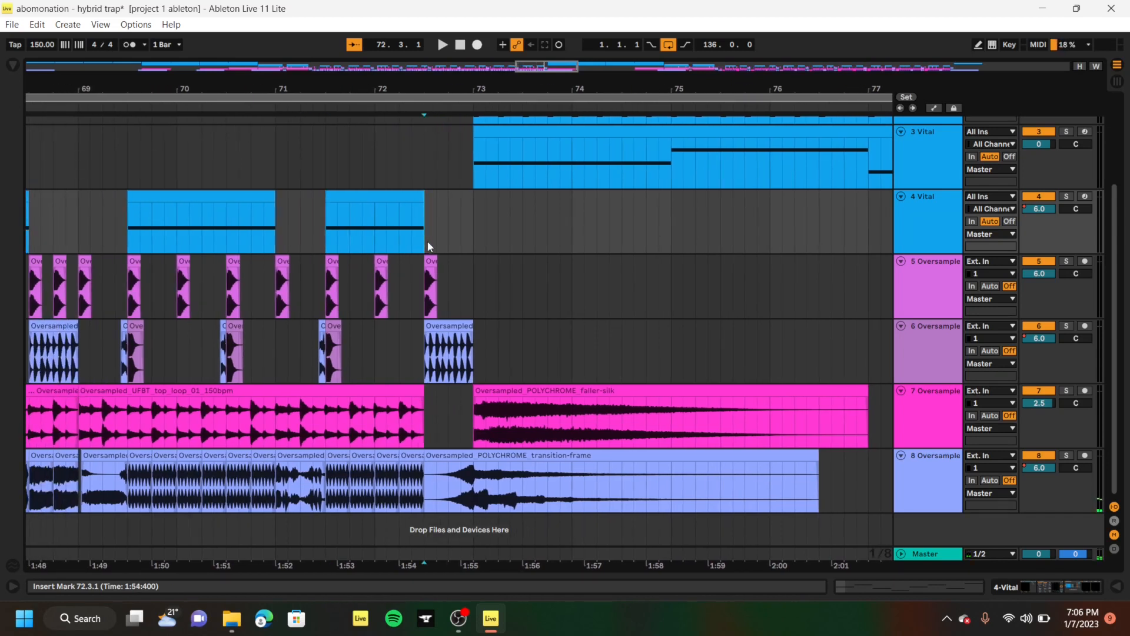
key(space)
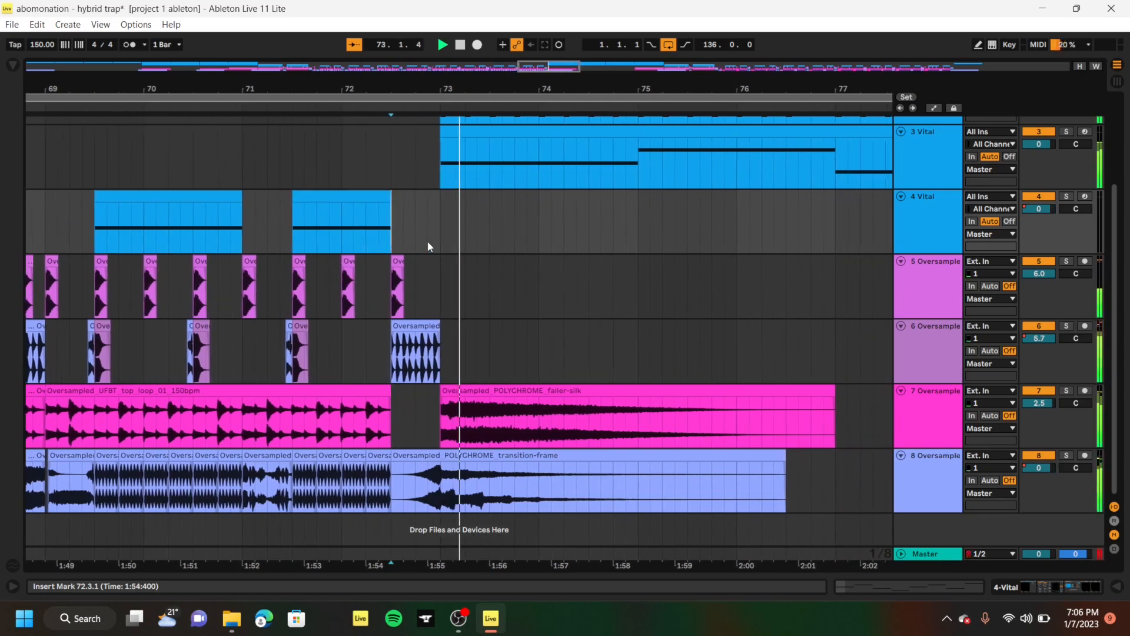
key(space)
Play the second melodic section from bar 73 on track 1 through to bar 89
scroll(427, 241, down, 5)
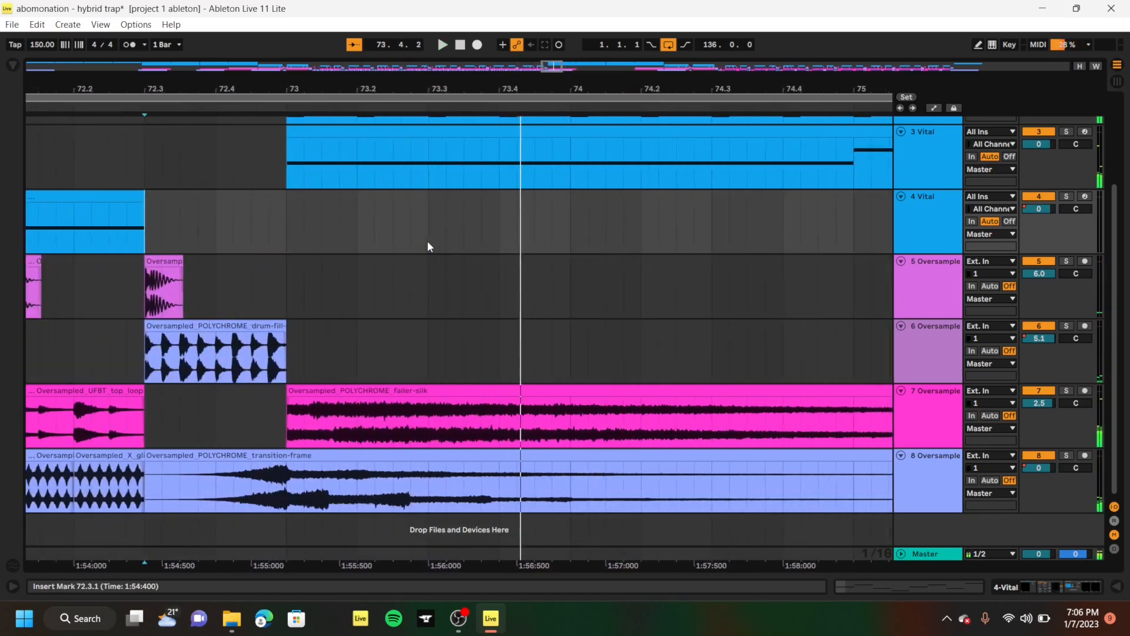
scroll(428, 246, up, 4)
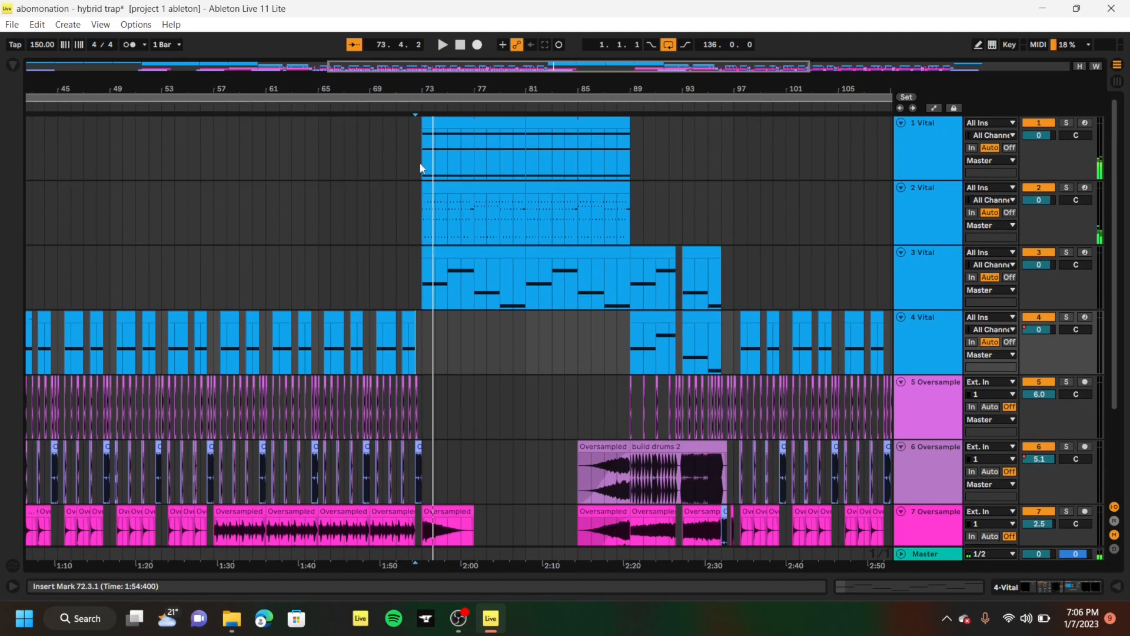
click(426, 165)
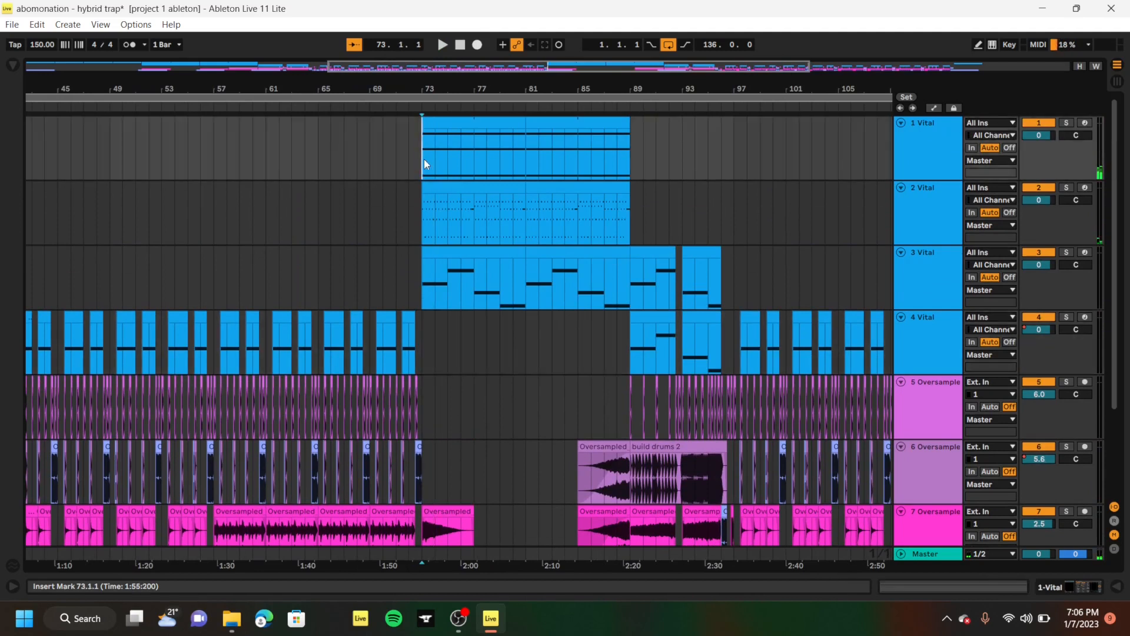
key(space)
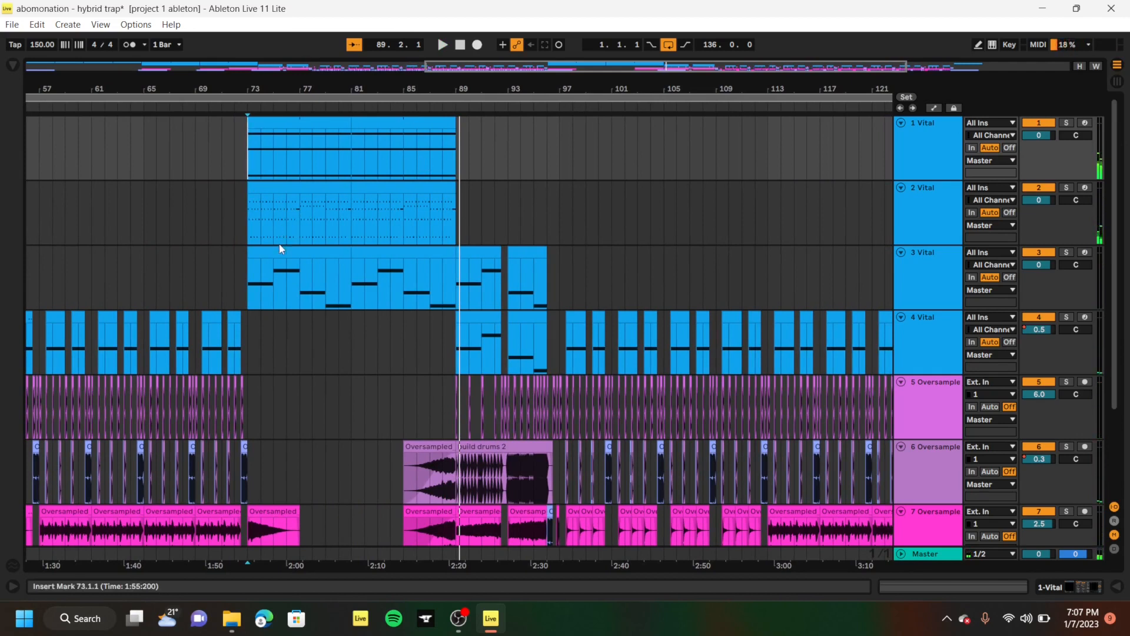
Place the insert mark at bar 88 on track 8, and at the build drums' start at bar 89 on track 6
scroll(352, 287, down, 3)
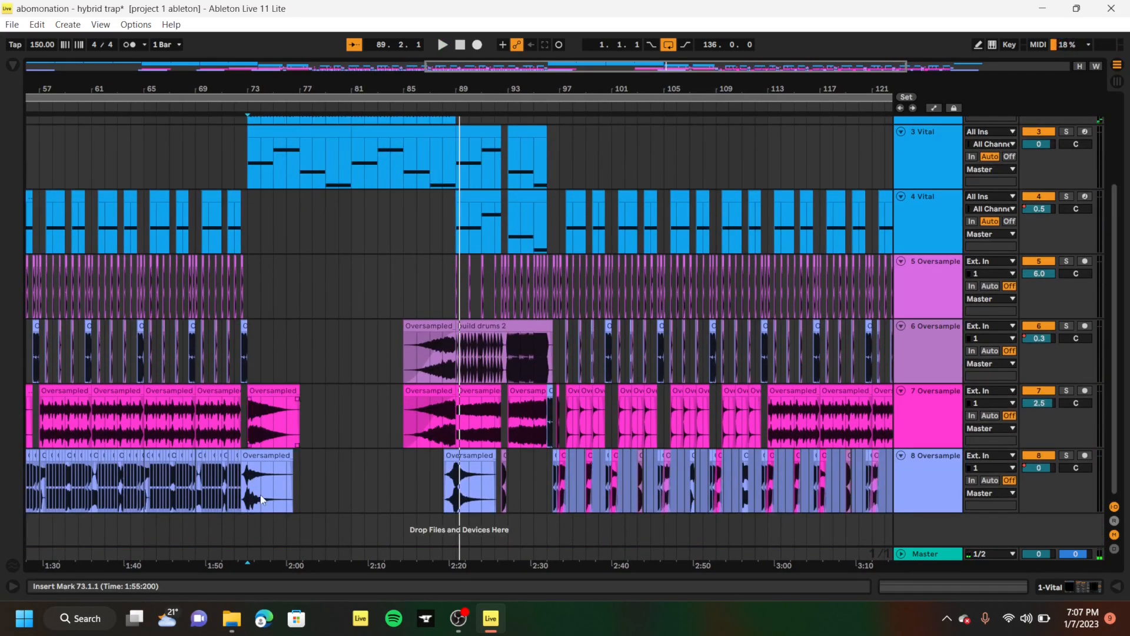
click(443, 506)
scroll(444, 503, up, 3)
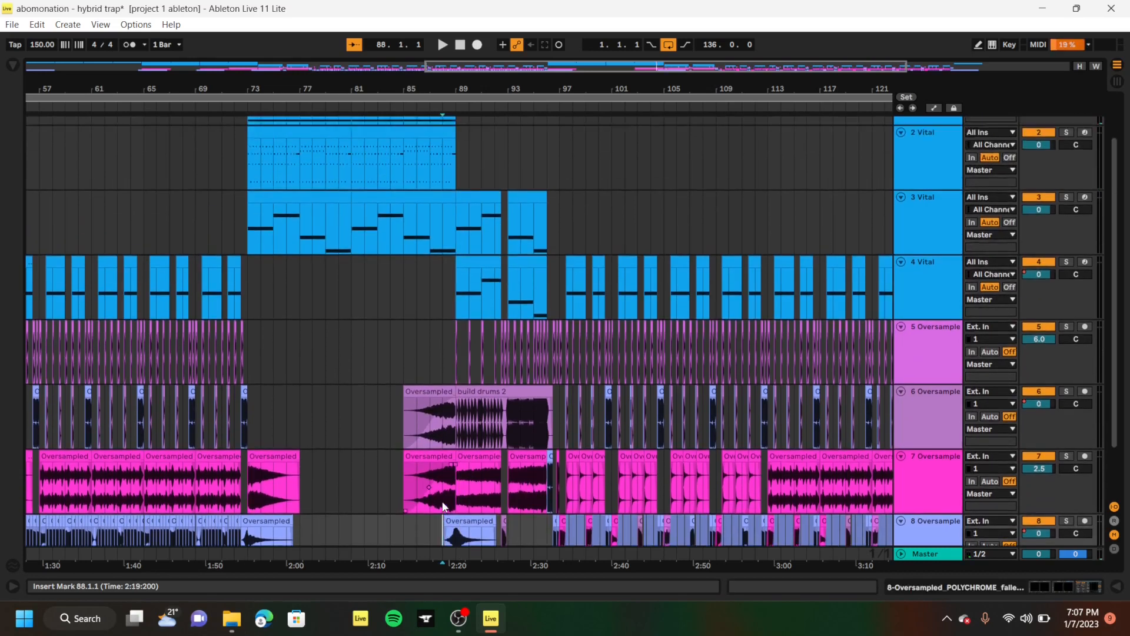
click(458, 485)
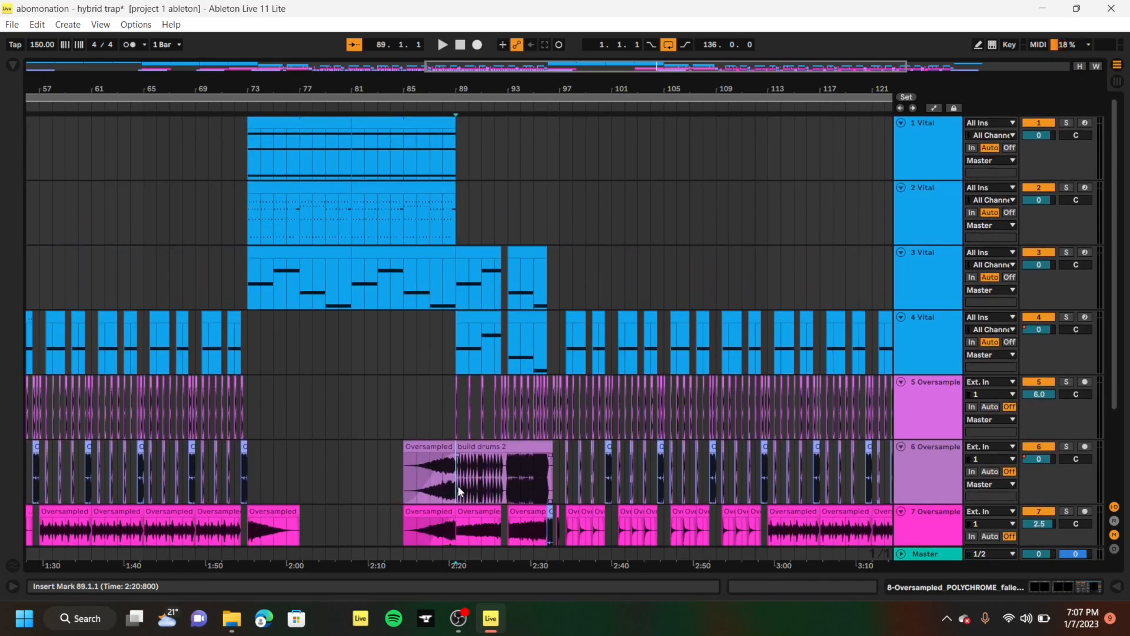
Examine the second build-up's clips and play the short track 8 clip from 92.3 to bar 93
scroll(458, 485, up, 5)
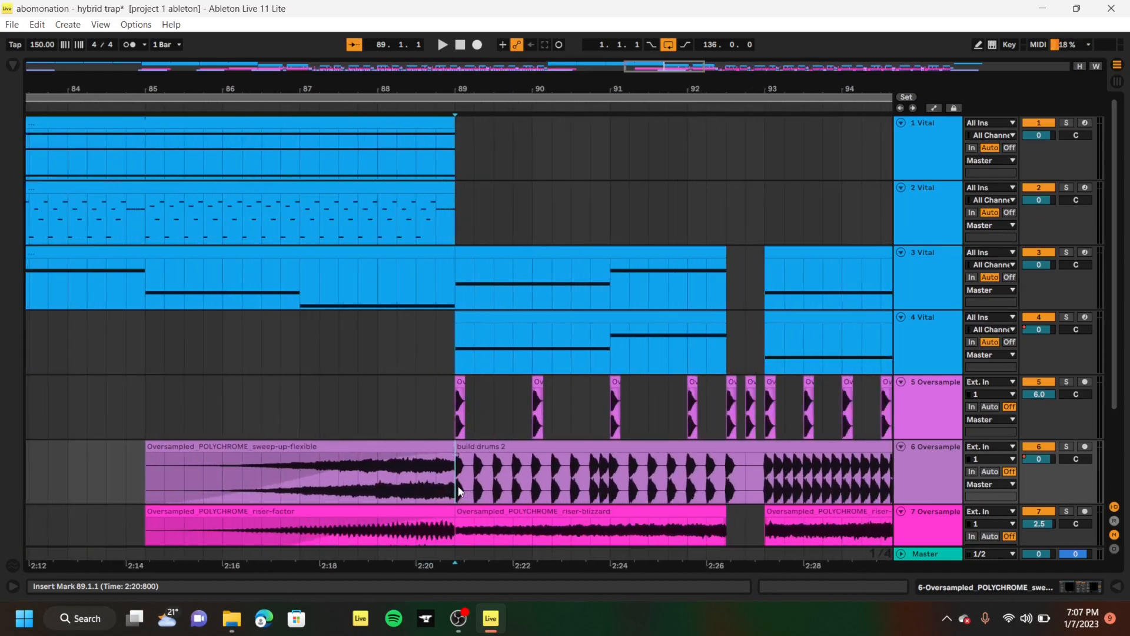
scroll(458, 489, right, 5)
scroll(459, 489, down, 3)
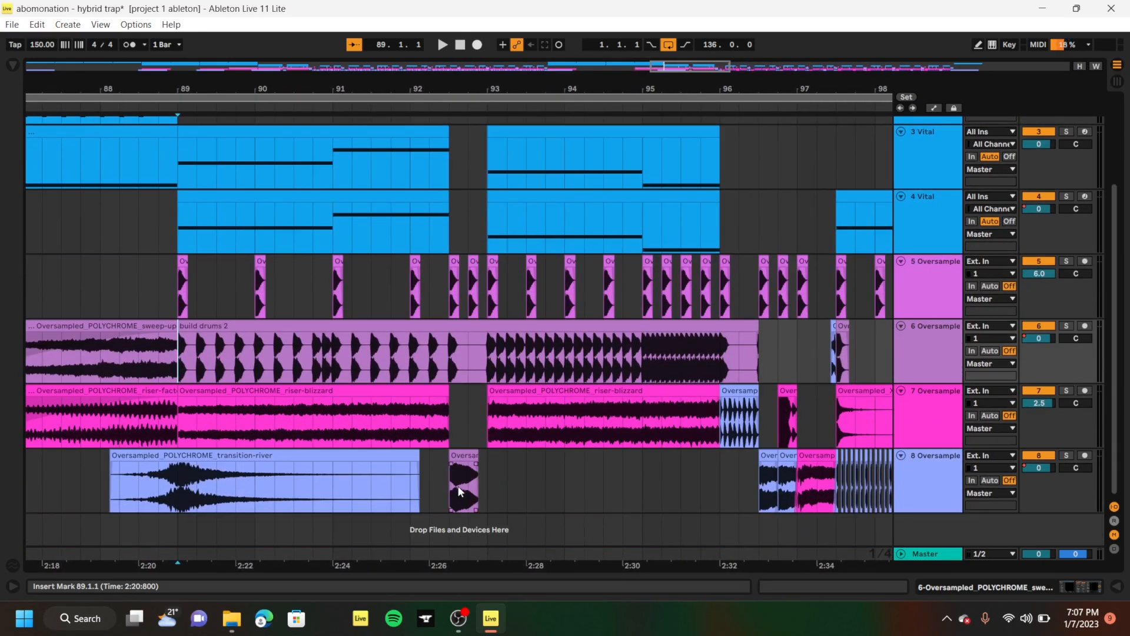
click(453, 490)
key(space)
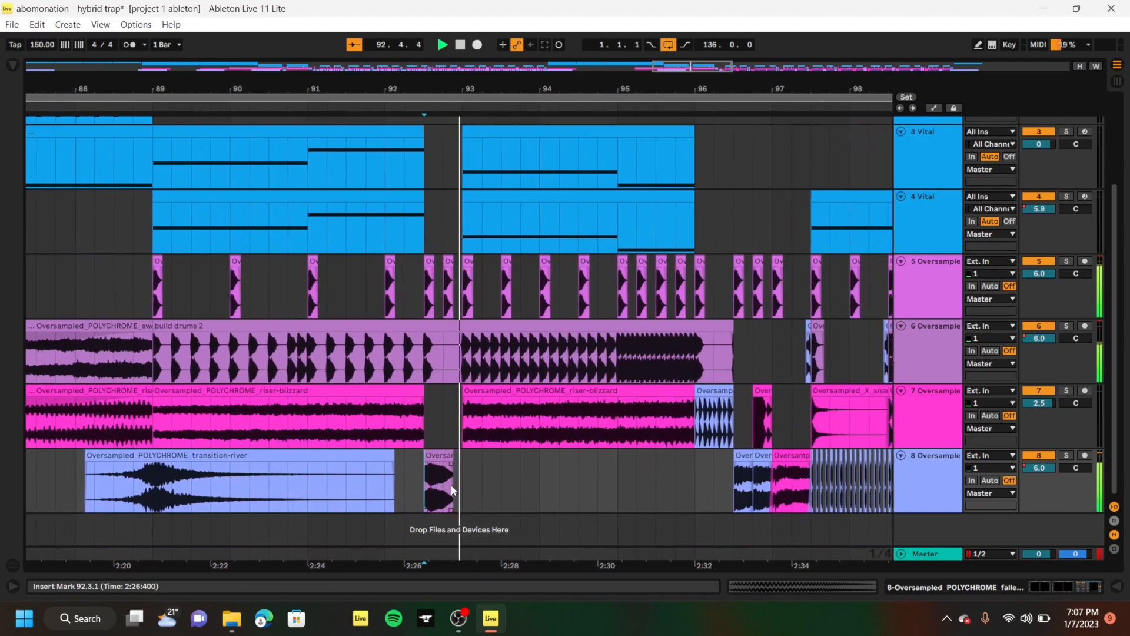
Play the end of the second build-up from bar 95 and on through the second drop to bar 109
scroll(451, 485, right, 5)
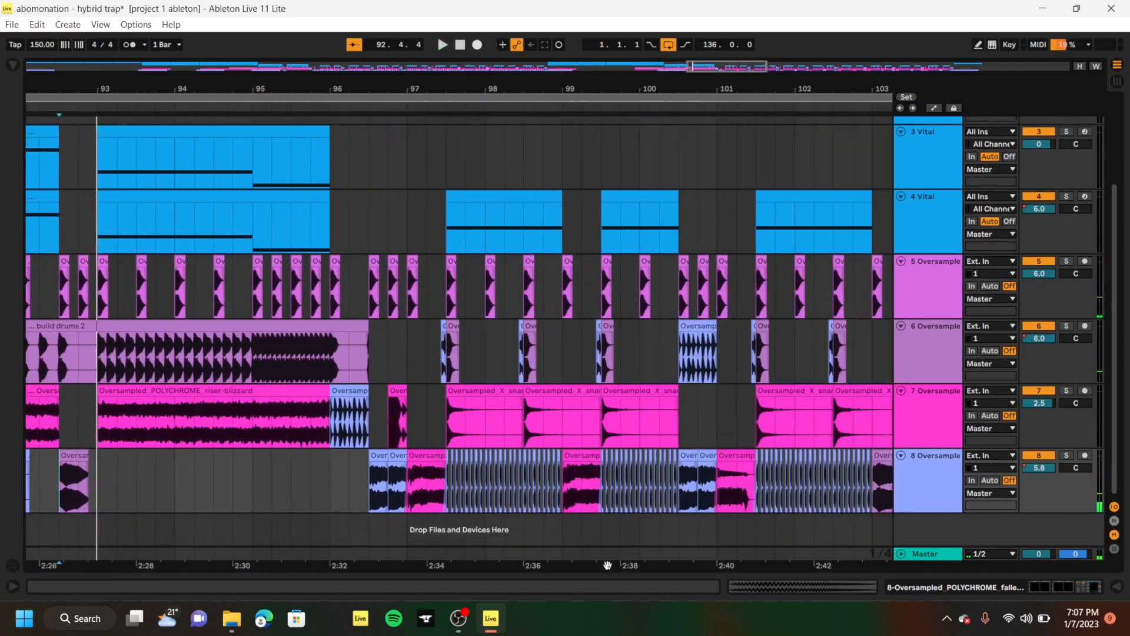
click(254, 301)
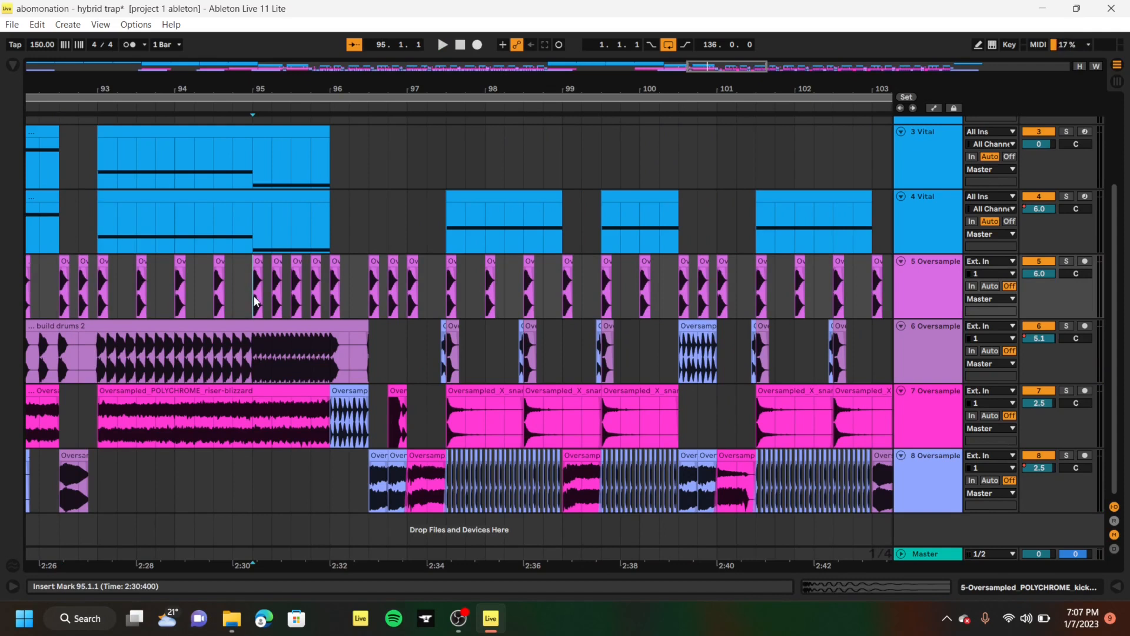
key(space)
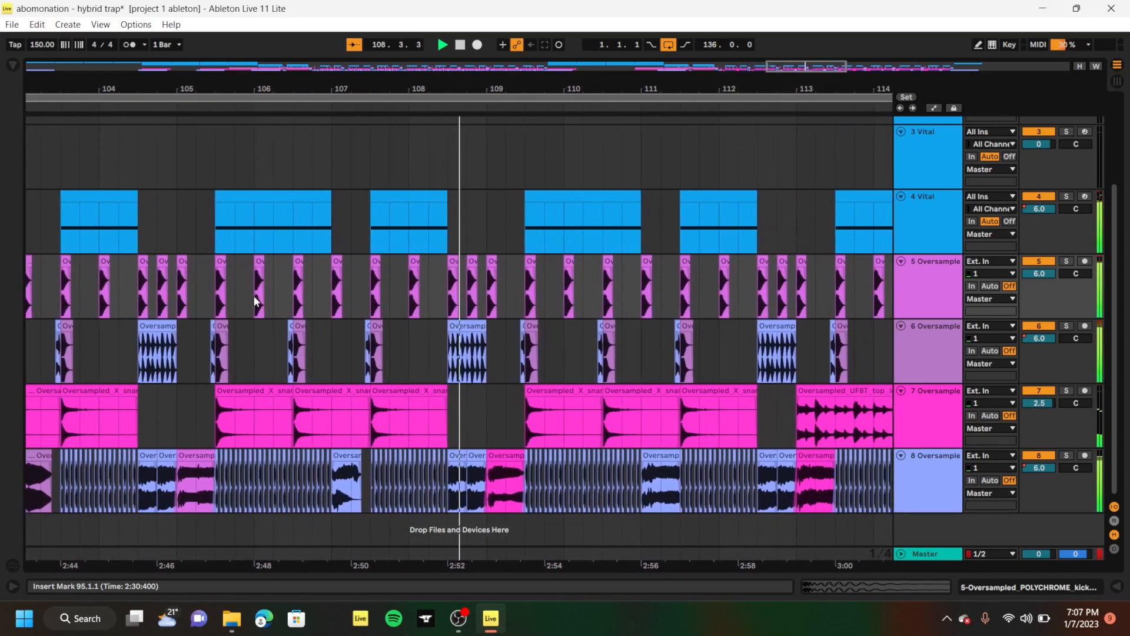
key(space)
Place the insert mark at bar 97 on track 8, where the glitch clip starts, and solo that track
scroll(339, 270, up, 5)
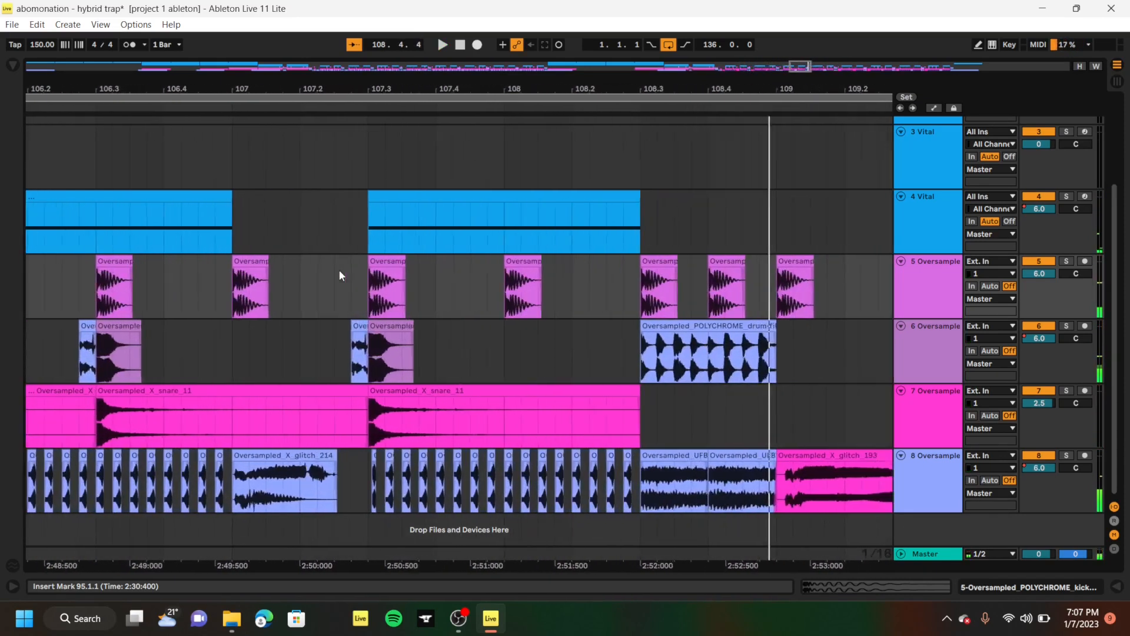
scroll(340, 275, down, 10)
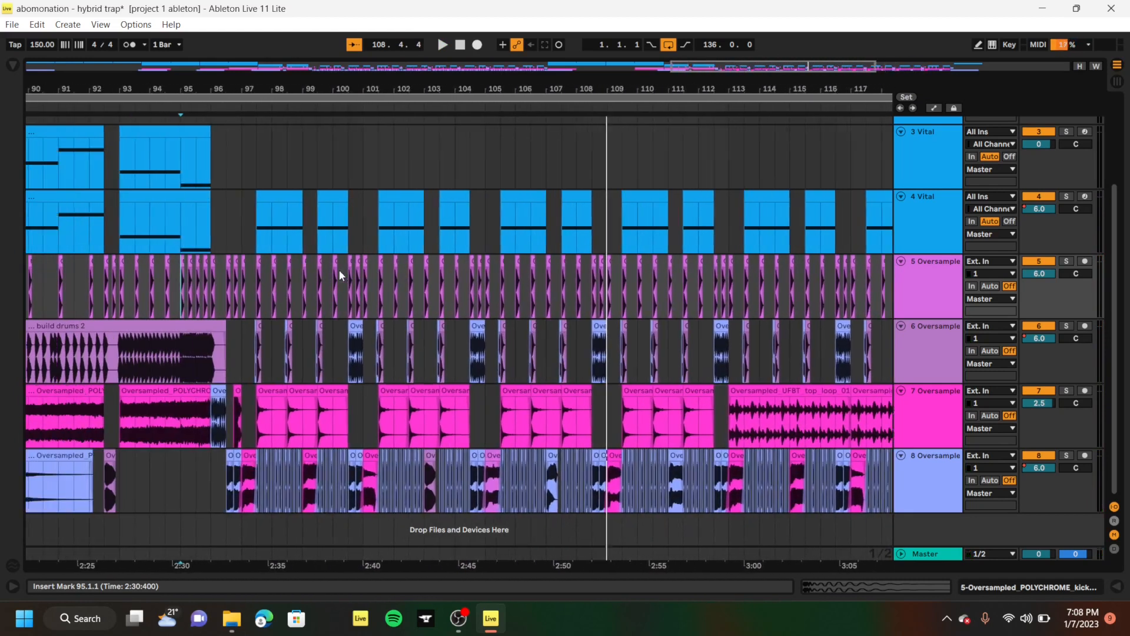
scroll(339, 269, left, 1)
click(259, 482)
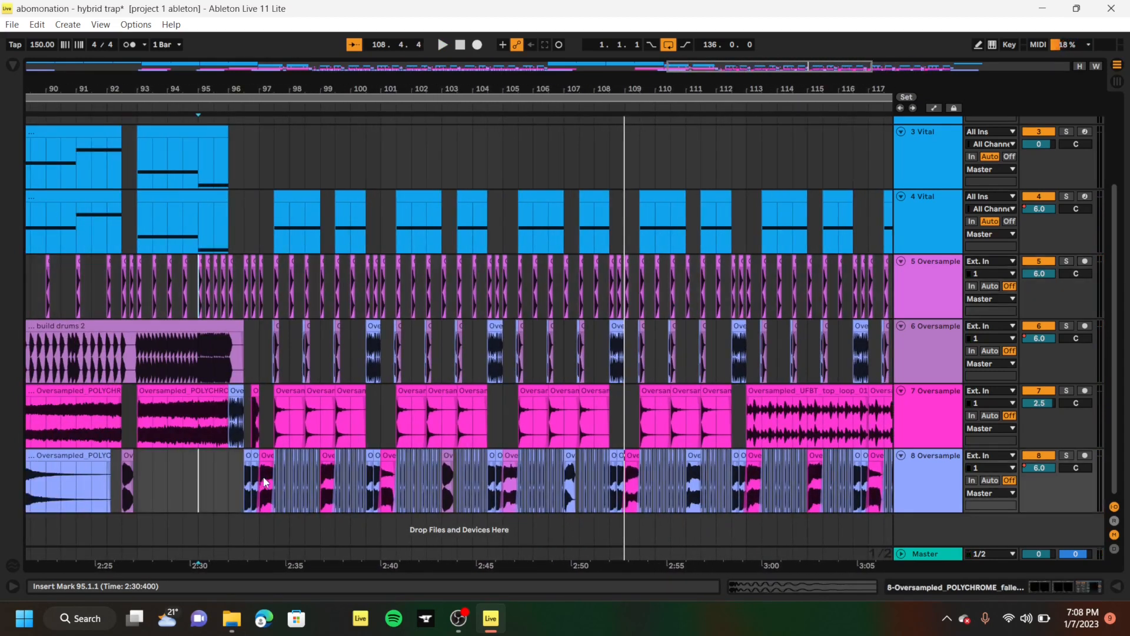
scroll(259, 482, up, 6)
scroll(261, 482, up, 10)
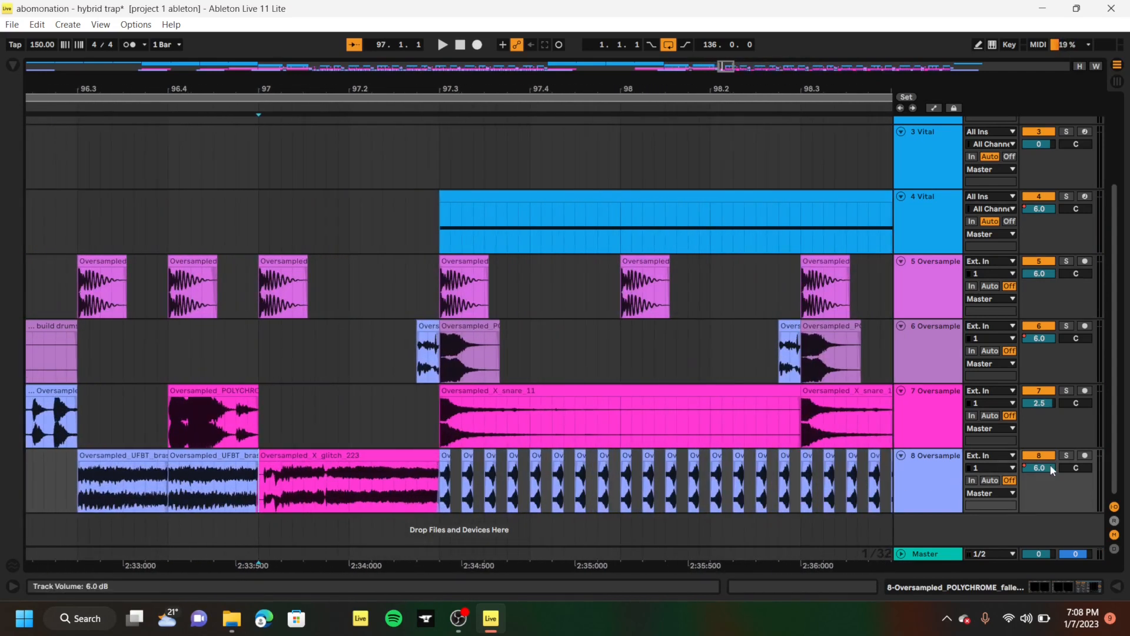
click(1067, 457)
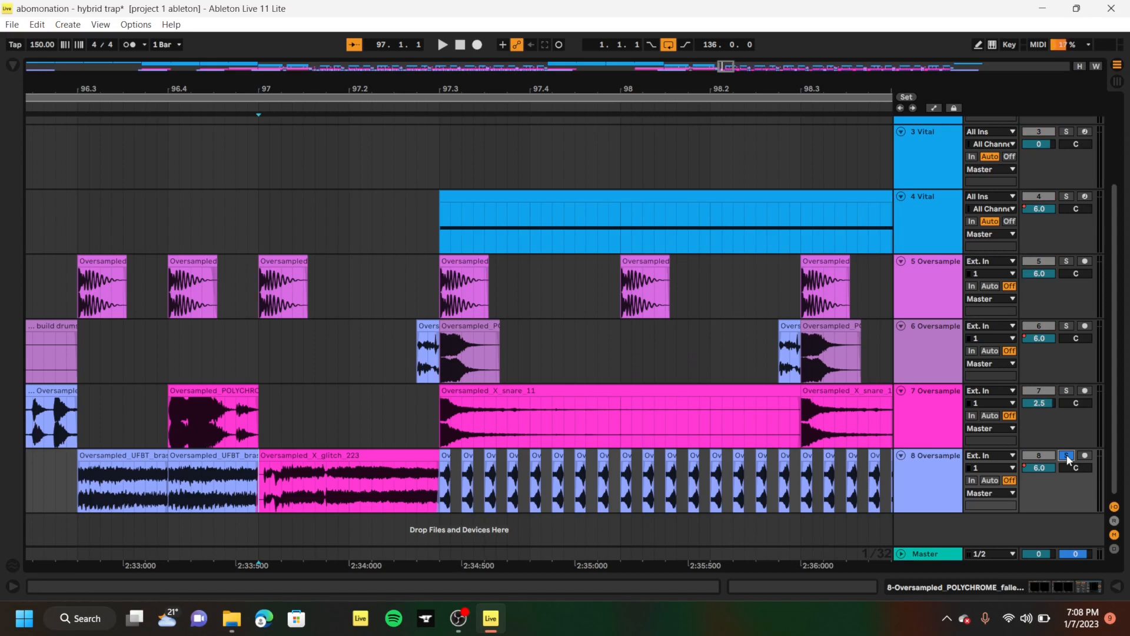
Browse the glitch samples in the Glitches folder of the Oversampled - PROJECT X pack, then hide the browser
click(12, 66)
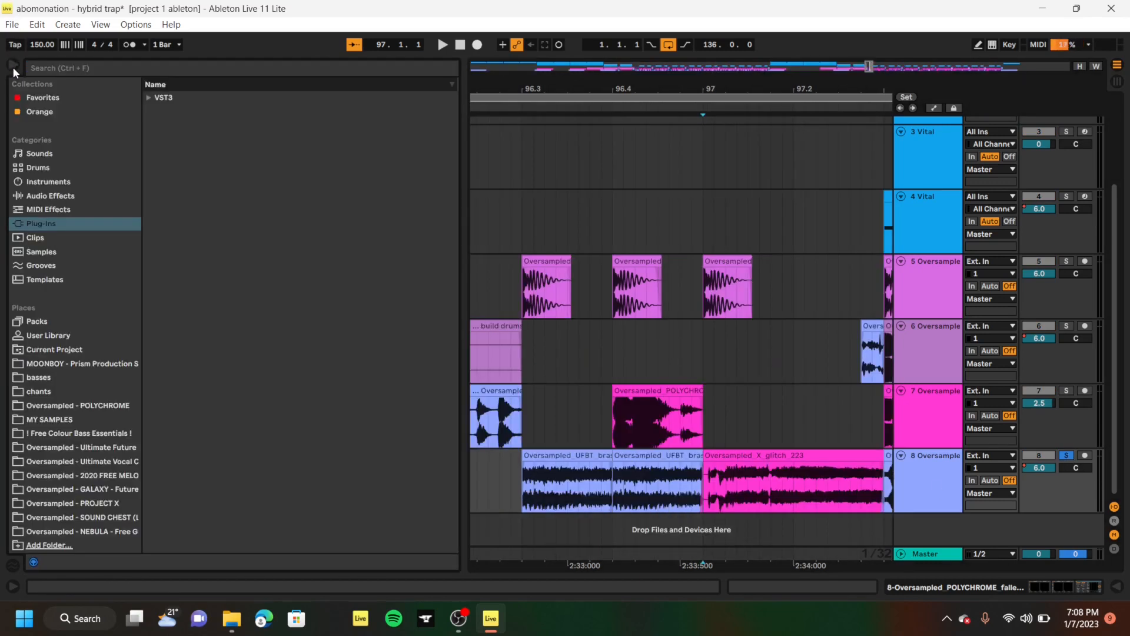
click(96, 503)
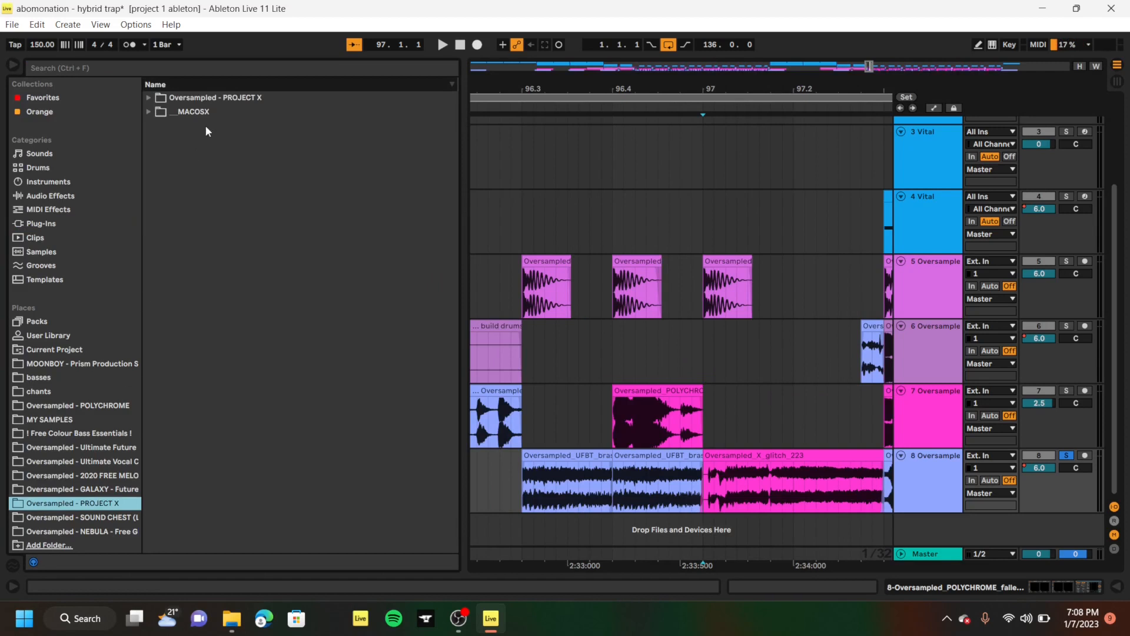
click(148, 98)
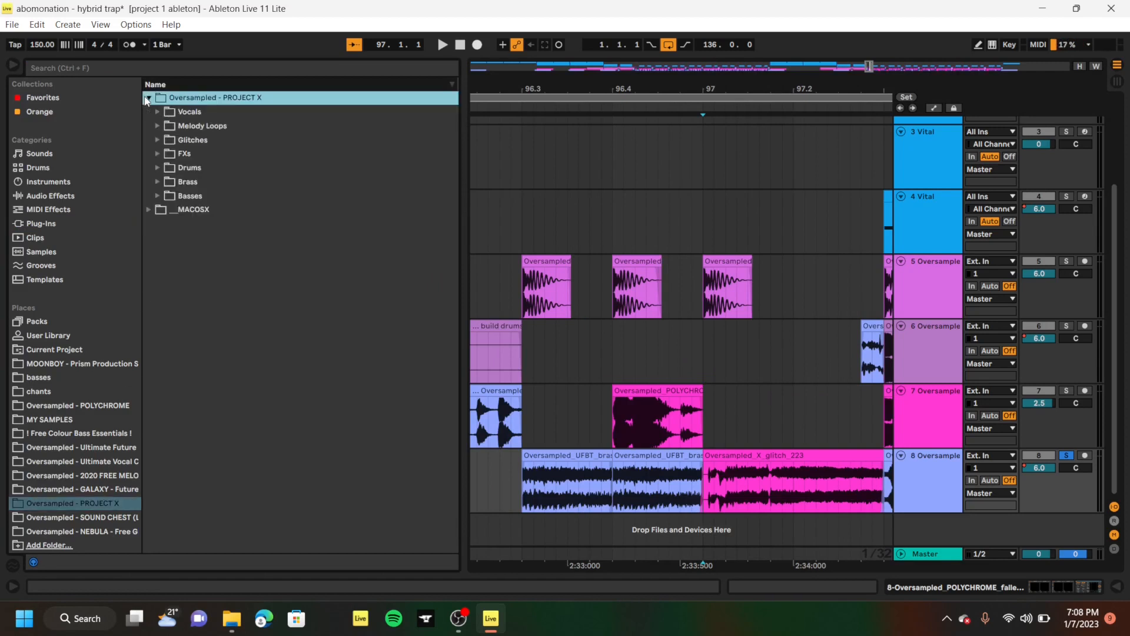
click(157, 140)
scroll(318, 422, down, 20)
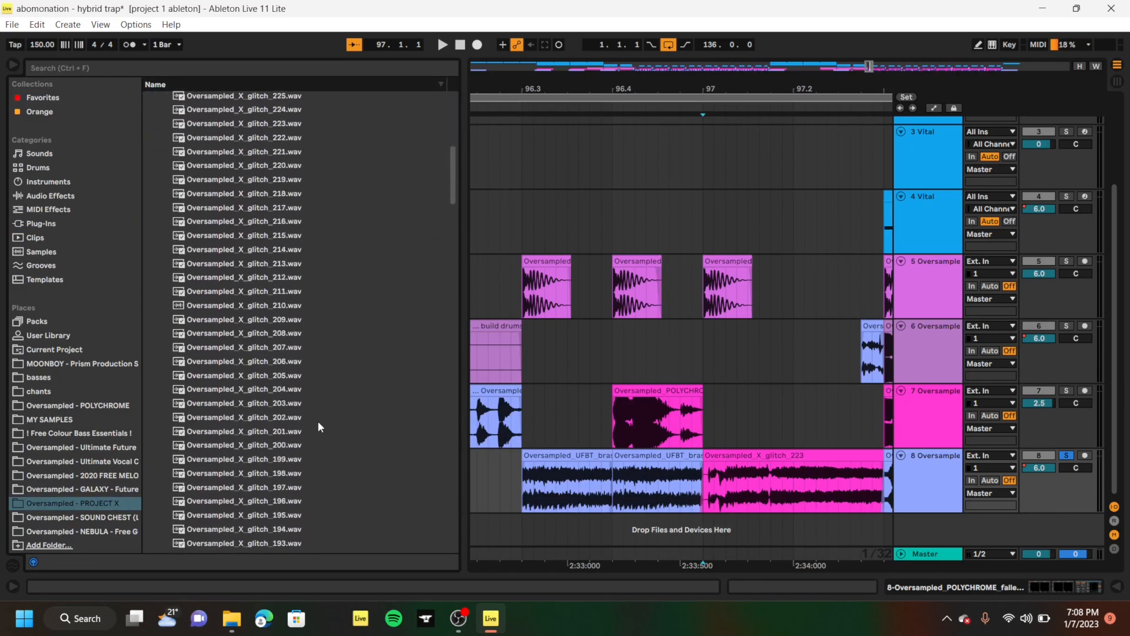
scroll(318, 421, down, 20)
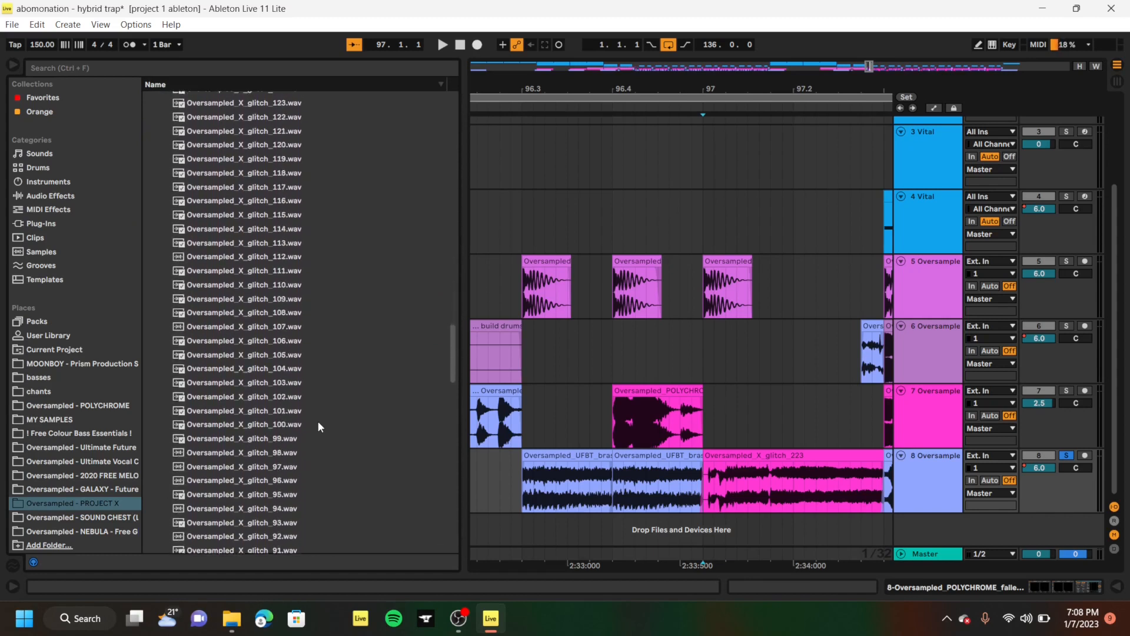
scroll(318, 422, down, 5)
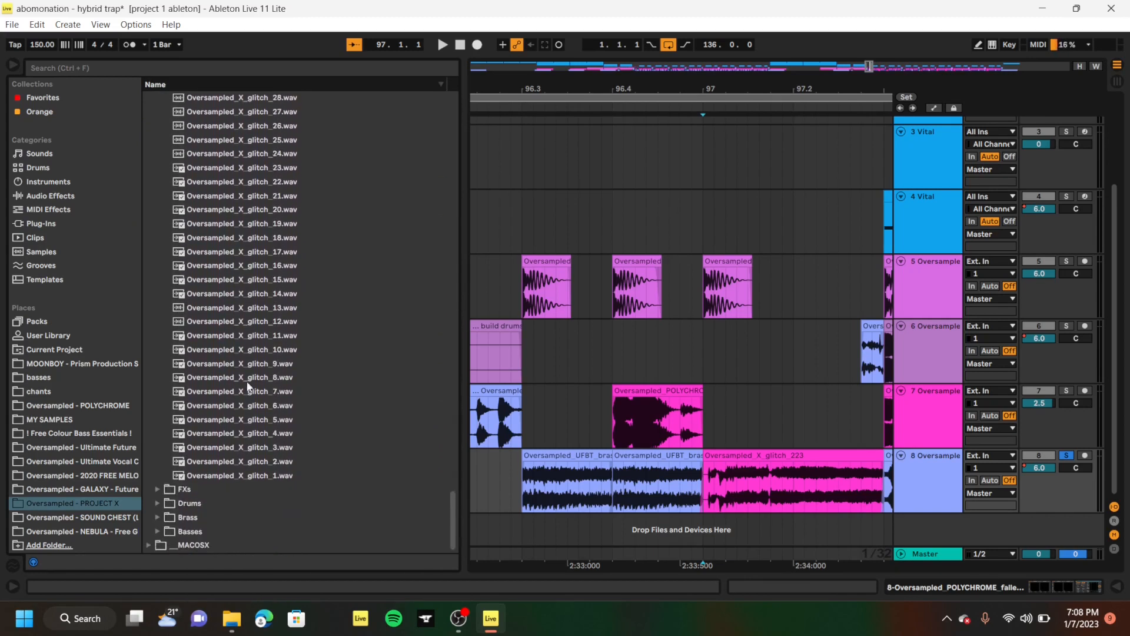
click(12, 65)
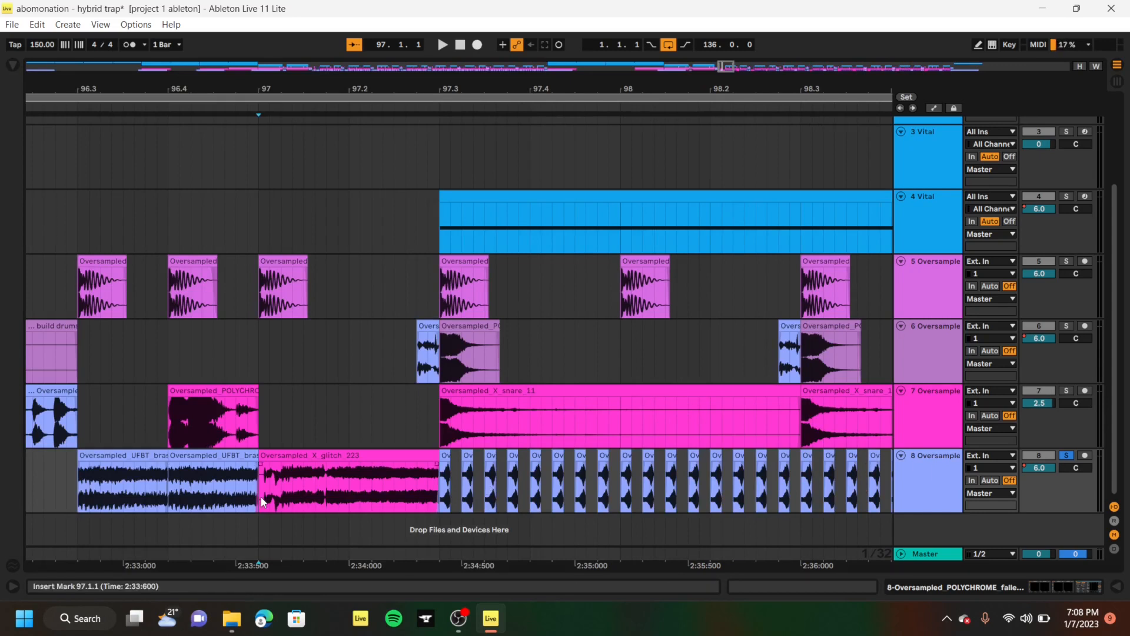
Play the soloed glitch clip from bar 97, then place the insert mark at 97.3 on track 8
key(space)
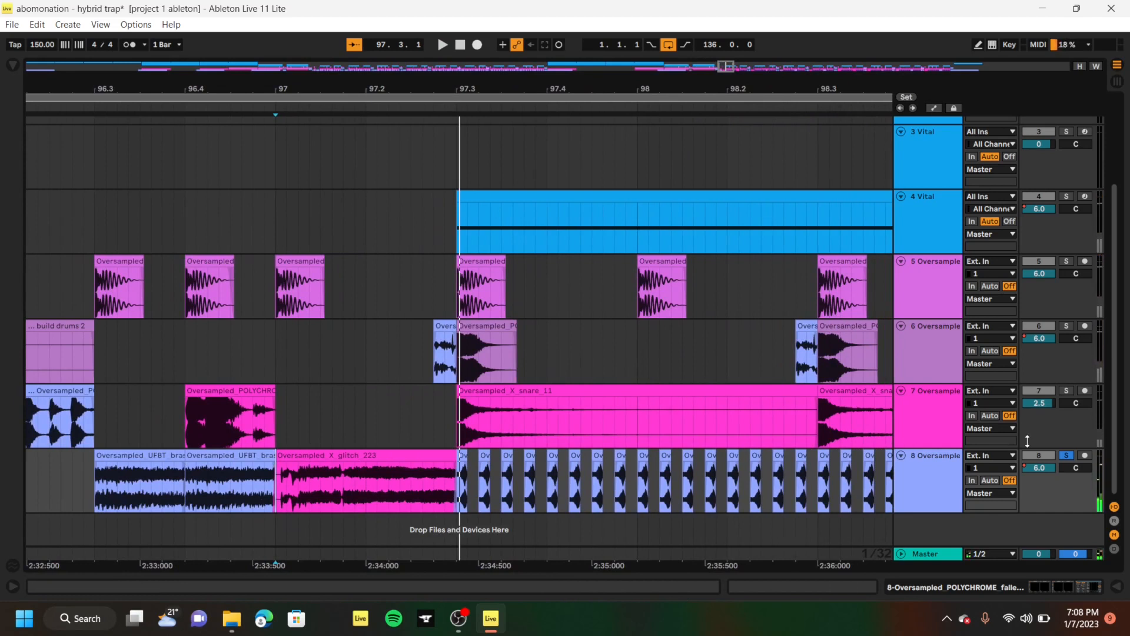
click(1064, 446)
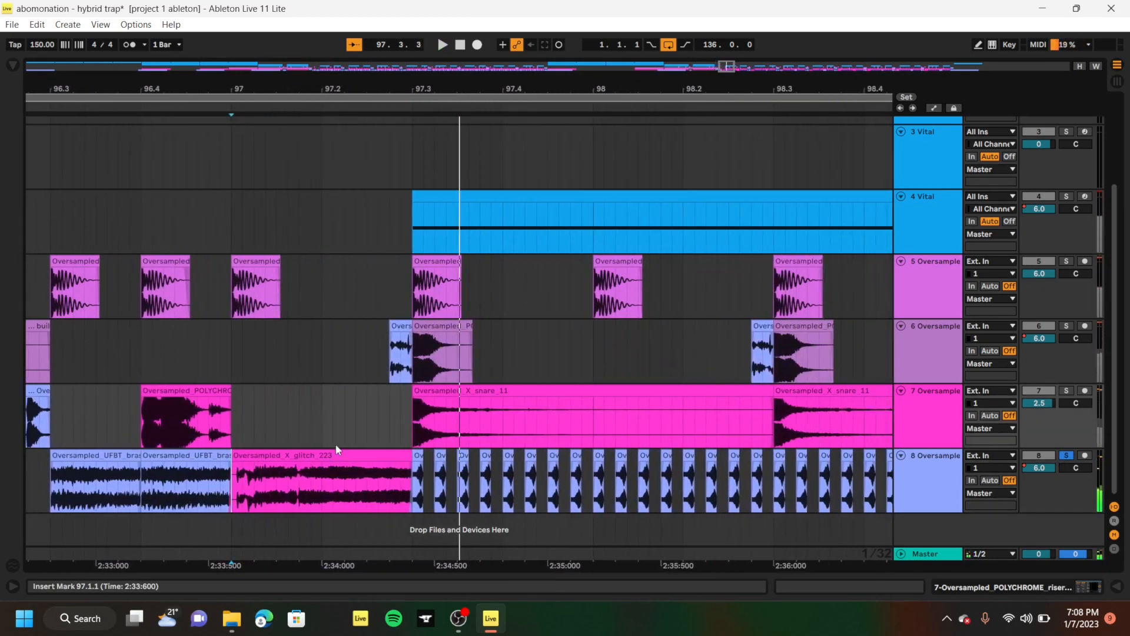
click(414, 485)
scroll(415, 482, right, 3)
scroll(415, 483, left, 1)
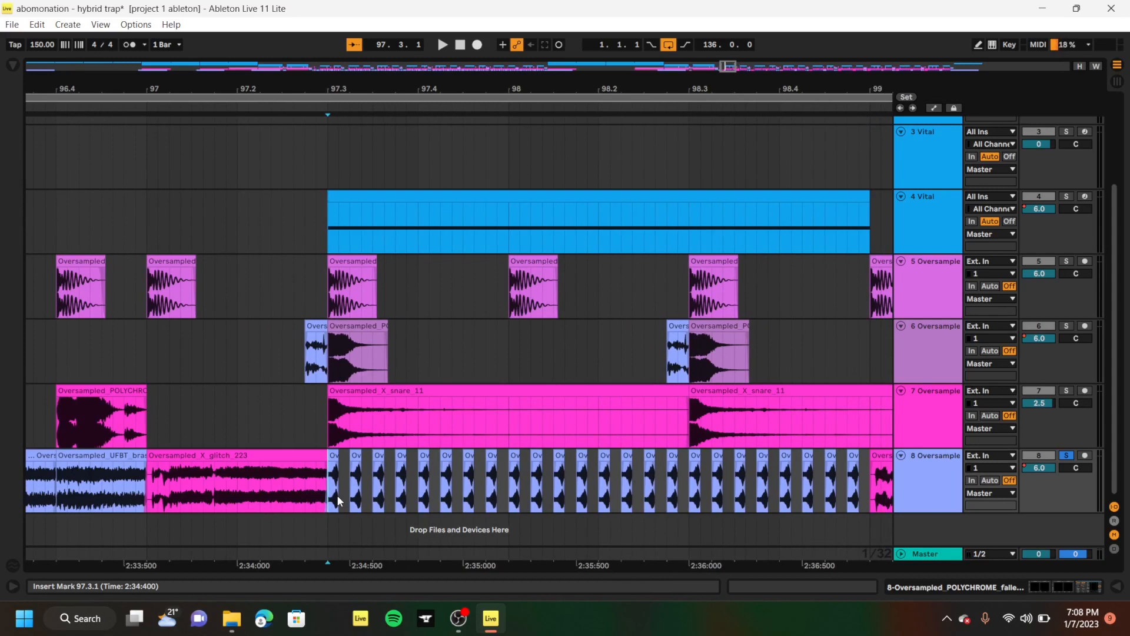
Extend the first chopped clip at 97.3 on track 8 and play the soloed track from there to bar 99
click(334, 457)
drag(335, 458, 348, 457)
click(320, 489)
key(space)
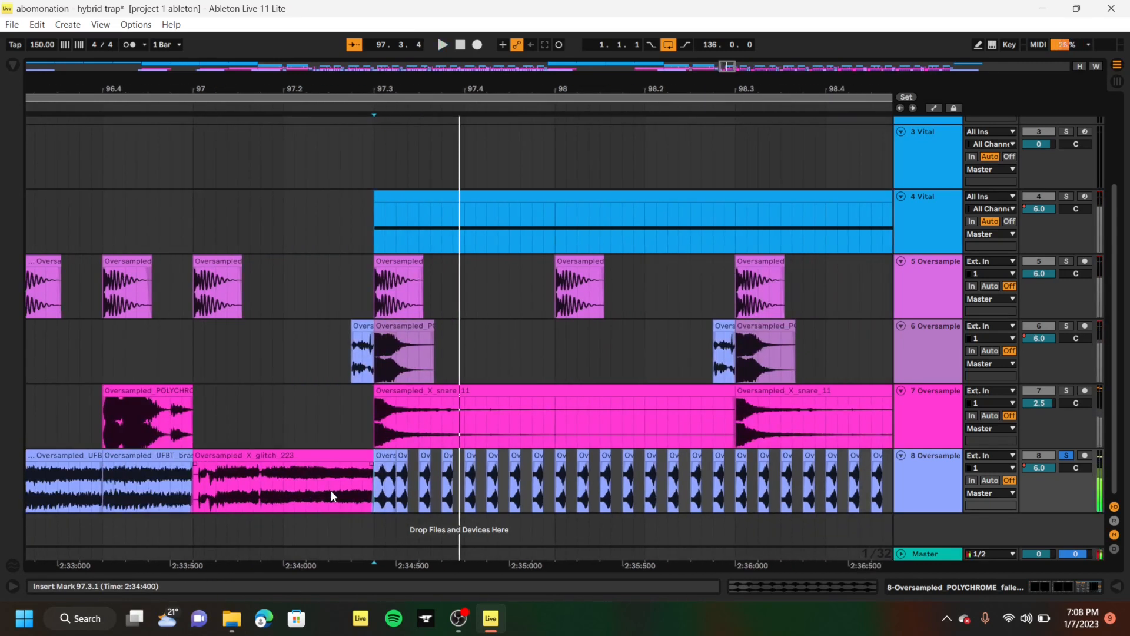
key(space)
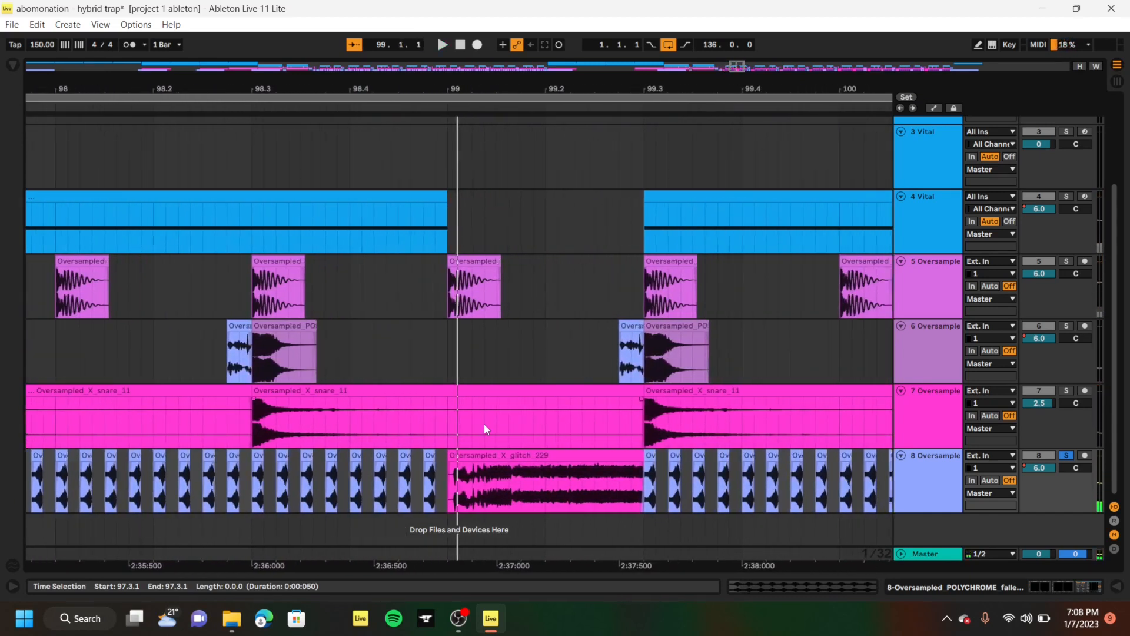
Place the insert mark at bar 129, unsolo track 8, and play the outro through to bar 134
scroll(484, 423, down, 10)
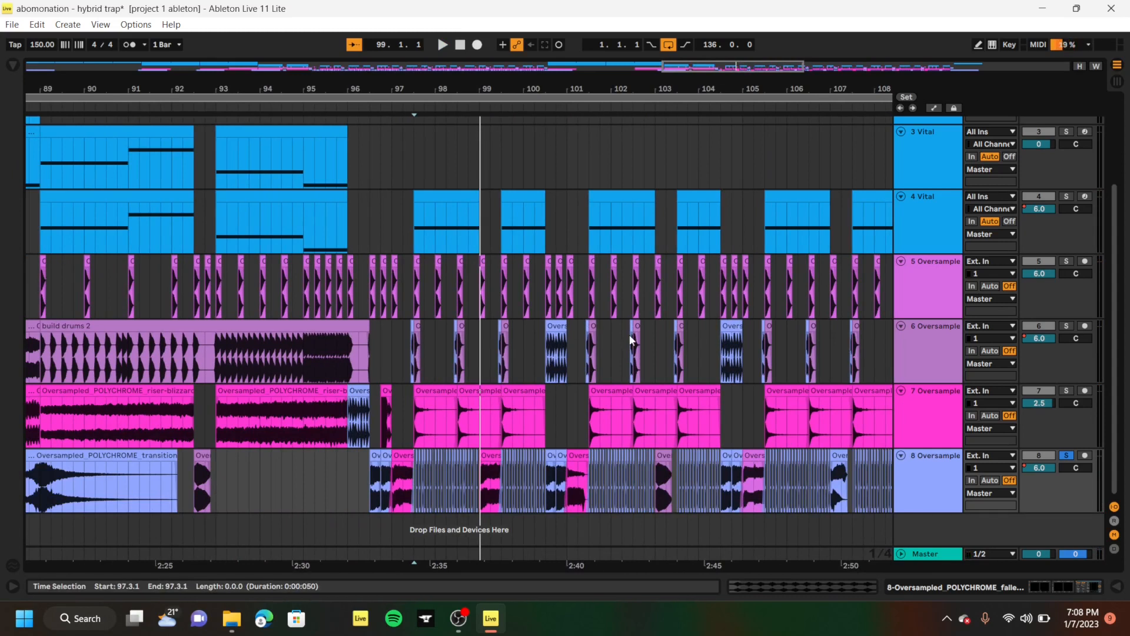
scroll(629, 341, right, 15)
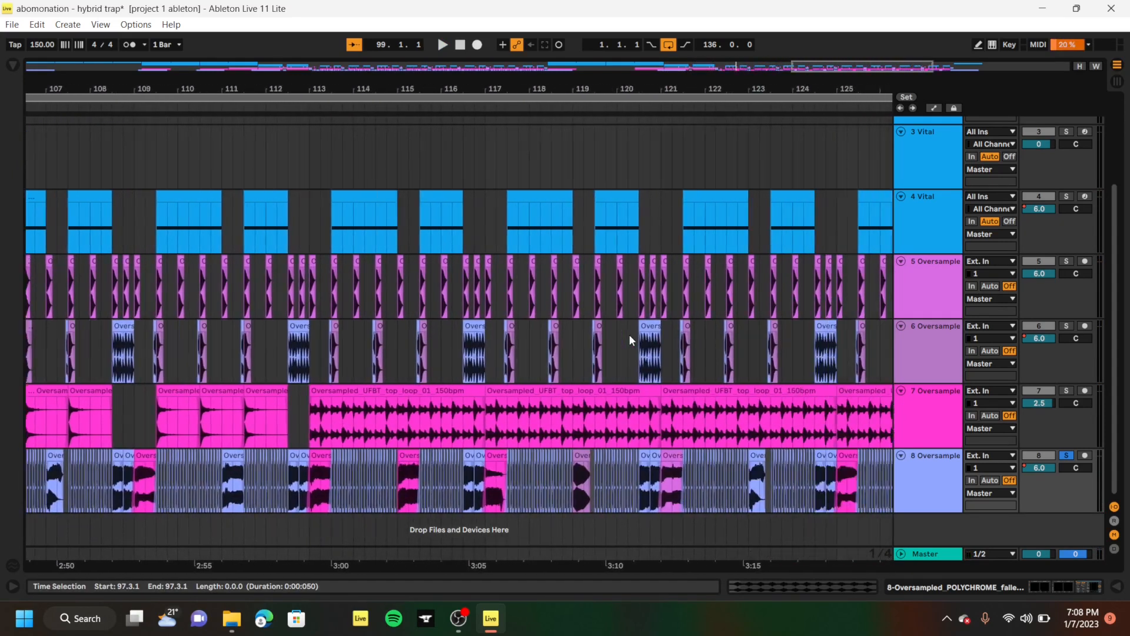
scroll(630, 334, up, 10)
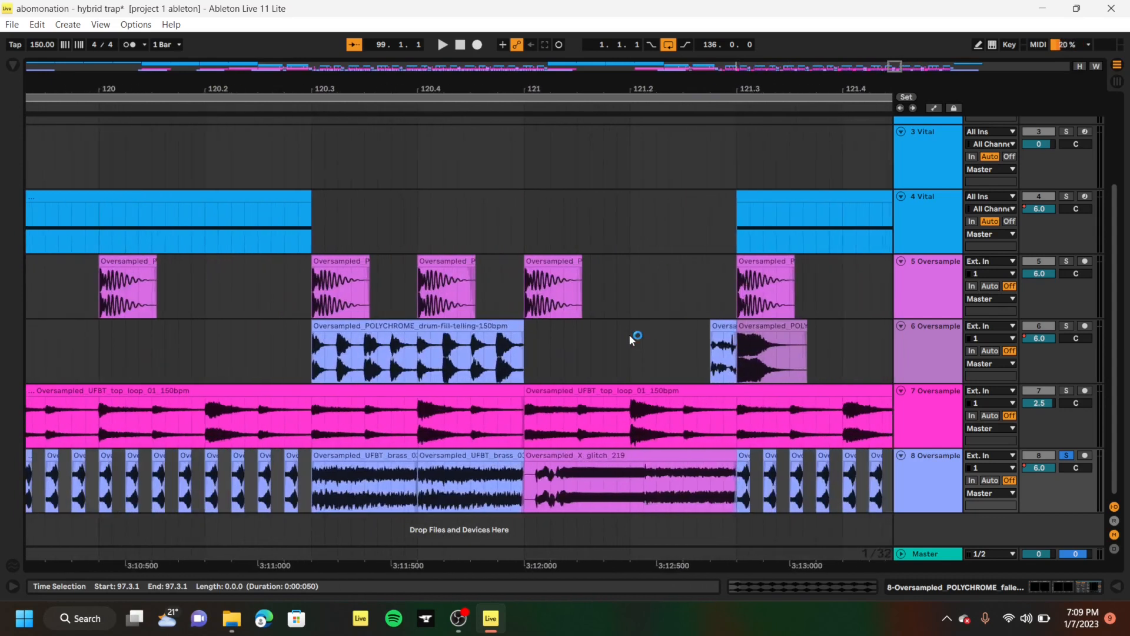
key(w)
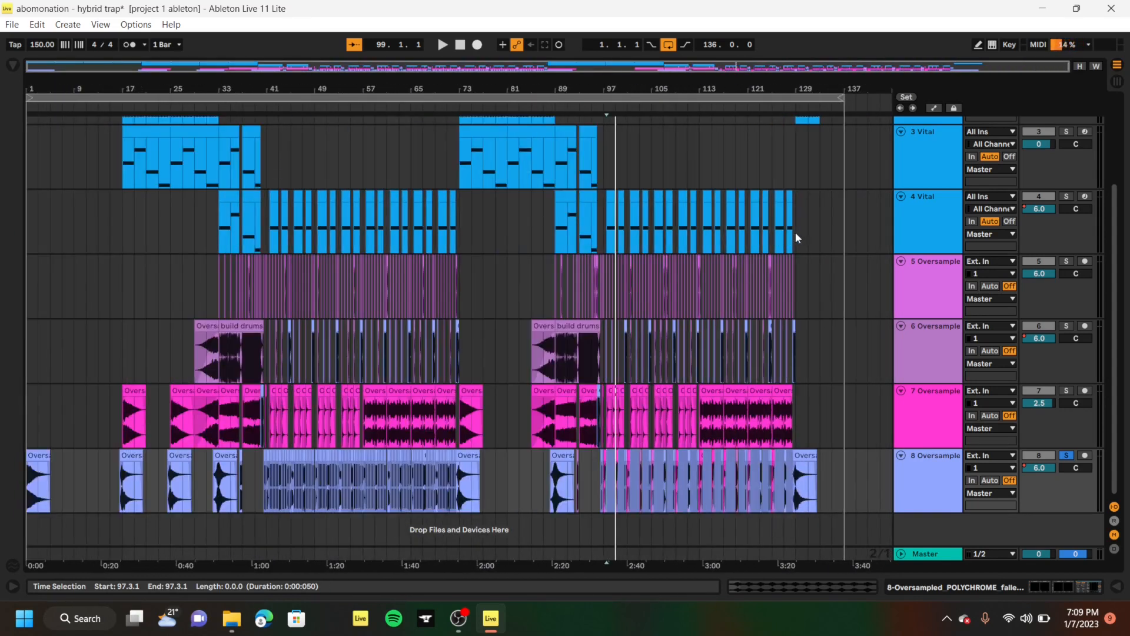
click(796, 232)
click(1068, 460)
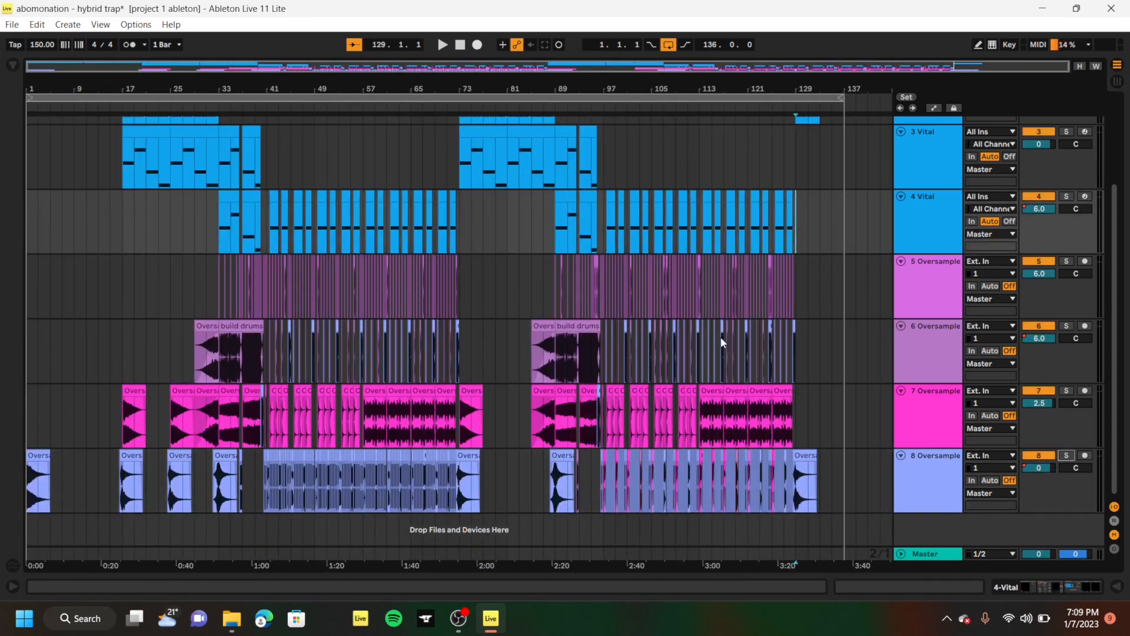
scroll(661, 164, up, 3)
key(space)
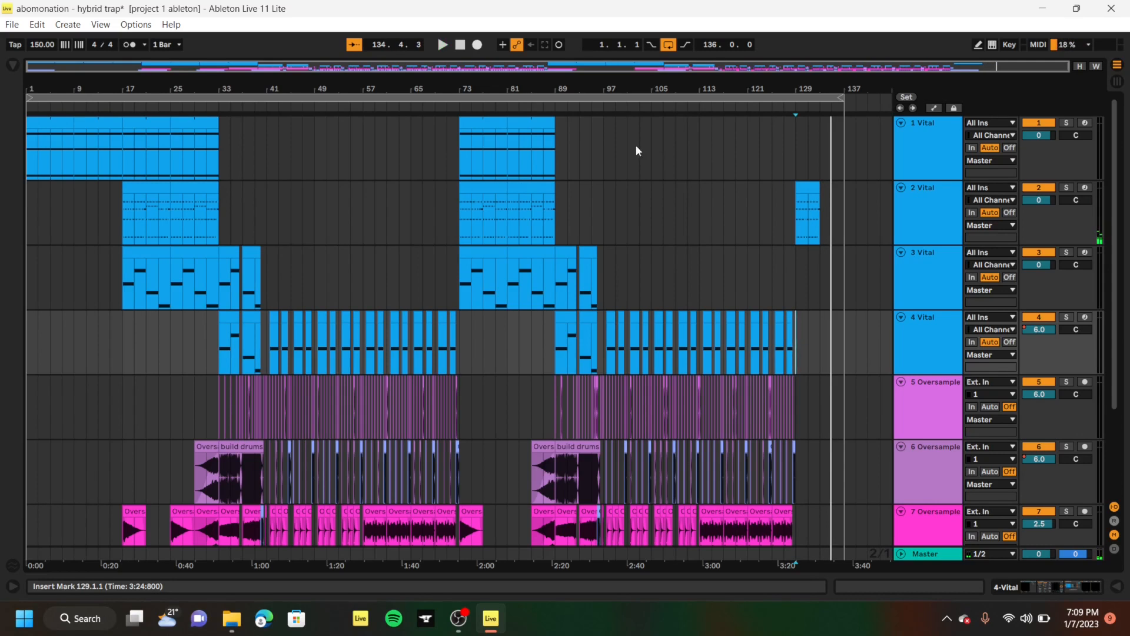
Open the recent set "abomonation - vip aklxjywneiu", saving the changes to the hybrid trap set
click(12, 26)
mouse_move(41, 73)
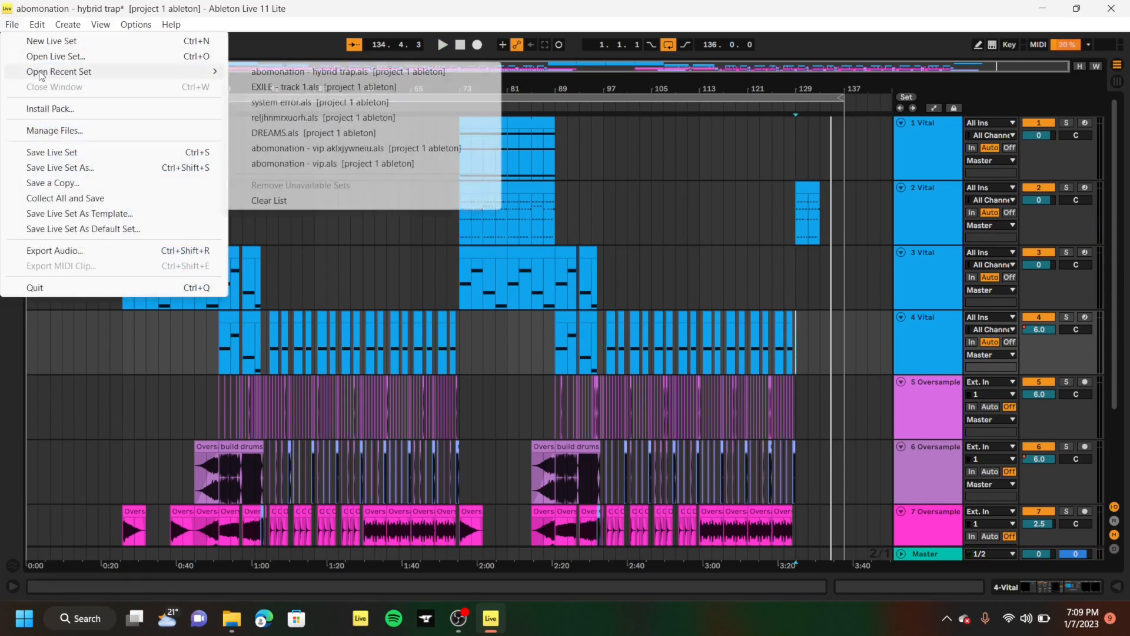
click(328, 151)
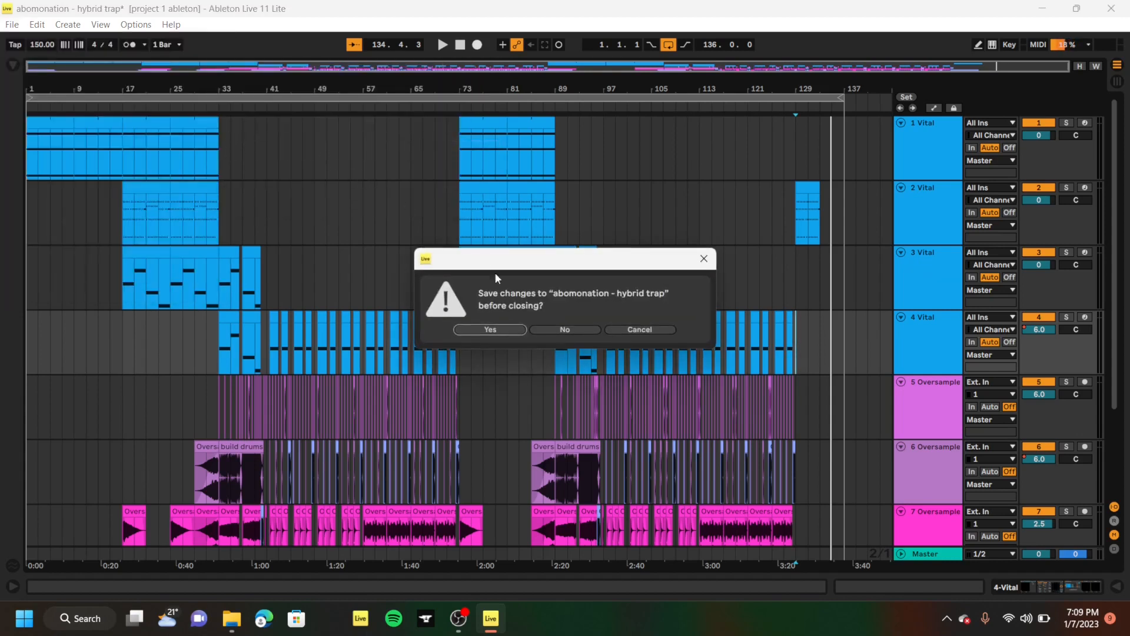
click(511, 329)
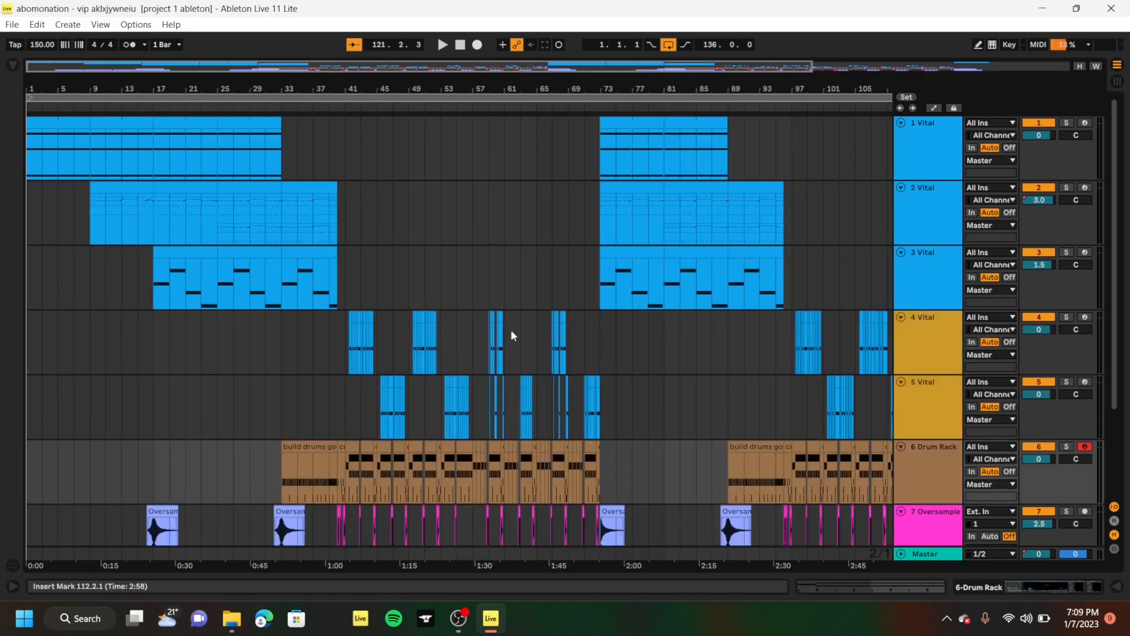
Place the insert mark at bar 1 on track 1 and look over the arrangement of all eight tracks
scroll(511, 330, up, 3)
scroll(511, 329, down, 5)
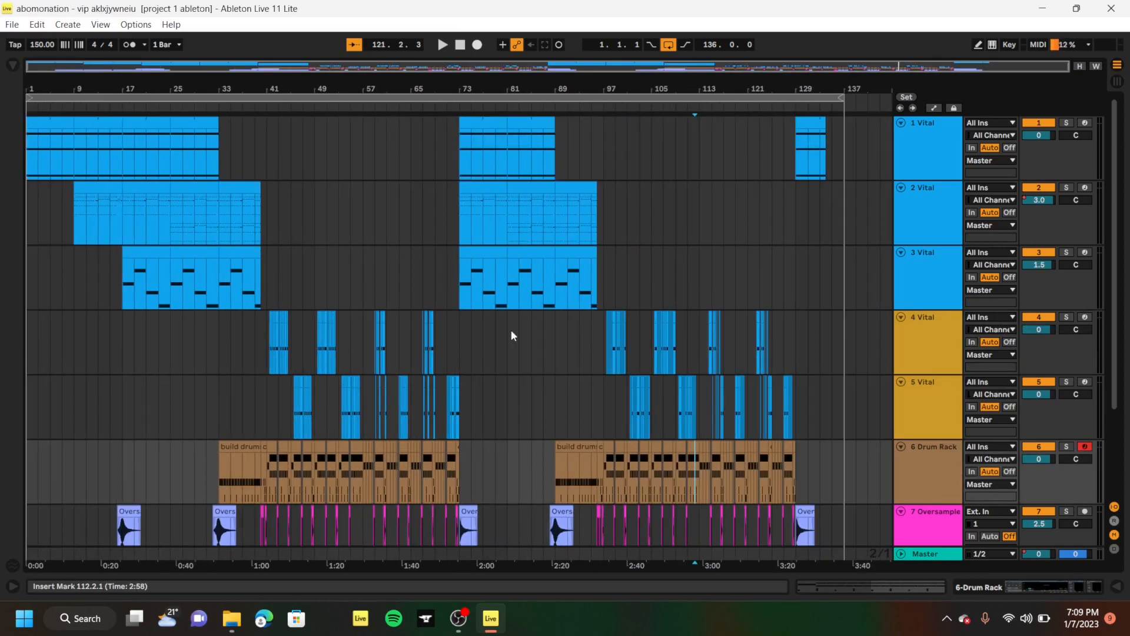
click(29, 161)
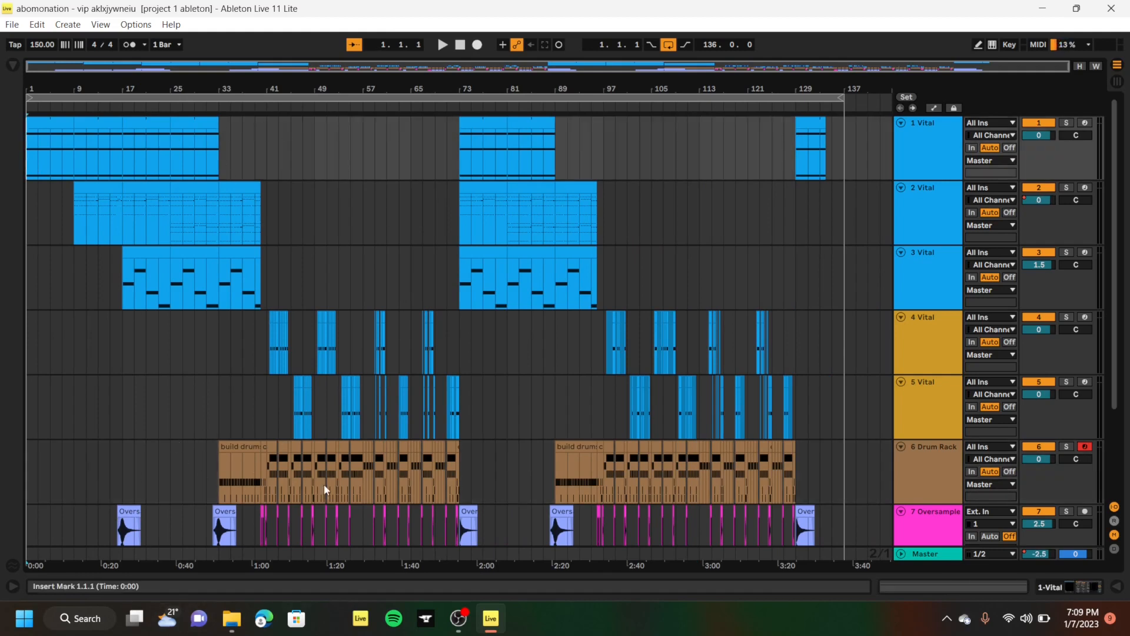
scroll(118, 343, down, 4)
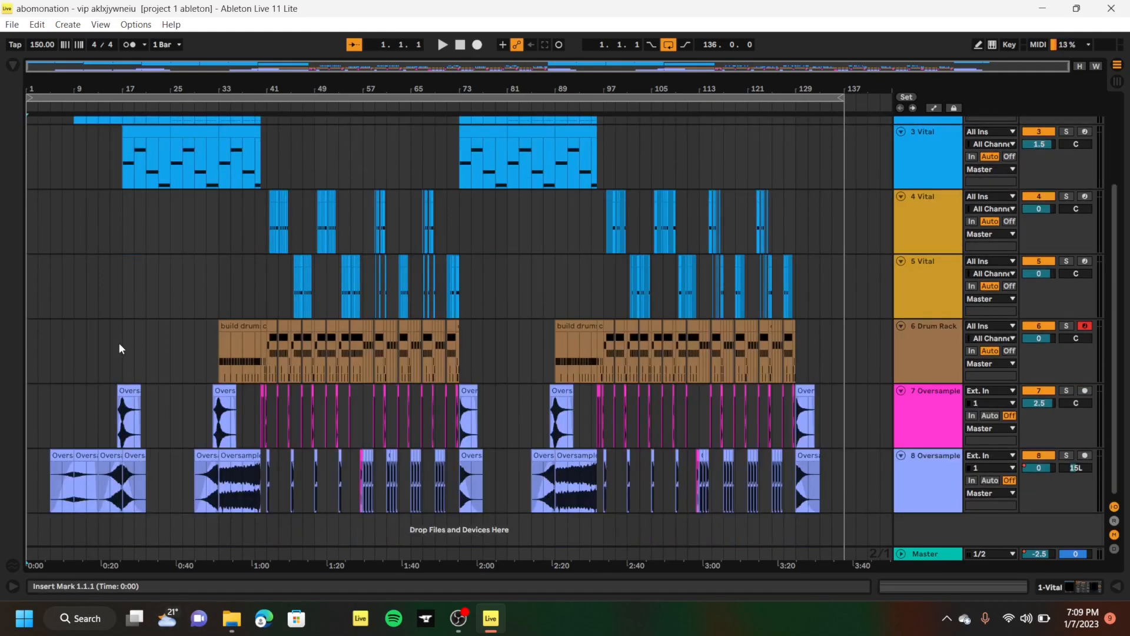
scroll(119, 348, up, 4)
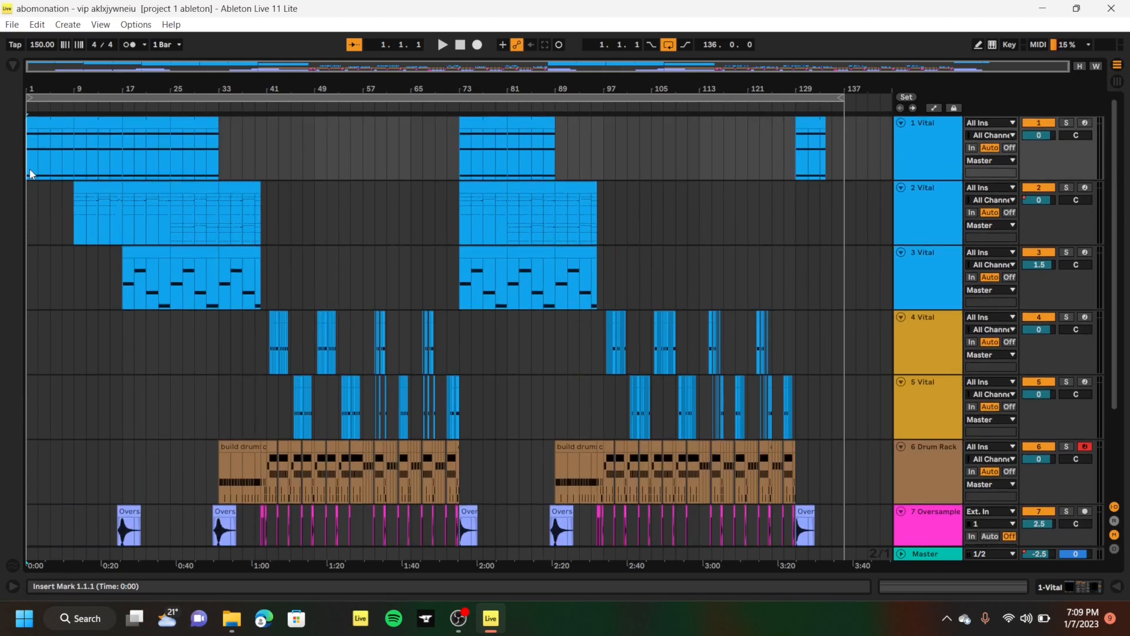
scroll(30, 173, down, 4)
scroll(31, 172, up, 4)
Play the VIP set's intro from bar 1 to the start of the build drums at bar 33
key(space)
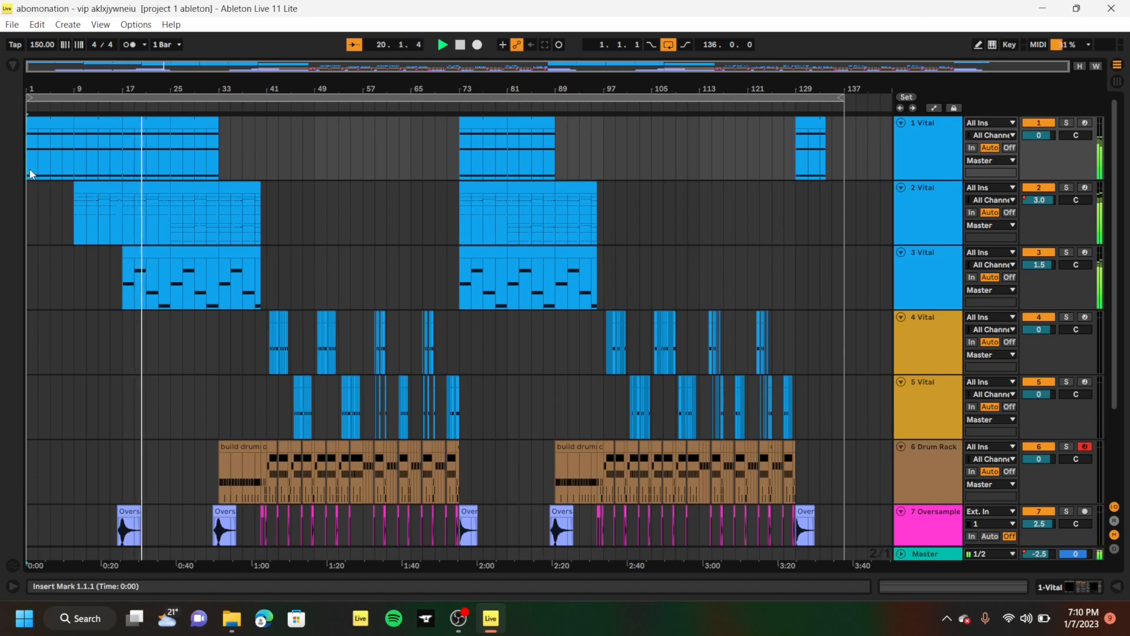
ctrl+scroll(30, 174, up, 5)
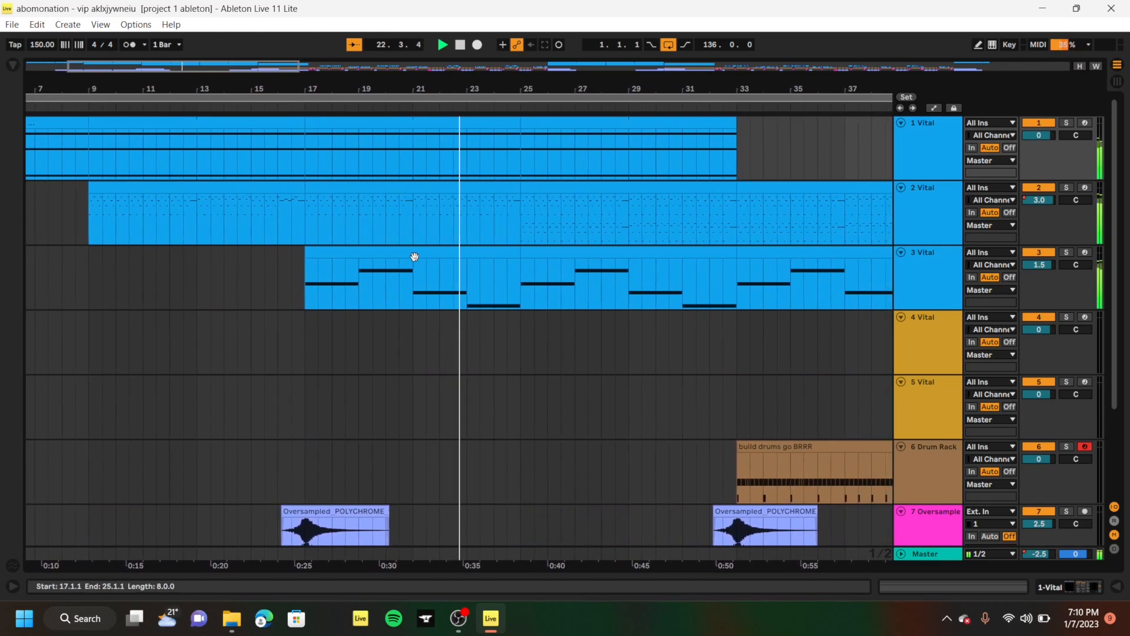
ctrl+scroll(416, 252, up, 1)
ctrl+scroll(414, 256, up, 2)
ctrl+scroll(415, 256, up, 1)
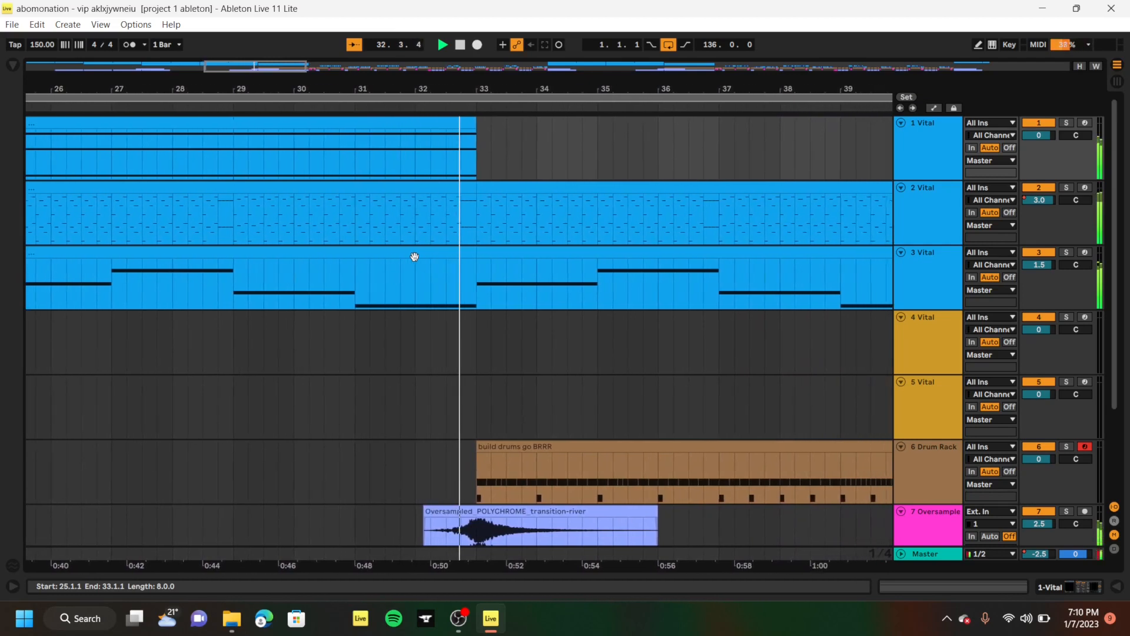
scroll(414, 257, up, 2)
scroll(414, 257, down, 10)
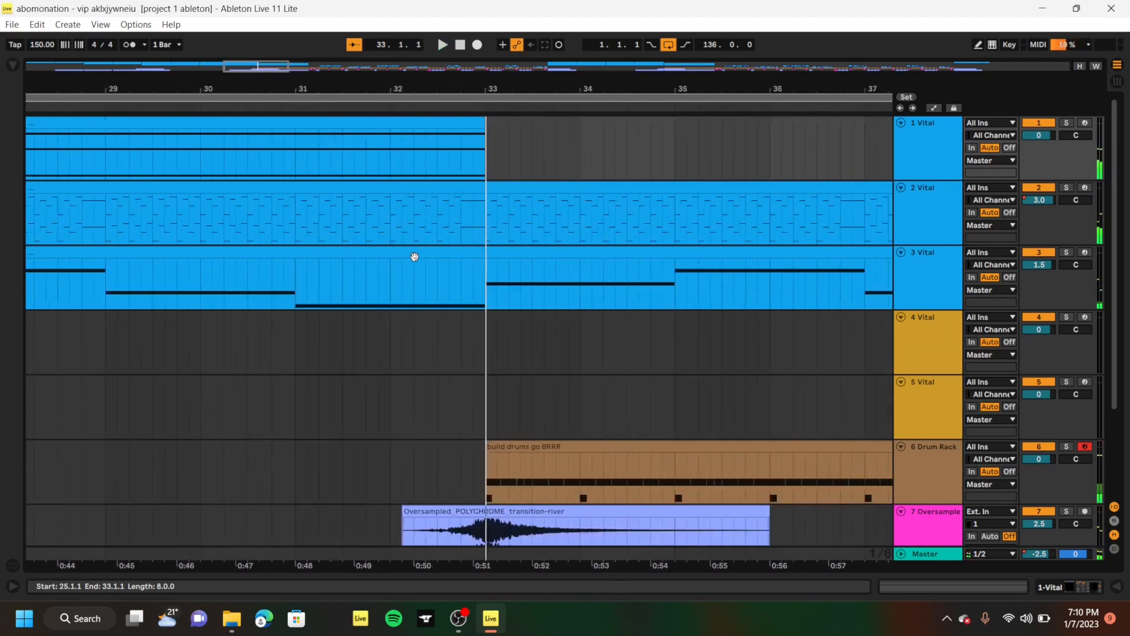
key(Home)
scroll(415, 257, up, 1)
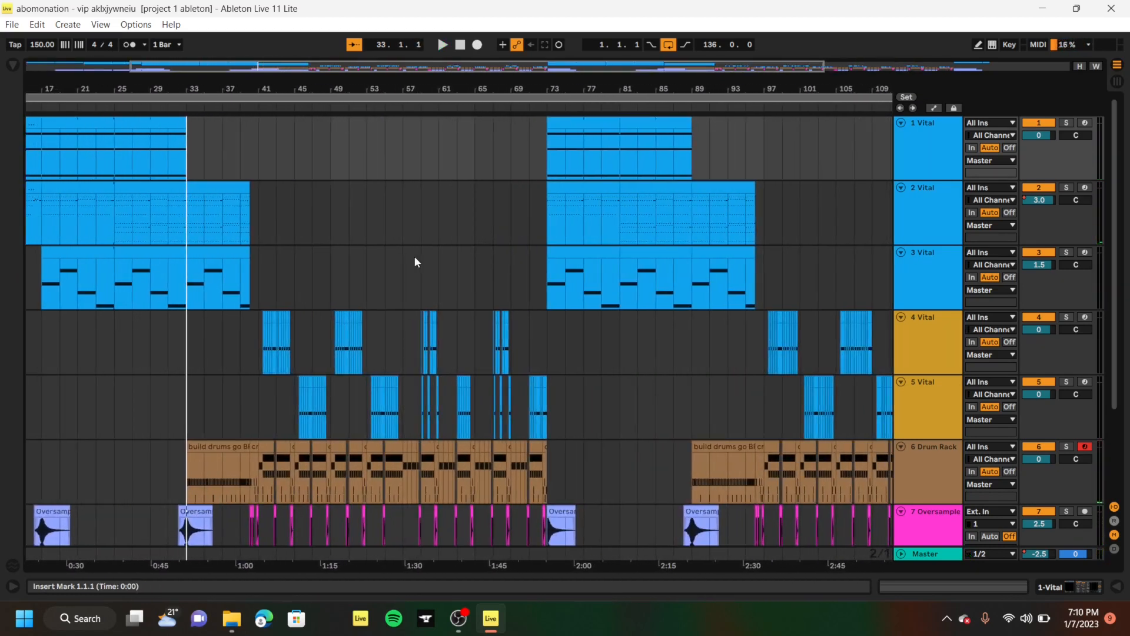
Show track 1's devices and open the preset browser of its Vital synth
scroll(414, 262, right, 4)
scroll(415, 262, left, 8)
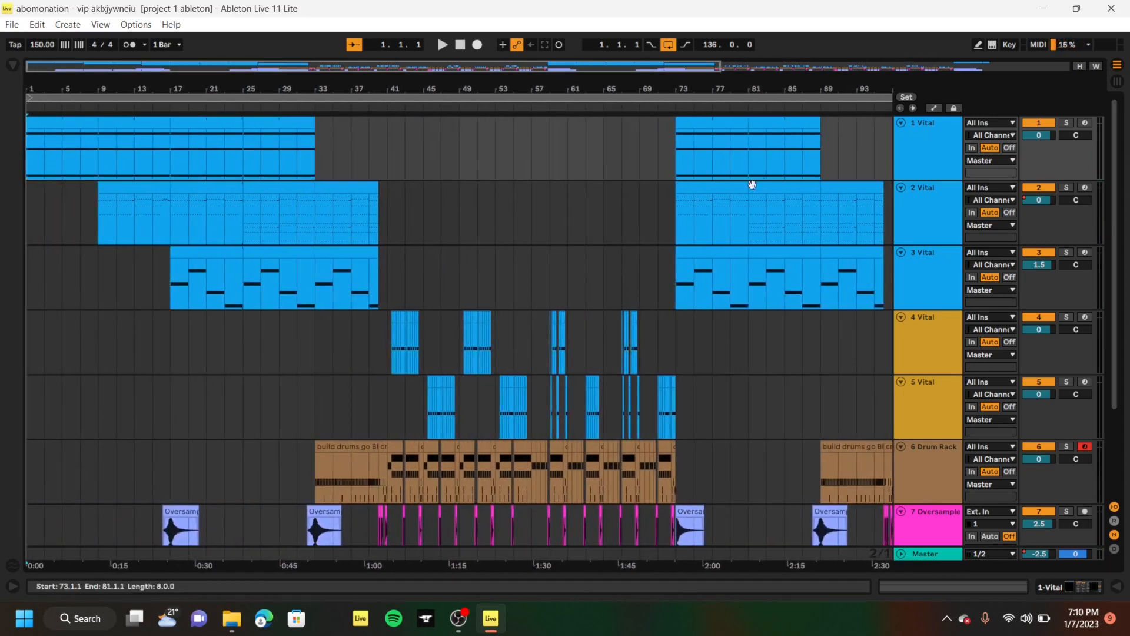
double_click(923, 164)
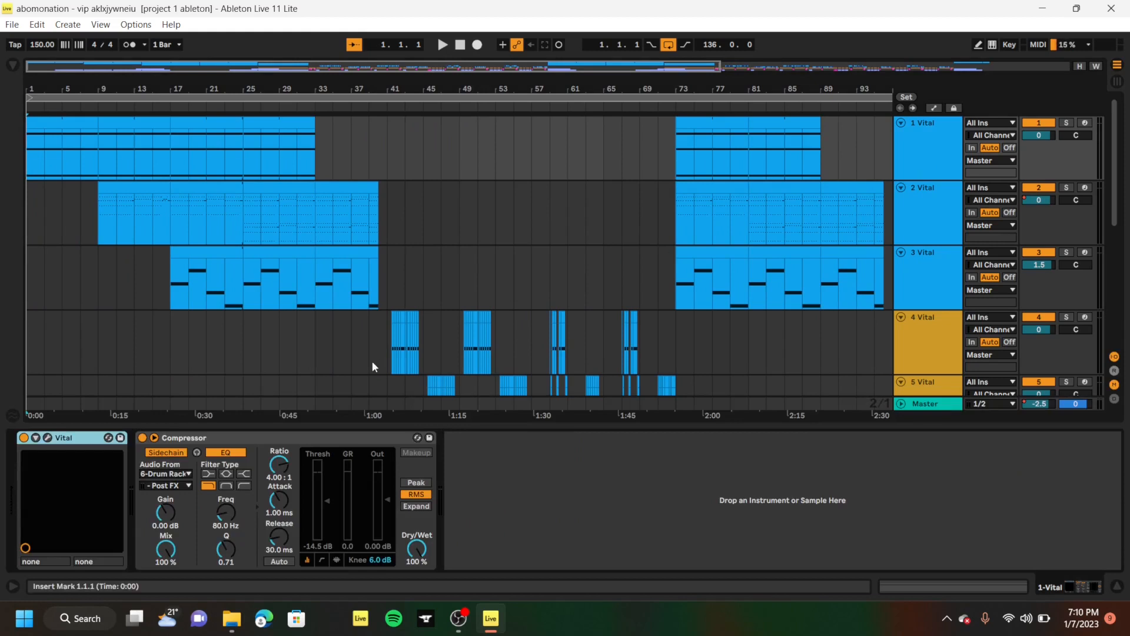
click(48, 438)
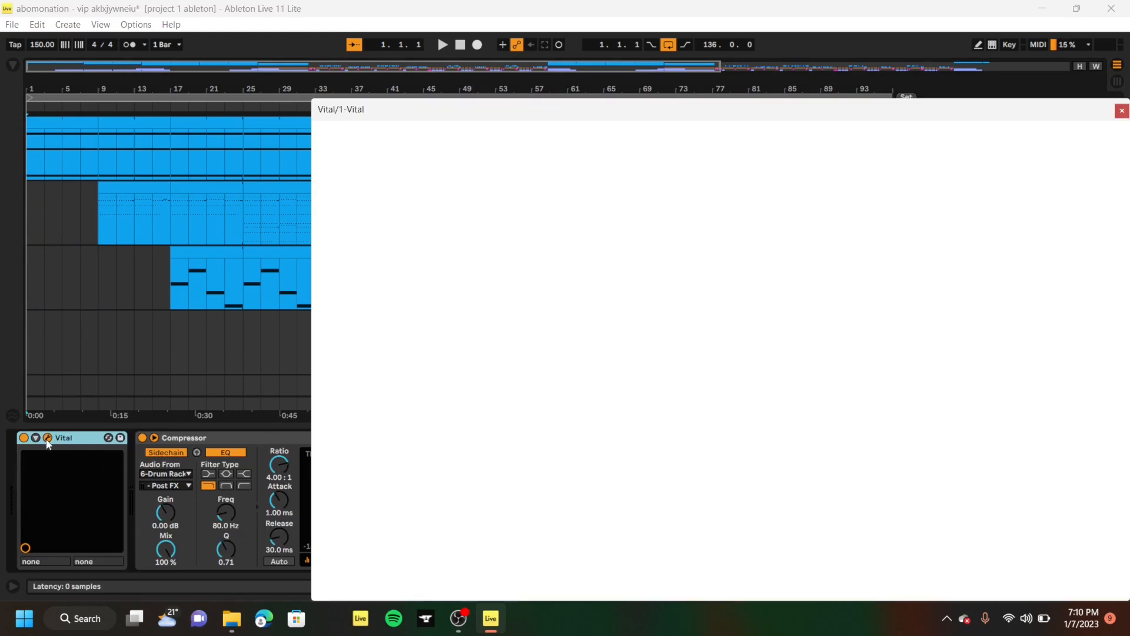
click(691, 133)
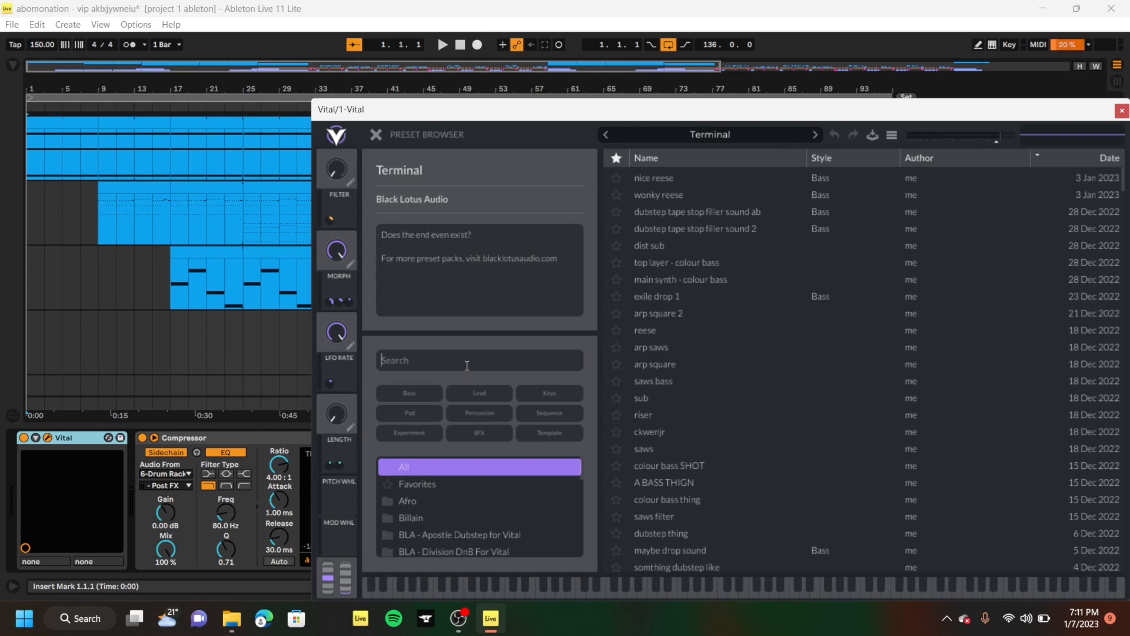
Search the presets for "termi", try loading the Terminal pad preset, and undo the load
text(termi)
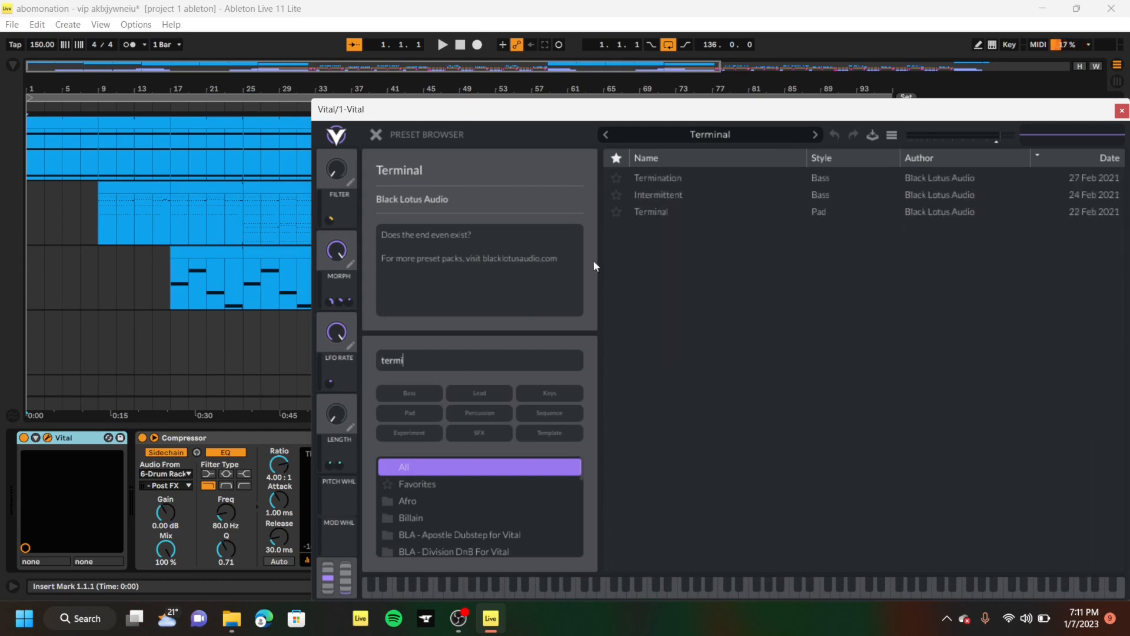
click(662, 209)
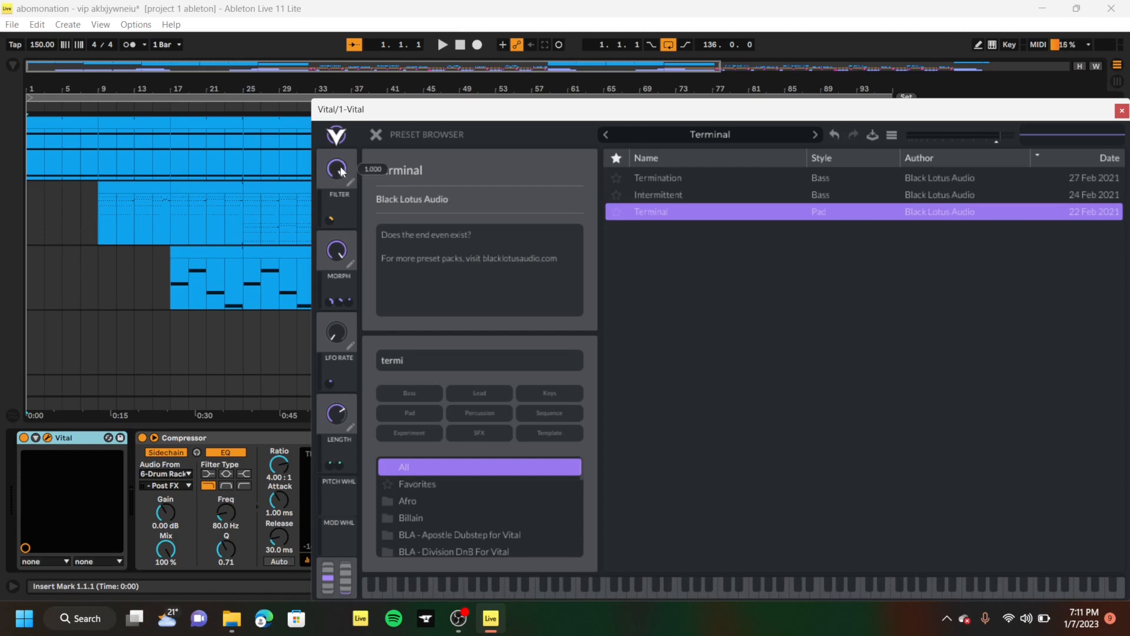
key(ctrl+z)
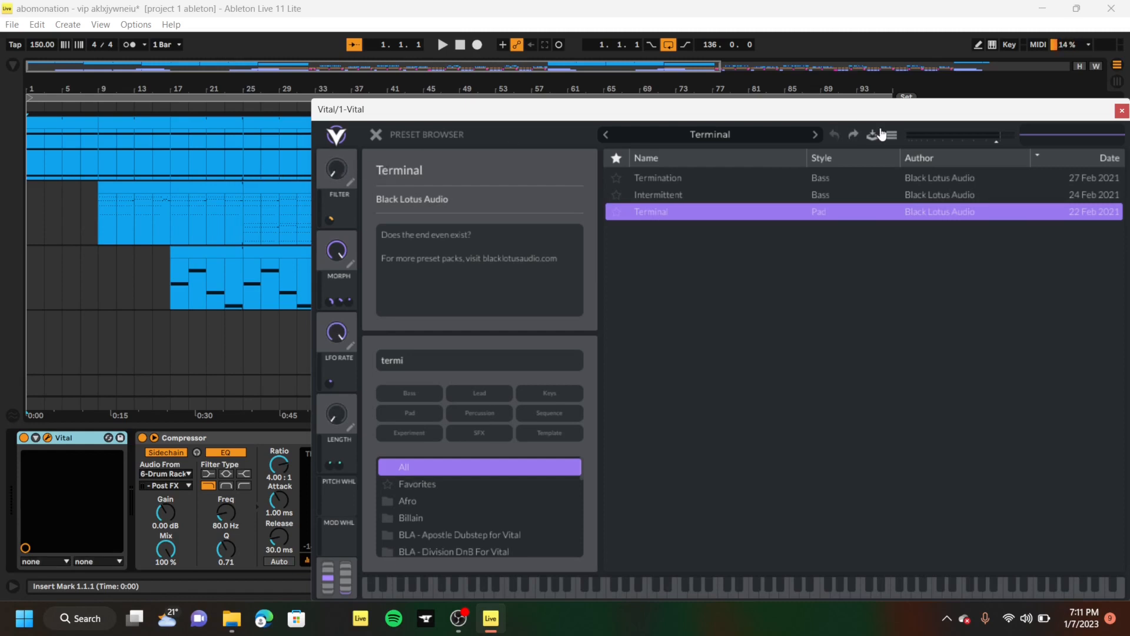
Close the Vital window, solo track 1 and play its part from bar 1
click(1121, 111)
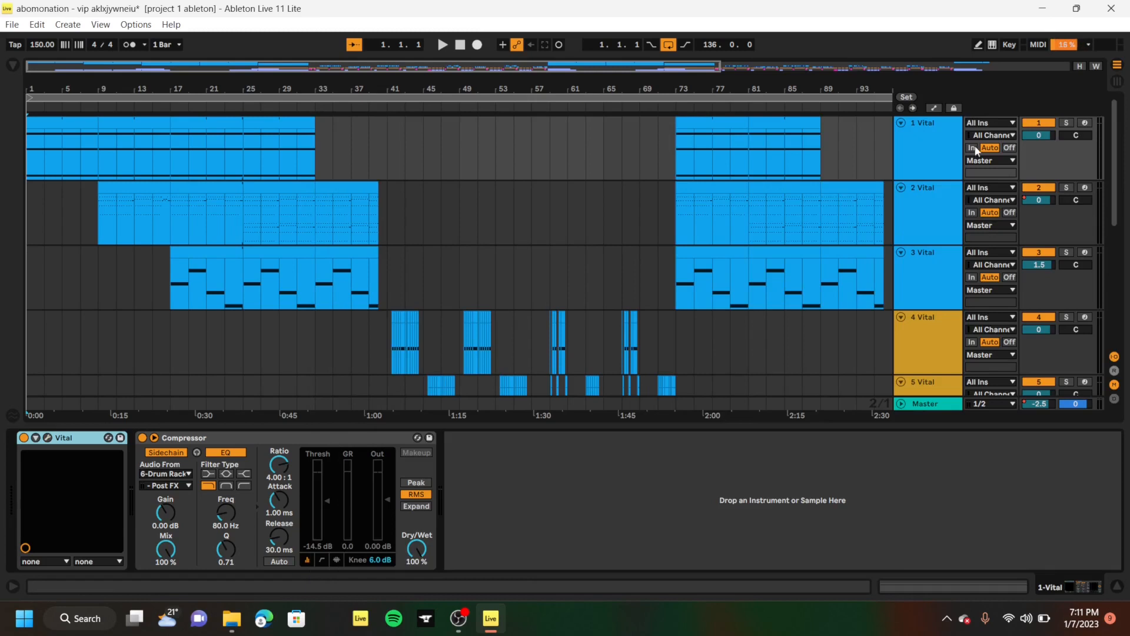
click(1073, 128)
key(space)
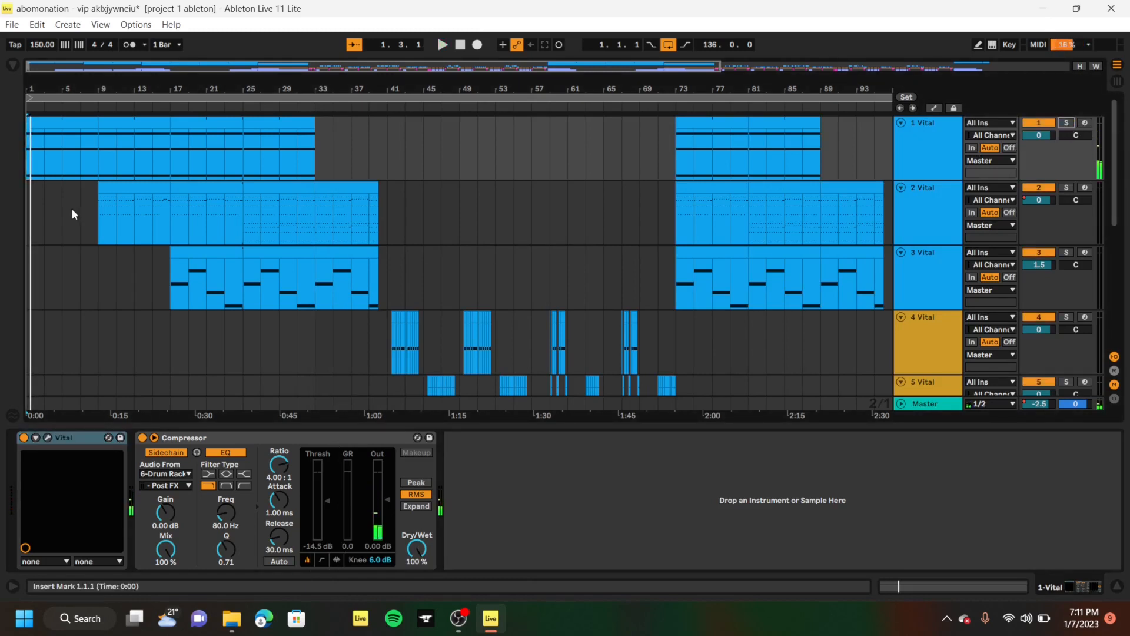
Place the insert mark at bar 9 on track 2, show its Memory preset in Vital's preset browser, and play the soloed part
click(101, 224)
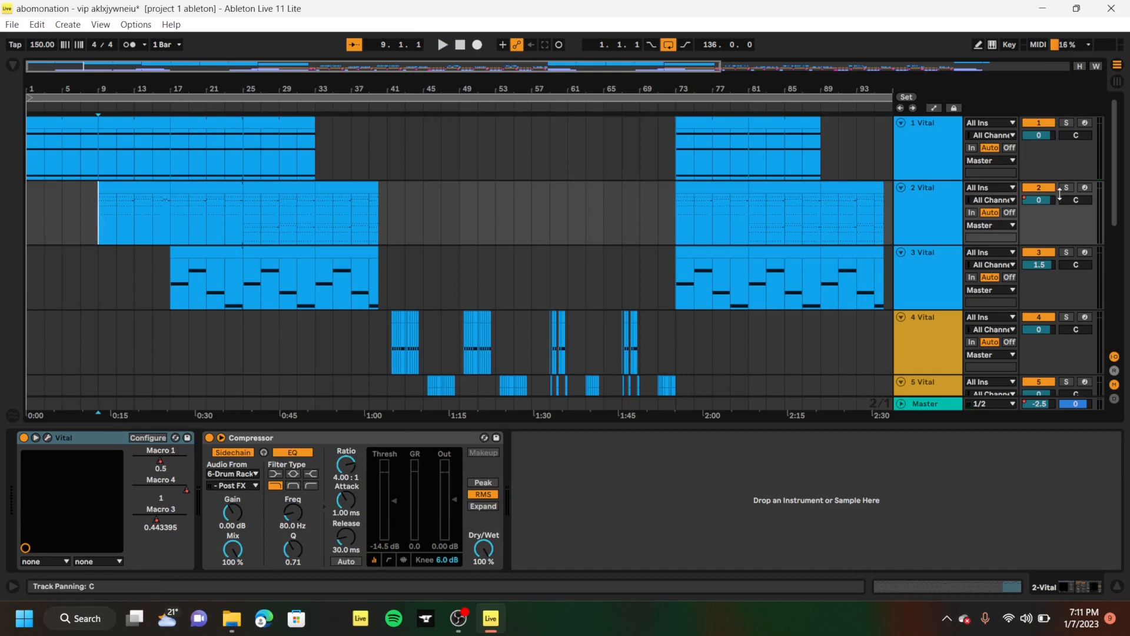
click(49, 437)
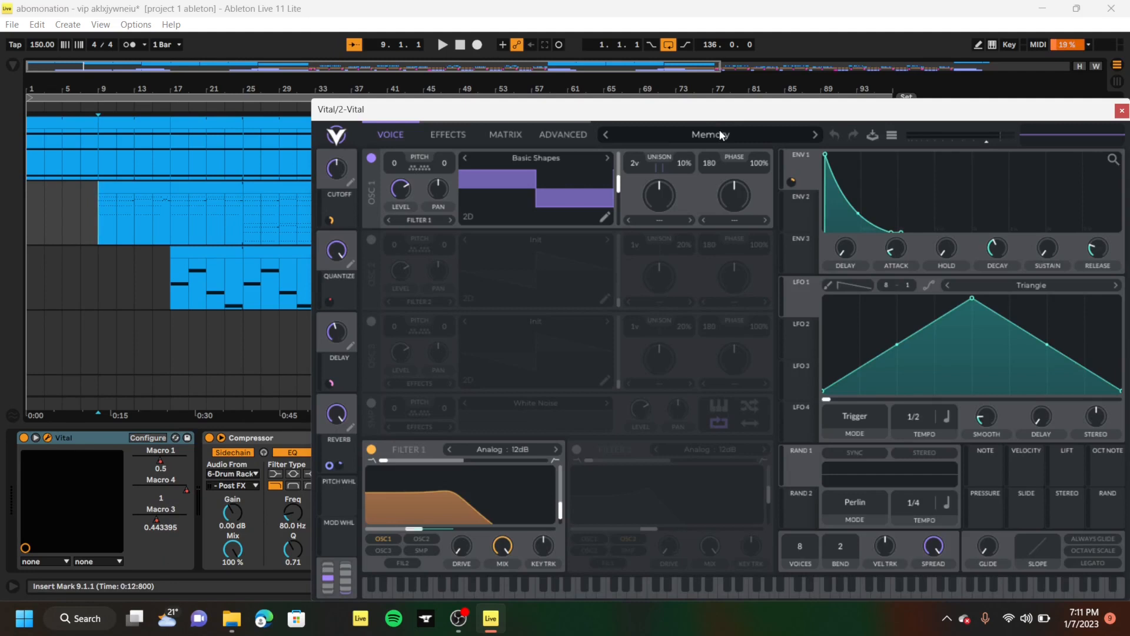
click(715, 135)
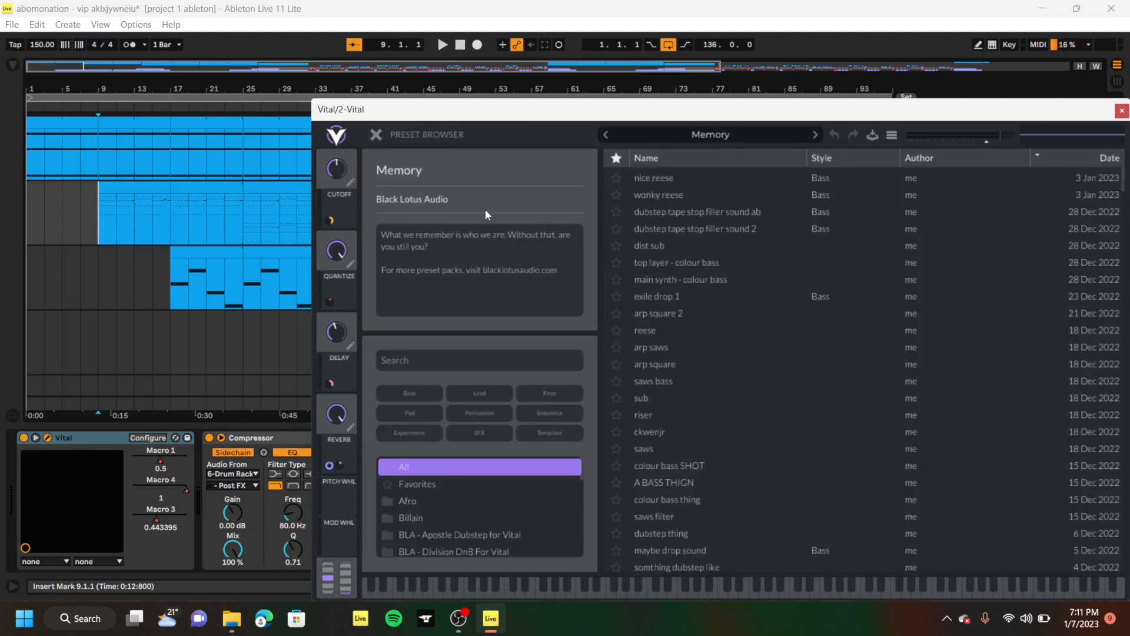
key(space)
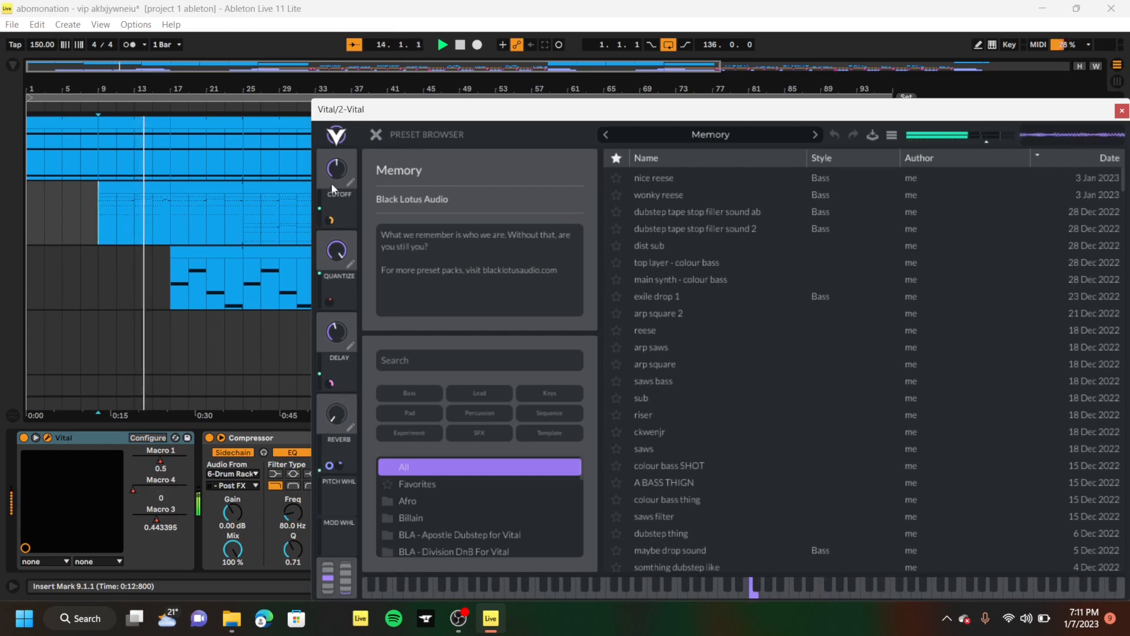
Leave the preset browser, look through the effects chain of track 2's Vital patch, and close the synth window
click(376, 135)
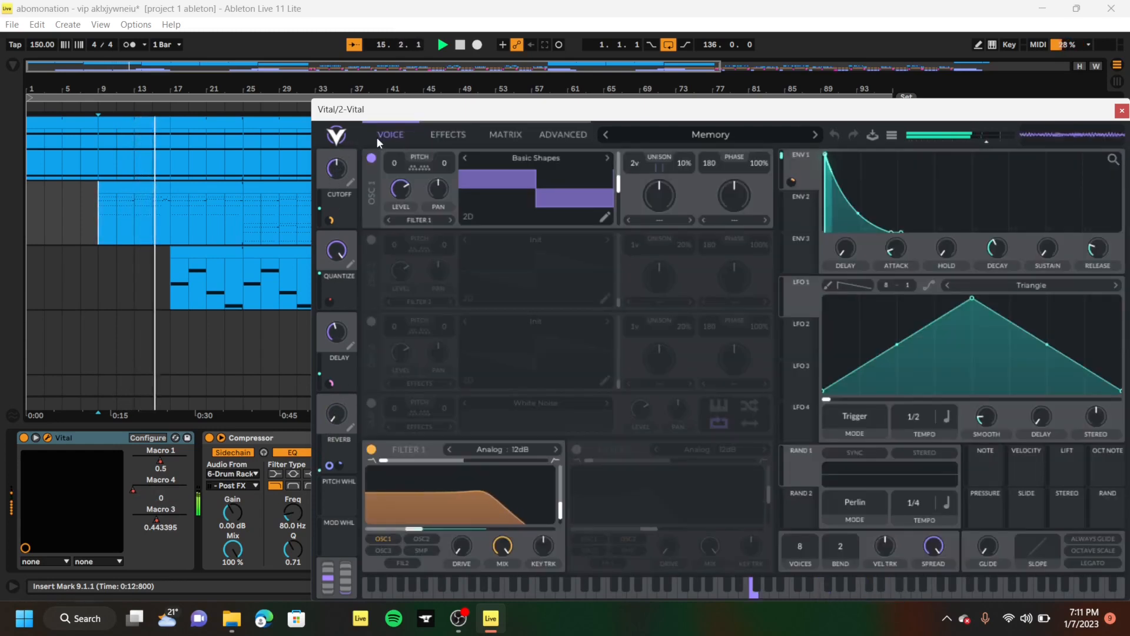
click(439, 135)
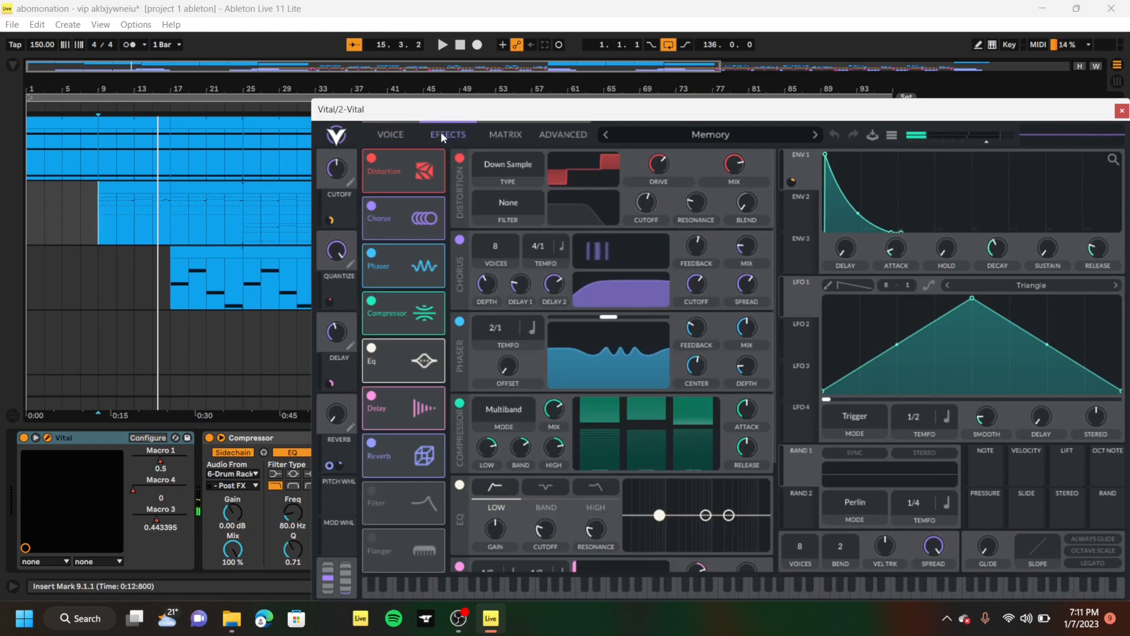
scroll(517, 360, down, 3)
scroll(516, 360, up, 3)
scroll(516, 356, up, 1)
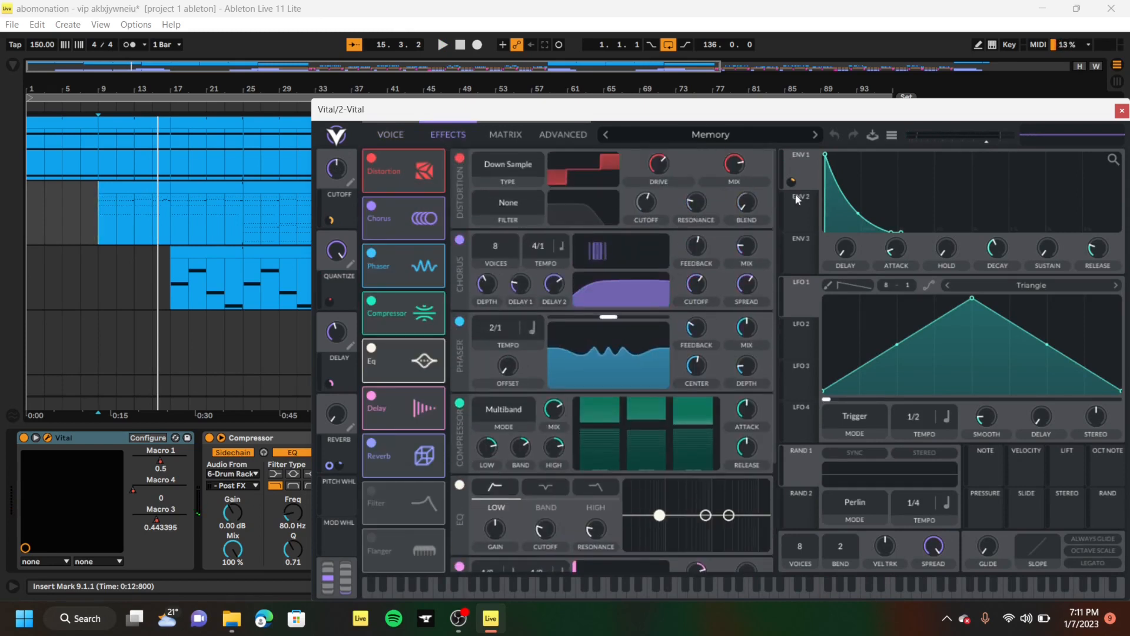
click(1119, 112)
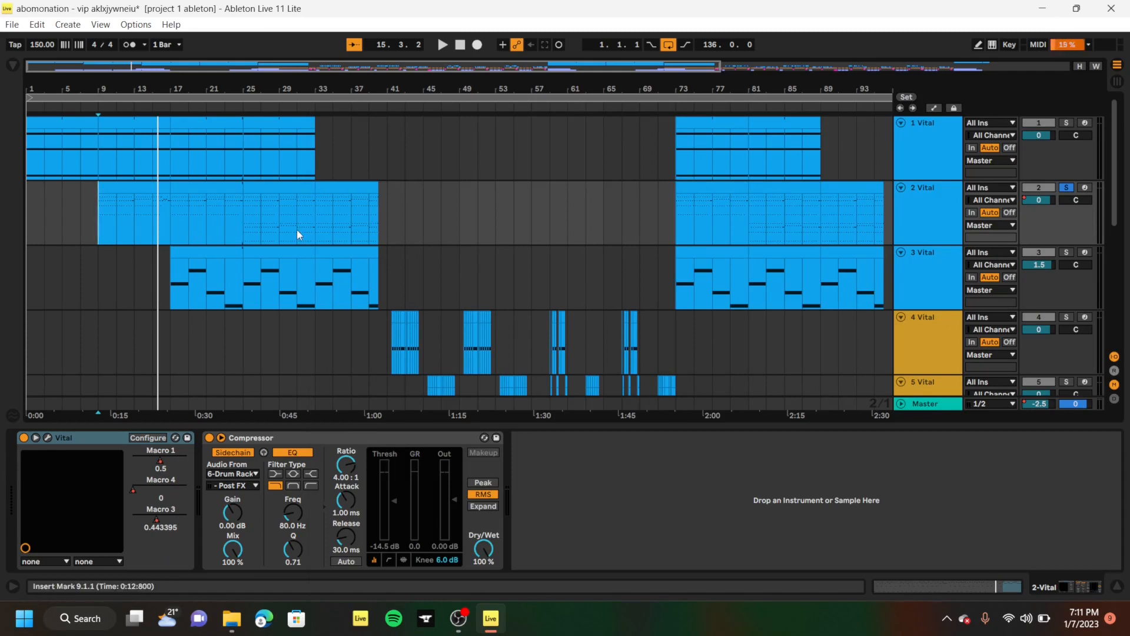
Place the insert mark at bar 16 on track 2 and play its soloed transition into bar 17
scroll(151, 223, up, 6)
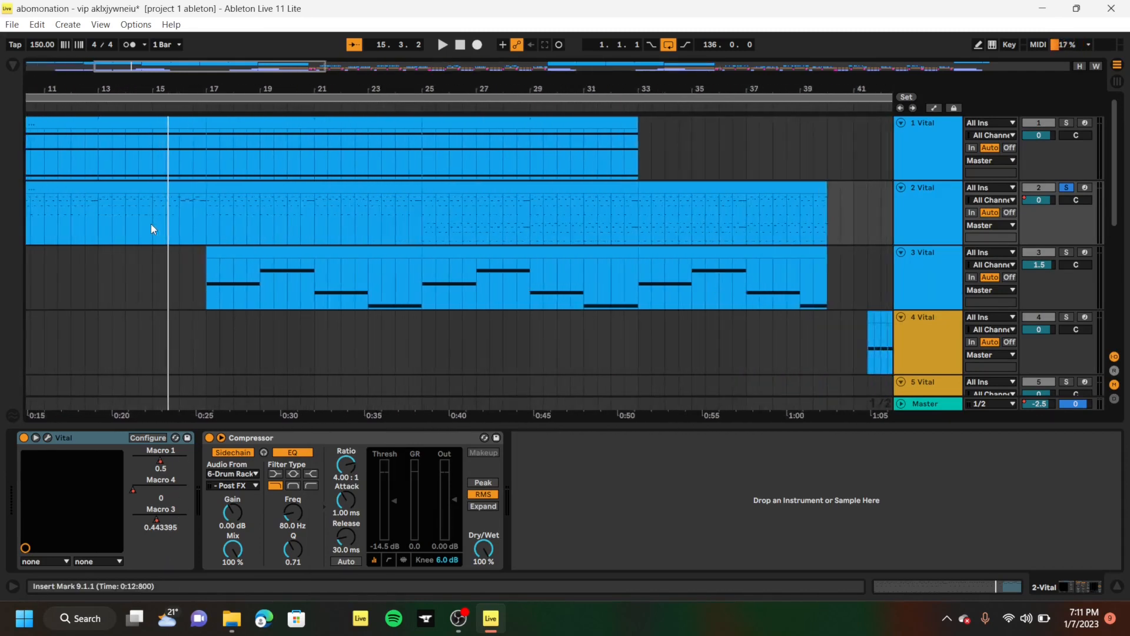
click(257, 225)
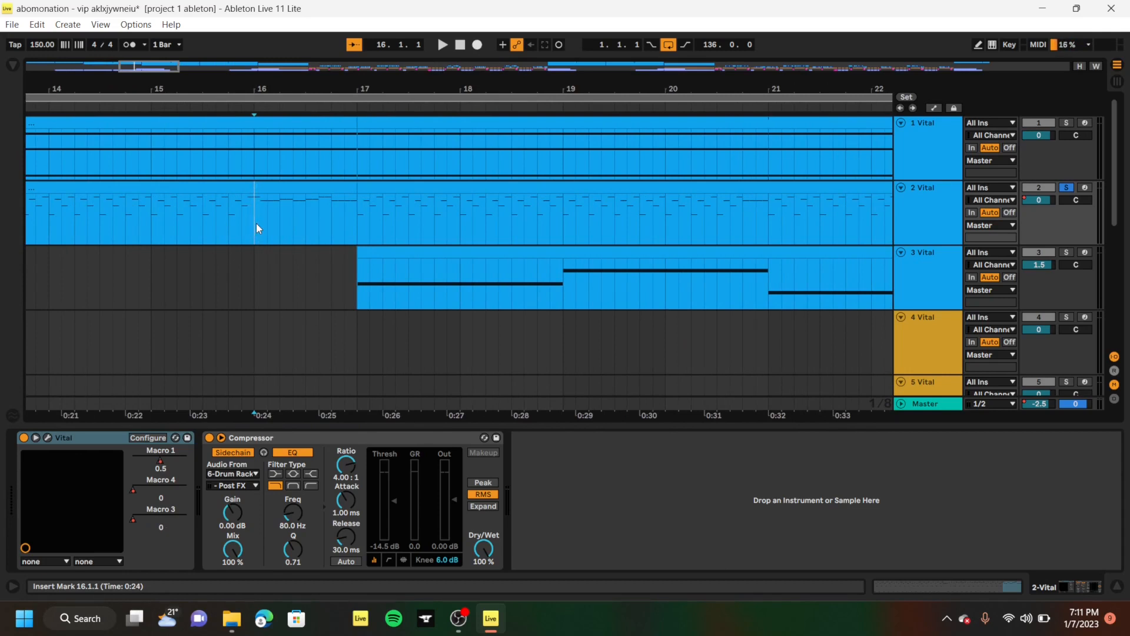
key(space)
key(space)
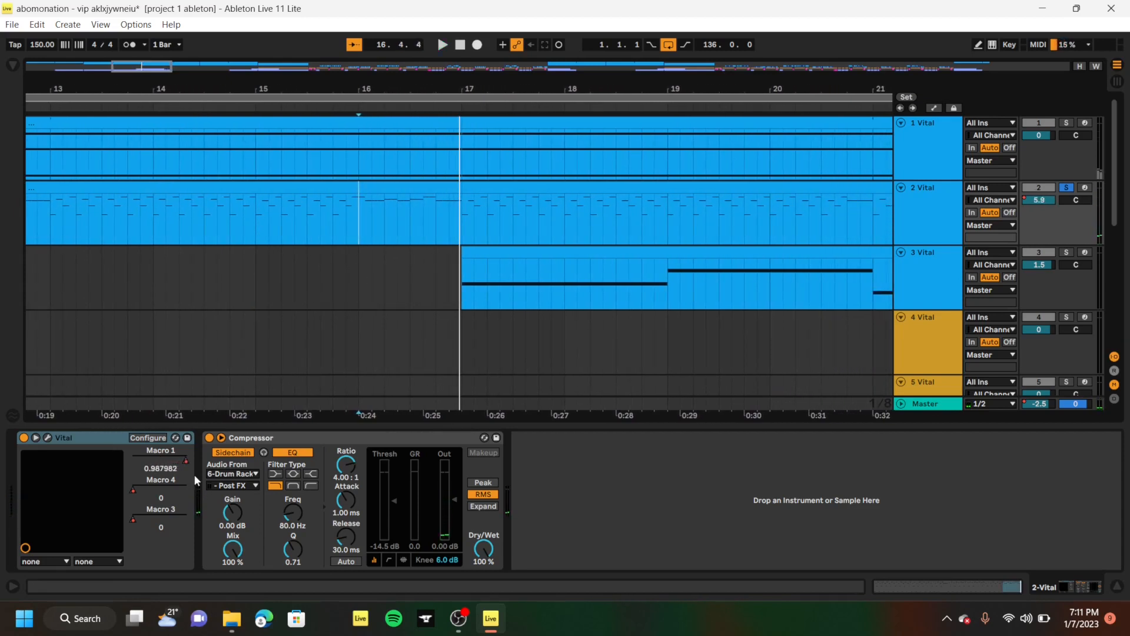
key(space)
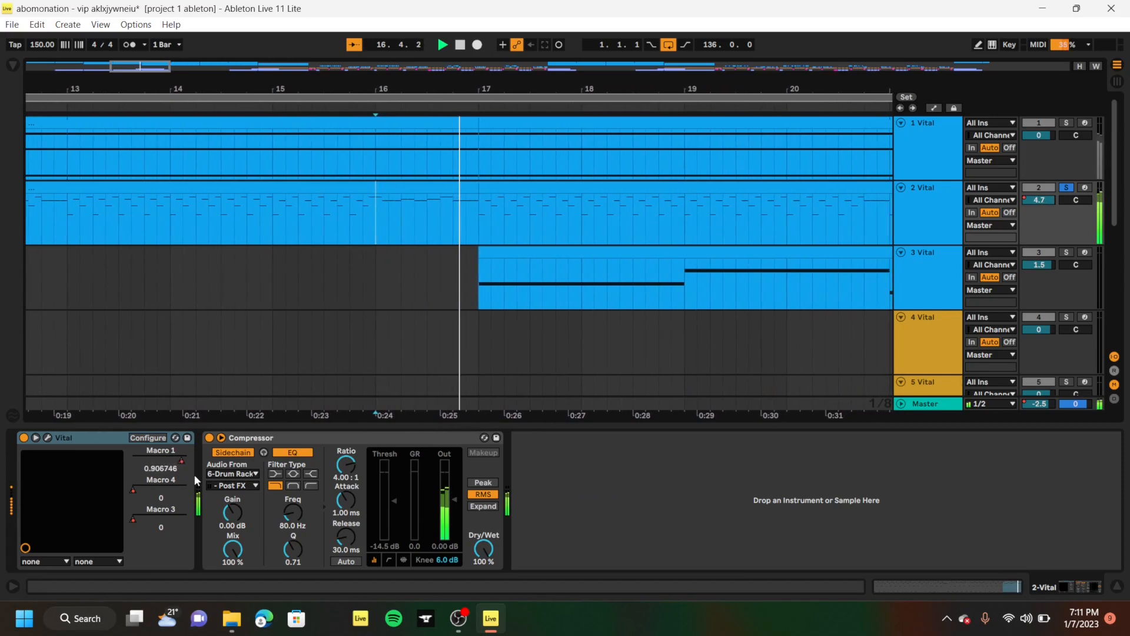
ctrl+scroll(362, 334, down, 5)
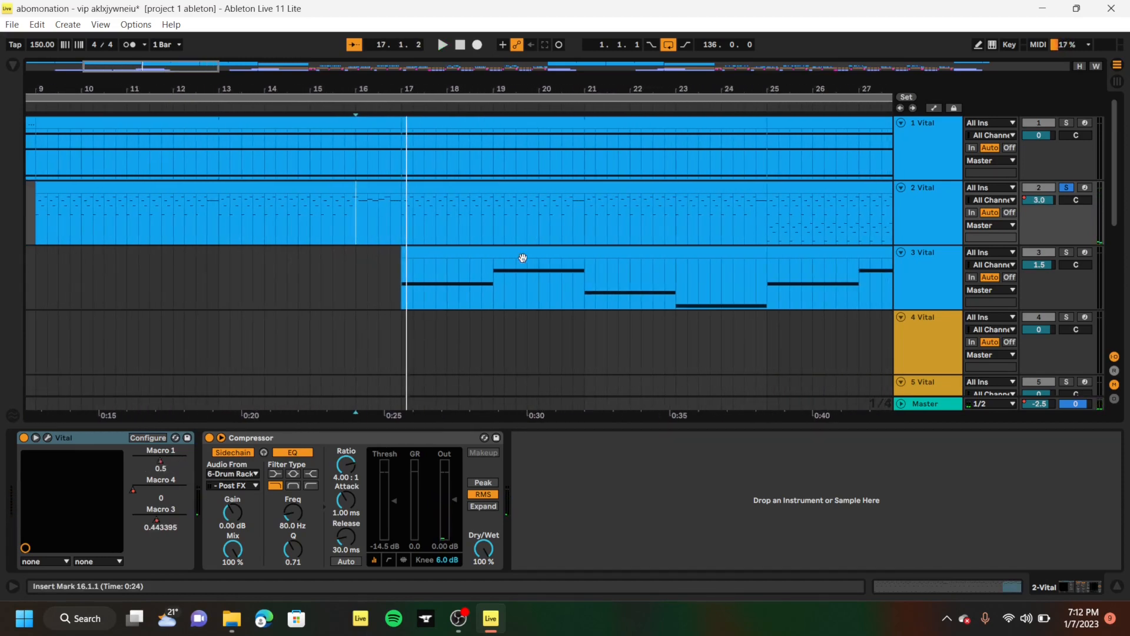
From bar 17 on track 3, view its Vital reese bass patch and play the soloed part through bar 19, then unsolo it
click(393, 293)
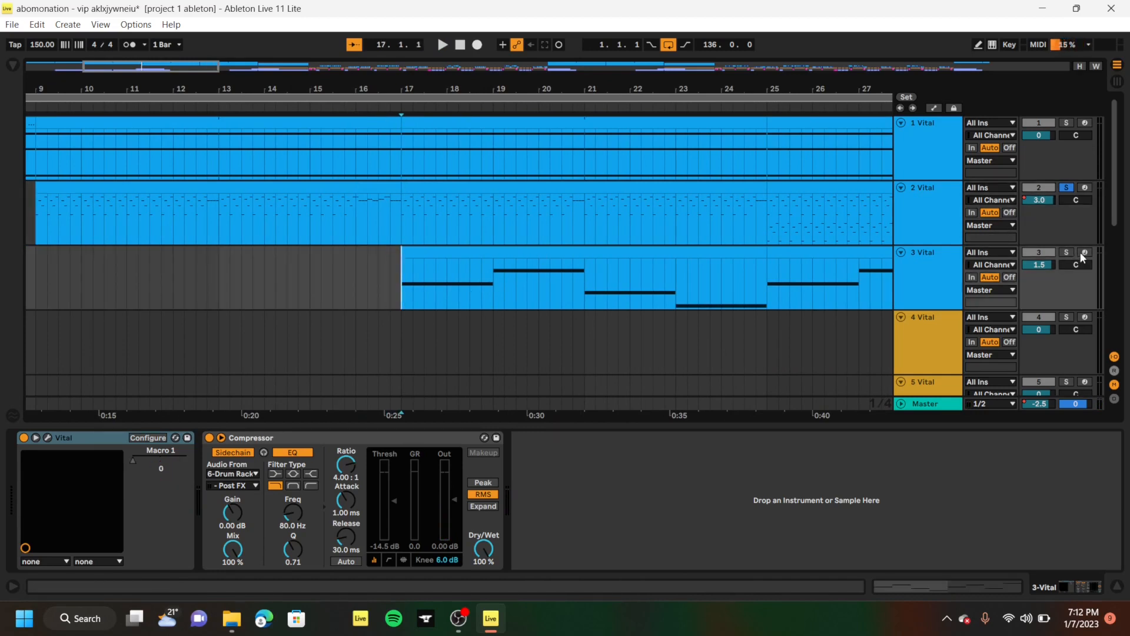
click(47, 437)
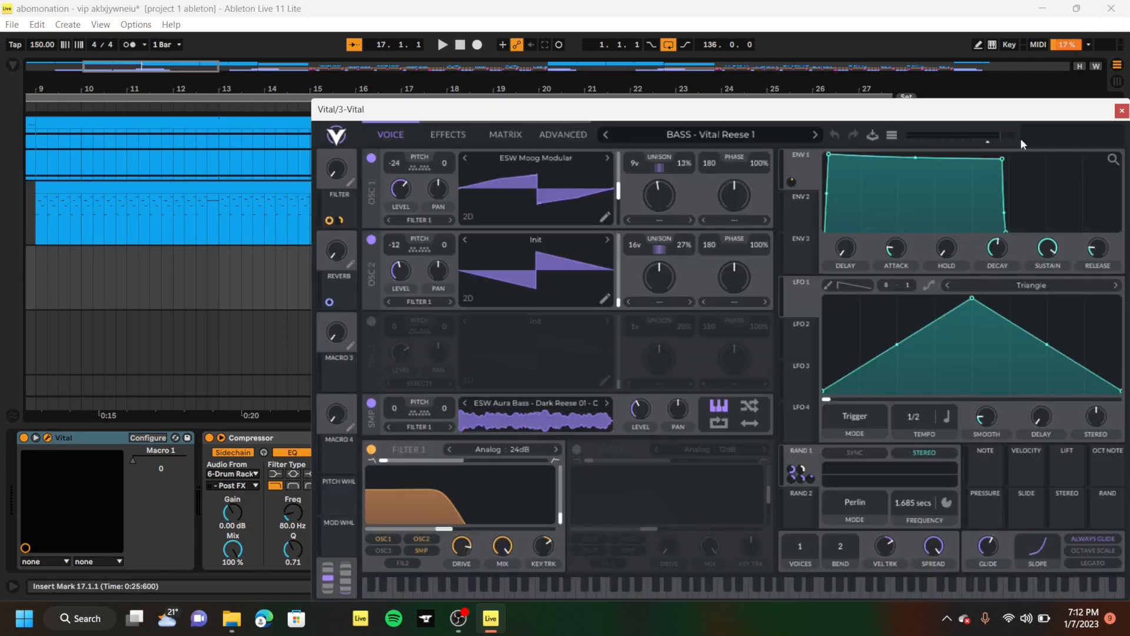
click(1122, 111)
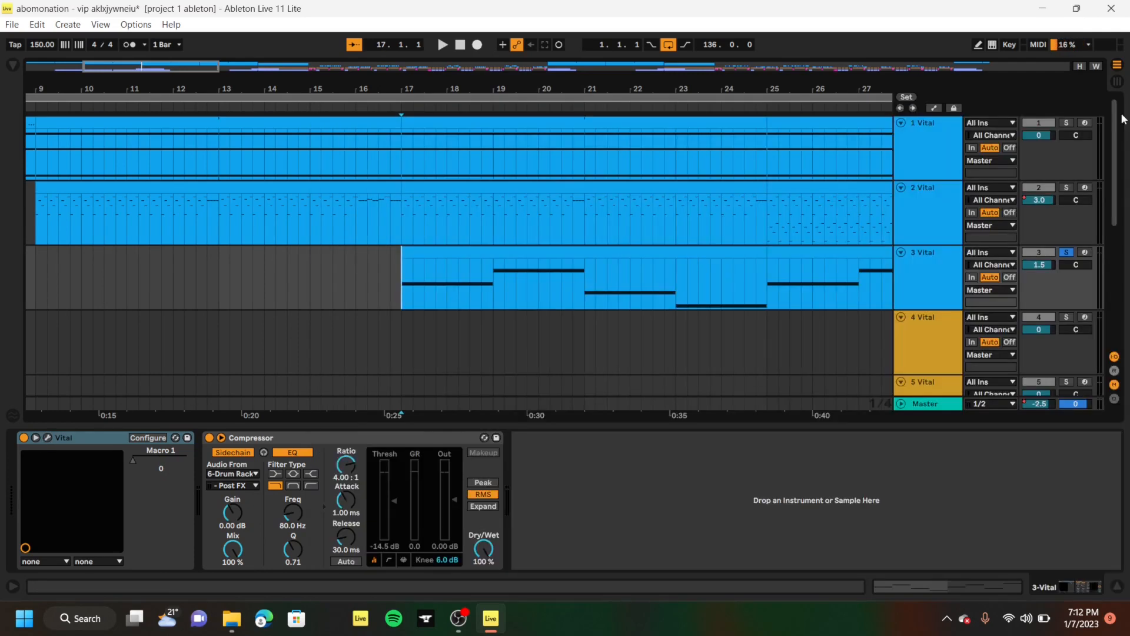
key(space)
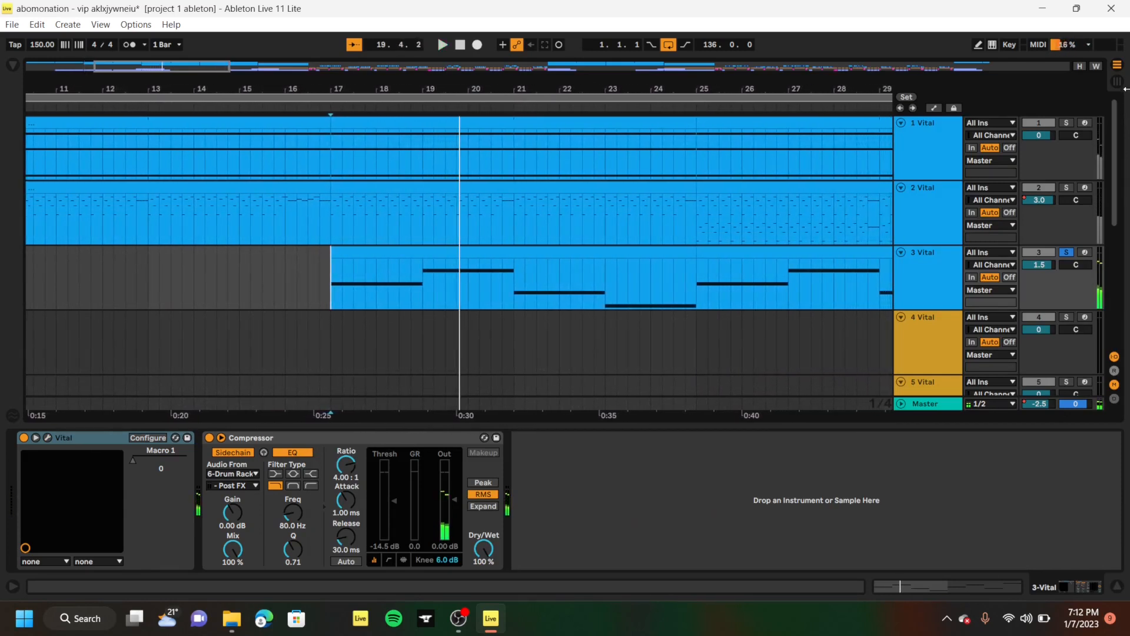
click(1066, 252)
Hide the device view and place the insert mark at bar 33 on track 6, where the build drums start
scroll(693, 256, down, 3)
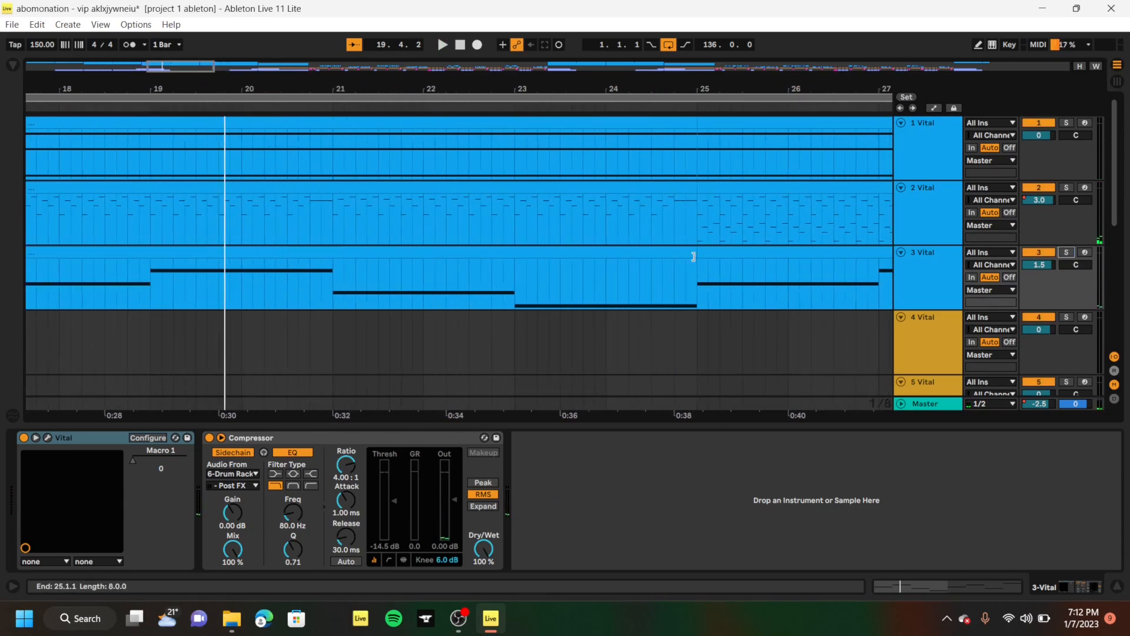
scroll(693, 256, down, 3)
scroll(694, 255, down, 5)
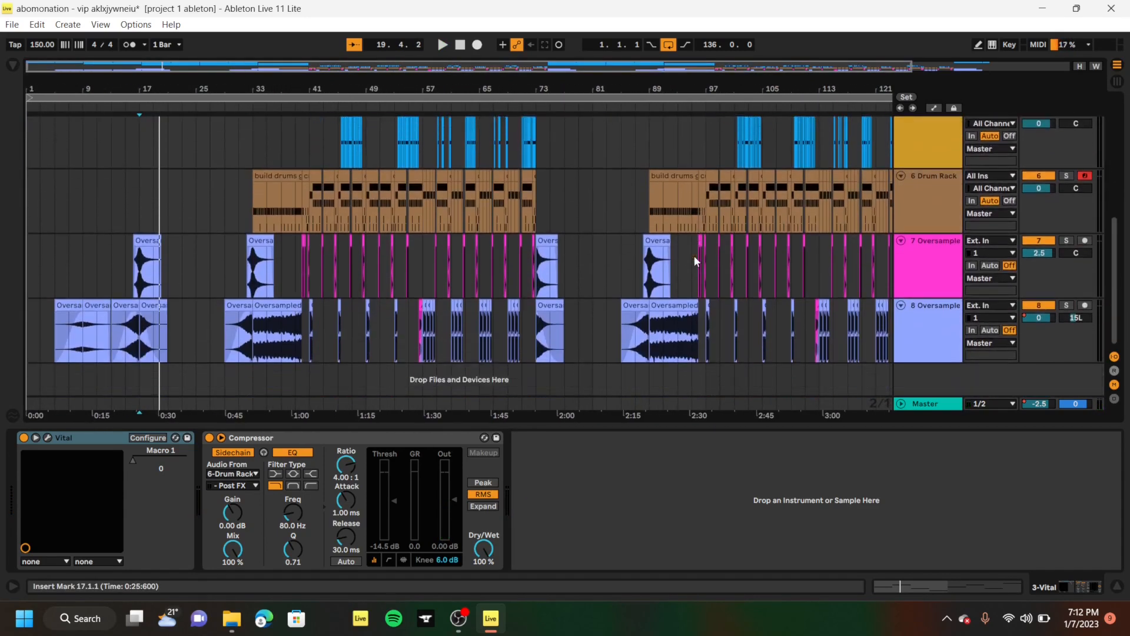
drag(418, 424, 379, 631)
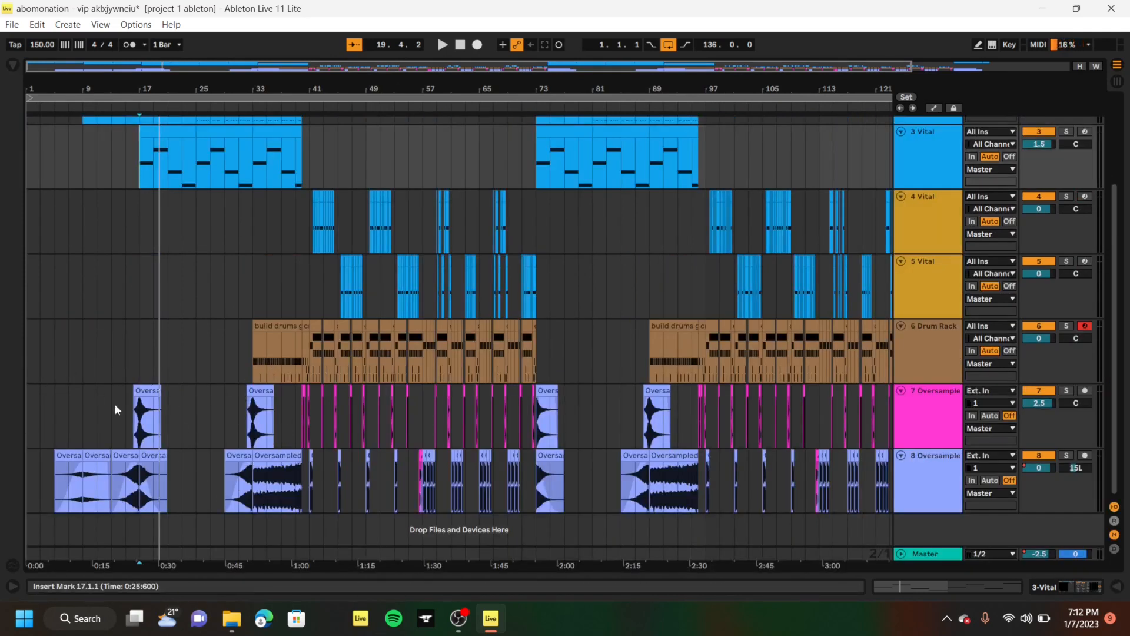
click(252, 366)
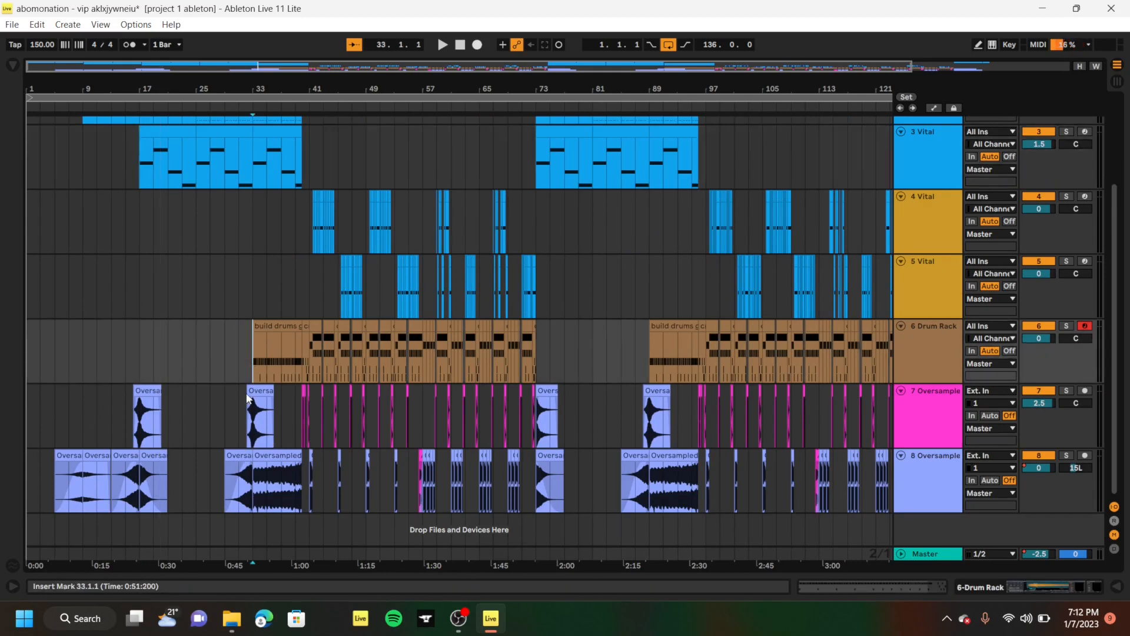
Place the insert mark at bar 33 on track 1 and play the full build through to bar 41
scroll(247, 388, up, 3)
scroll(256, 390, up, 2)
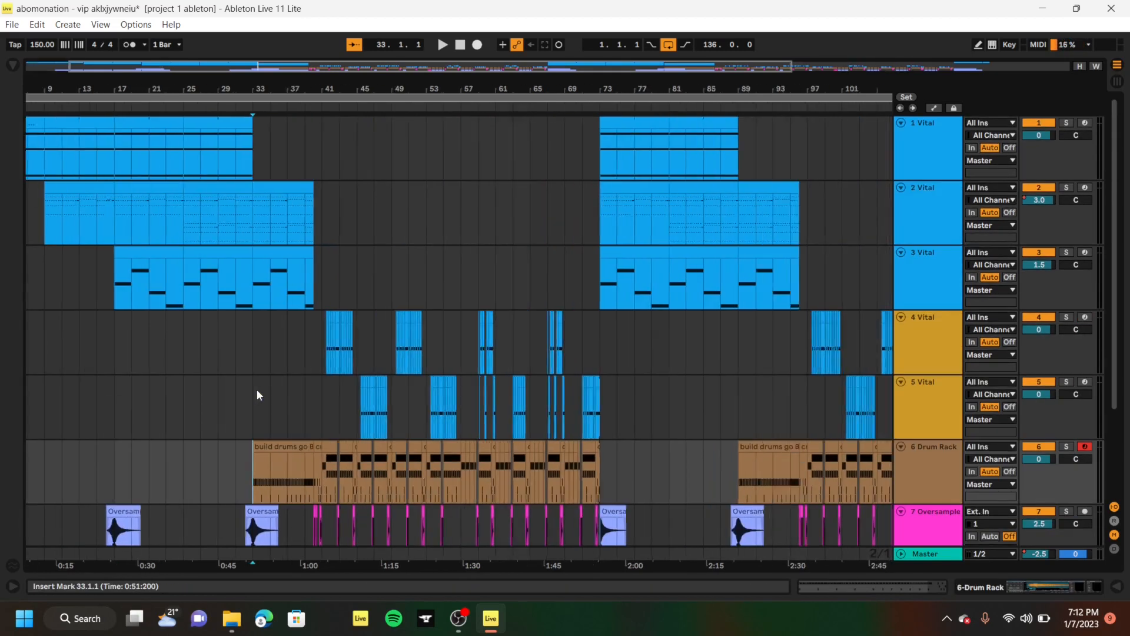
scroll(256, 390, up, 5)
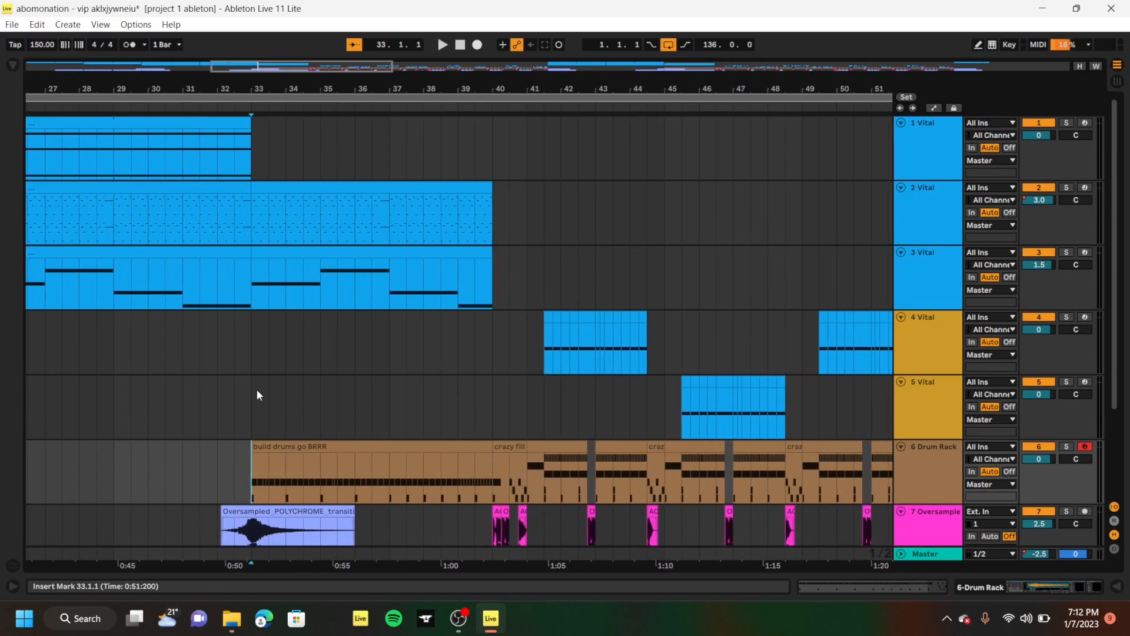
click(257, 165)
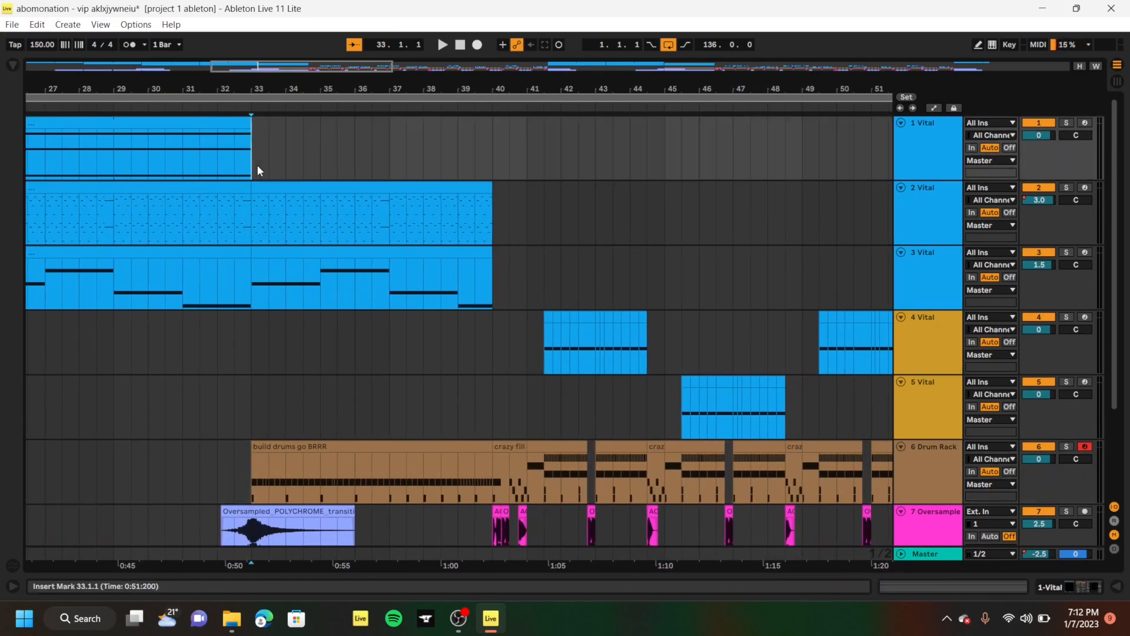
key(space)
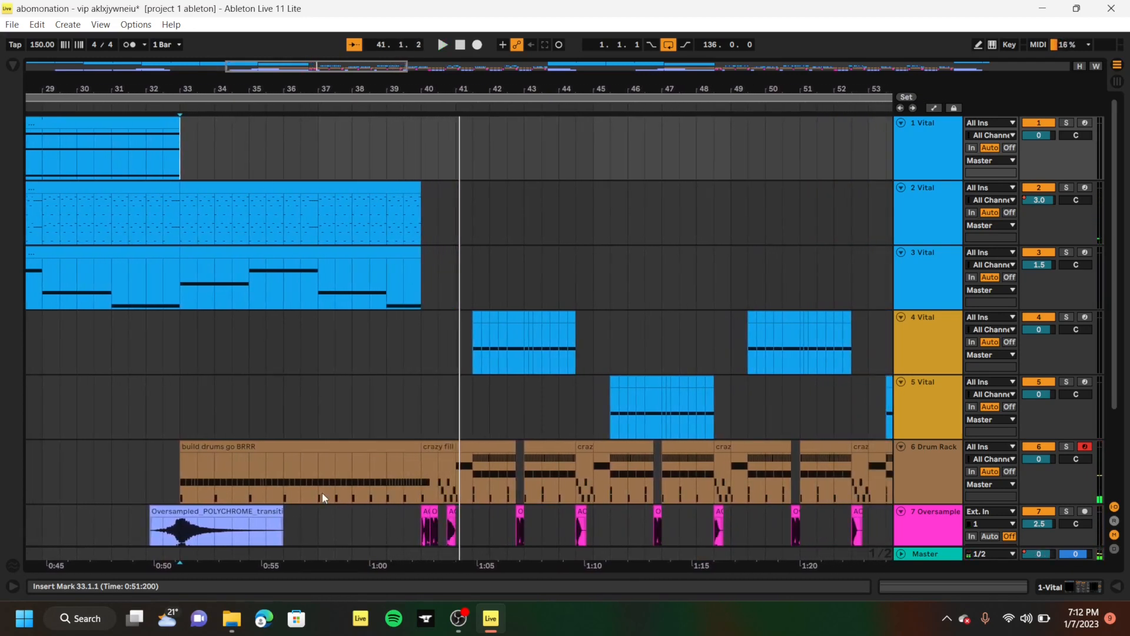
scroll(323, 492, up, 3)
key(space)
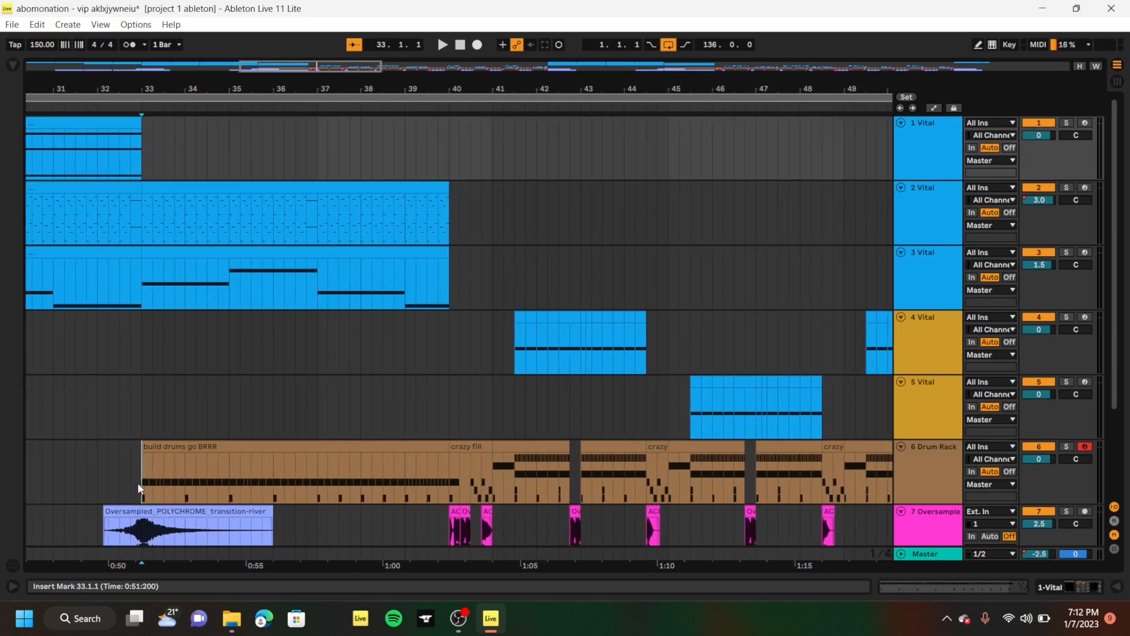
Solo track 8 and play its riser from bar 33 into bar 34, then unsolo it
click(139, 487)
scroll(142, 488, down, 3)
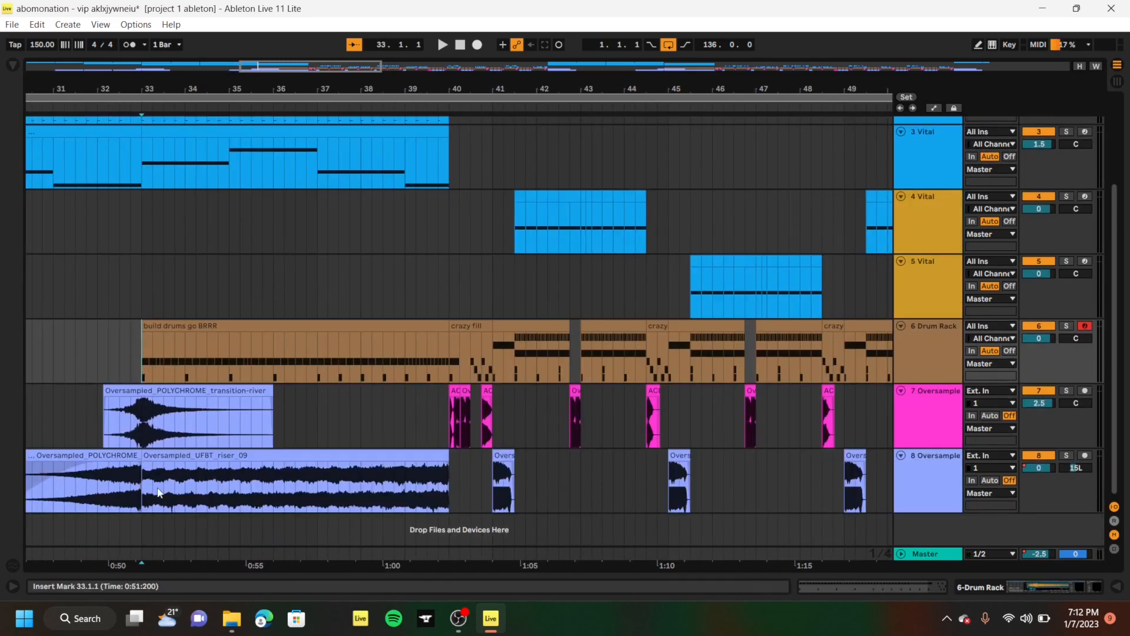
click(151, 505)
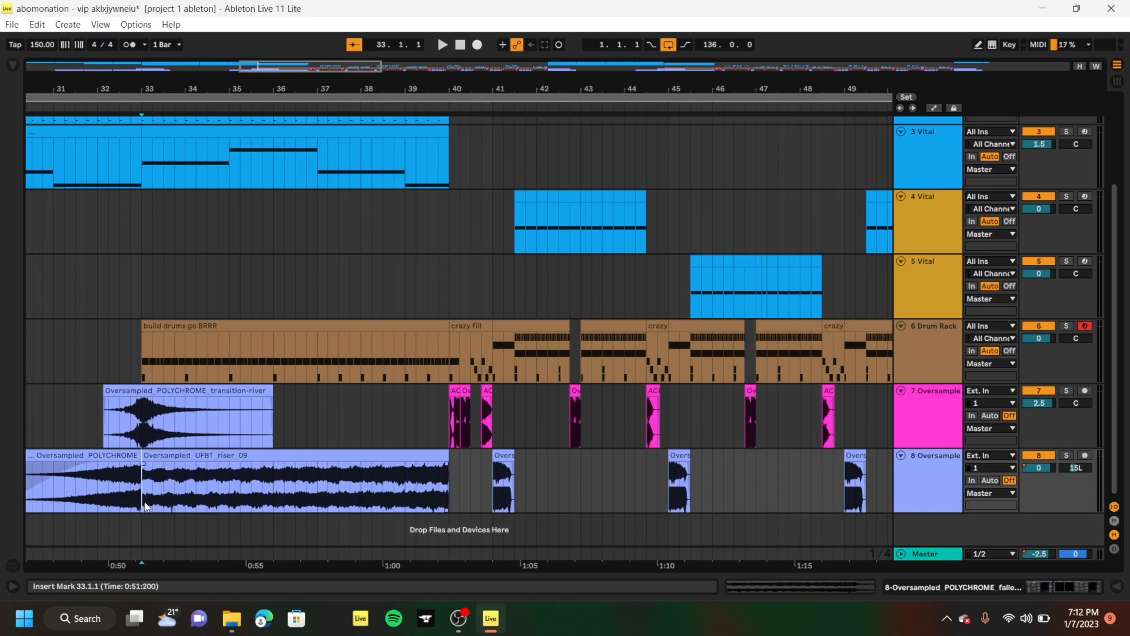
click(1067, 456)
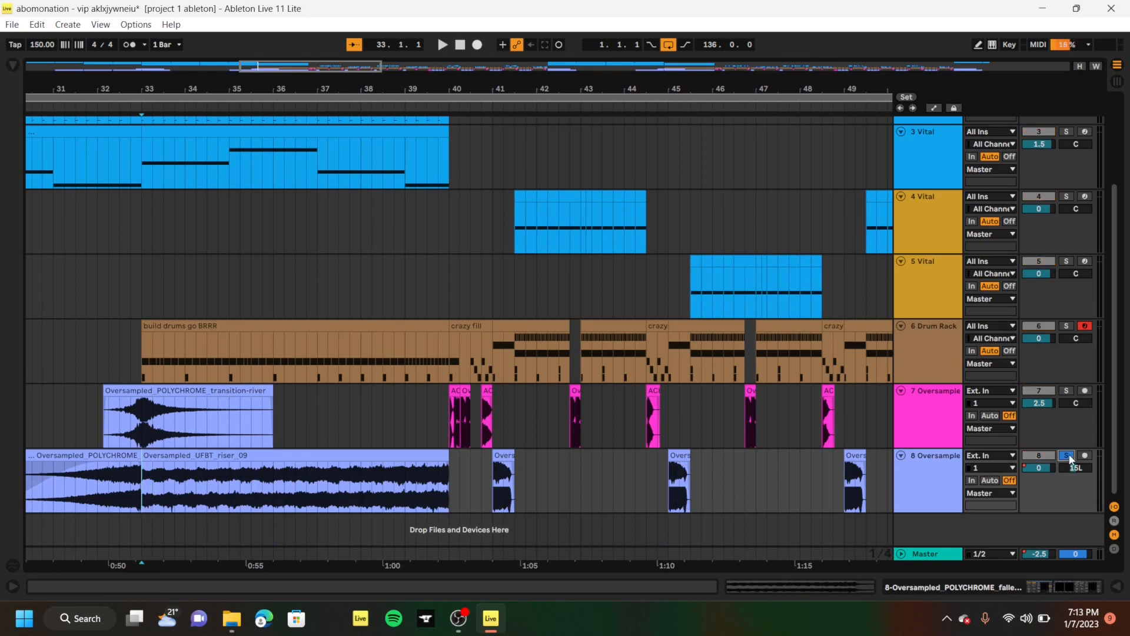
key(space)
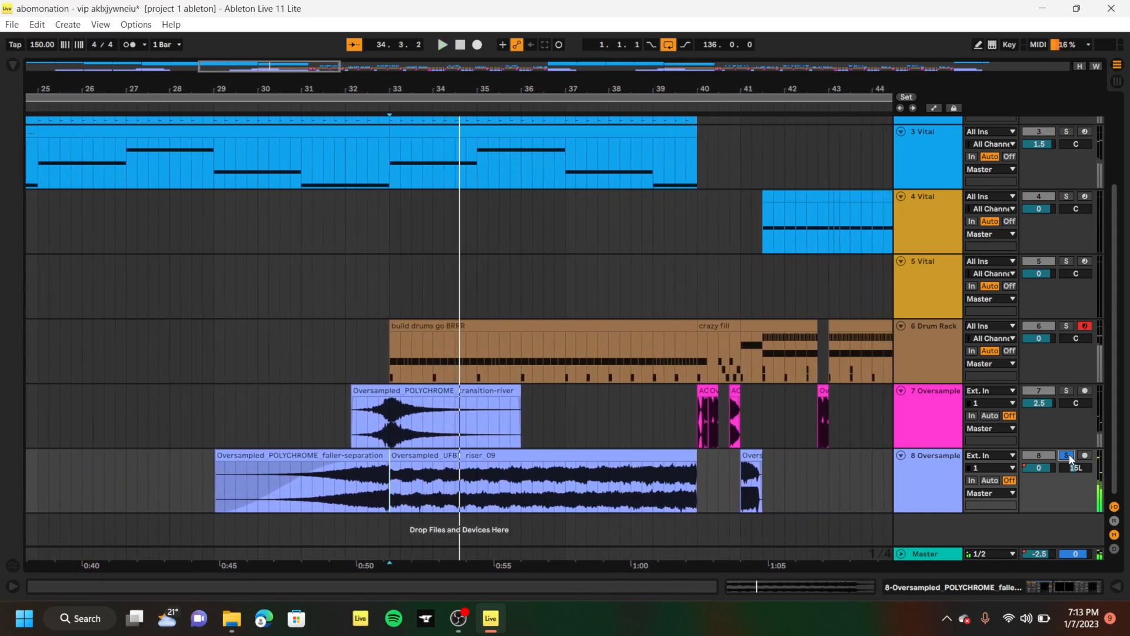
click(1067, 456)
Place the insert mark at bar 33 on track 3 and play its soloed bass part through to bar 36, then unsolo it
scroll(503, 329, up, 3)
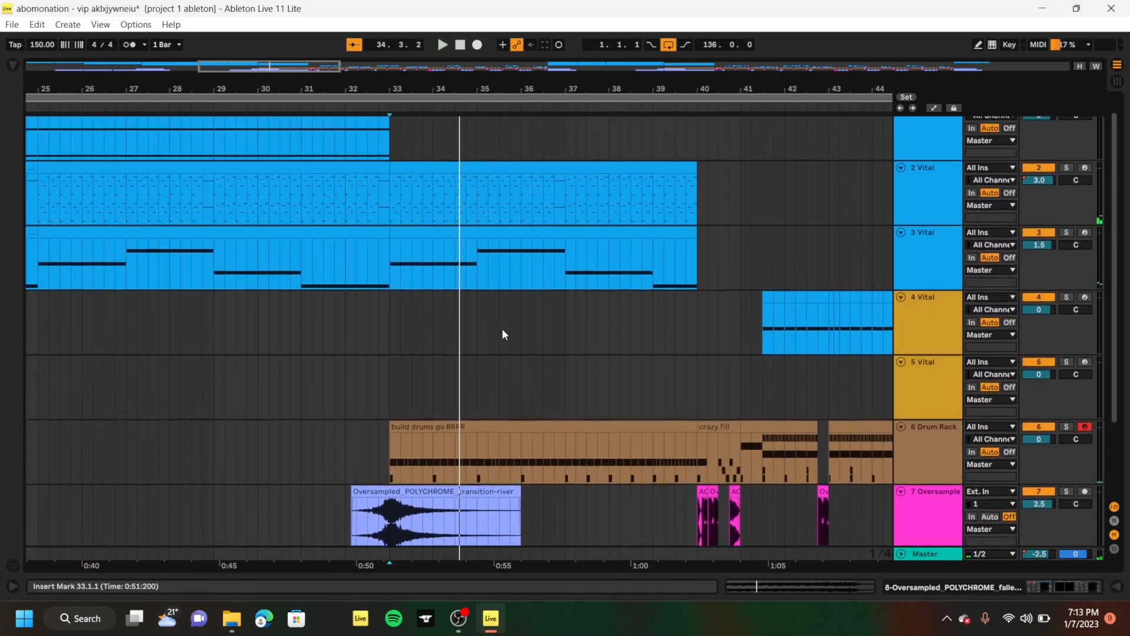
scroll(502, 334, up, 1)
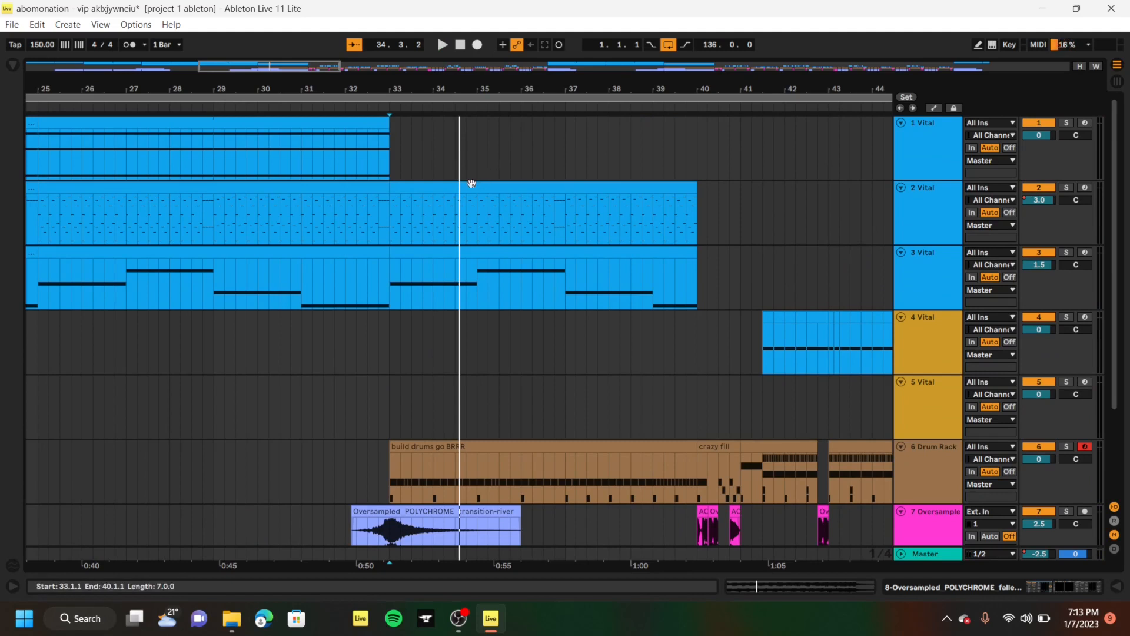
click(387, 291)
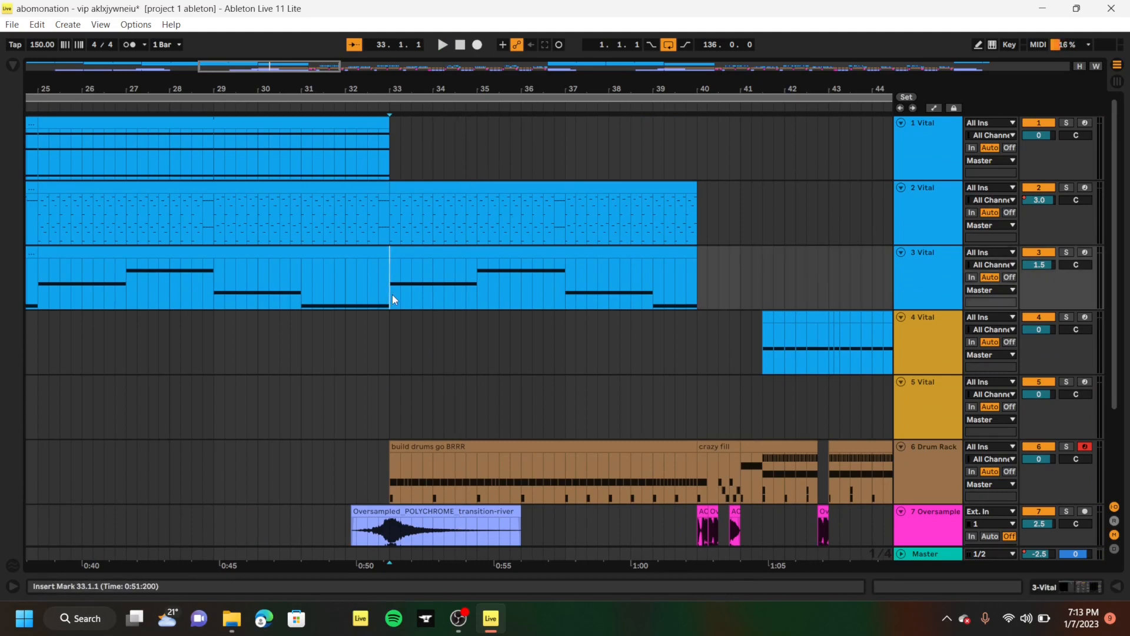
click(1067, 252)
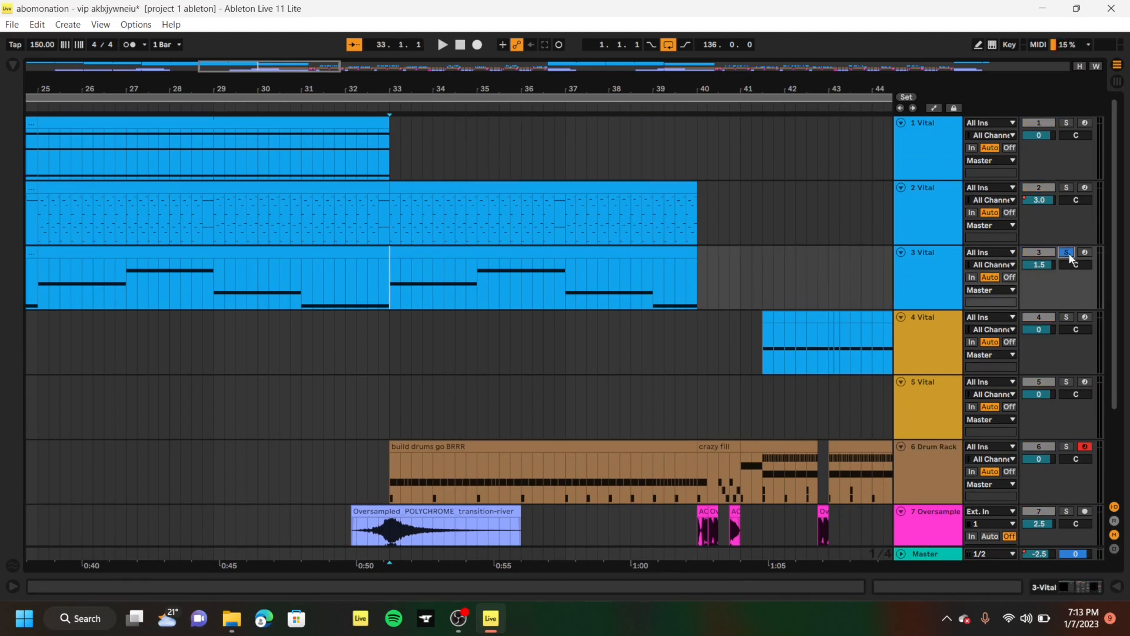
key(space)
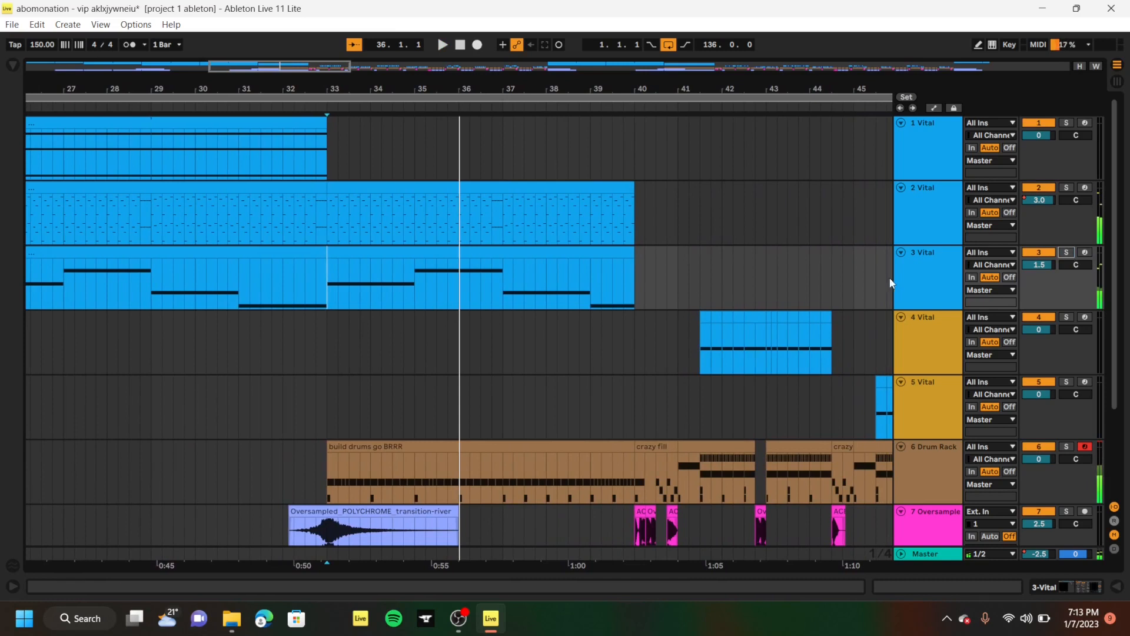
Solo the Drum Rack on track 6 and play its build drums from bar 33
scroll(783, 290, down, 3)
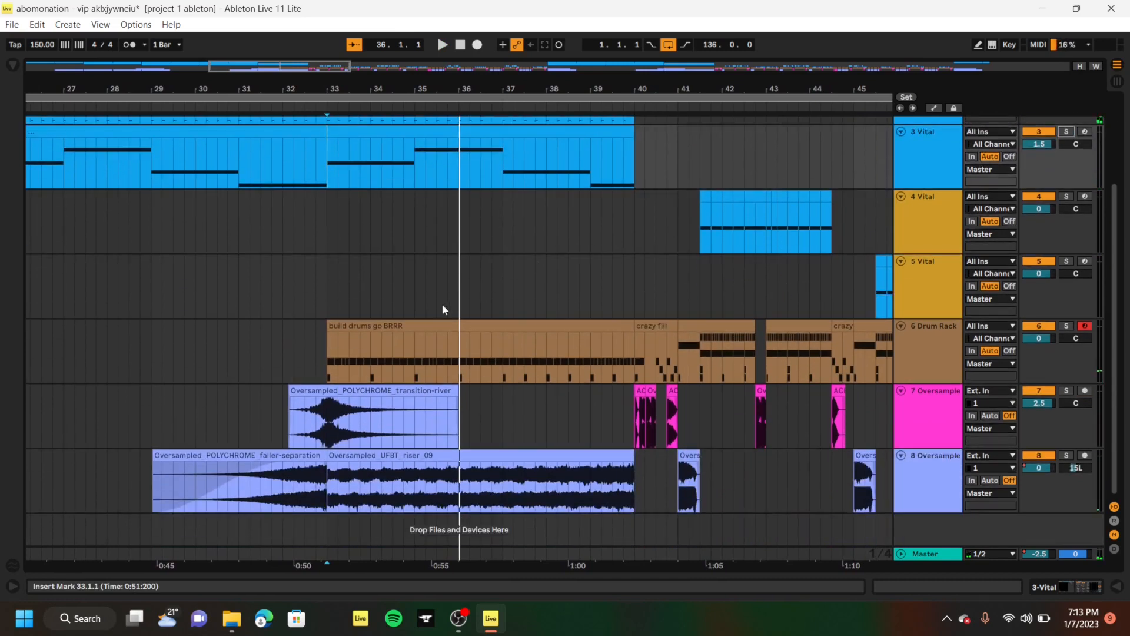
click(327, 362)
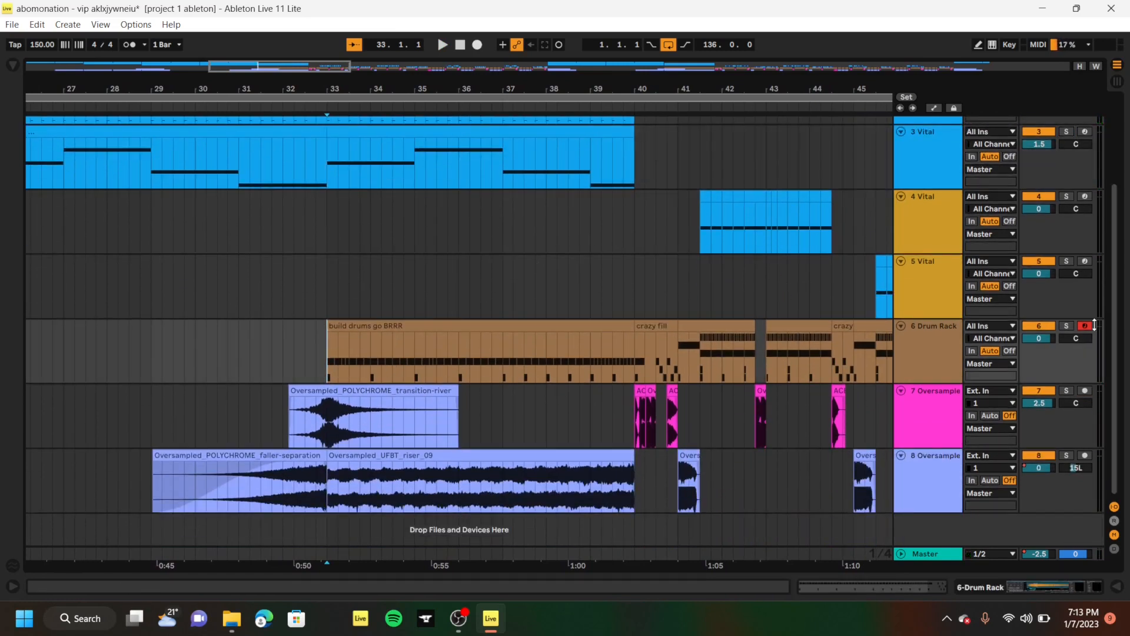
click(1066, 326)
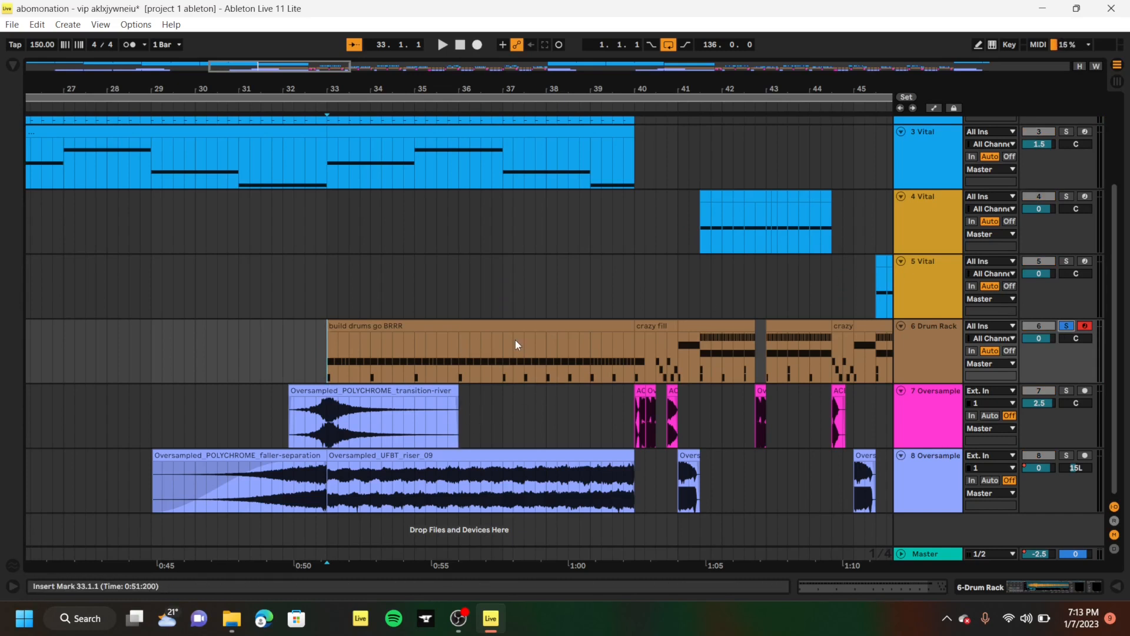
key(space)
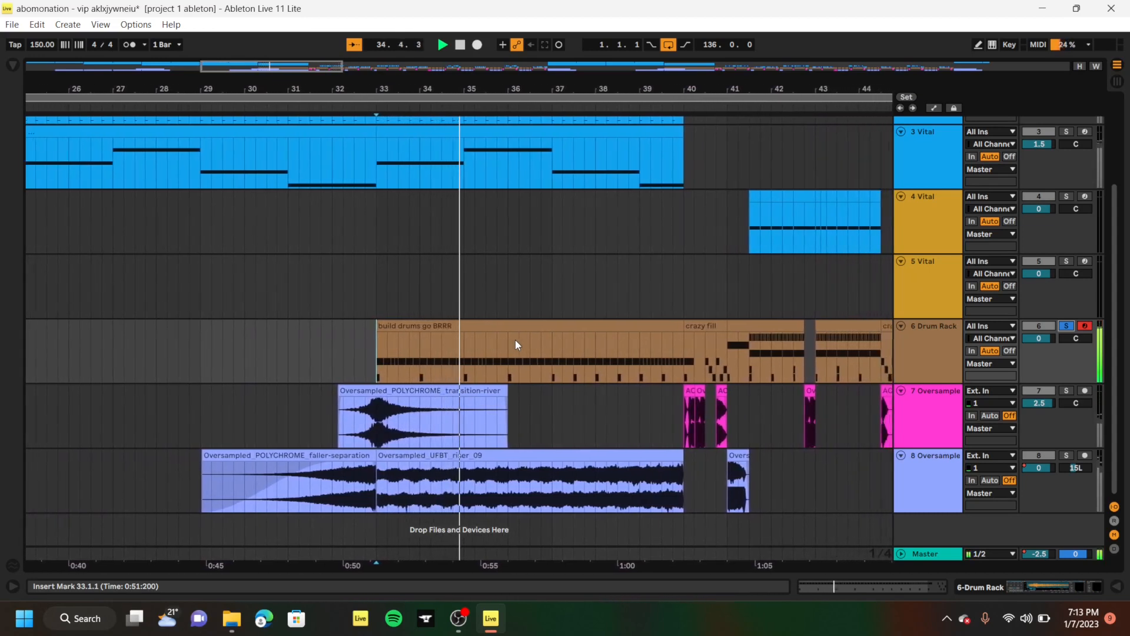
Open the "build drums go BRRR" clip in an enlarged note editor, stop playback and examine its drum pattern through bar 8
double_click(498, 327)
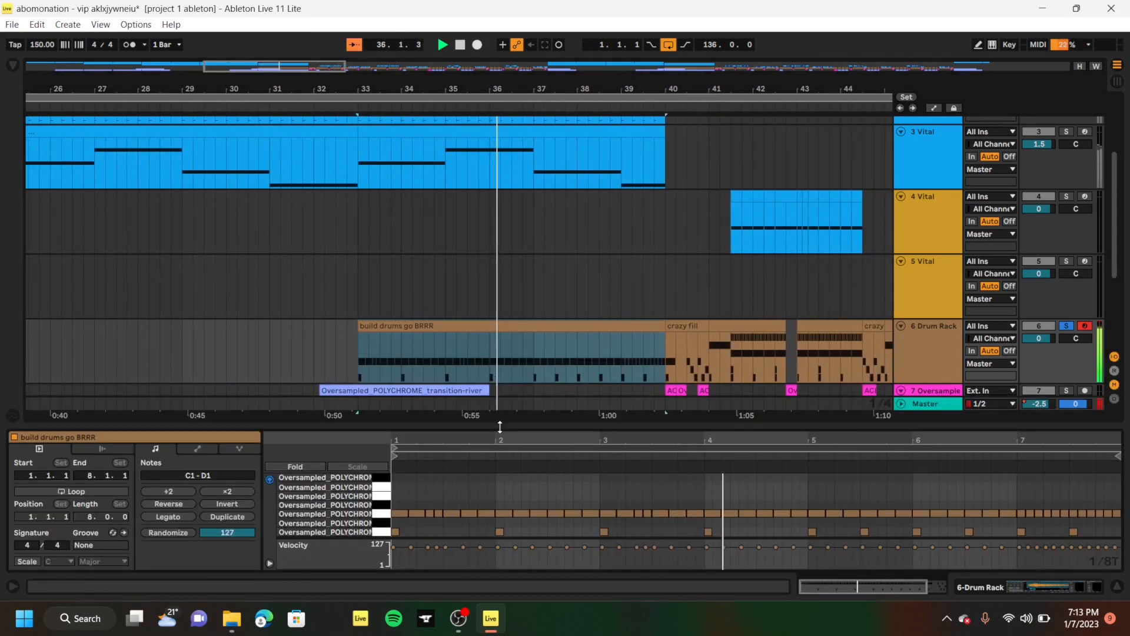
drag(500, 426, 535, 185)
key(space)
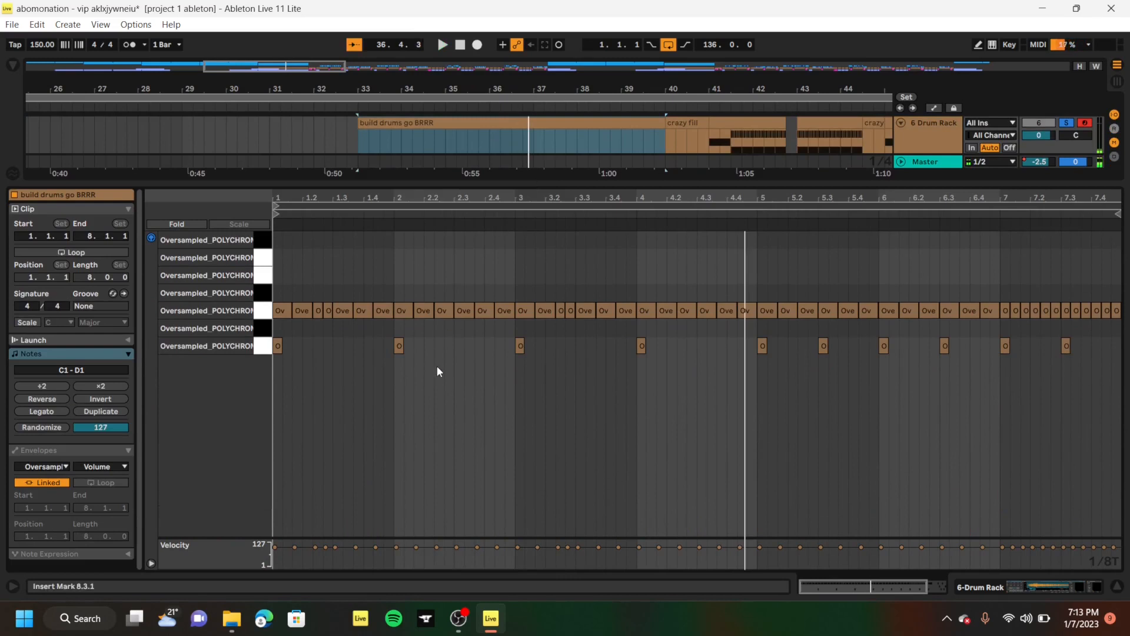
right_click(322, 342)
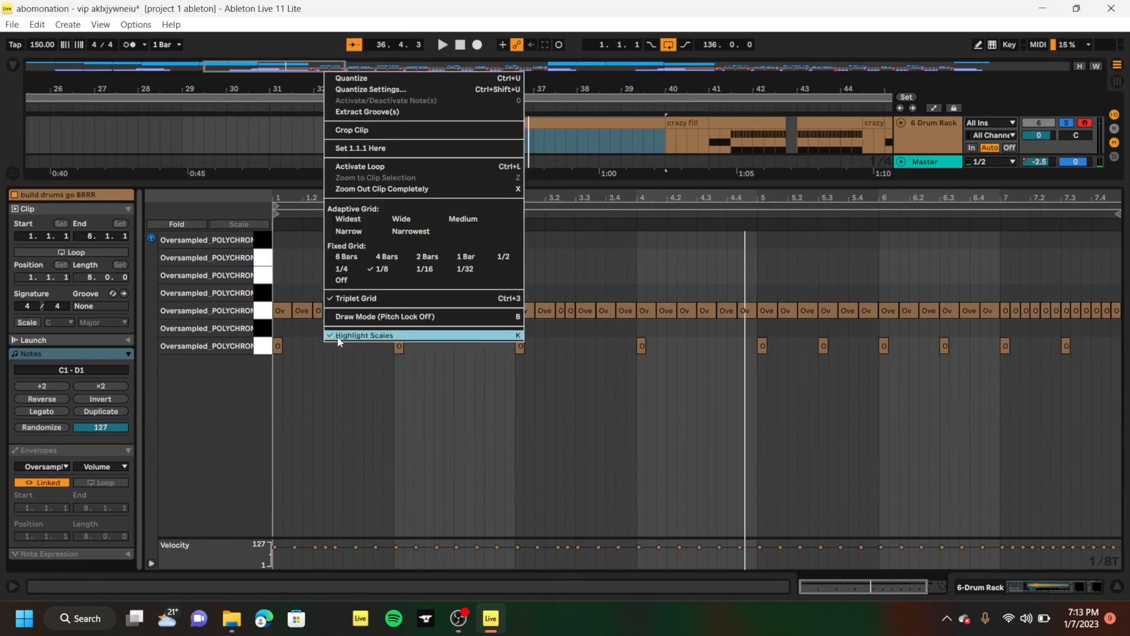
click(461, 474)
scroll(461, 474, right, 3)
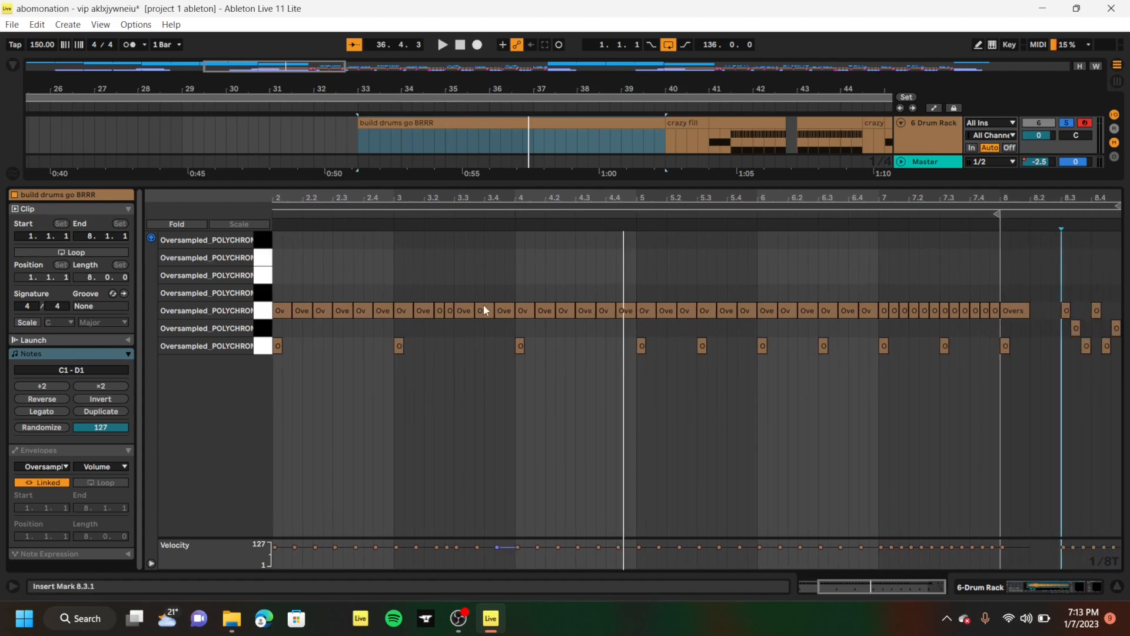
Audition the C1 and D1 drum sounds in the note editor, then play the soloed "crazy fill" from bar 40 to bar 41
click(267, 344)
click(262, 311)
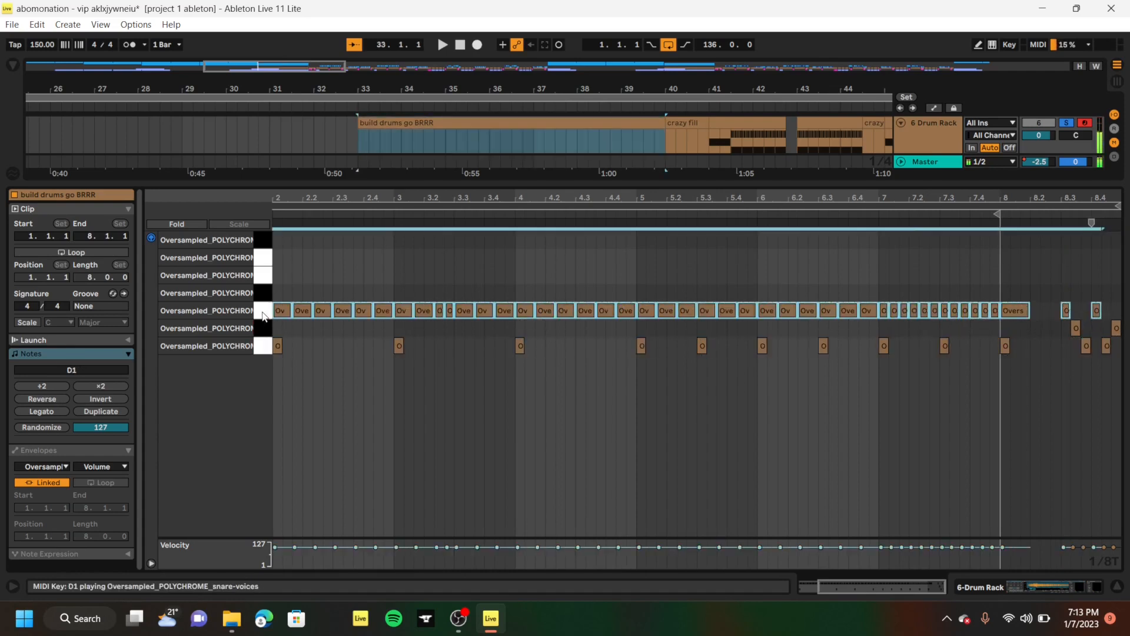
click(1050, 355)
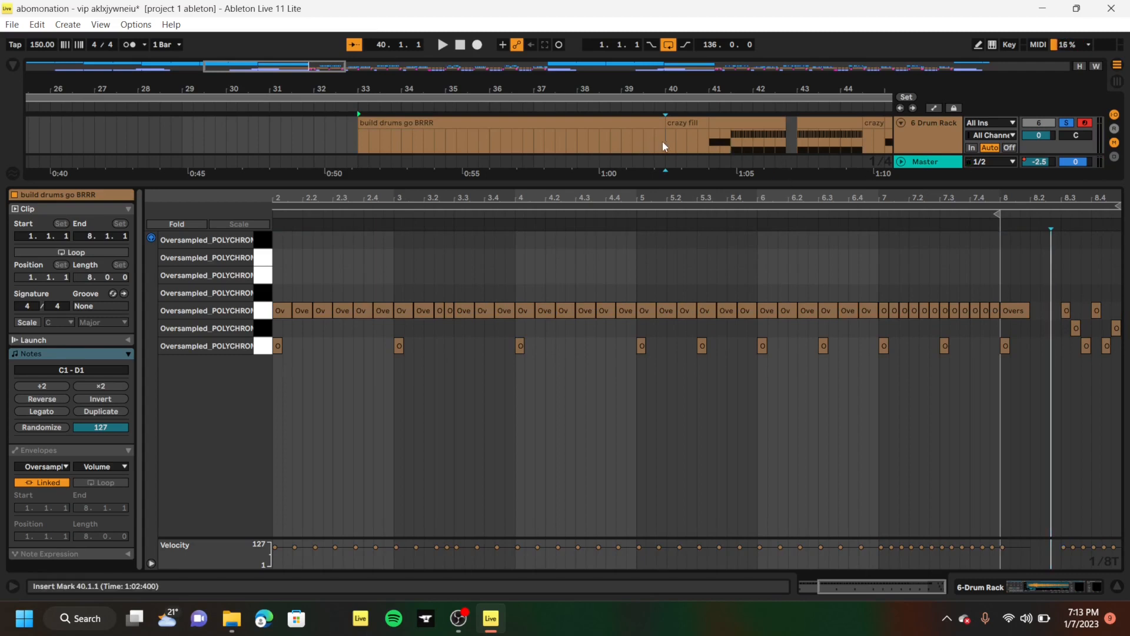
key(space)
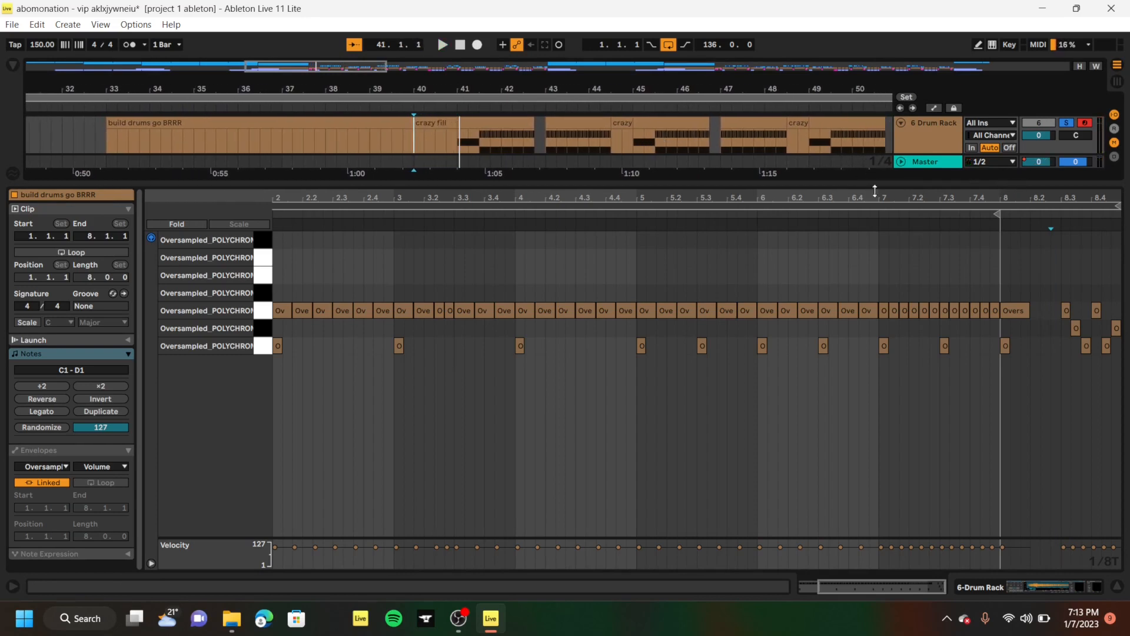
Close the clip editor and play track 7's soloed samples from bar 40 to bar 41, then unsolo the track
drag(874, 190, 865, 565)
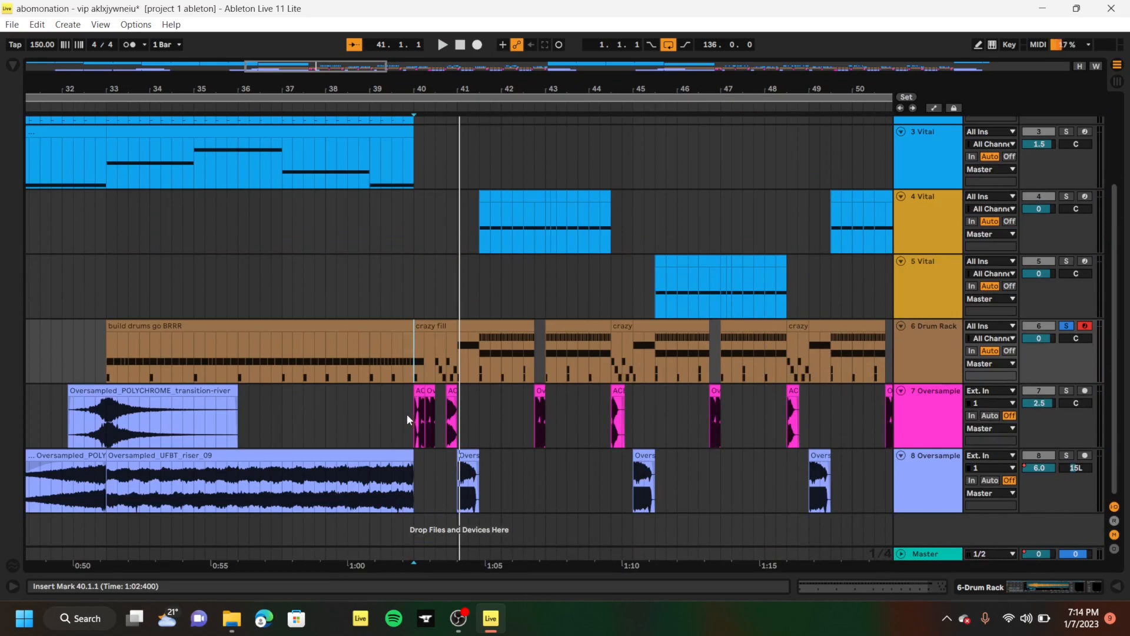
click(414, 422)
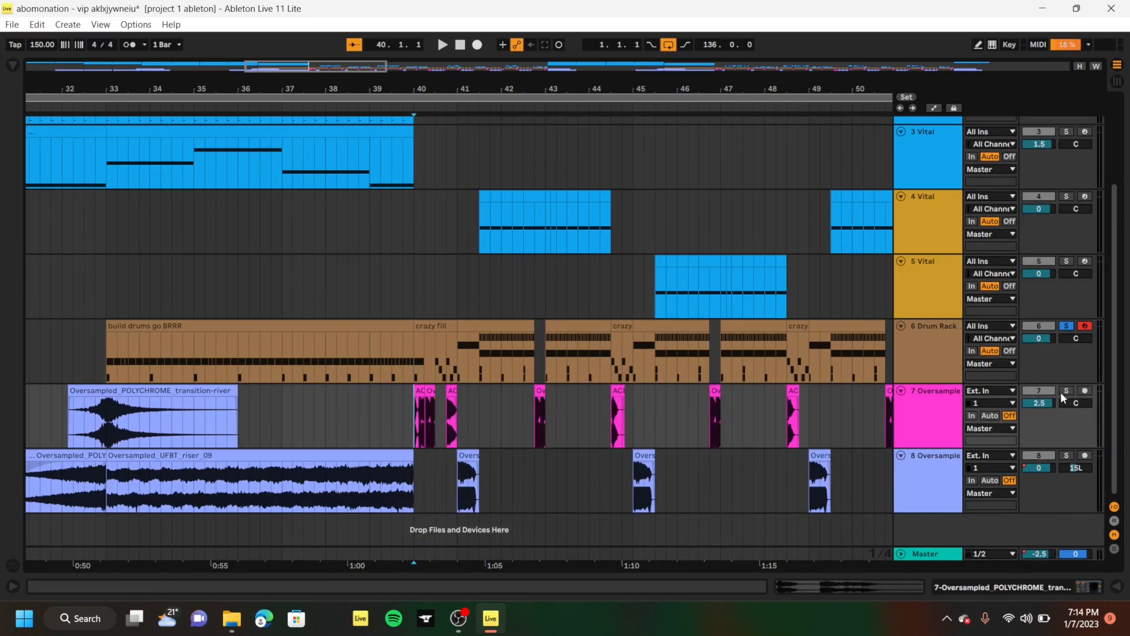
key(space)
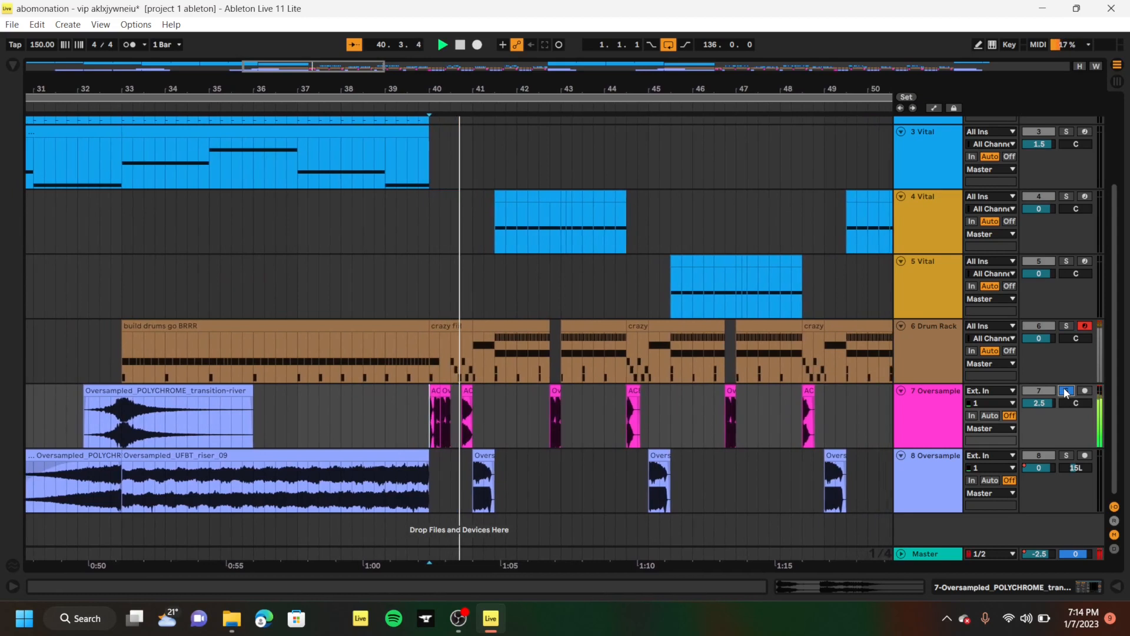
key(space)
click(1066, 392)
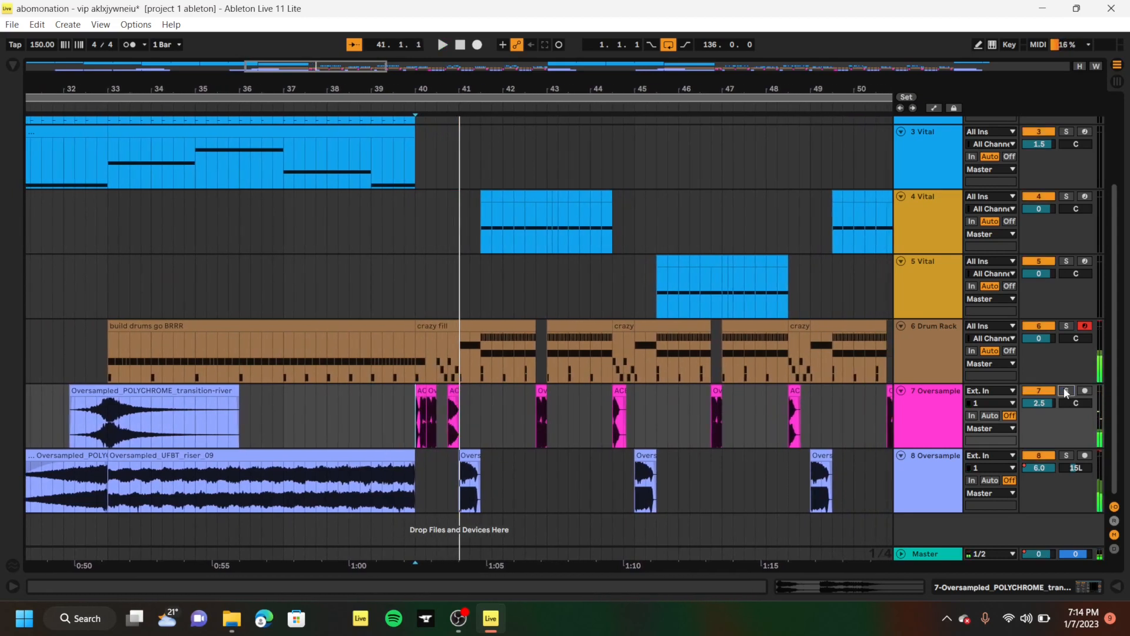
Place the insert mark at bar 41 on track 6 and unfold the Master track to show its device chain
click(461, 355)
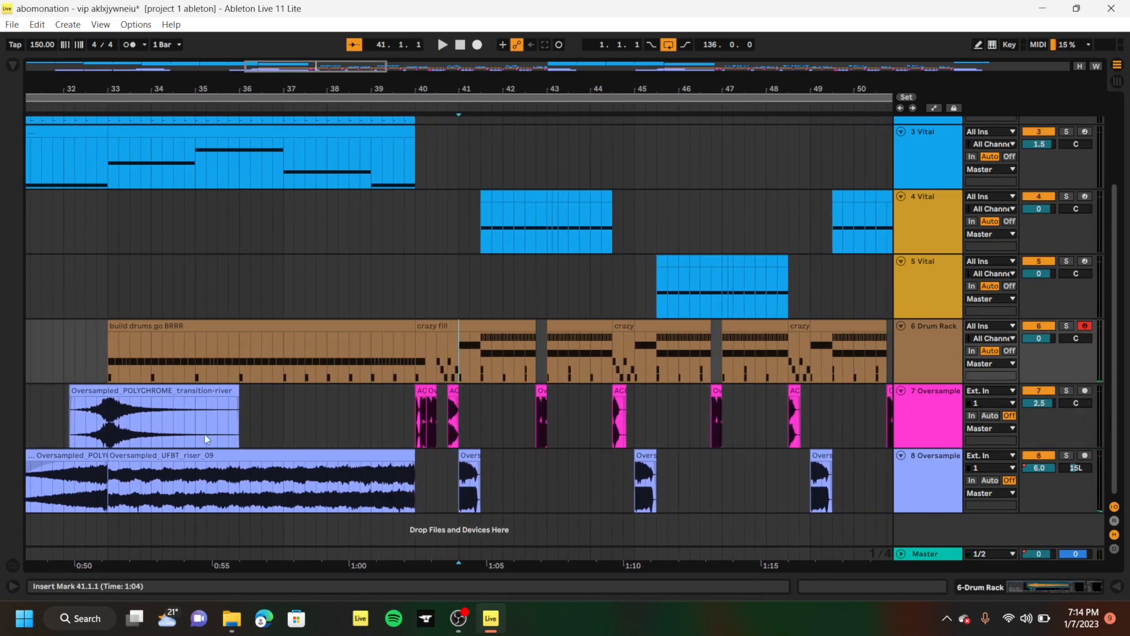
click(901, 555)
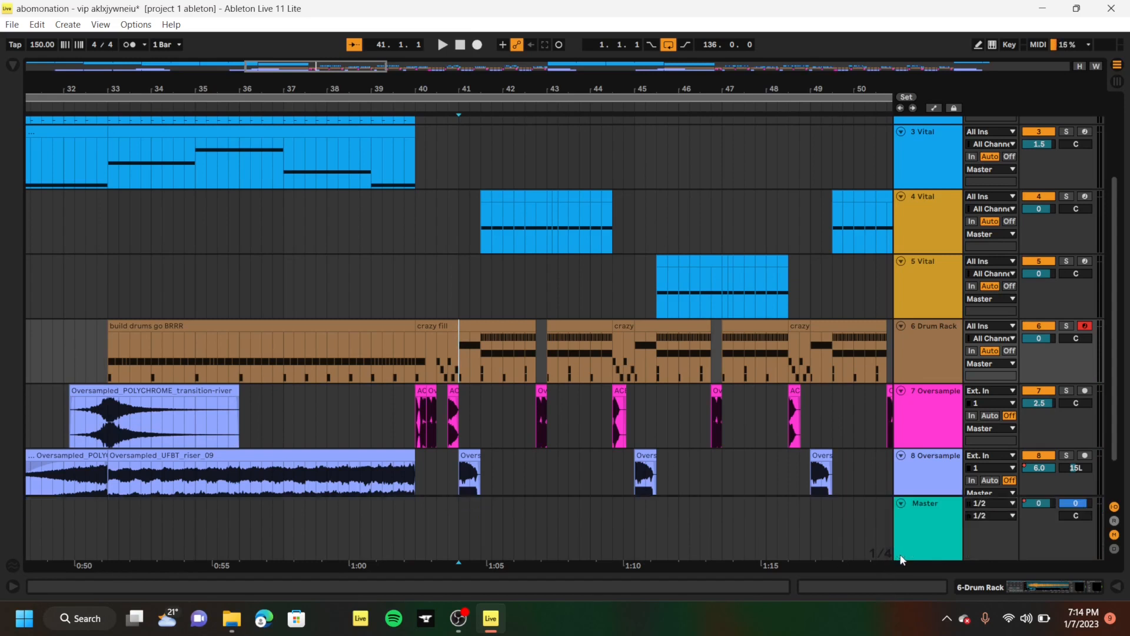
double_click(943, 534)
scroll(489, 274, down, 5)
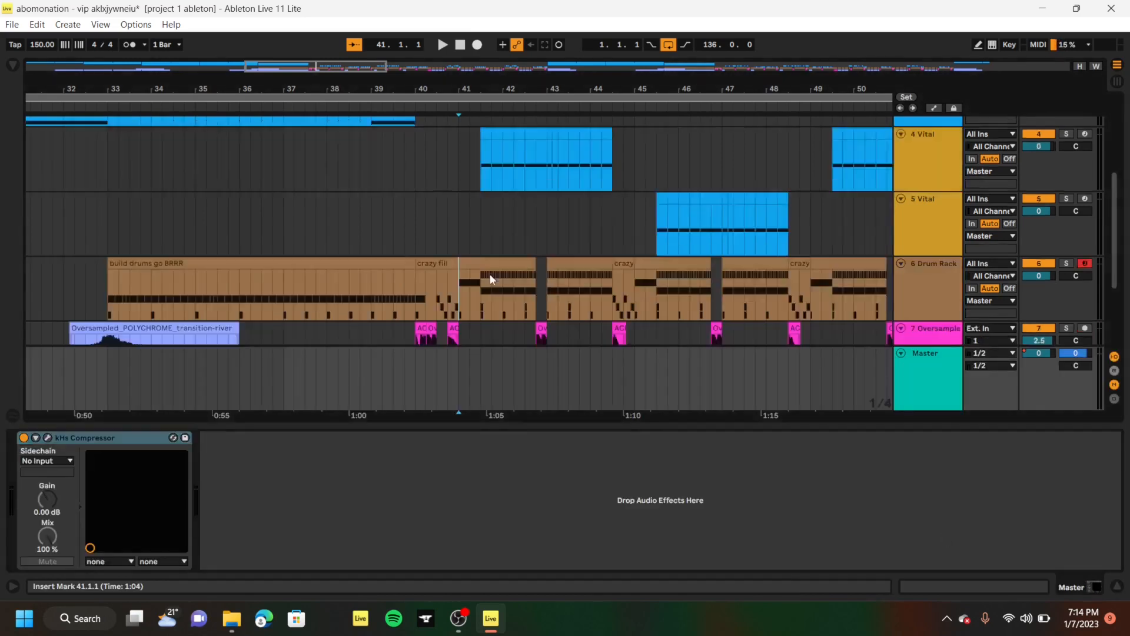
Play the full mix from bar 33 into bar 35, then open the Master track's kHs Compressor window
click(100, 293)
key(space)
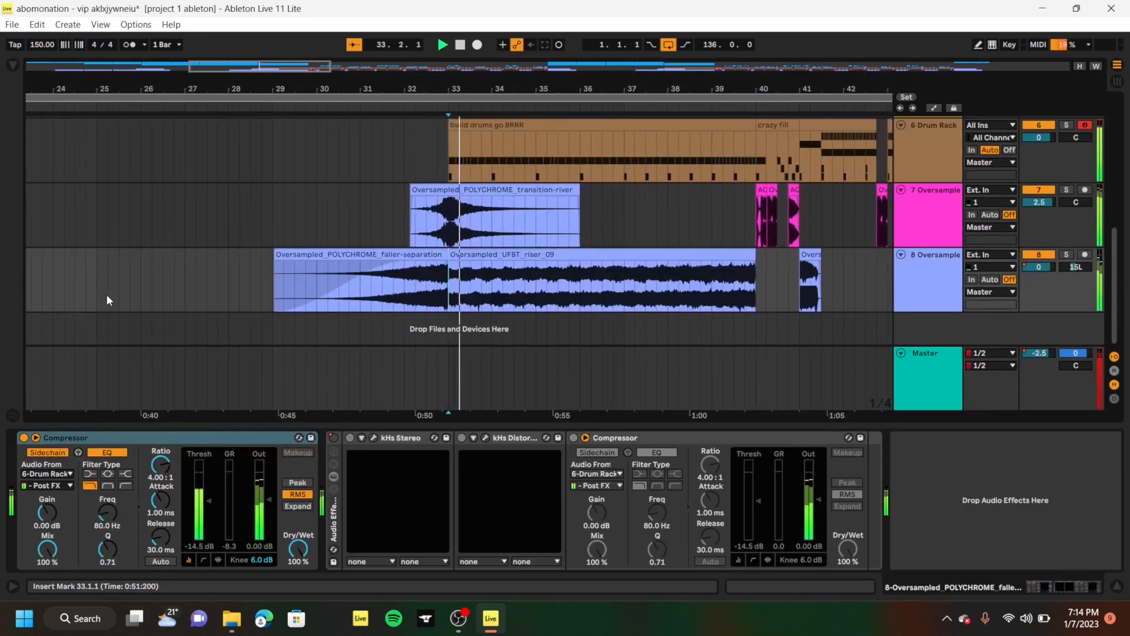
click(928, 381)
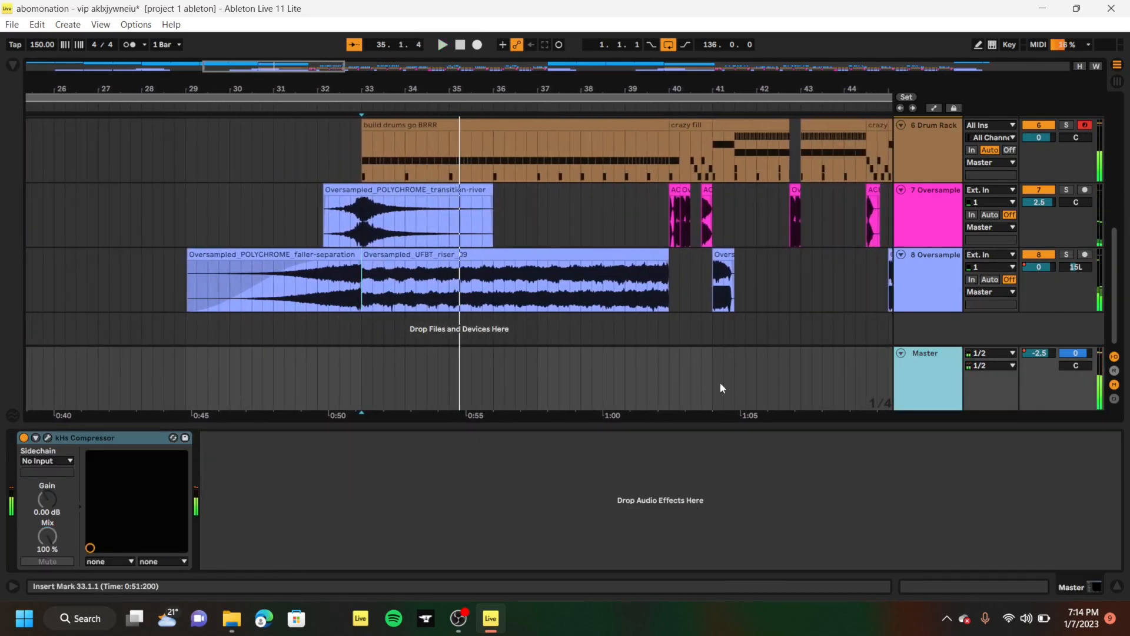
click(48, 436)
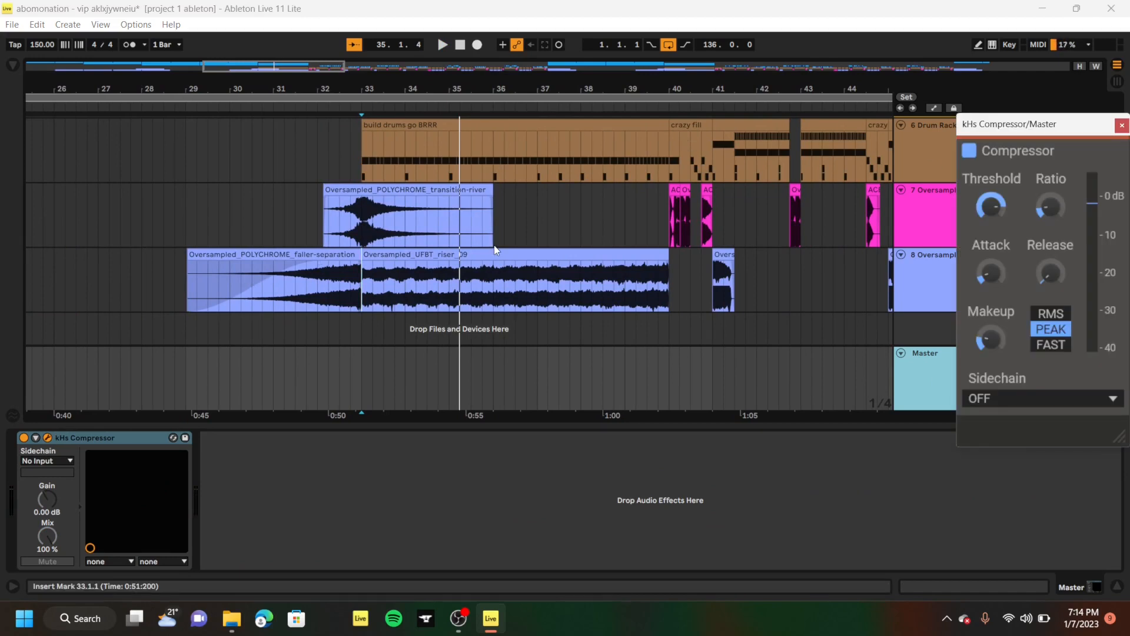
Add the "dubstep master compressor" preset from the User Library to the Master chain, compare its window with the existing compressor's, then close it
click(13, 66)
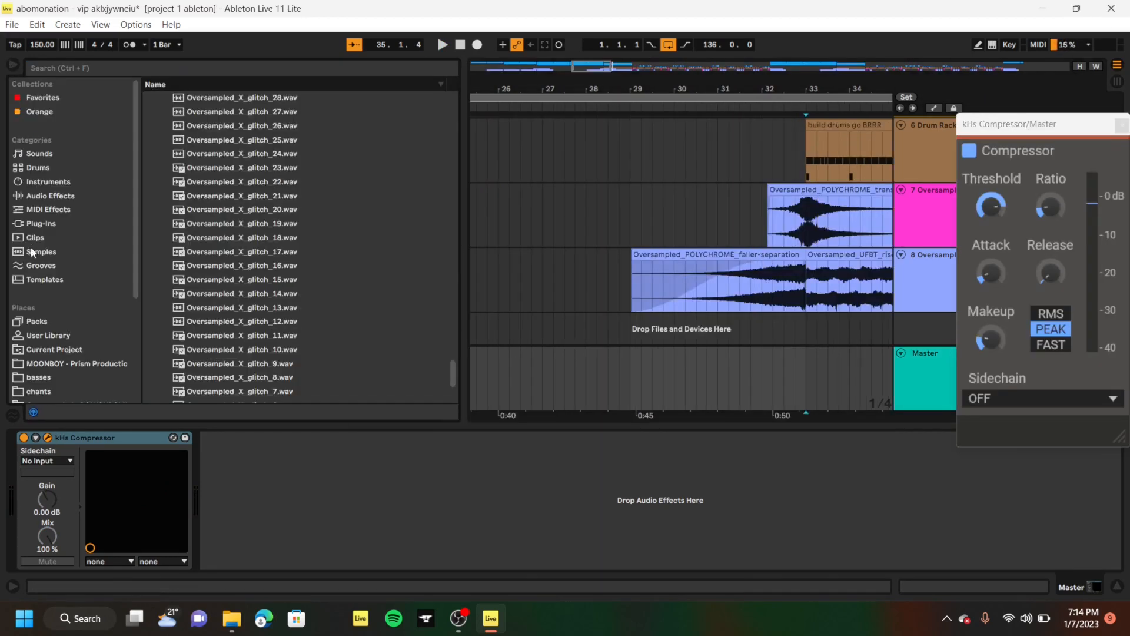
click(36, 336)
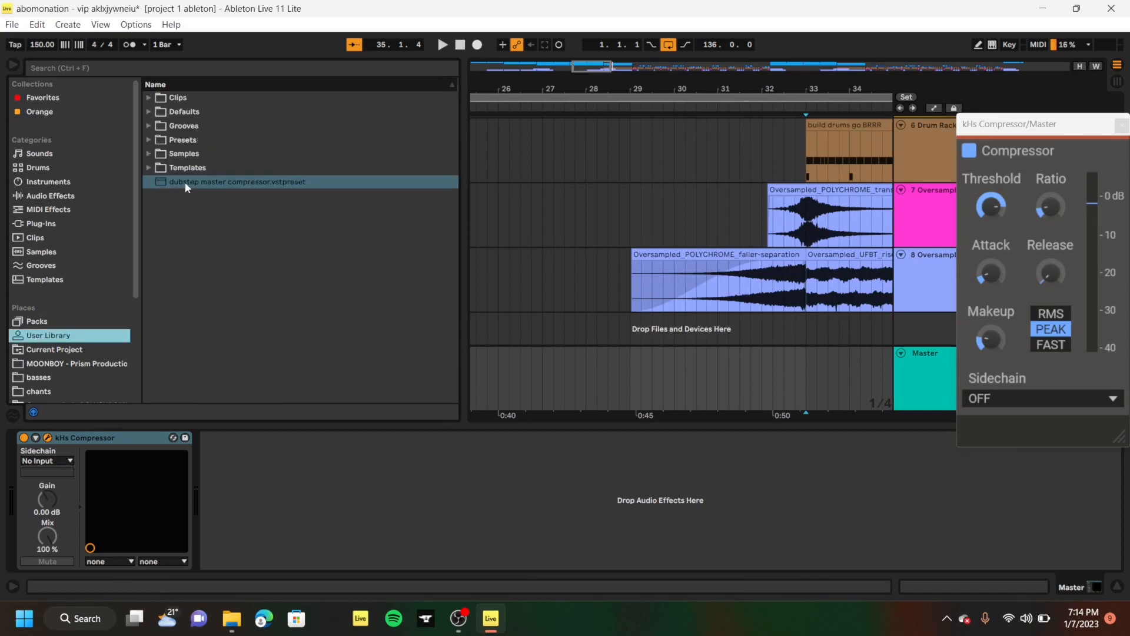
drag(273, 181, 281, 482)
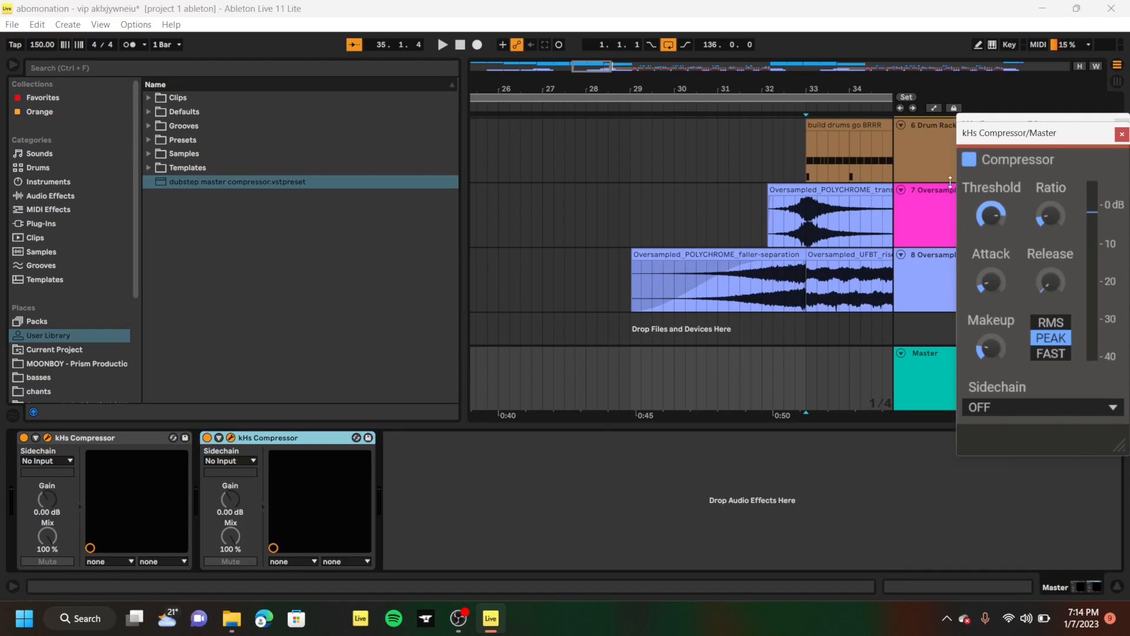
drag(1022, 130, 766, 118)
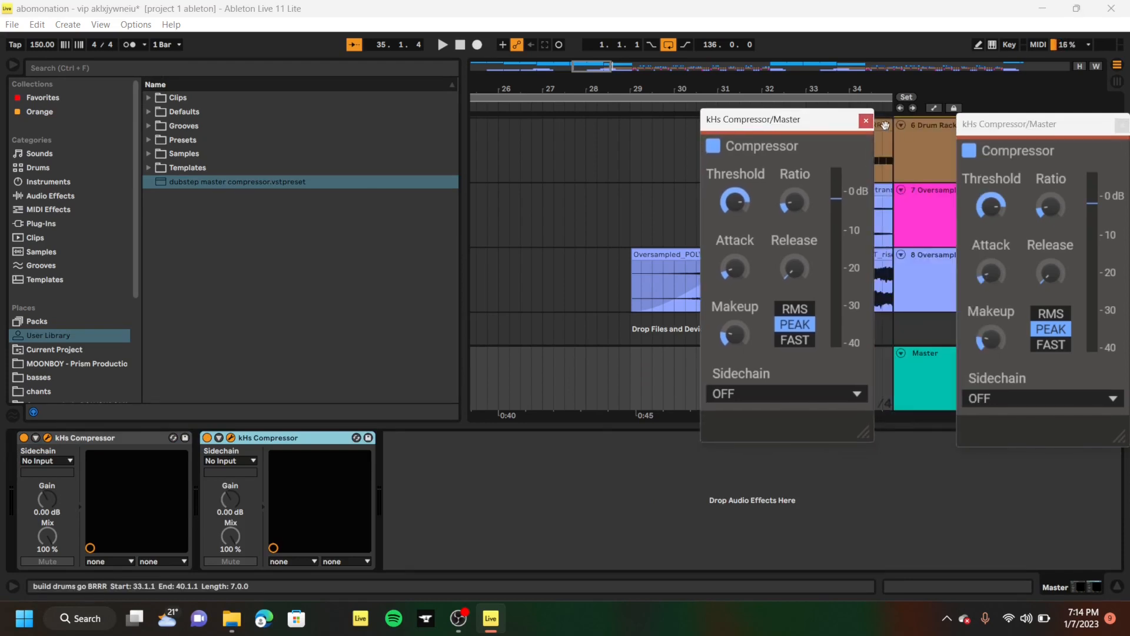
click(864, 119)
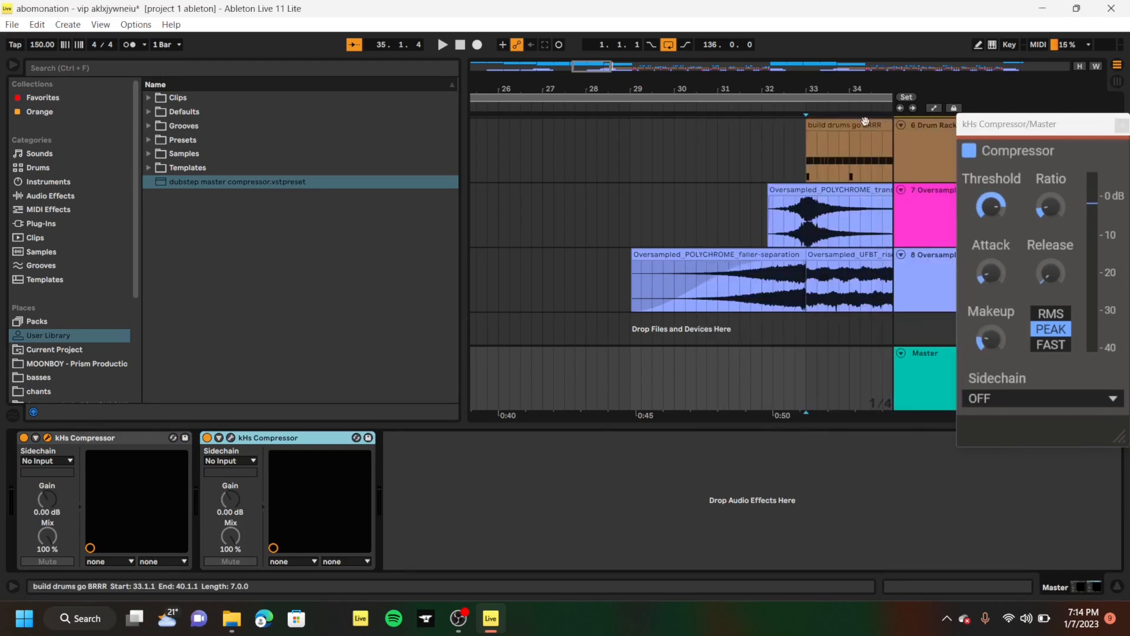
Close the compressor window and delete the duplicate kHs Compressor from the Master track's chain
click(1121, 125)
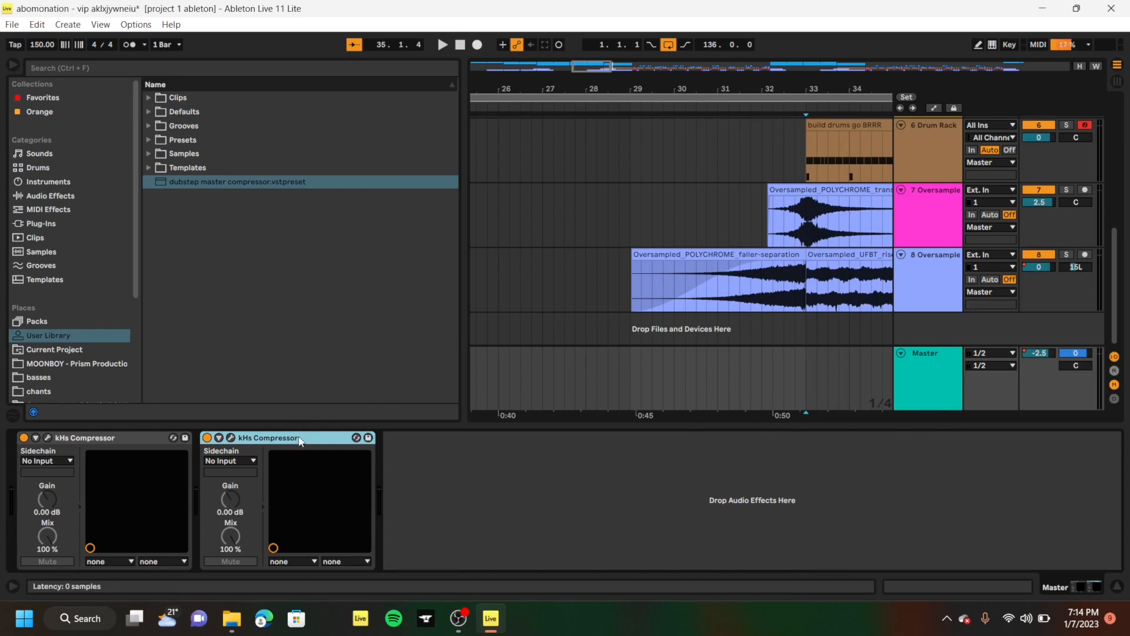
key(Delete)
Enlarge the arrangement by hiding the device area and the browser and folding the Master track
drag(535, 425, 560, 625)
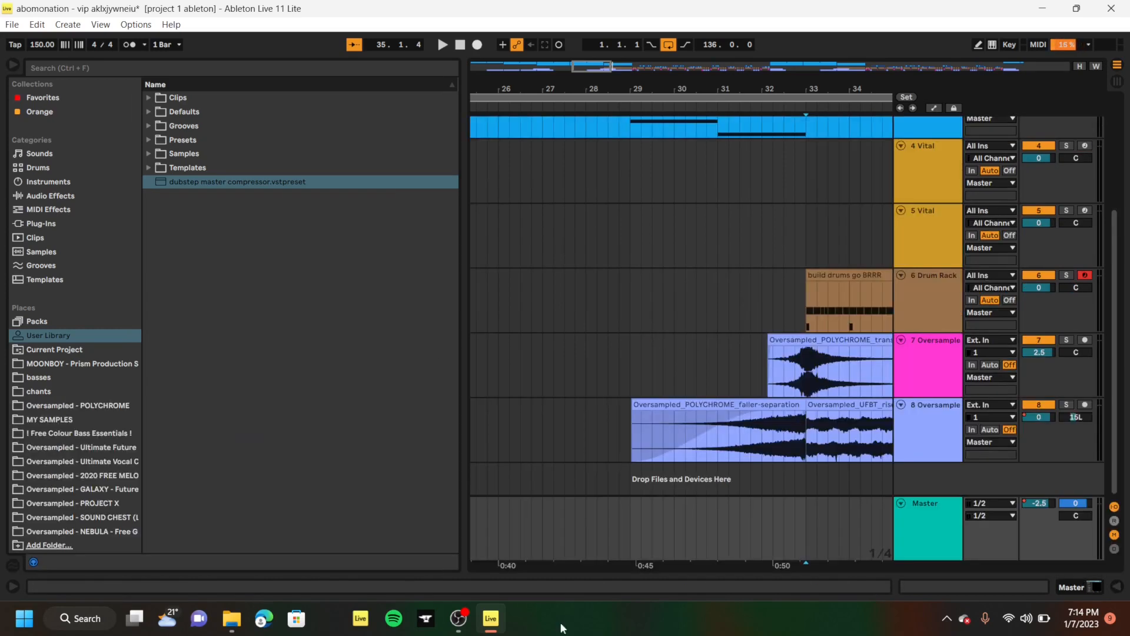
scroll(504, 444, up, 4)
scroll(504, 443, right, 9)
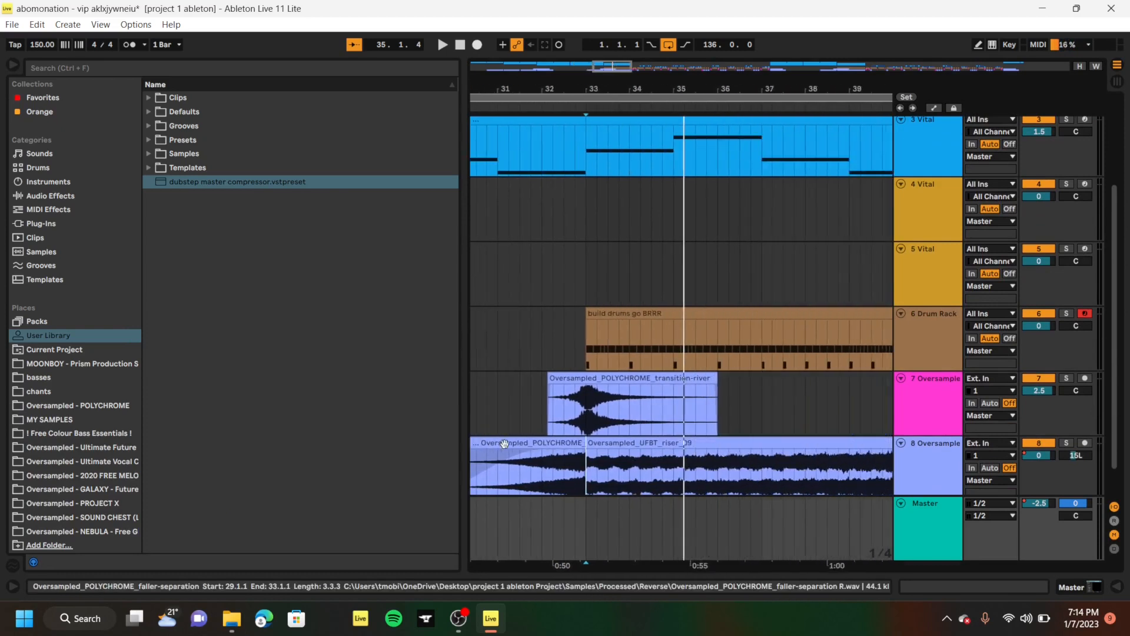
click(901, 503)
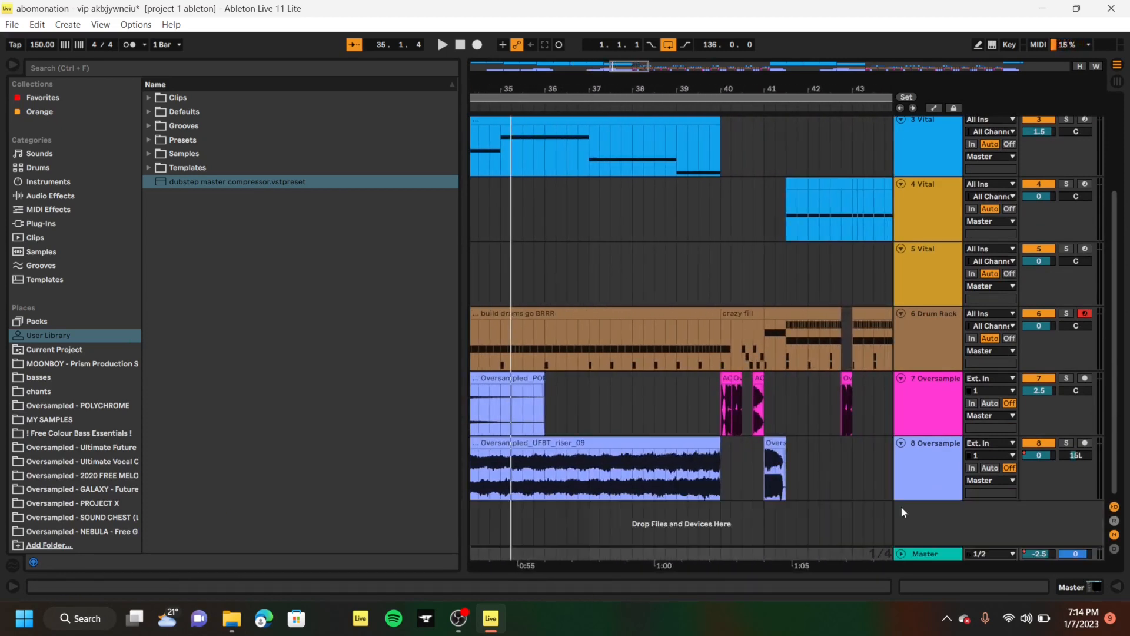
click(14, 65)
scroll(363, 215, right, 1)
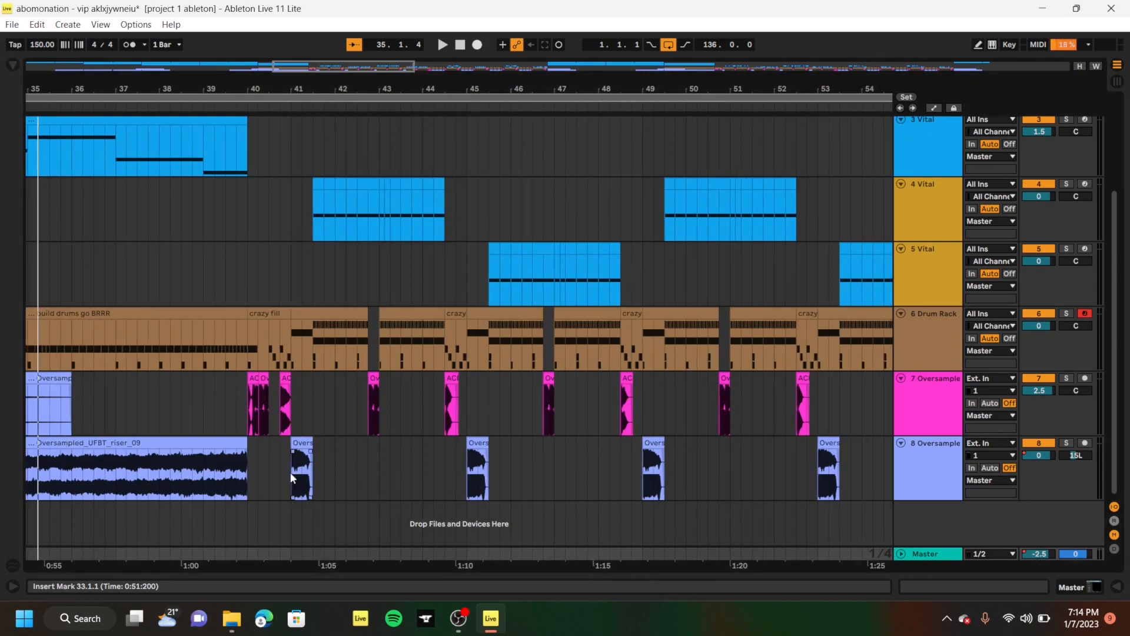
Place the insert mark at bar 41 on track 8 and play the full mix of the drop into bar 49
click(293, 489)
scroll(294, 488, up, 3)
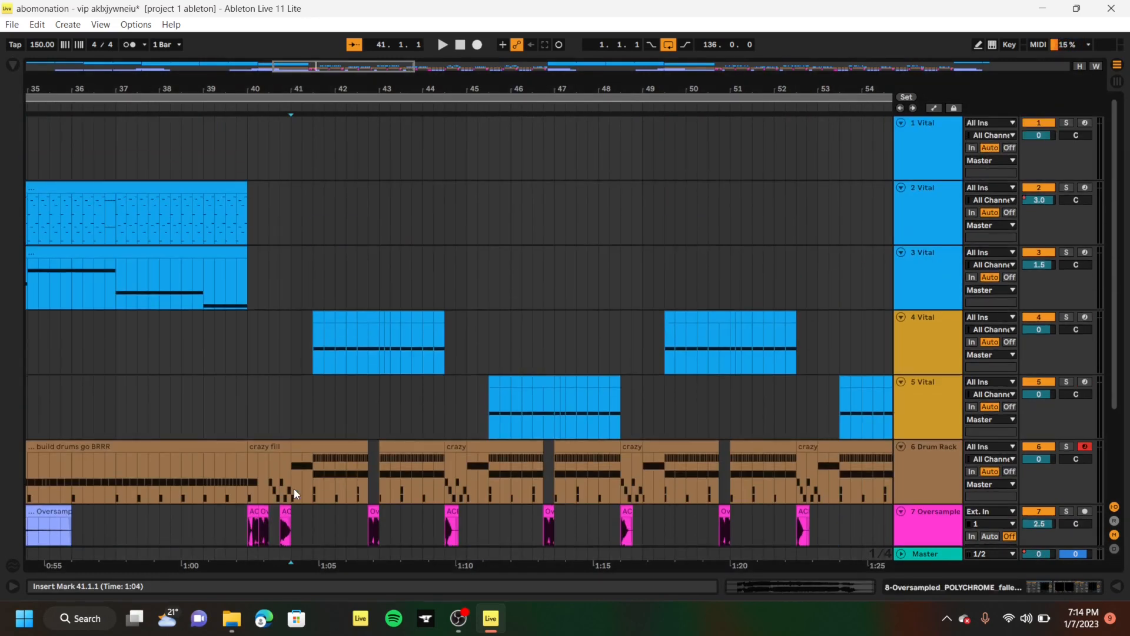
scroll(294, 488, down, 3)
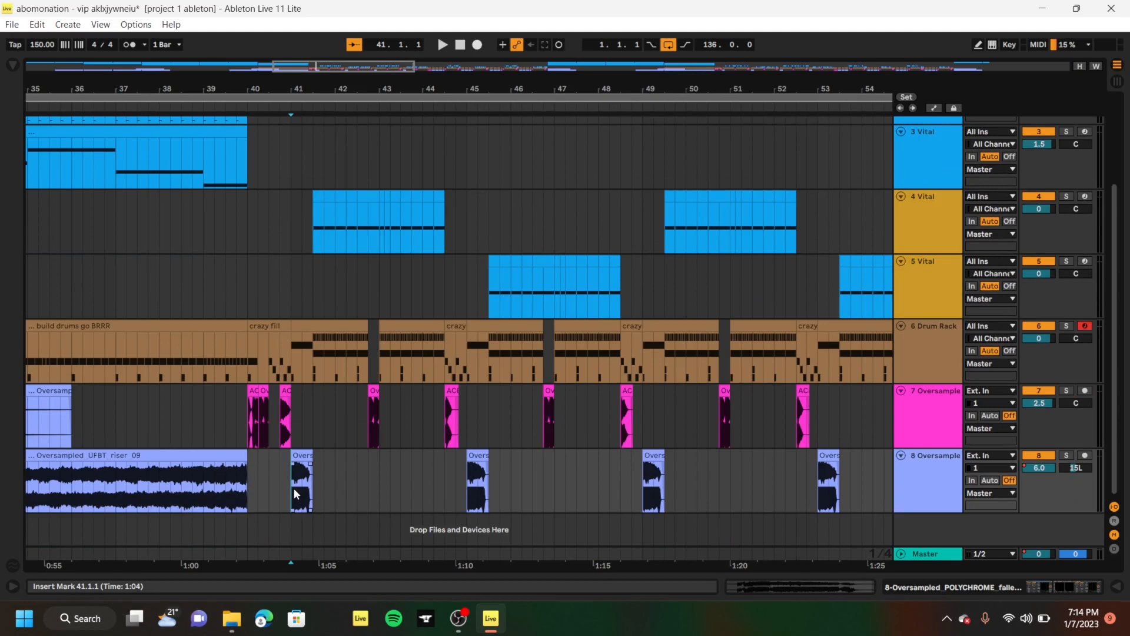
key(space)
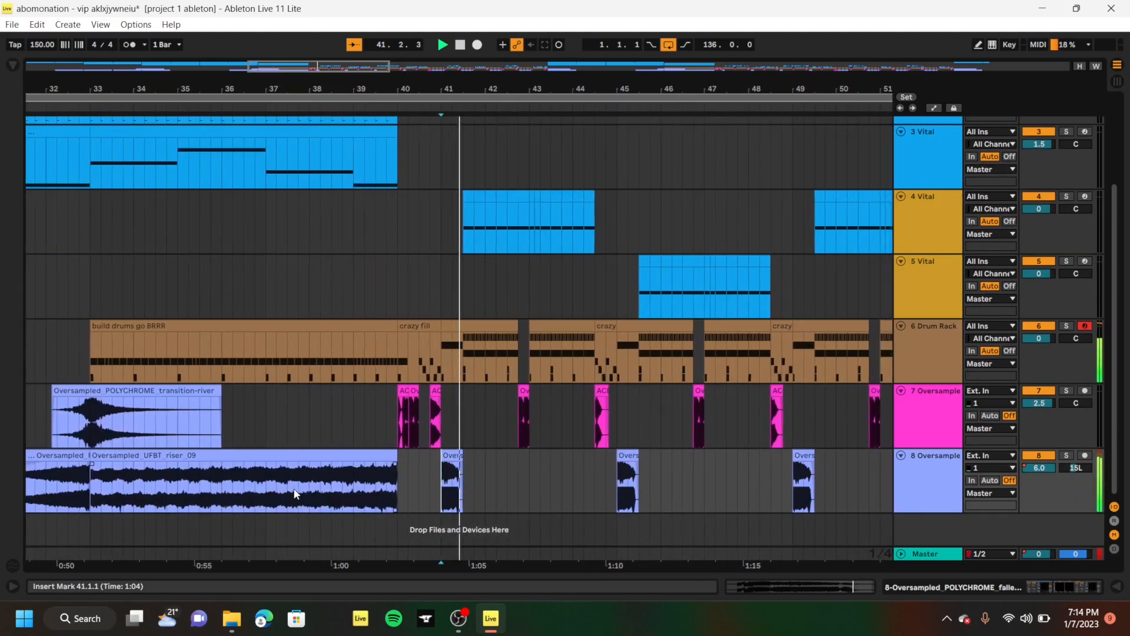
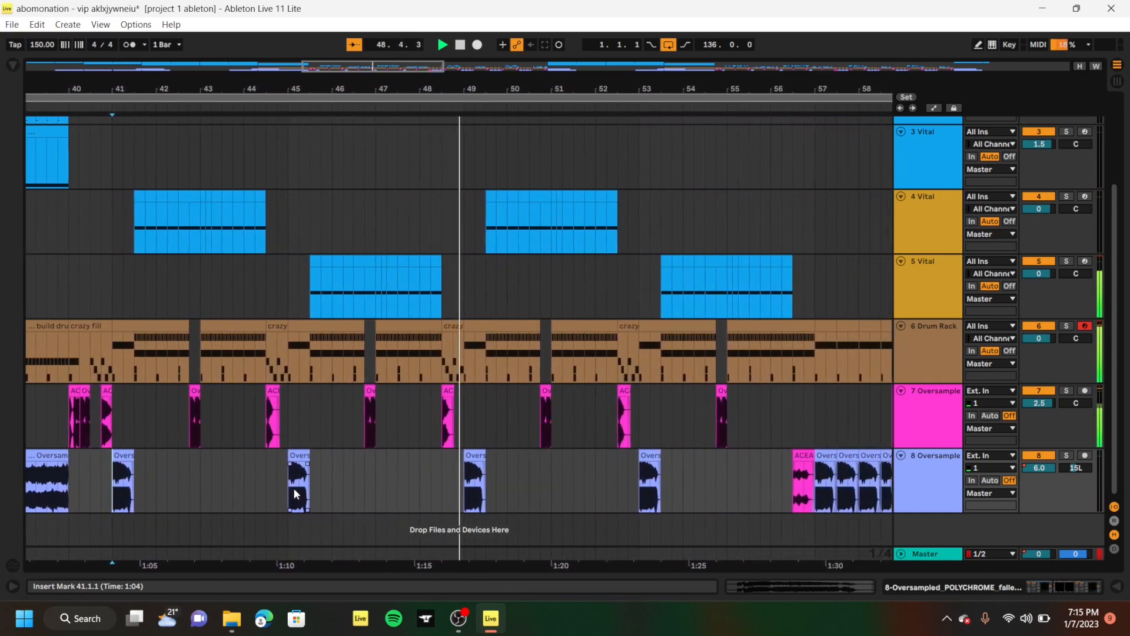
key(space)
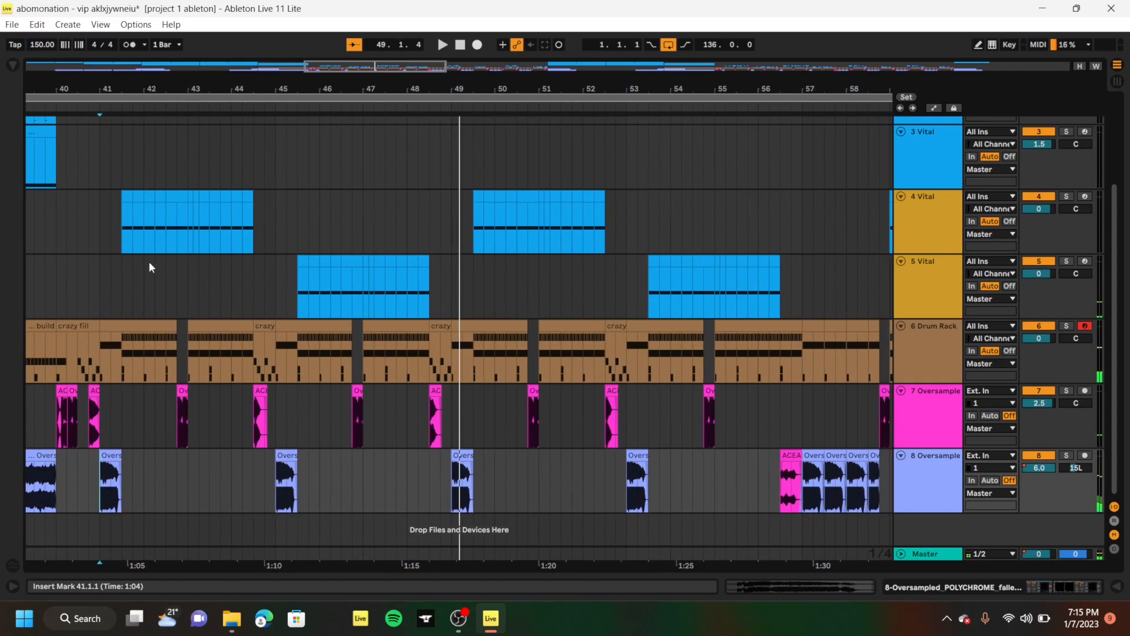
Set the insert mark to bar 41 on track 4, show its device chain, and view its Vital synth window before closing it
click(104, 238)
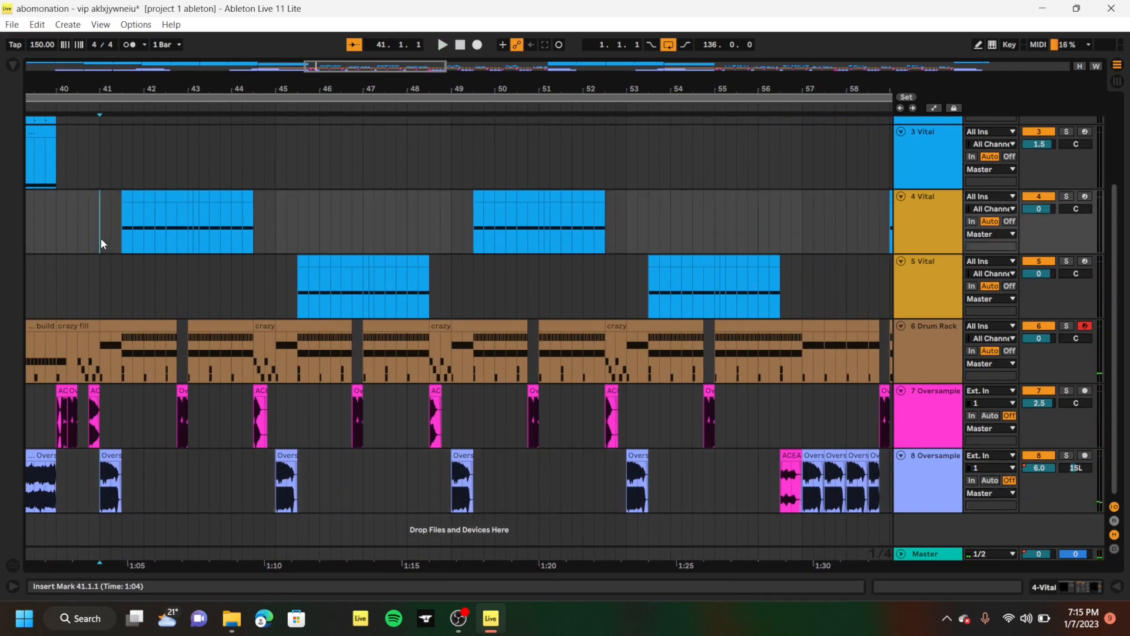
double_click(925, 223)
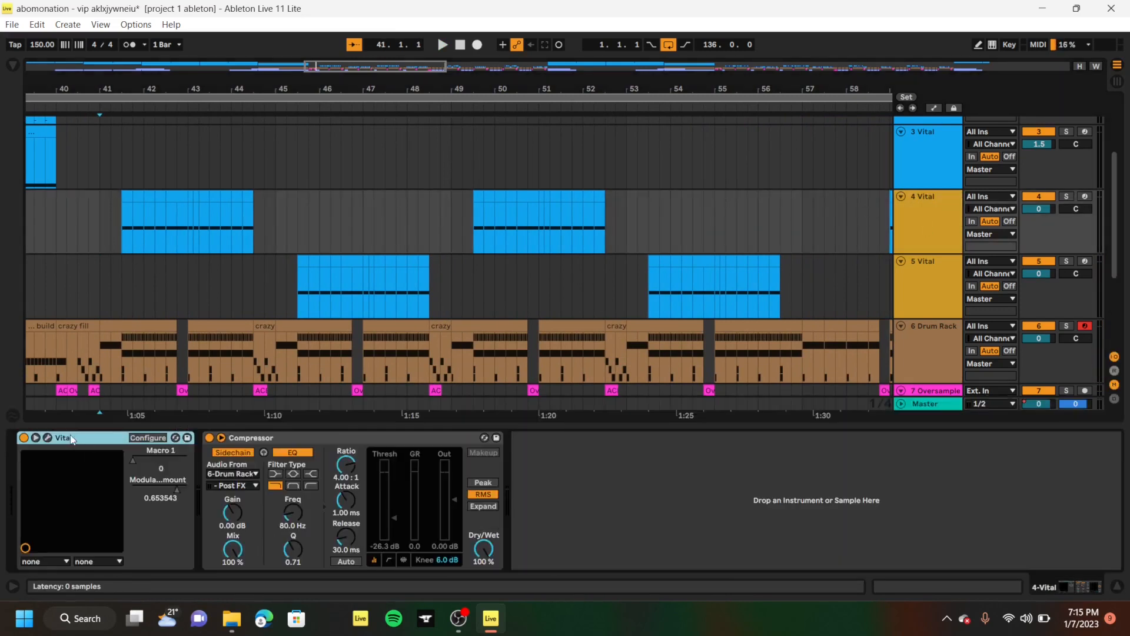
click(48, 438)
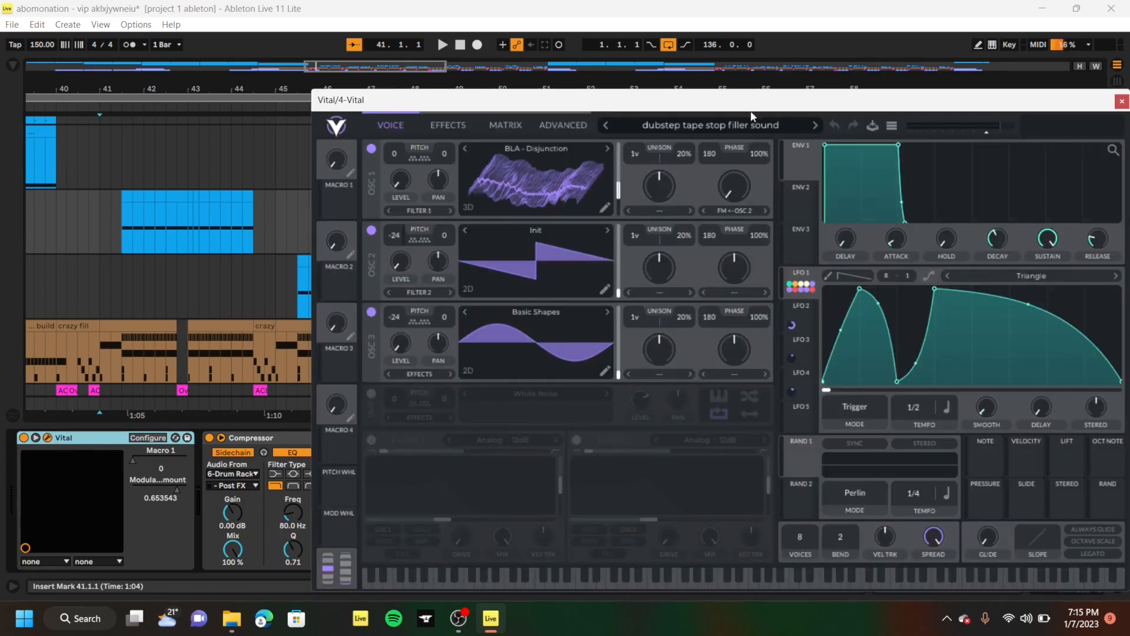
drag(762, 106, 715, 73)
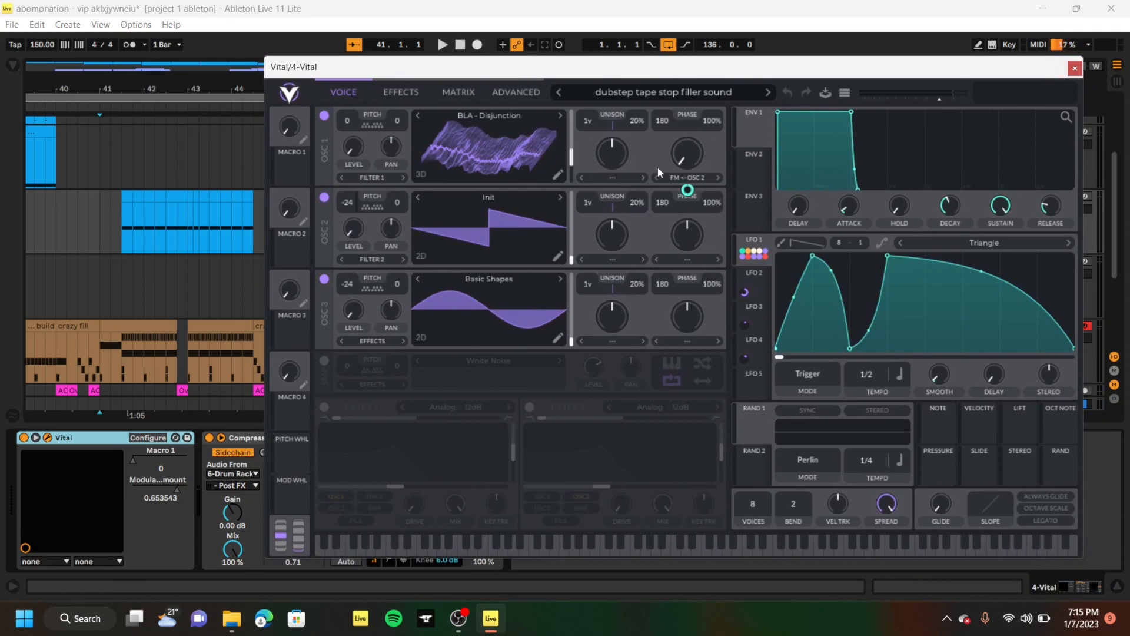
click(101, 231)
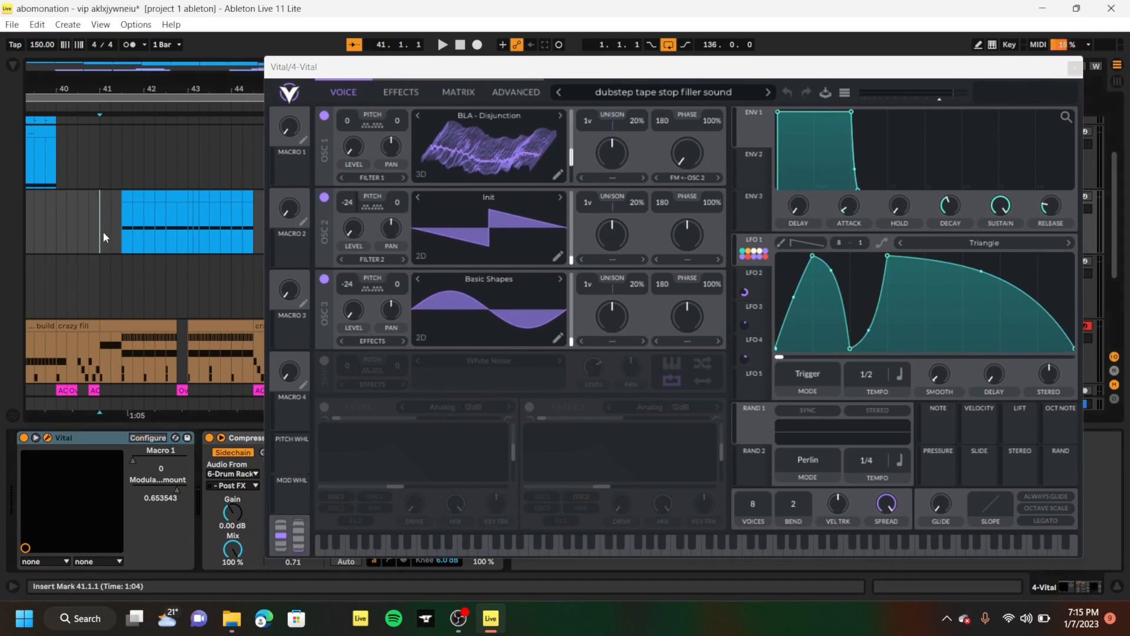
click(1077, 68)
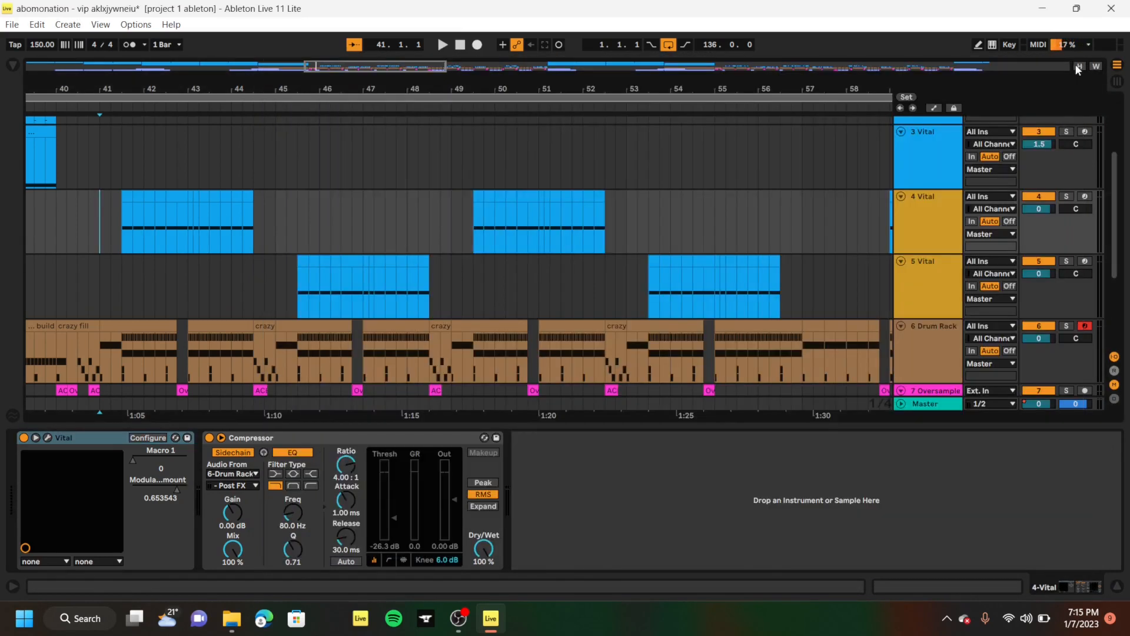
Solo track 4, reopen its Vital window and play the bass sound from bar 41 through bar 42
click(1066, 196)
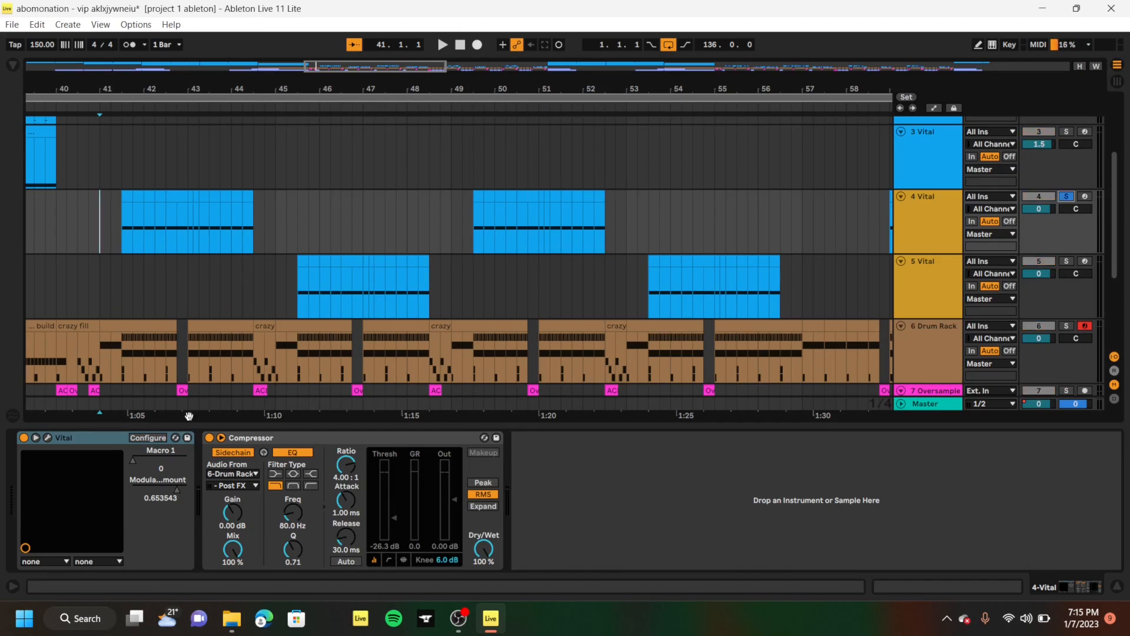
click(48, 437)
key(space)
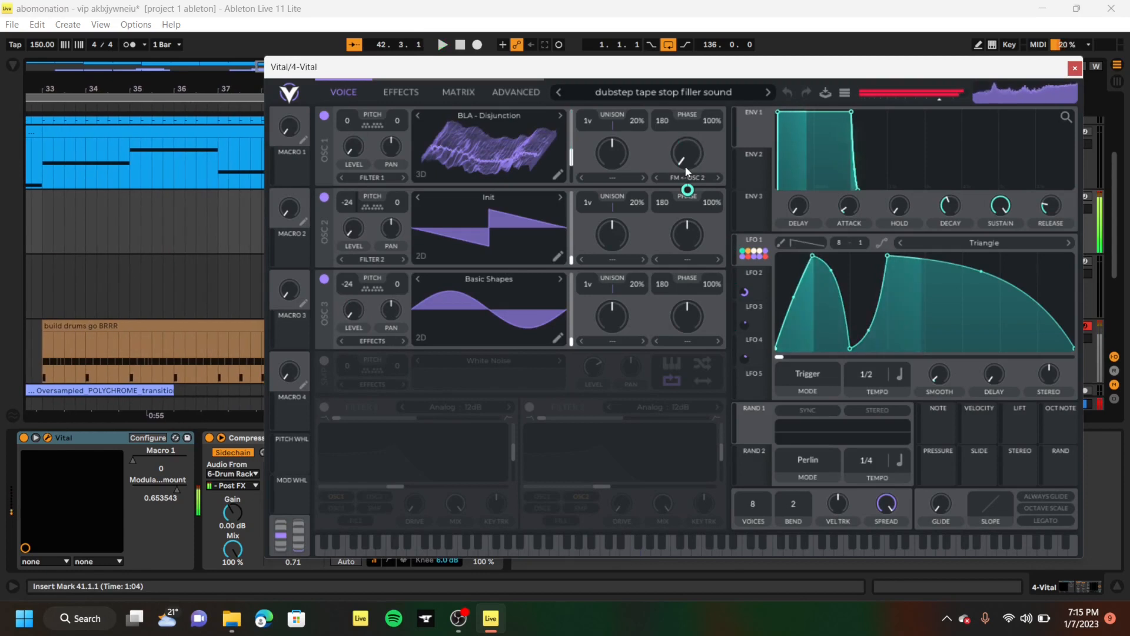
key(space)
key(space)
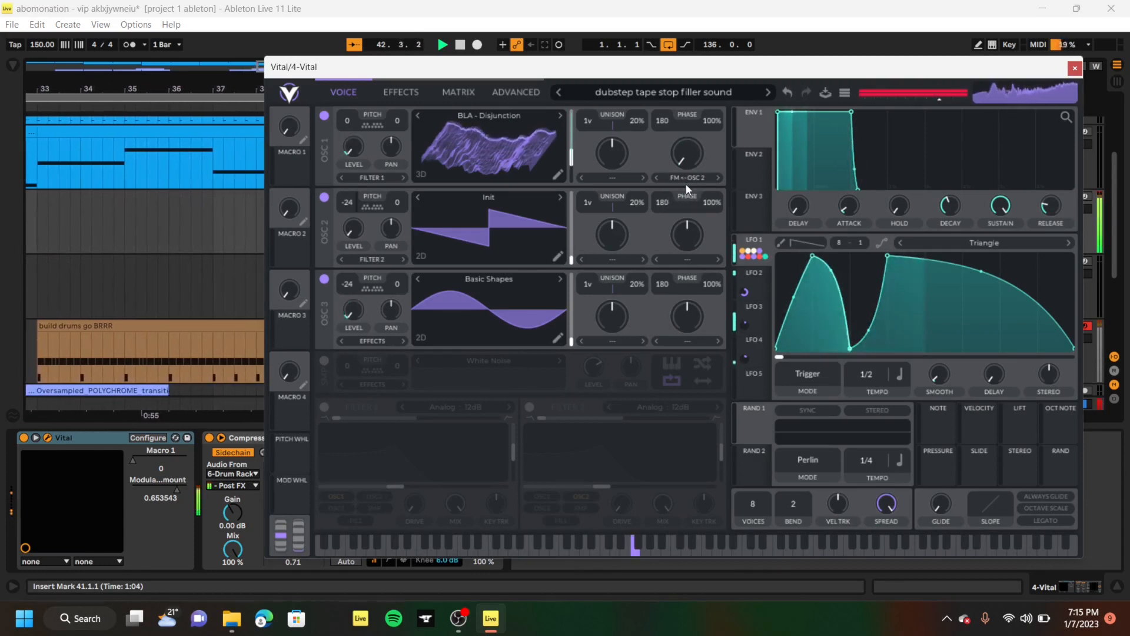
key(space)
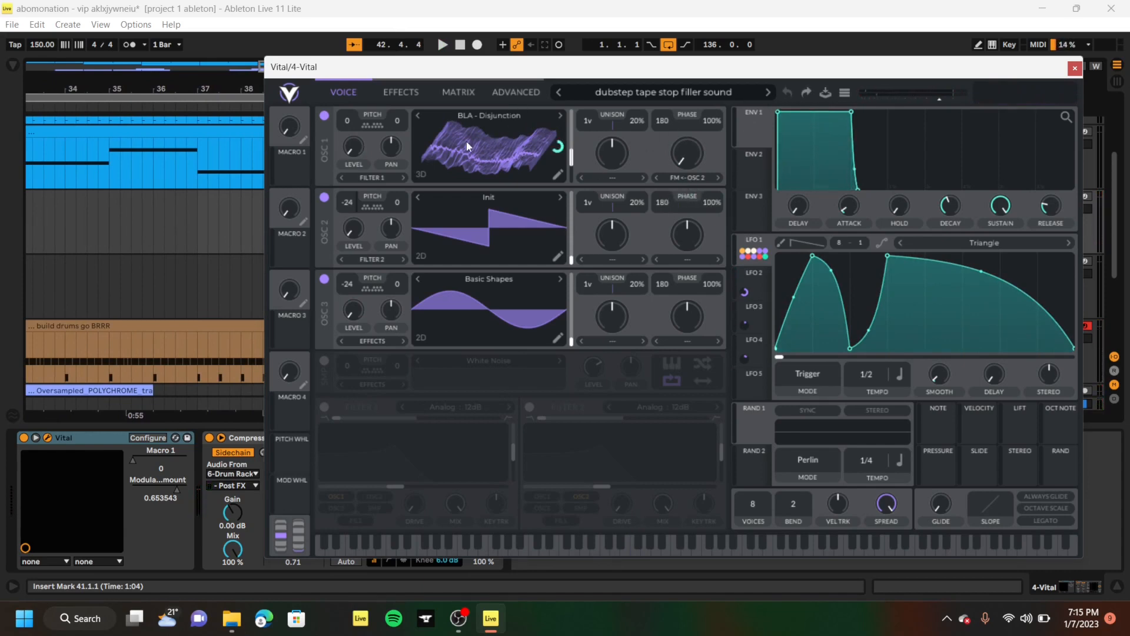
Cycle oscillator 1's wavetable display back to 3D and examine the shapes of LFO 2, LFO 3 and LFO 4
click(421, 176)
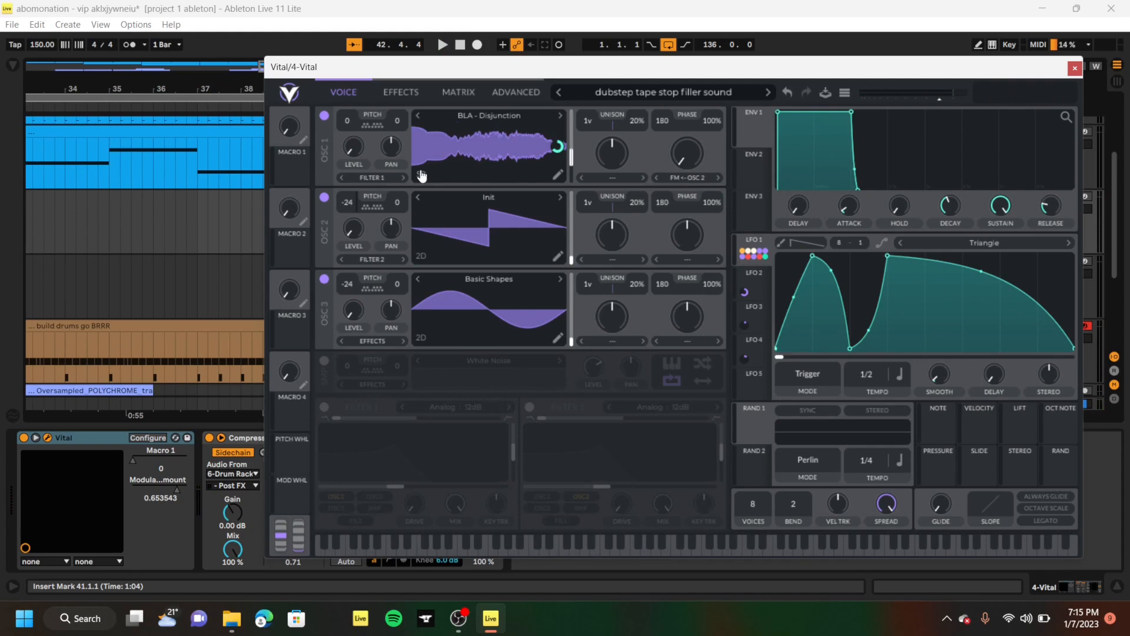
click(421, 175)
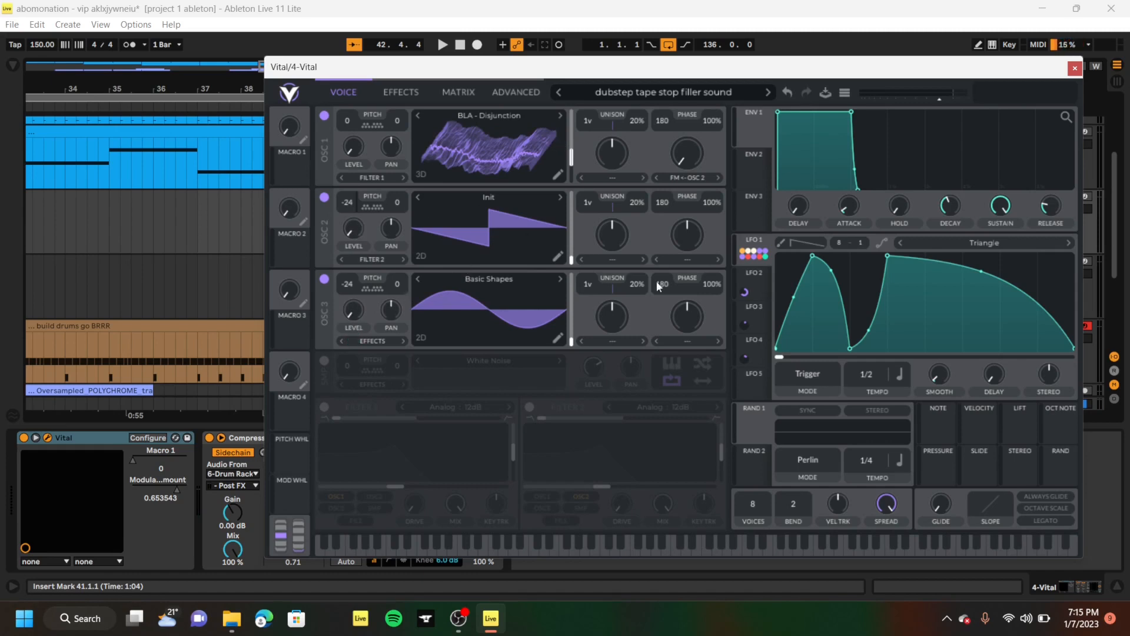
click(758, 284)
click(750, 323)
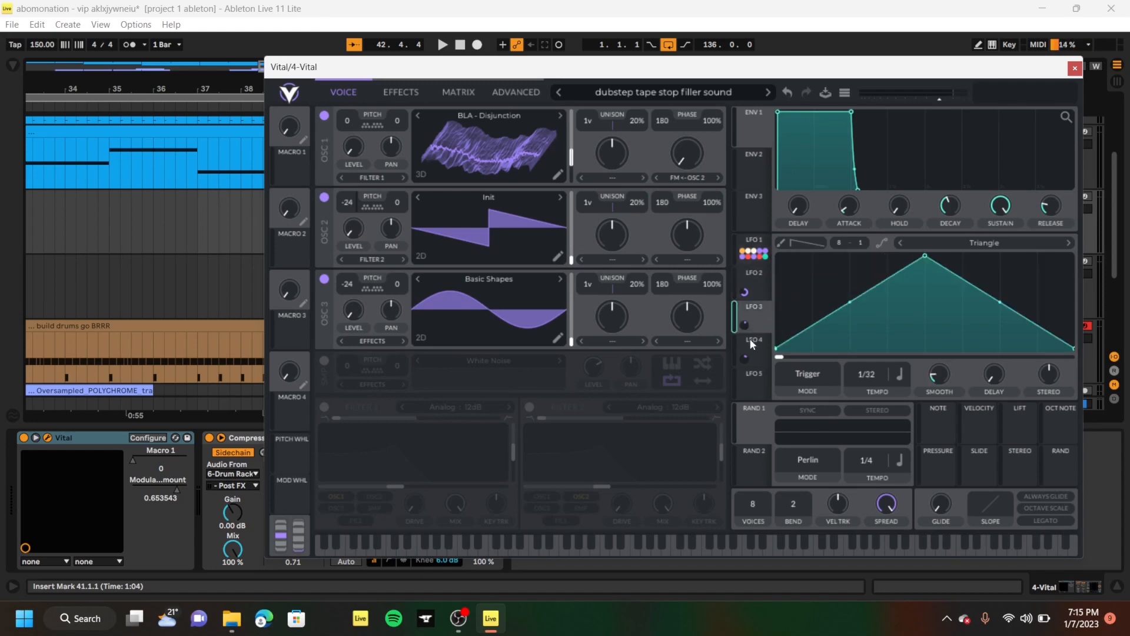
click(750, 348)
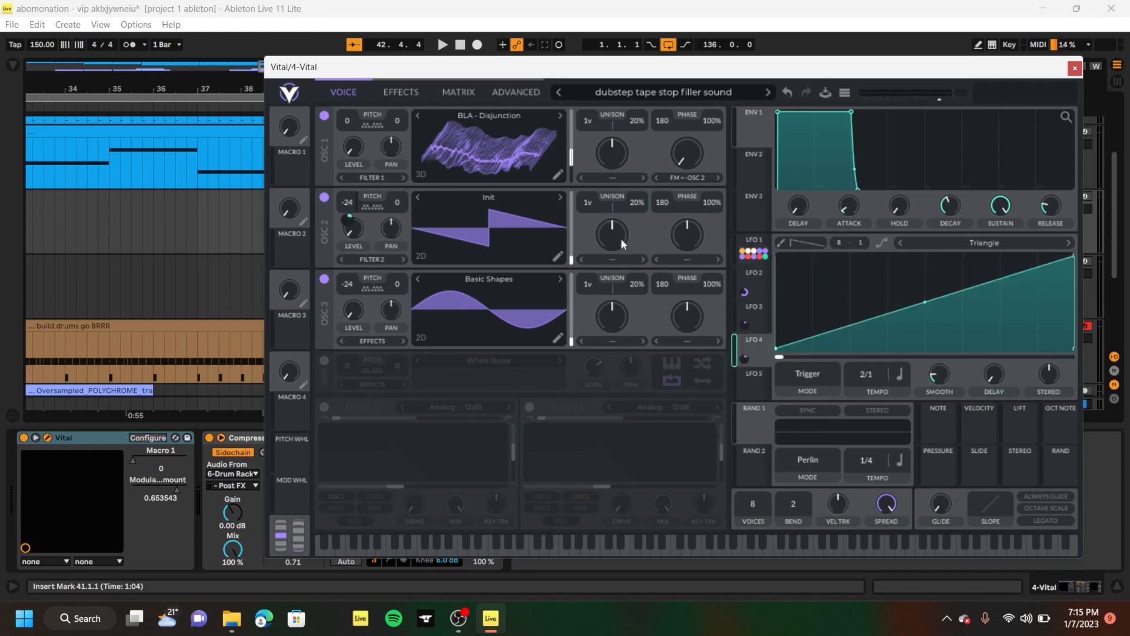
click(755, 322)
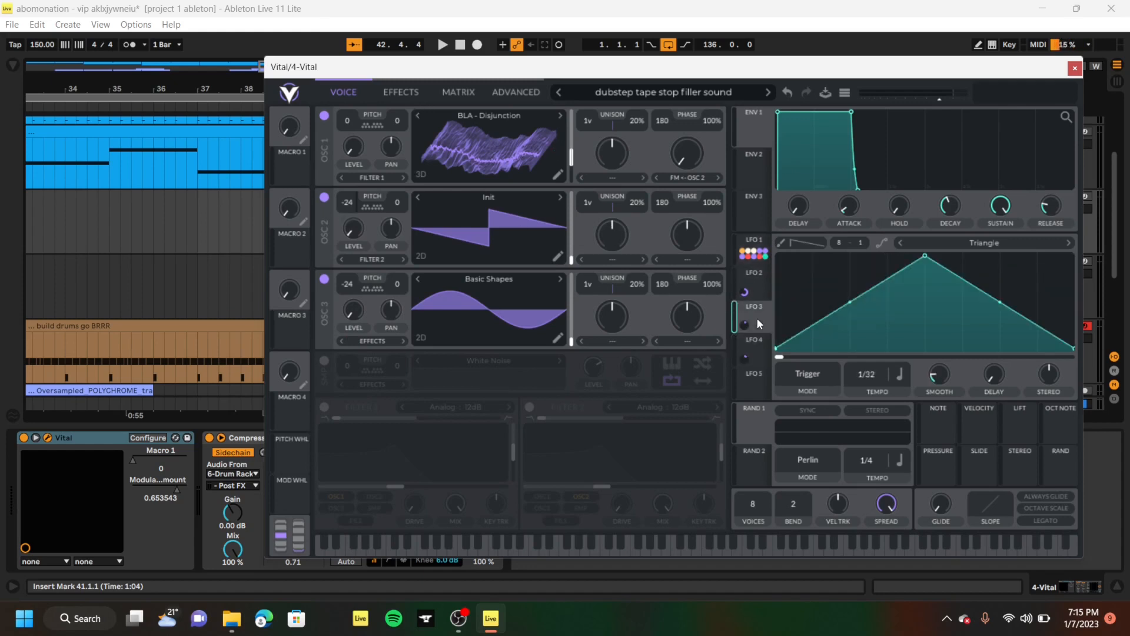
Read through the patch's modulation matrix routings and bring up its effects chain
click(466, 97)
scroll(429, 247, down, 3)
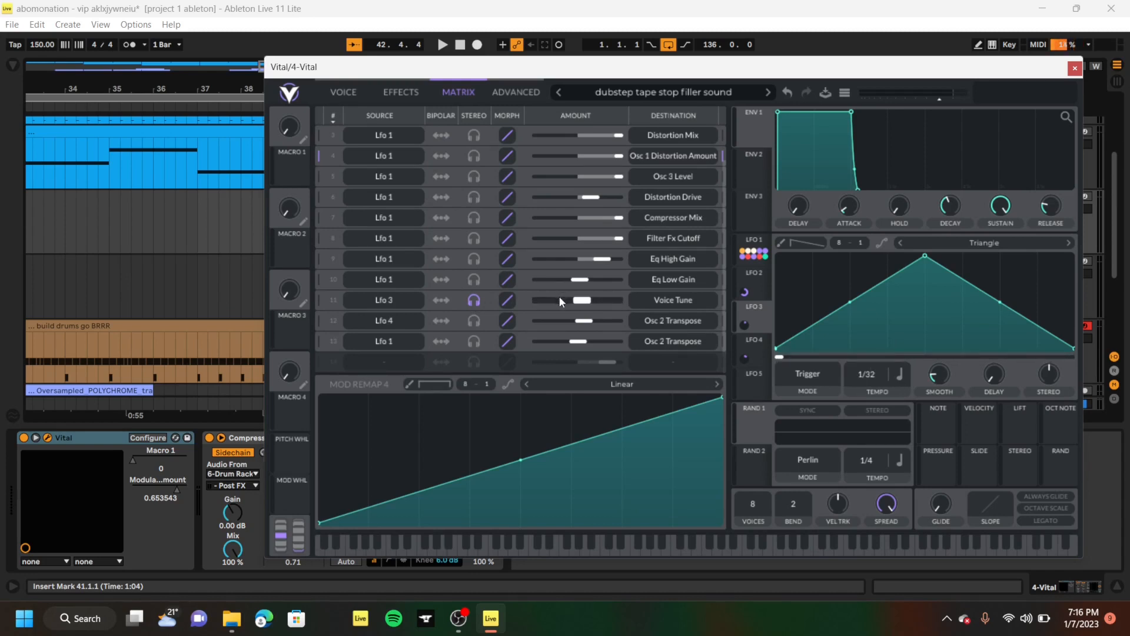
click(415, 97)
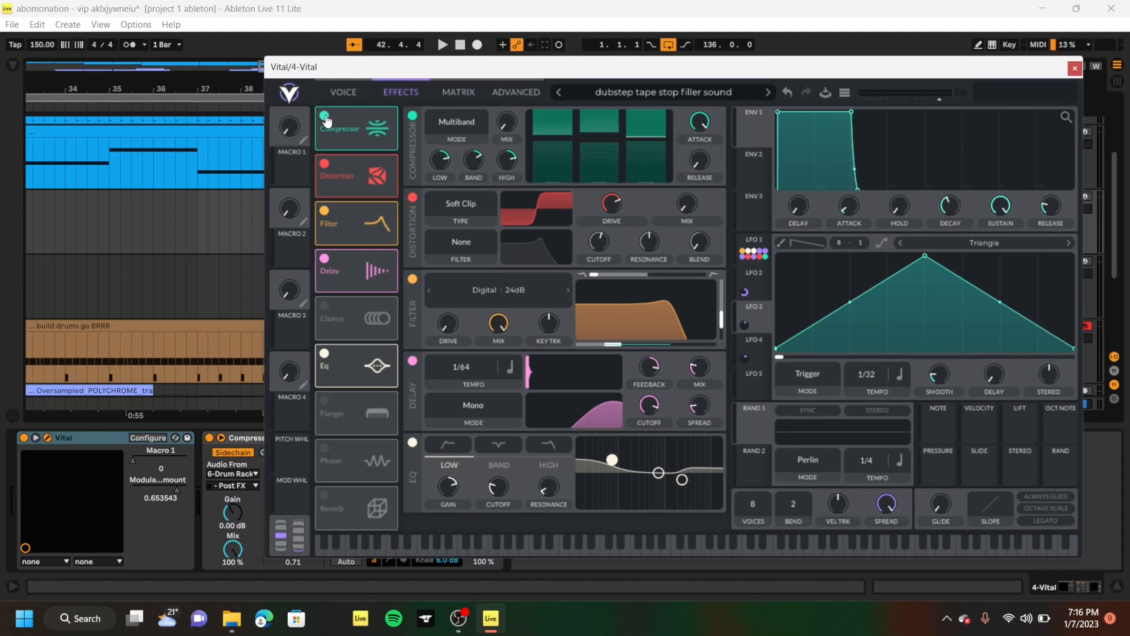
Audition the bass from bar 41 with Vital's Compressor and Distortion each bypassed in turn, re-enabling each one
key(space)
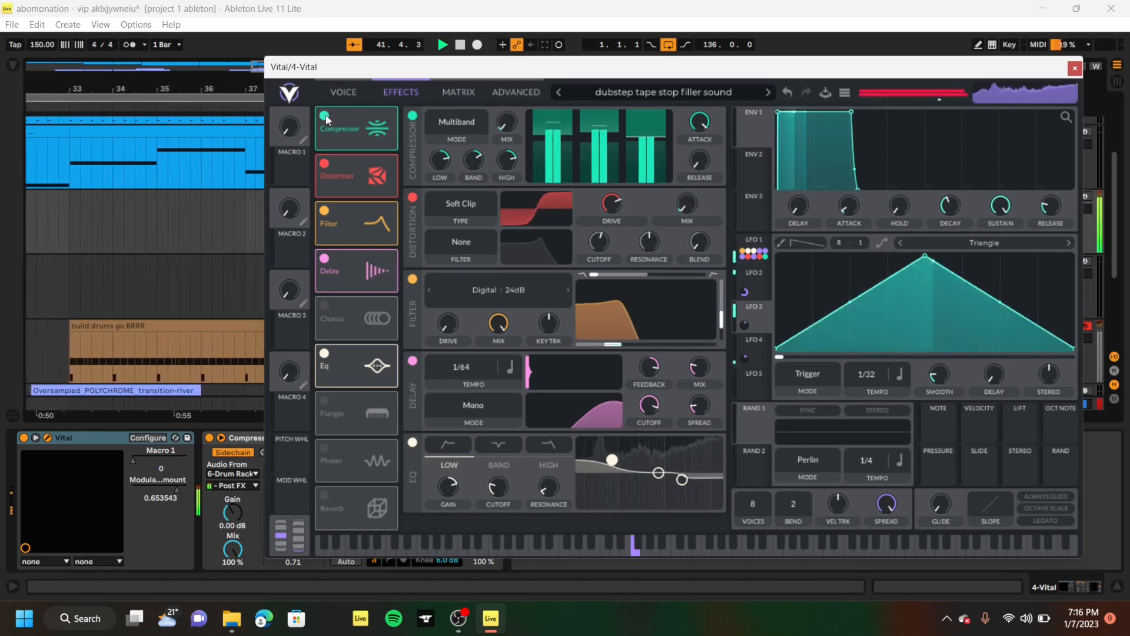
click(324, 116)
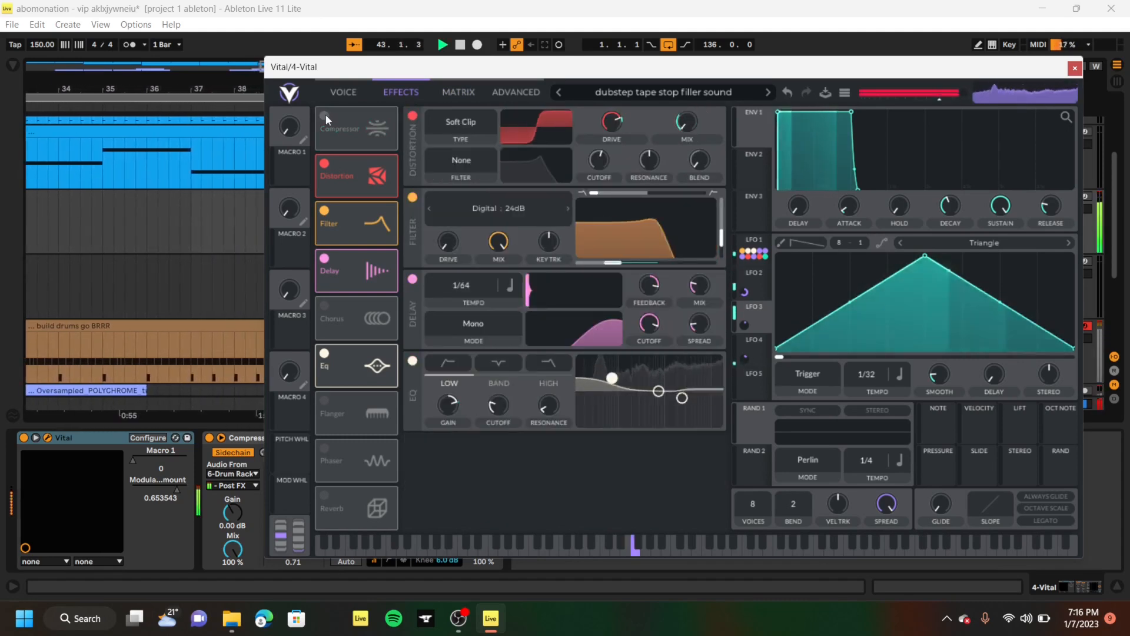
click(326, 114)
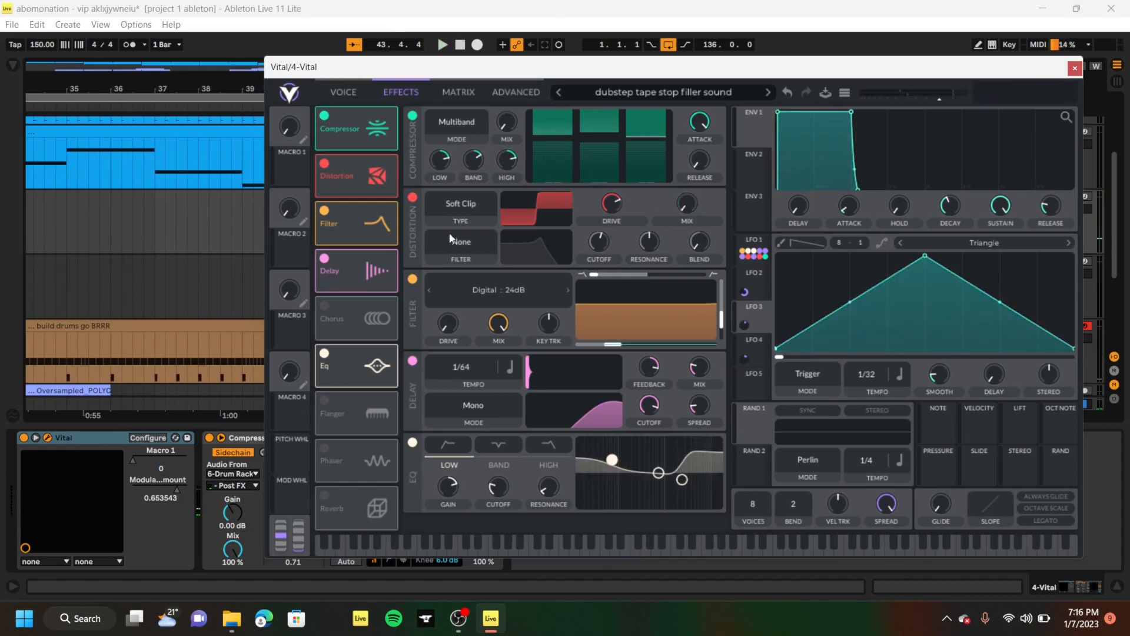
click(323, 163)
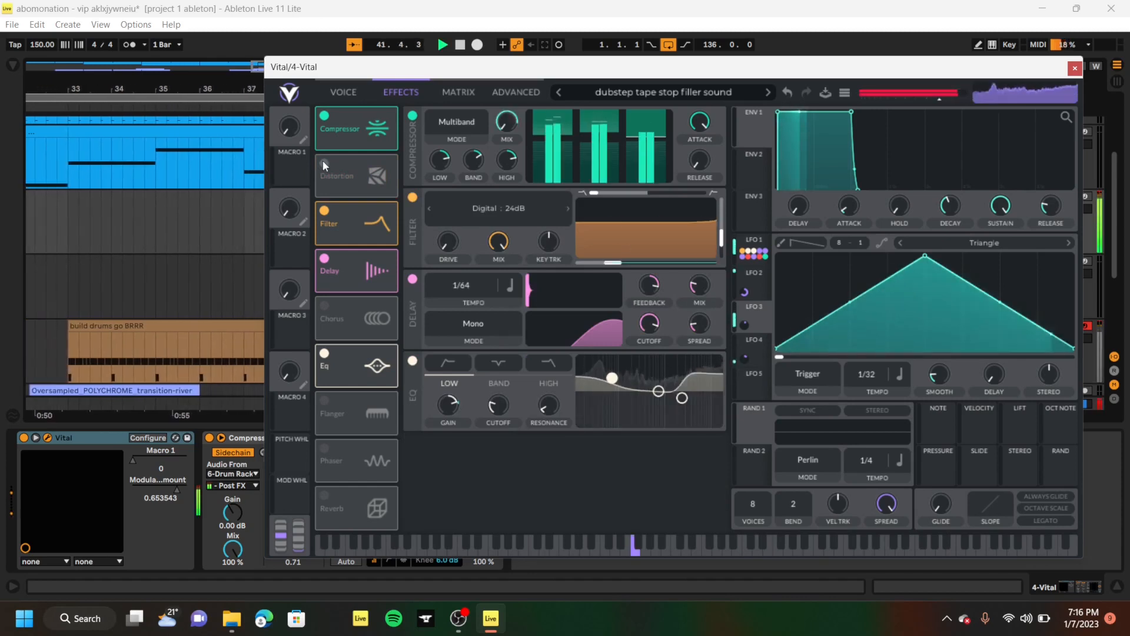
click(323, 163)
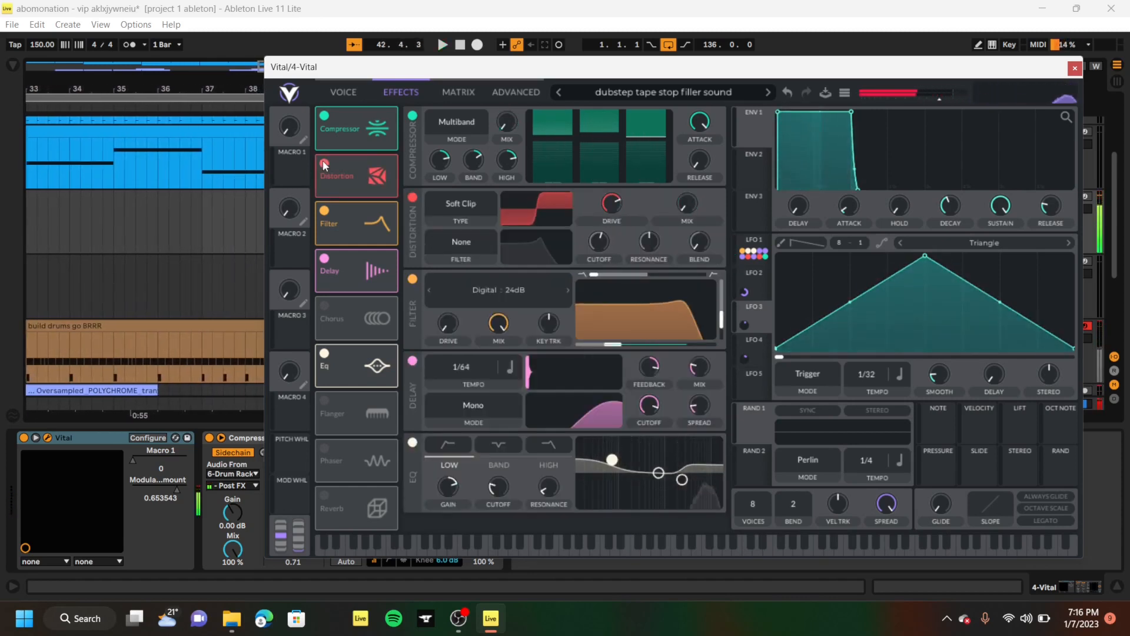
Bypass Vital's Filter effect, play the bass from bar 41 without it, and switch the filter back on
click(323, 210)
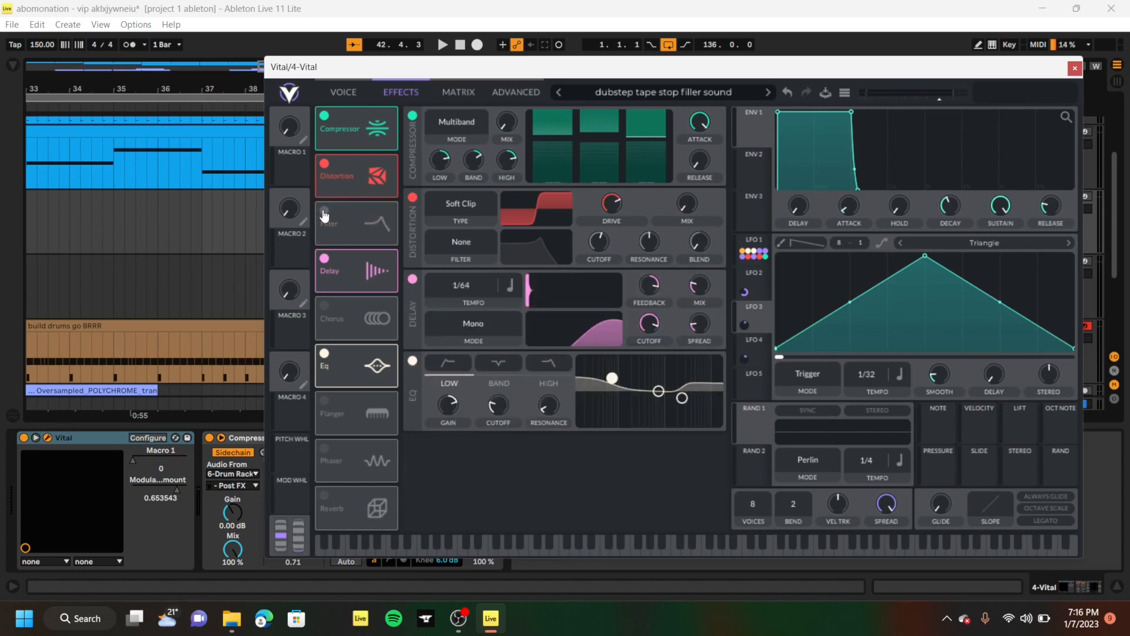
key(space)
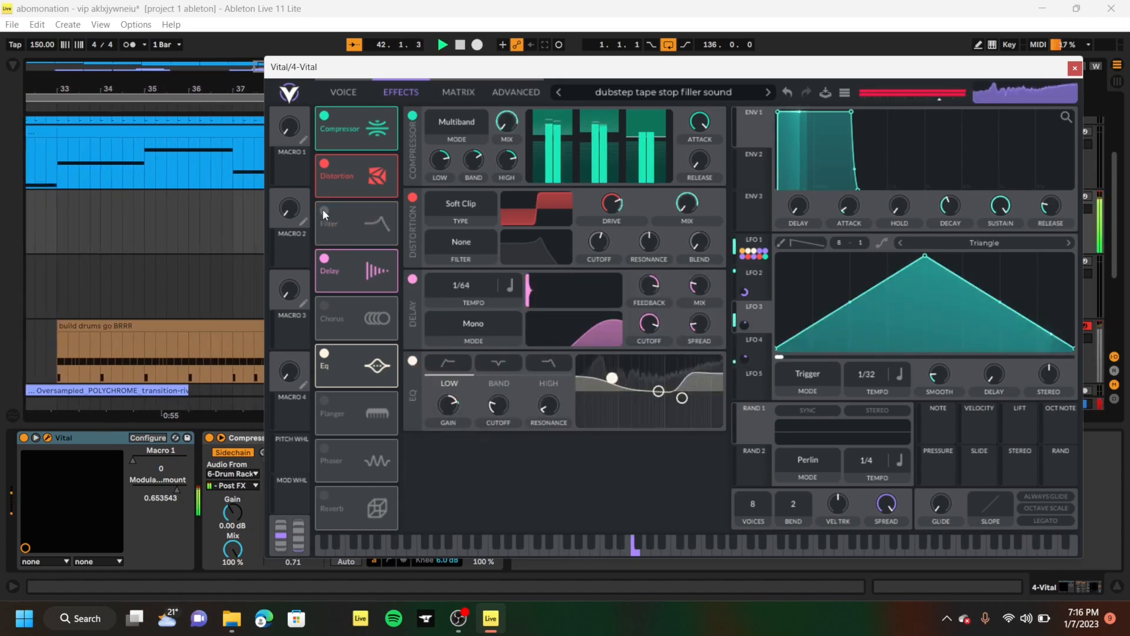
click(324, 211)
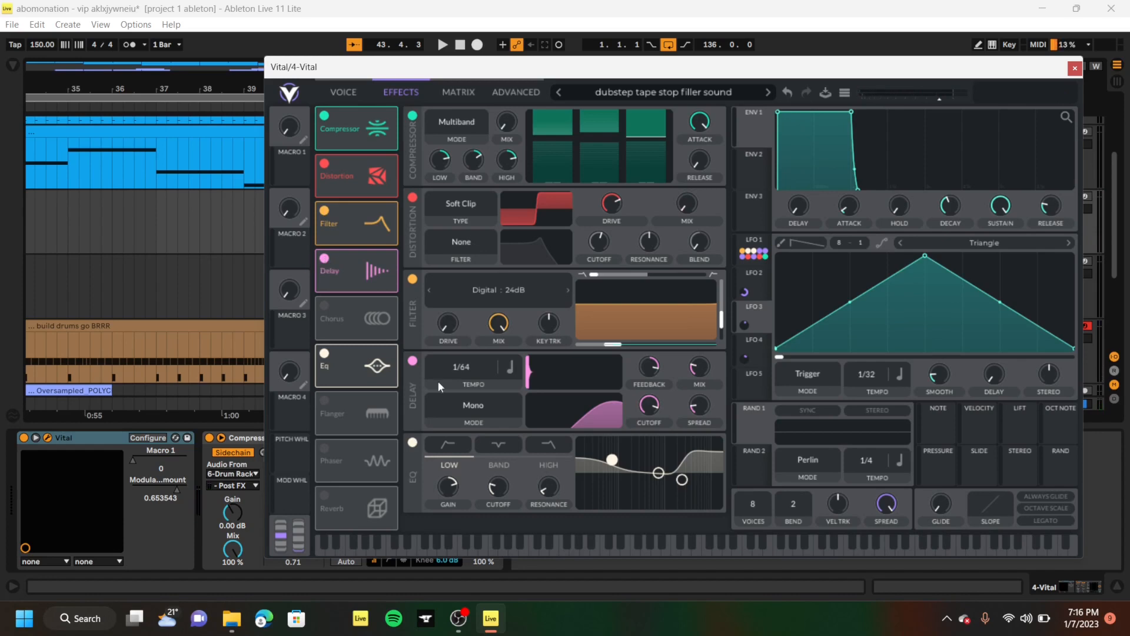
Bypass Vital's Delay effect, play the bass without it, switch the delay back on and close the plugin window
click(323, 259)
key(space)
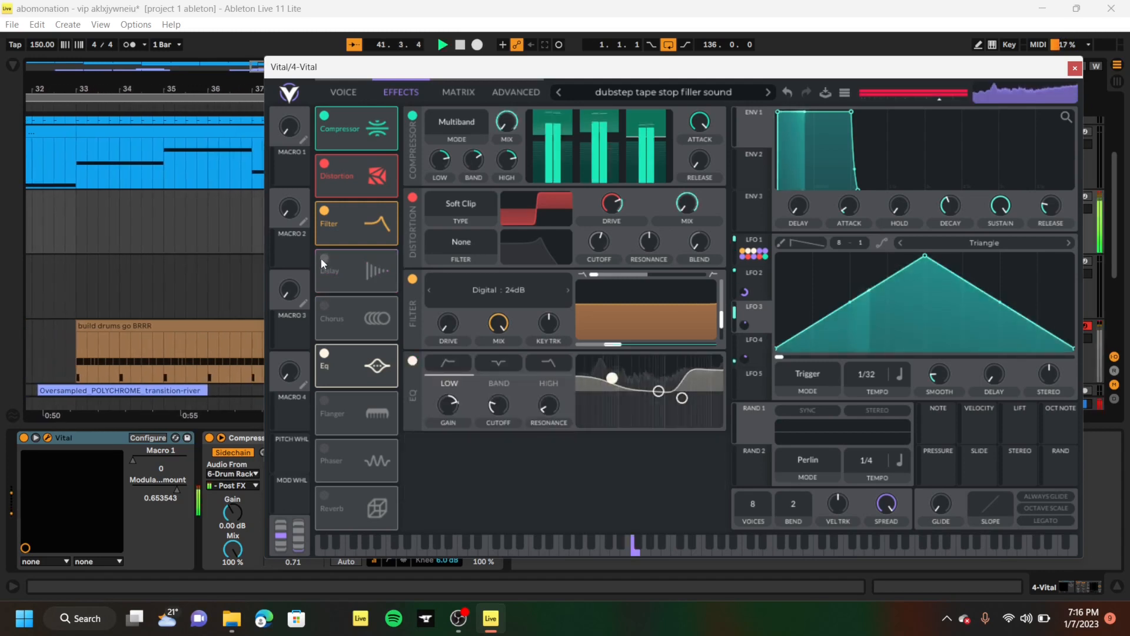
click(323, 259)
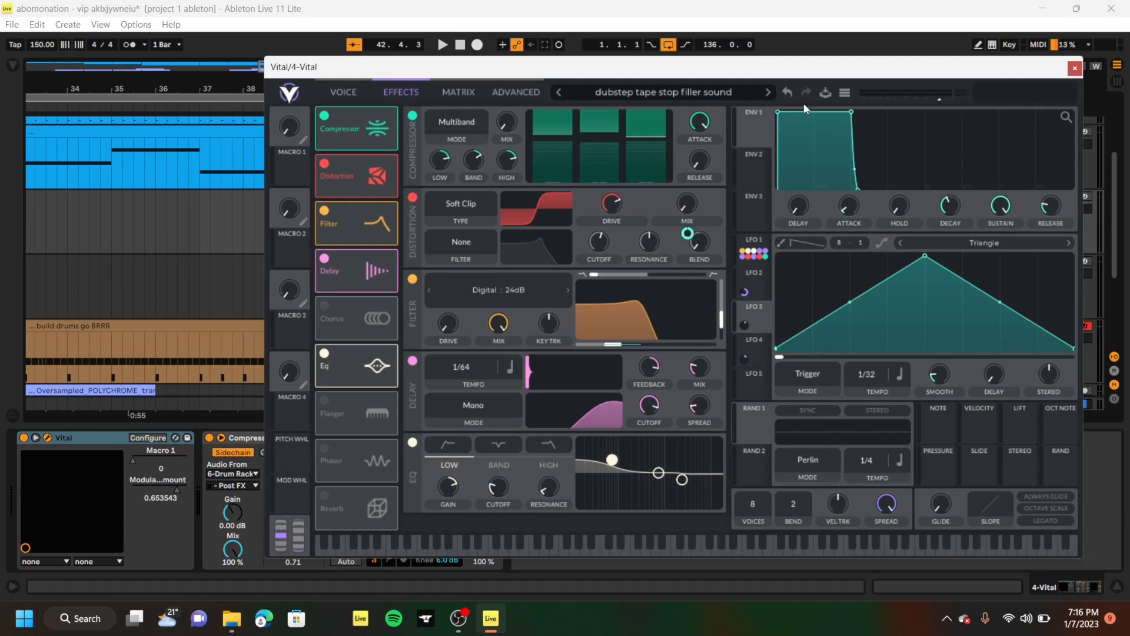
click(1074, 70)
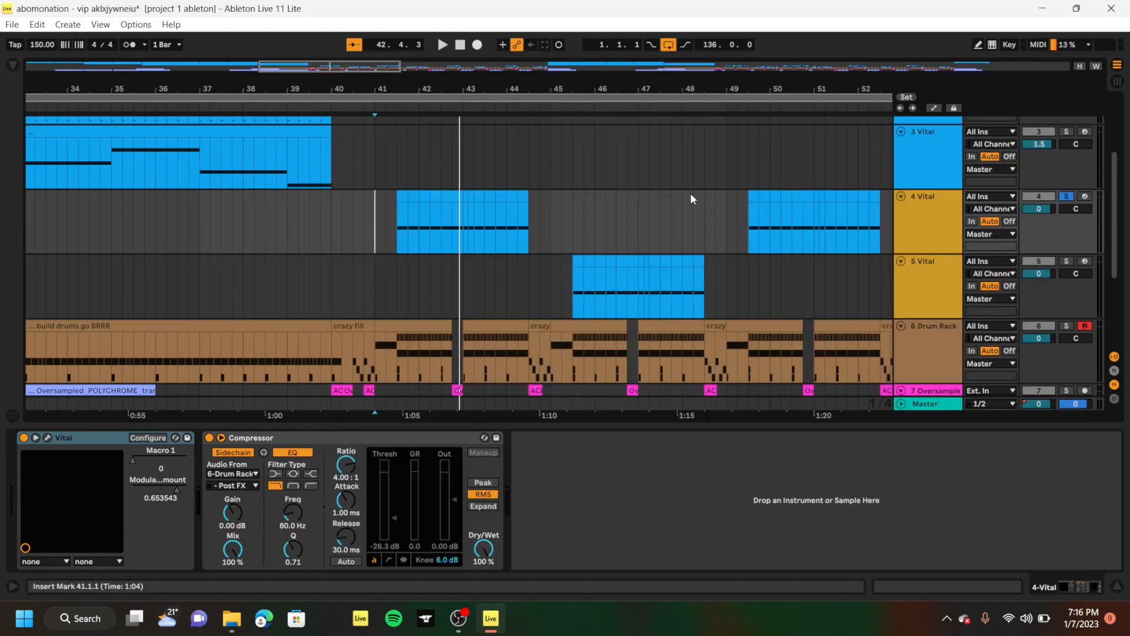
Solo track 5, play it from bar 45.3, and review its Vital patch's effects chain and oscillators before closing the plugin window
click(571, 307)
click(1066, 262)
click(48, 438)
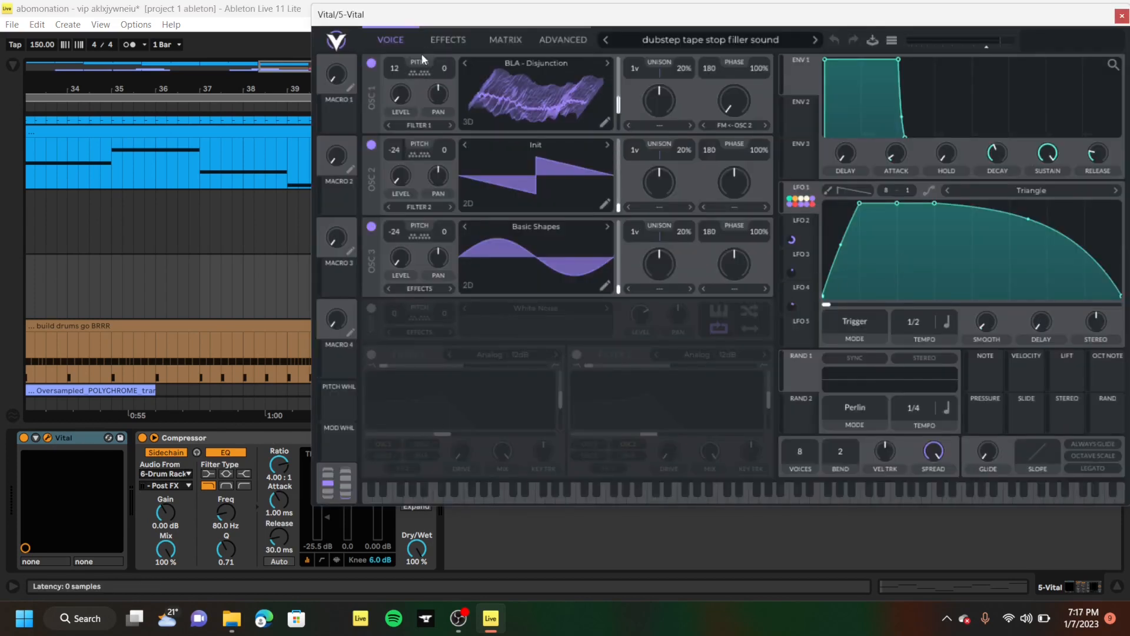
click(432, 40)
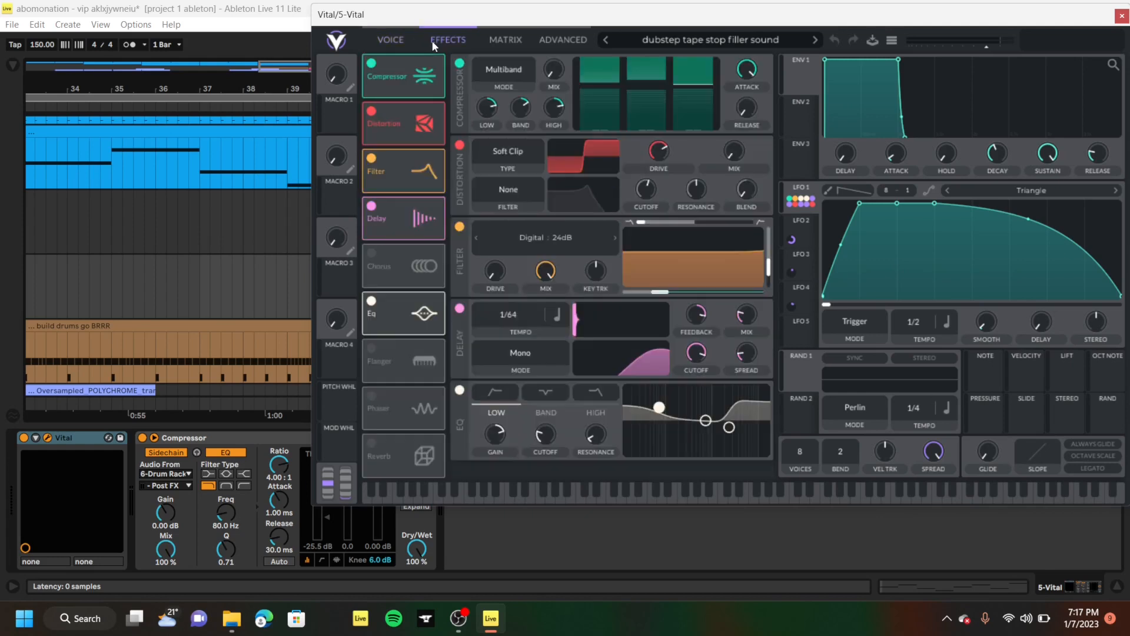
click(405, 40)
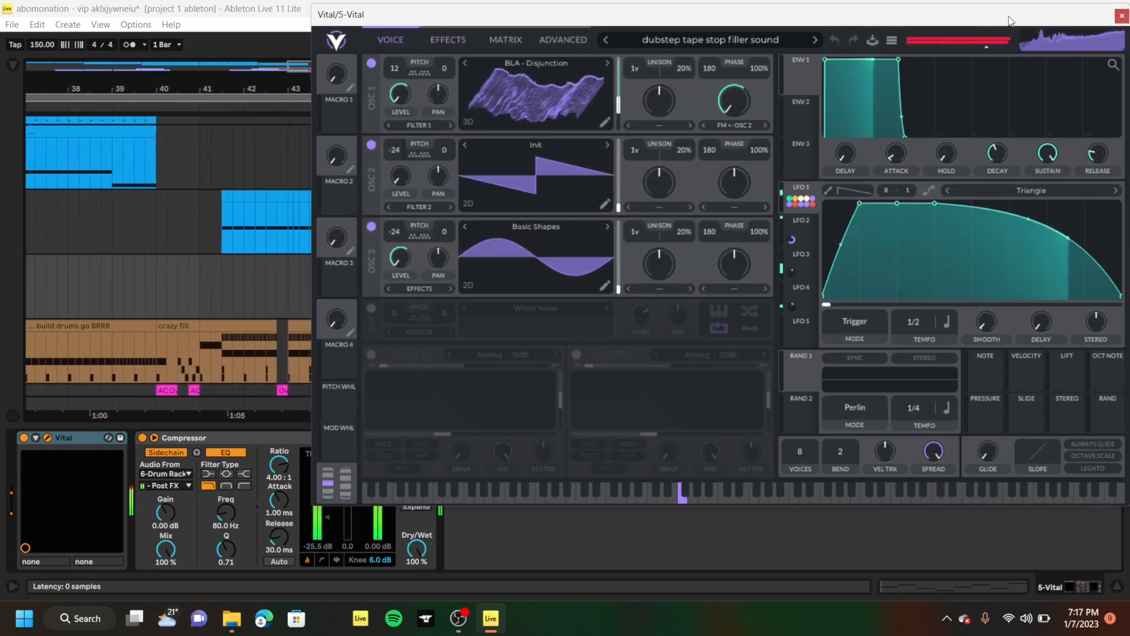
click(1121, 16)
key(space)
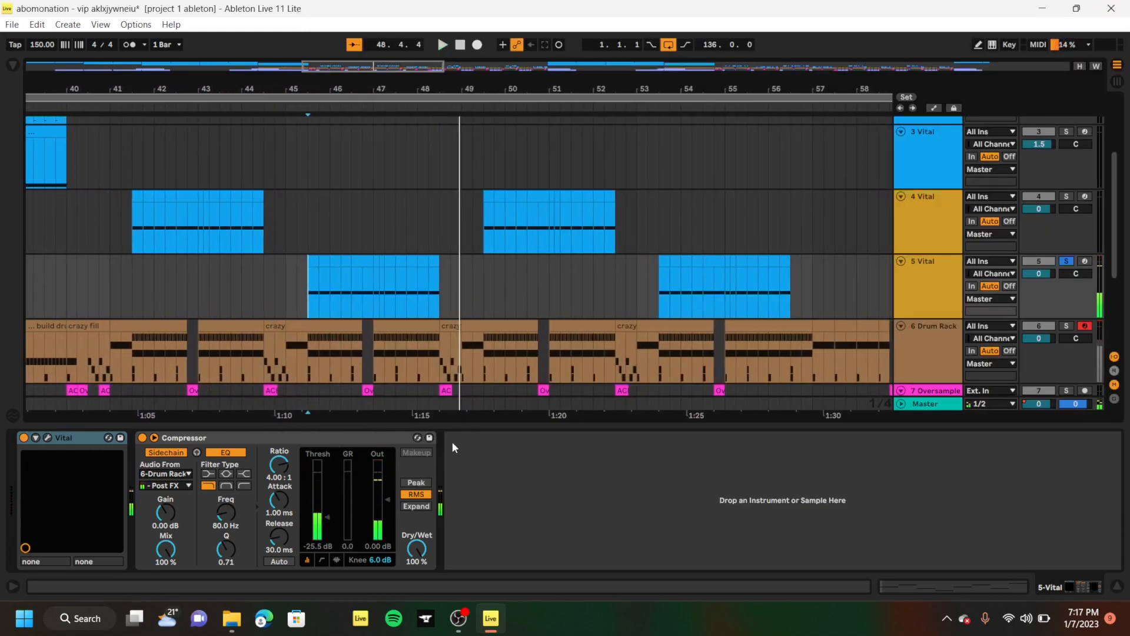
Hide the device view, solo track 8, and play and inspect its glitch sample from bar 41
drag(461, 424, 461, 507)
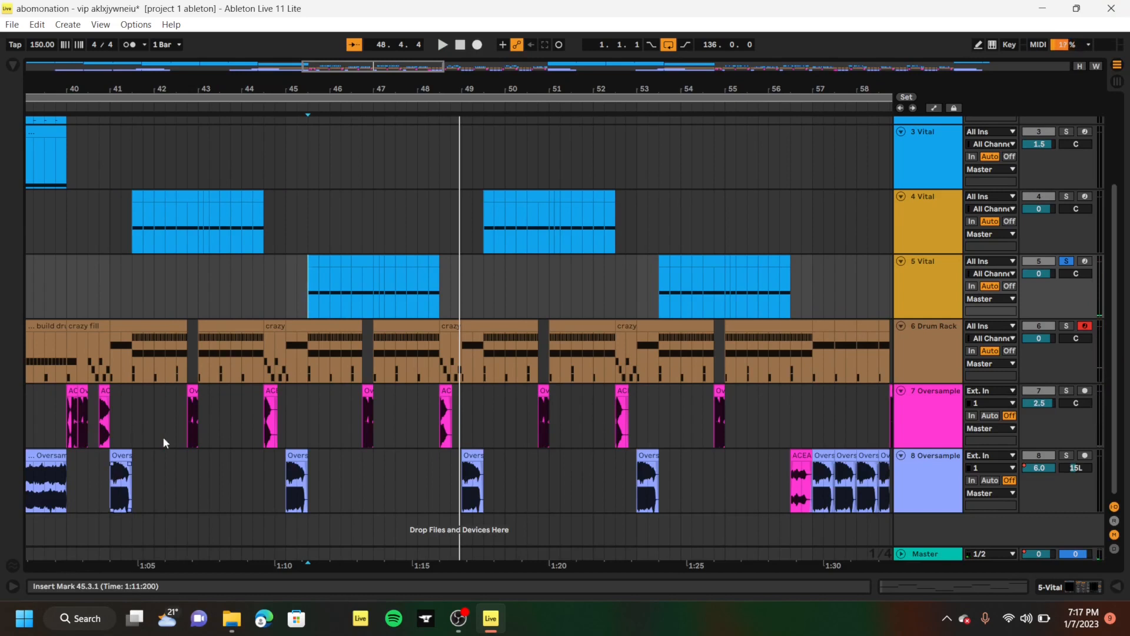
click(114, 394)
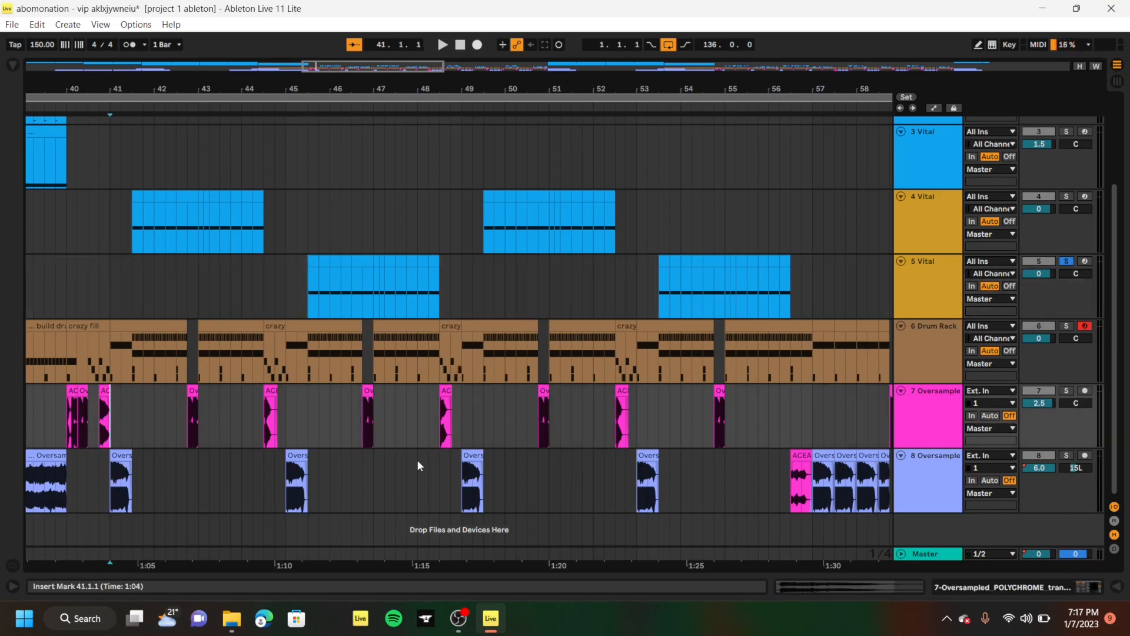
click(1066, 455)
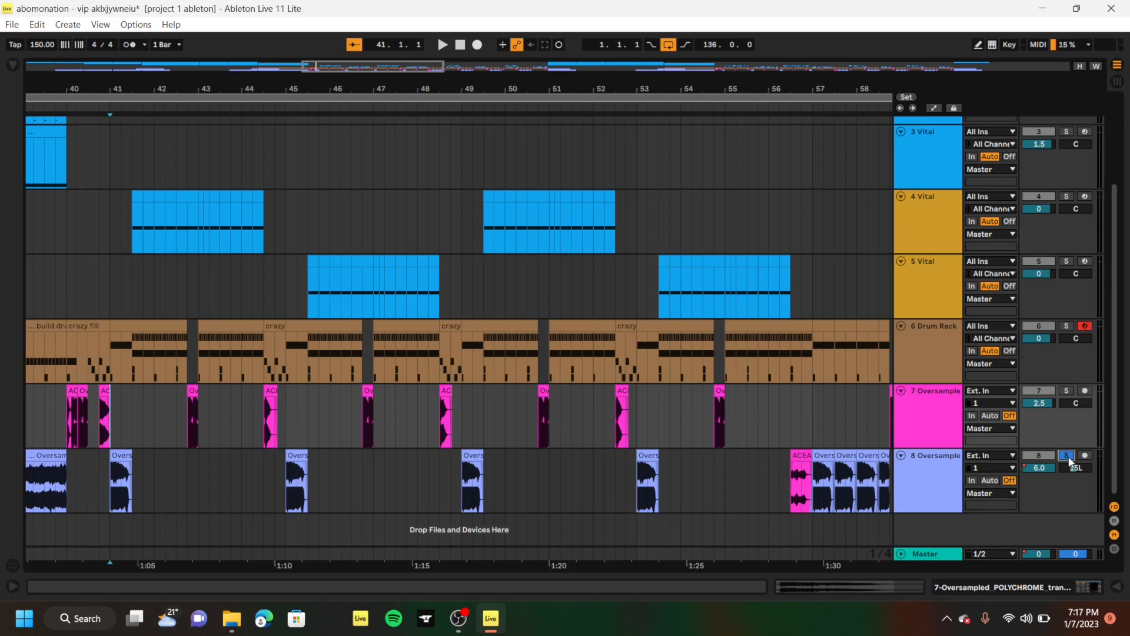
key(space)
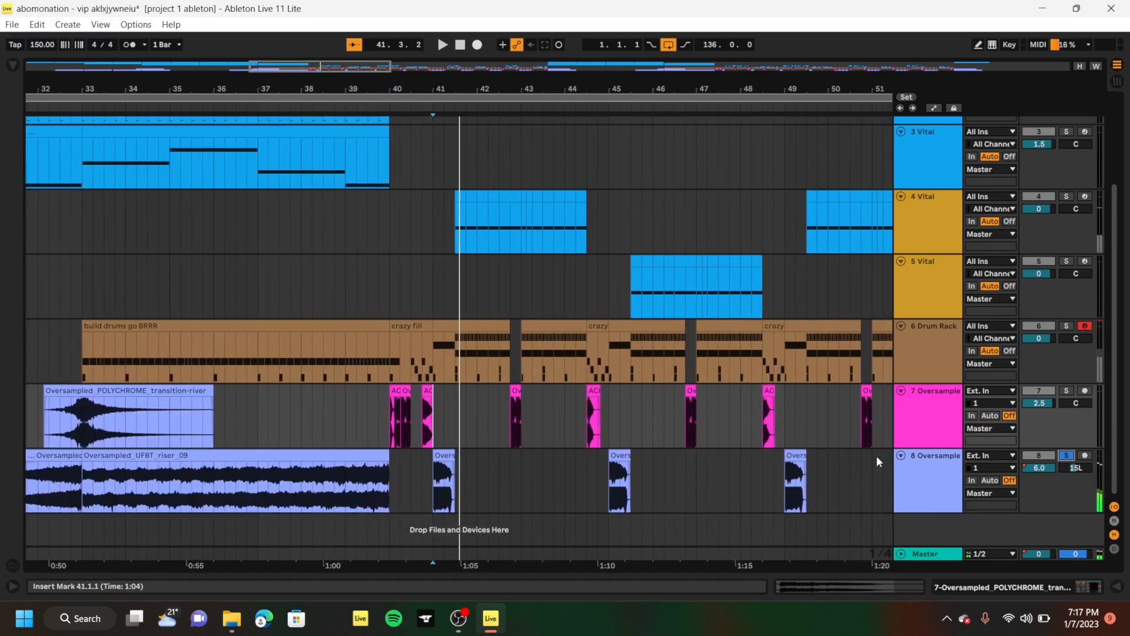
scroll(451, 486, up, 5)
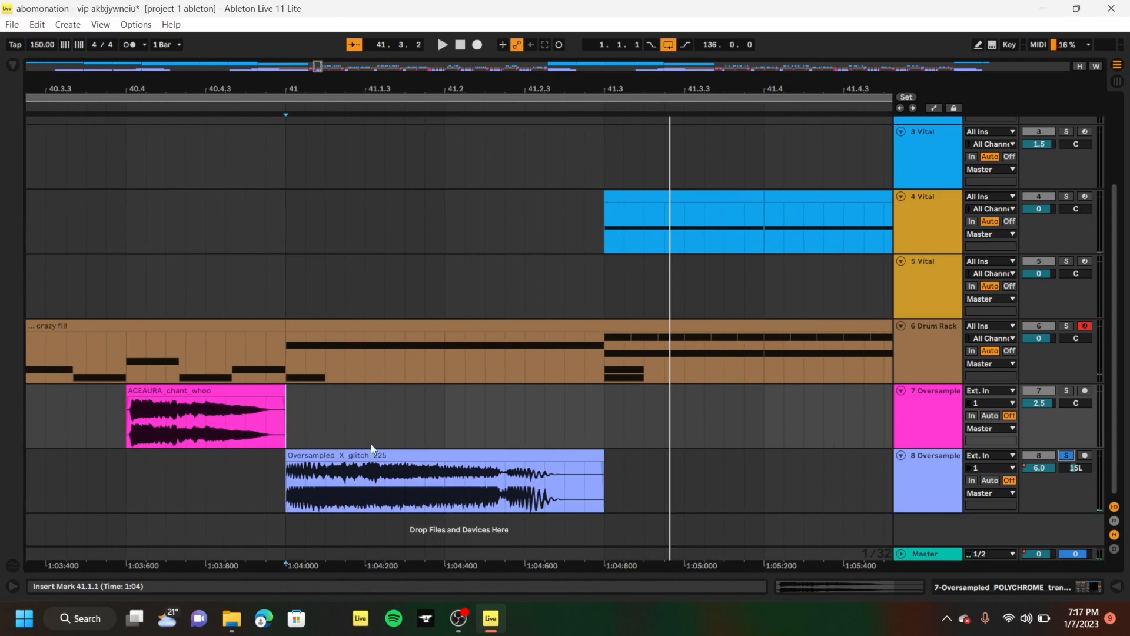
scroll(395, 427, down, 4)
Solo the Drum Rack track and play the drop's drum pattern from bar 41
click(435, 368)
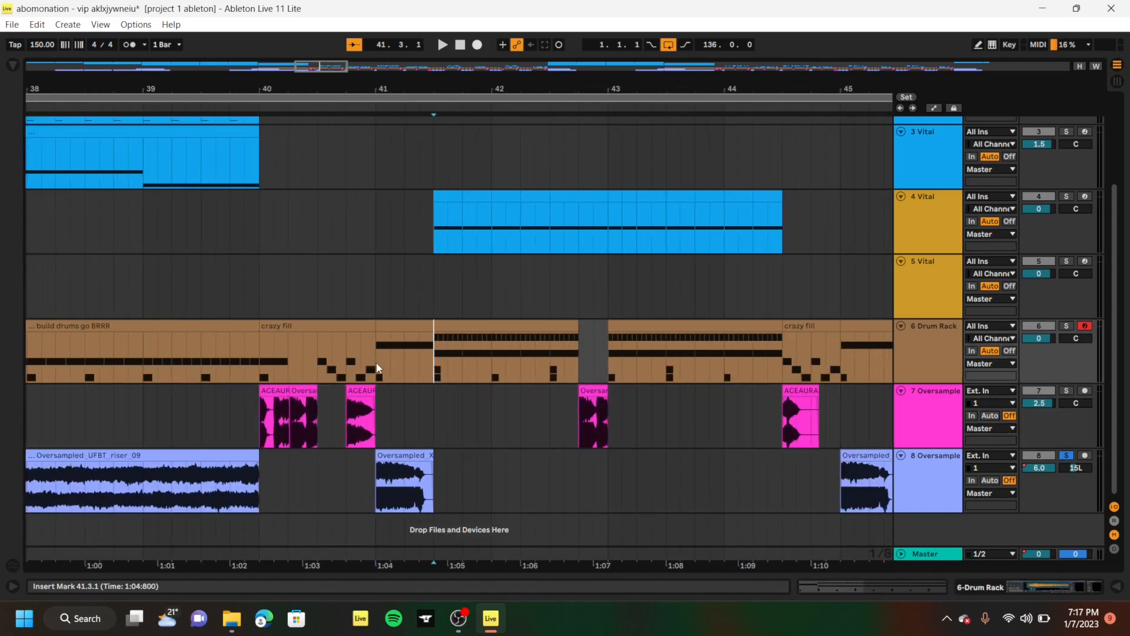
click(1069, 326)
key(space)
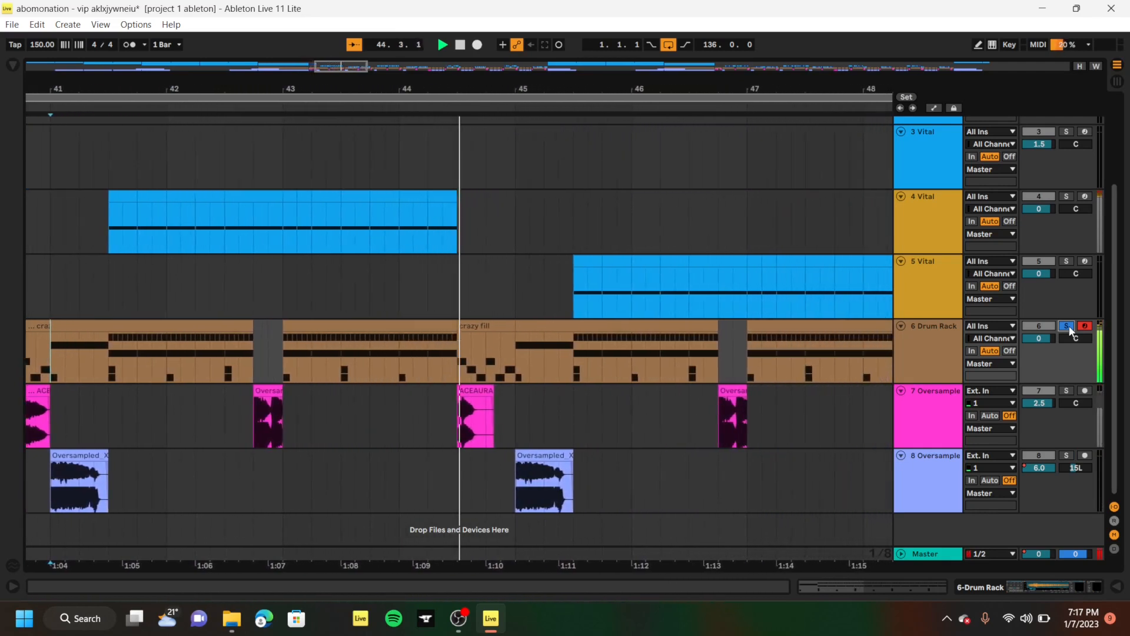
key(space)
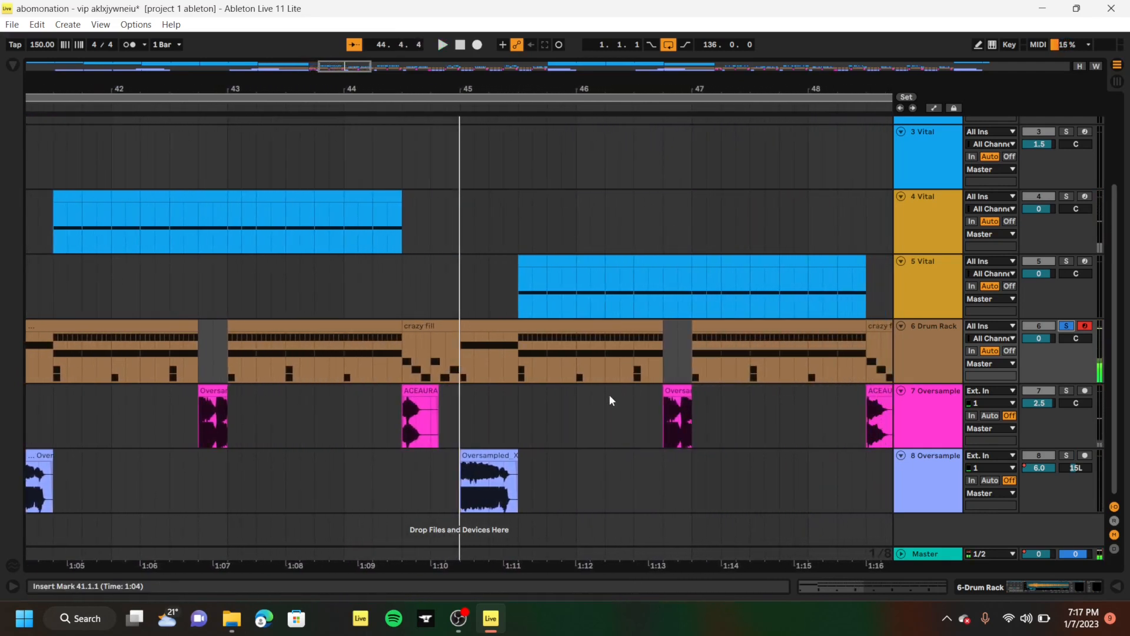
Solo track 7 and play its sample clips at bars 42.4 and 44.3
click(198, 422)
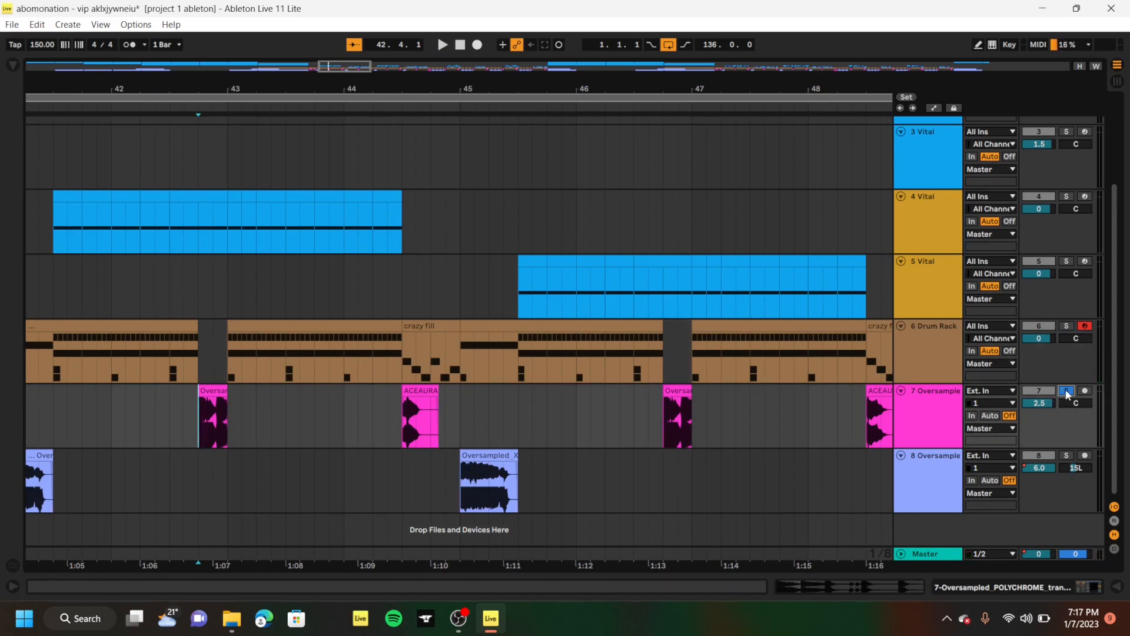
key(space)
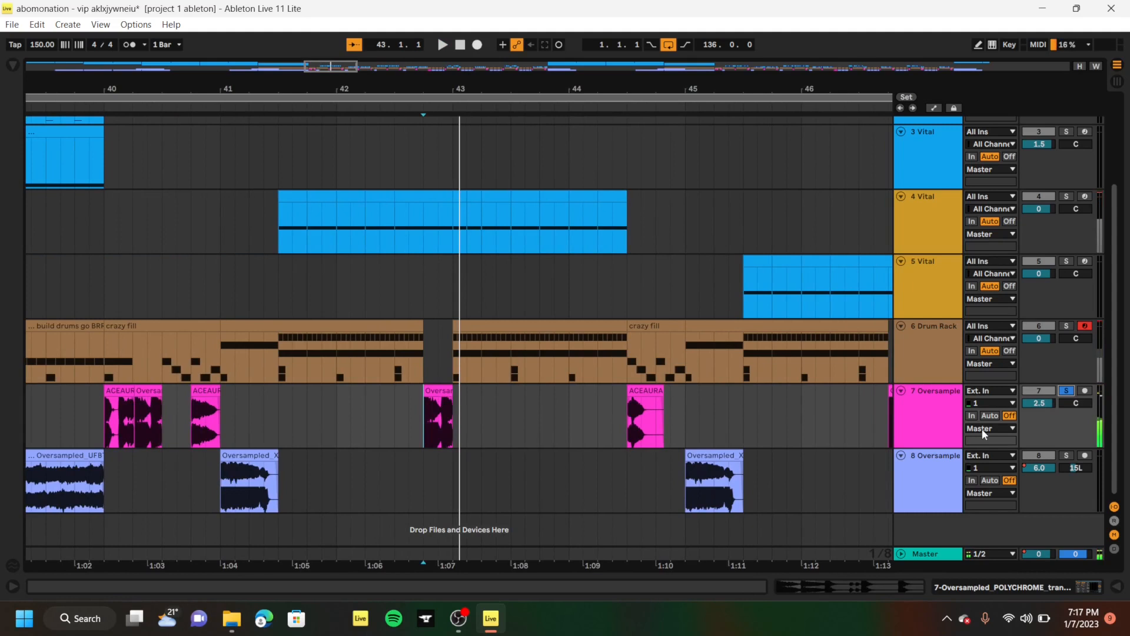
click(628, 425)
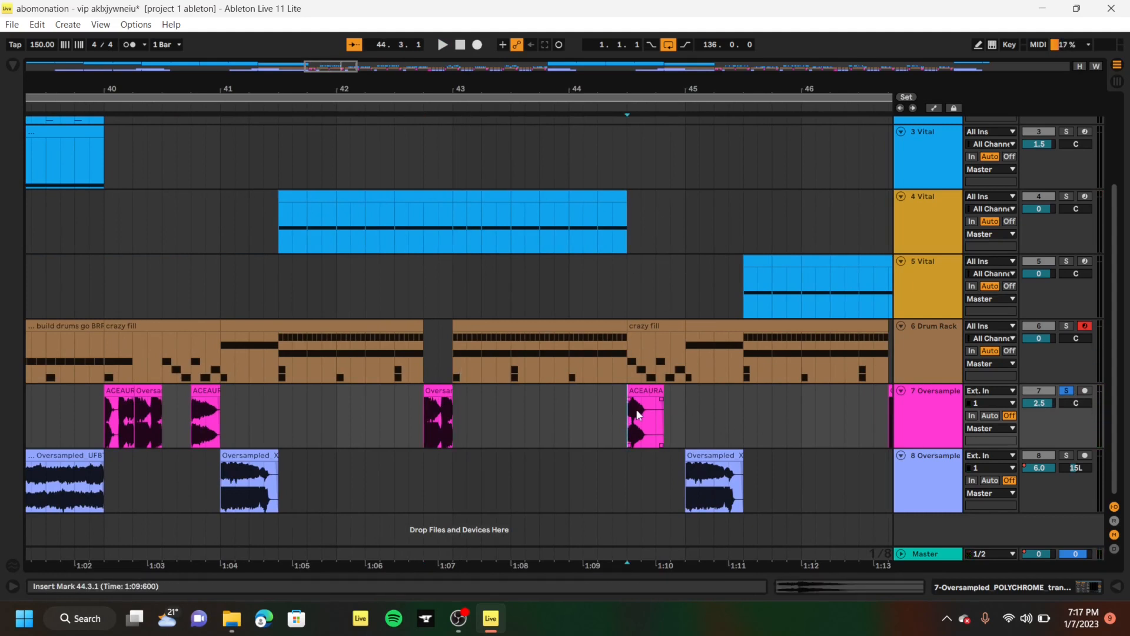
key(space)
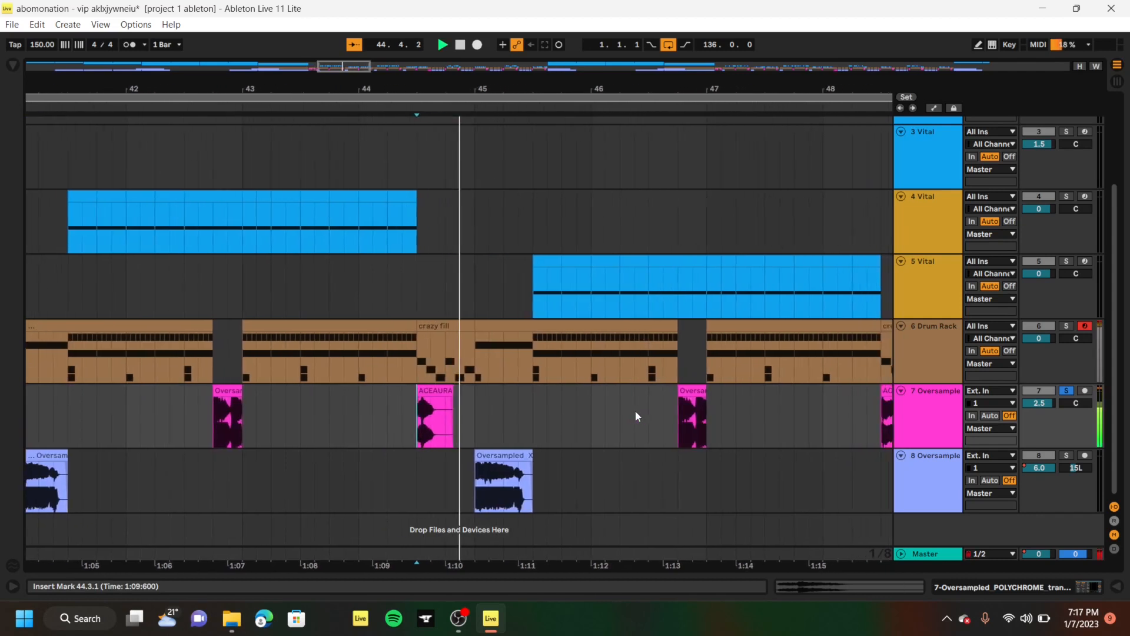
Take track 7 out of solo and play the full mix from bar 56
scroll(634, 411, down, 10)
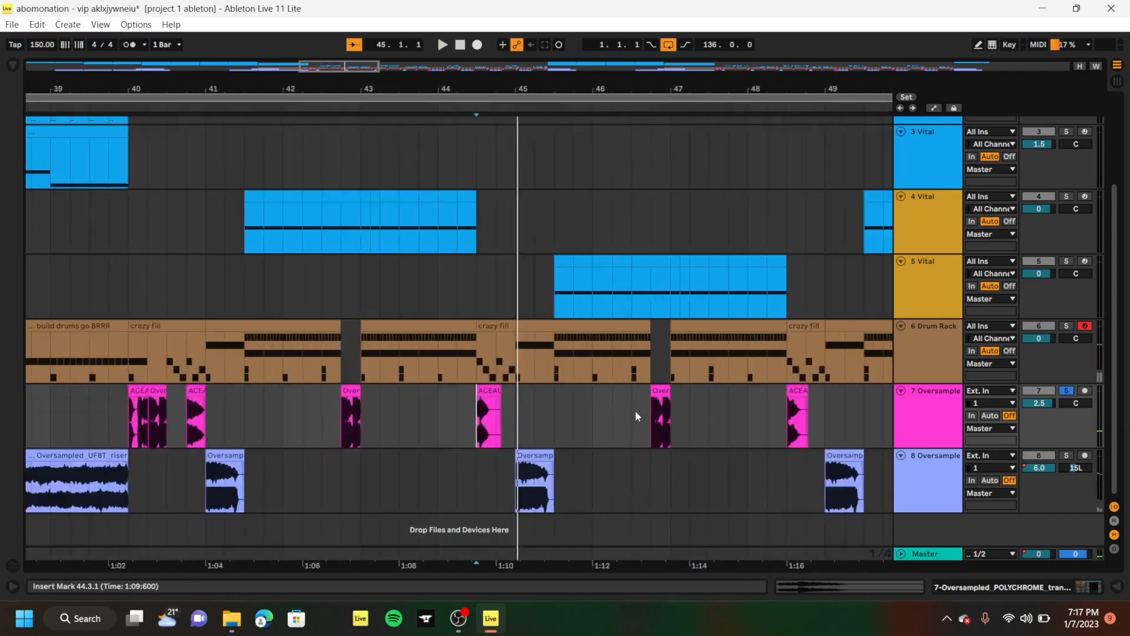
scroll(672, 262, left, 2)
scroll(673, 261, right, 10)
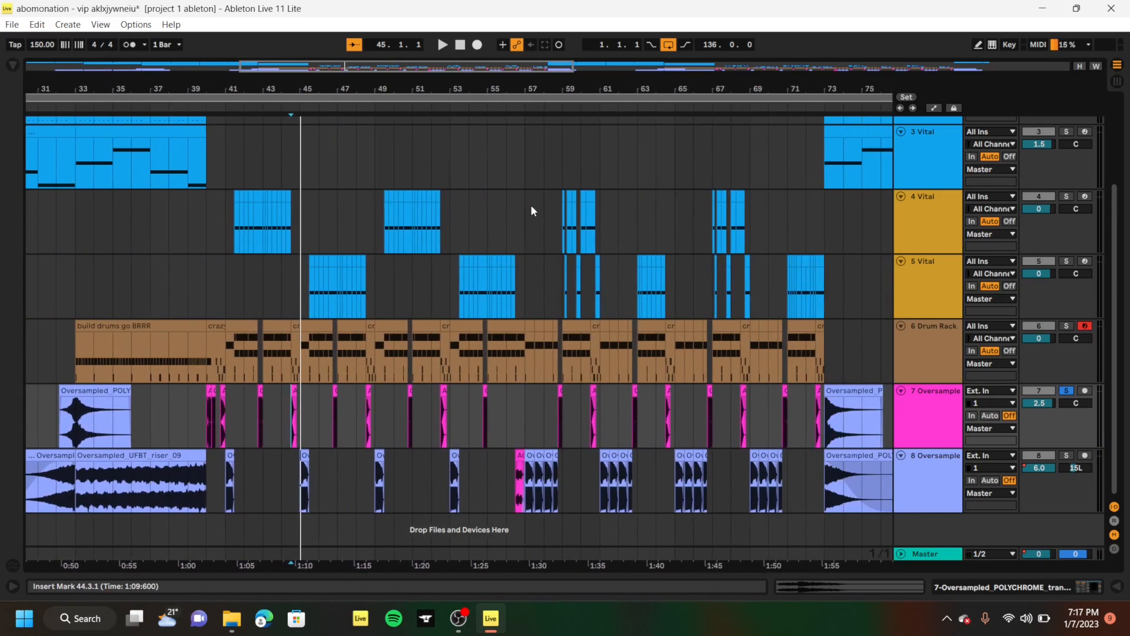
key(space)
click(524, 206)
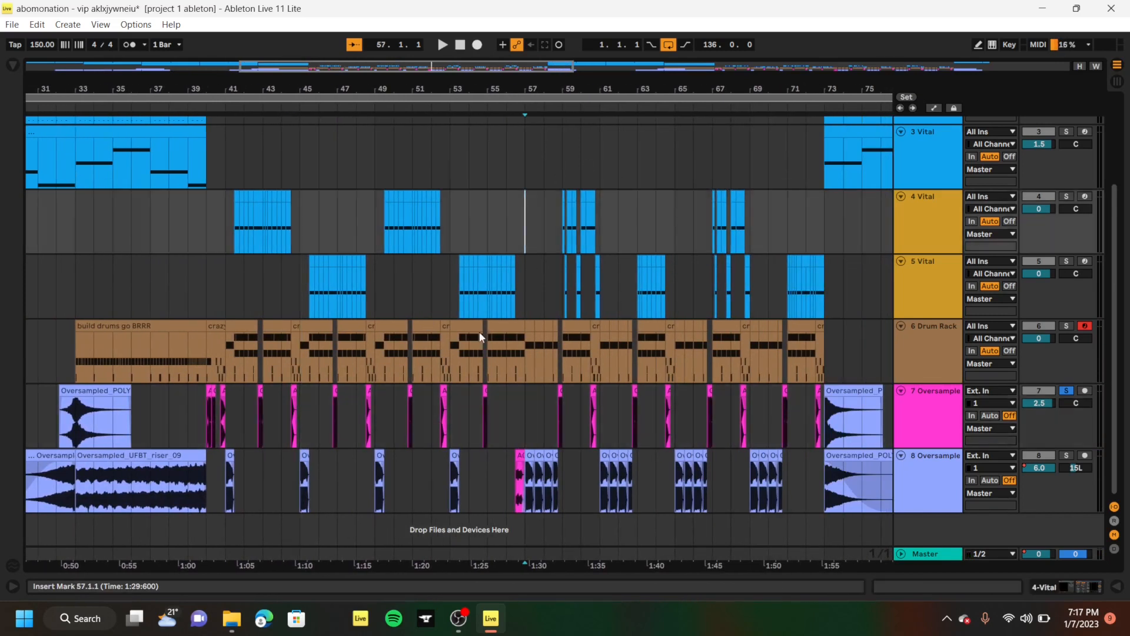
click(514, 229)
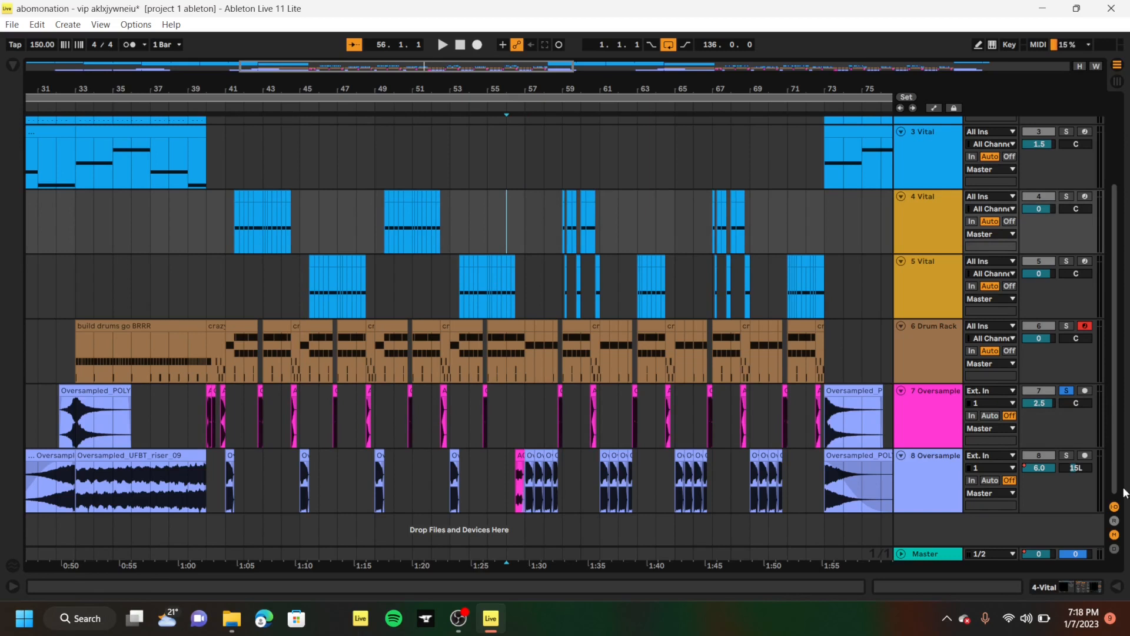
click(1064, 391)
key(space)
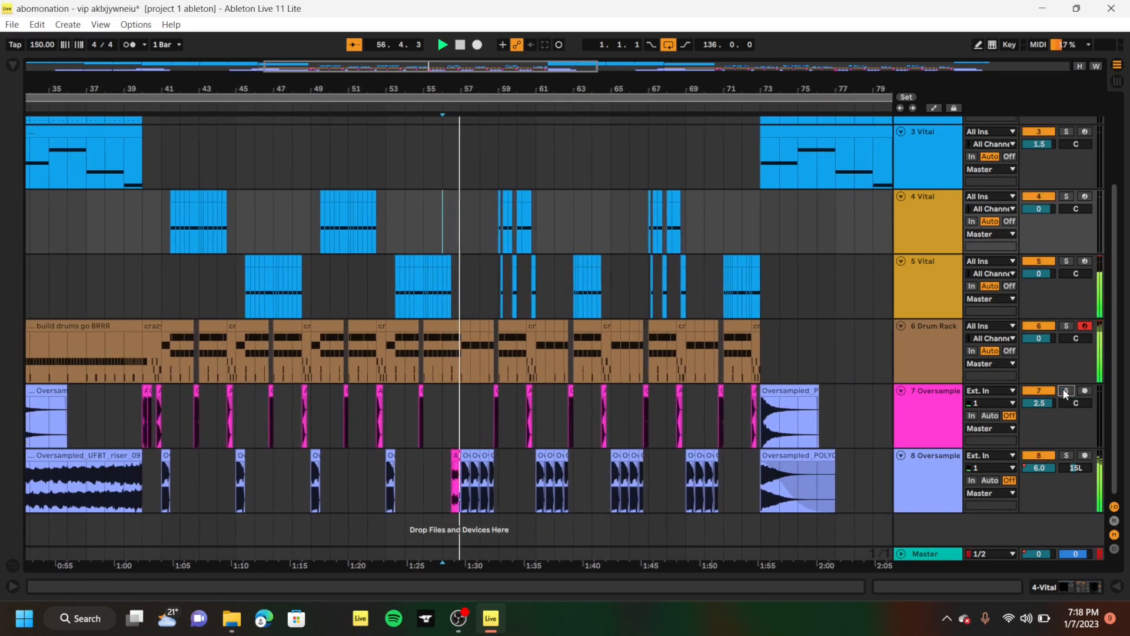
Mark the span 49.1 to 49.3 across tracks 6 to 8, and play the drop's second half from bar 57
click(452, 299)
drag(308, 366, 318, 469)
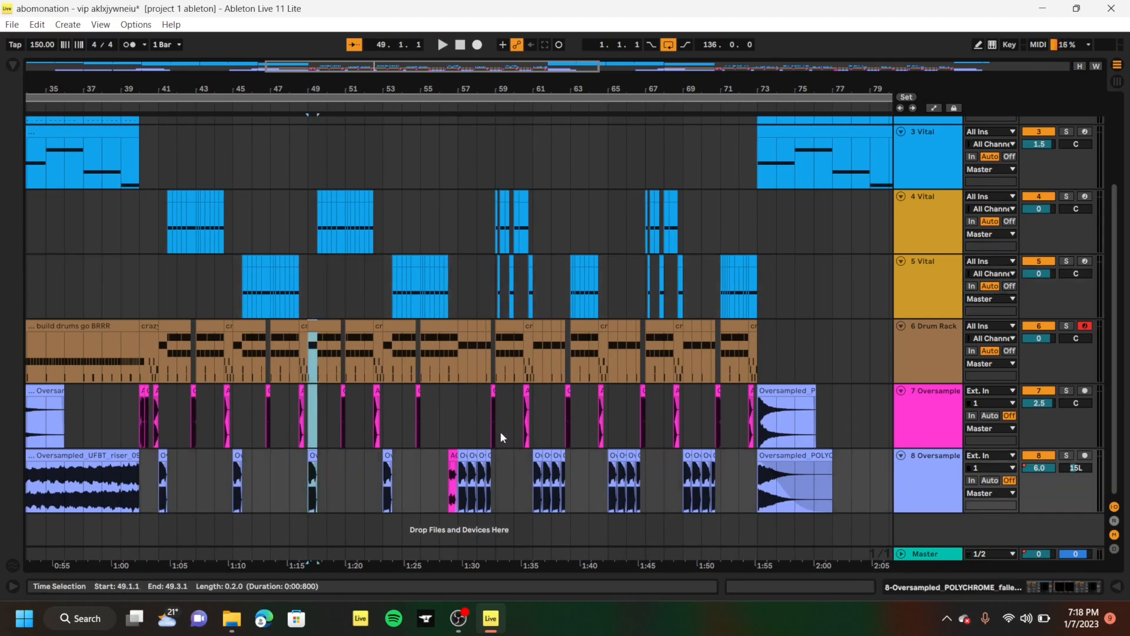
click(457, 426)
key(plus)
key(plus)
key(plus)
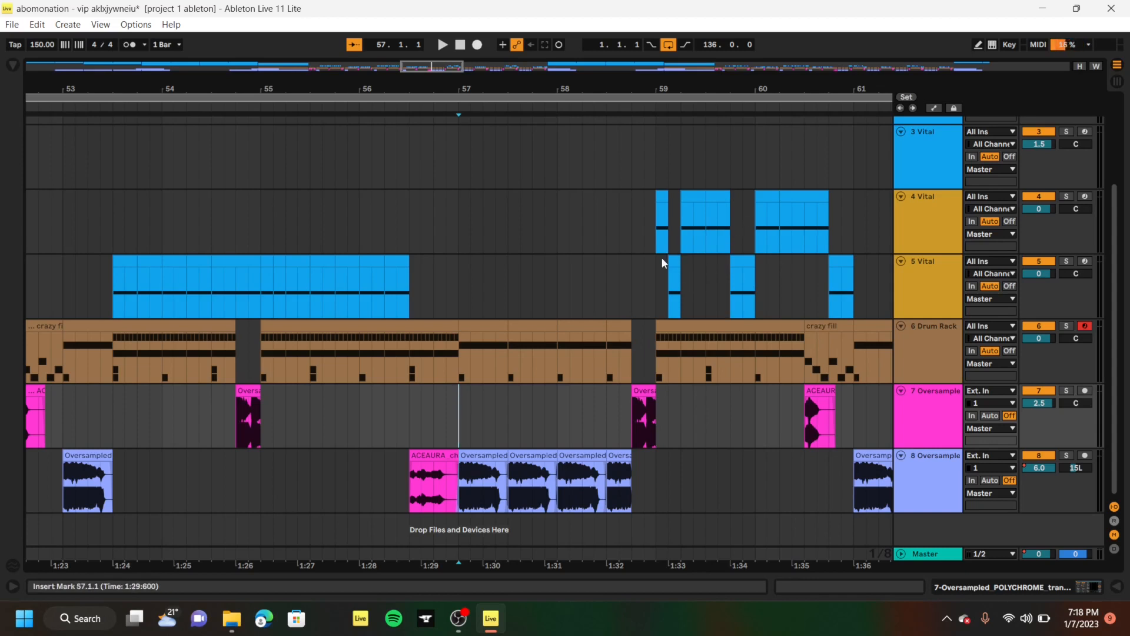
key(space)
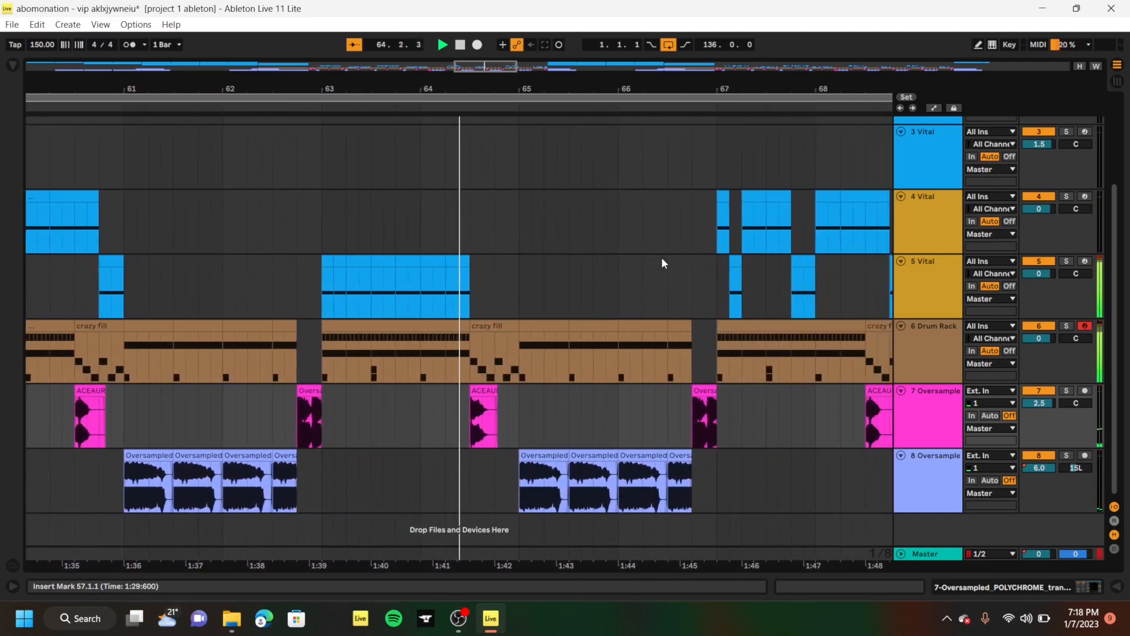
Examine how the bass, drum and sample clips alternate through the first drop, and compare them with the whole arrangement
scroll(662, 263, down, 4)
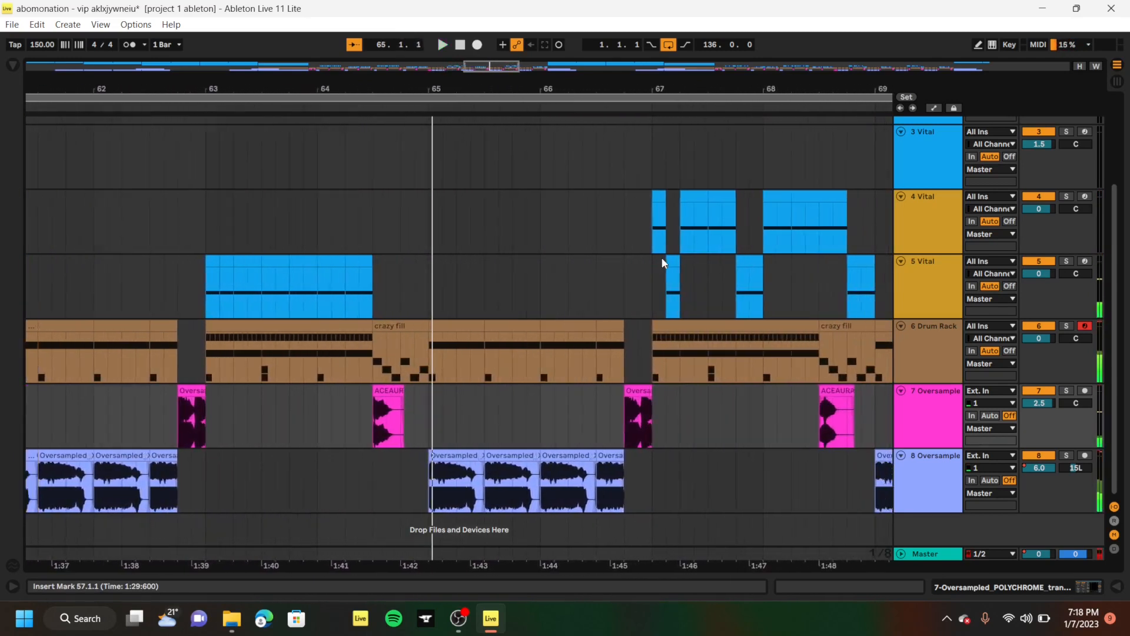
scroll(663, 263, left, 10)
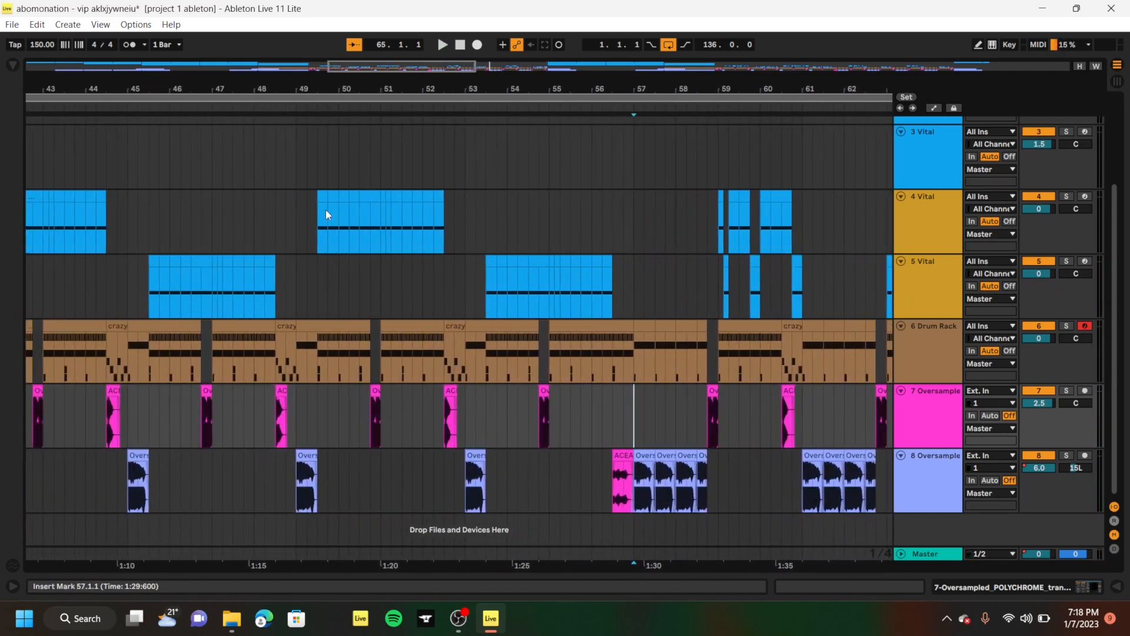
scroll(573, 218, right, 4)
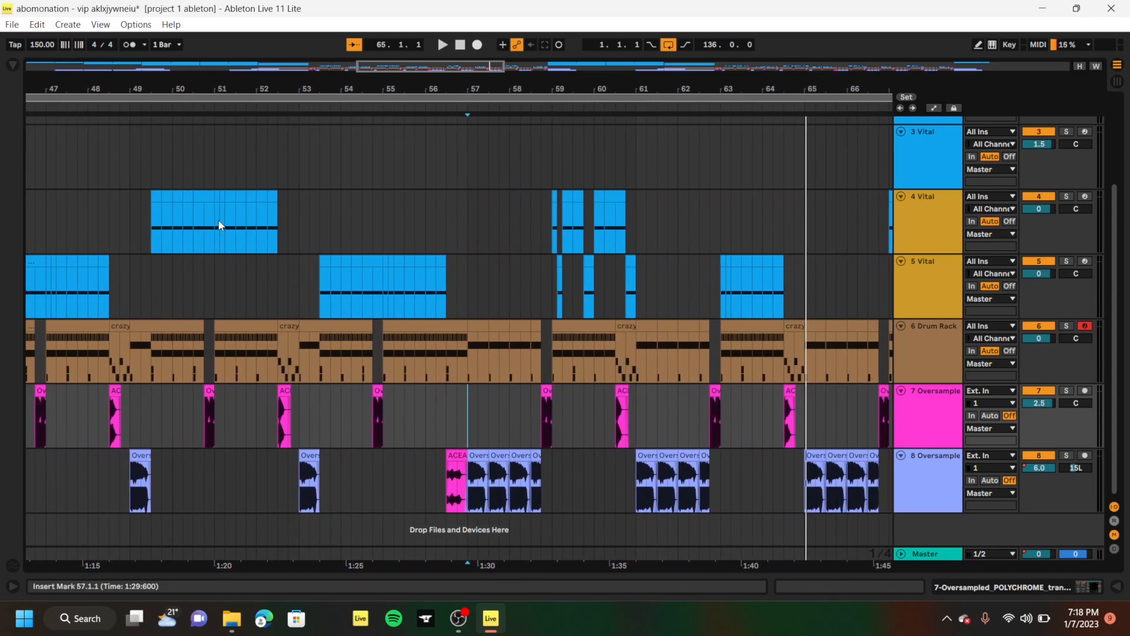
scroll(585, 274, left, 1)
scroll(585, 274, right, 3)
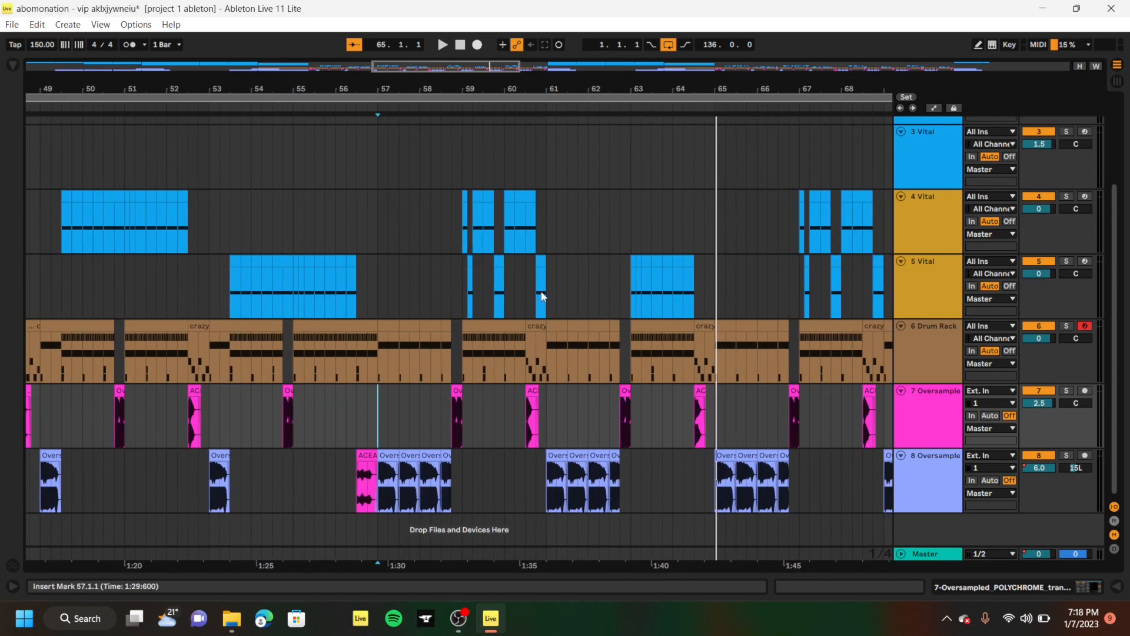
scroll(570, 272, right, 6)
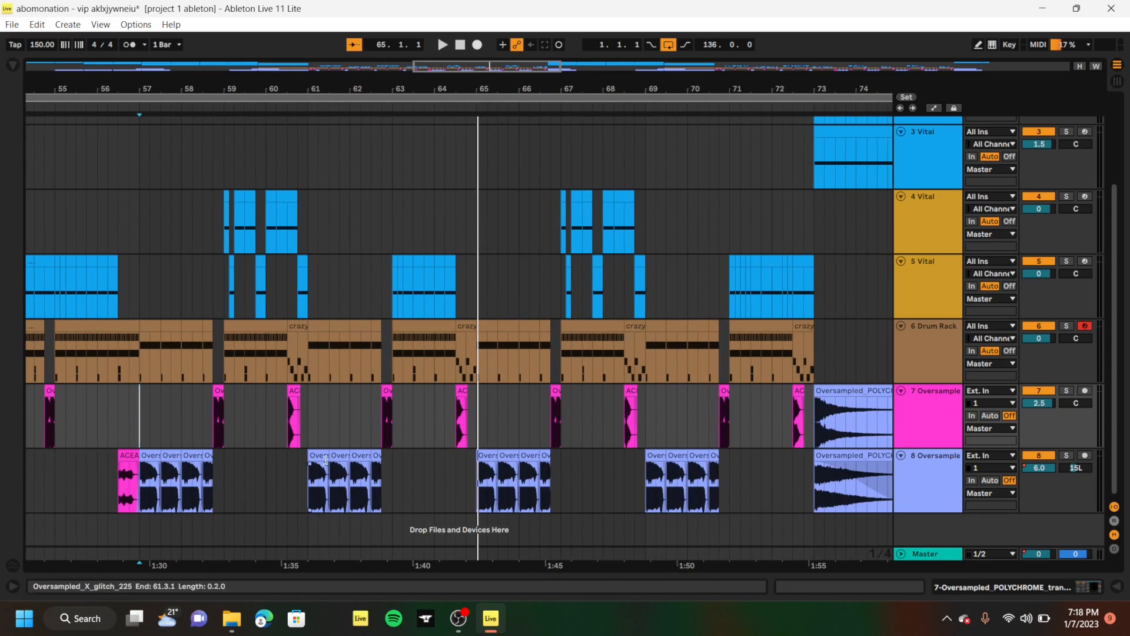
scroll(326, 459, right, 5)
scroll(326, 459, left, 6)
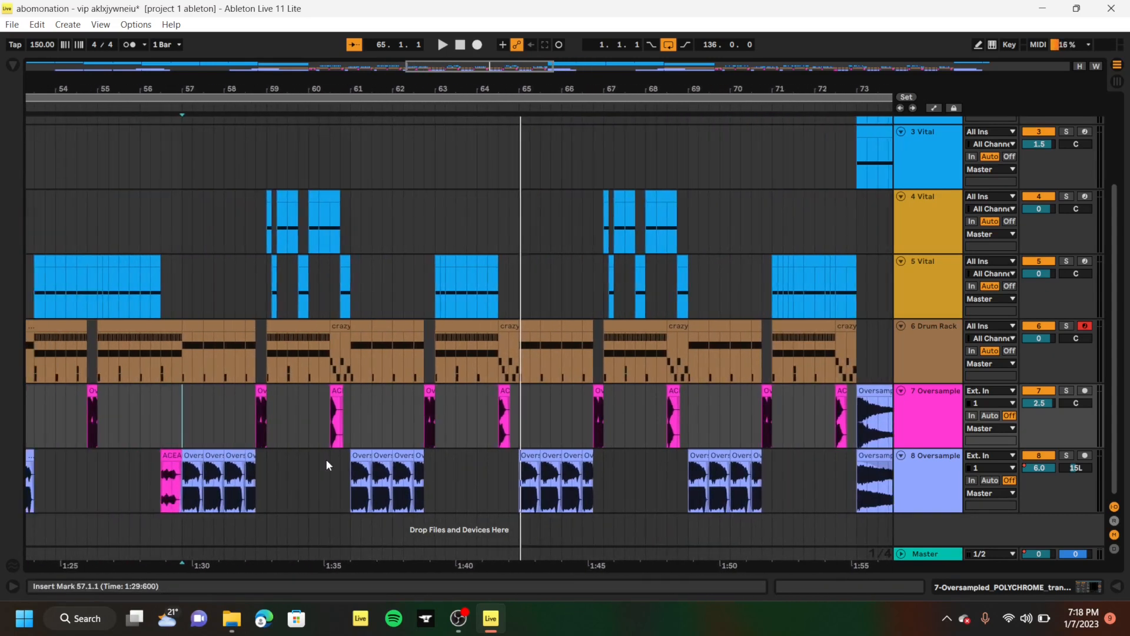
scroll(326, 459, down, 8)
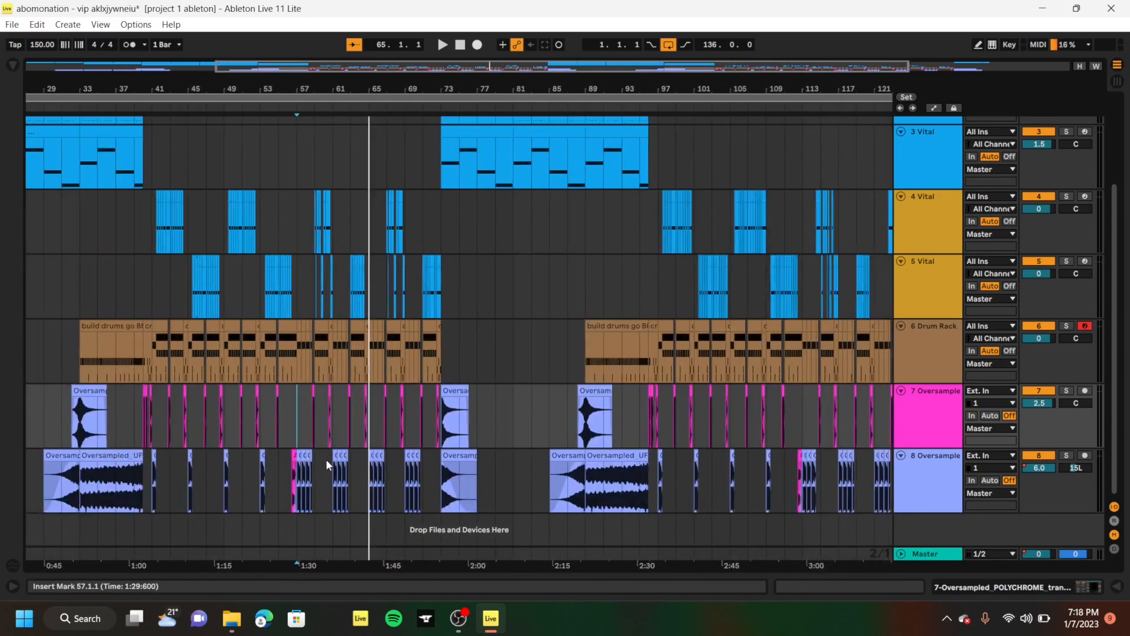
scroll(326, 459, down, 2)
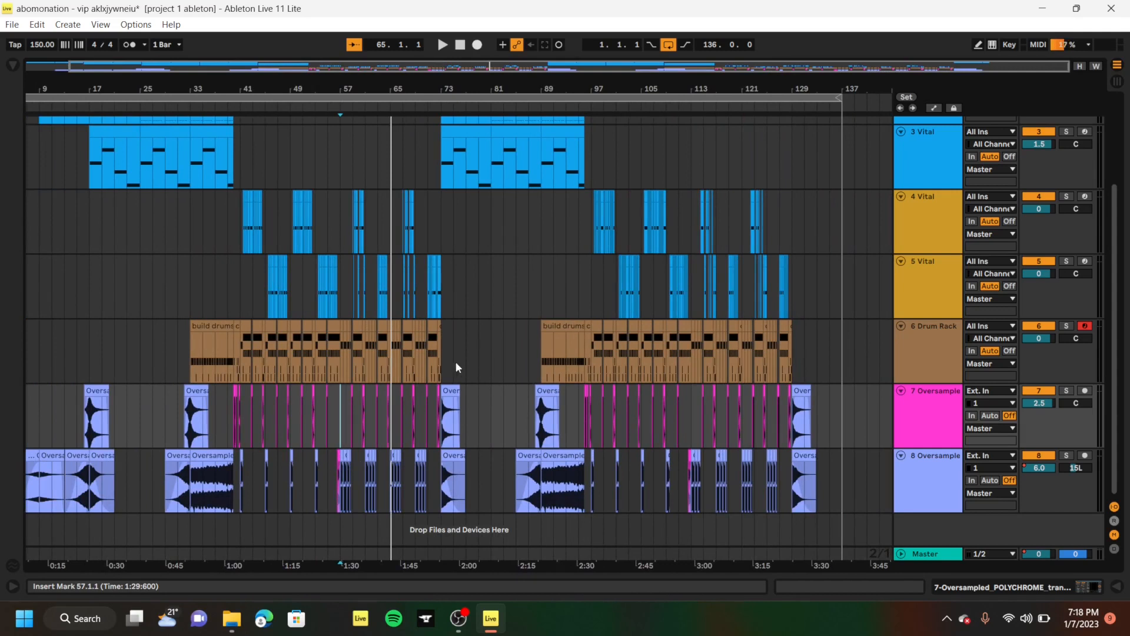
Play the end of the first drop from bar 72.3 through into the second melodic section
click(429, 201)
scroll(428, 203, up, 2)
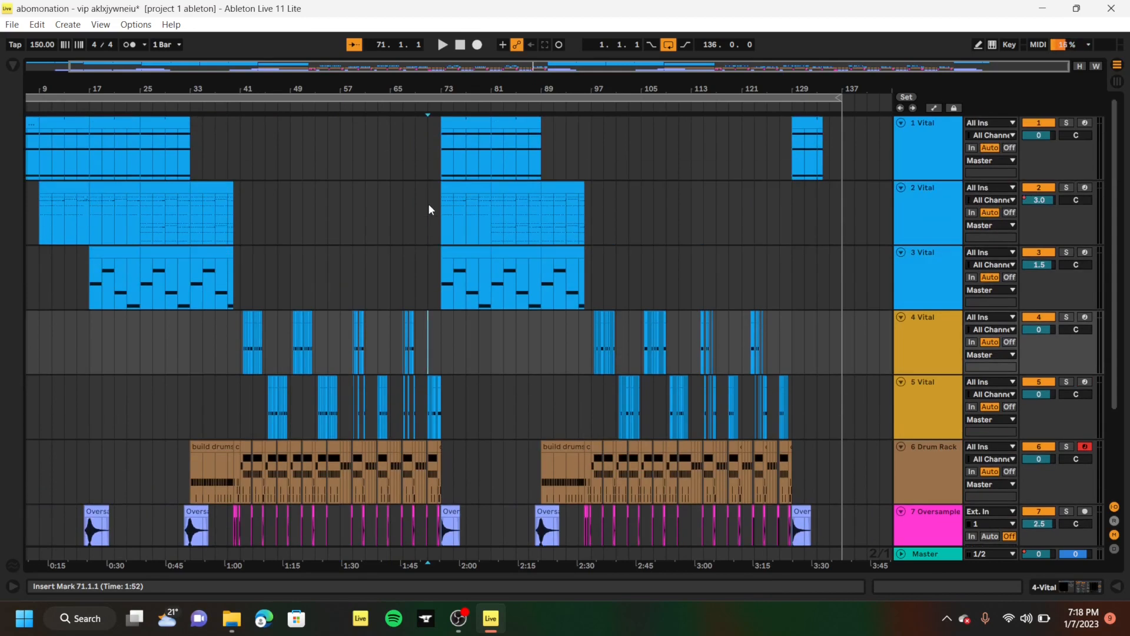
scroll(433, 338, down, 3)
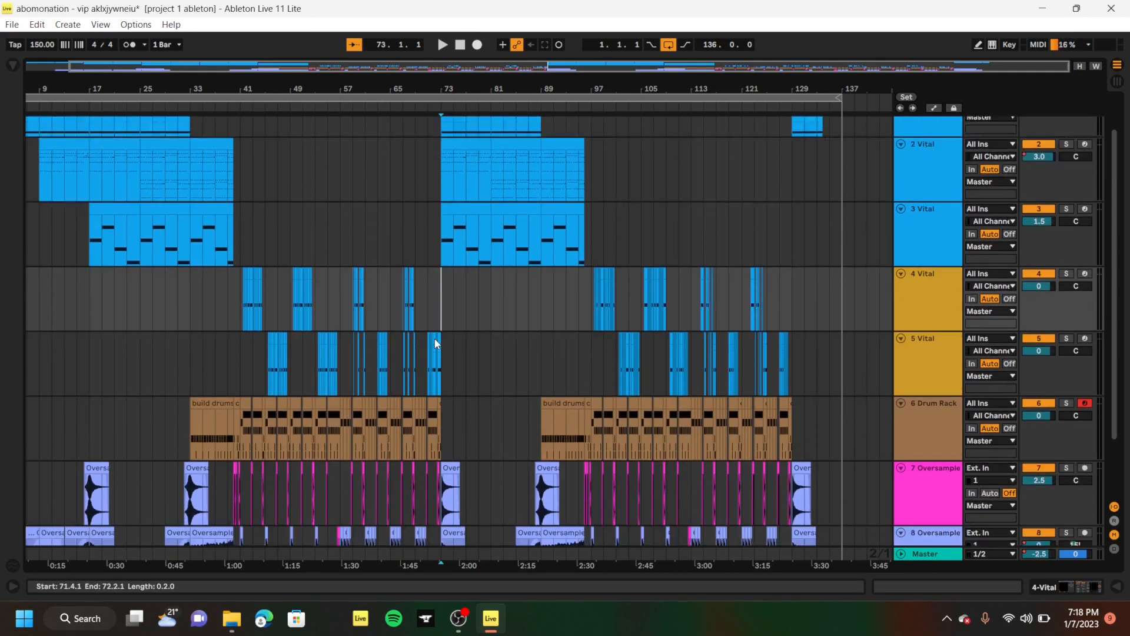
ctrl+scroll(434, 338, up, 6)
ctrl+scroll(435, 337, up, 4)
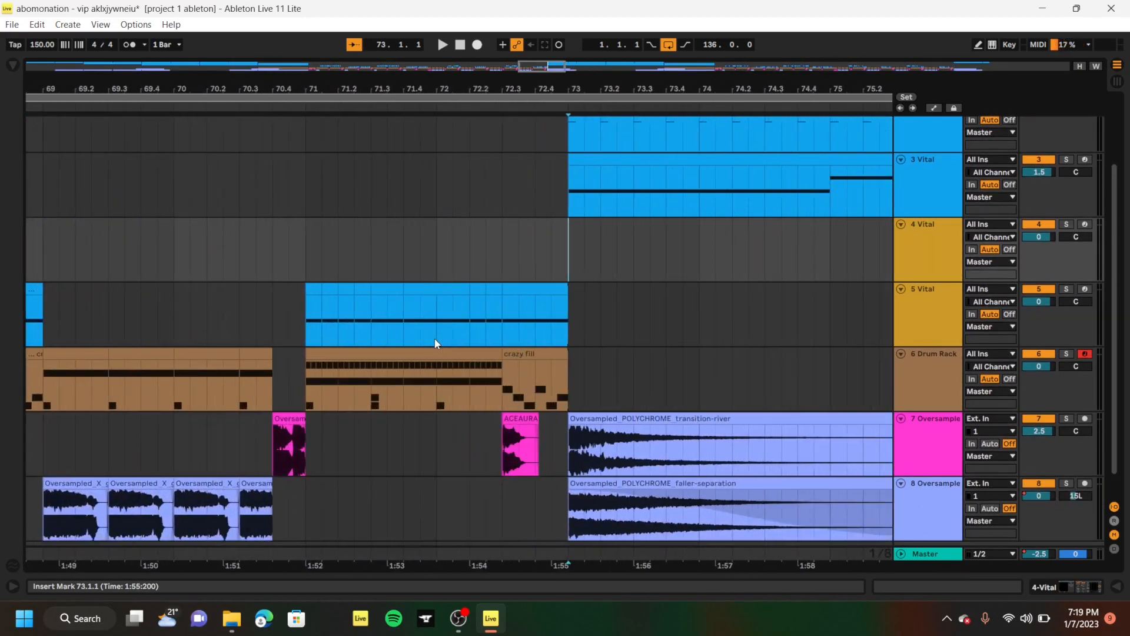
scroll(434, 338, down, 1)
click(504, 223)
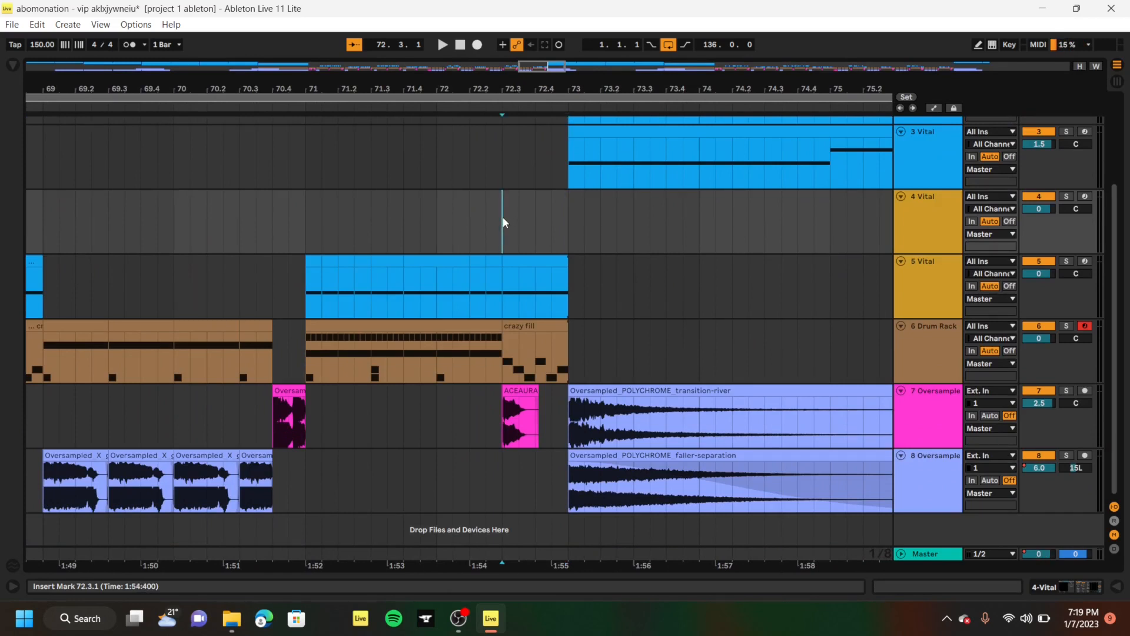
ctrl+scroll(503, 222, down, 8)
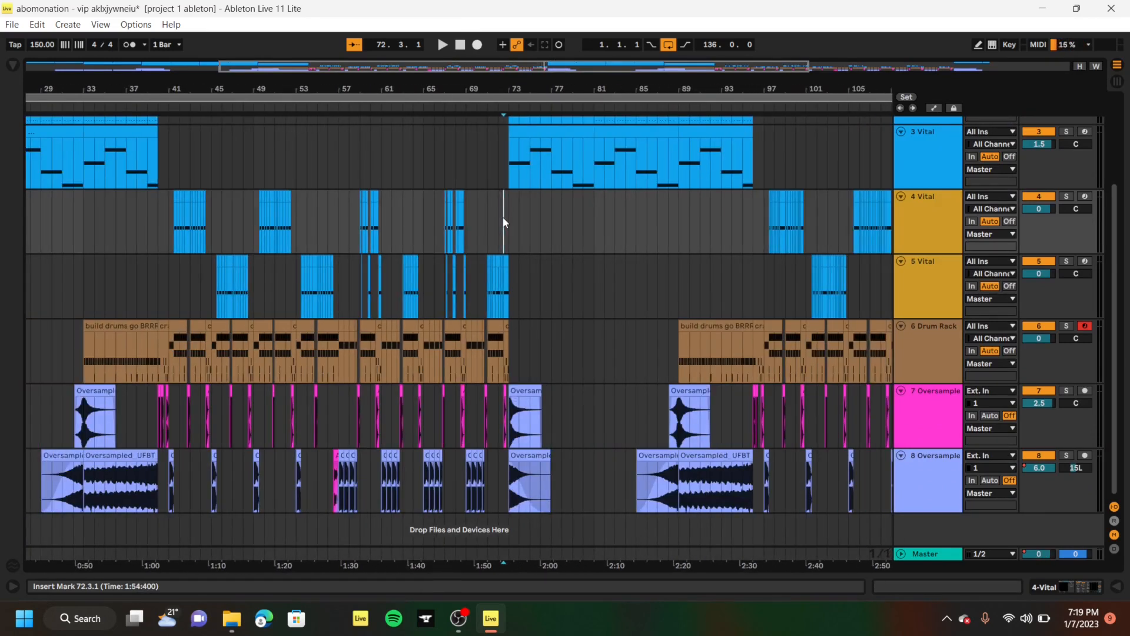
key(space)
scroll(503, 217, up, 4)
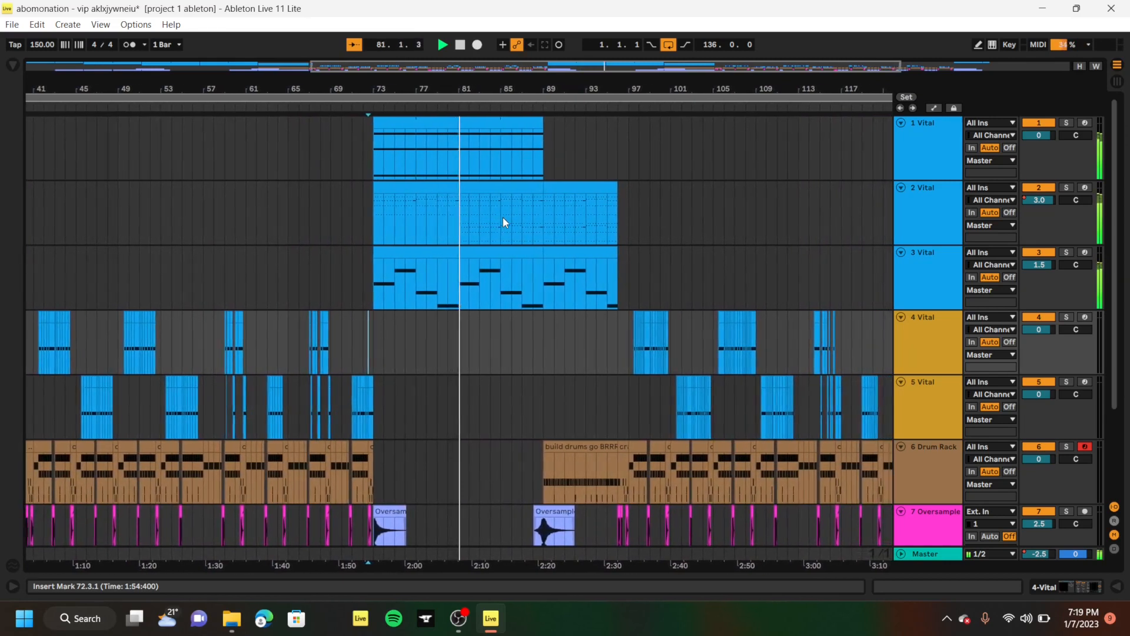
key(space)
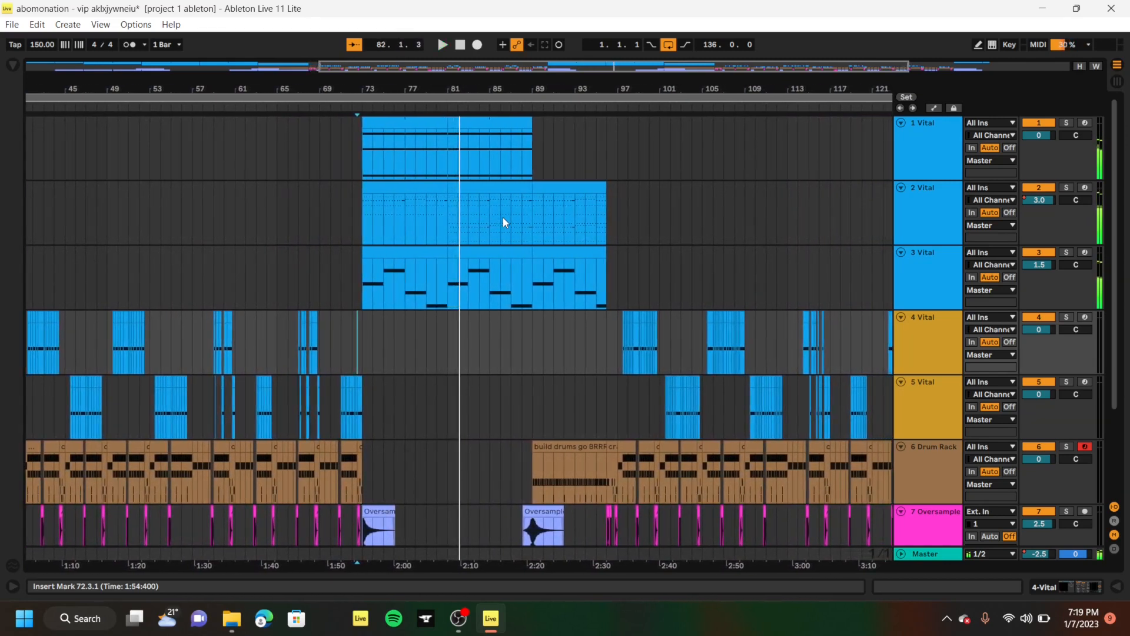
Play the second build-up from bar 89.1, where the build drums and riser clips begin
scroll(502, 217, down, 3)
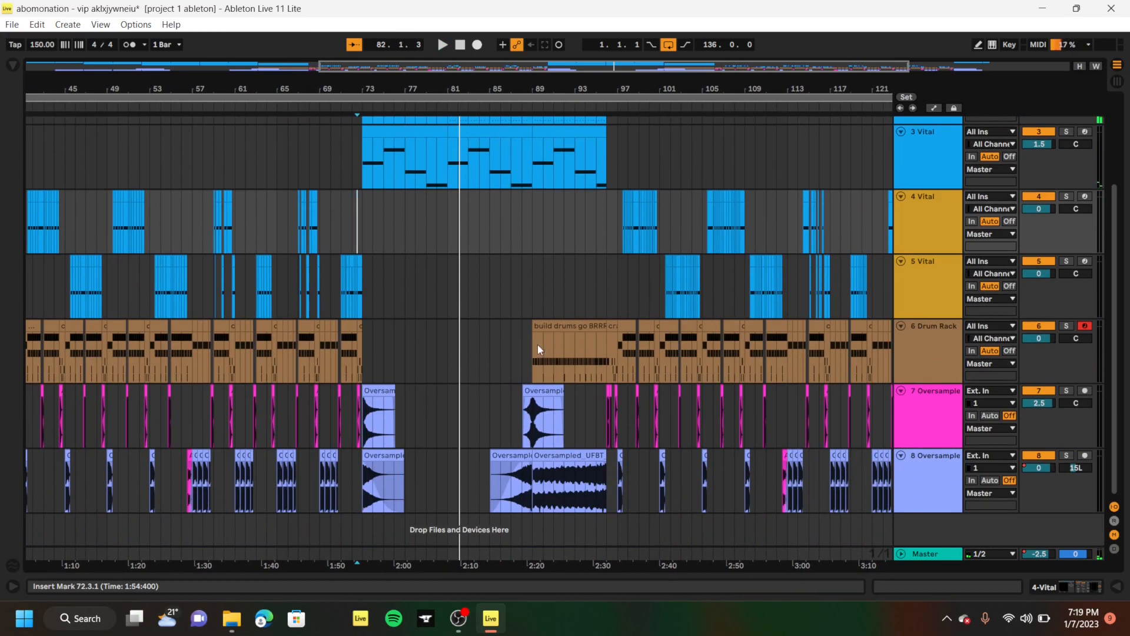
click(526, 355)
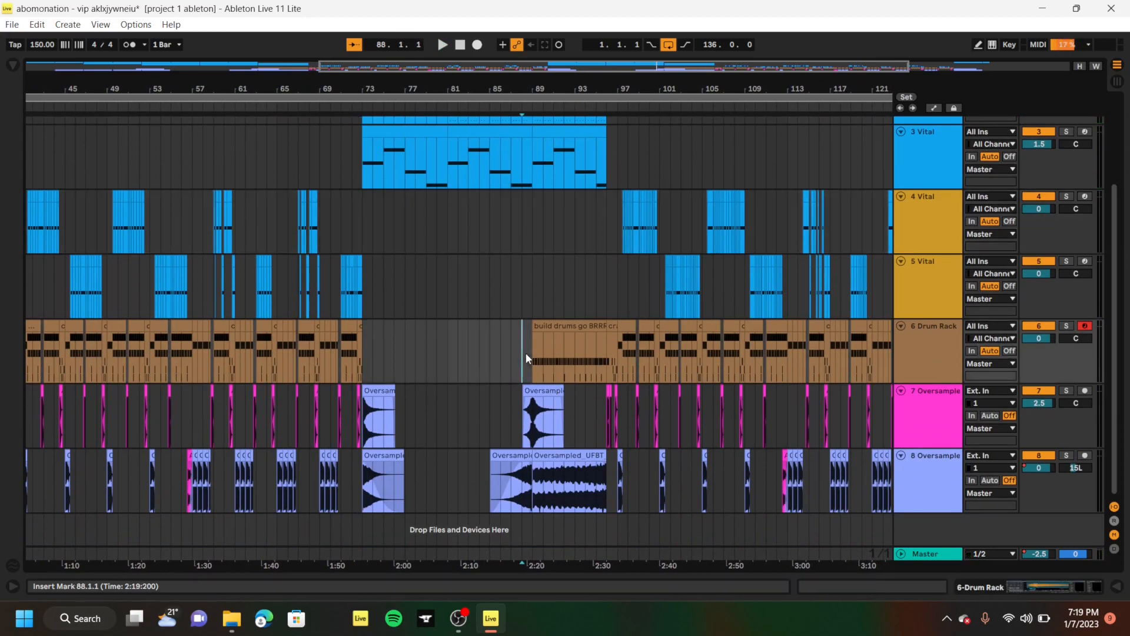
scroll(525, 352, right, 6)
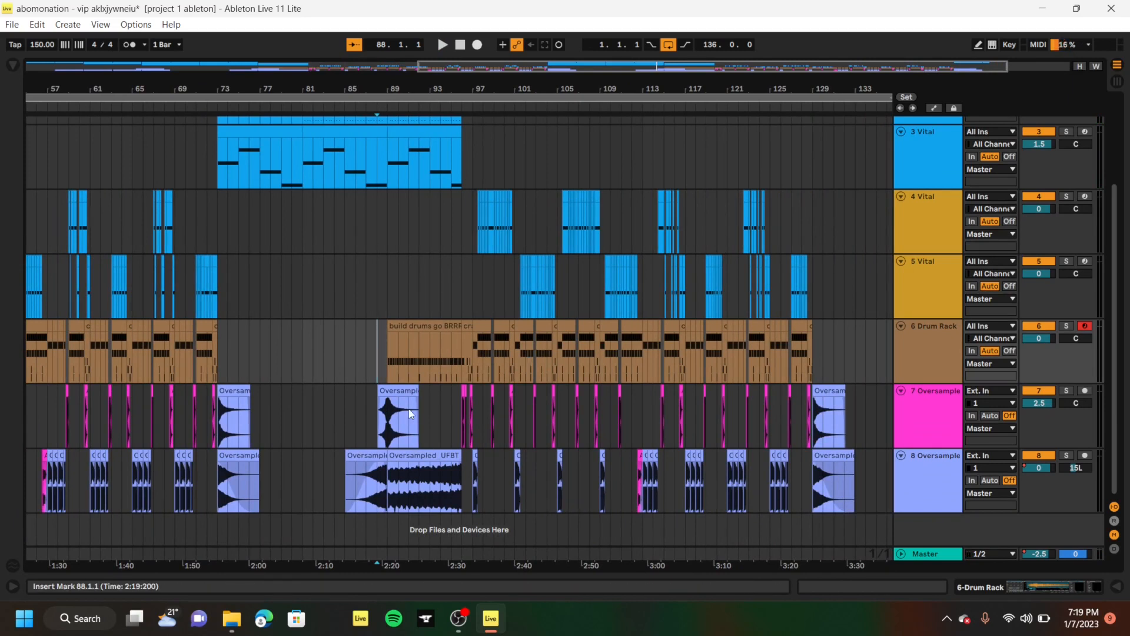
click(393, 363)
scroll(391, 358, up, 2)
scroll(390, 357, down, 2)
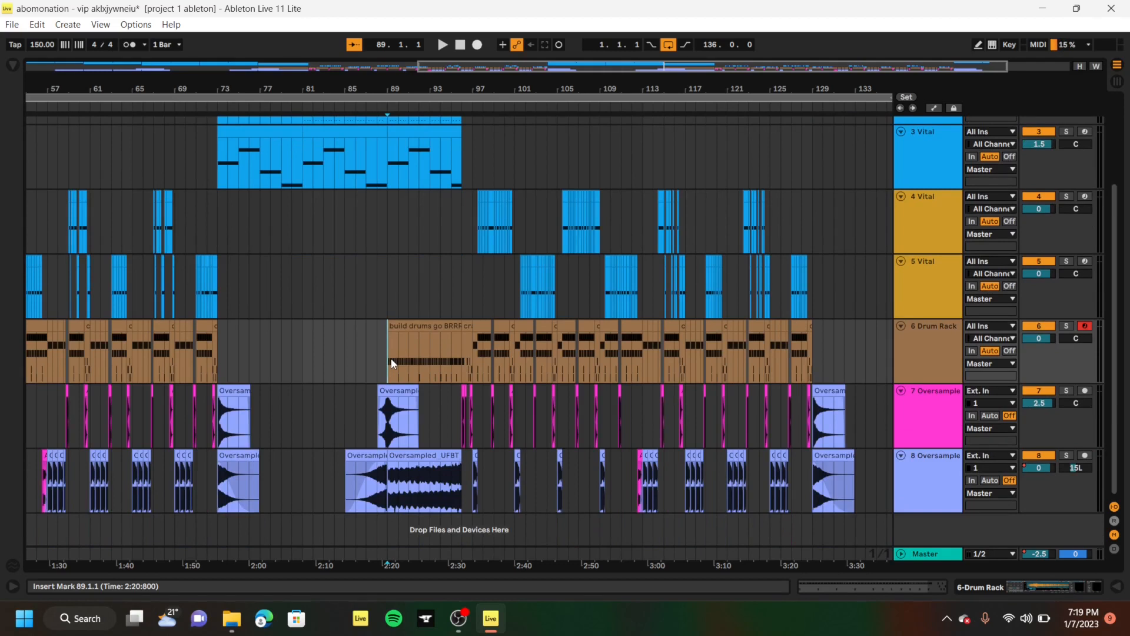
ctrl+scroll(426, 382, up, 5)
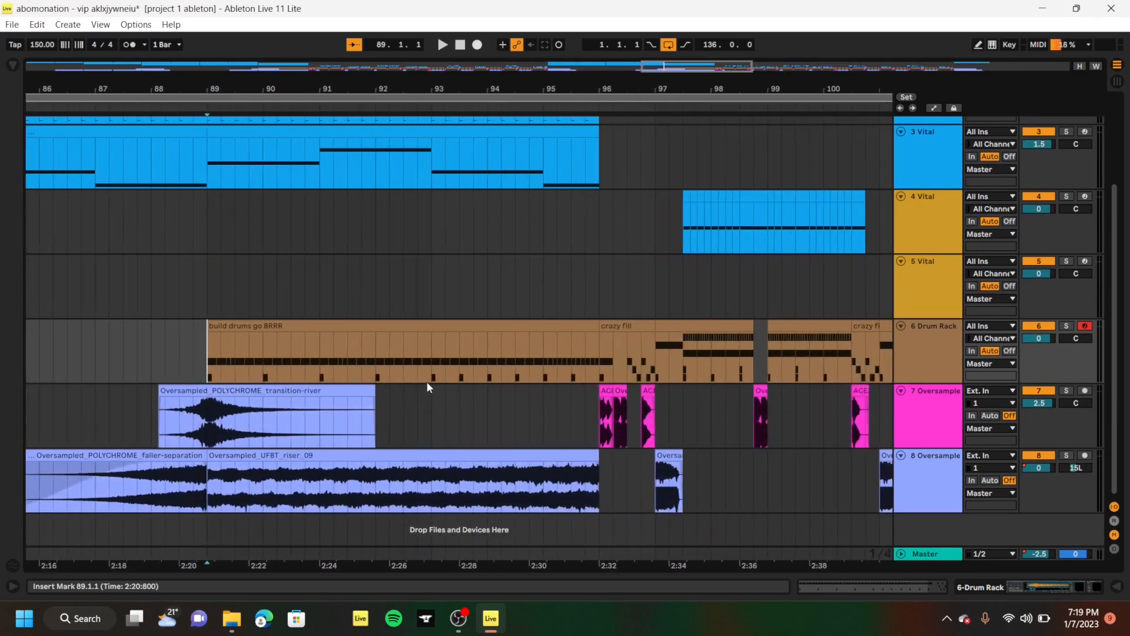
ctrl+scroll(426, 381, up, 1)
key(space)
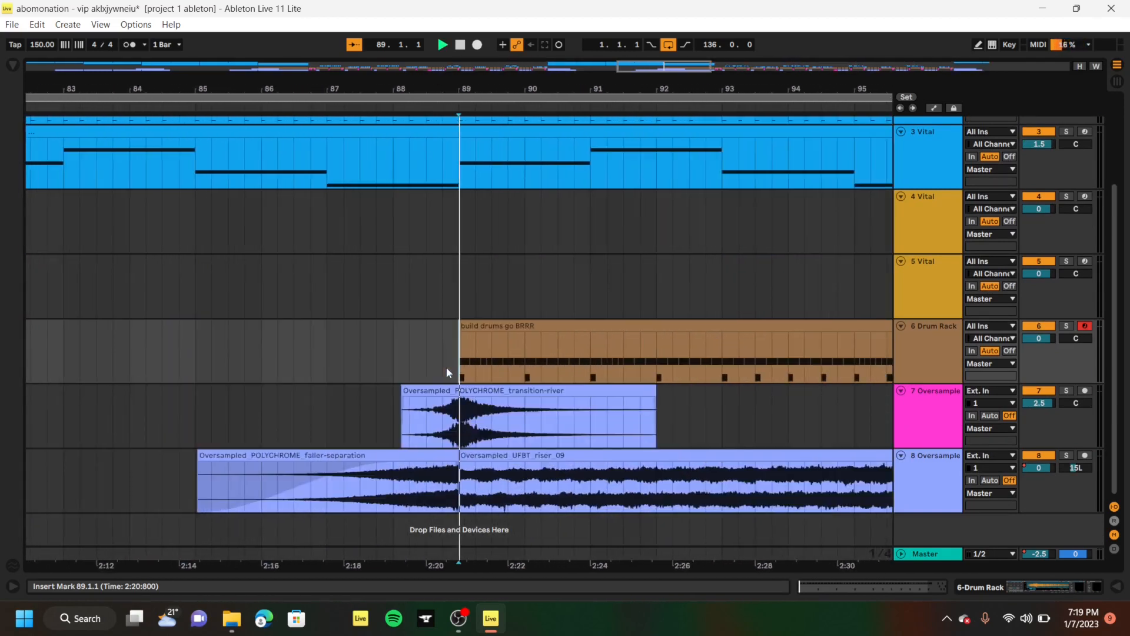
ctrl+scroll(566, 398, up, 2)
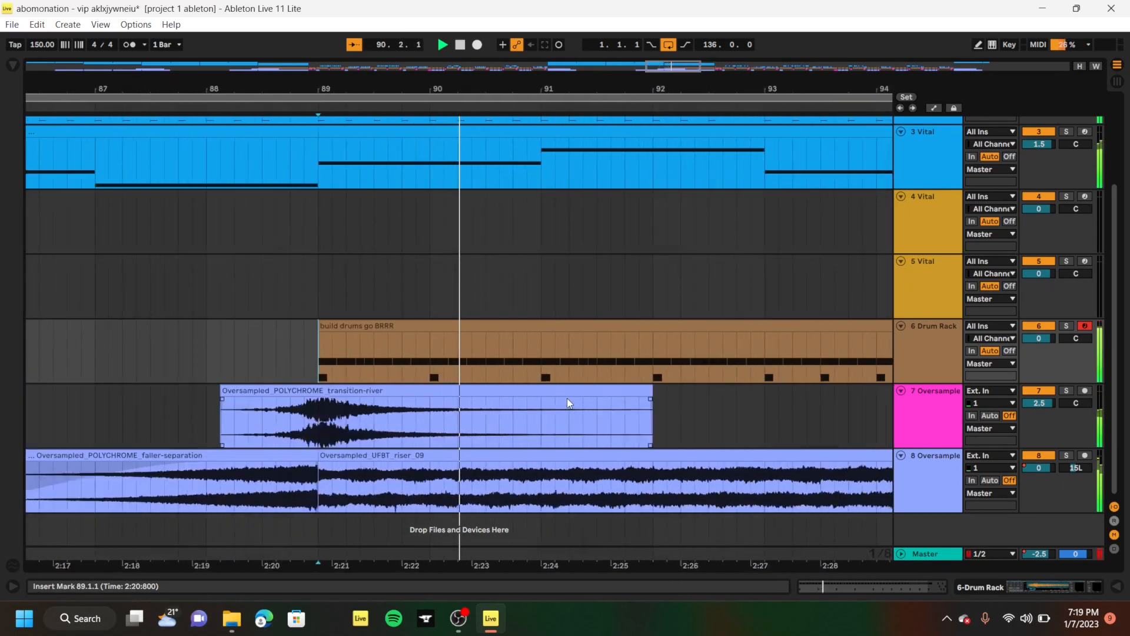
key(space)
ctrl+scroll(567, 397, down, 7)
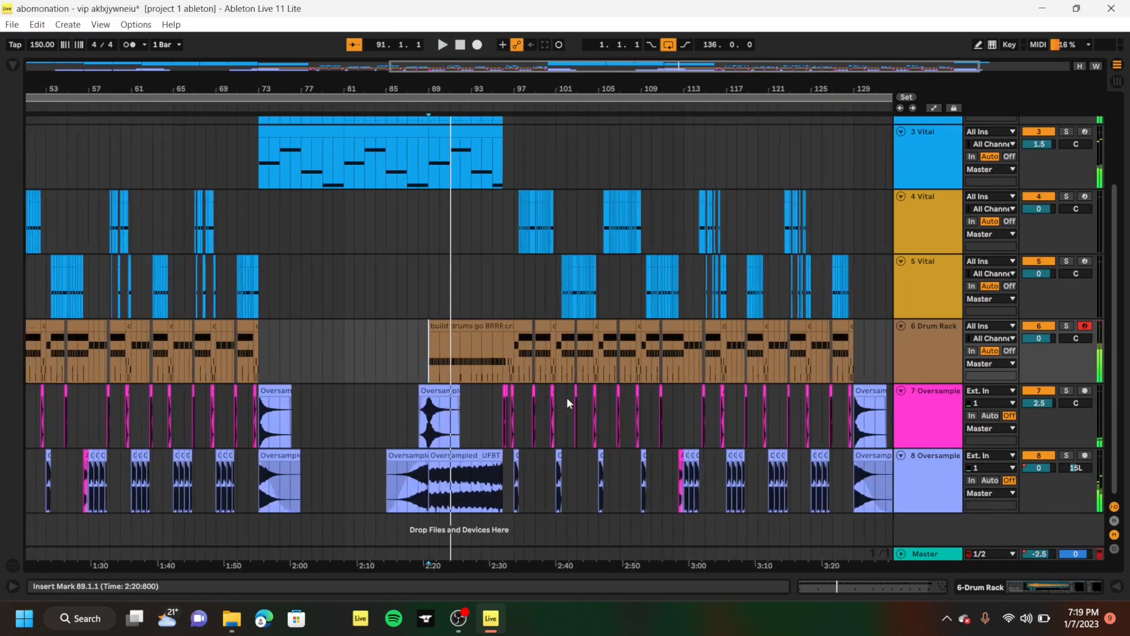
Play the first half of the second drop from bar 96.1
ctrl+scroll(567, 397, up, 5)
click(206, 421)
key(space)
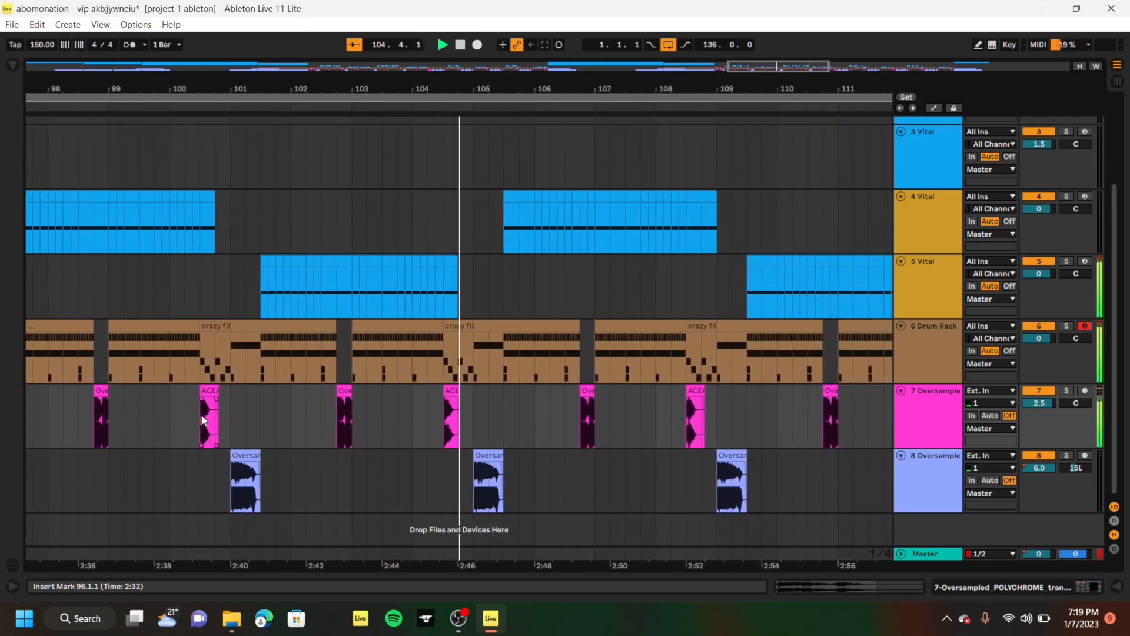
key(space)
scroll(201, 415, up, 3)
scroll(201, 415, down, 6)
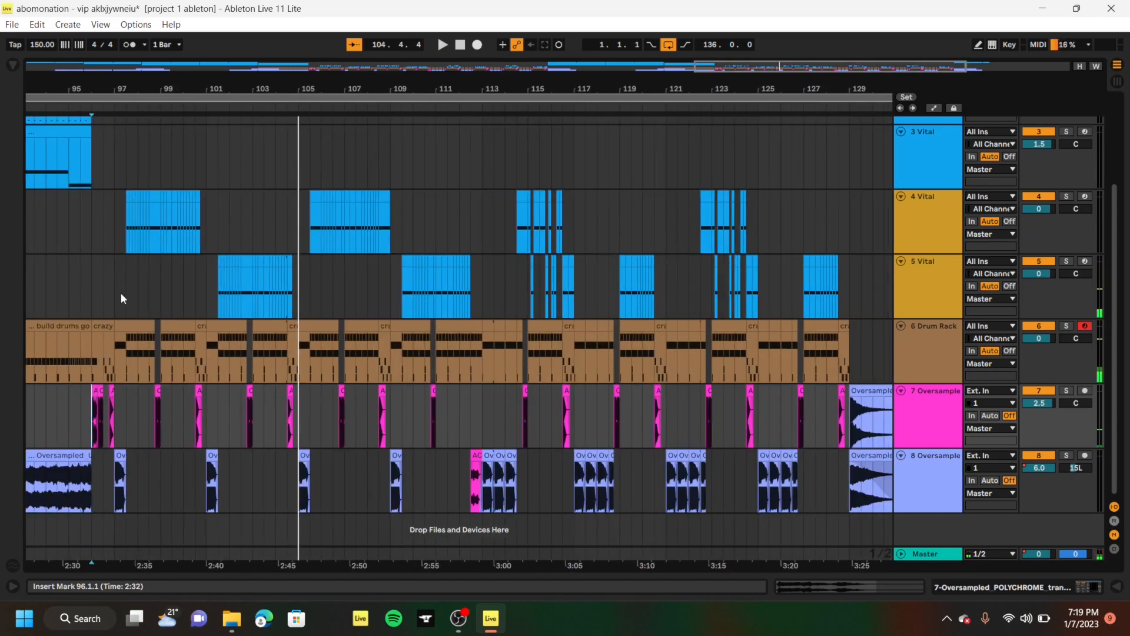
Mark bar 97.1 on track 4, show the track's Vital and Compressor device chain, and hide it again
click(115, 231)
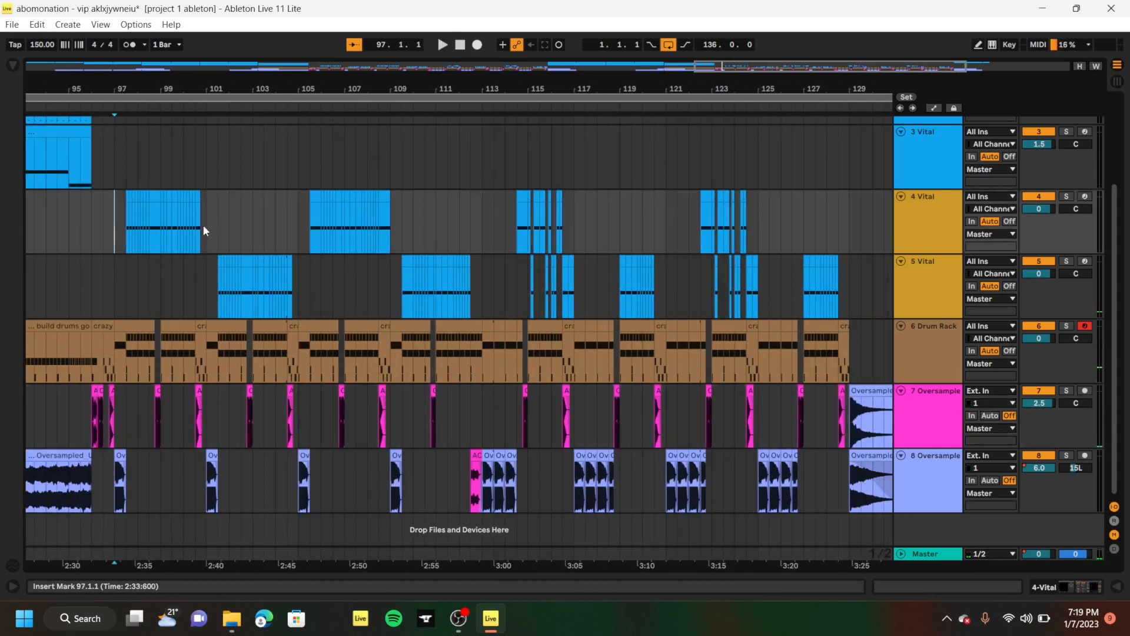
double_click(910, 229)
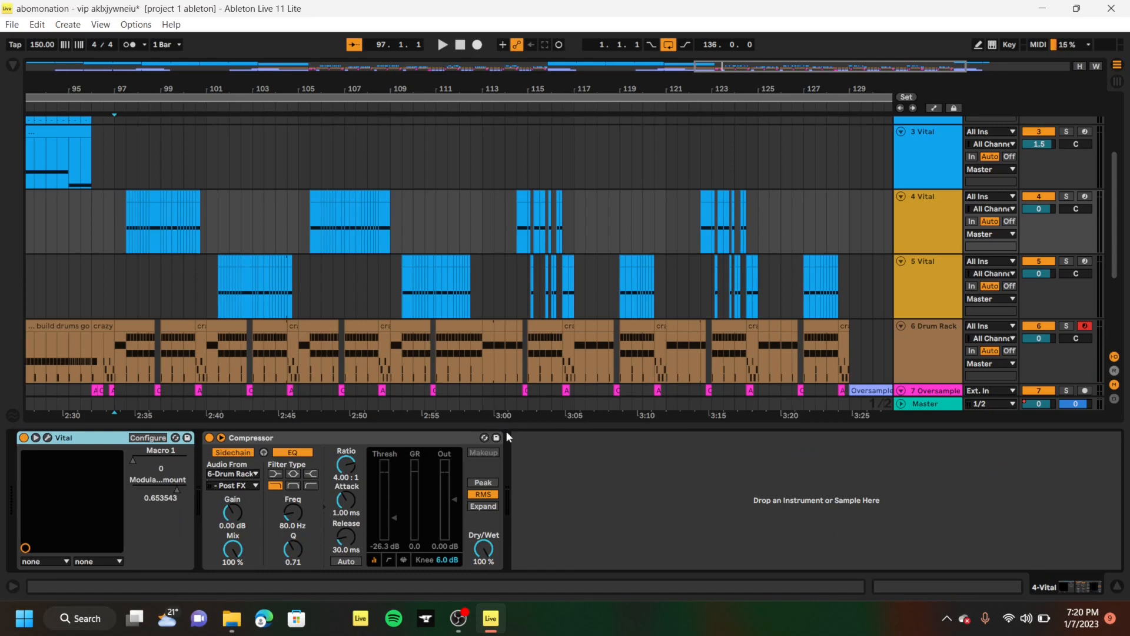
drag(507, 428, 506, 559)
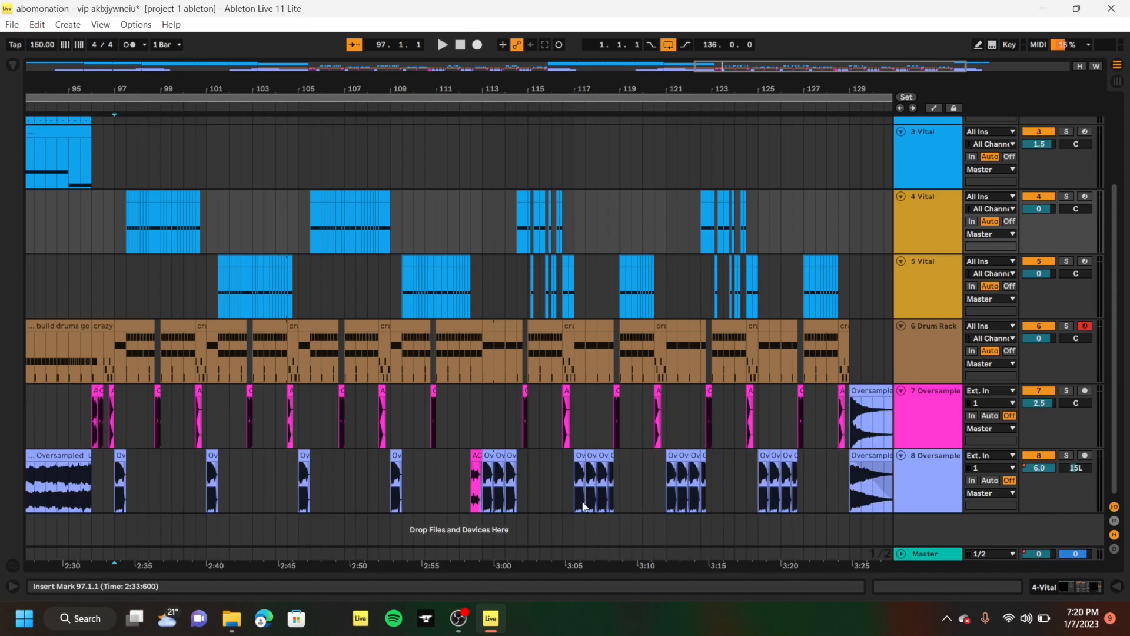
Play the second half of the second drop from bar 112.3
click(471, 438)
key(space)
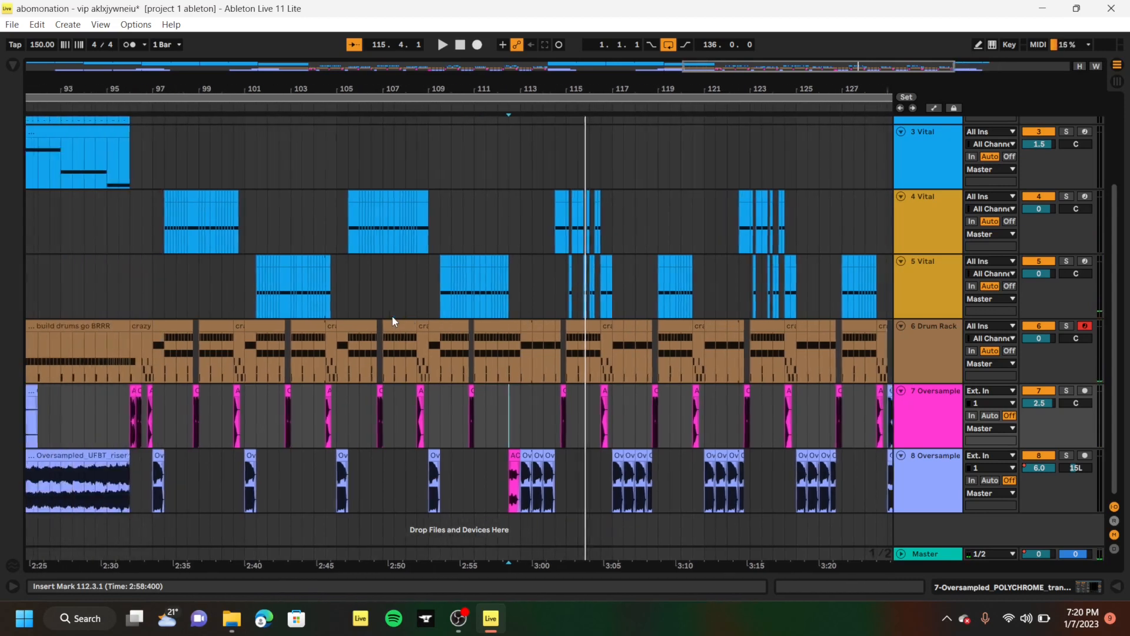
scroll(393, 321, right, 4)
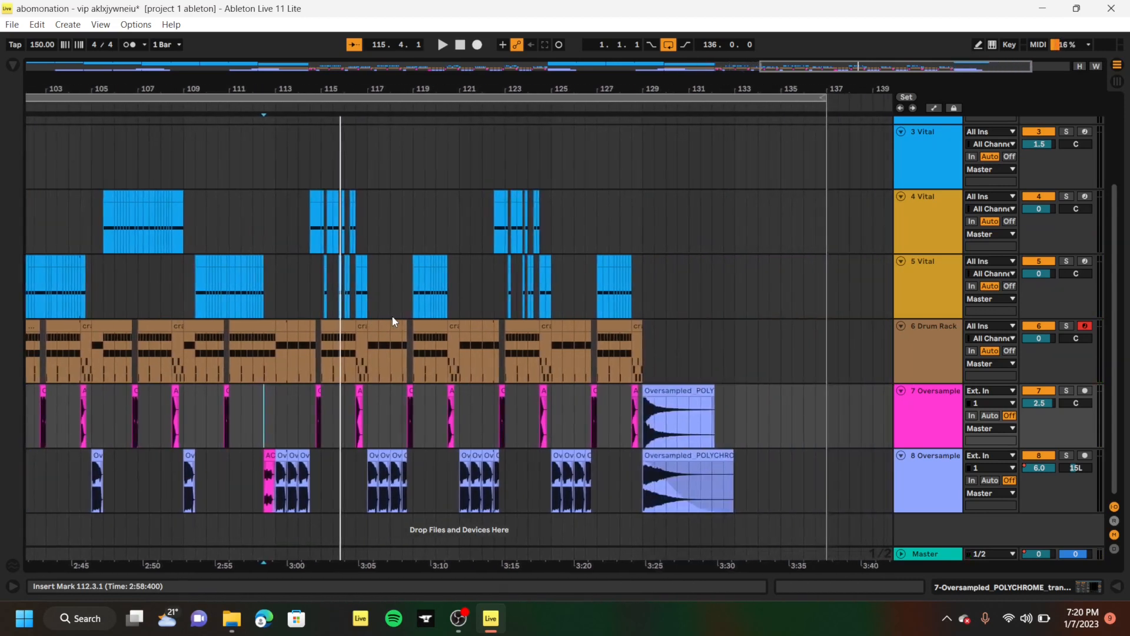
Play the outro from bar 128.3, covering the final track 1 Vital clip and the closing effect samples
scroll(393, 321, up, 4)
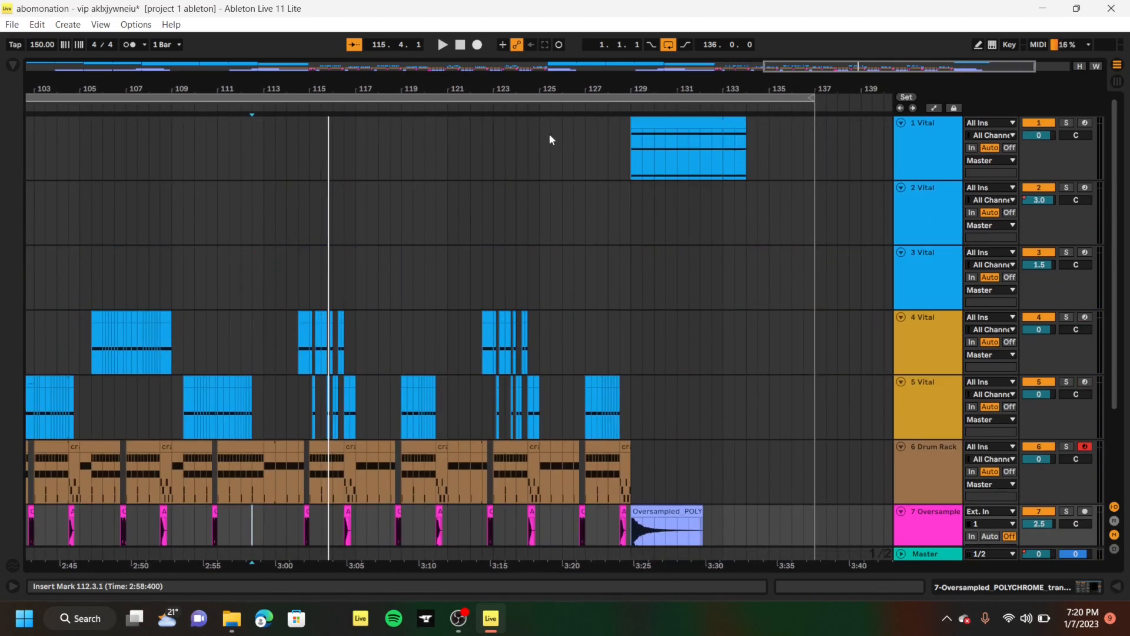
click(617, 170)
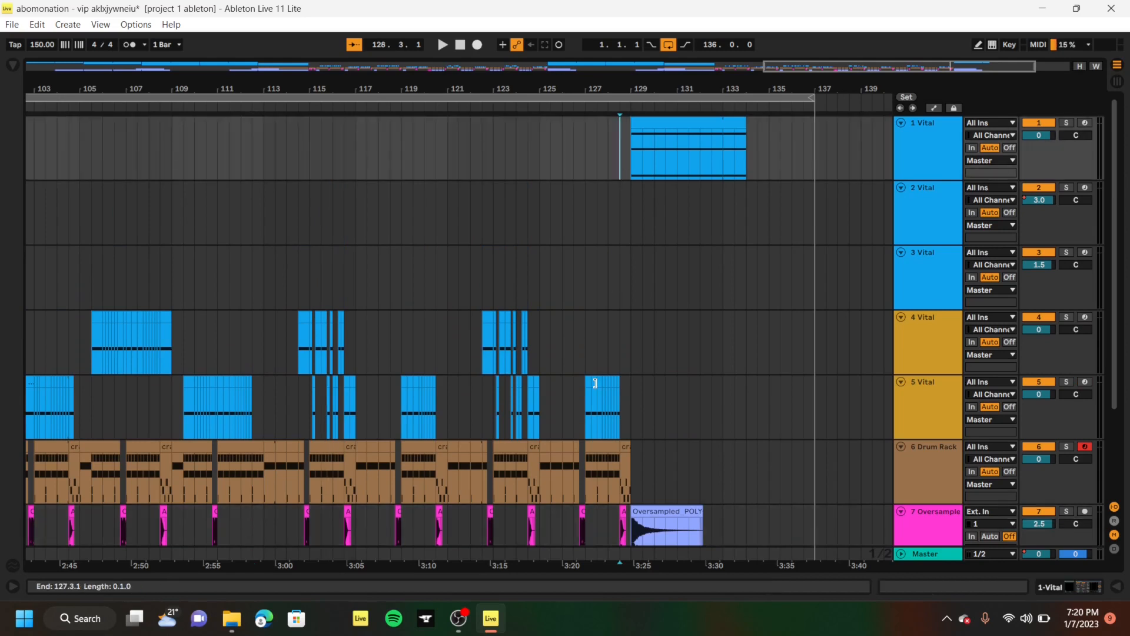
scroll(596, 383, down, 4)
key(space)
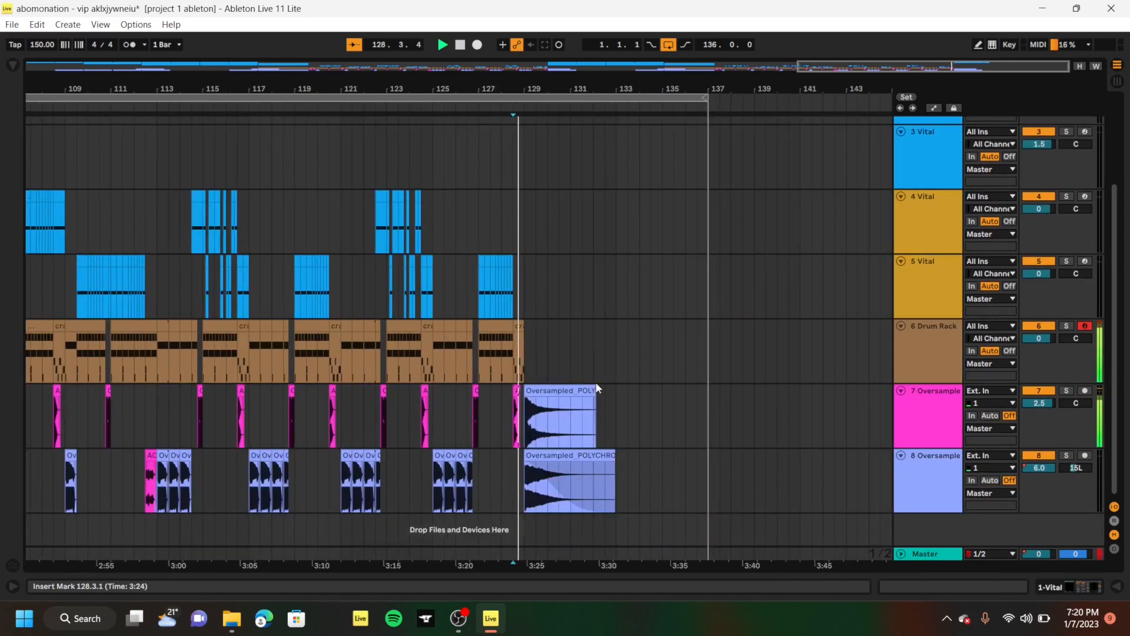
scroll(596, 388, up, 4)
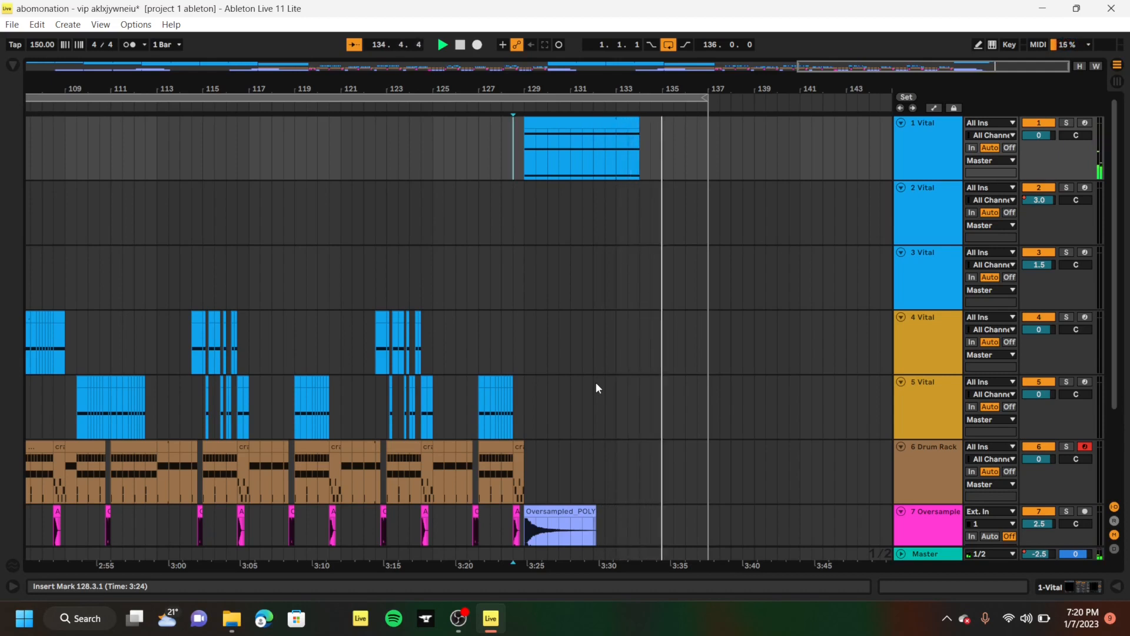
Open the recent set DREAMS.als, saving the changes to the current VIP set
click(23, 26)
mouse_move(53, 73)
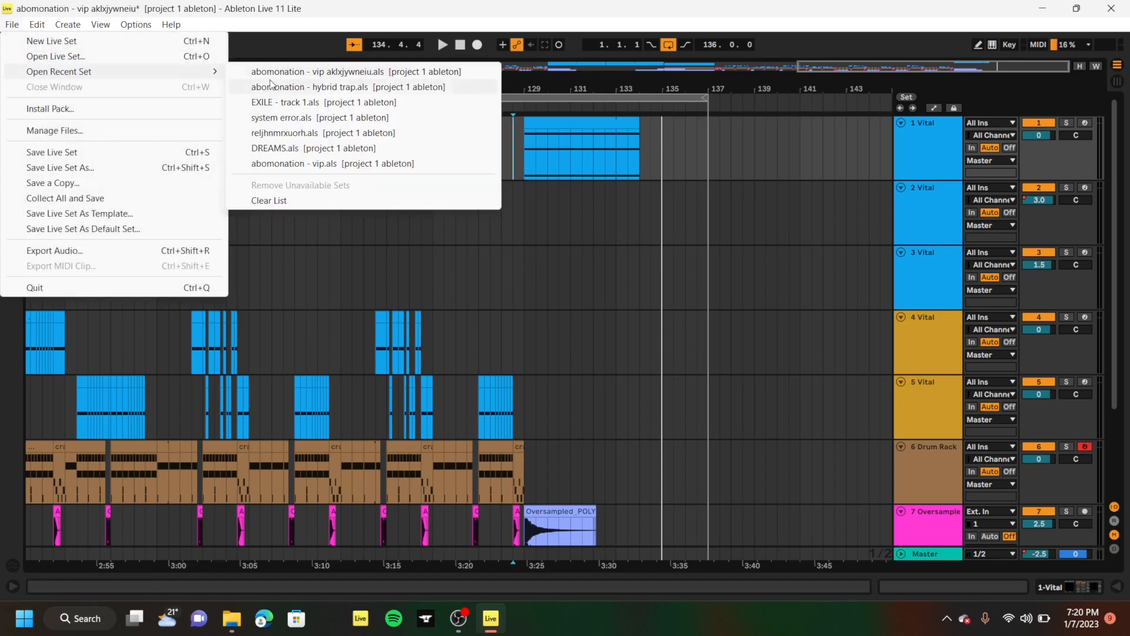
click(344, 150)
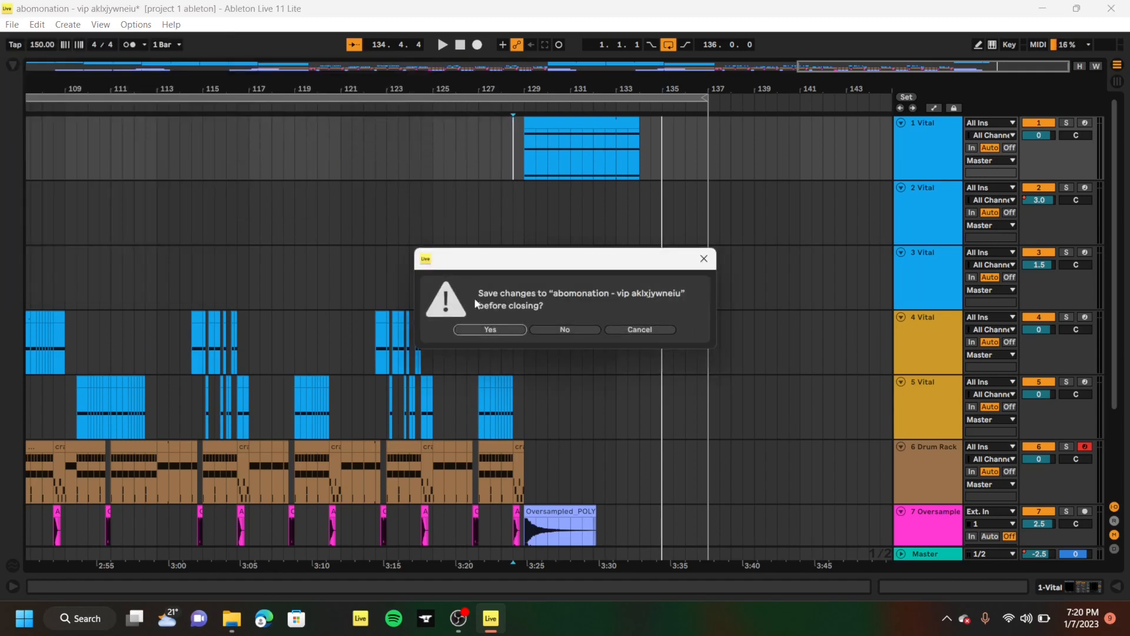
click(490, 331)
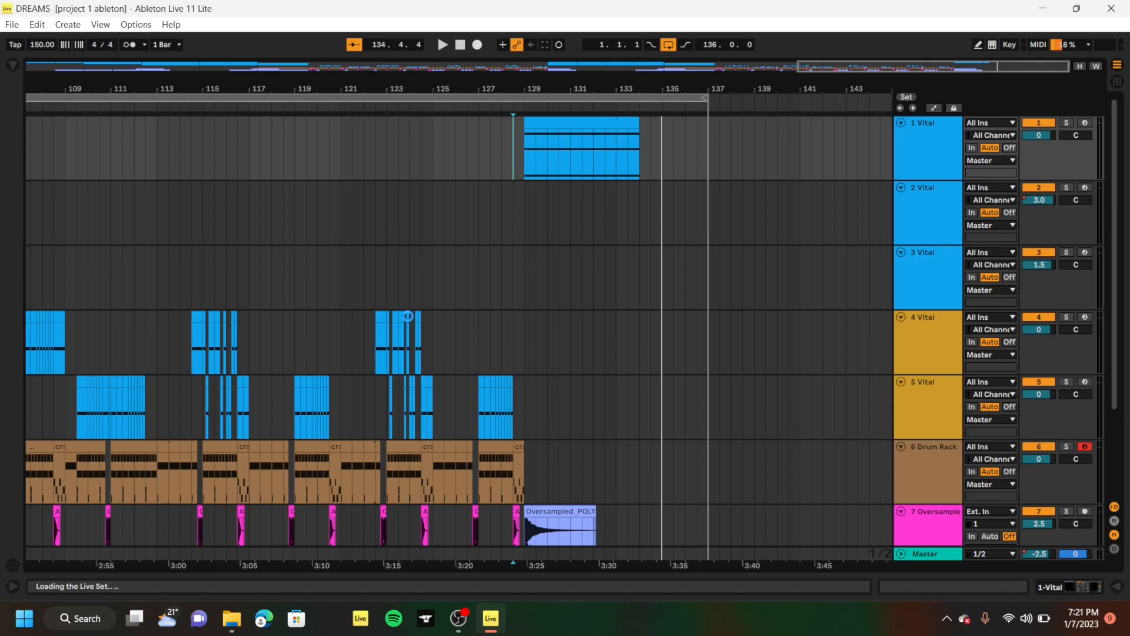
Bring the whole DREAMS arrangement into view and play it from bar 1
scroll(410, 322, up, 6)
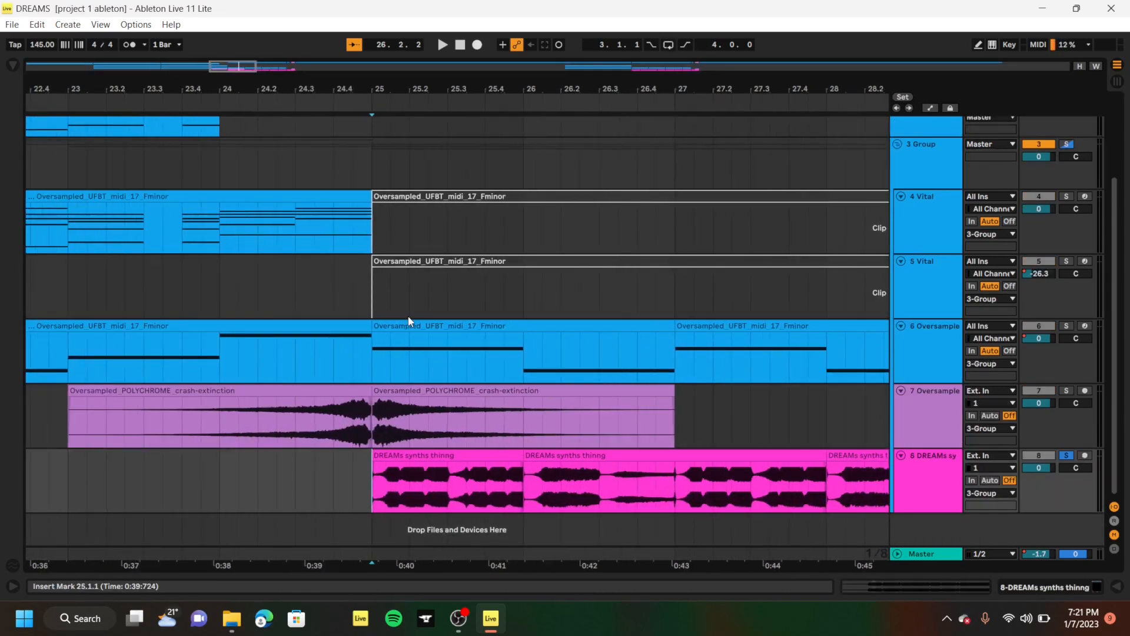
scroll(411, 322, down, 9)
scroll(411, 322, up, 1)
scroll(409, 321, up, 2)
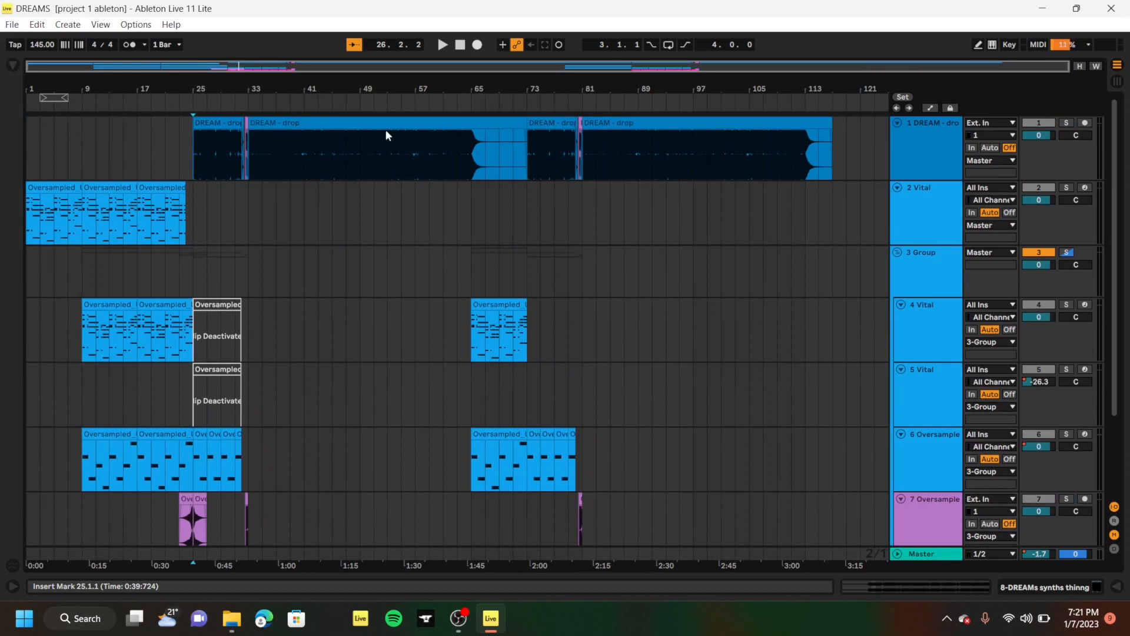
click(31, 154)
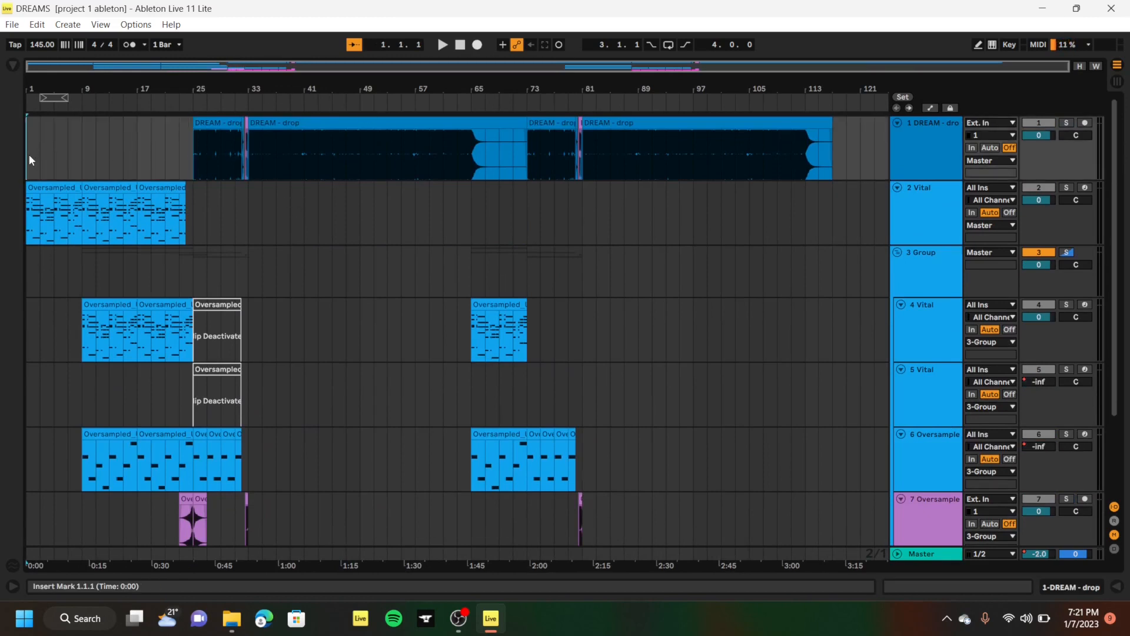
scroll(30, 155, down, 2)
key(space)
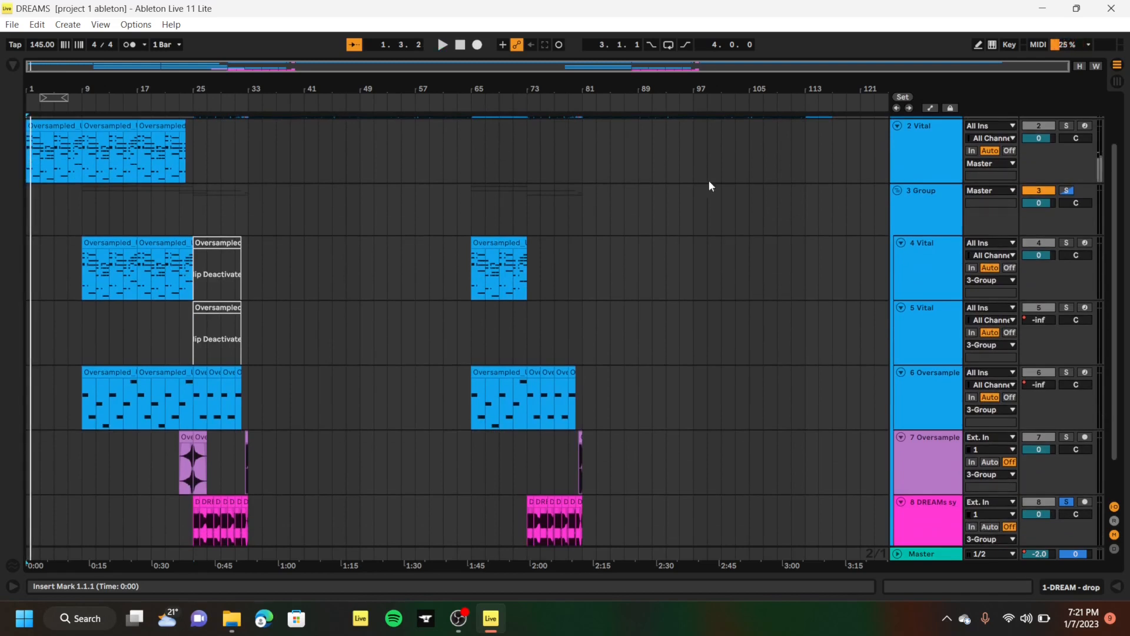
Take track 8 out of solo and play the intro up to bar 25, where the drop begins
click(1067, 503)
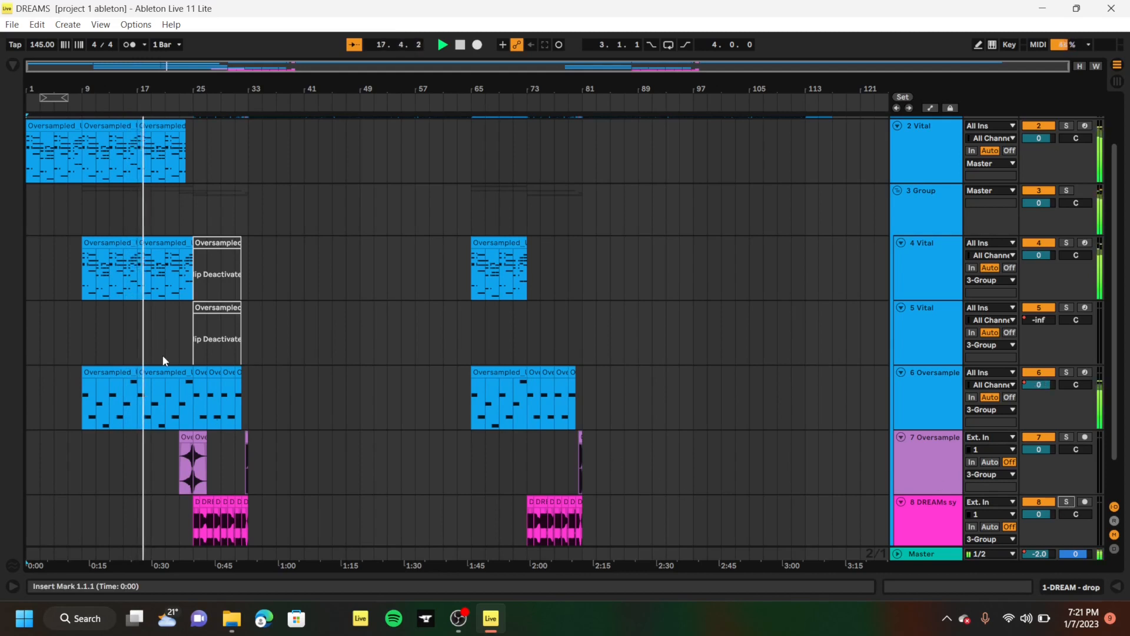
scroll(163, 355, up, 10)
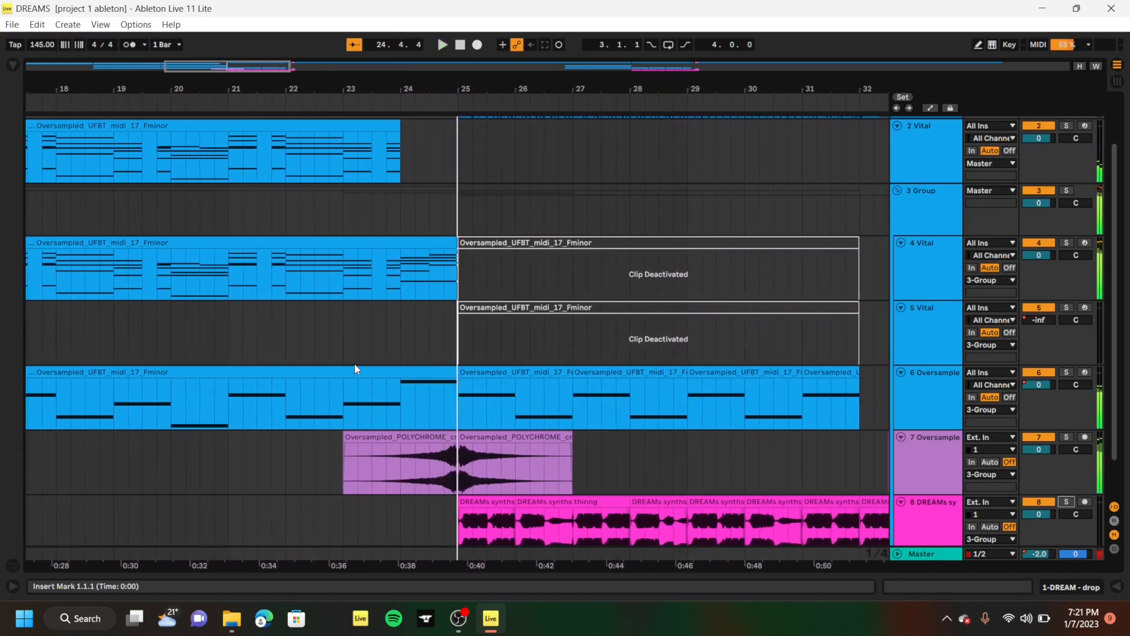
key(minus)
key(minus)
key(minus)
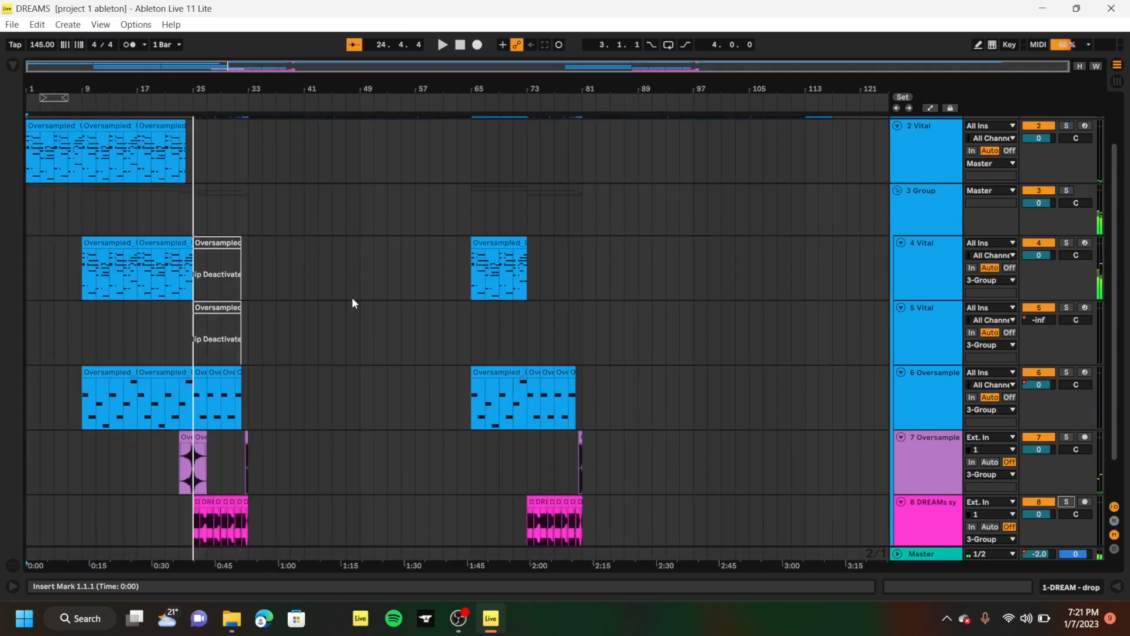
scroll(170, 346, down, 2)
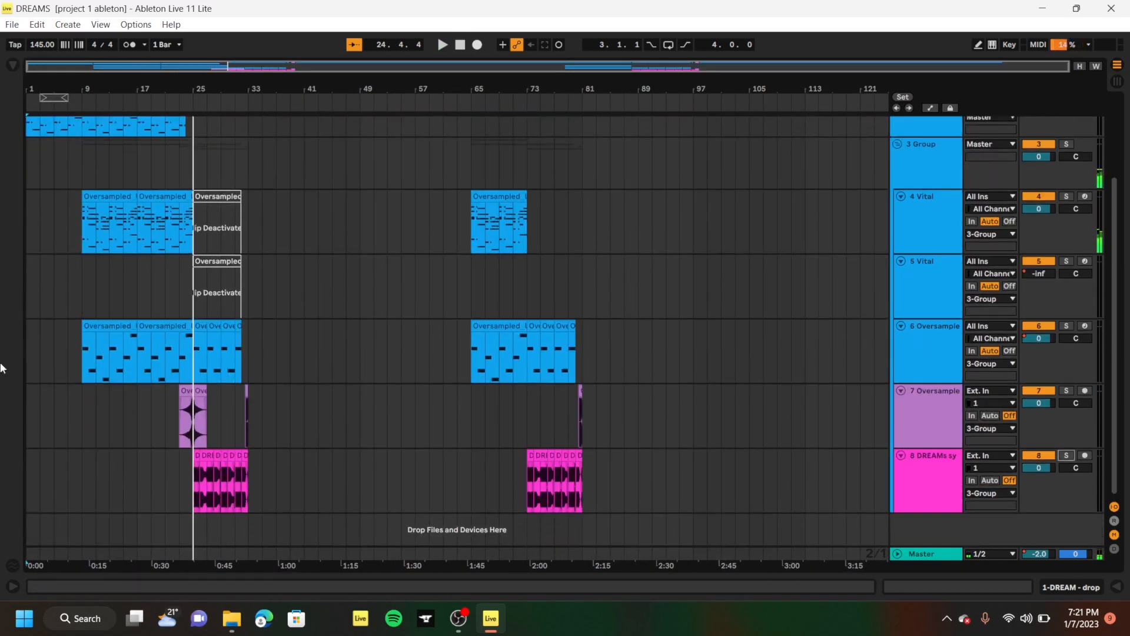
scroll(51, 446, up, 3)
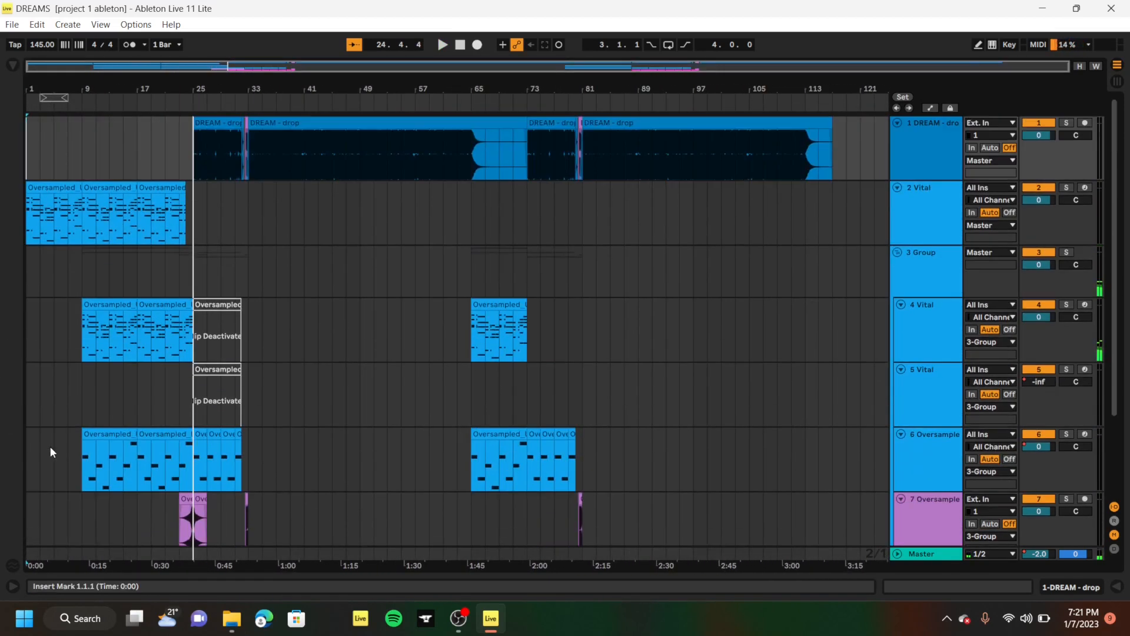
Mark bar 1.1 on track 2 and show the track's Vital device
click(29, 241)
double_click(925, 222)
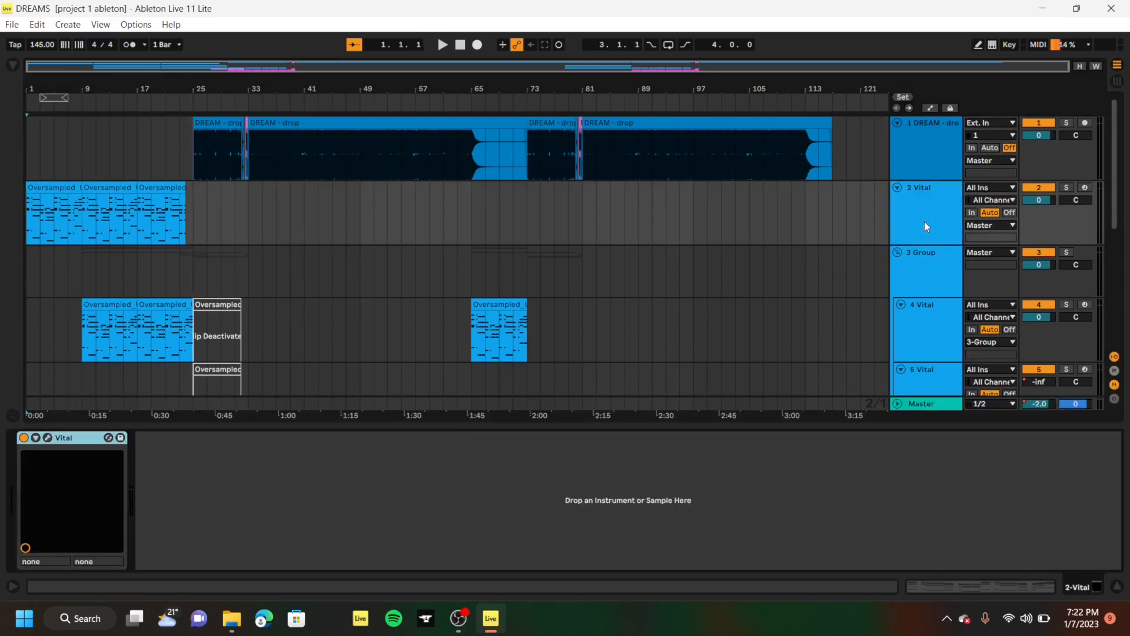
Inspect the KEYS - Dark Grand preset in the 2 Vital track's synth and play the track from bar 1
click(48, 438)
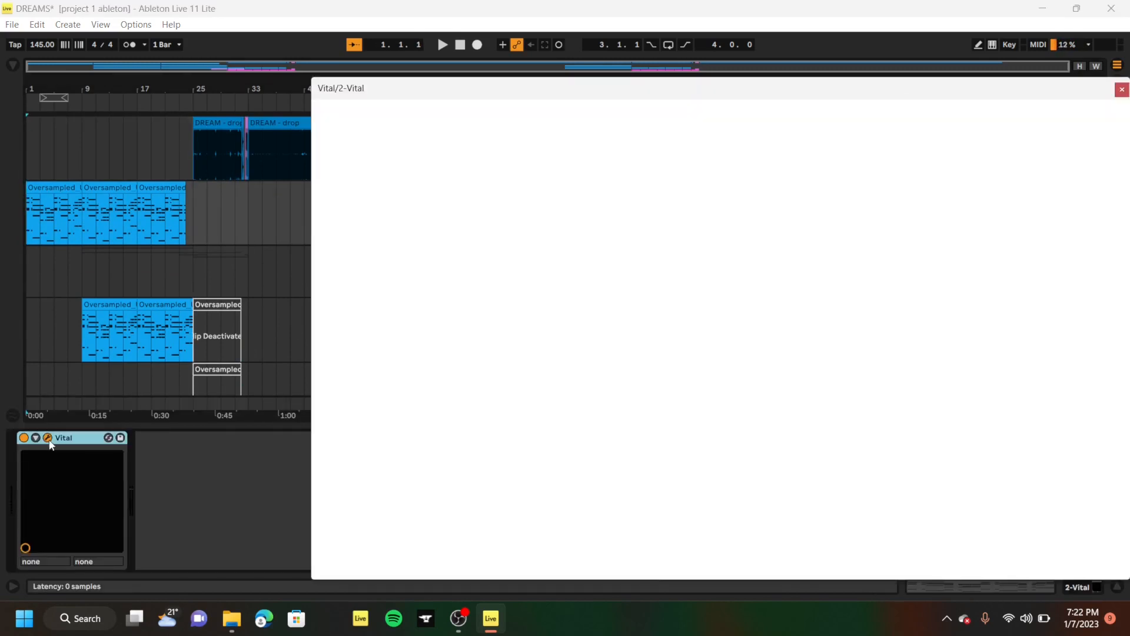
click(680, 111)
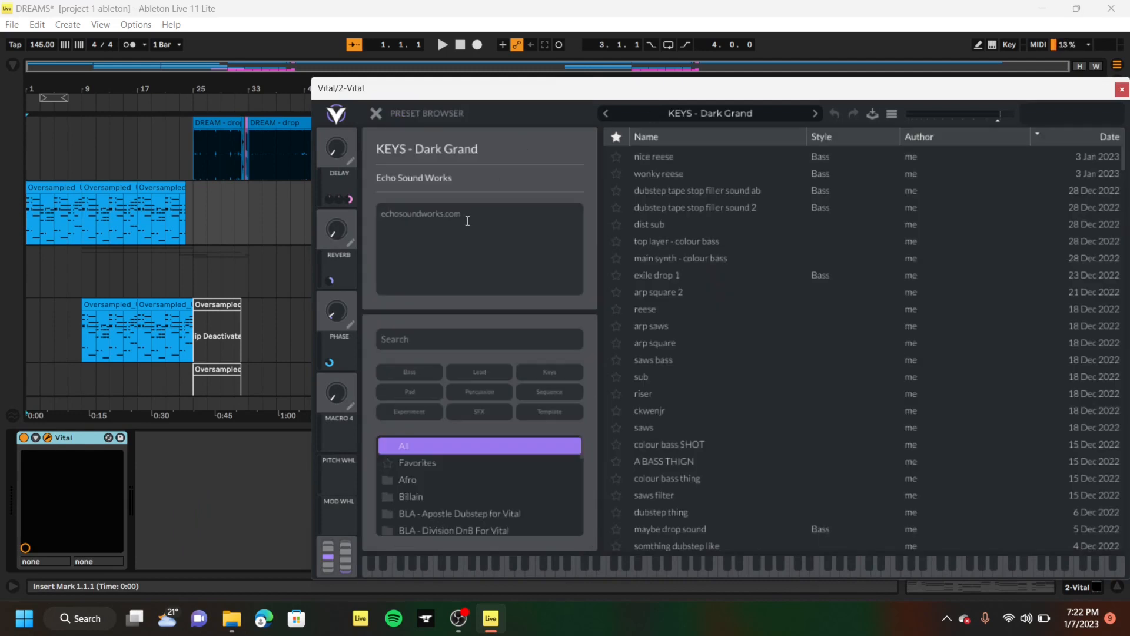
click(377, 114)
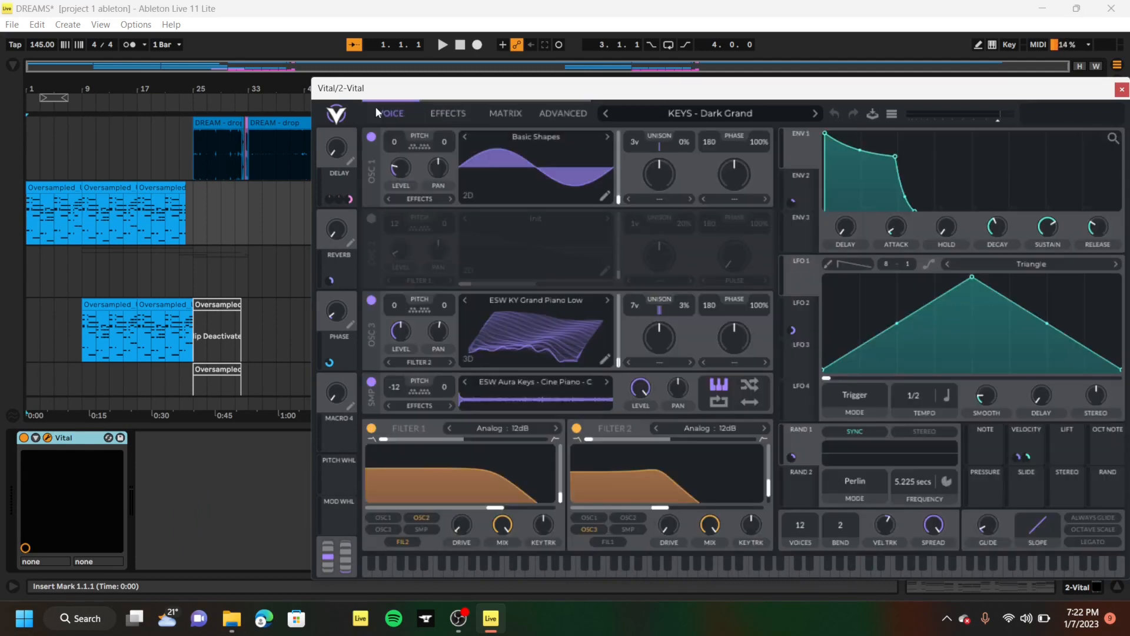
click(29, 231)
key(space)
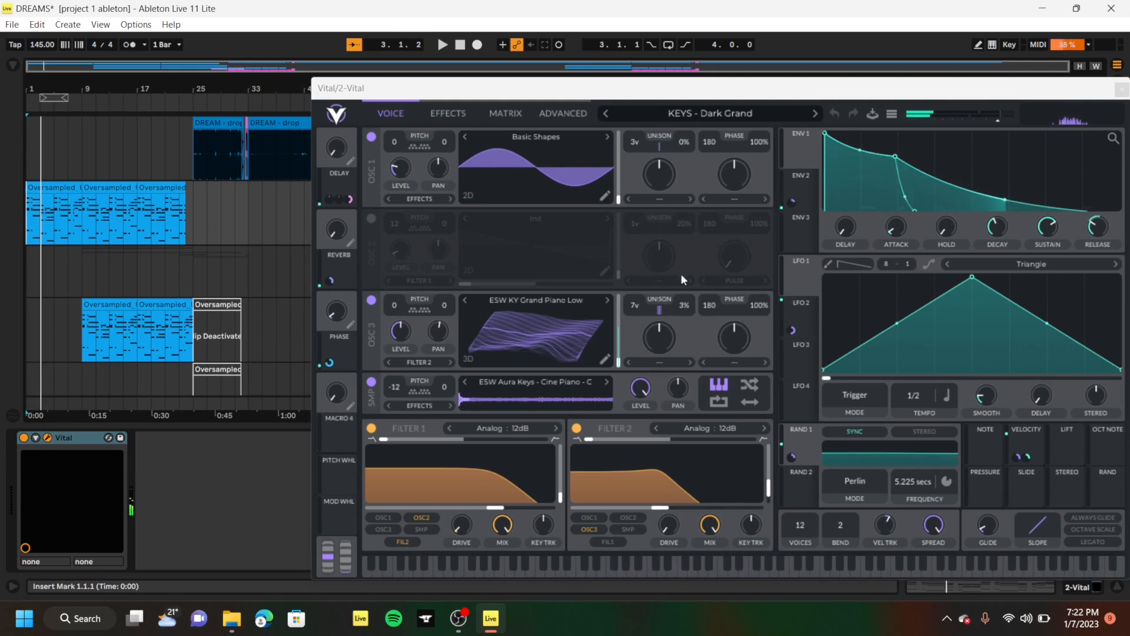
Recheck the KEYS - Dark Grand preset's details in the preset browser and close the synth window
click(693, 118)
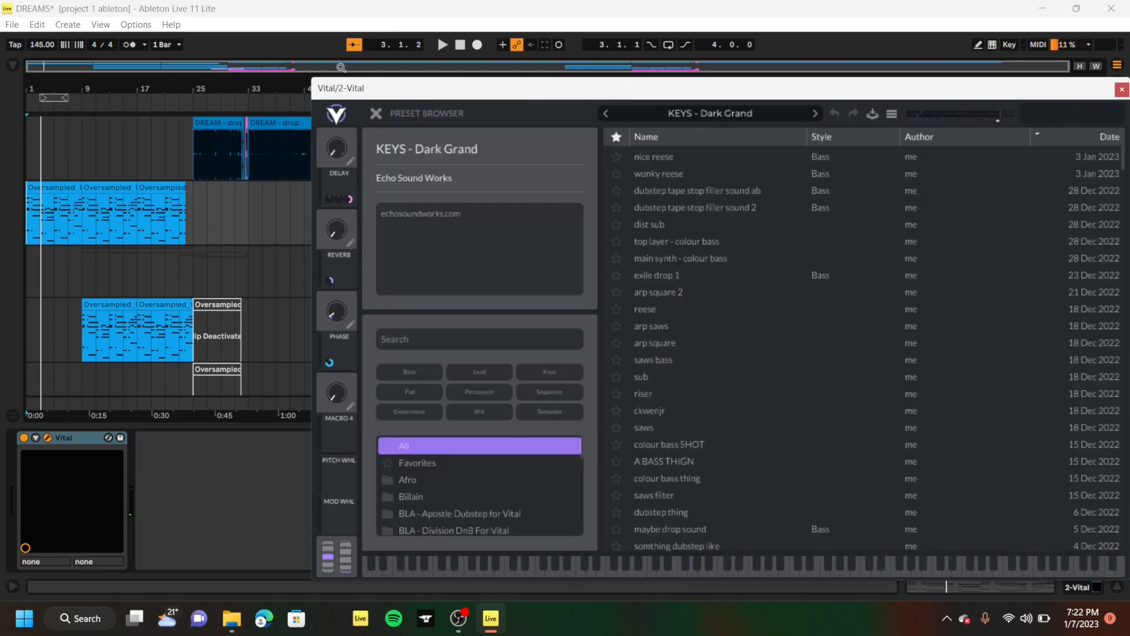
click(372, 113)
drag(438, 94, 360, 64)
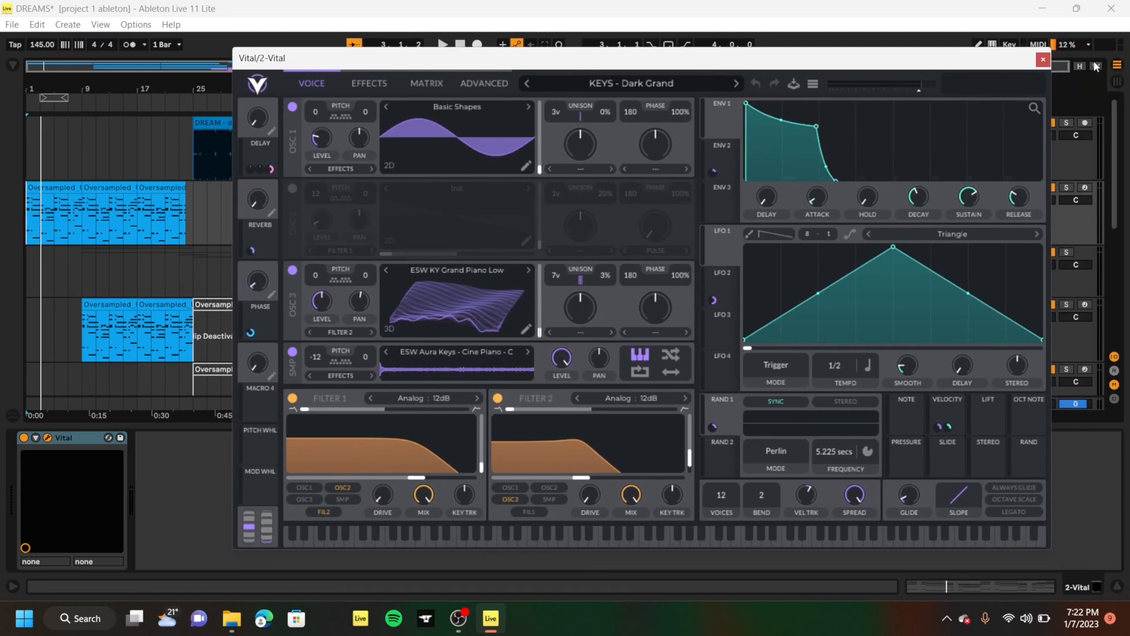
click(1042, 60)
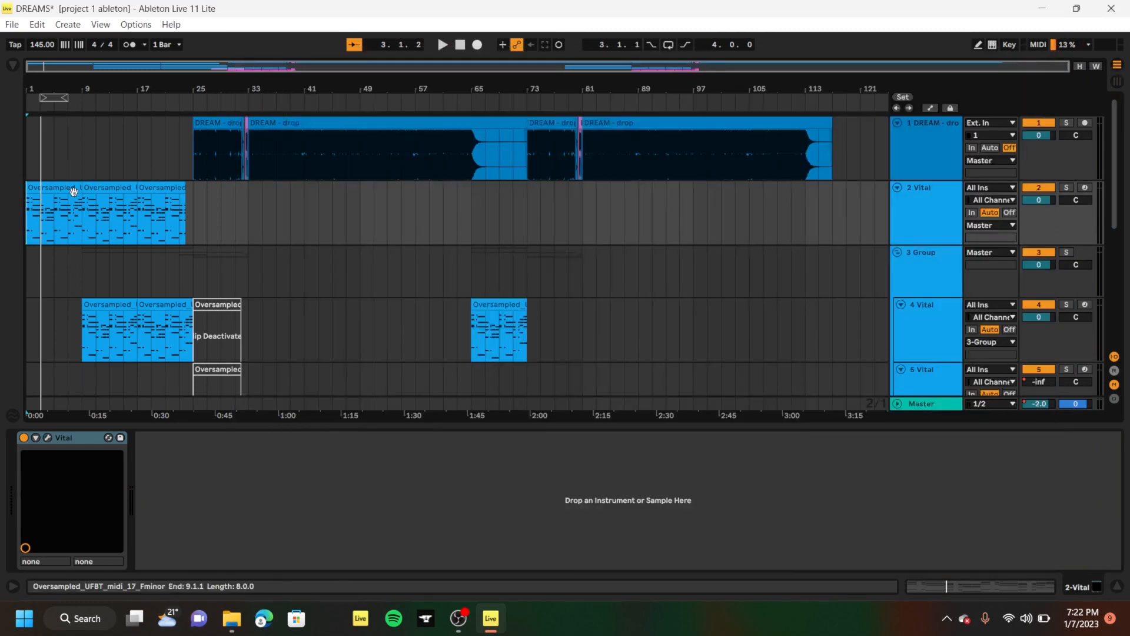
Examine the opening chord MIDI clips on the 2 Vital track up close
scroll(71, 191, up, 8)
scroll(71, 192, left, 5)
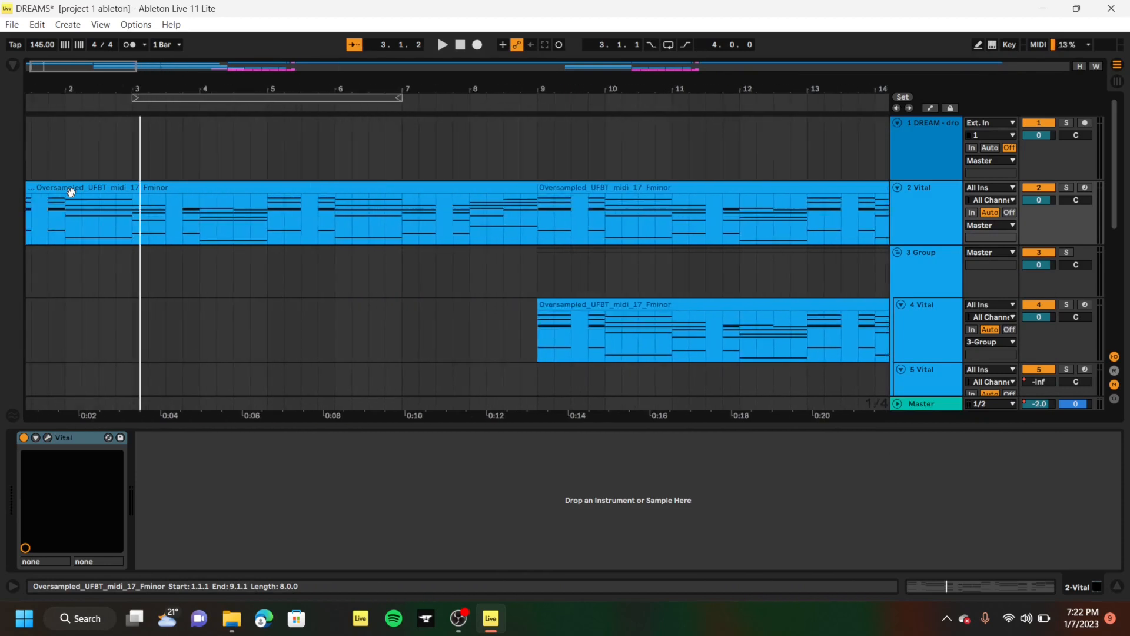
scroll(70, 191, down, 7)
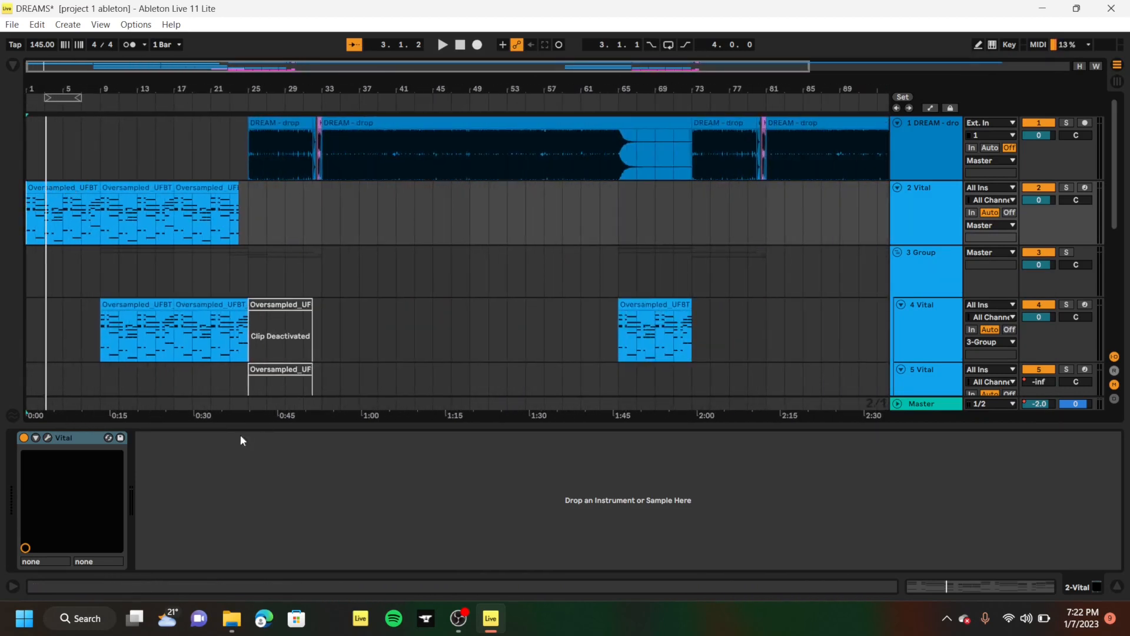
Collapse the device area to show more tracks and place the playback start at bar 9 on the 4 Vital track
drag(226, 425, 227, 575)
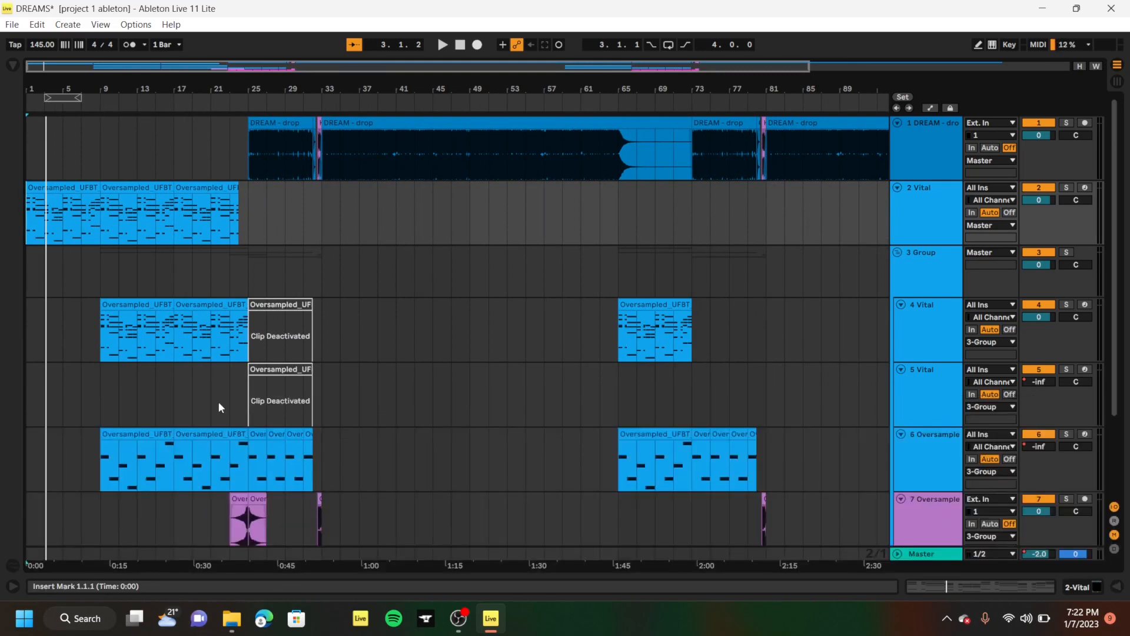
click(101, 281)
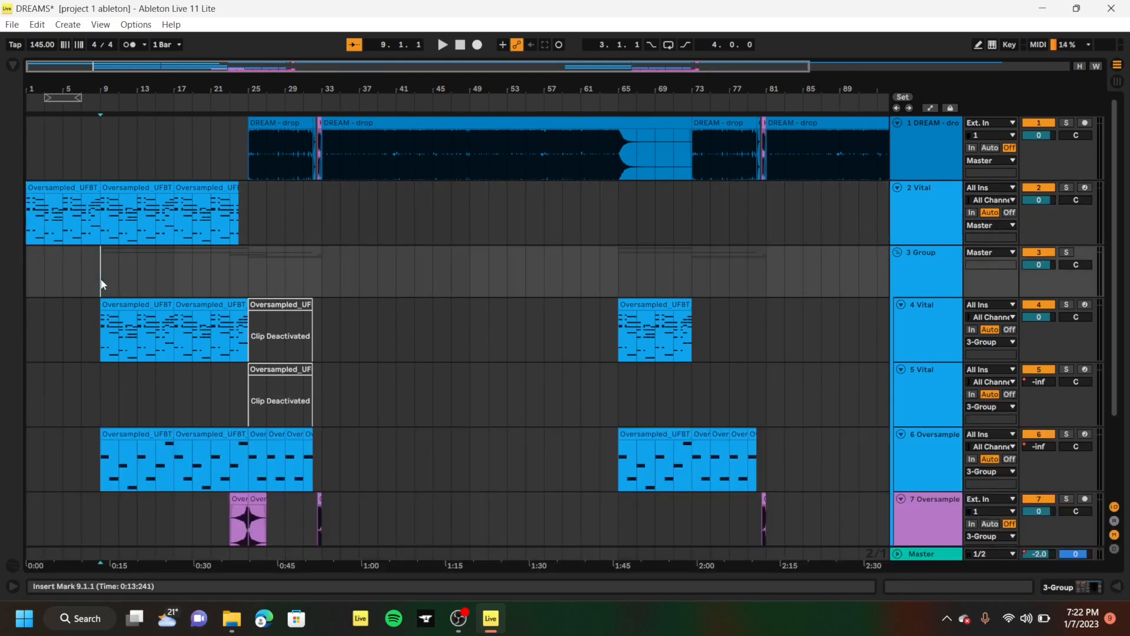
scroll(101, 281, down, 3)
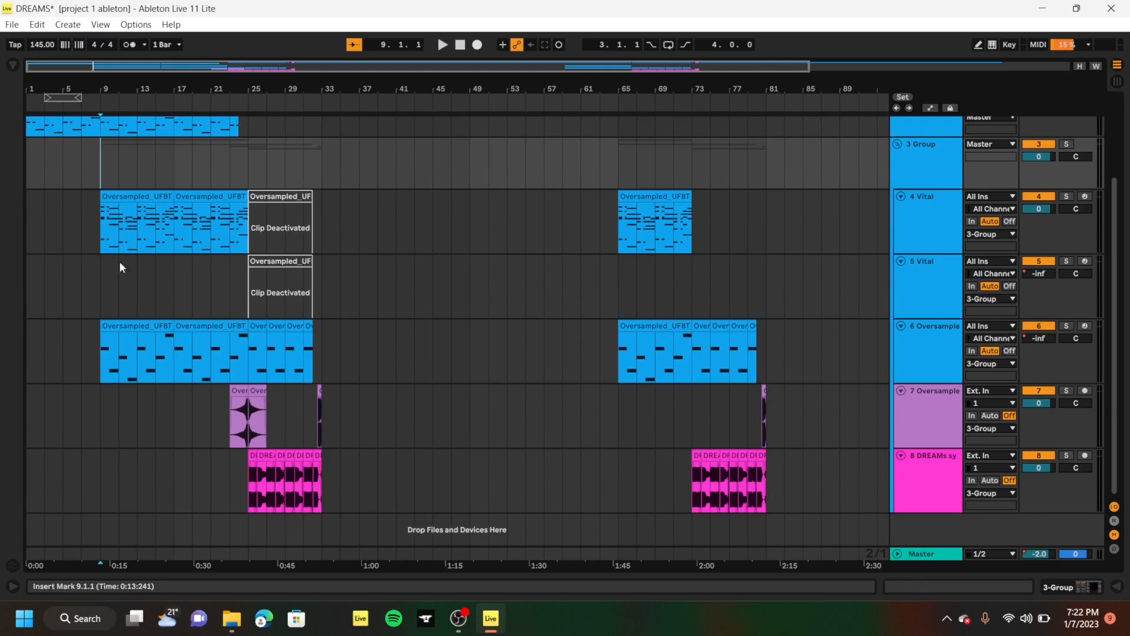
click(175, 184)
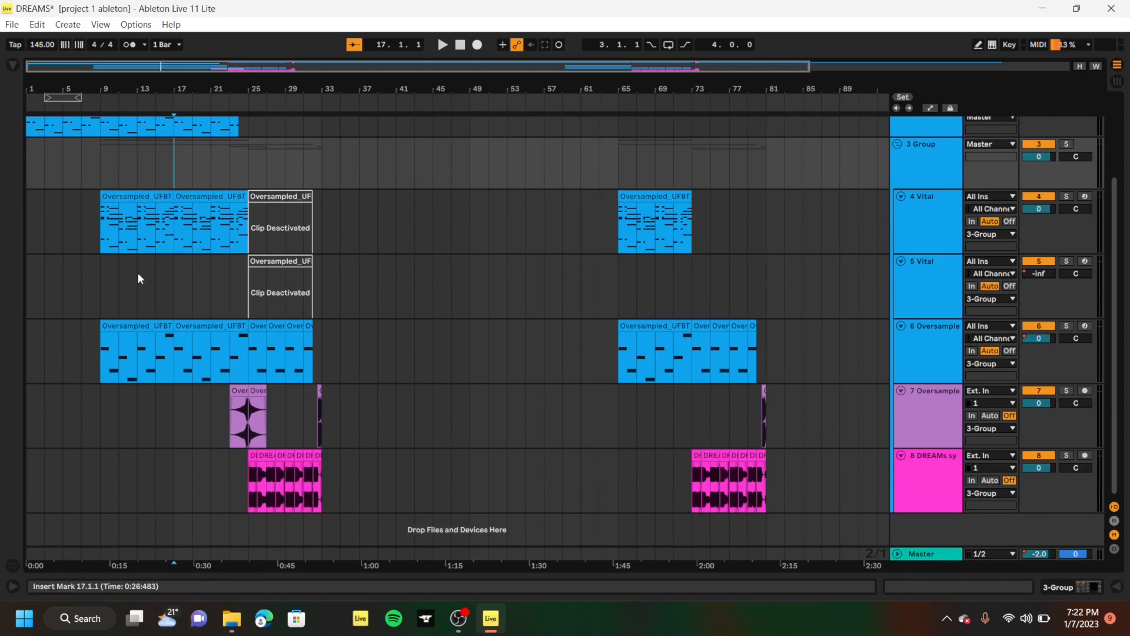
click(104, 239)
Show track 6's Arpeggiator and sampler devices, solo the track, and listen to it from bar 9 and bar 17
double_click(911, 348)
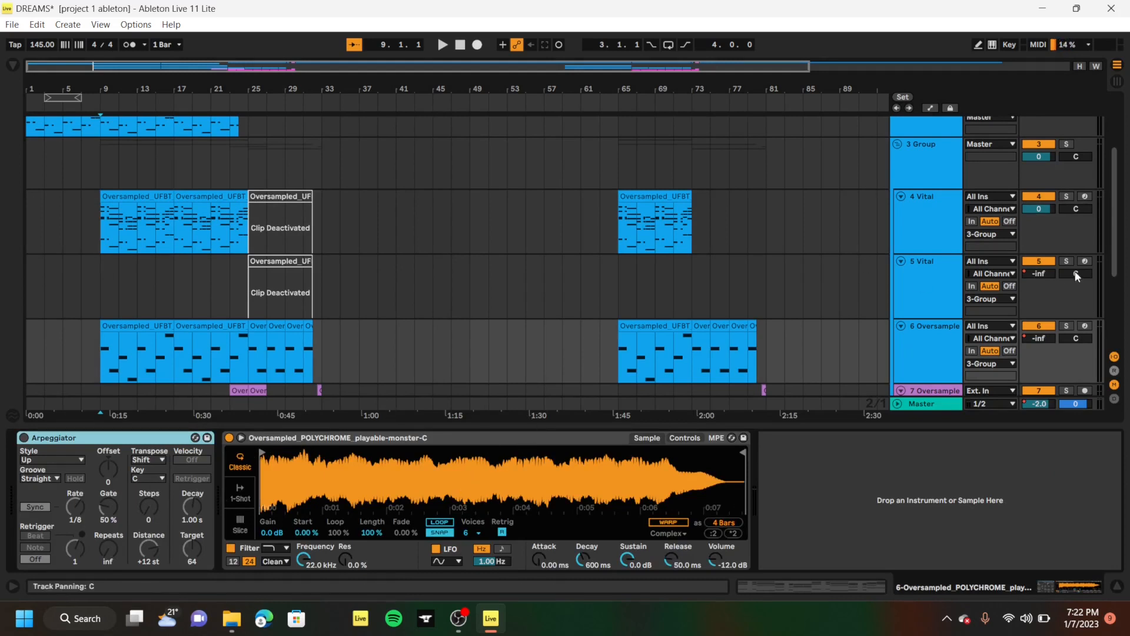
click(1066, 326)
key(space)
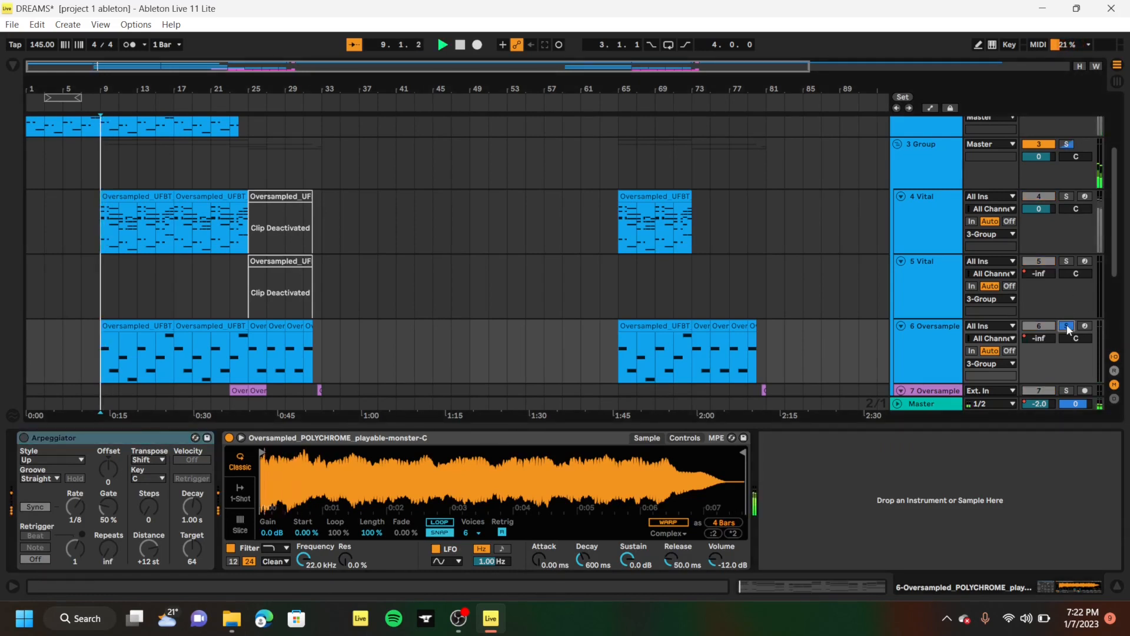
click(172, 363)
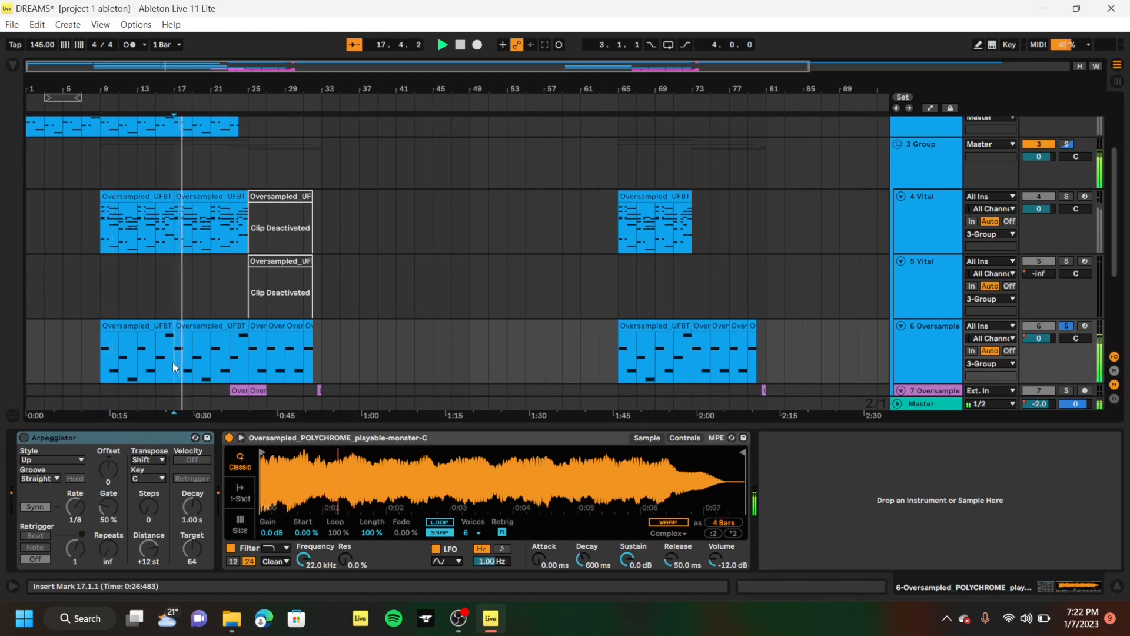
key(space)
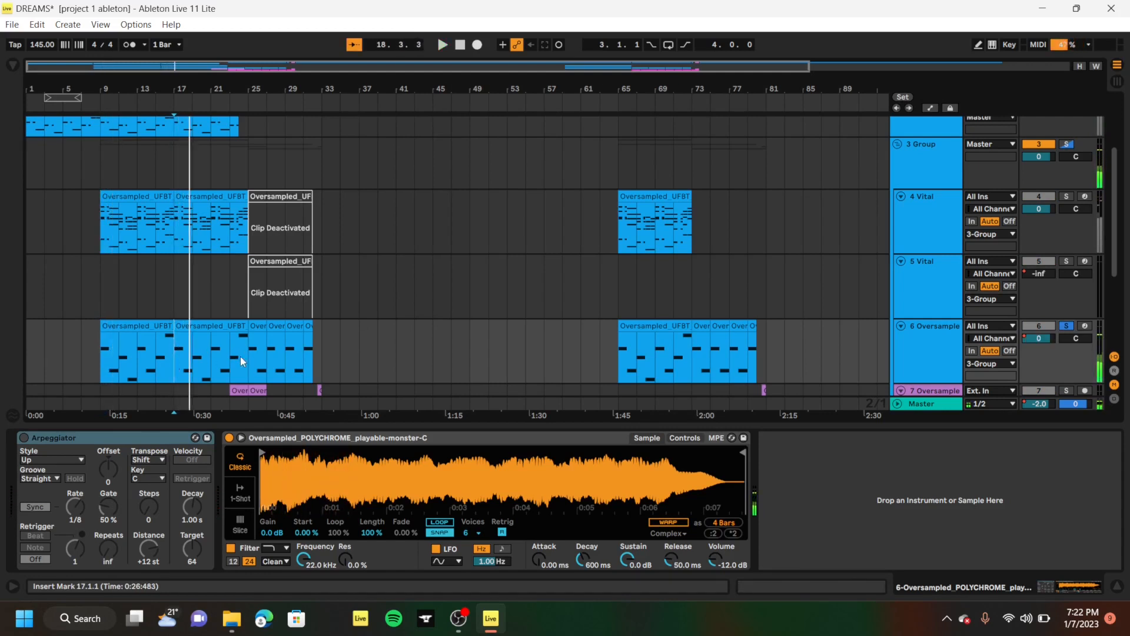
Solo the 4 Vital track in place of track 6, with playback starting at bar 9, and show its devices
drag(291, 425, 283, 533)
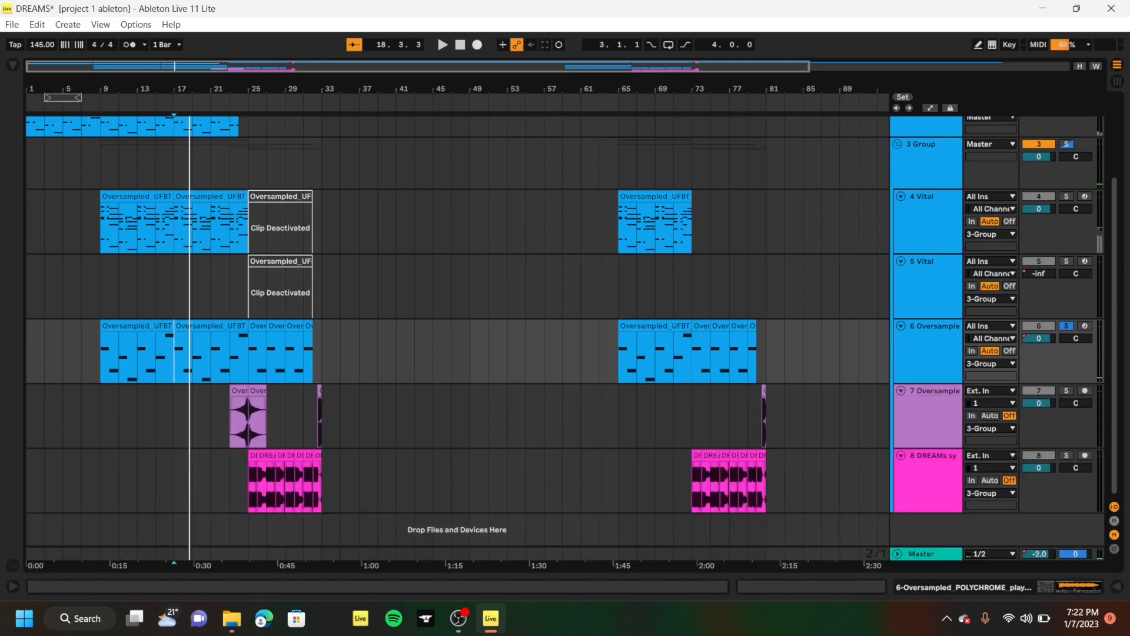
click(156, 238)
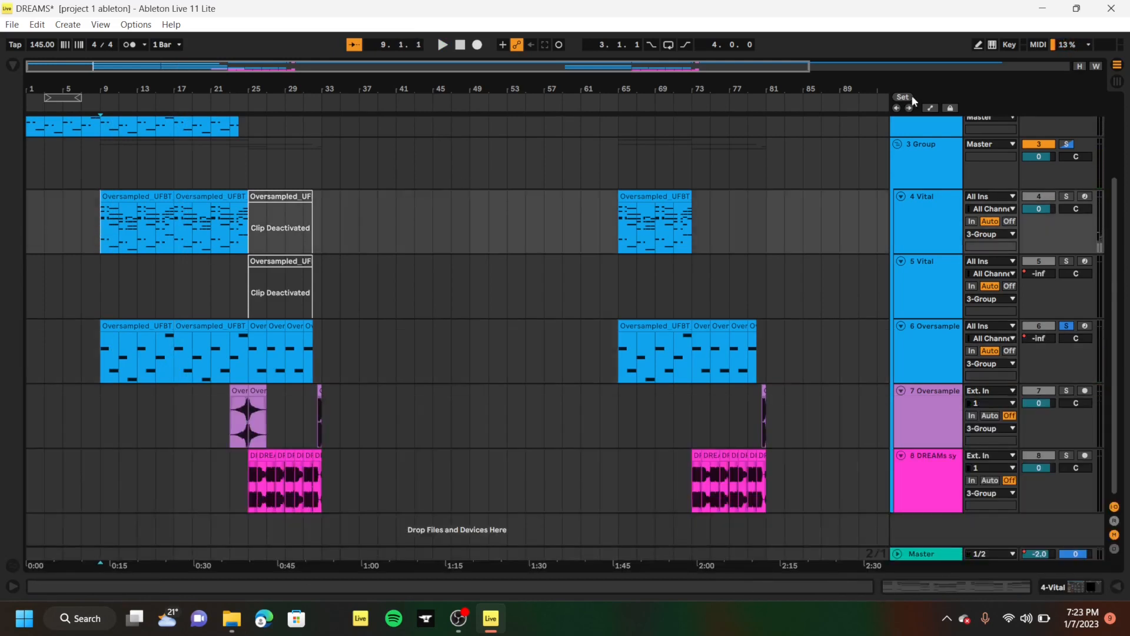
click(1064, 196)
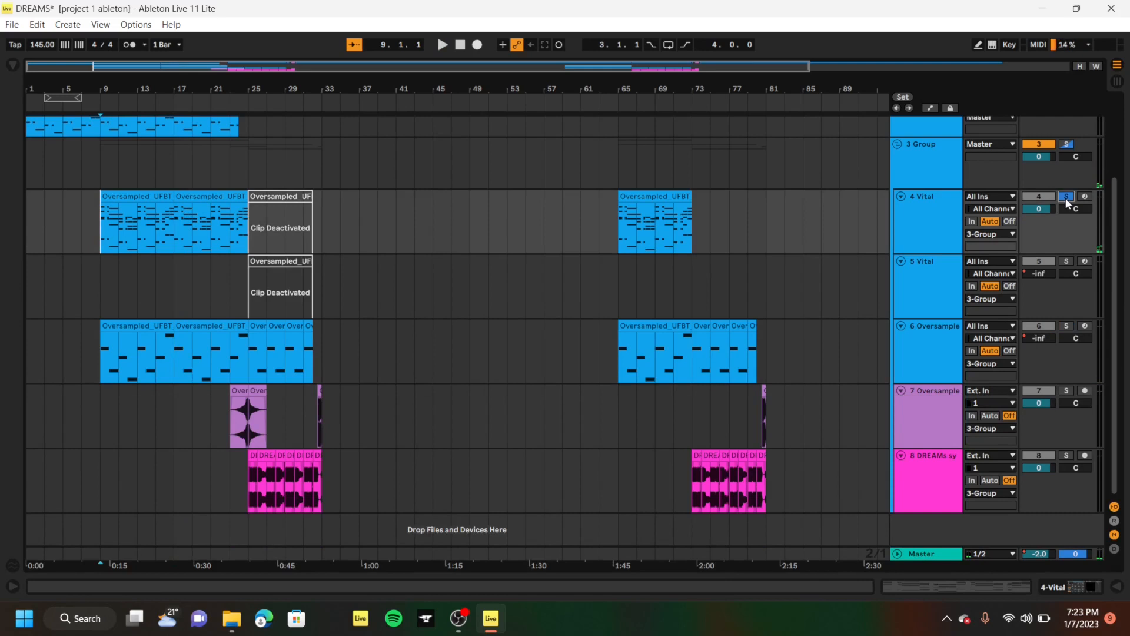
double_click(931, 199)
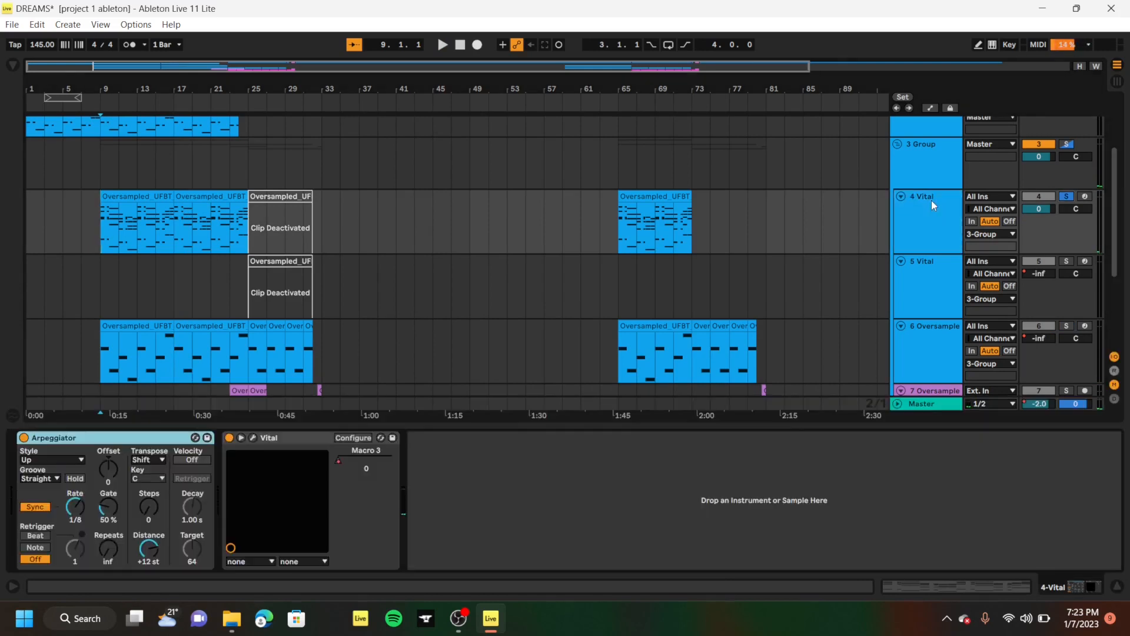
Inspect the ARP - Anticipation preset's details and effects in the 4 Vital synth while listening from bar 9, and close its window
click(255, 437)
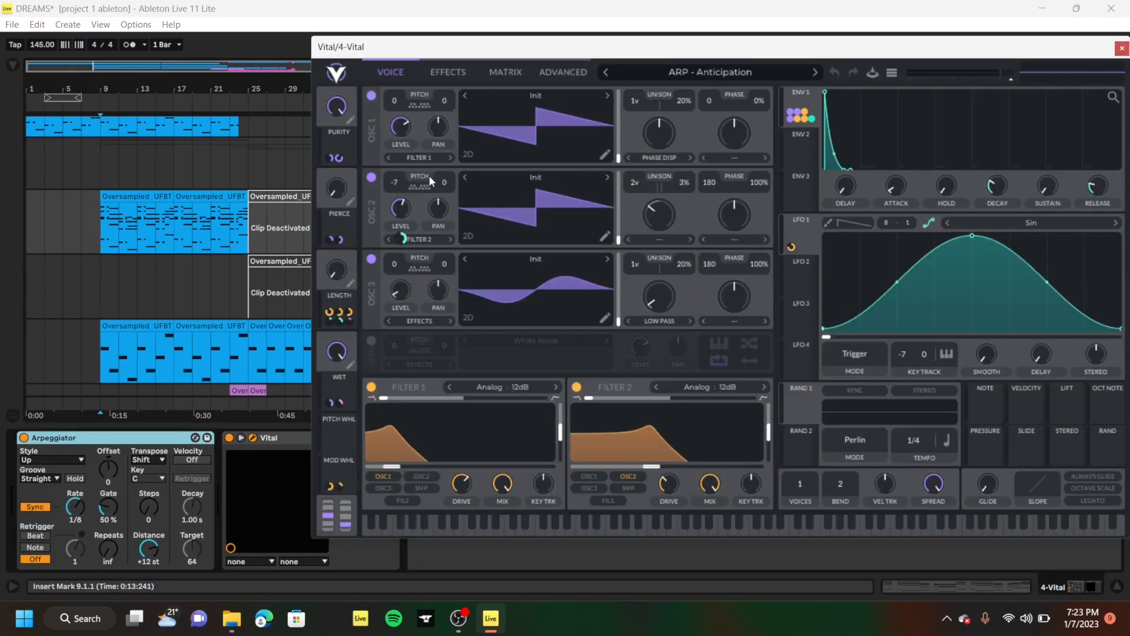
click(698, 74)
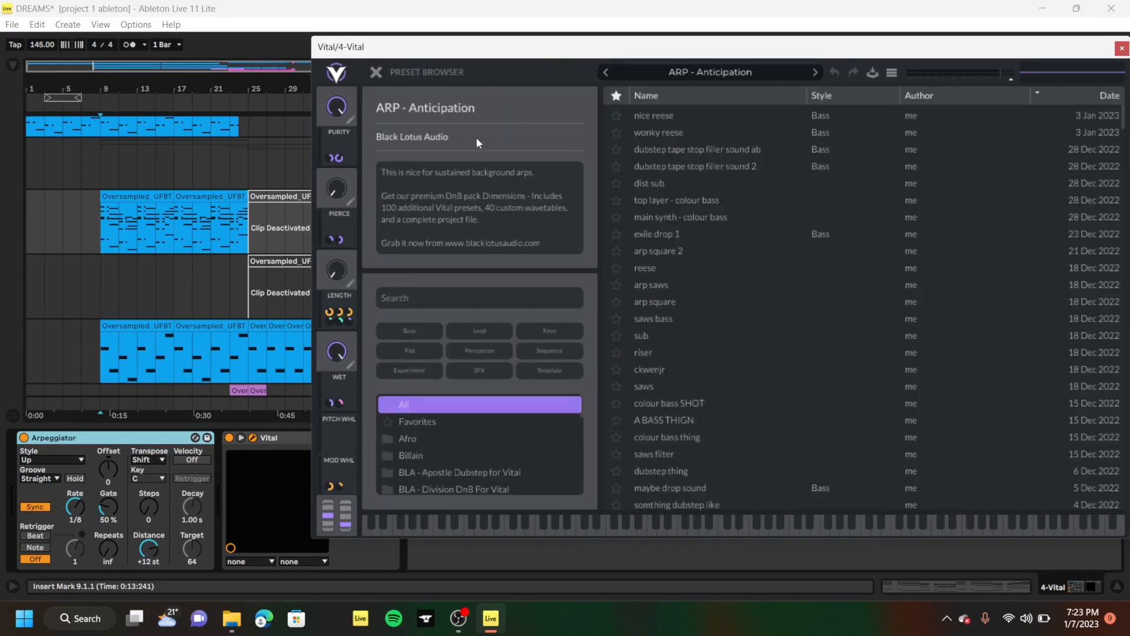
click(374, 74)
click(447, 69)
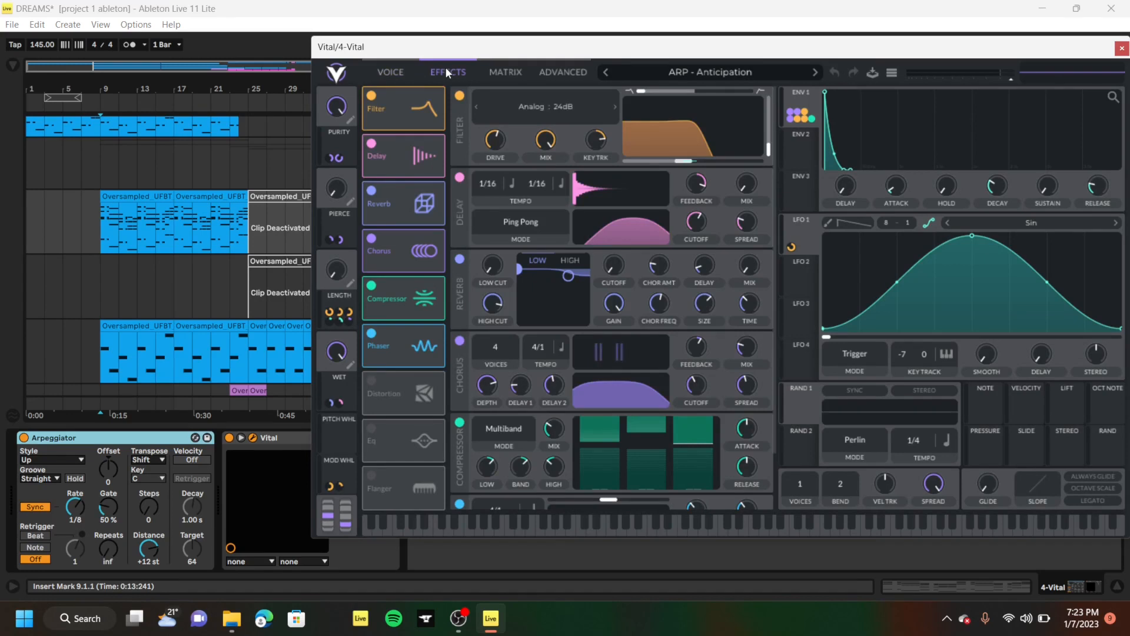
click(373, 75)
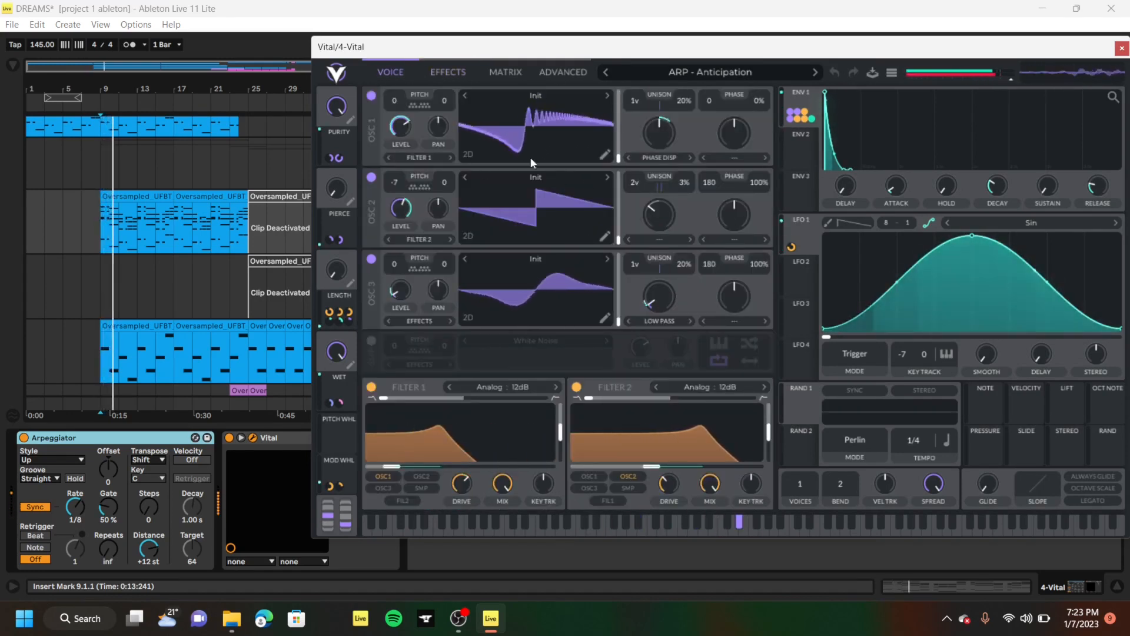
drag(592, 53, 448, 54)
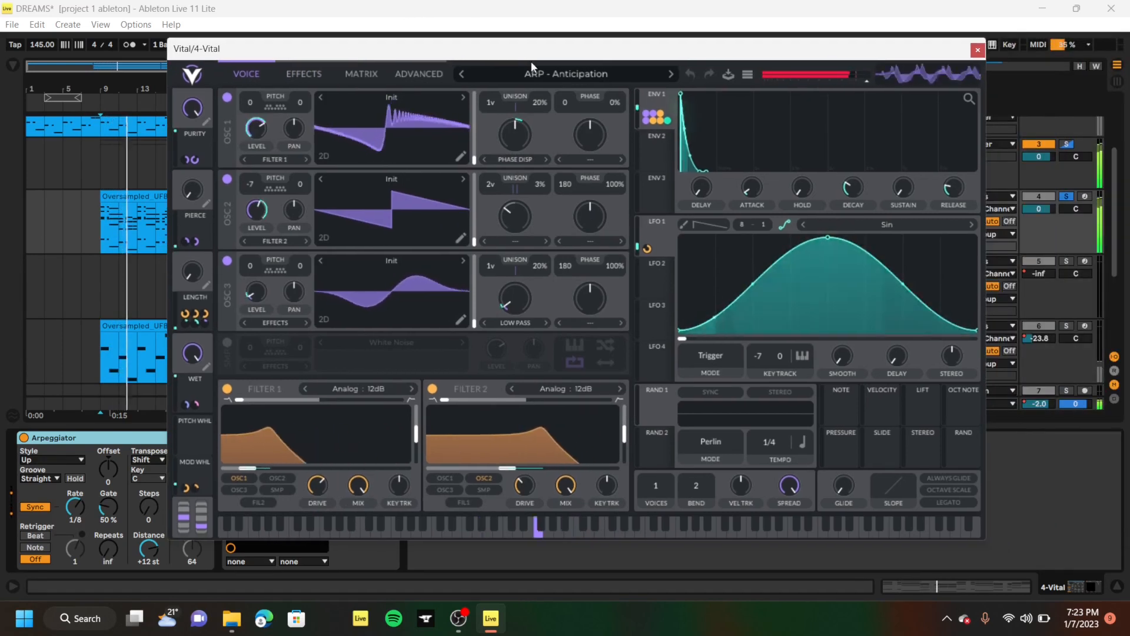
click(977, 50)
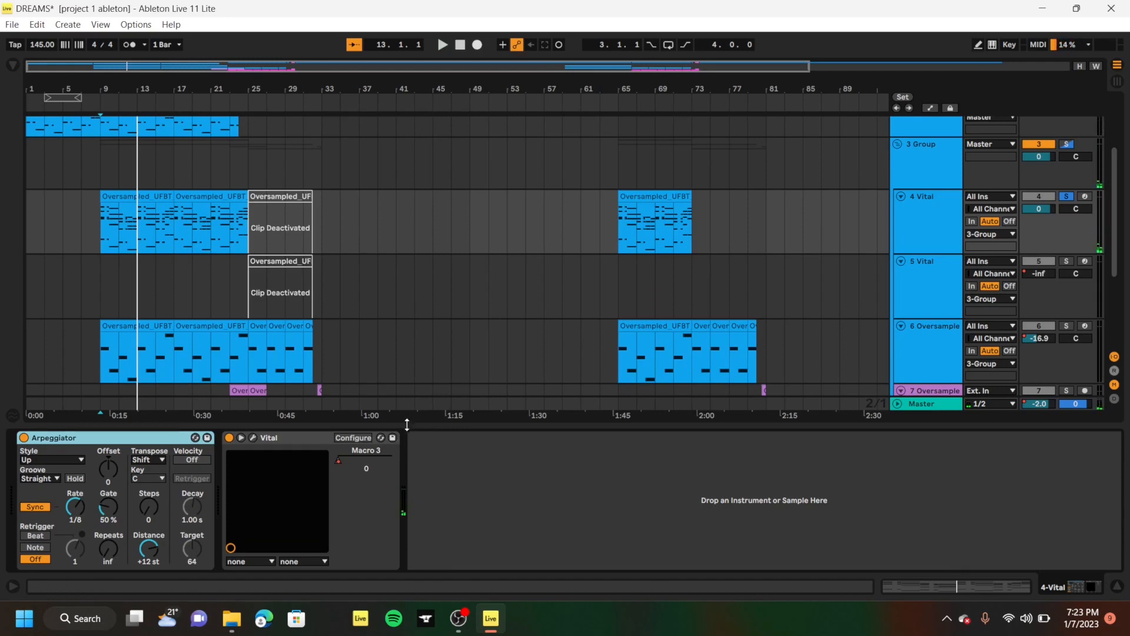
Collapse the device area, place the playback start at bar 23, and turn off solo on the 4 Vital track
drag(408, 425, 373, 630)
click(238, 231)
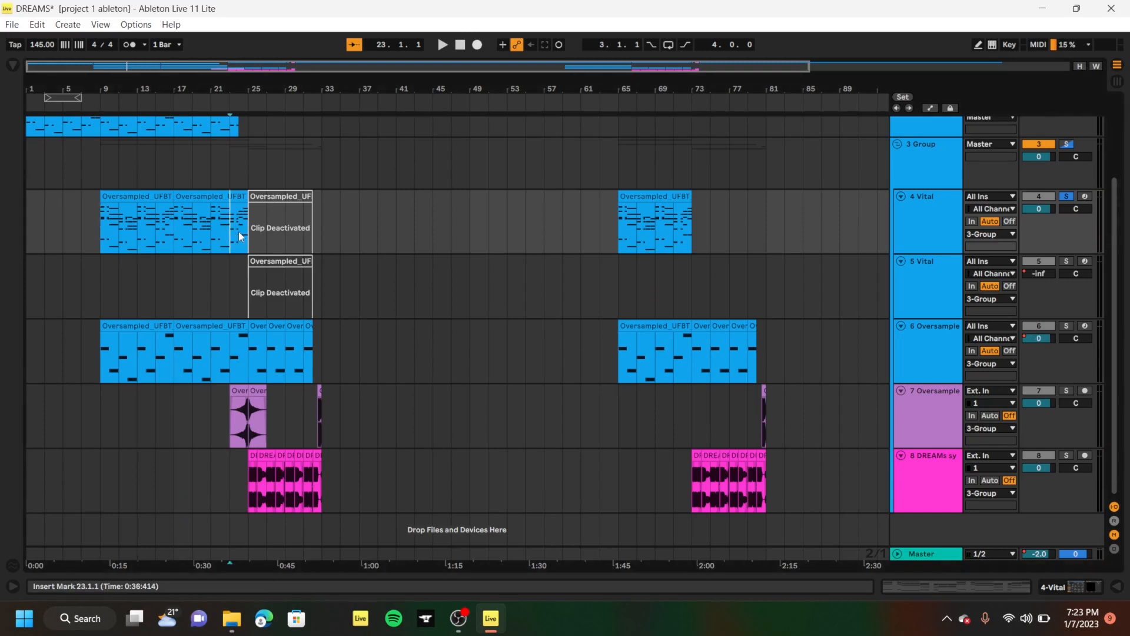
scroll(239, 231, up, 3)
click(1066, 304)
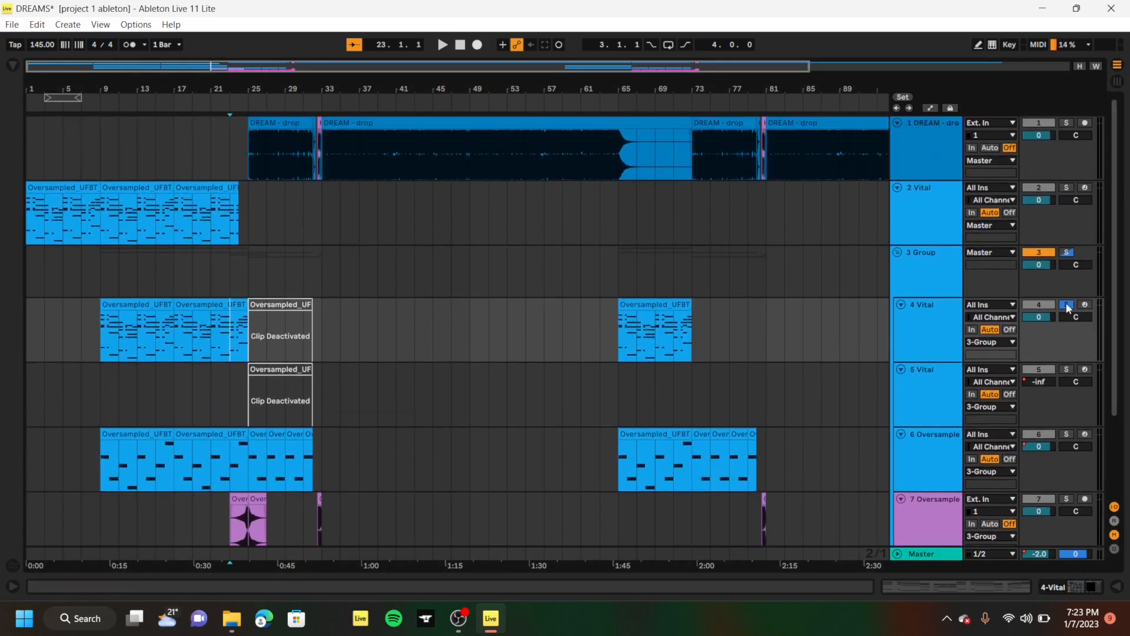
Listen to all tracks together from bar 23 through bar 32 and move the playback start to bar 25
scroll(531, 350, down, 3)
scroll(531, 353, up, 3)
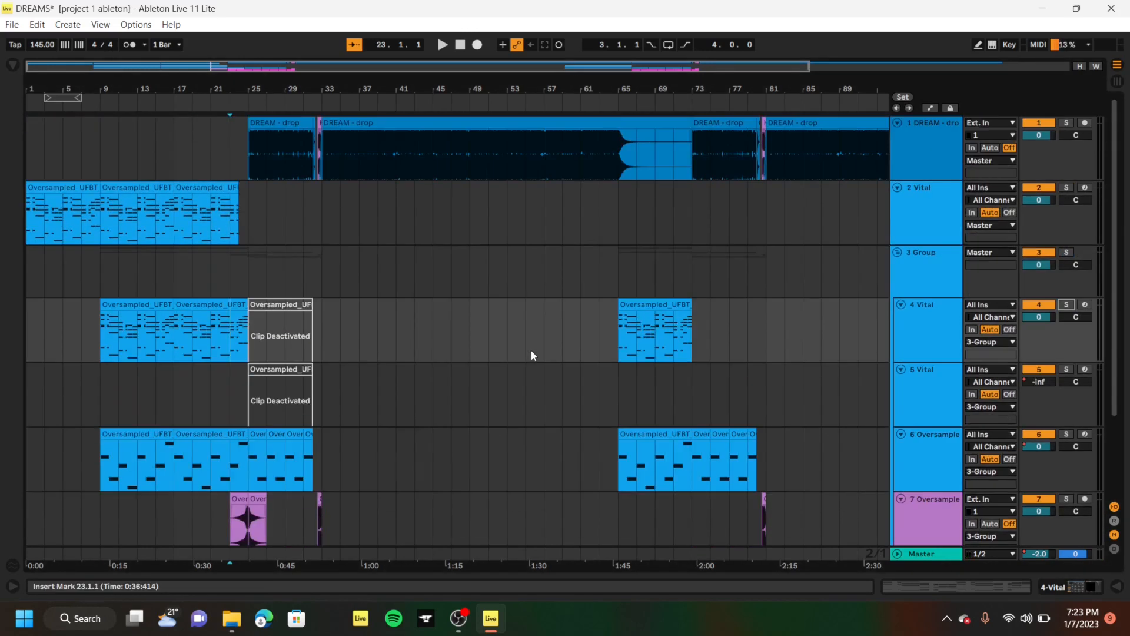
scroll(530, 349, down, 3)
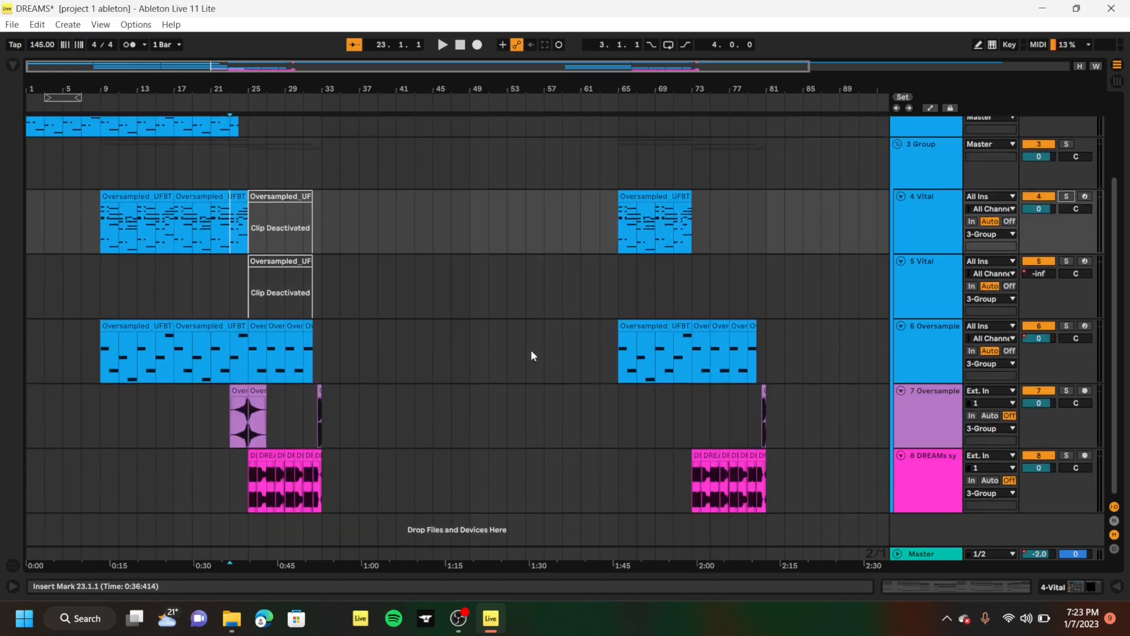
key(space)
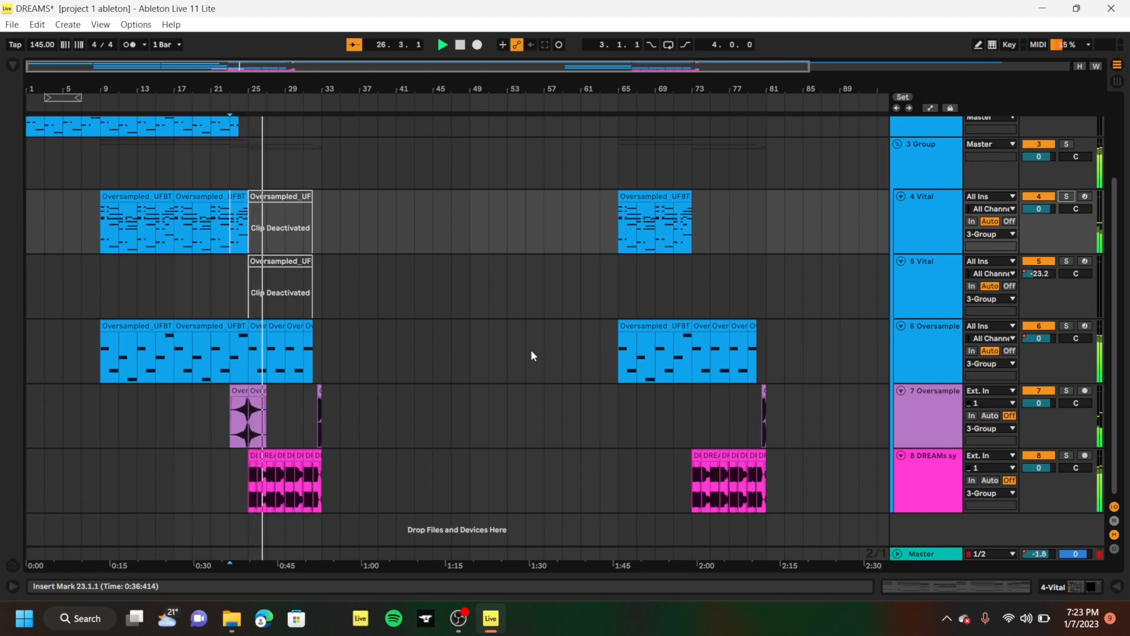
click(253, 221)
scroll(444, 336, up, 1)
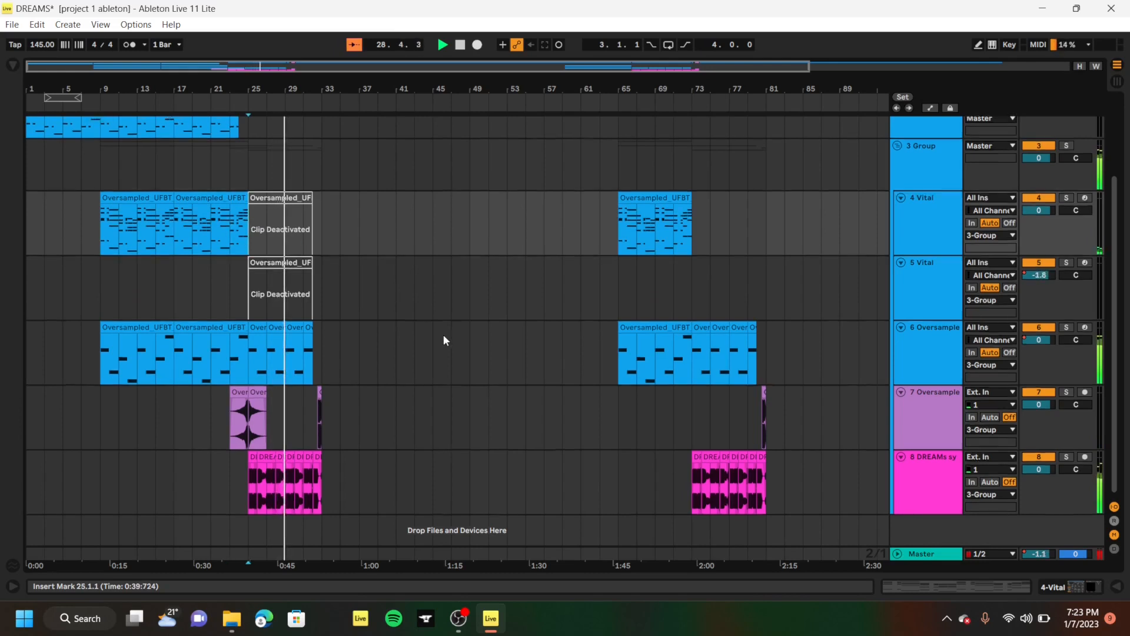
scroll(444, 339, up, 4)
scroll(443, 339, down, 4)
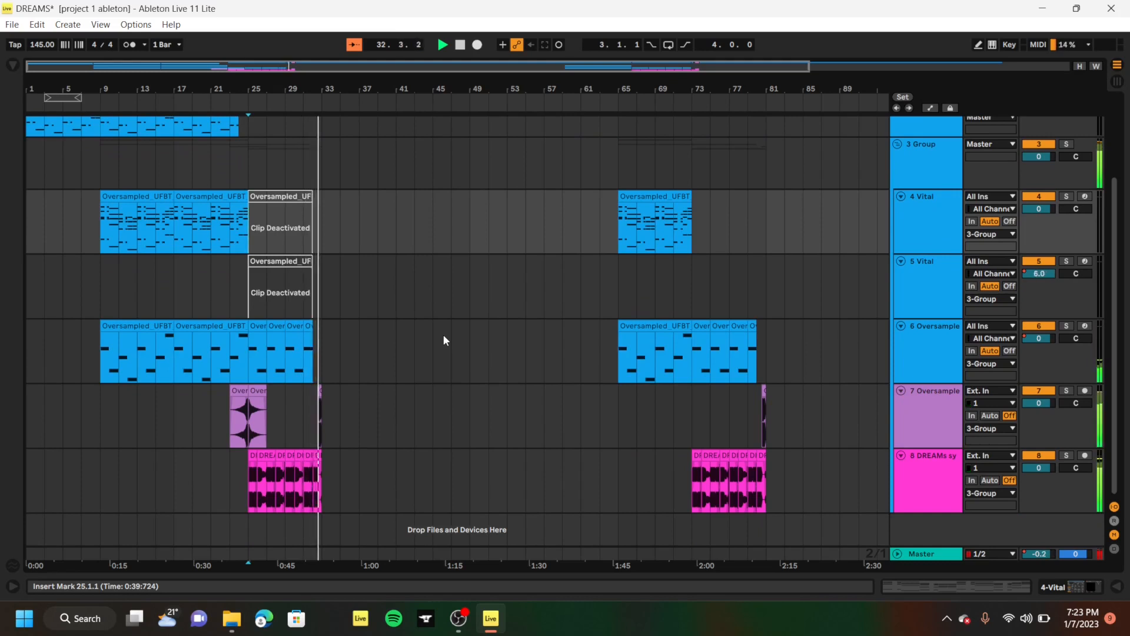
key(space)
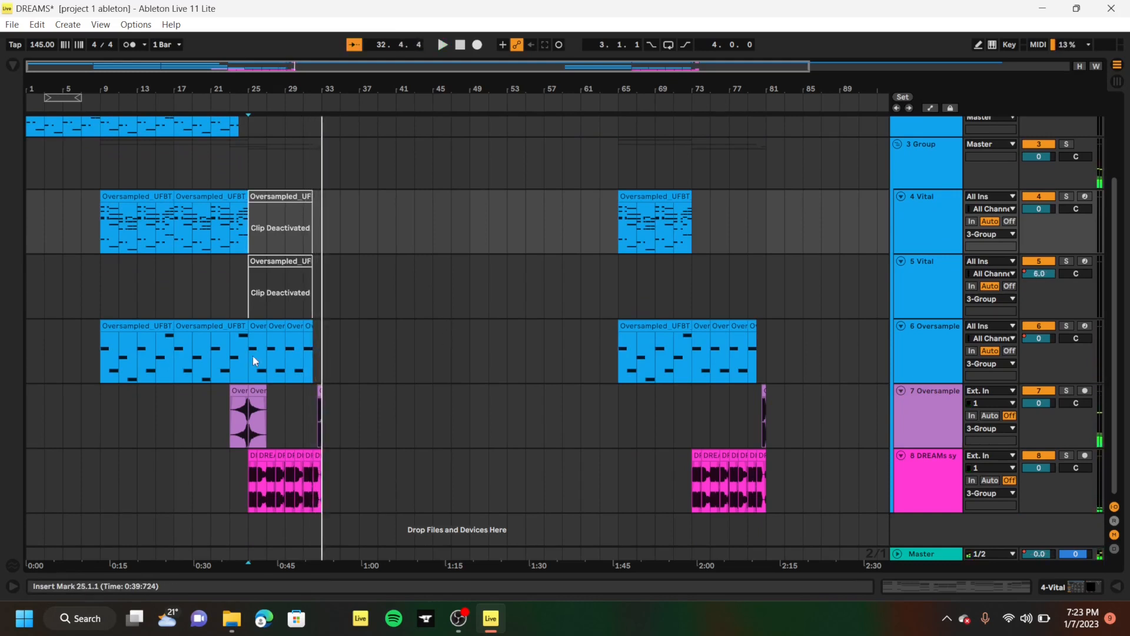
Point out where the clips on tracks 8, 6 and 7 meet at bar 25, and set the playback start to 24.3.1
click(252, 503)
scroll(251, 499, up, 5)
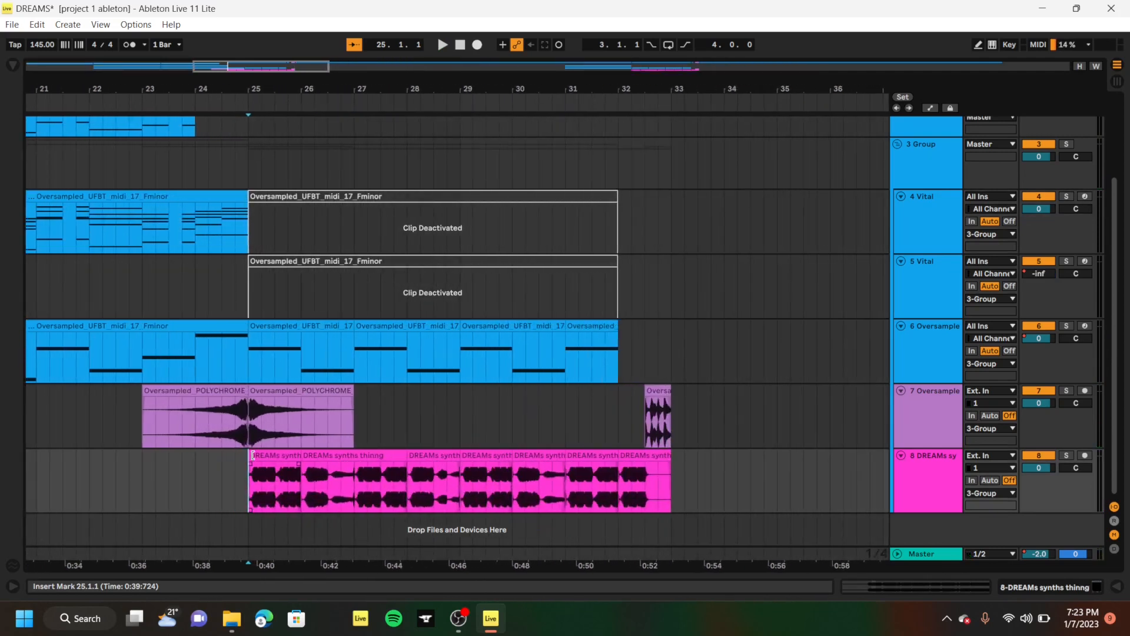
click(250, 374)
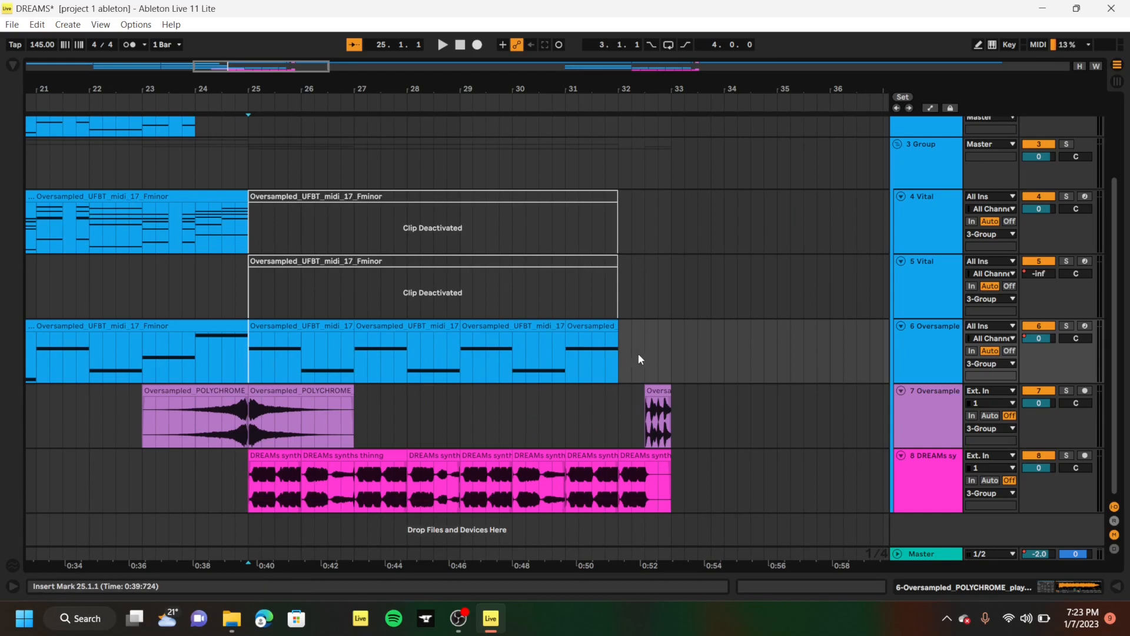
click(250, 423)
key(Left)
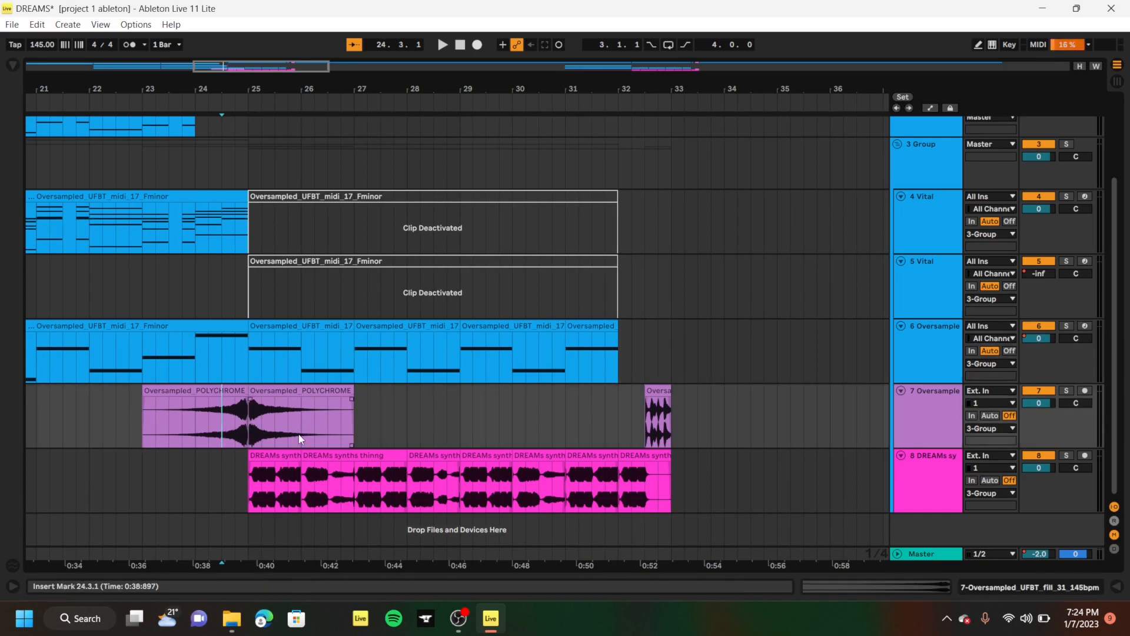
Solo the 1 DREAM - drop track, listen from 24.3.1 through bar 32, and turn its solo off
scroll(300, 438, up, 3)
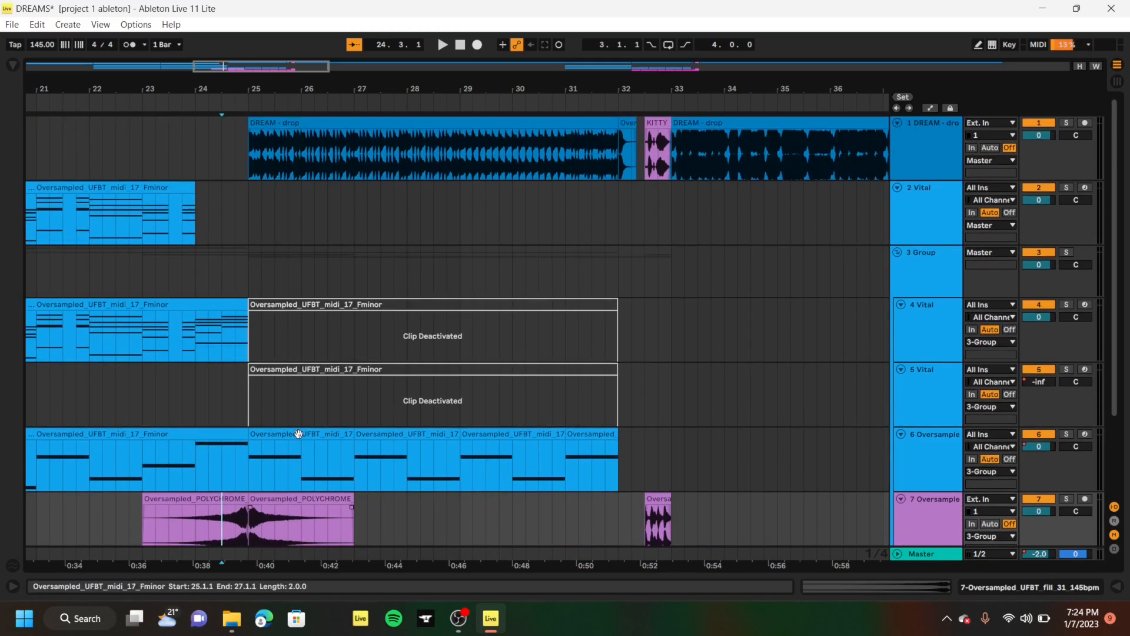
click(250, 177)
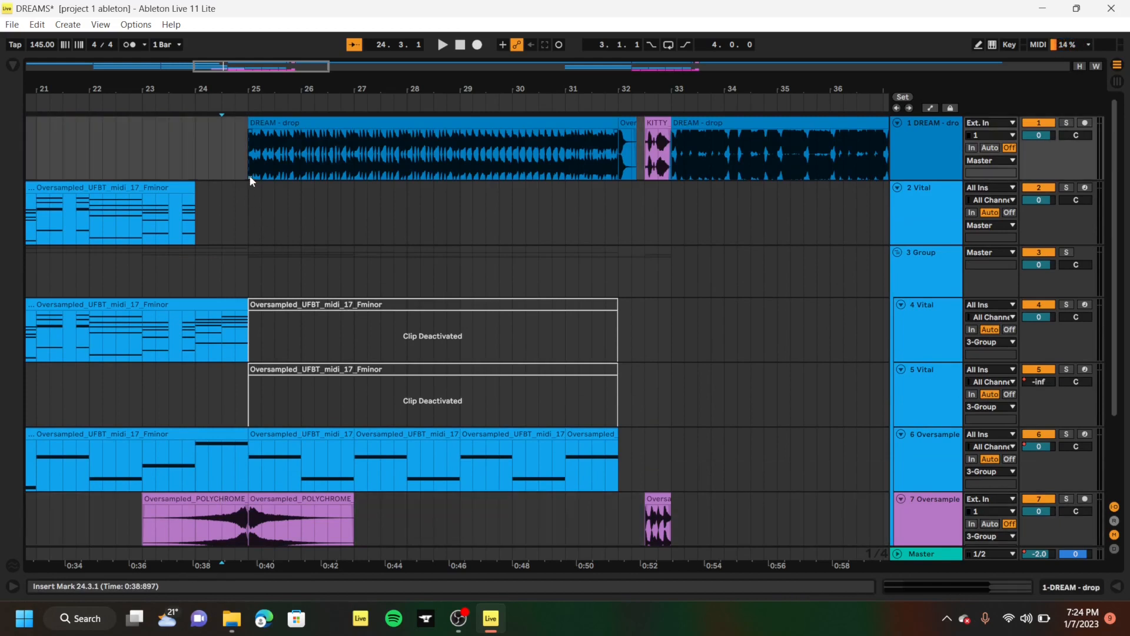
click(1065, 125)
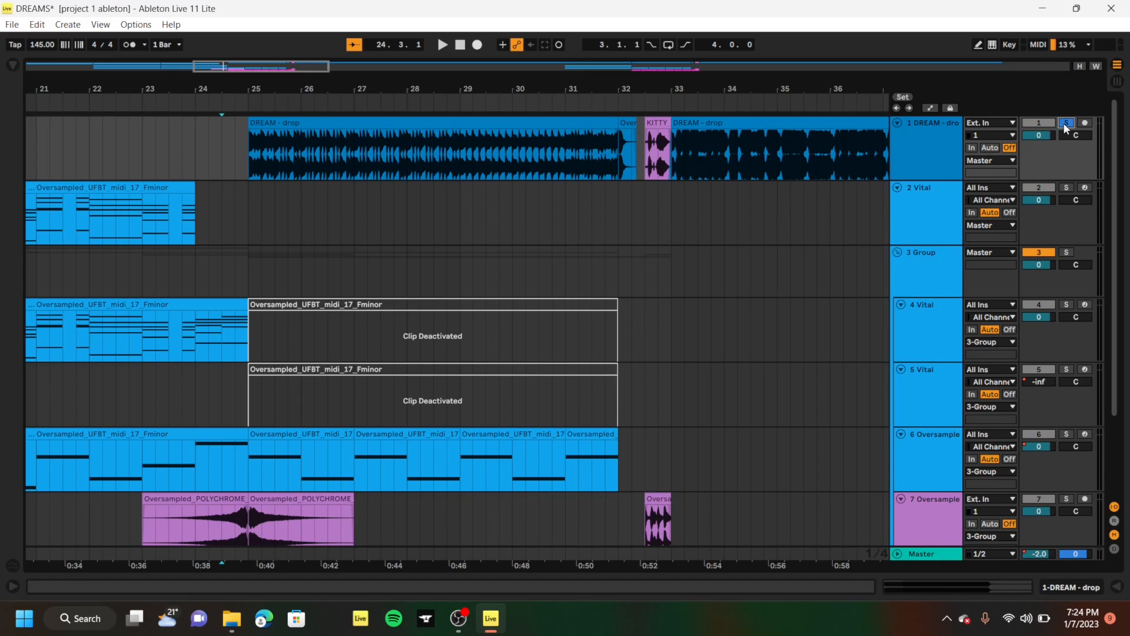
key(space)
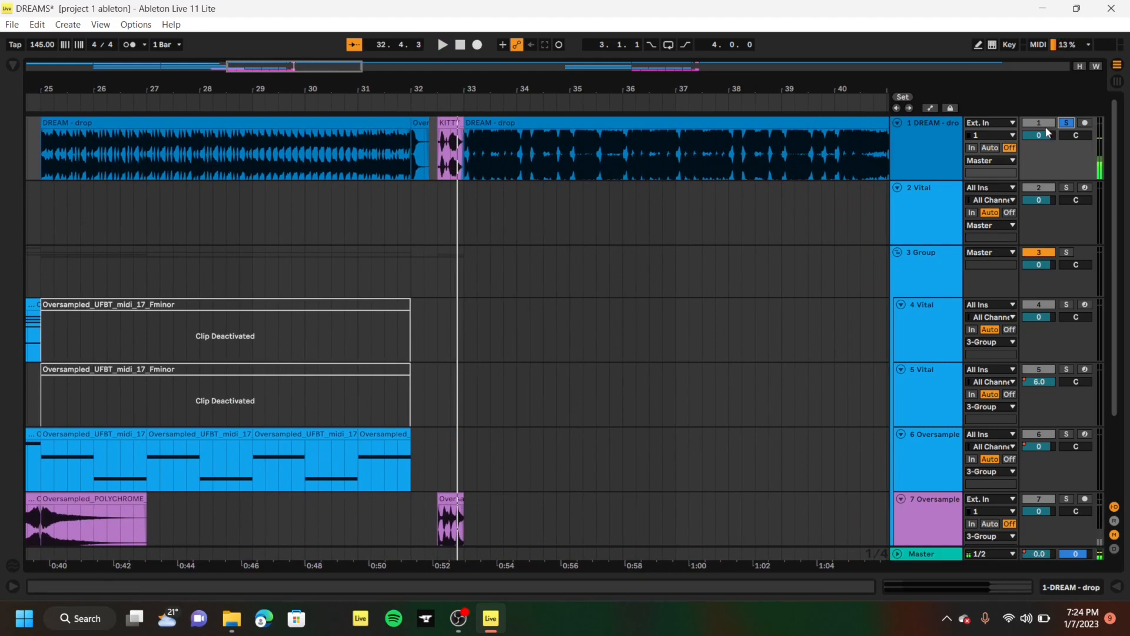
click(1066, 122)
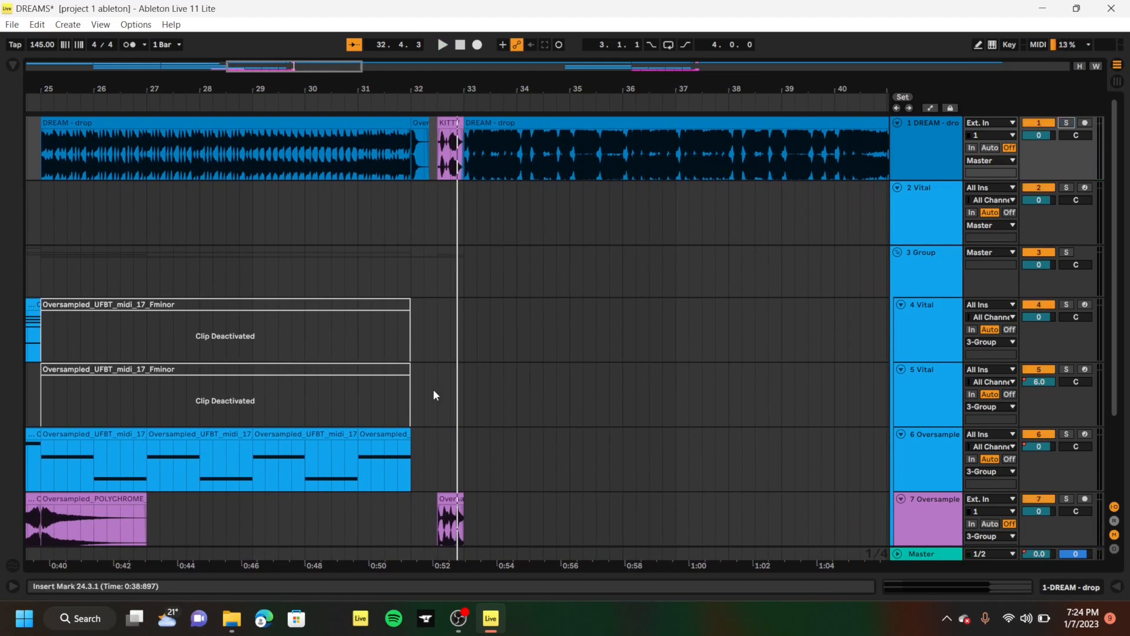
Place the playback start at bar 25 on the 8 DREAMs synths thinng track and solo that track
scroll(434, 392, down, 2)
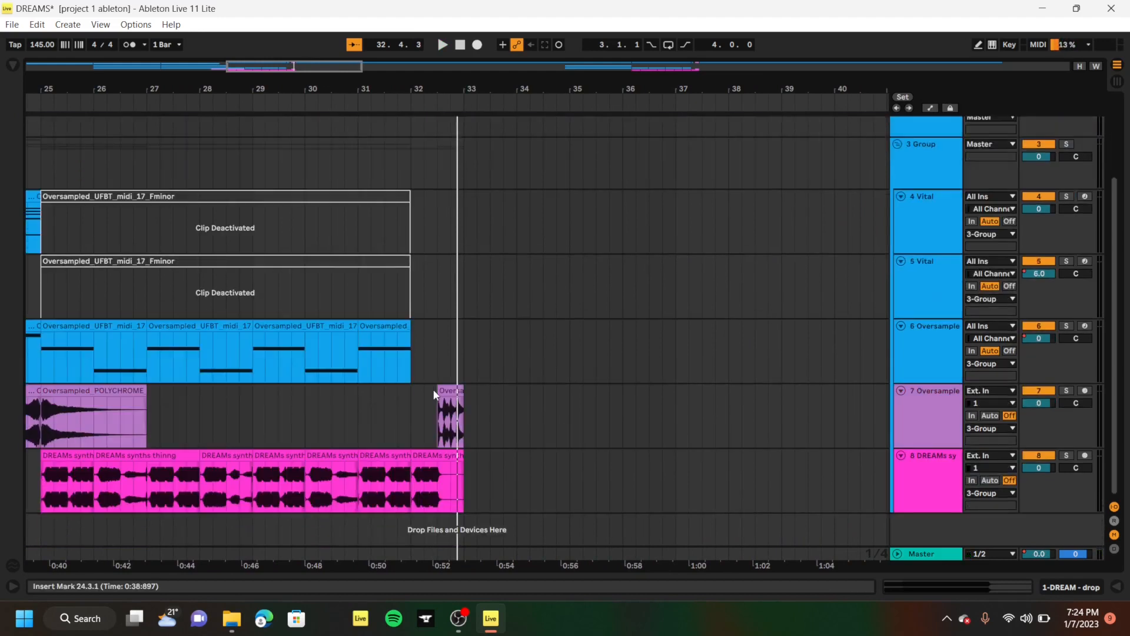
click(38, 495)
key(space)
click(1066, 456)
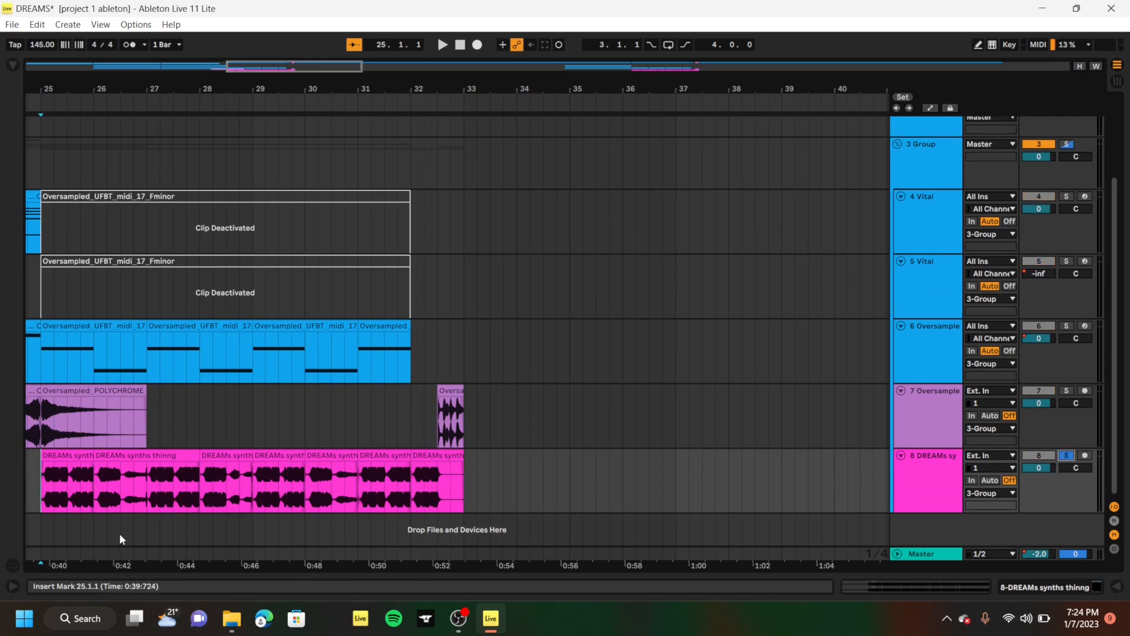
scroll(119, 533, up, 3)
scroll(119, 533, left, 5)
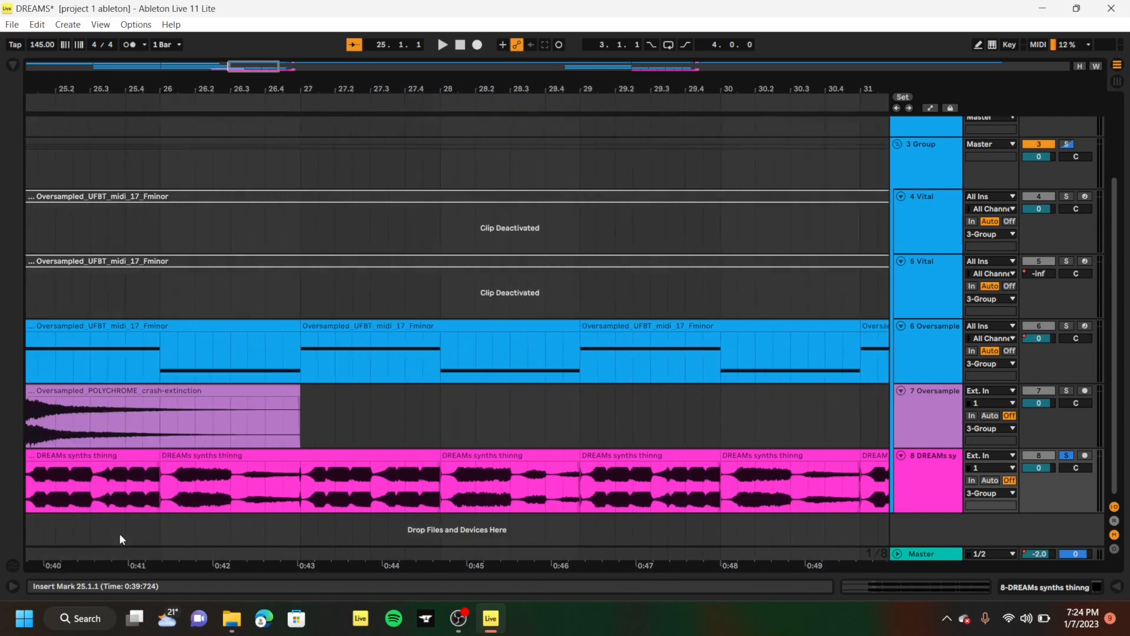
Show the devices of track 8, inspect its kHs Filter settings, then close the plug-in window and collapse the device area
double_click(946, 471)
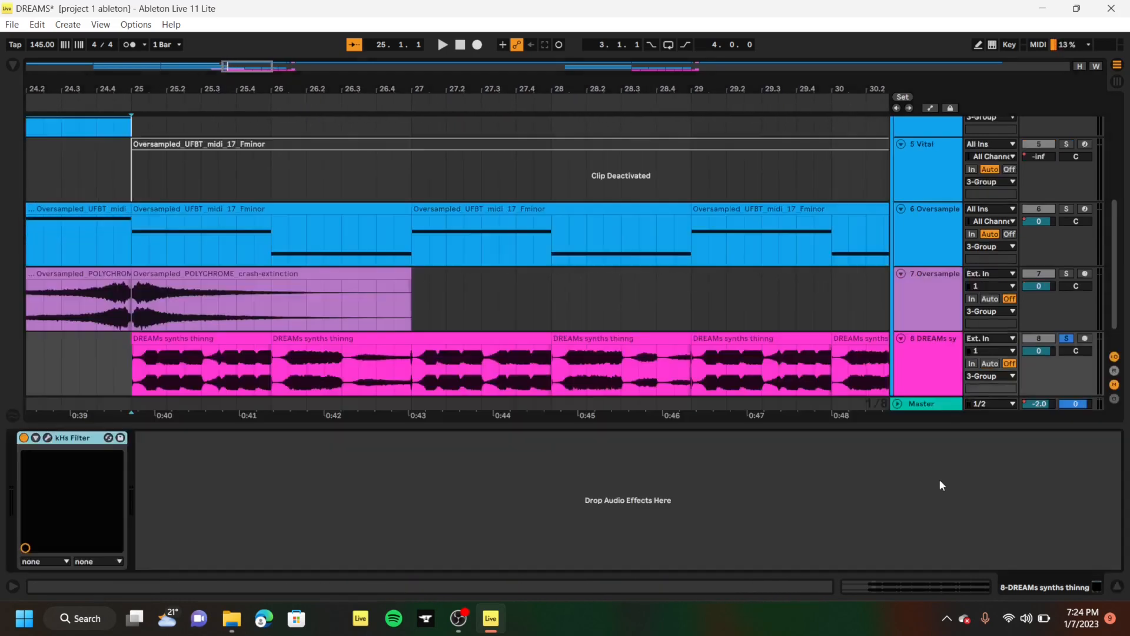
click(49, 438)
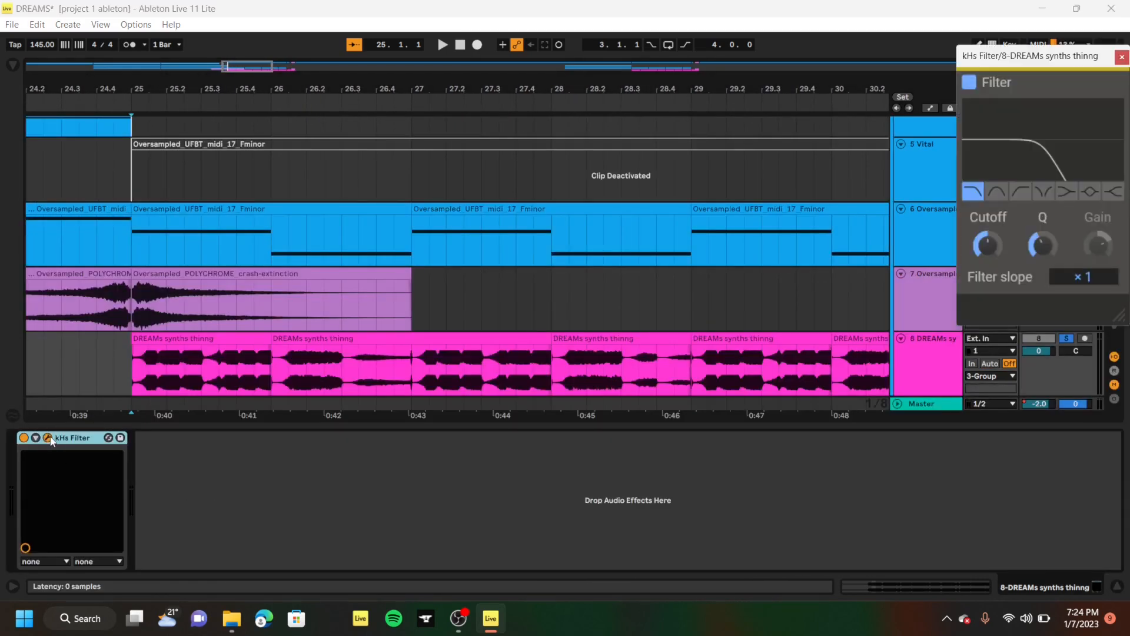
click(1121, 58)
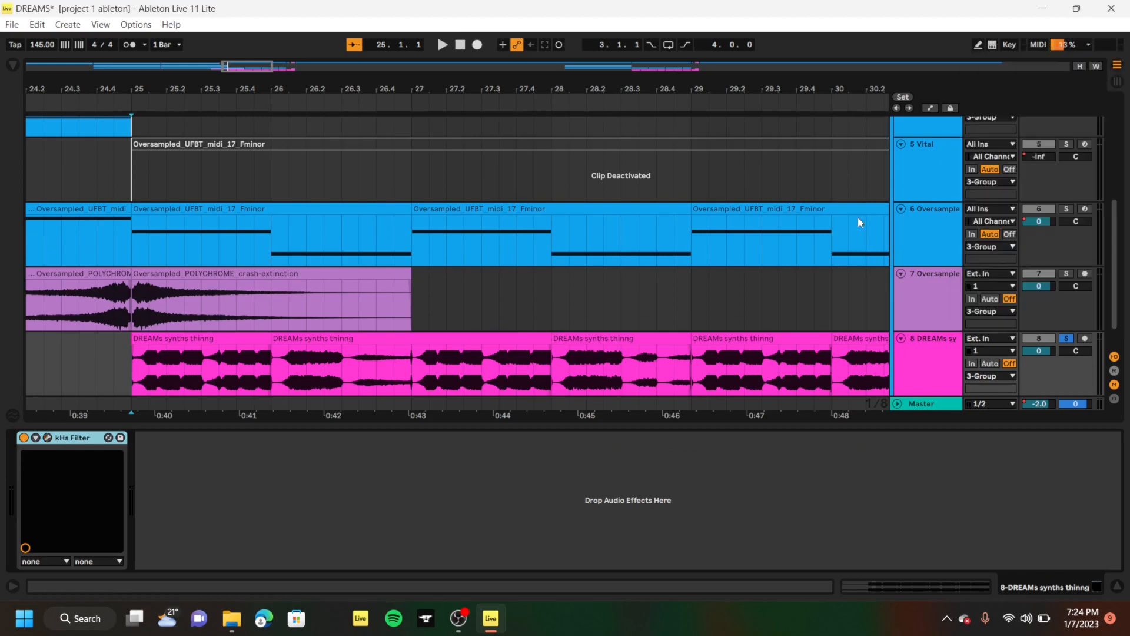
drag(493, 544, 493, 568)
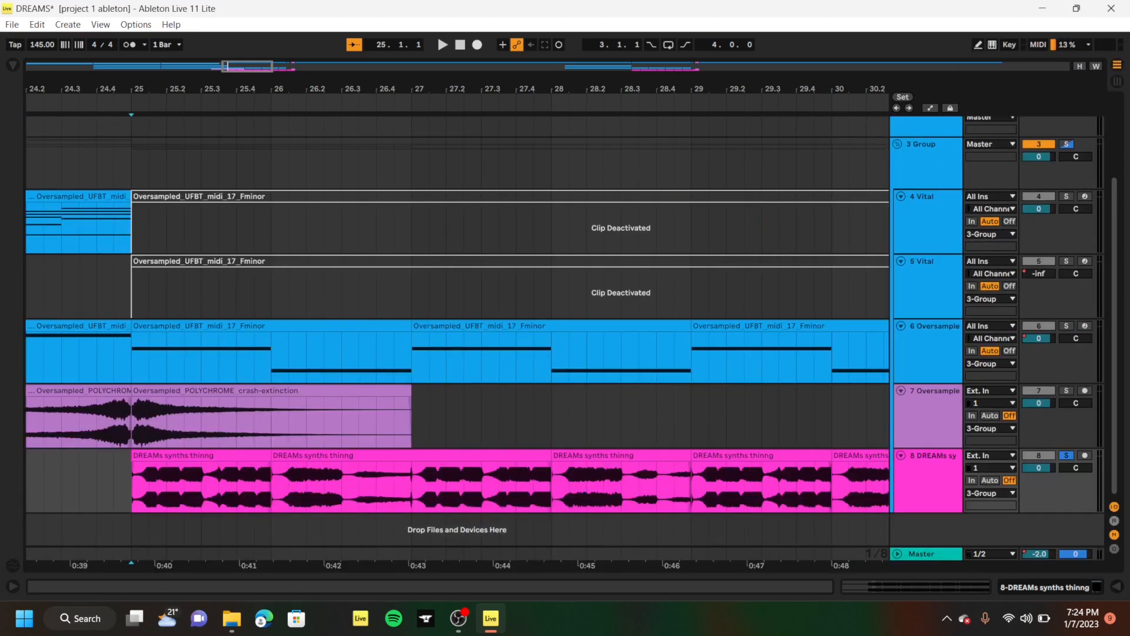
Listen to soloed track 8 from bar 25 through bar 32, then solo track 7 instead and play its fill clip from 32.3.1
key(space)
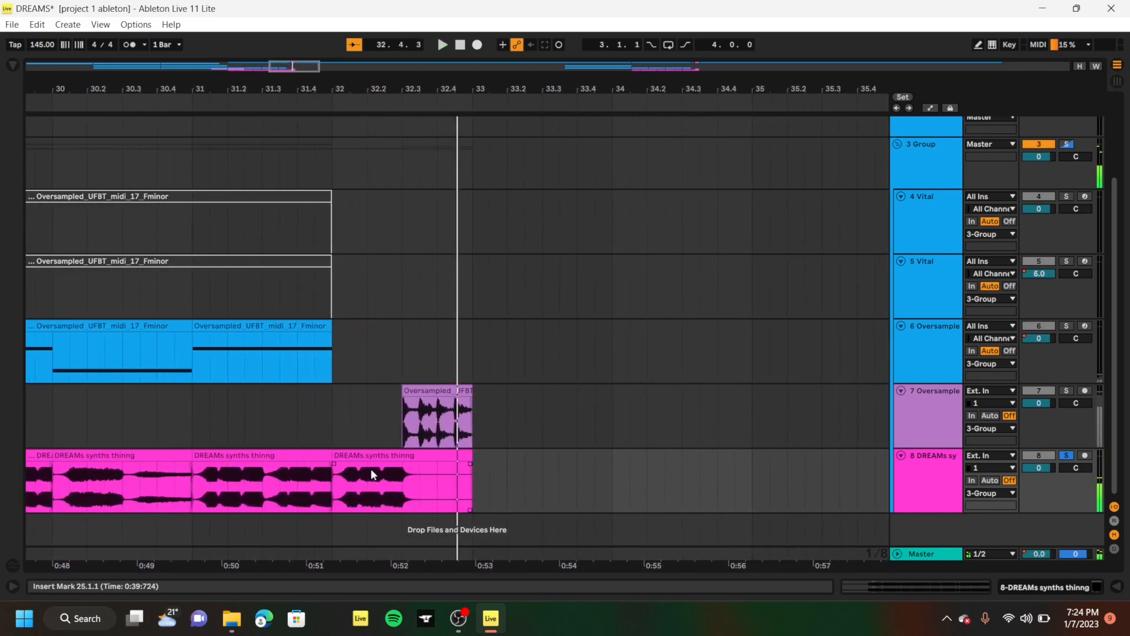
key(space)
click(400, 443)
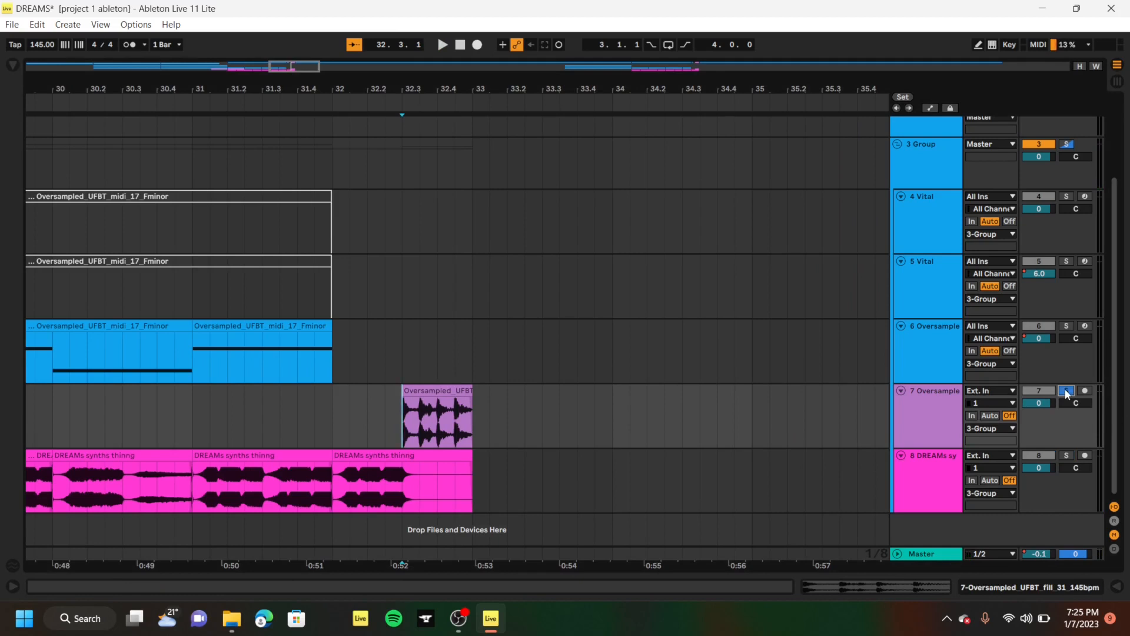
key(space)
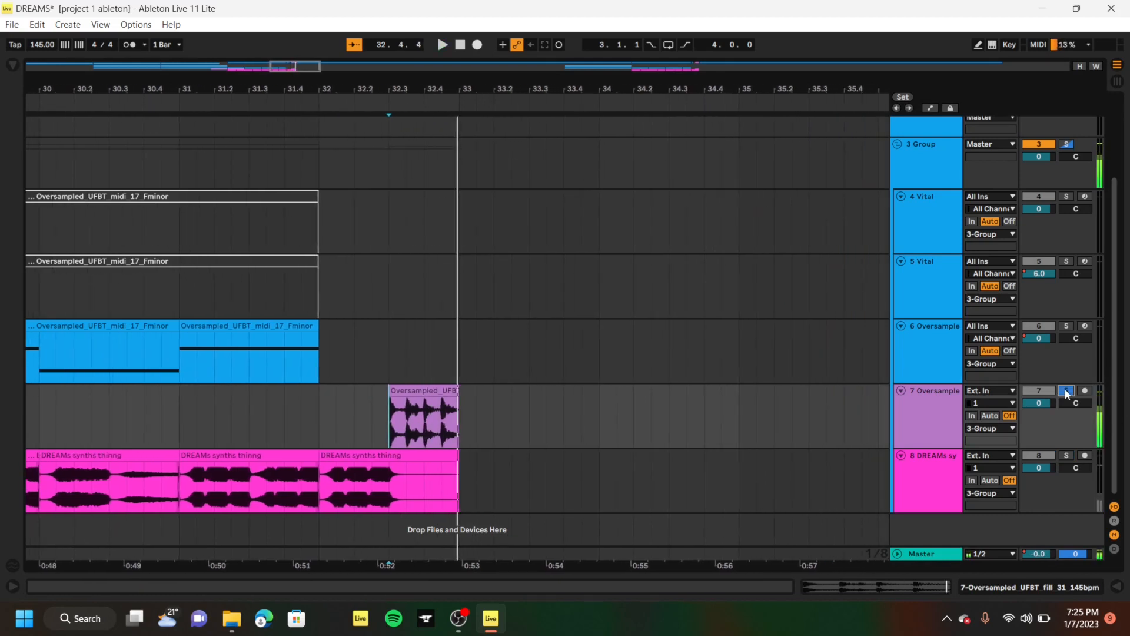
Place the playback start at bar 65, turn off solo on track 7, and listen to all tracks through bar 73
scroll(701, 257, up, 5)
scroll(701, 258, down, 10)
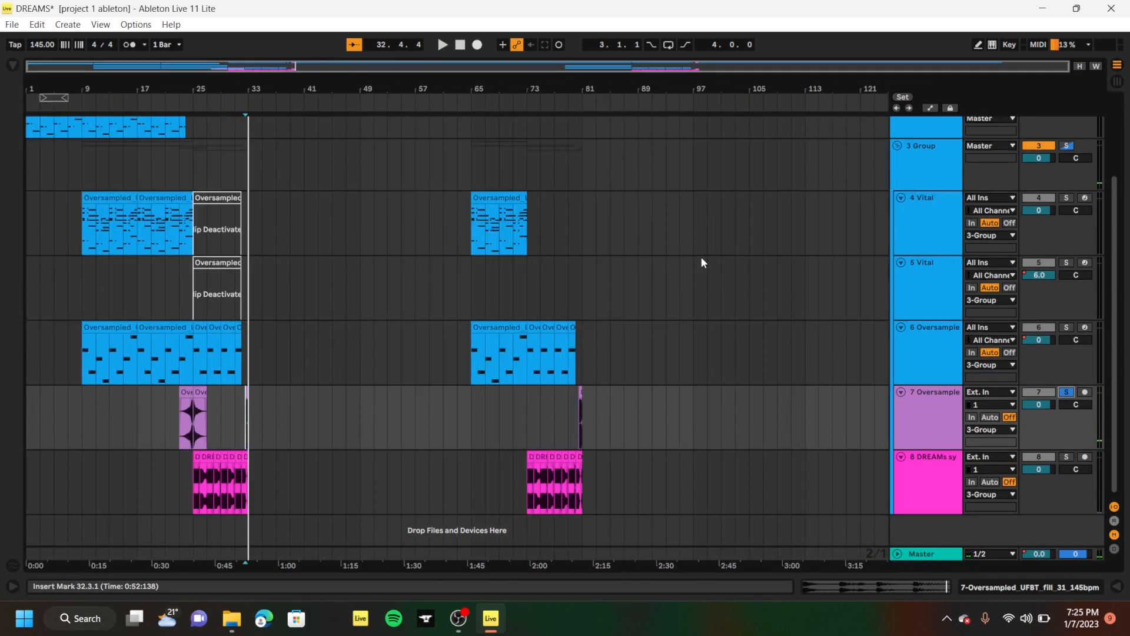
scroll(701, 257, up, 3)
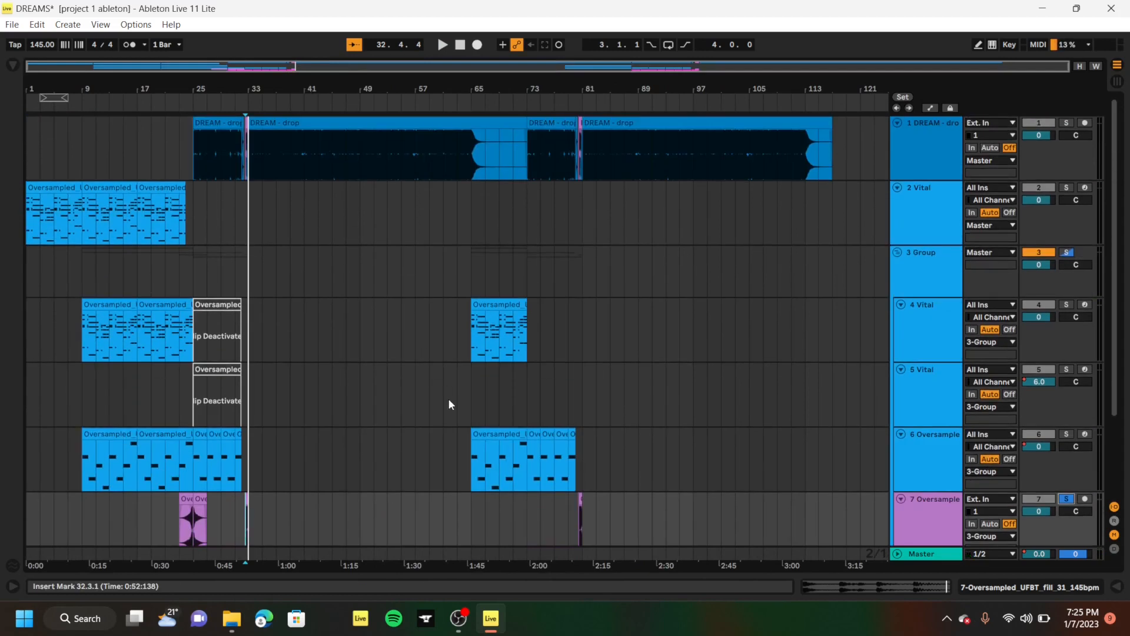
click(473, 338)
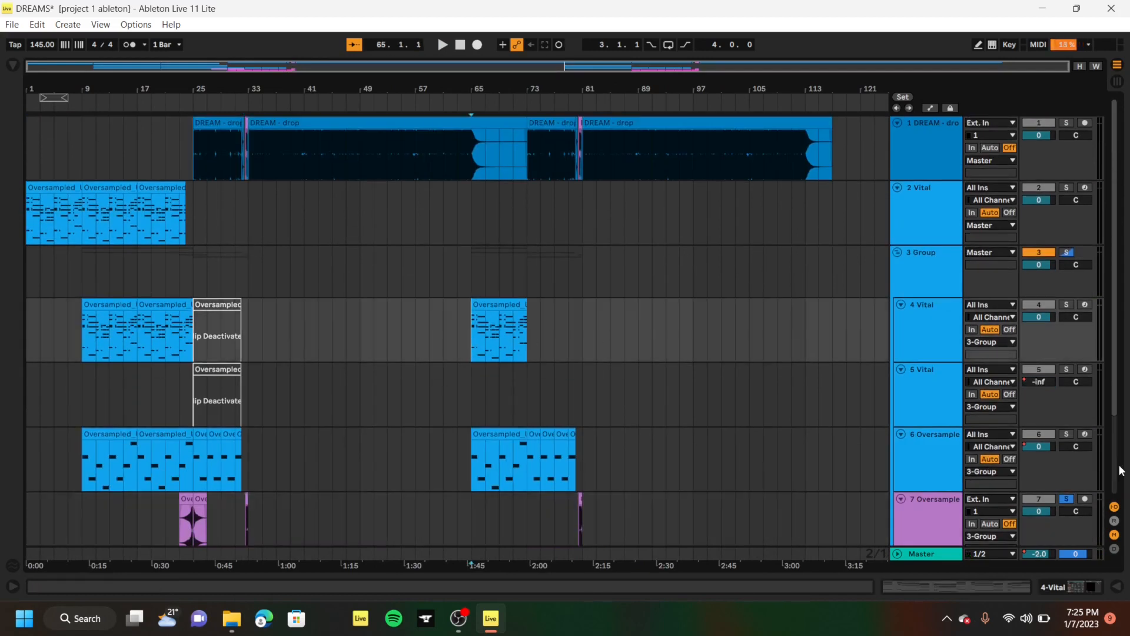
click(1068, 499)
key(space)
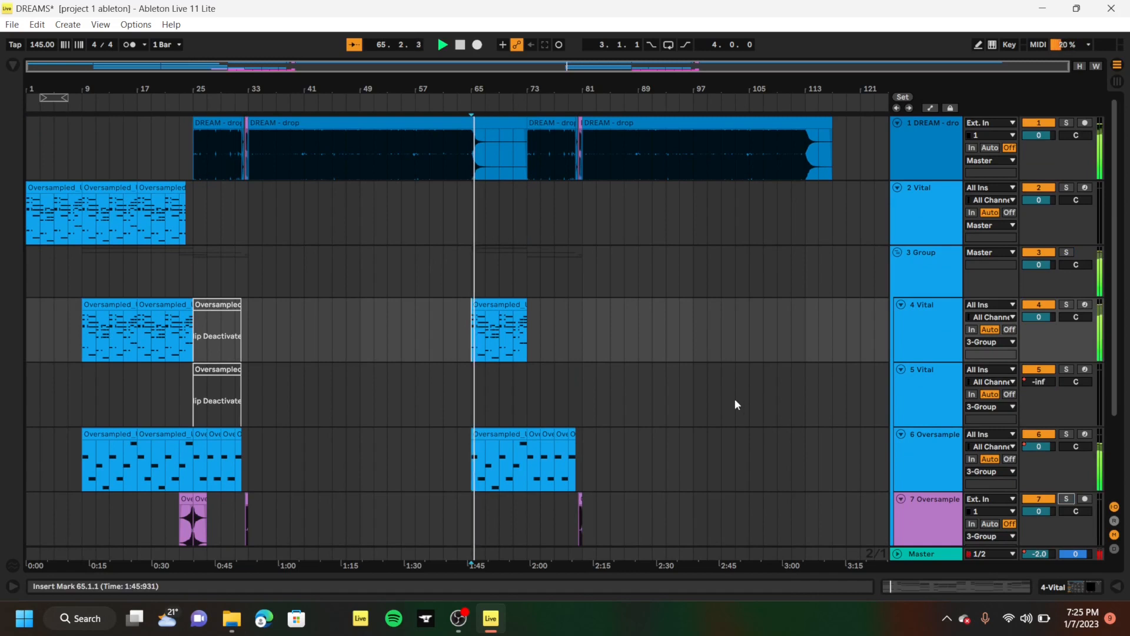
scroll(734, 397, down, 3)
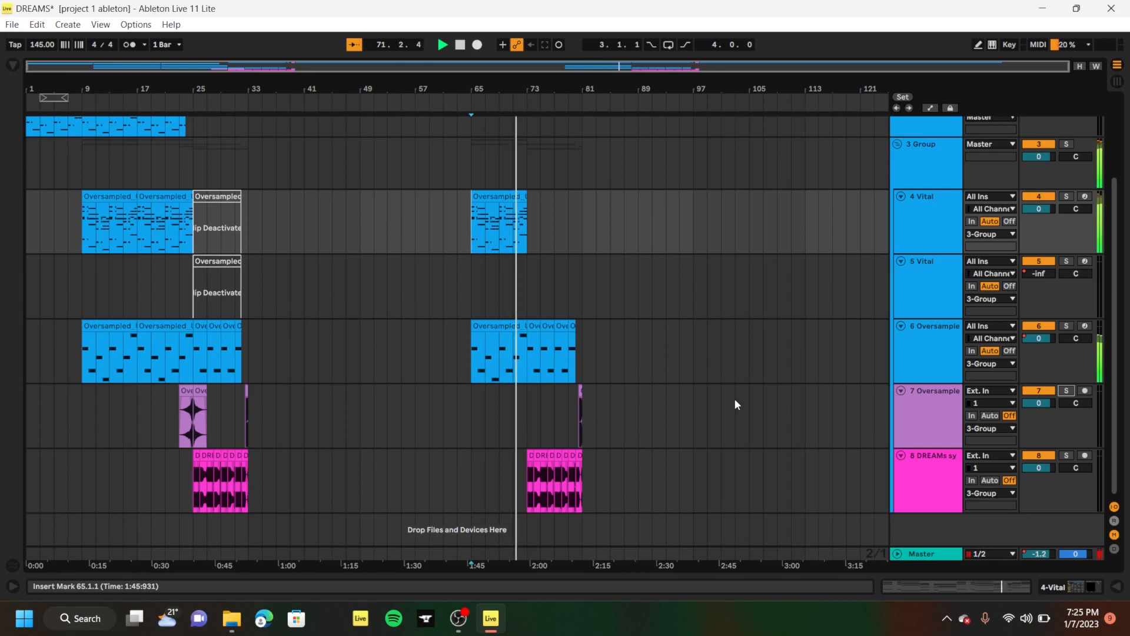
scroll(735, 398, up, 1)
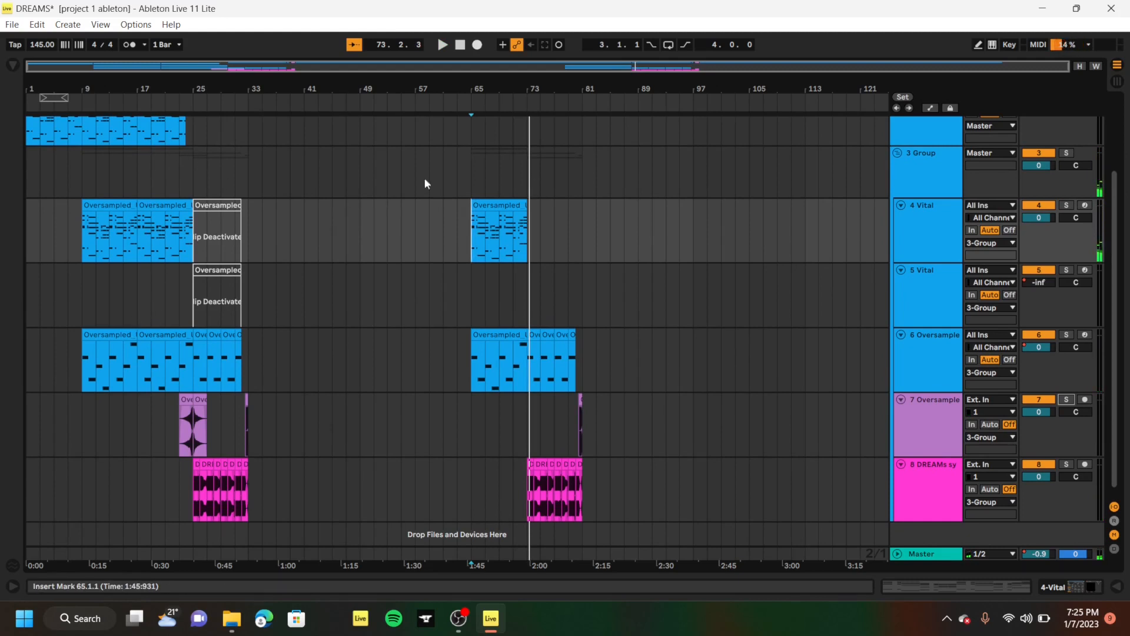
scroll(465, 294, up, 3)
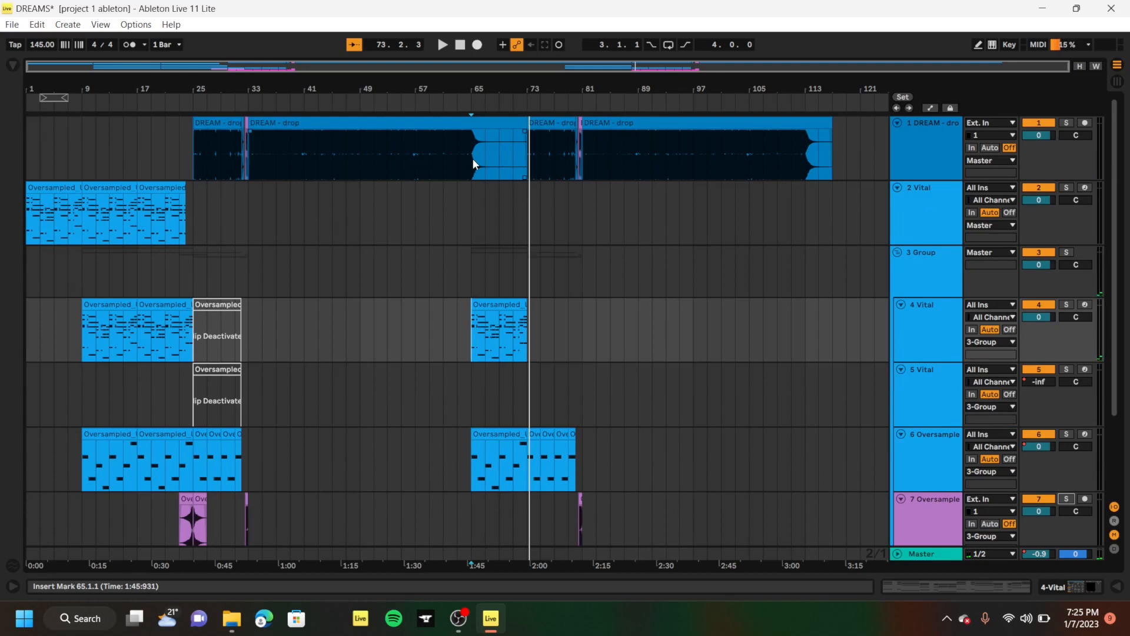
Solo the 1 DREAM - drop track, listen briefly from bar 65, and turn its solo off
key(space)
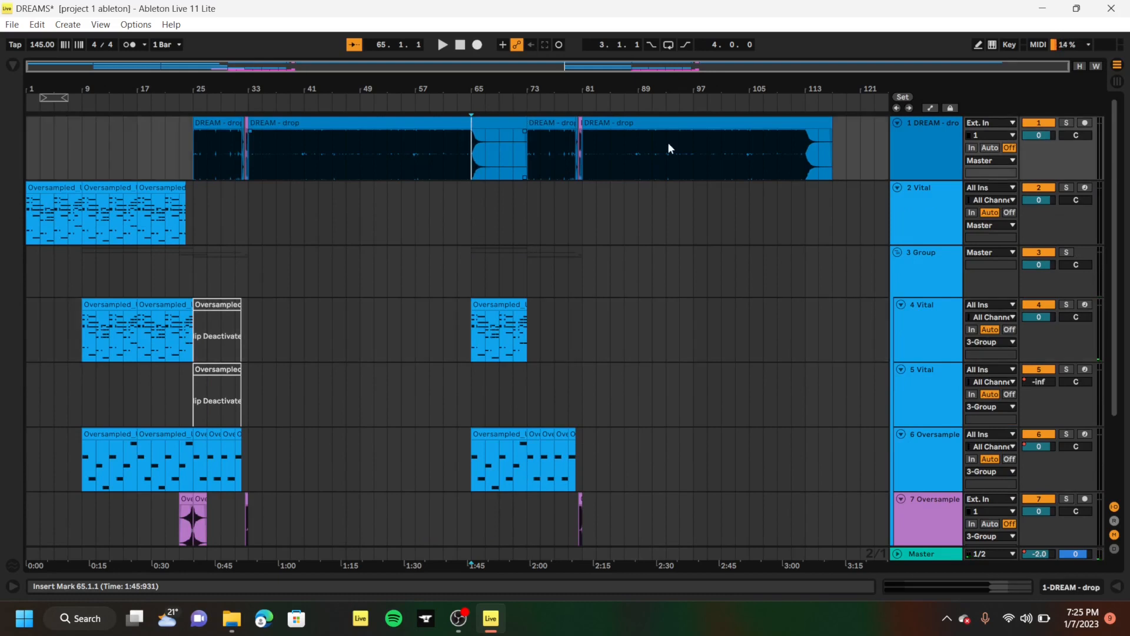
click(1066, 123)
key(space)
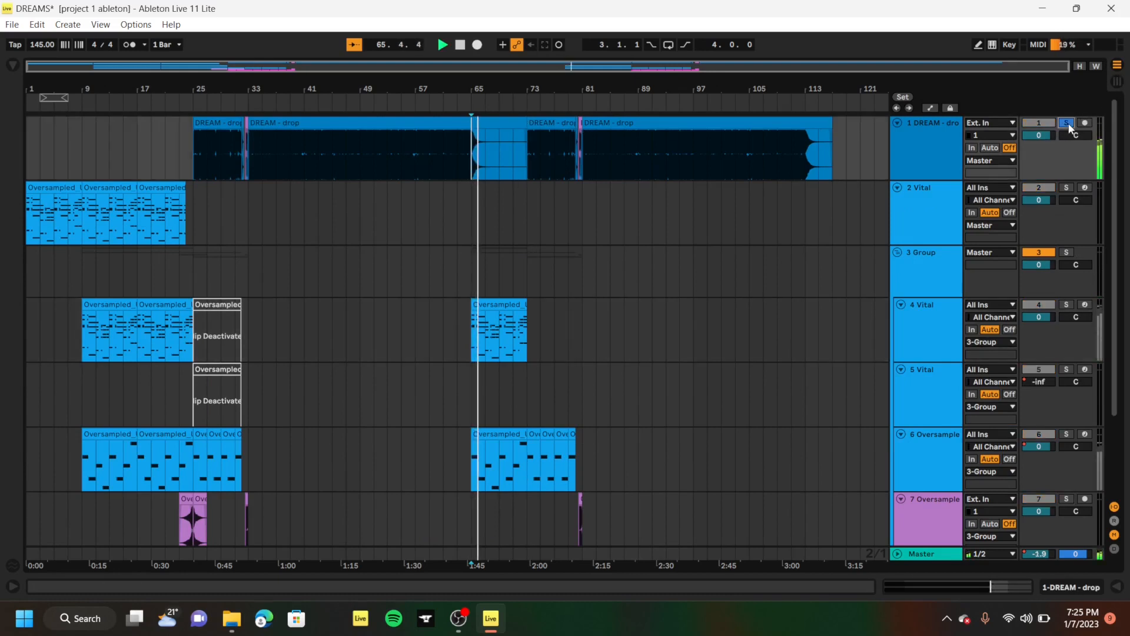
click(1068, 124)
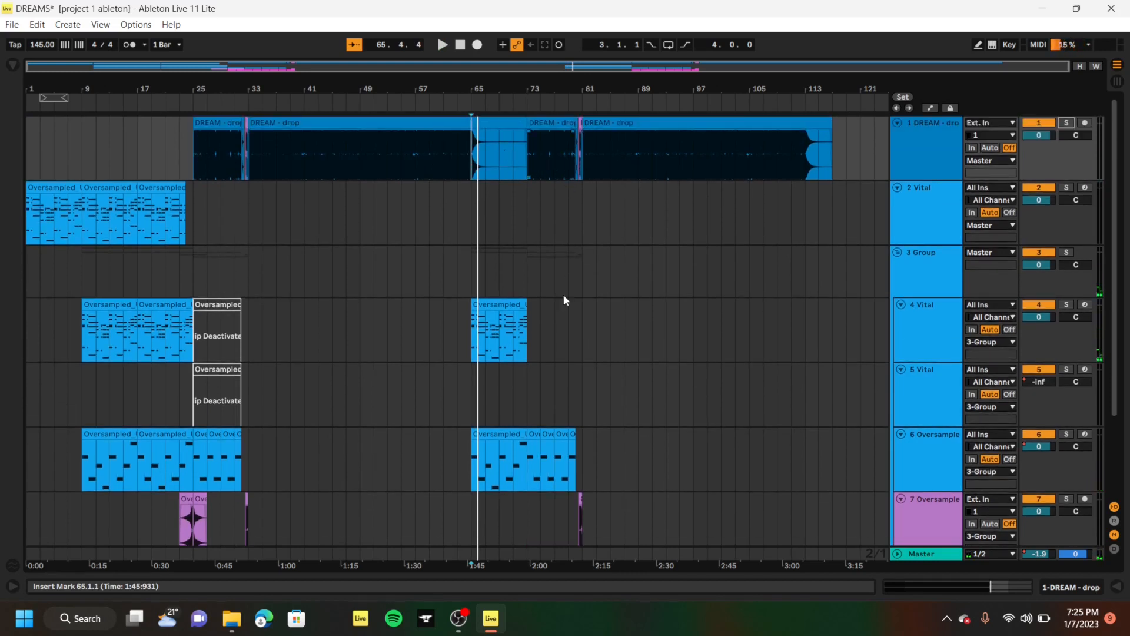
Open the recent Live Set reljhnmrxuorh.als, saving the changes to DREAMS first
scroll(563, 294, down, 3)
scroll(563, 294, up, 3)
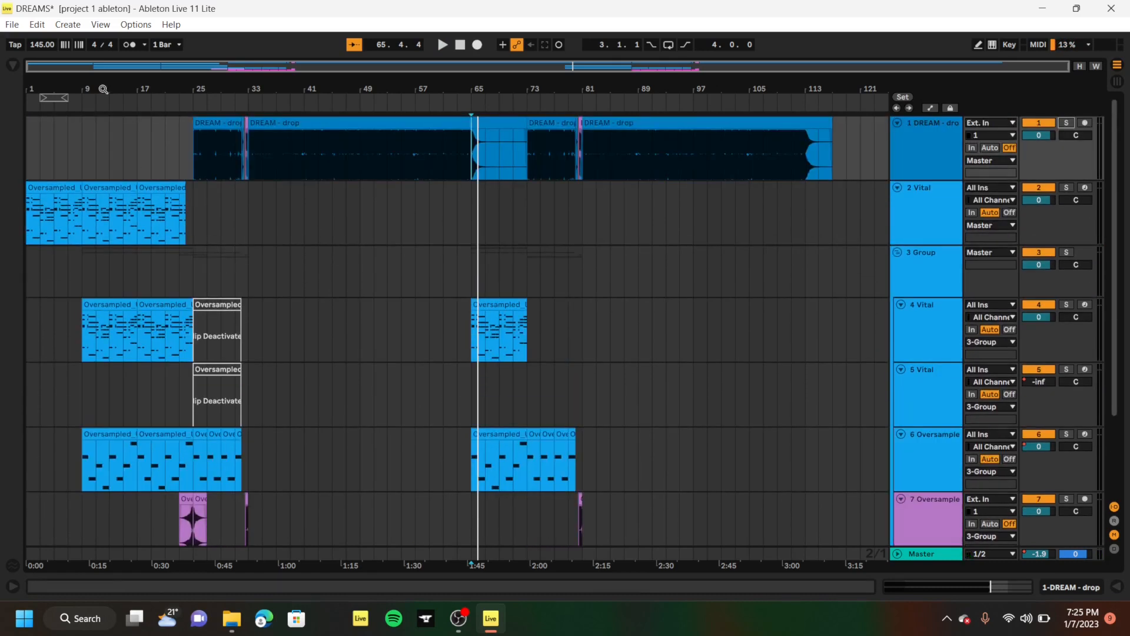
click(10, 27)
mouse_move(117, 72)
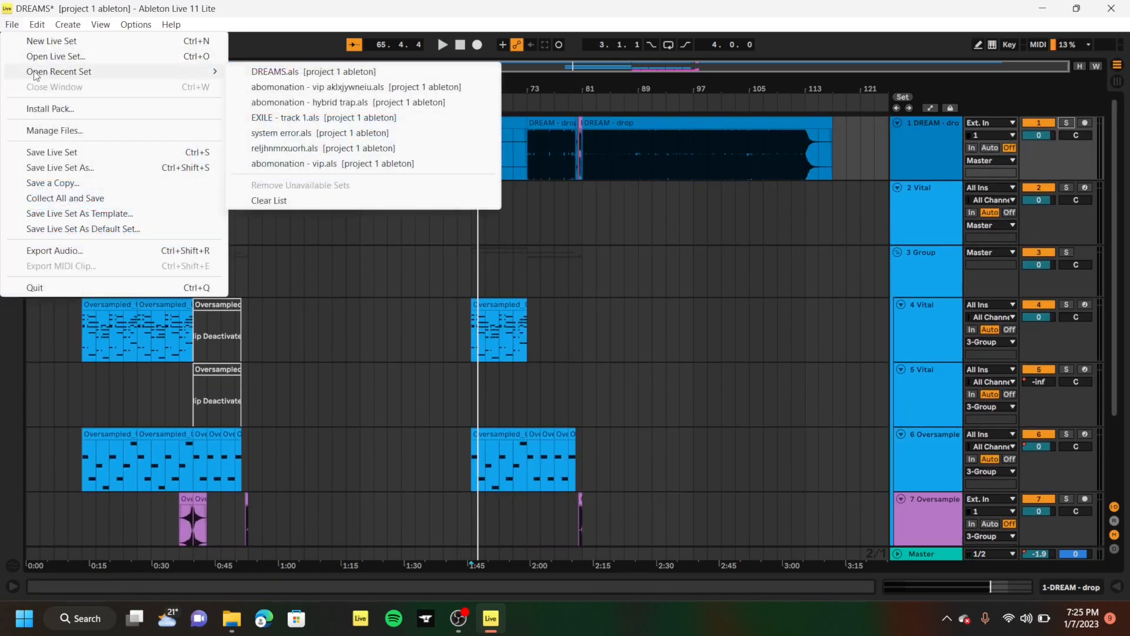
click(288, 148)
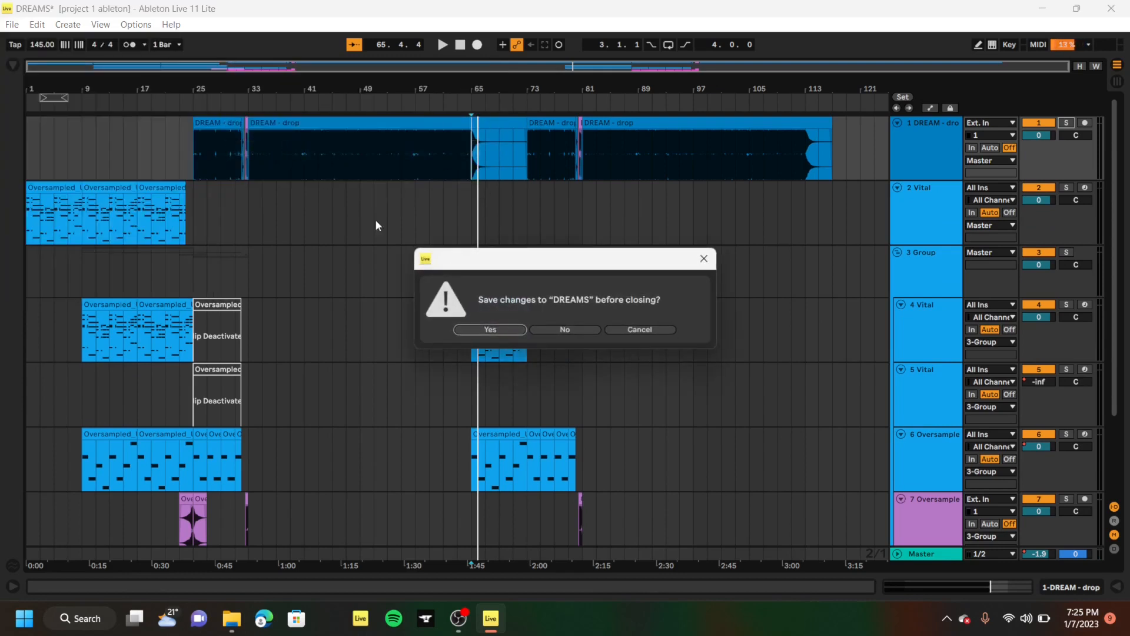
click(506, 329)
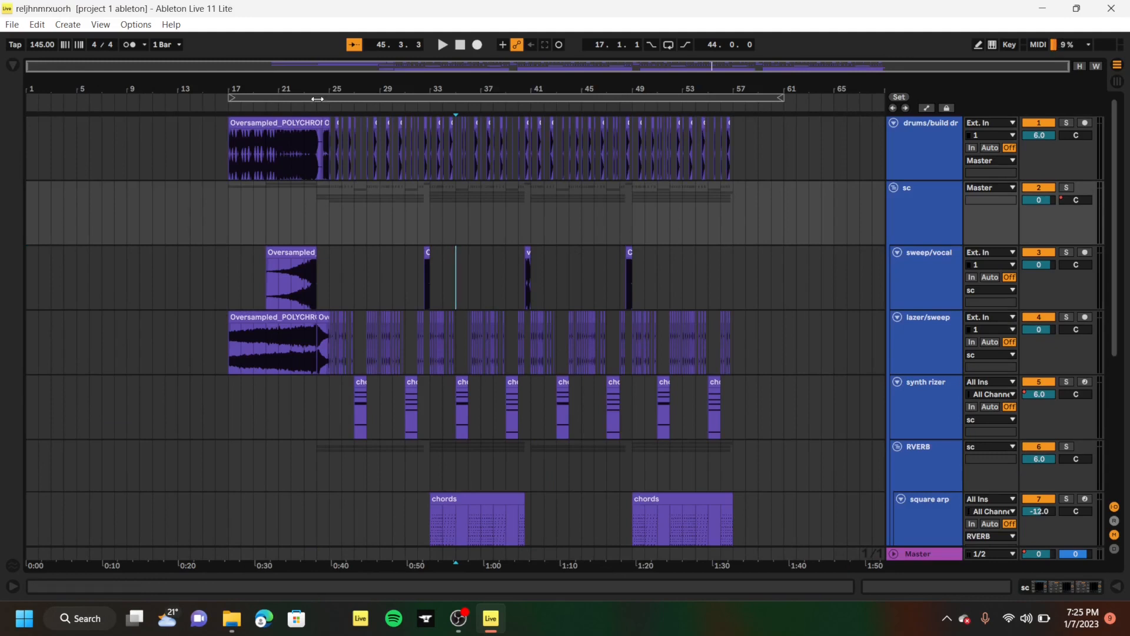
Place the playback start at bar 17 on the drums/build drums track and look over the set's tracks and clips
click(230, 168)
scroll(347, 268, down, 5)
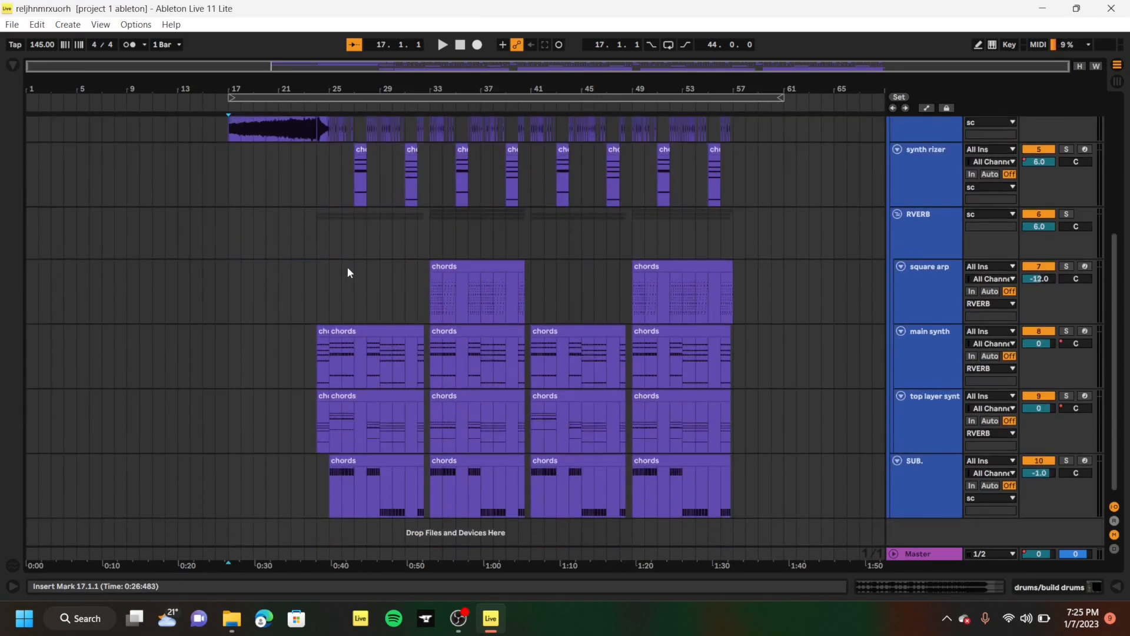
scroll(347, 266, up, 5)
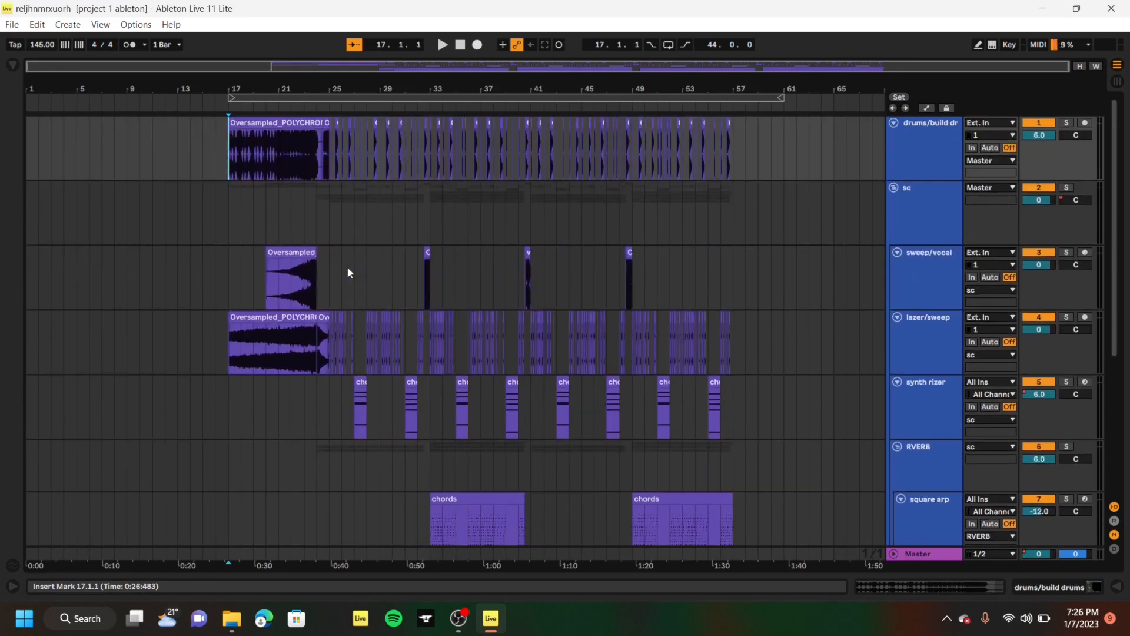
scroll(348, 266, up, 3)
scroll(347, 266, up, 2)
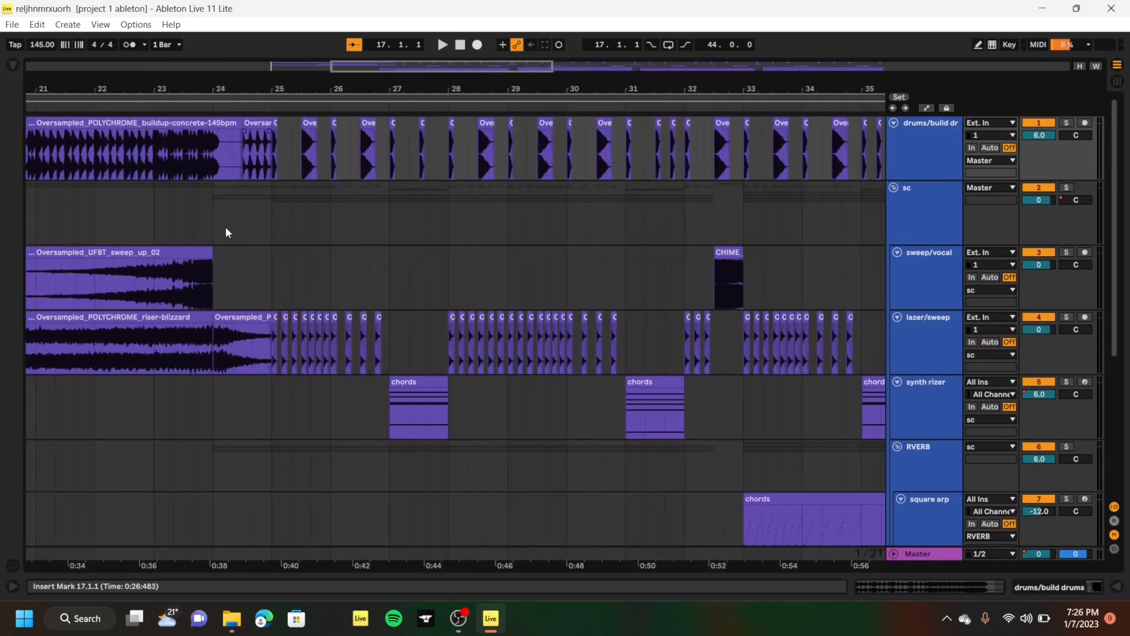
Listen to the build-up from bar 17 through bar 25, and return the playback start to bar 17 on the drums track
scroll(228, 232, left, 6)
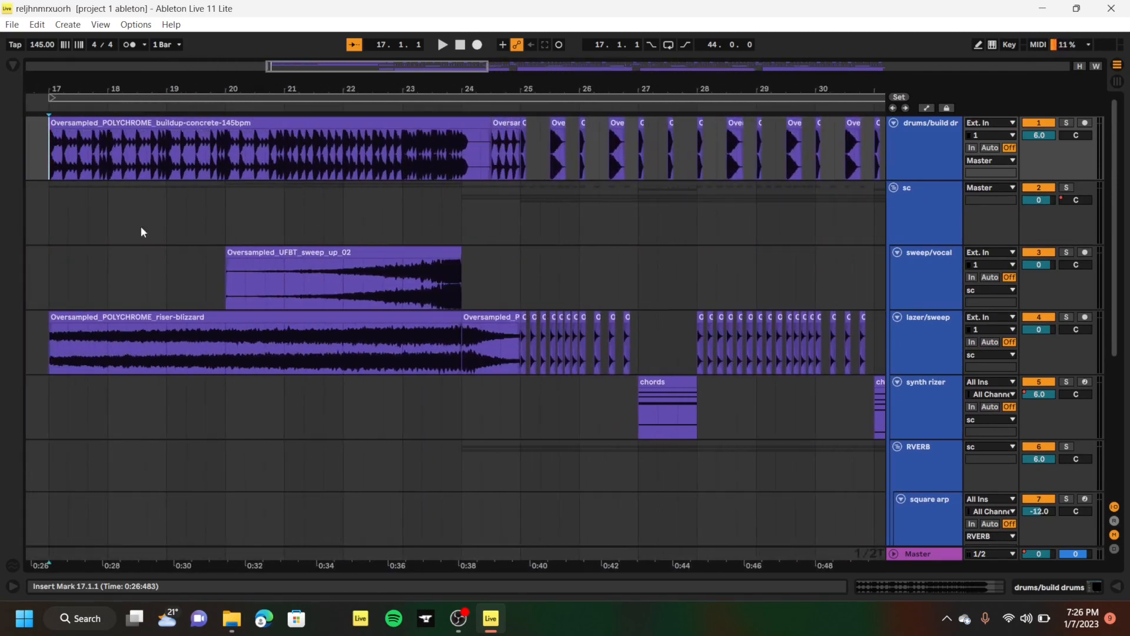
key(space)
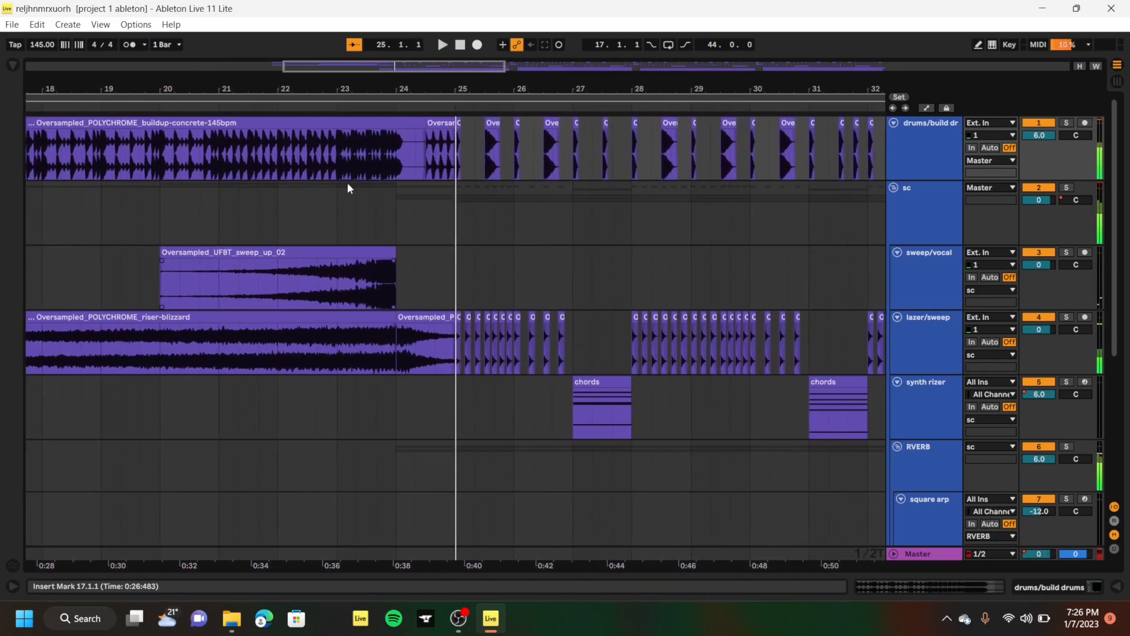
scroll(305, 326, down, 4)
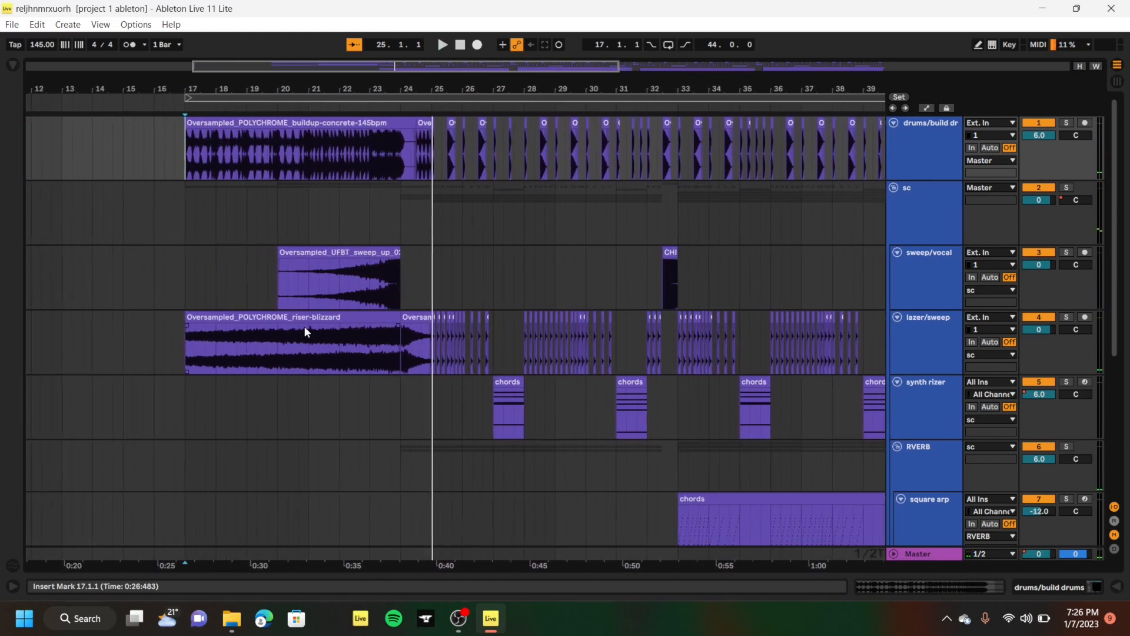
click(288, 129)
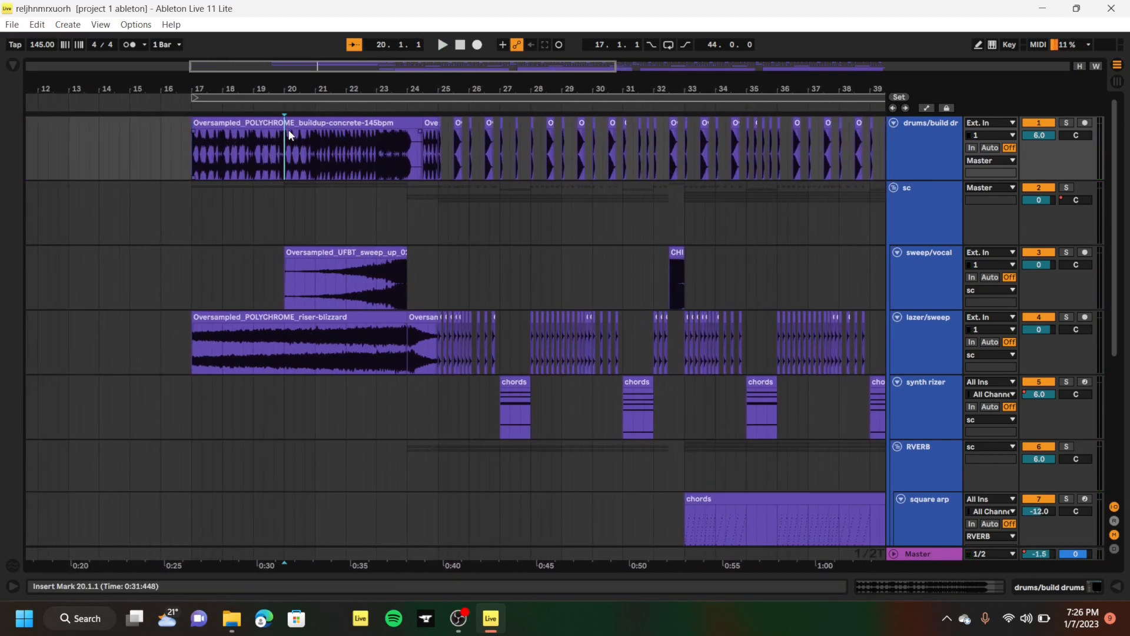
click(289, 125)
click(195, 151)
scroll(196, 151, right, 1)
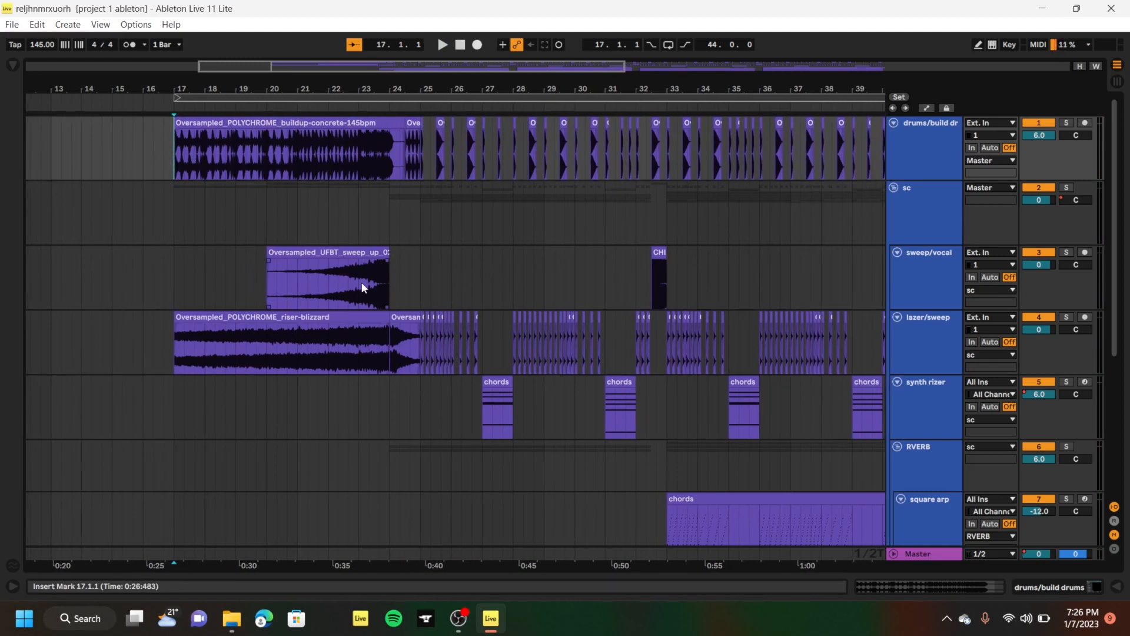
Show the Oversampled - POLYCHROME sample folder in the browser, and hide the browser again
click(14, 67)
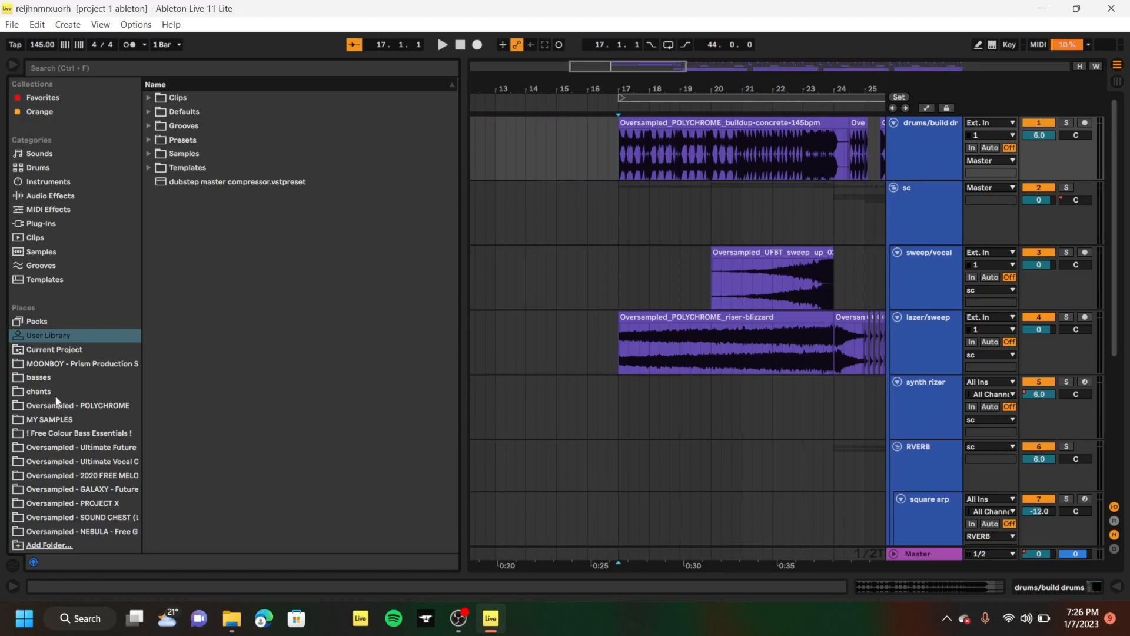
click(108, 406)
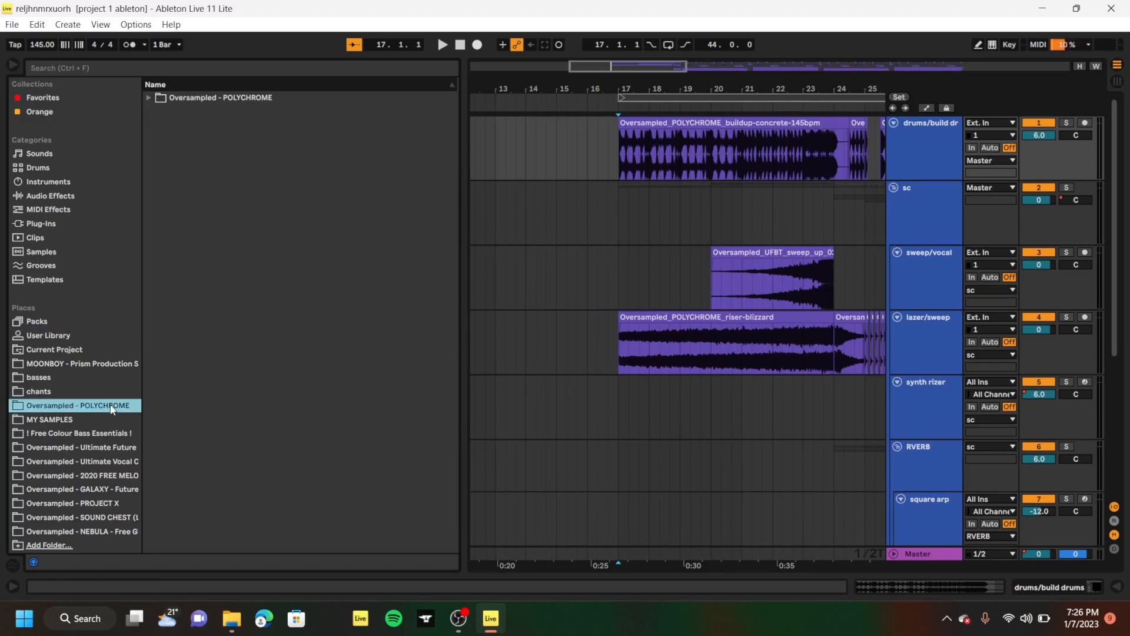
click(14, 66)
Place the playback start at bar 25 on the sweep/vocal track and look over the tracks playing in the drop
ctrl+scroll(421, 323, up, 10)
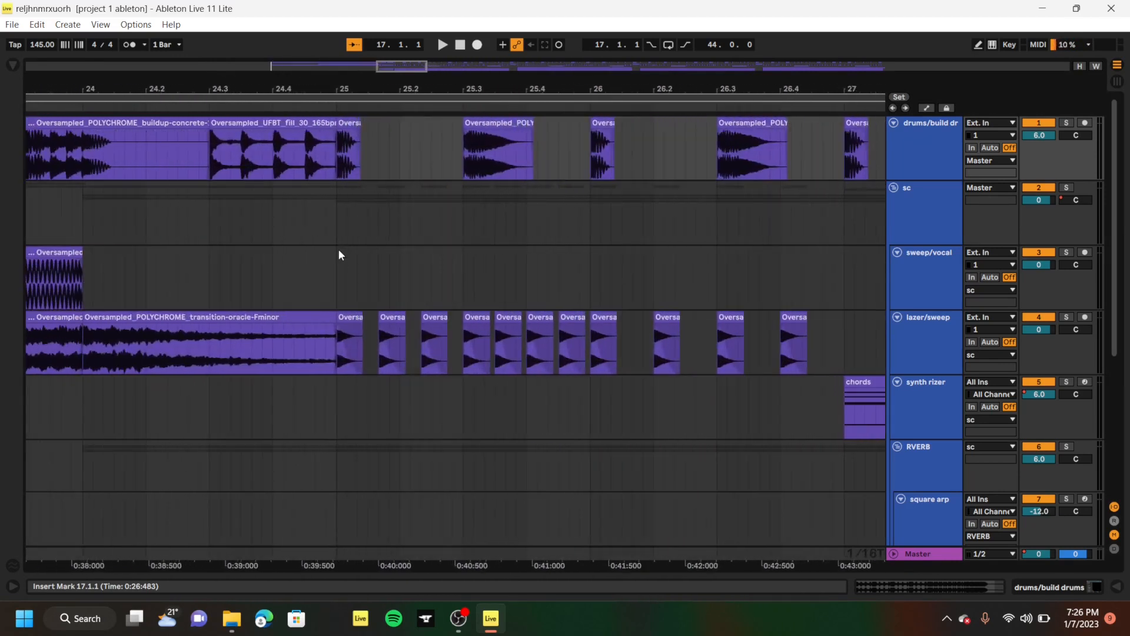
click(339, 273)
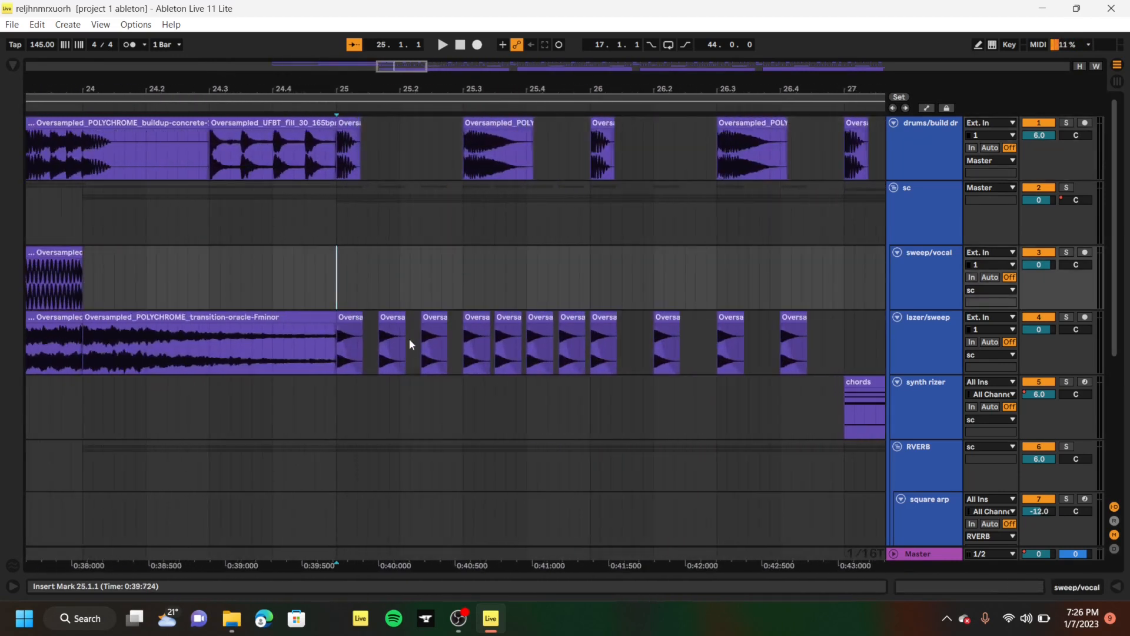
scroll(410, 343, down, 5)
ctrl+scroll(410, 344, down, 3)
ctrl+scroll(410, 344, down, 2)
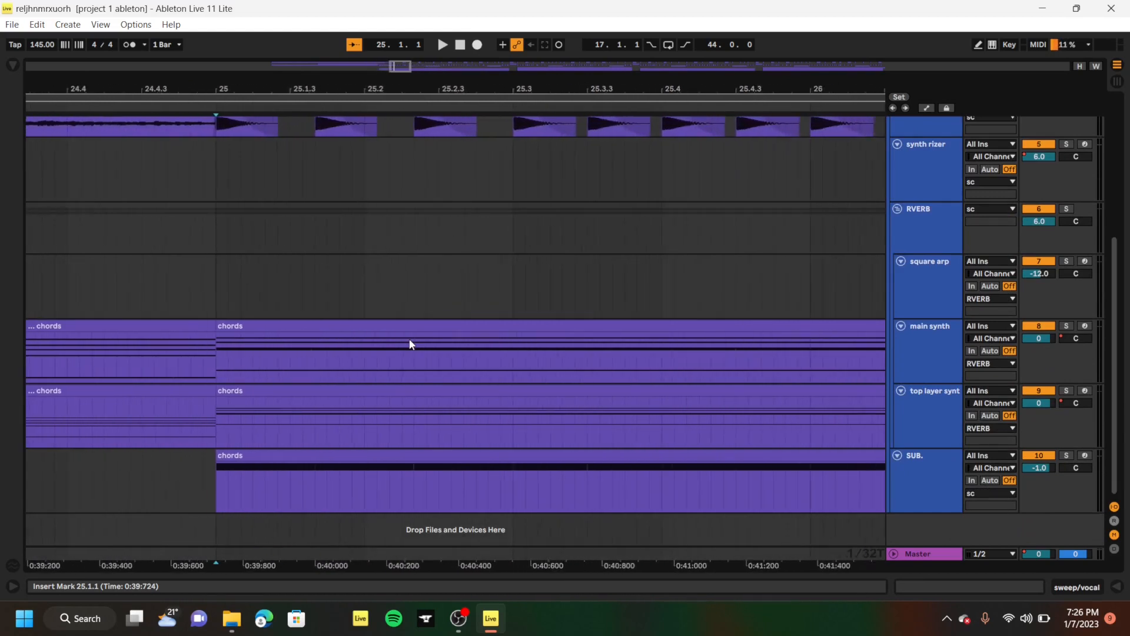
scroll(410, 344, up, 5)
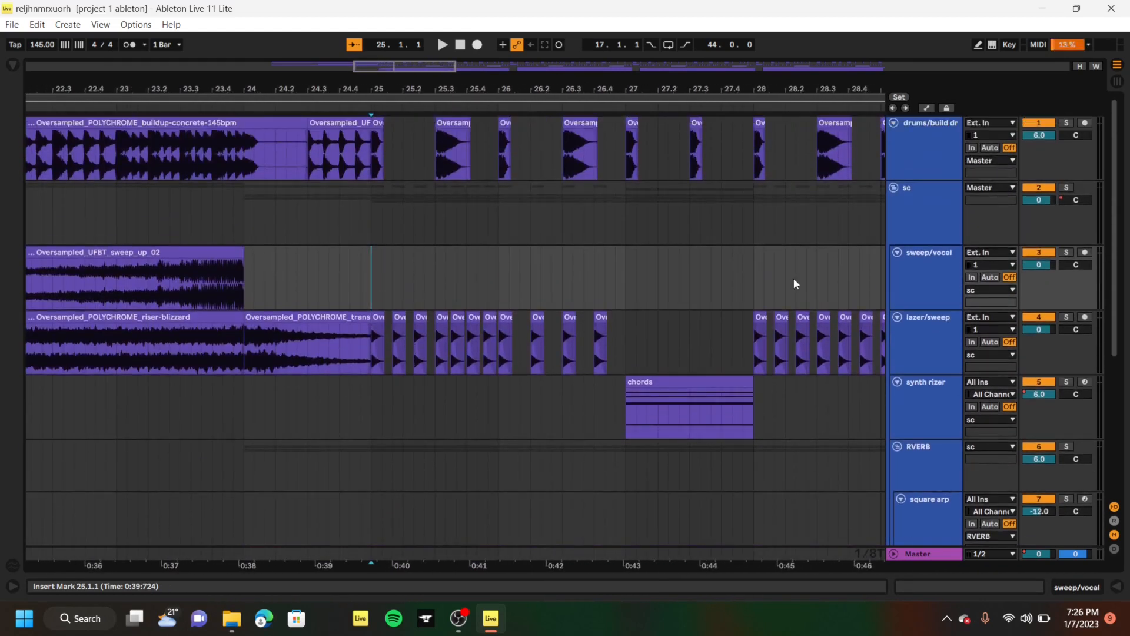
Solo the drums/build drums track and listen to its drop pattern from bar 25 to bar 31
click(1066, 123)
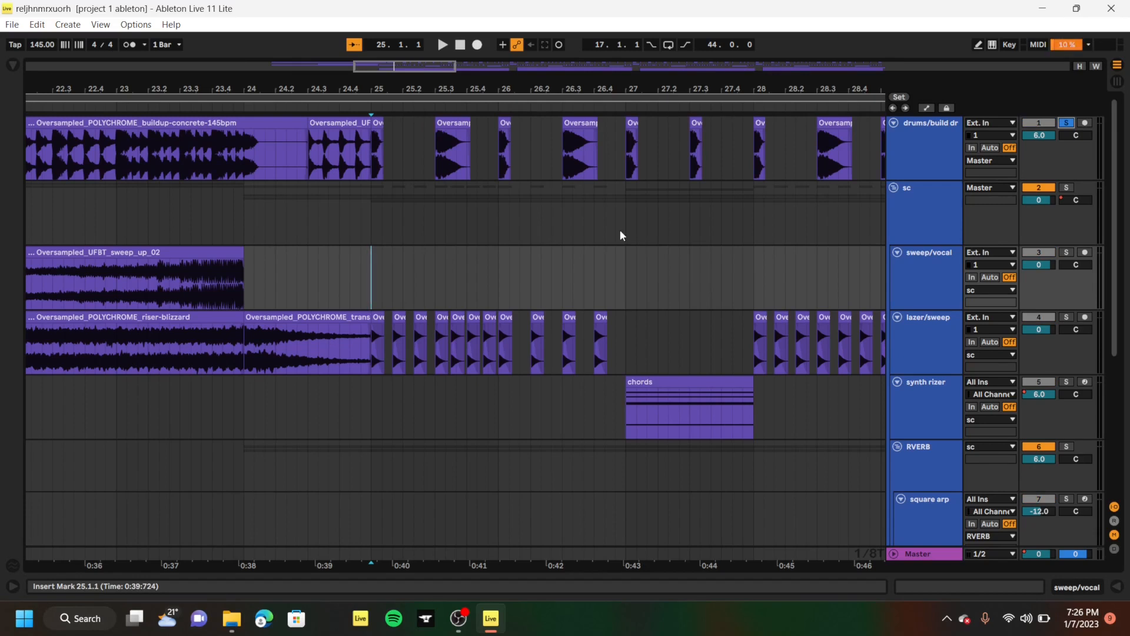
scroll(620, 236, right, 5)
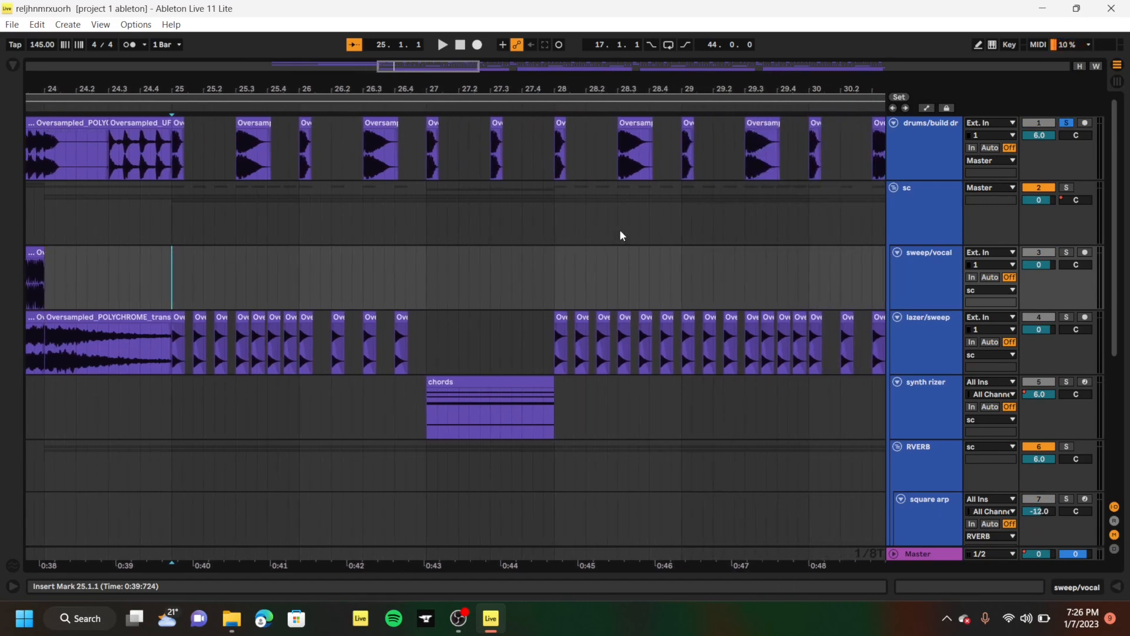
key(space)
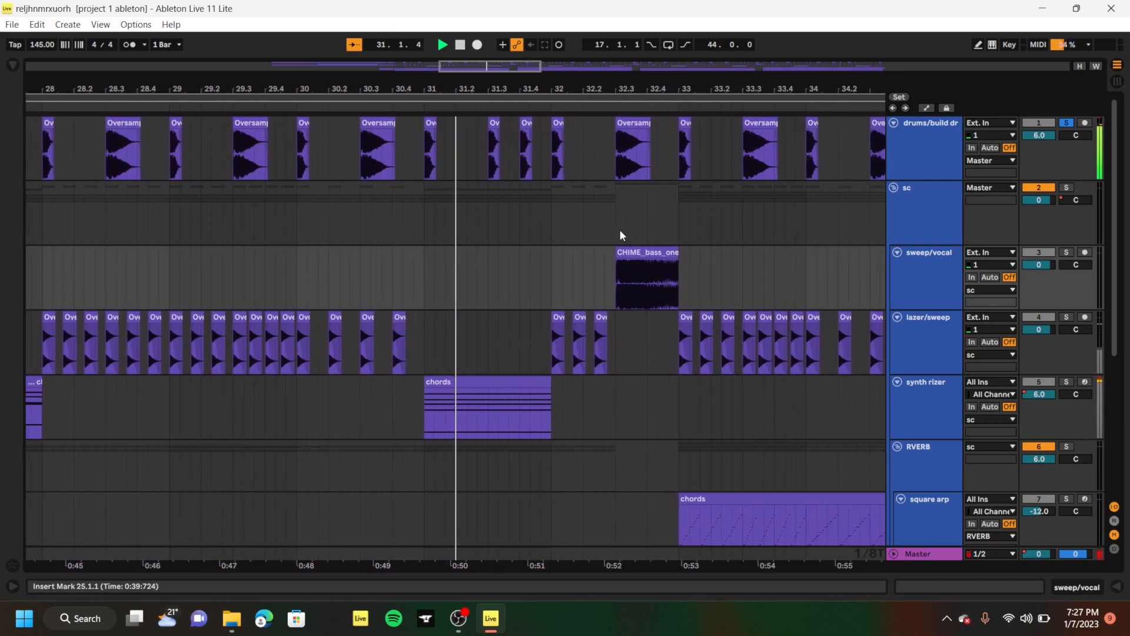
key(space)
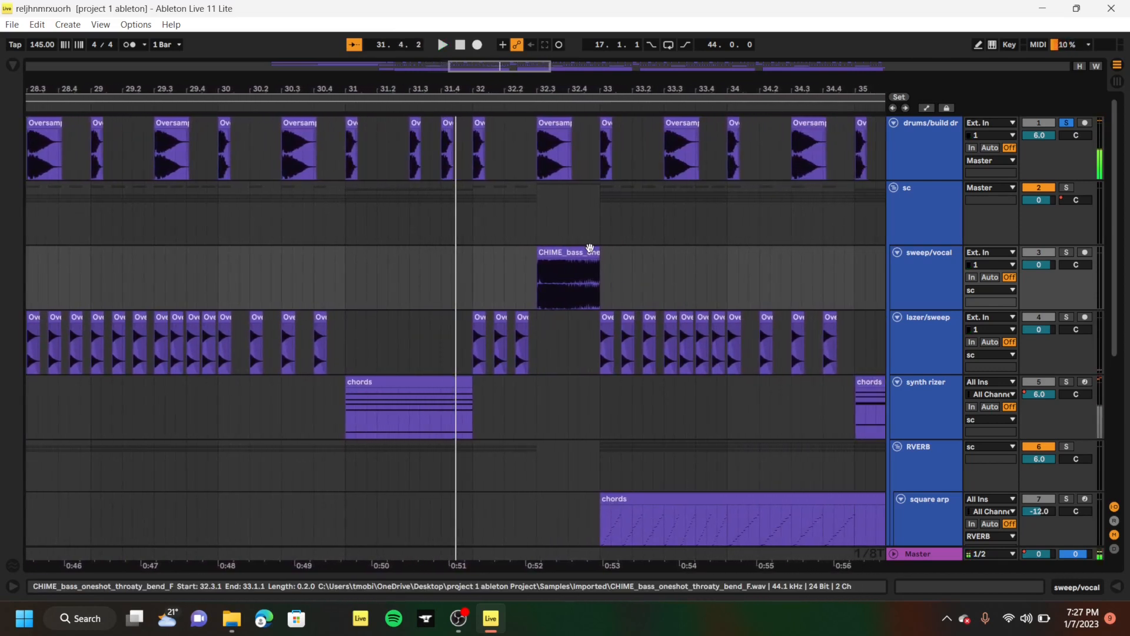
scroll(590, 249, up, 3)
scroll(590, 249, down, 7)
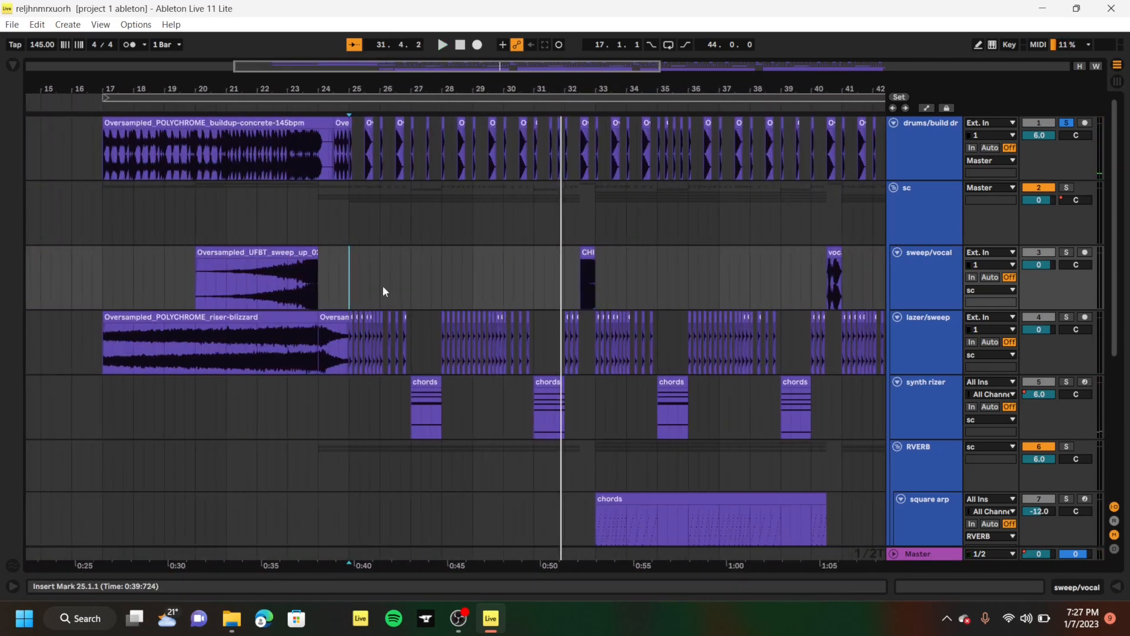
Return the playback start to bar 25, turn off the drums solo, and listen to all tracks through bar 33
click(352, 286)
scroll(399, 383, down, 5)
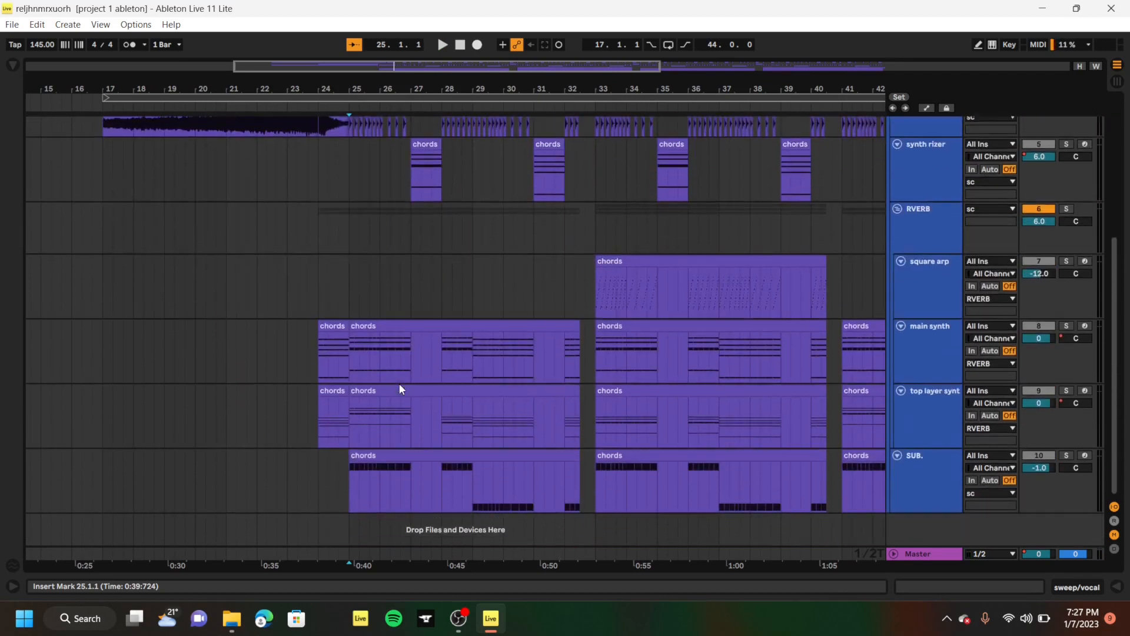
scroll(582, 362, up, 5)
click(1067, 122)
click(1064, 125)
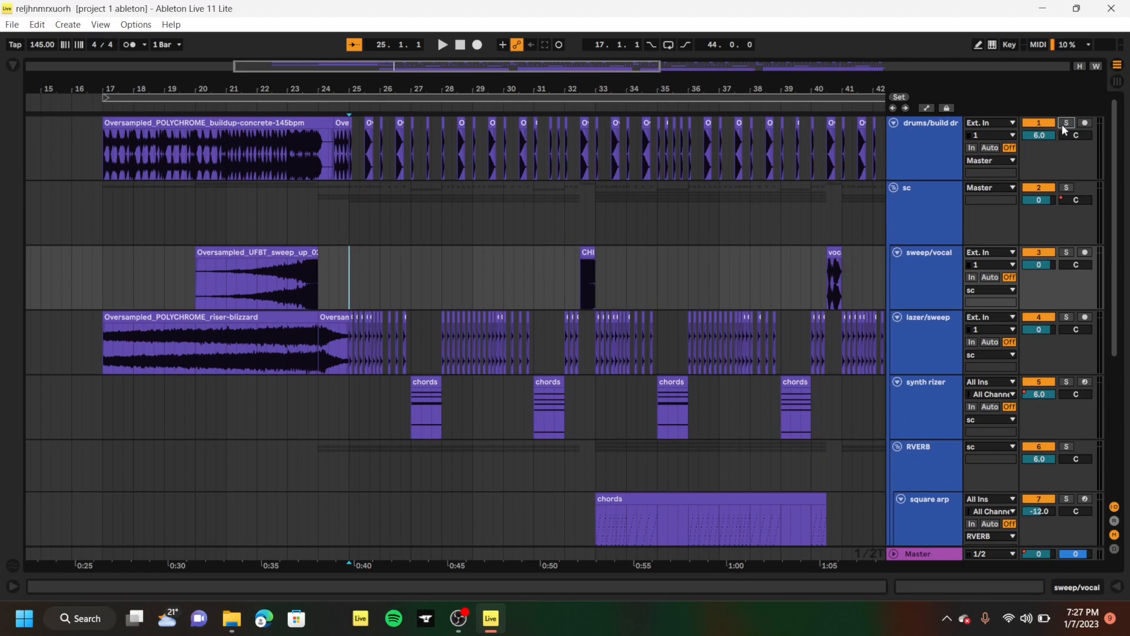
key(space)
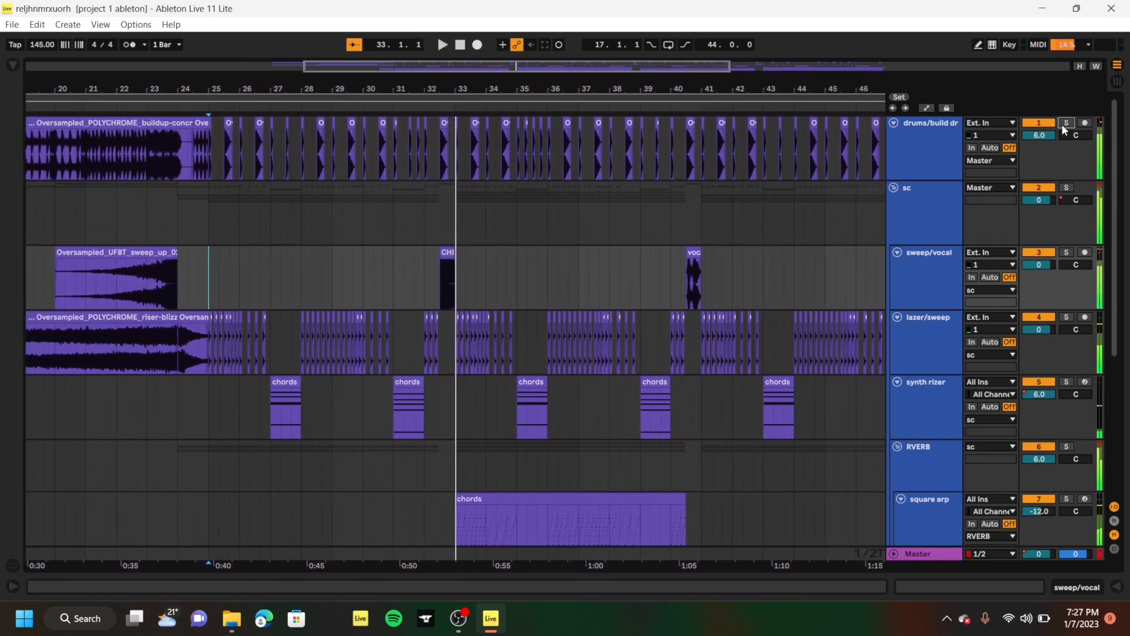
Look over the synth and sub tracks, and place the playback start at 32.3 on the sweep/vocal track's CHIME clip
scroll(400, 297, down, 5)
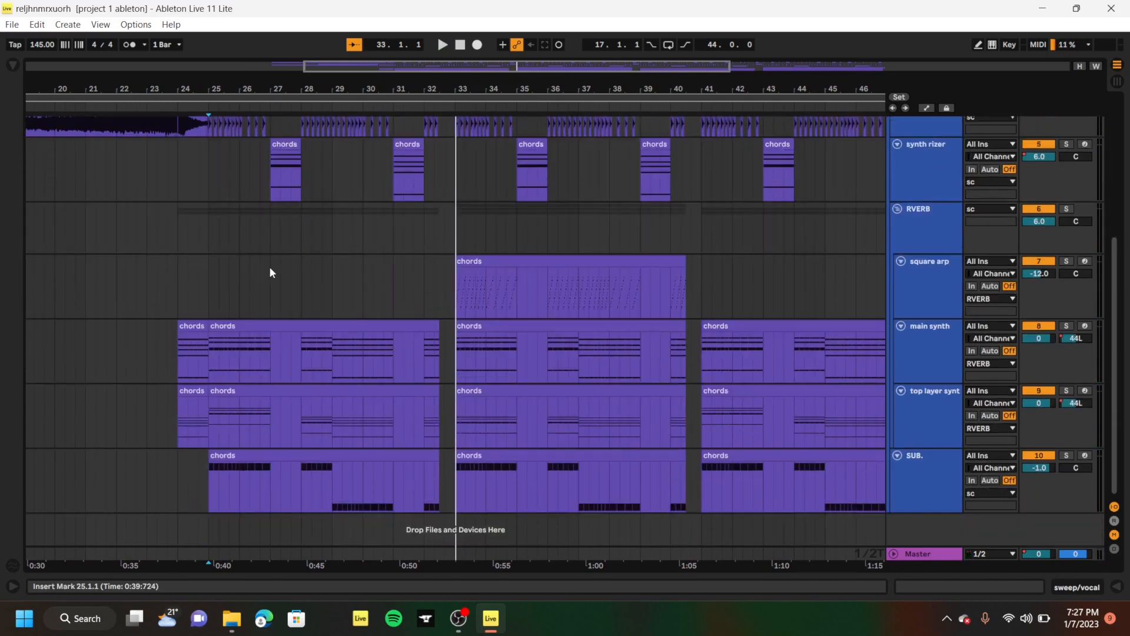
scroll(277, 160, up, 3)
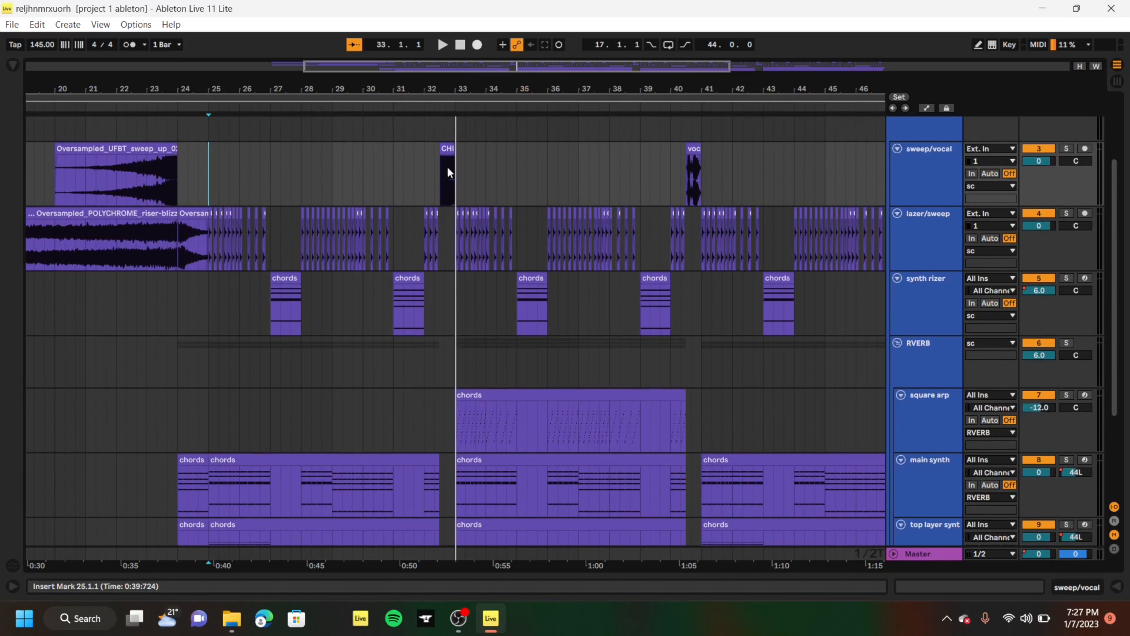
click(439, 177)
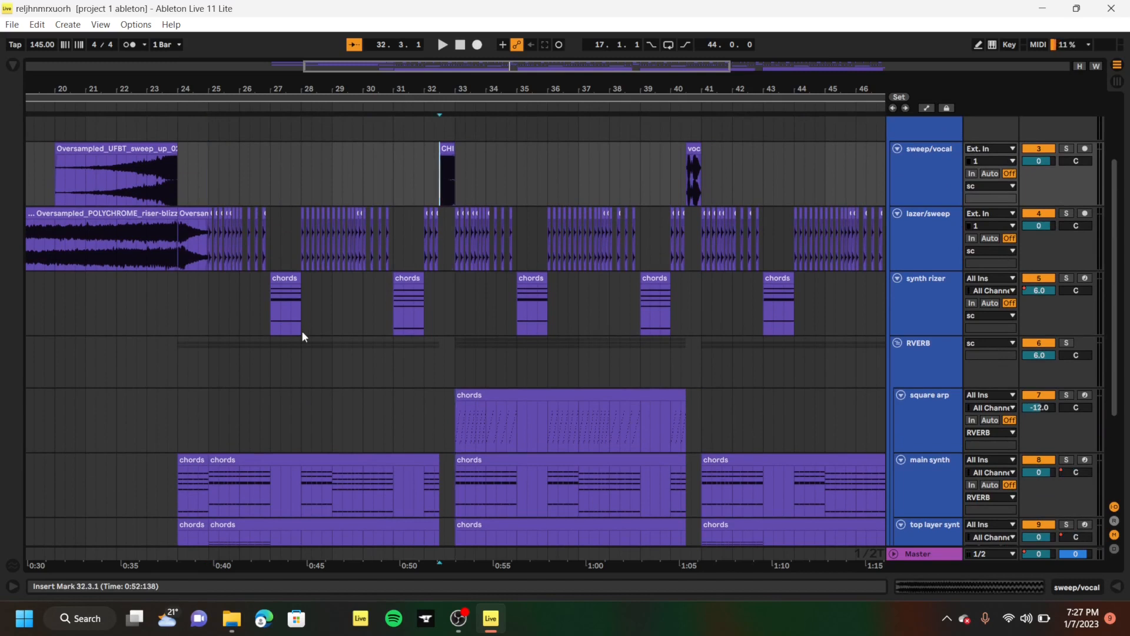
Solo the lazer/sweep track, listen to its laser samples from bar 25, and turn its solo off
click(211, 253)
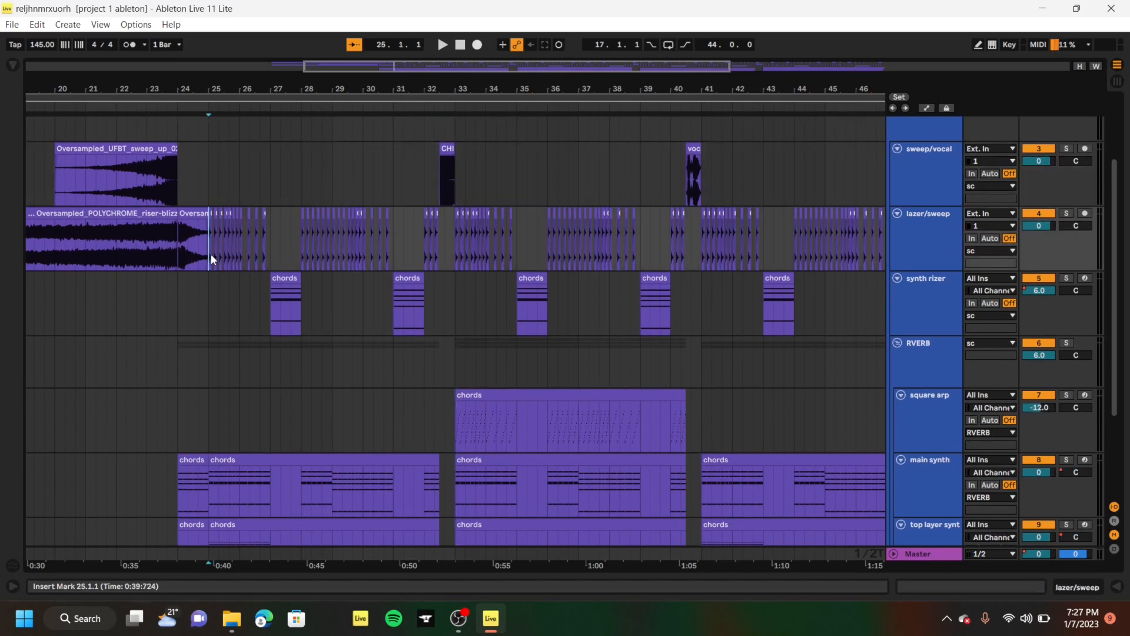
scroll(211, 253, up, 5)
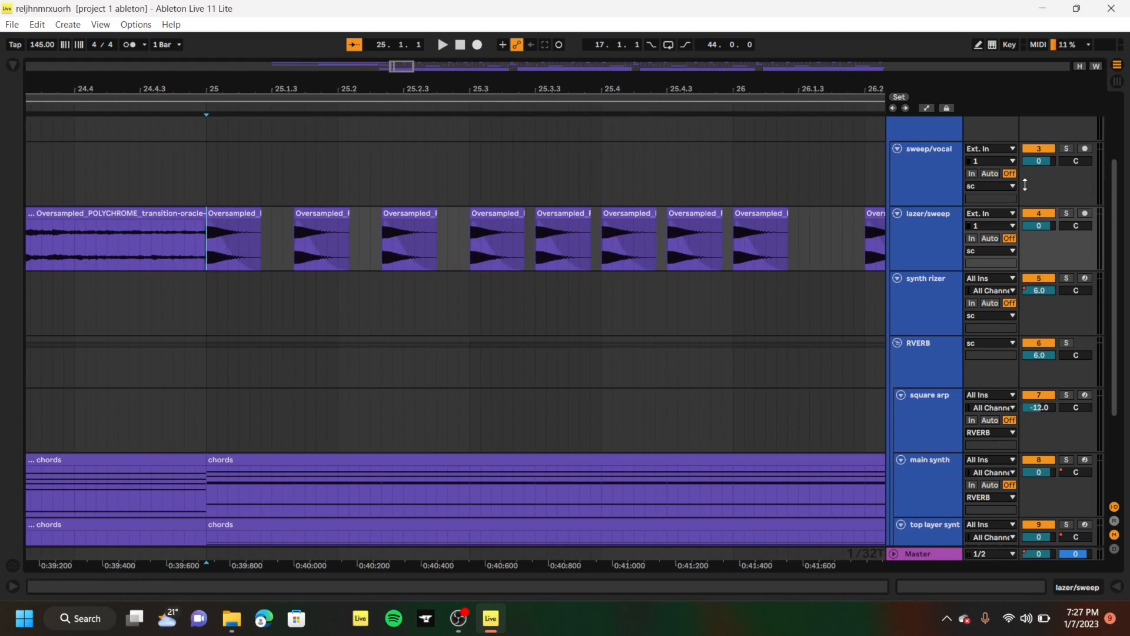
click(1068, 216)
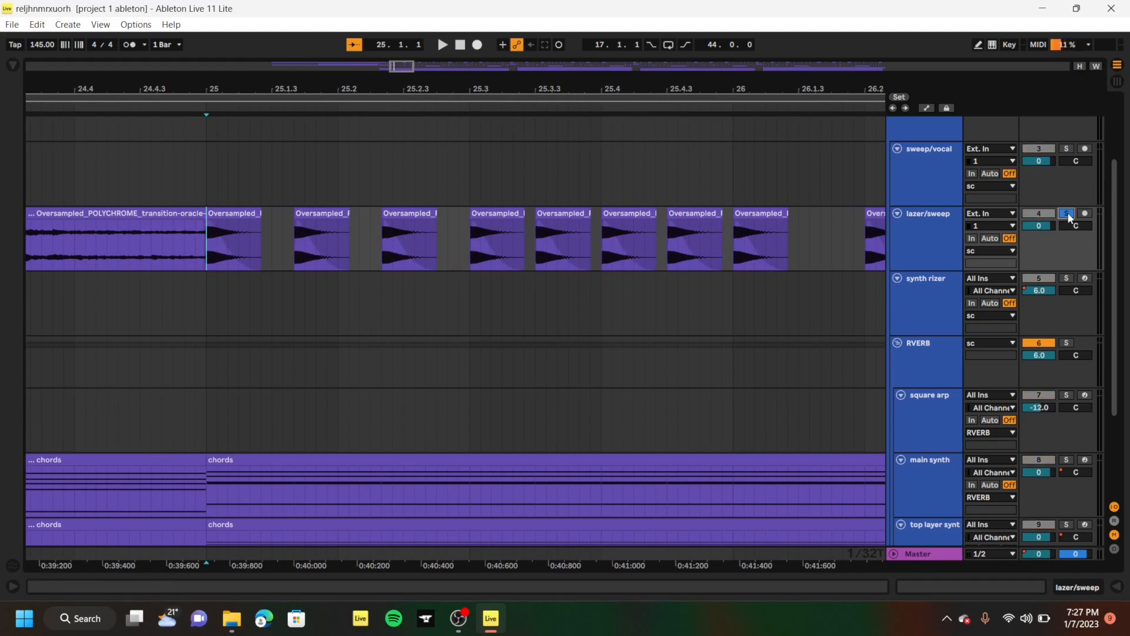
key(space)
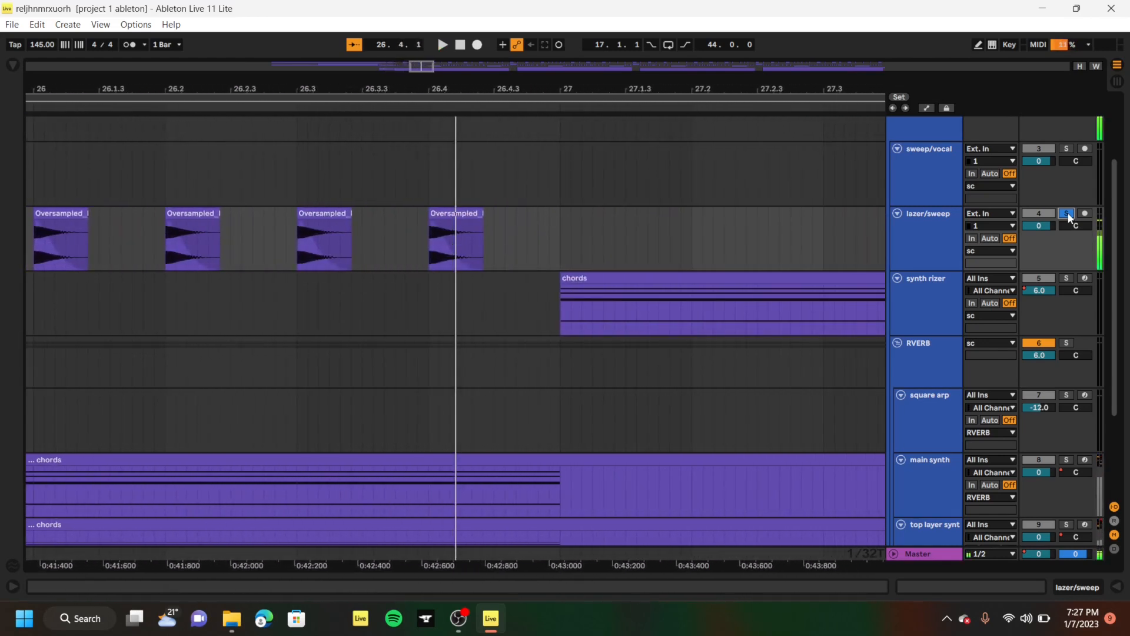
click(1069, 216)
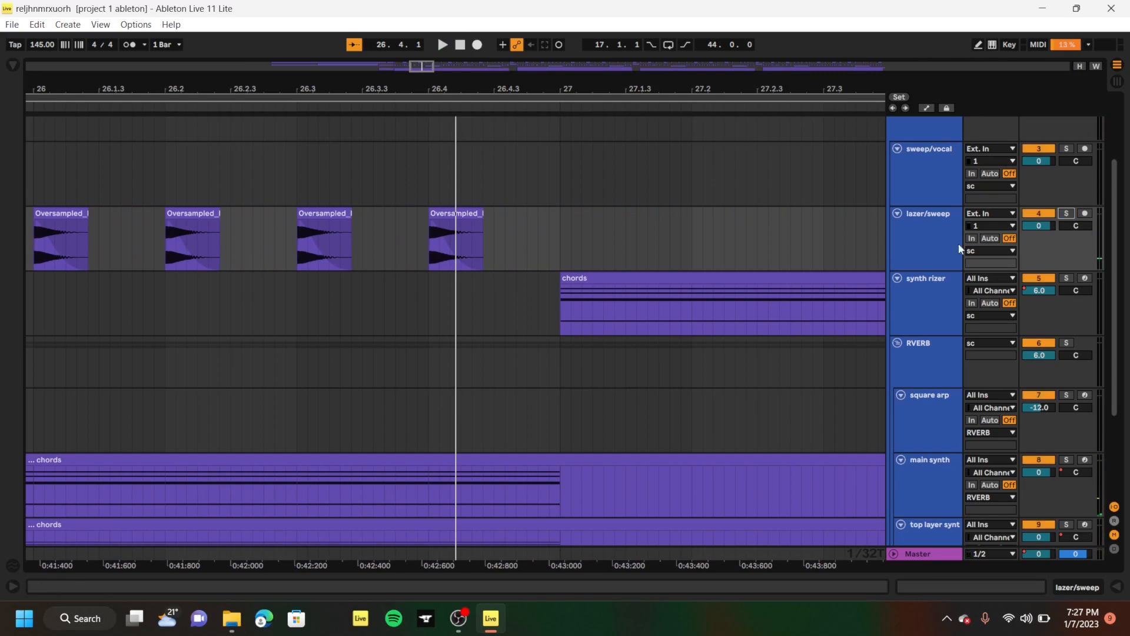
Solo the synth rizer track and listen to its chords clip from bar 27
scroll(821, 317, up, 5)
scroll(821, 317, down, 8)
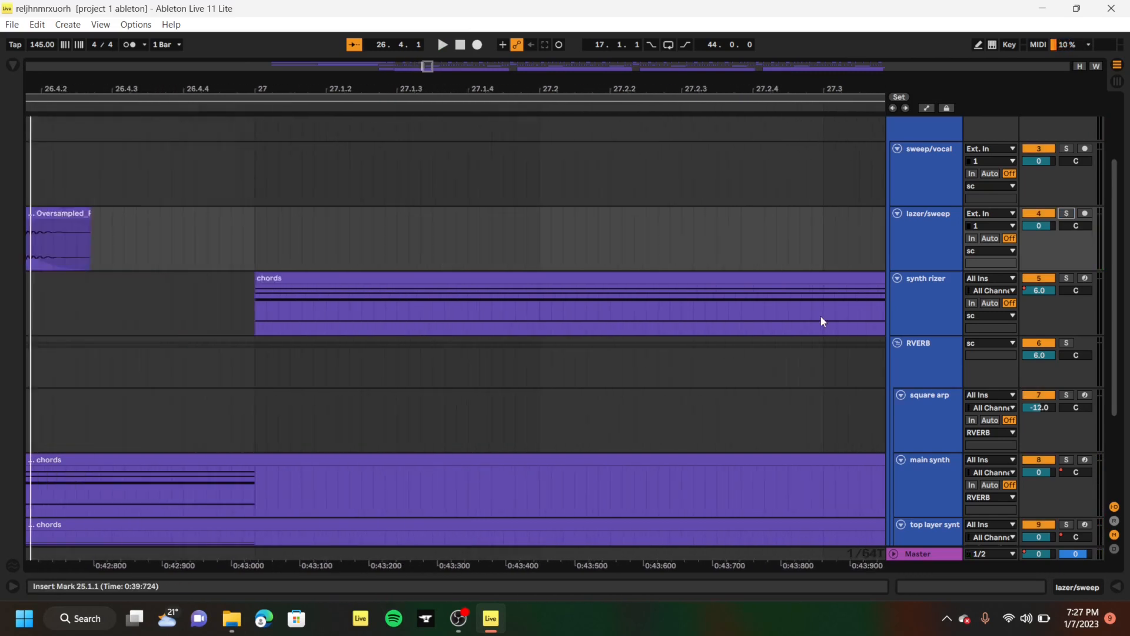
click(699, 302)
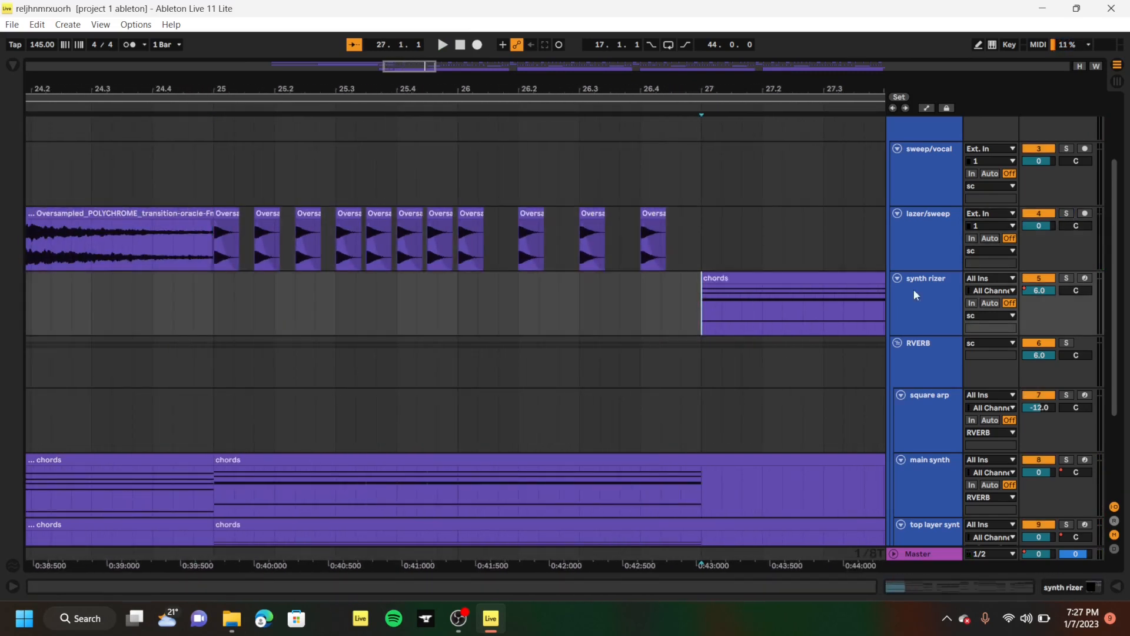
click(1067, 279)
scroll(768, 256, right, 5)
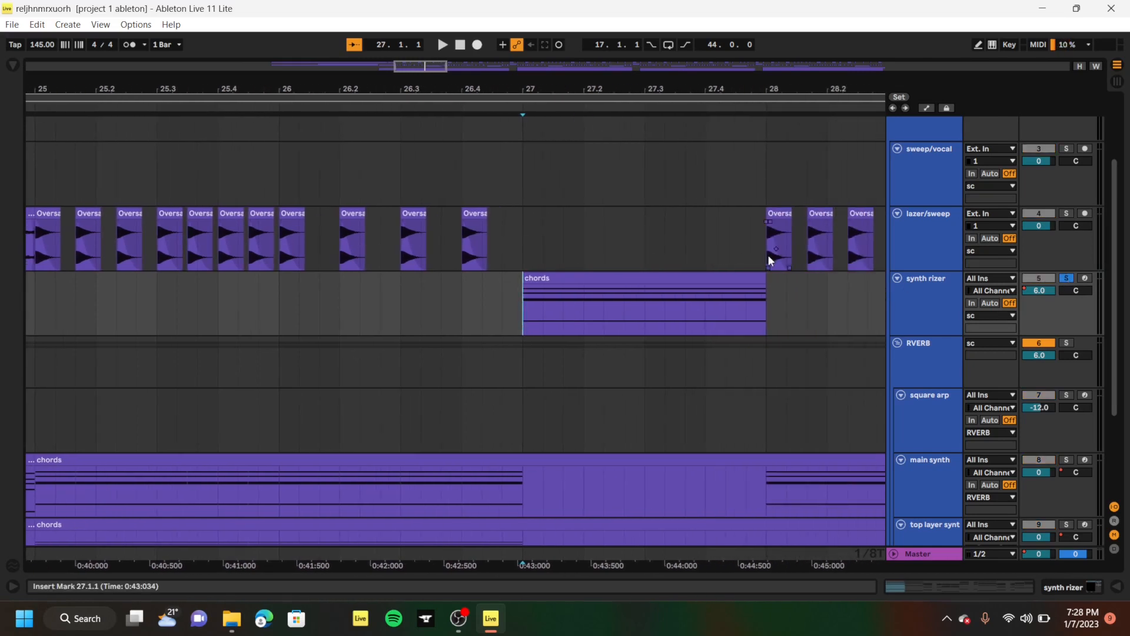
key(space)
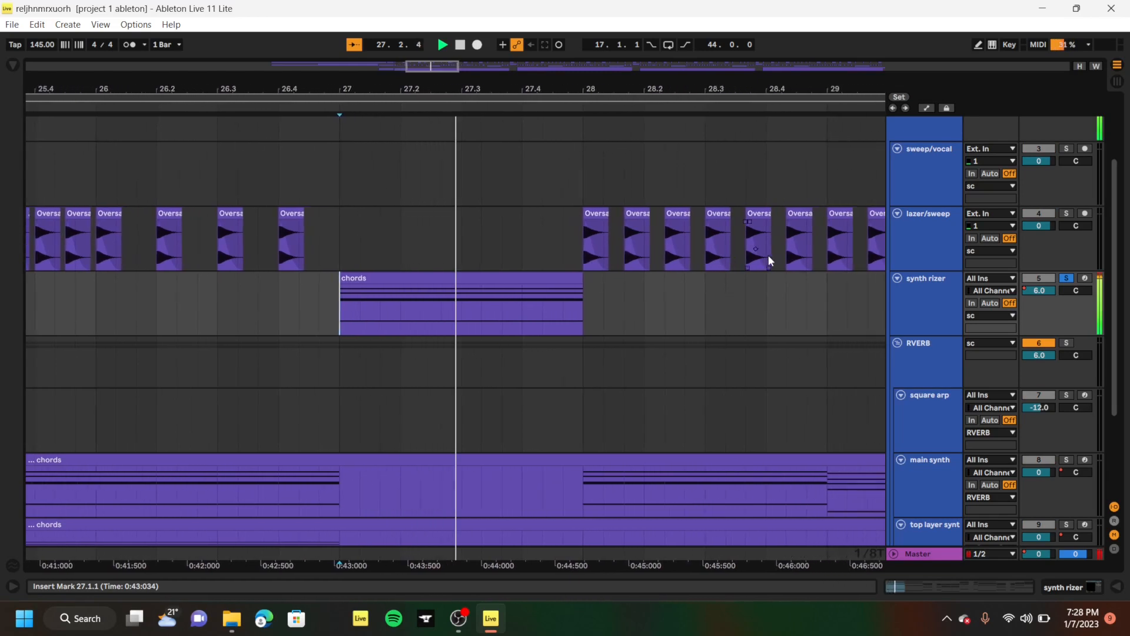
Open the synth rizer track's Vital instrument and examine the riser preset's oscillators, LFO 2 shape, effects, and modulation matrix
double_click(904, 312)
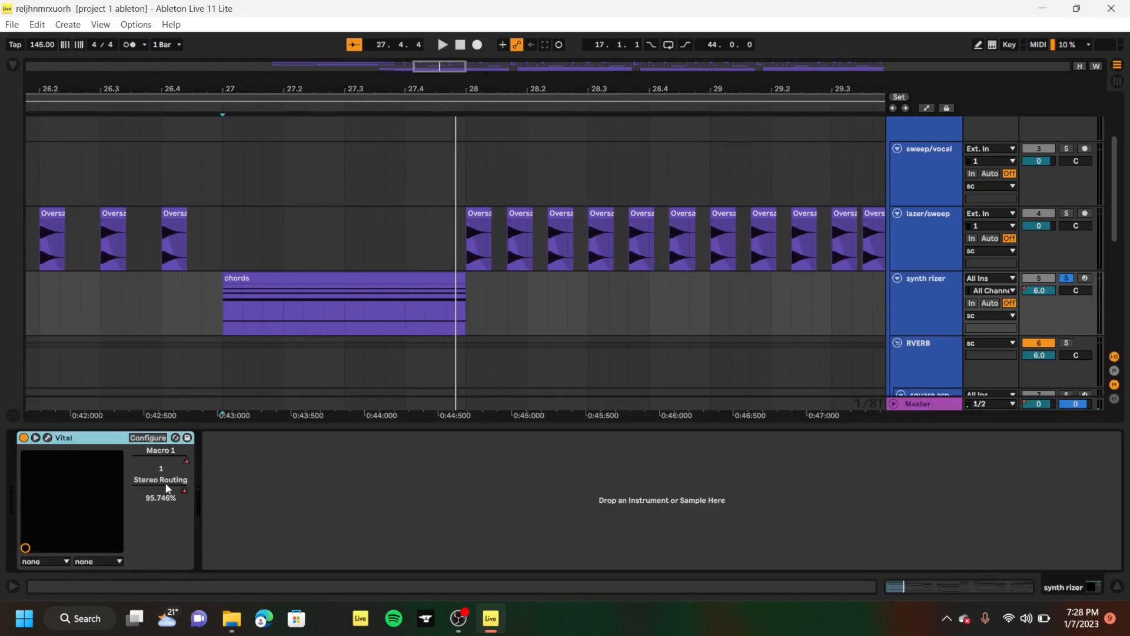
click(51, 441)
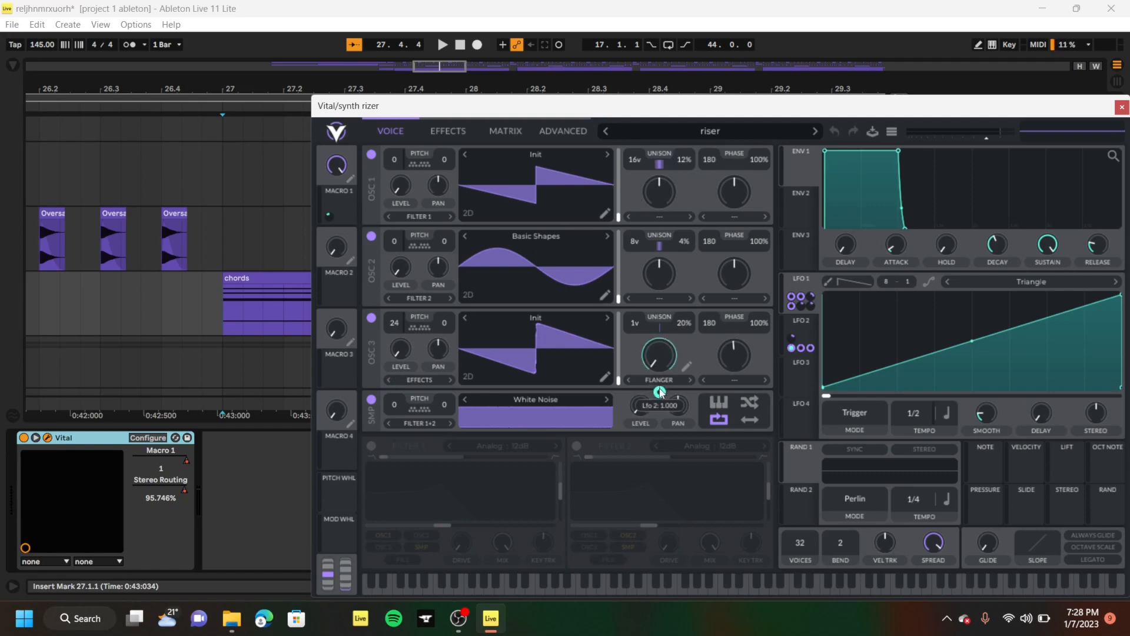
click(804, 328)
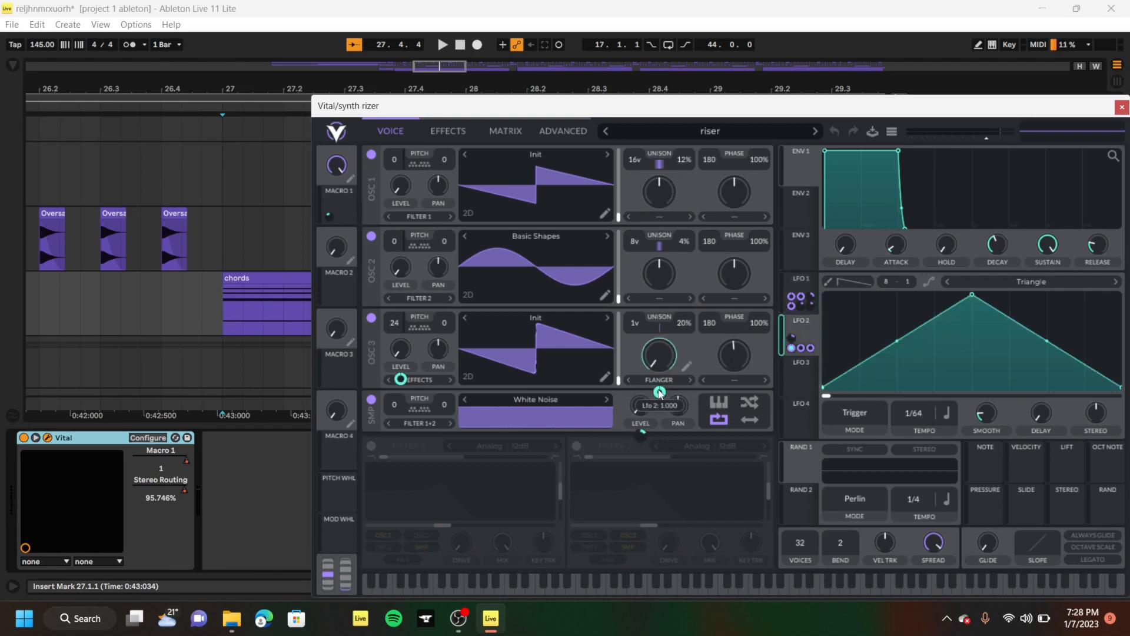
click(461, 132)
click(500, 132)
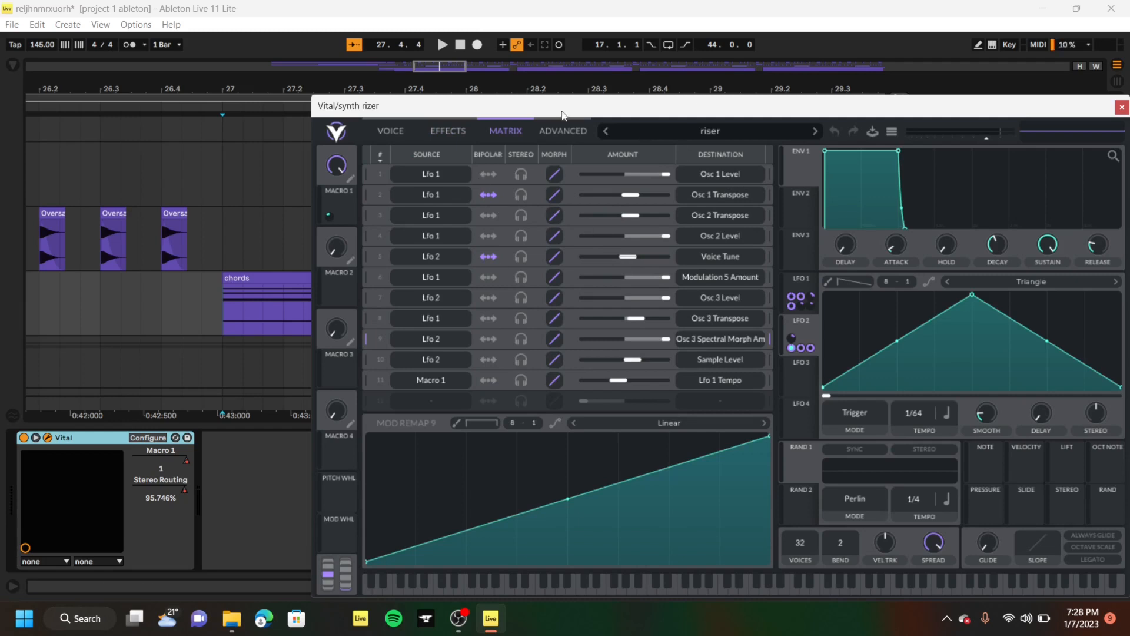
Examine the riser preset's compressor and distortion, LFO 1 shape and targets, and oscillators, listen to the riser, and close its Vital window
click(447, 132)
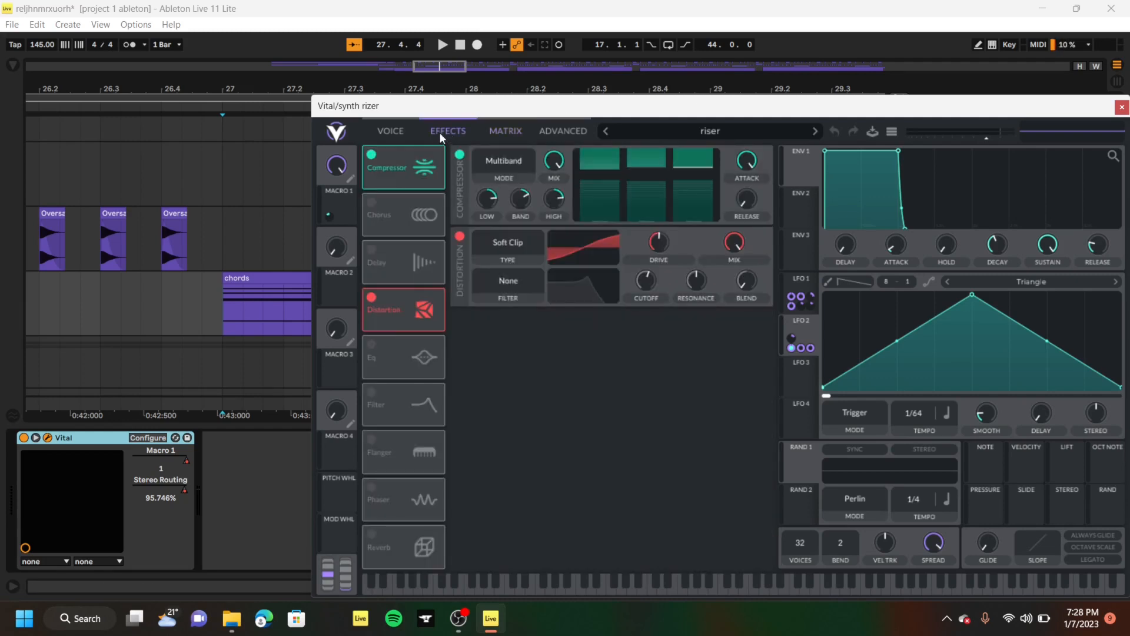
click(803, 288)
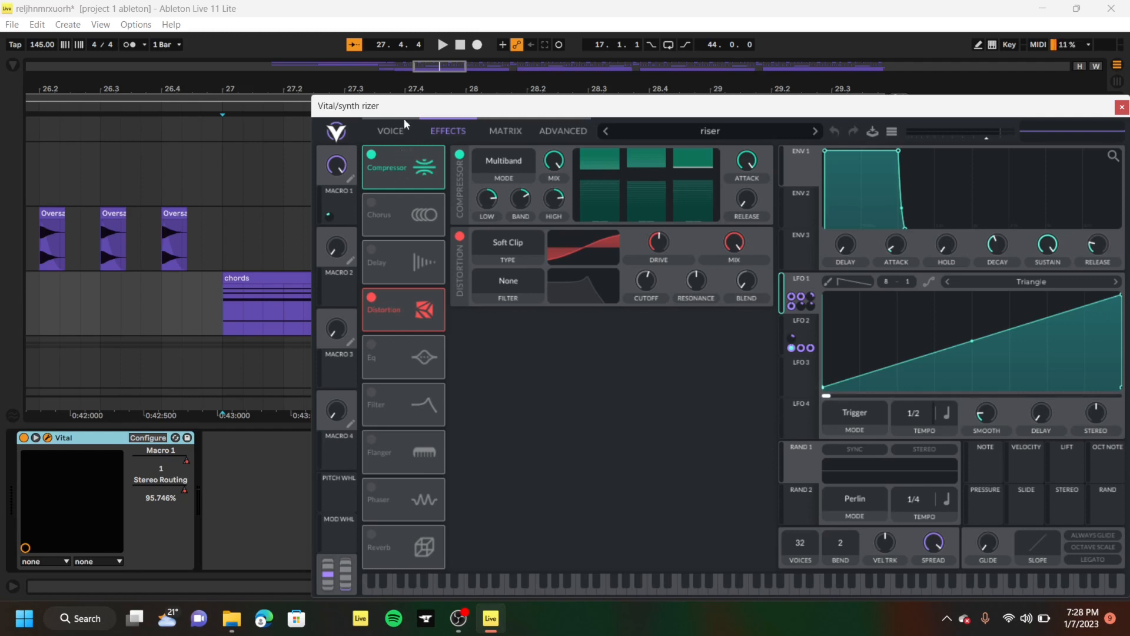
click(388, 130)
click(403, 215)
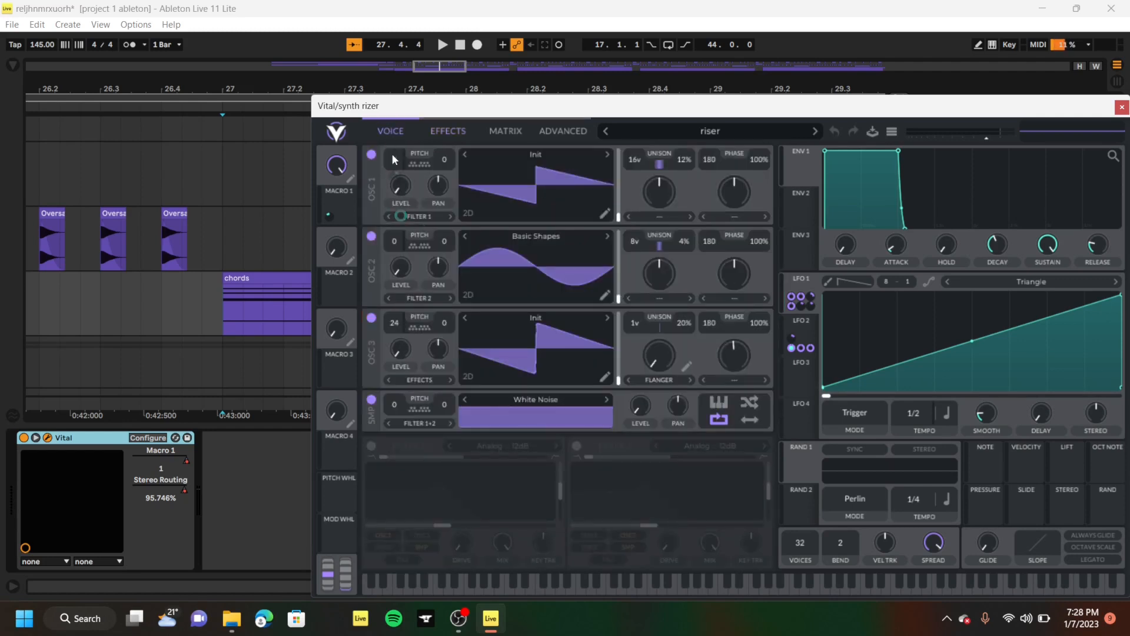
click(400, 297)
mouse_move(809, 304)
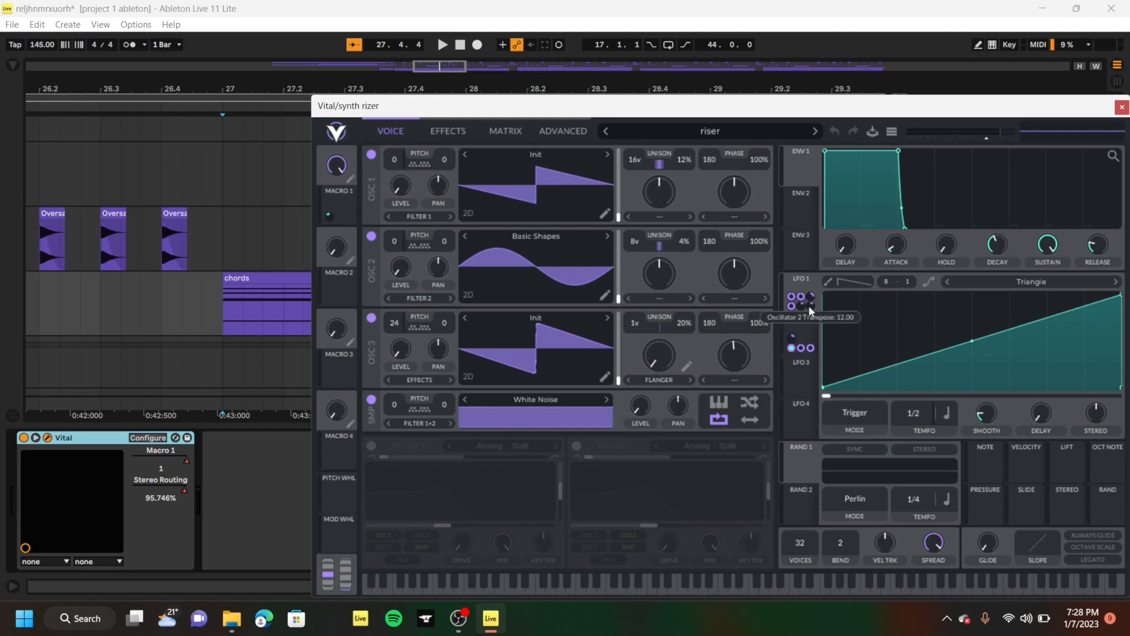
drag(810, 309, 607, 347)
key(space)
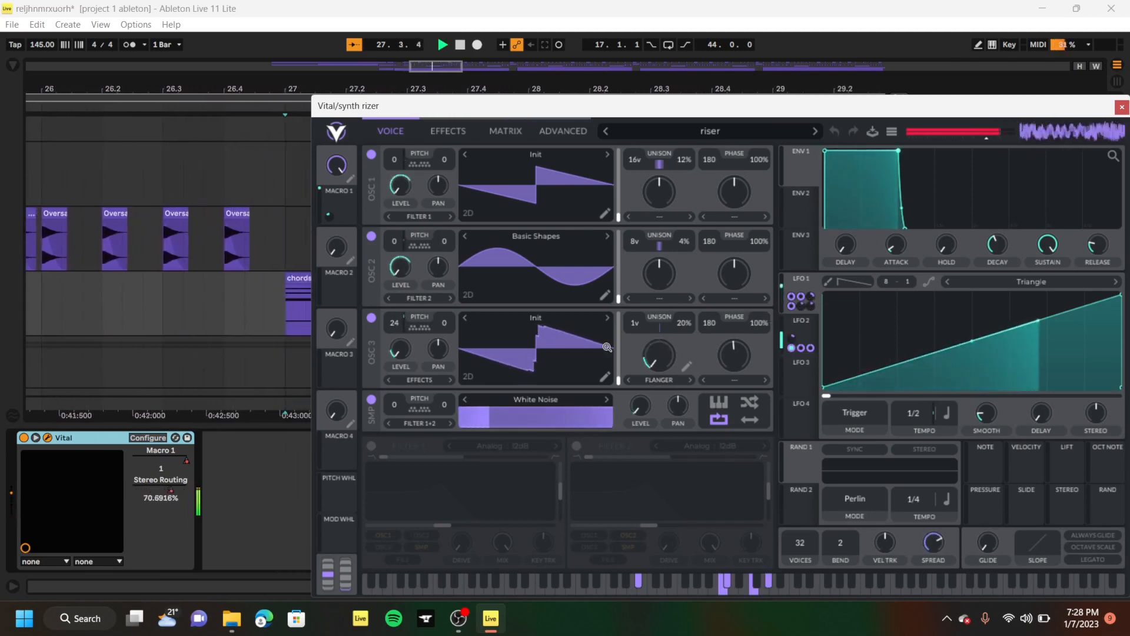
click(1121, 108)
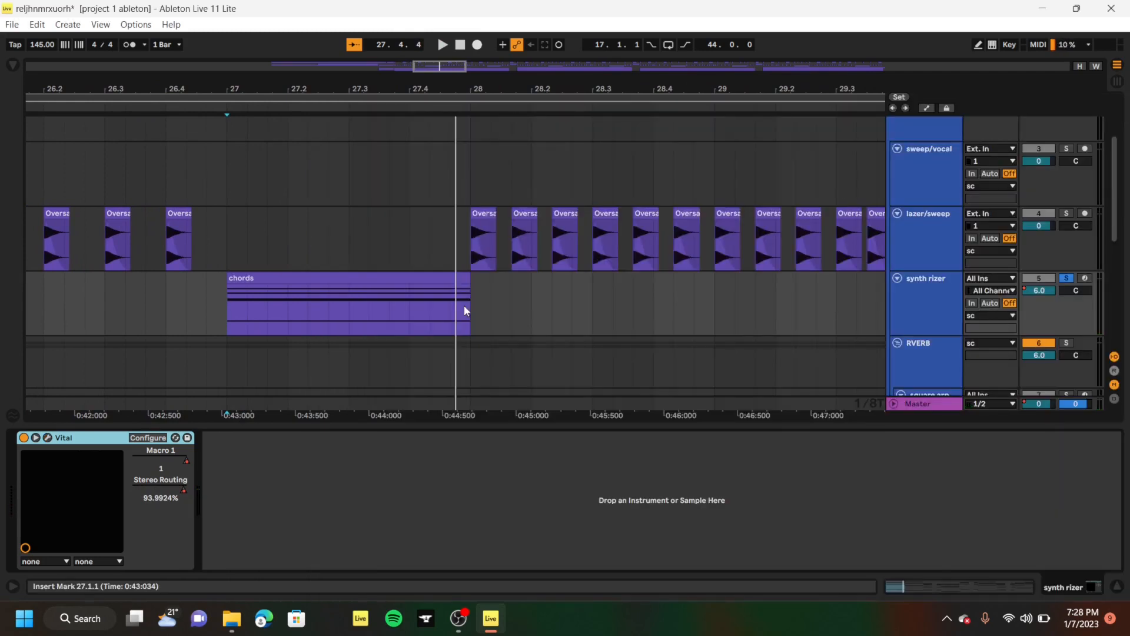
Solo the RVERB group and listen to its main and top layer synth chords from bar 25
scroll(464, 305, up, 5)
scroll(464, 305, down, 10)
scroll(333, 233, down, 5)
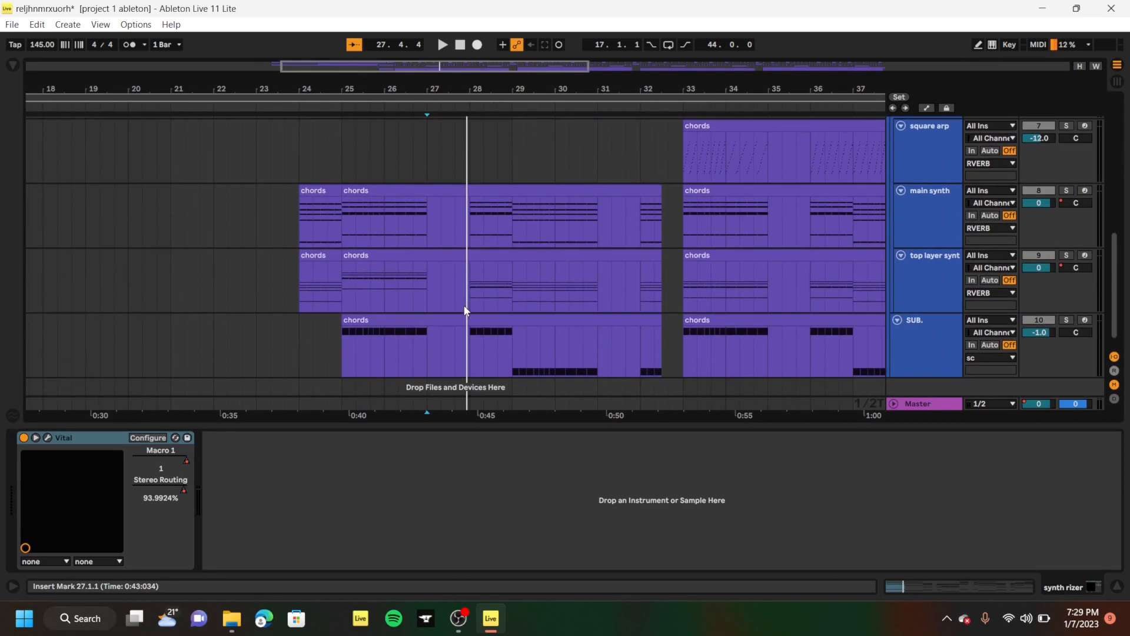
click(344, 223)
scroll(344, 224, up, 2)
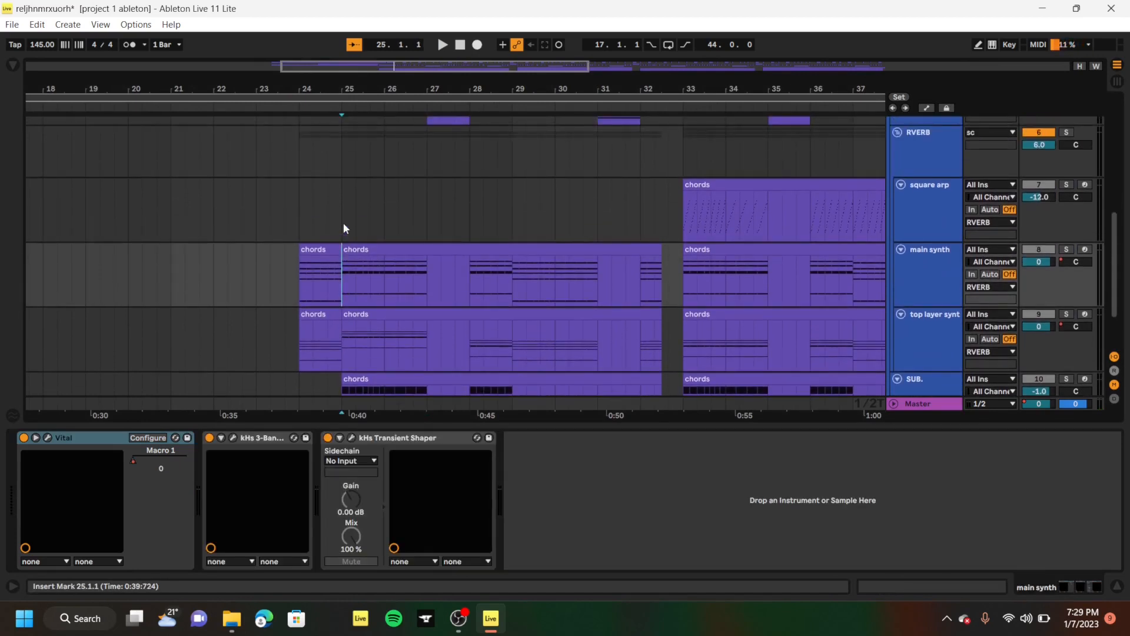
click(1067, 135)
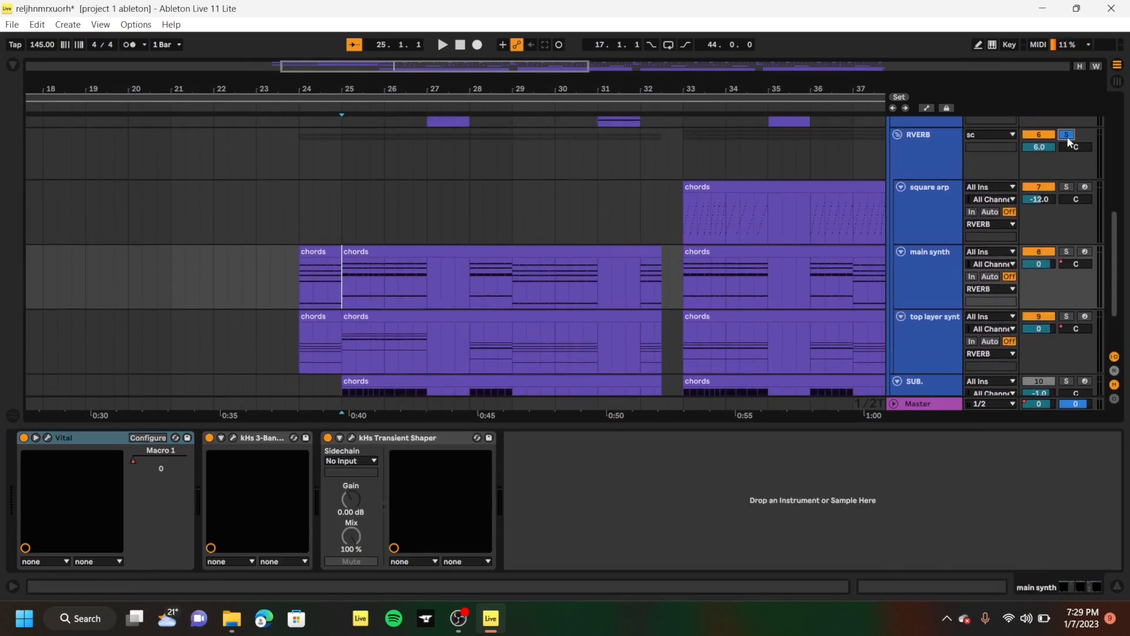
key(space)
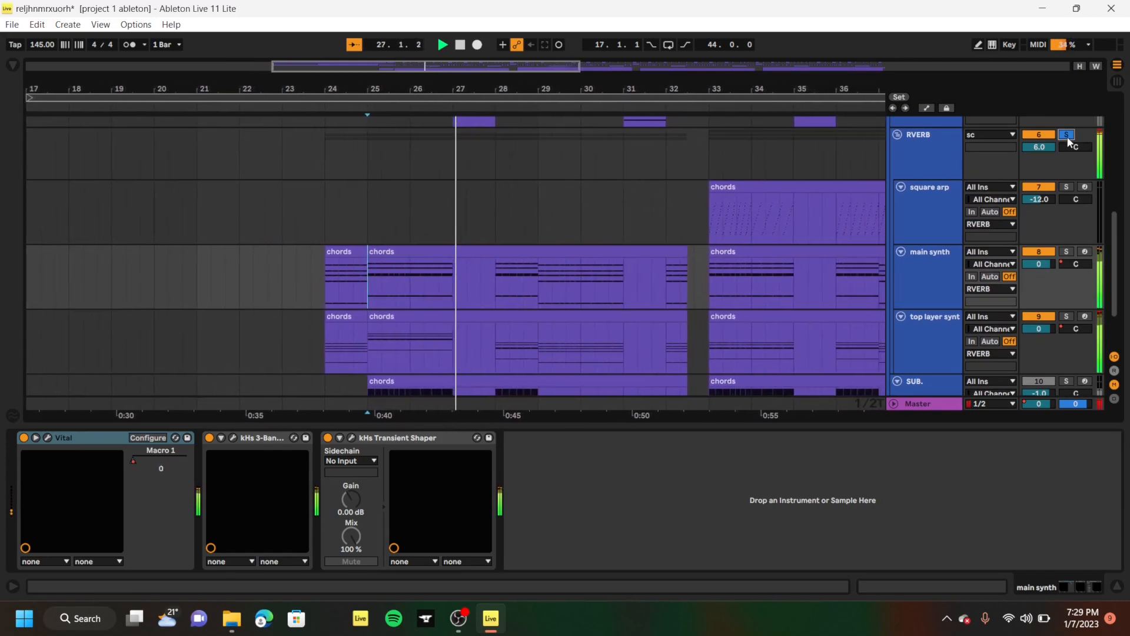
key(space)
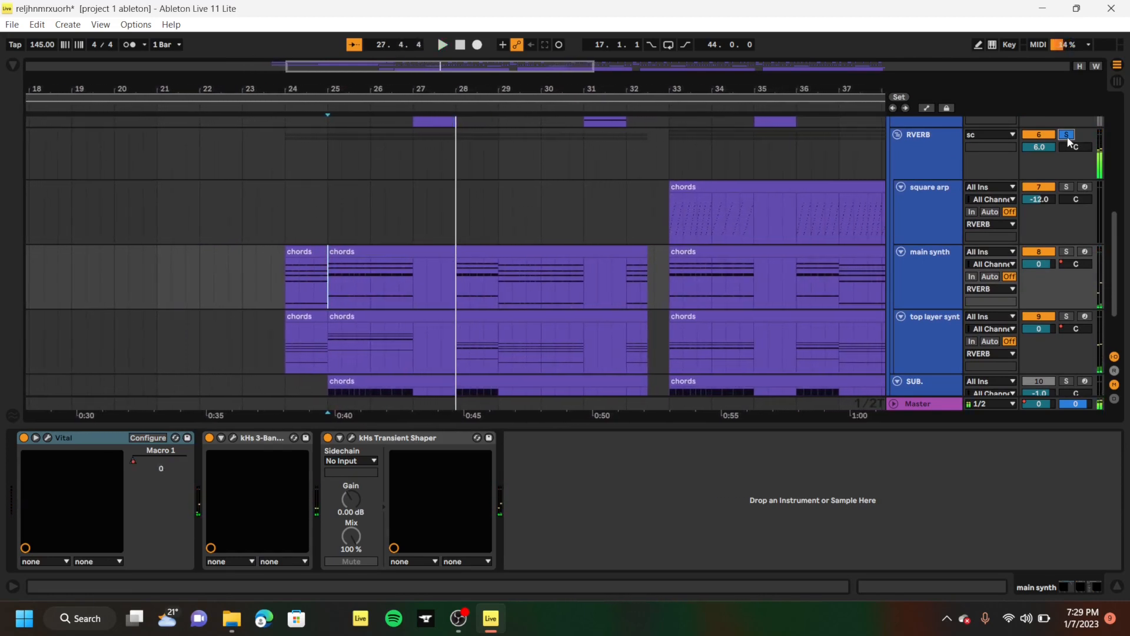
Solo the SUB. track and place the playback start at bar 25 on its chords clip
scroll(508, 316, down, 3)
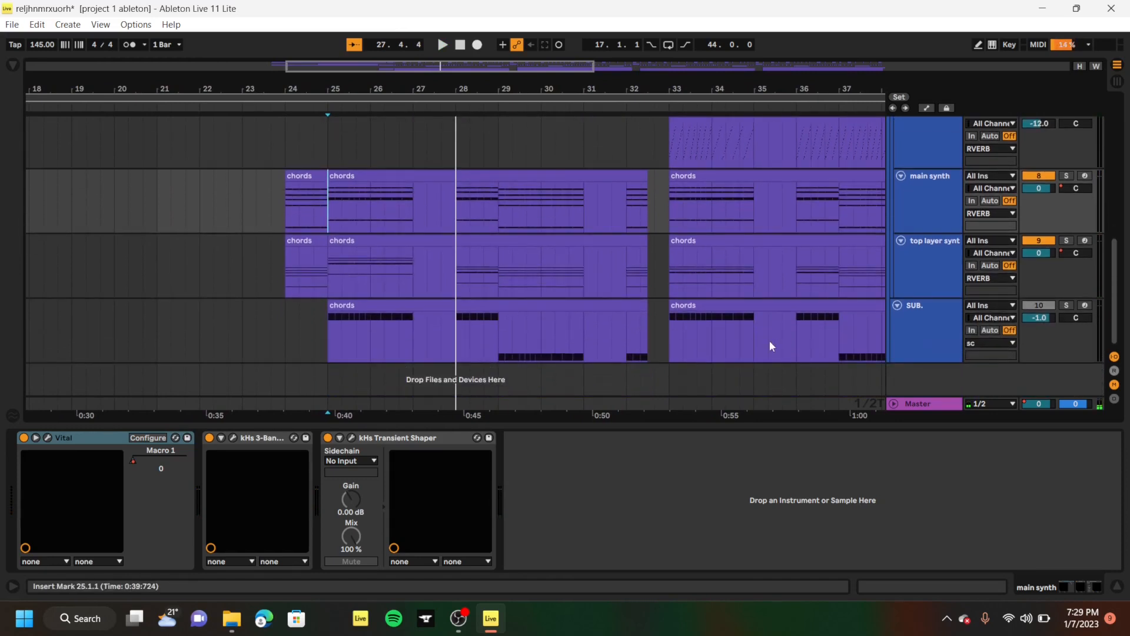
click(905, 329)
click(1066, 305)
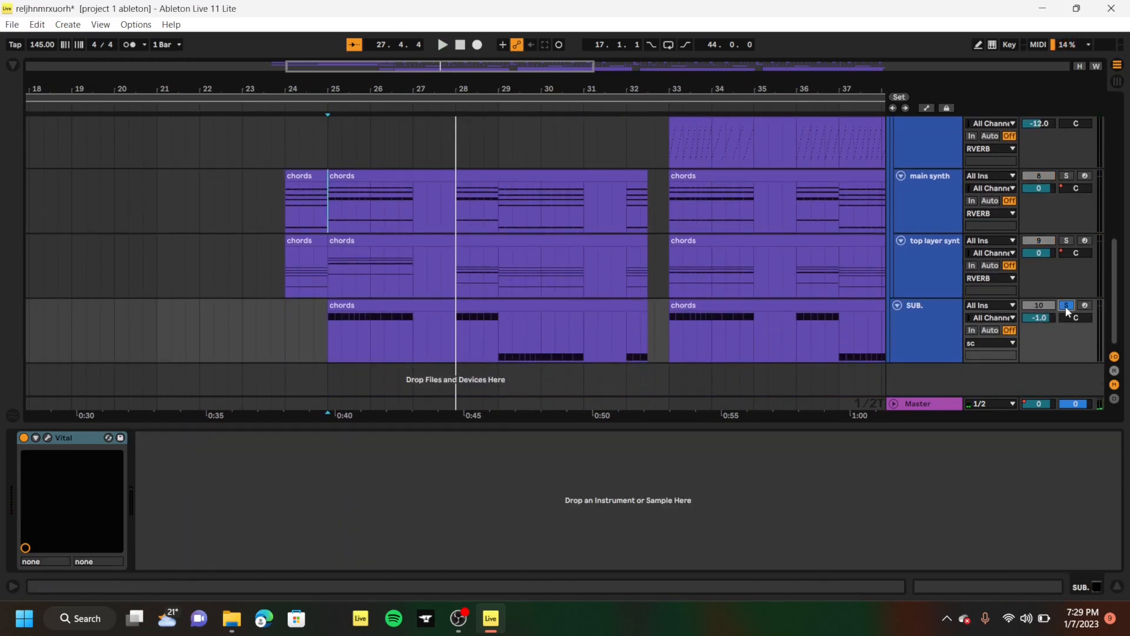
click(329, 353)
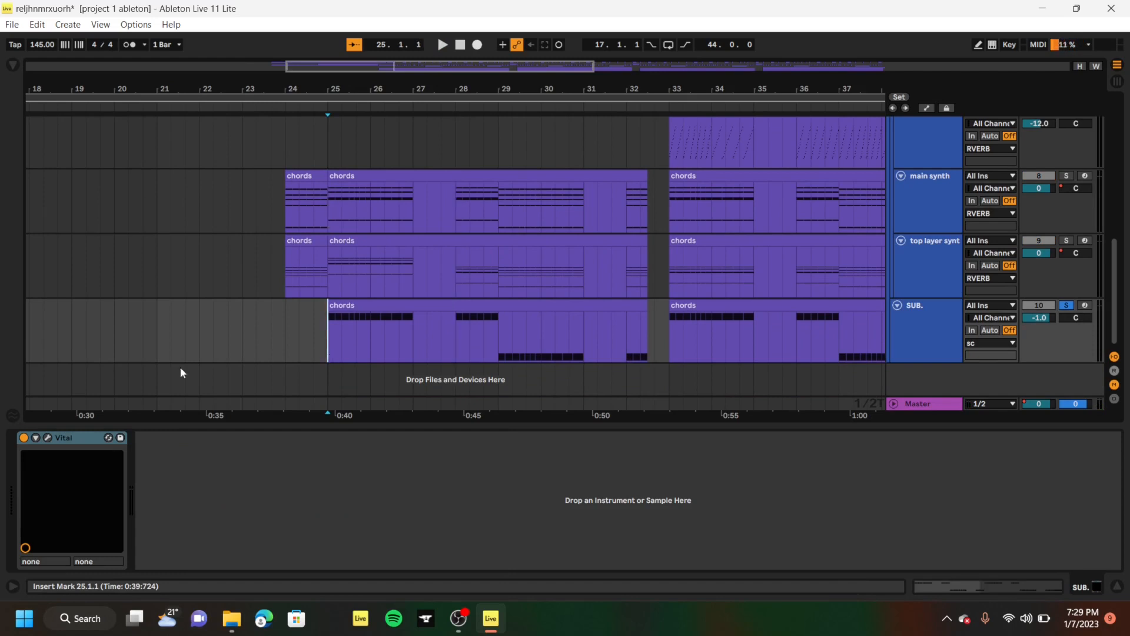
Open the SUB. track's Vital instrument and examine the dist sub preset's effects, oscillator and LFO 1 while listening, and close it
click(47, 437)
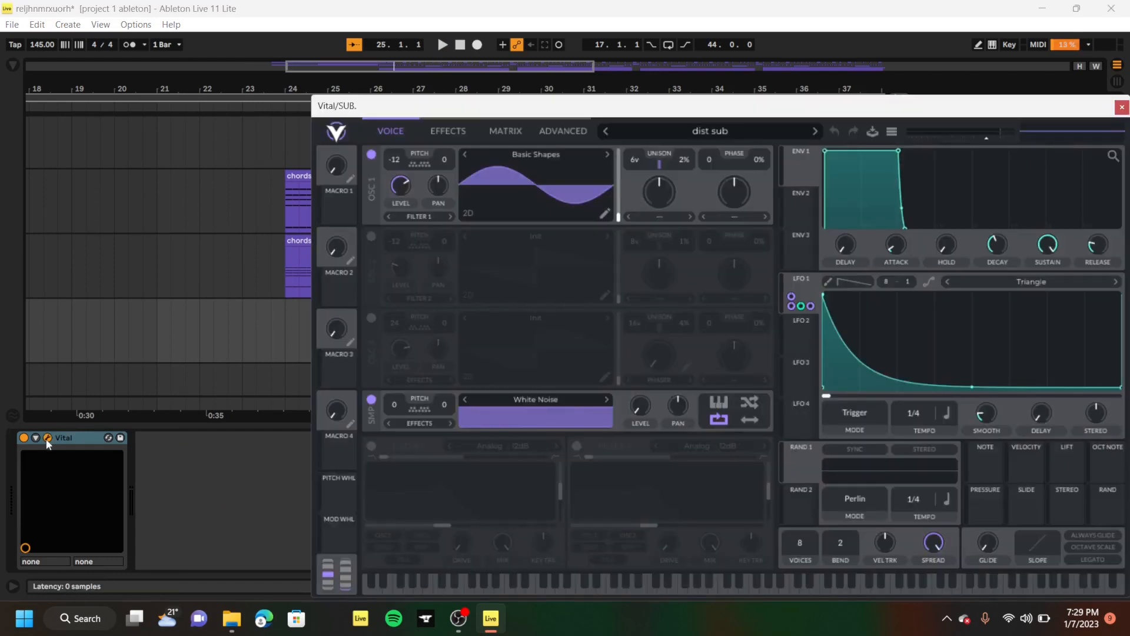
key(space)
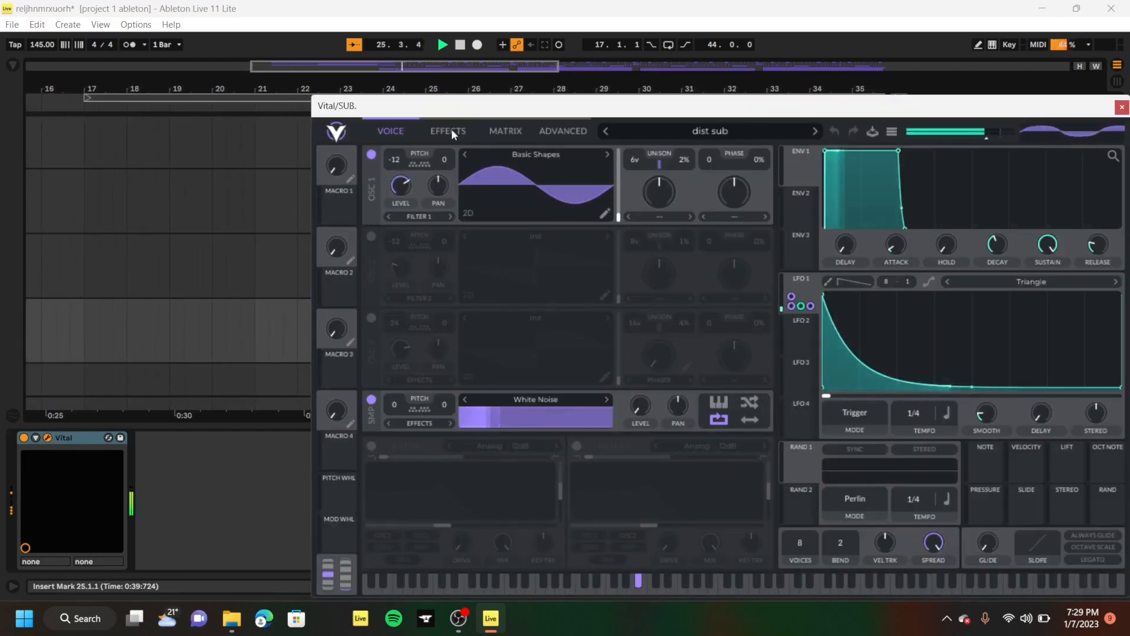
click(467, 124)
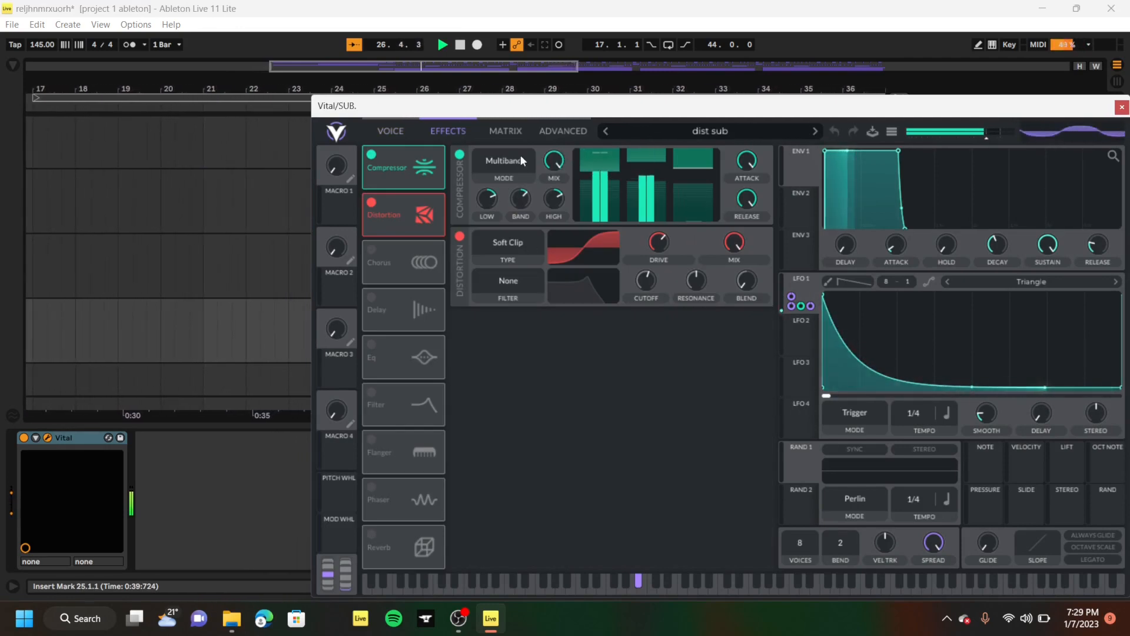
click(390, 129)
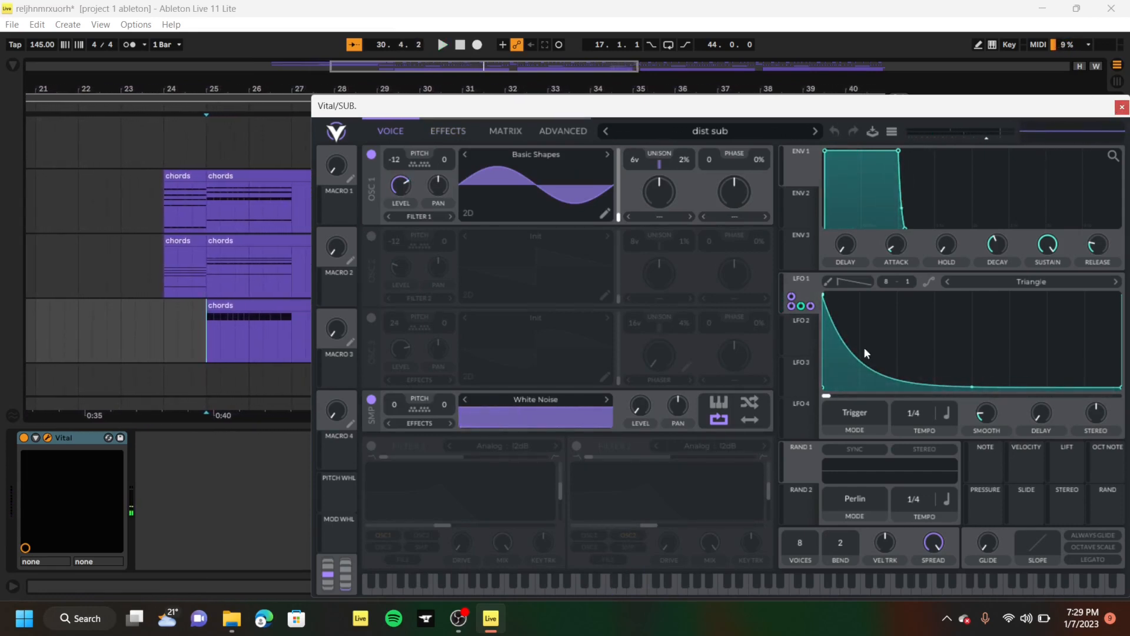
click(1121, 106)
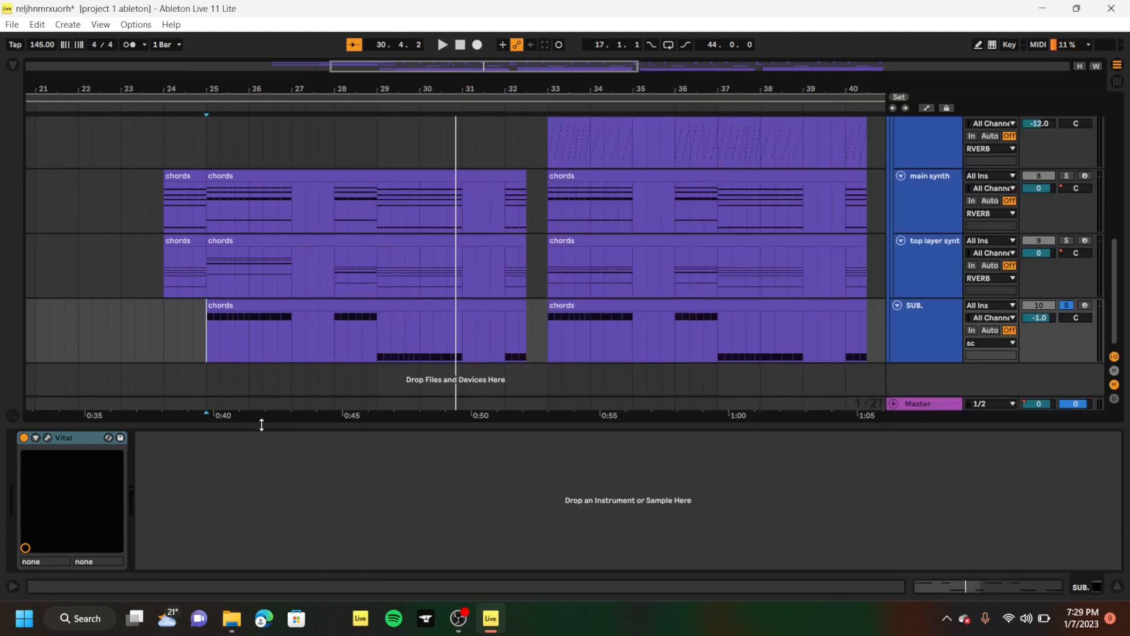
Solo the top layer synth track, open its Vital instrument, and listen to its chords from bar 25
drag(262, 425, 230, 609)
click(208, 432)
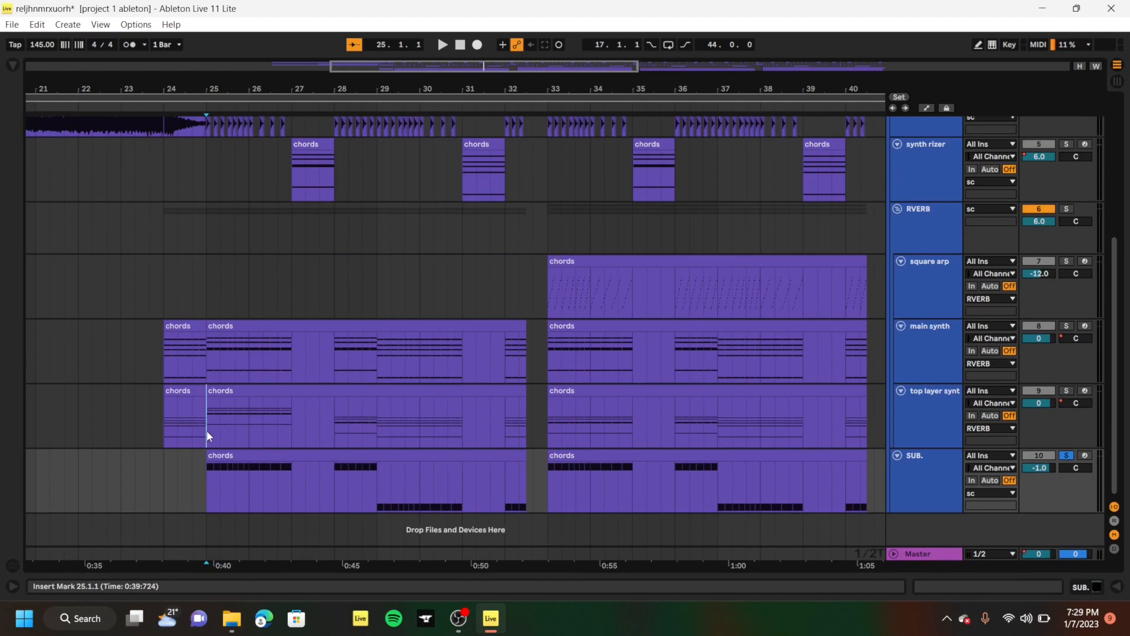
click(1065, 391)
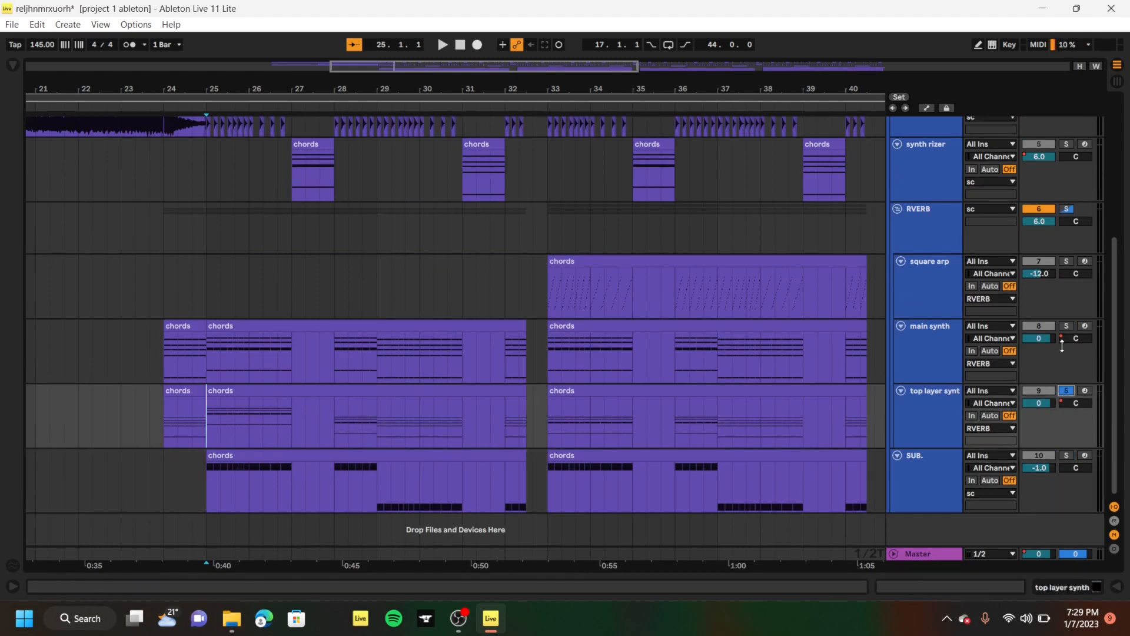
double_click(918, 413)
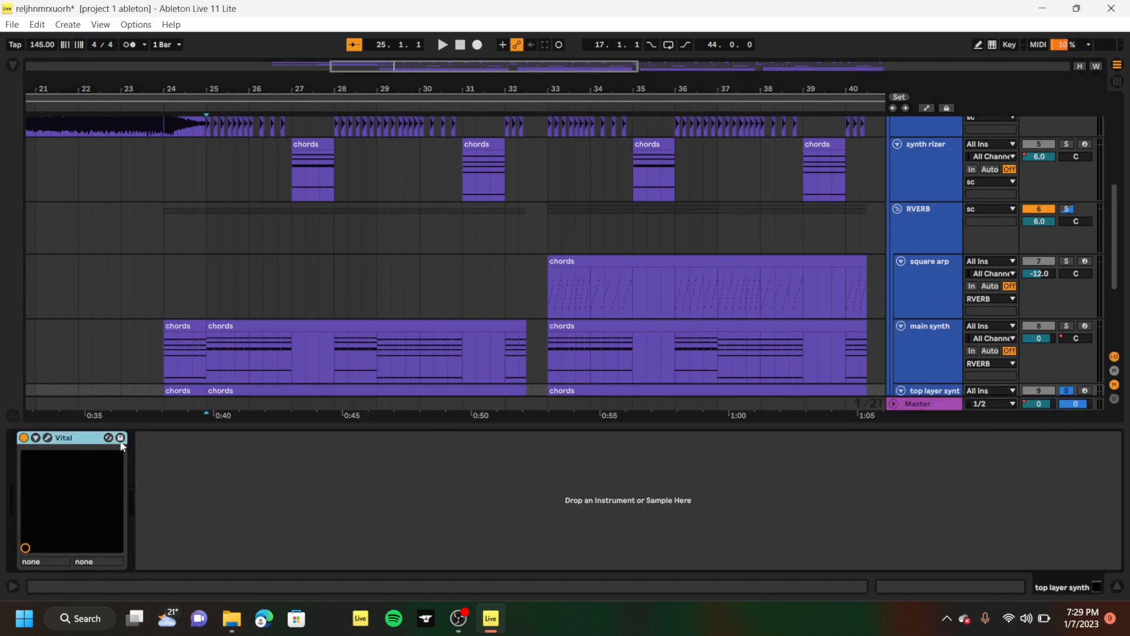
click(48, 437)
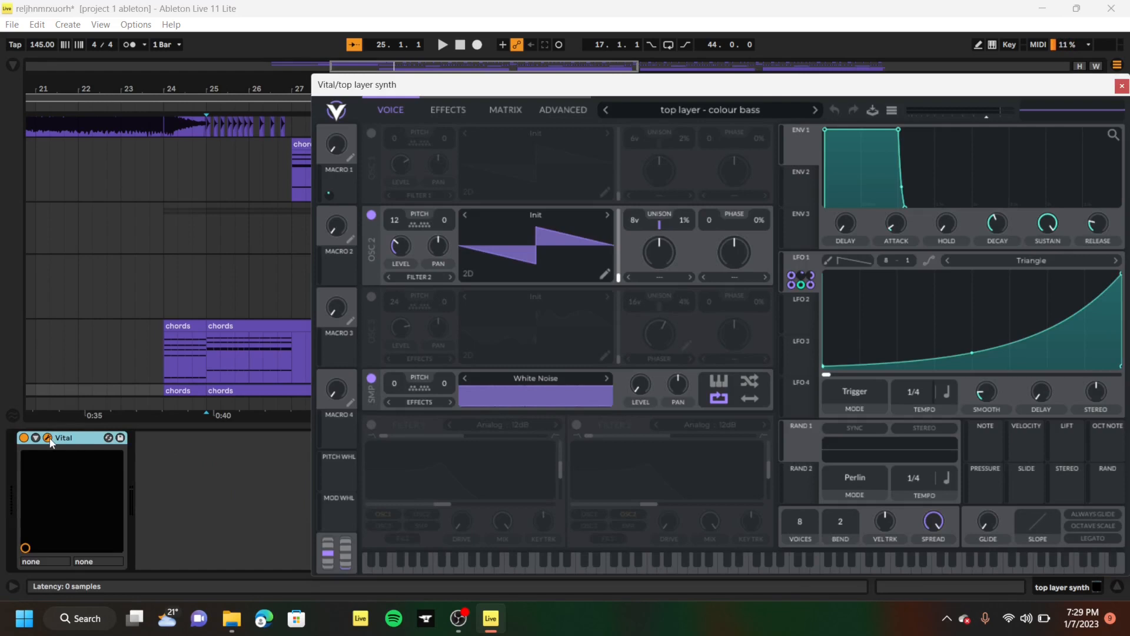
key(space)
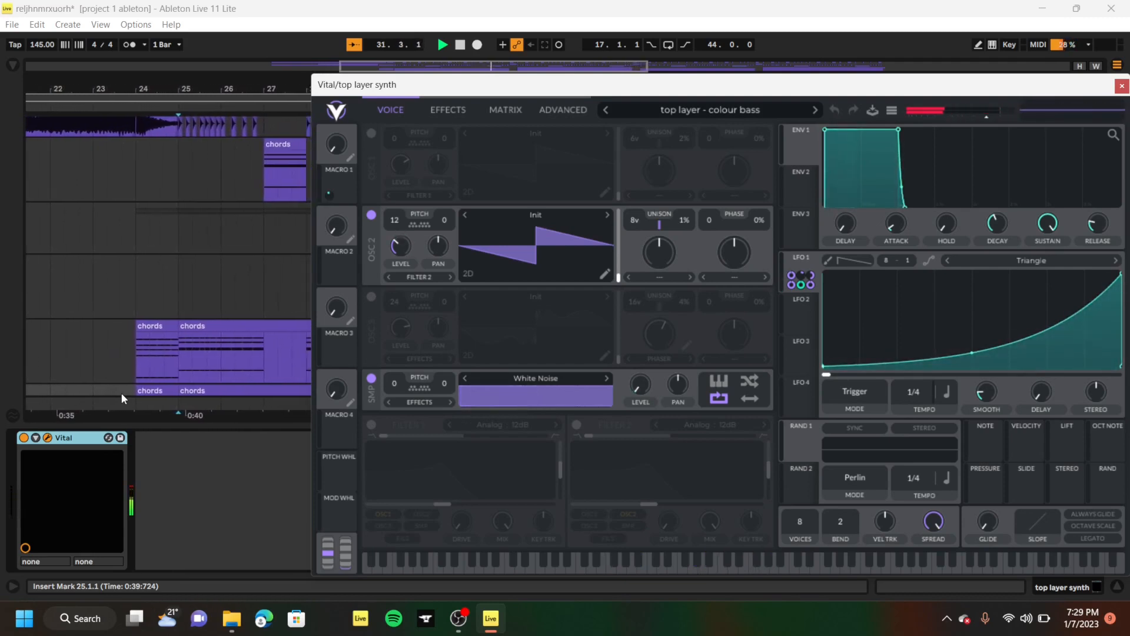
key(space)
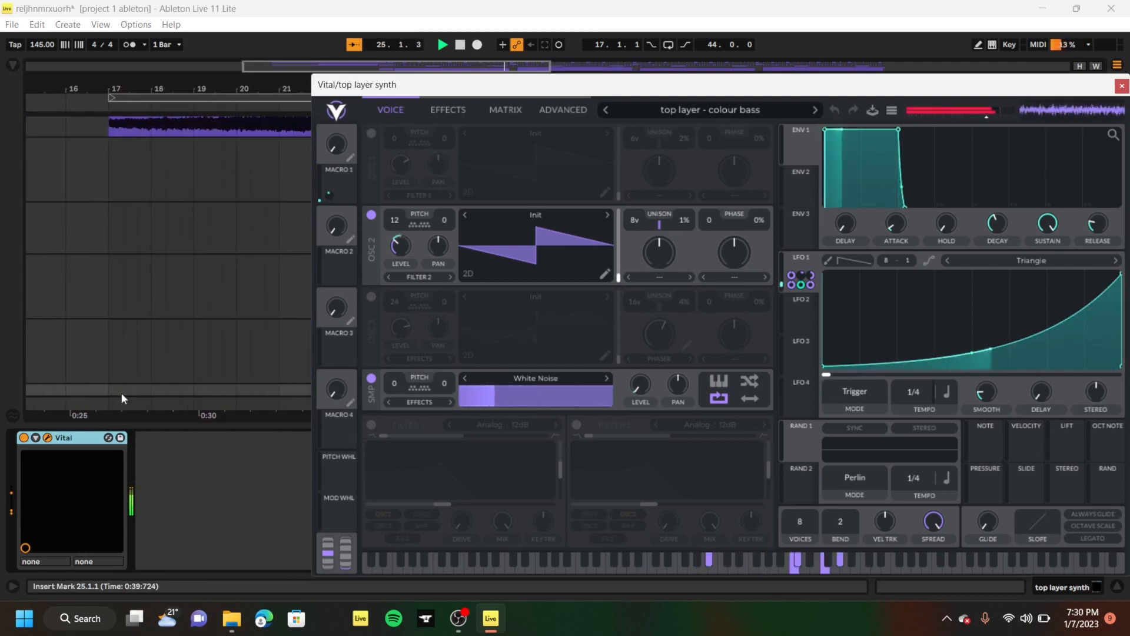
Compare the top layer - colour bass preset with its White Noise sampler switched off and on during playback
click(372, 380)
key(space)
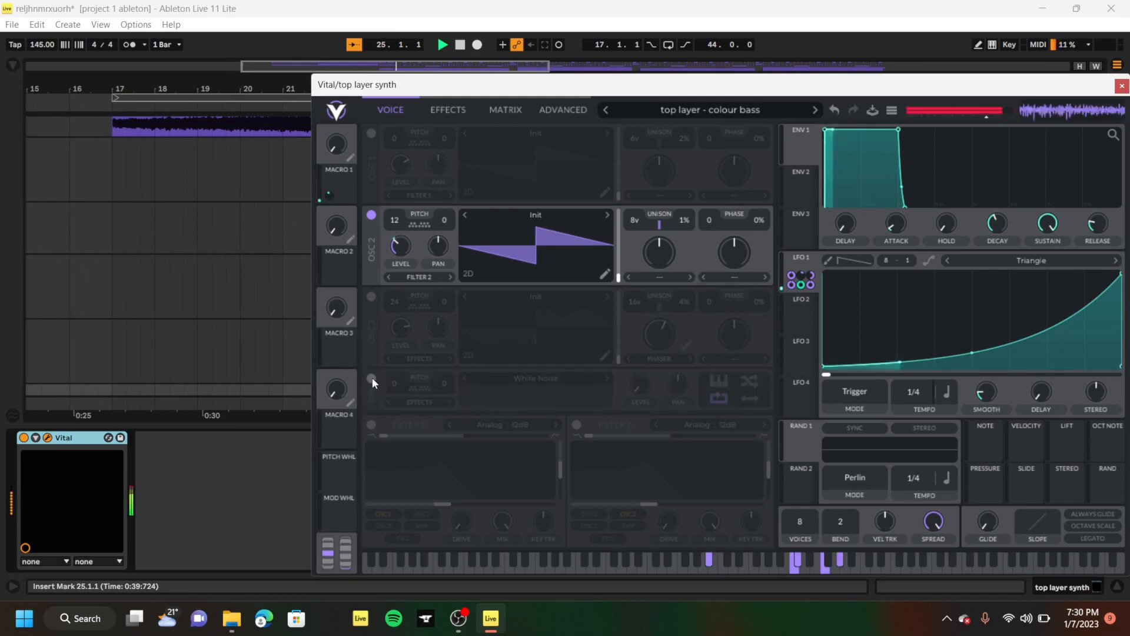
click(371, 379)
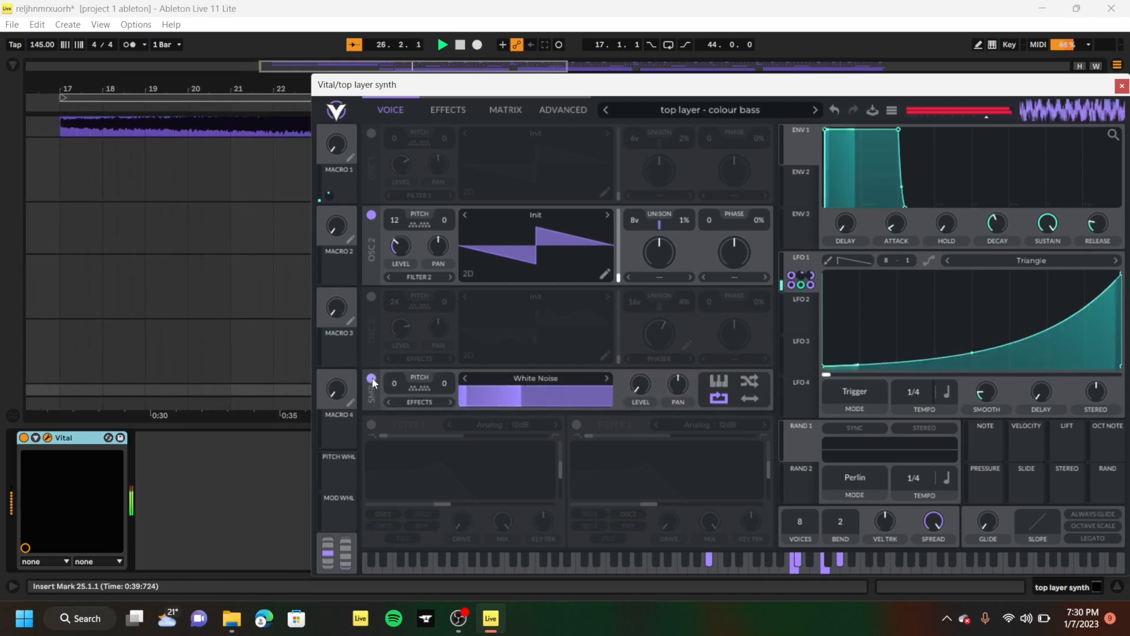
click(372, 379)
click(371, 380)
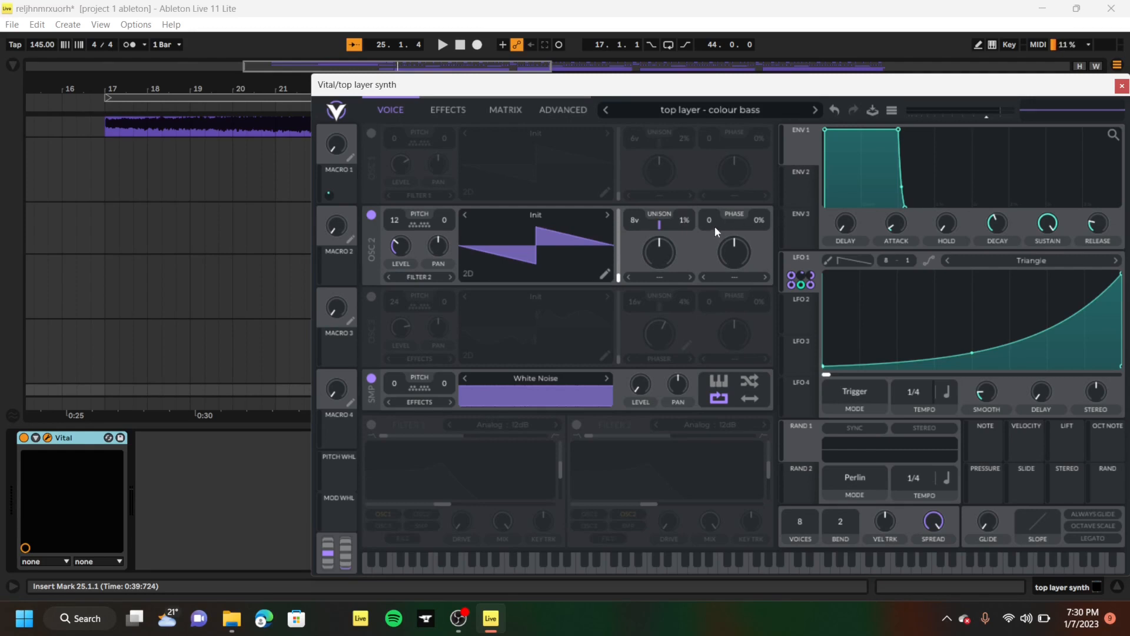
Compare oscillator 2 at phase 180 with 100% phase randomization against phase 0 with 0% randomization by listening to both
double_click(758, 220)
key(space)
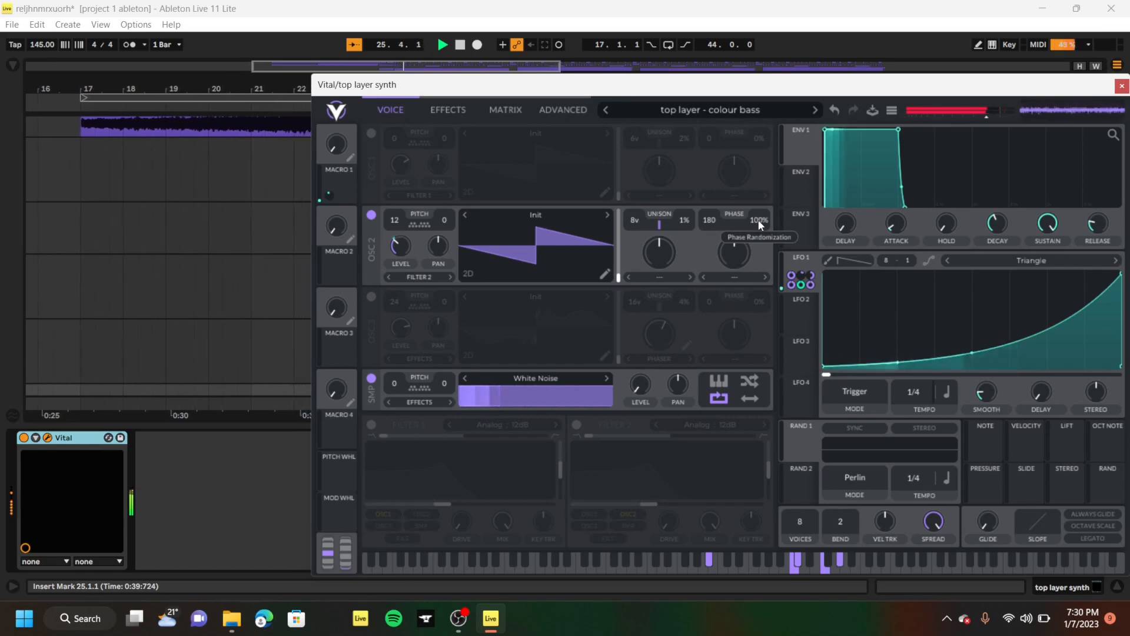
key(space)
drag(758, 220, 734, 506)
drag(715, 213, 655, 514)
key(space)
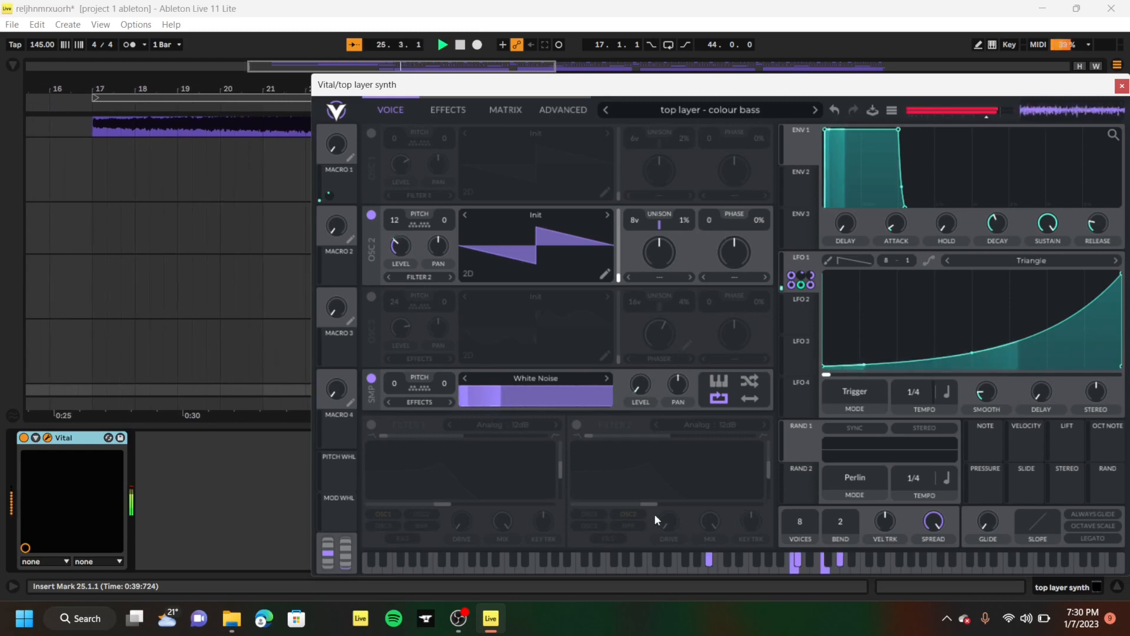
key(space)
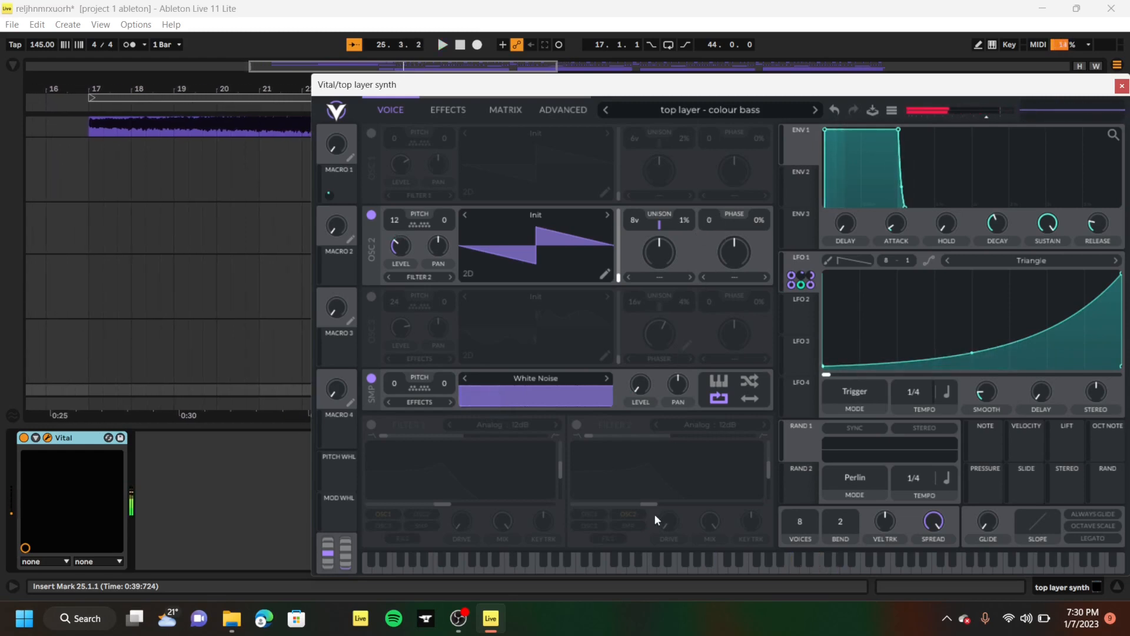
Examine the top layer preset's multiband compressor, 16-voice chorus and LFO 1 modulation targets, and close its Vital window
click(445, 103)
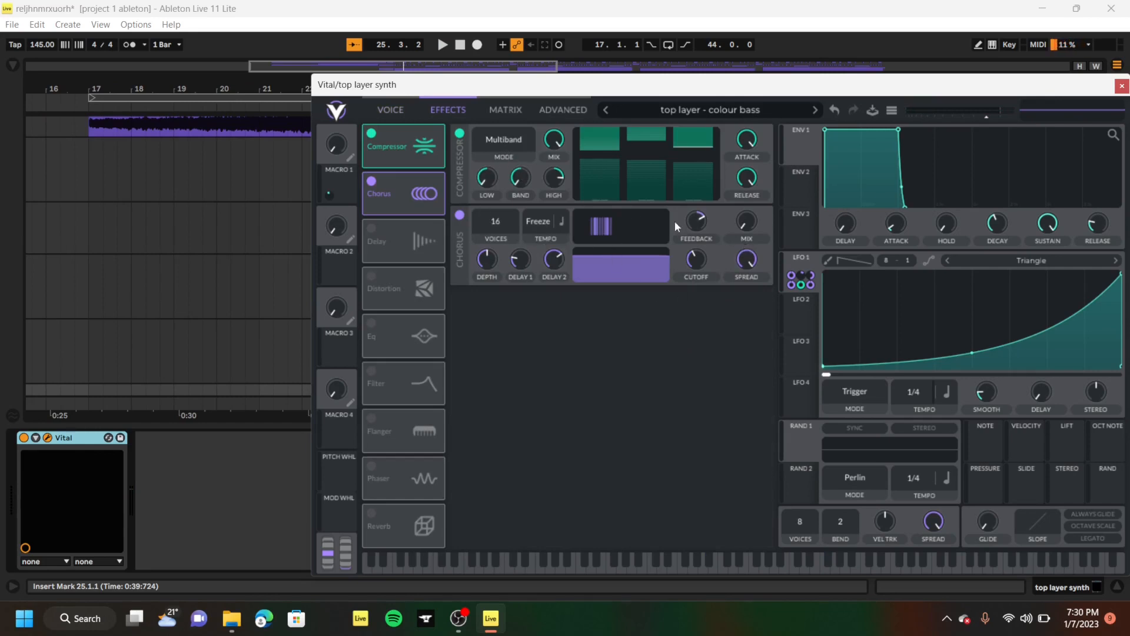
click(400, 108)
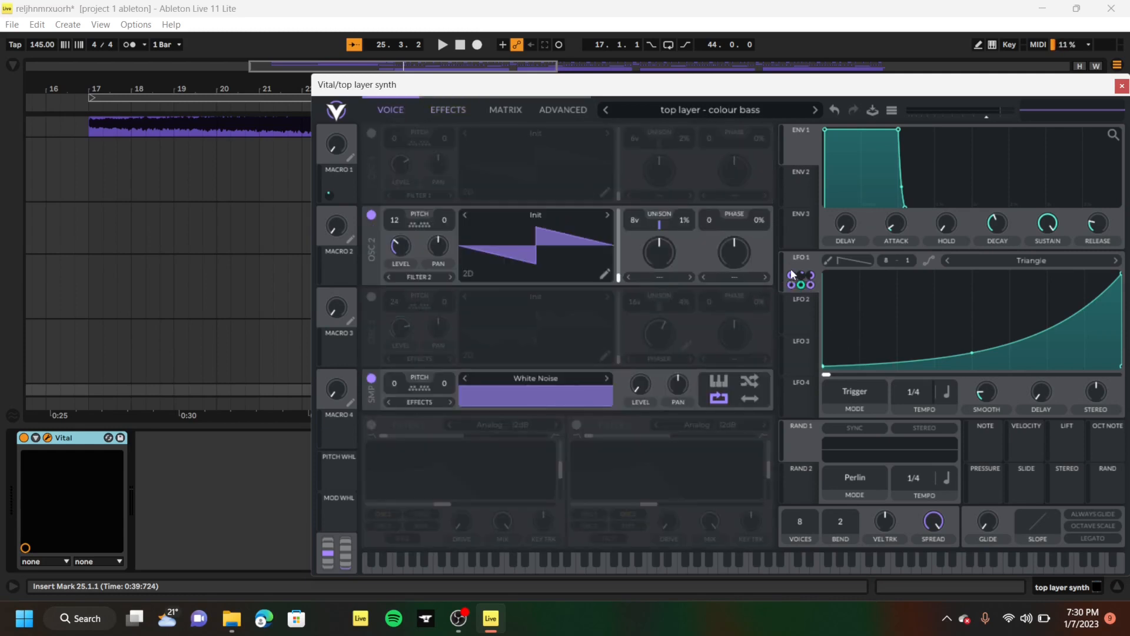
mouse_move(794, 272)
click(468, 113)
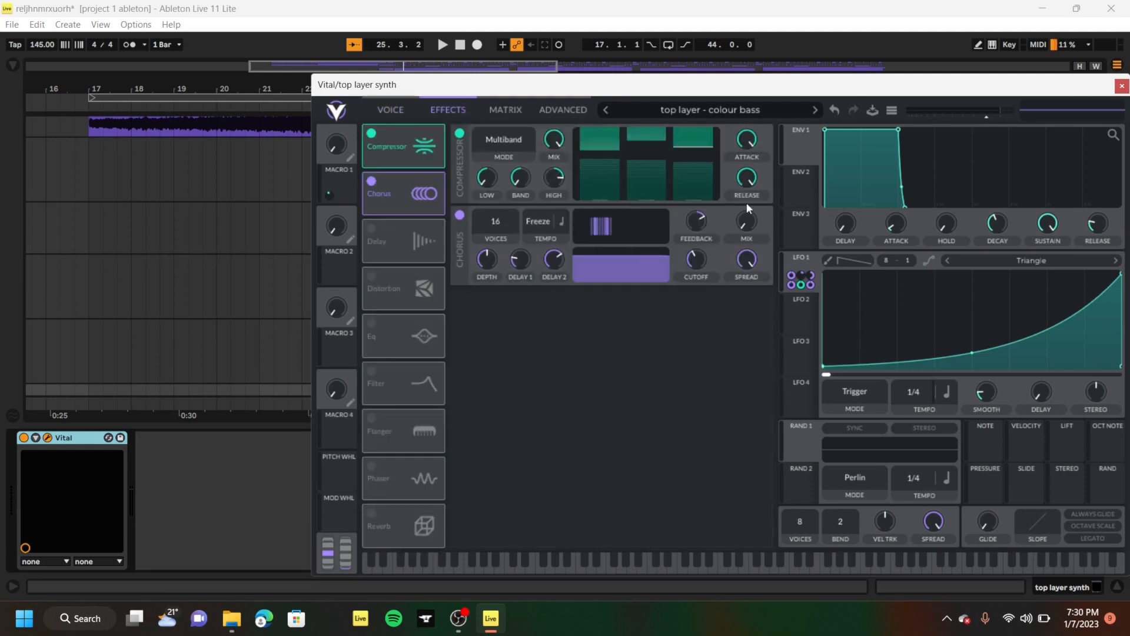
click(1121, 86)
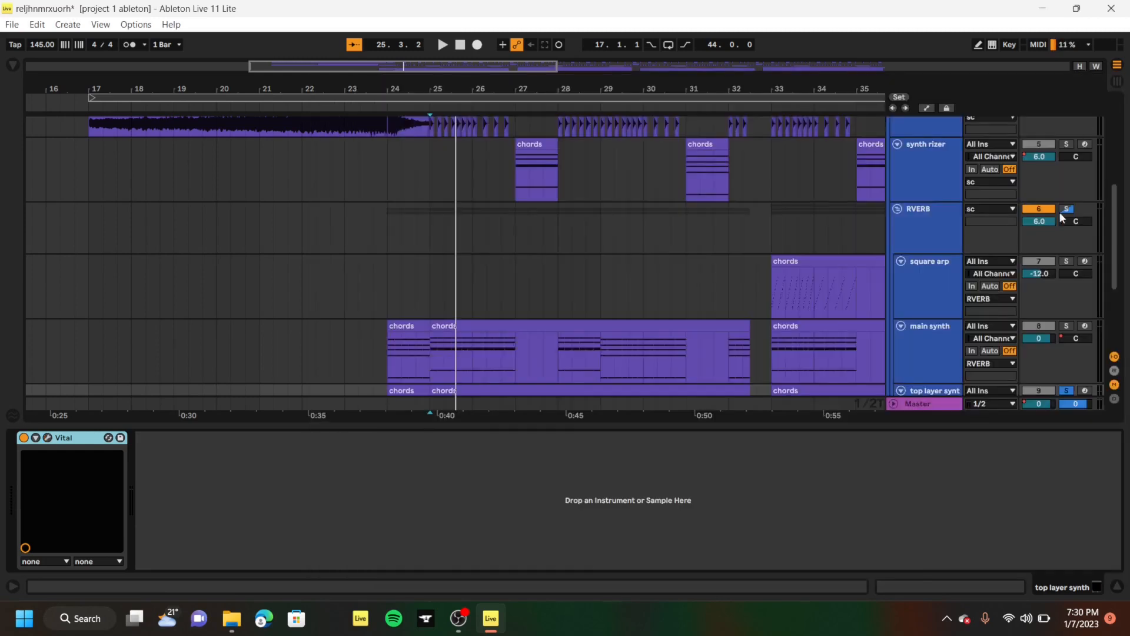
Solo the main synth track, open its Vital instrument, and listen to its chords from bar 25
click(1066, 326)
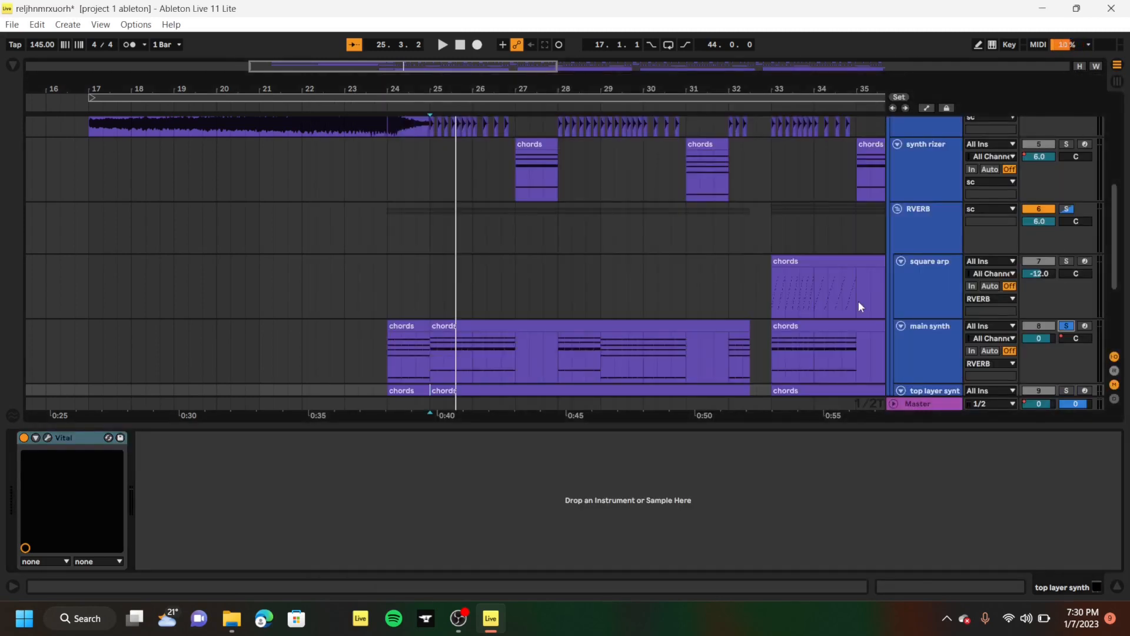
click(432, 351)
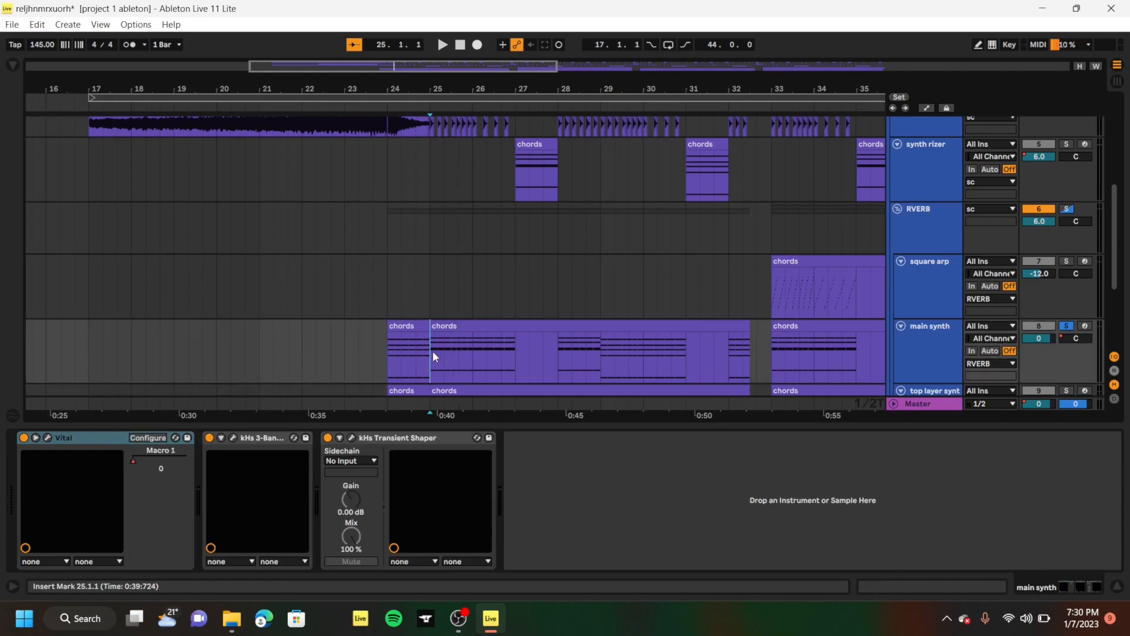
click(47, 437)
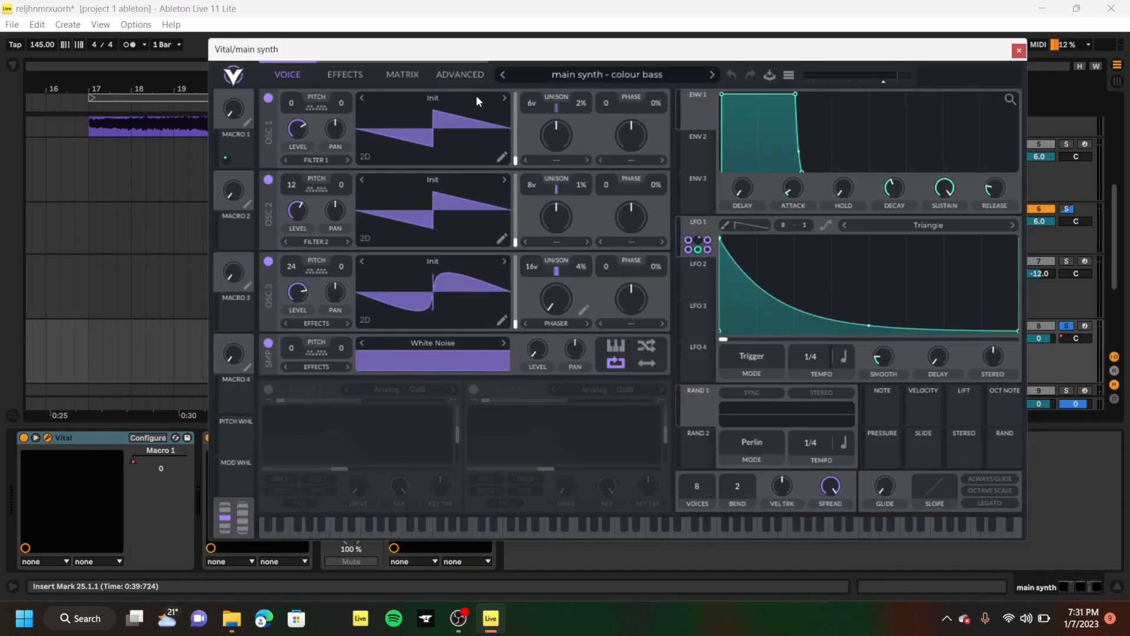
key(space)
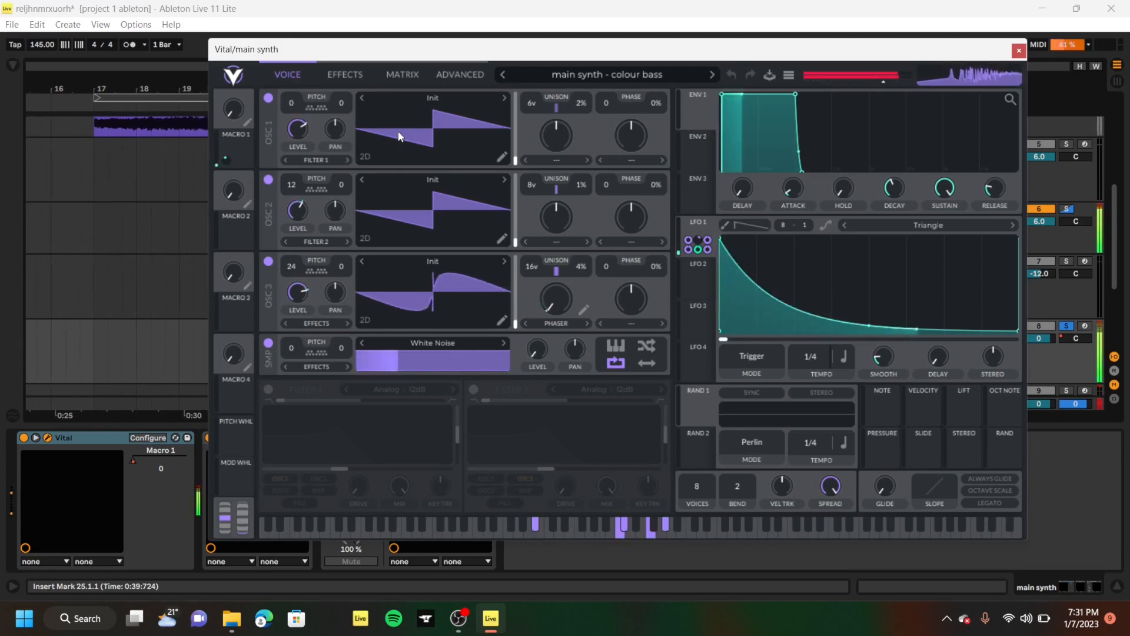
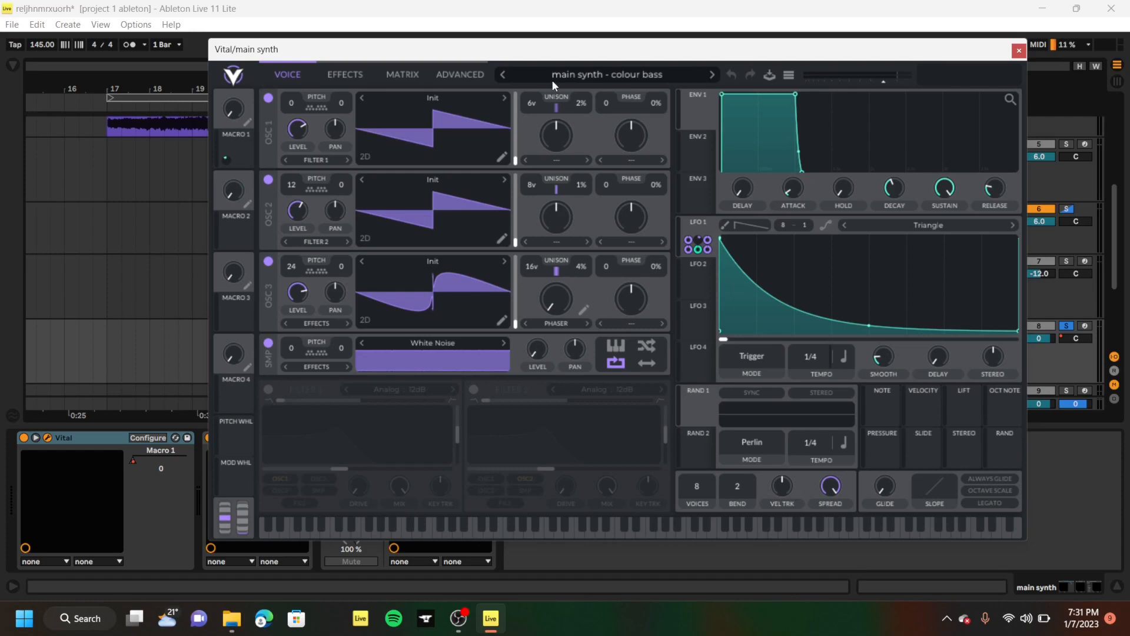
Compare the main synth - colour bass preset with its multiband compressor switched off and on during playback
click(347, 75)
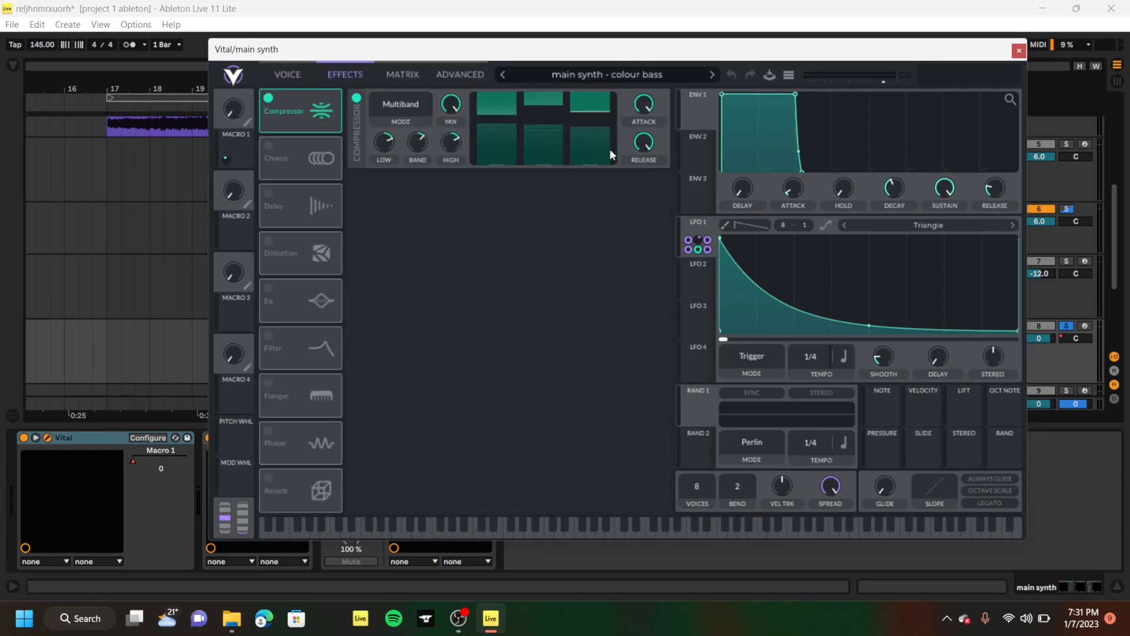
click(268, 97)
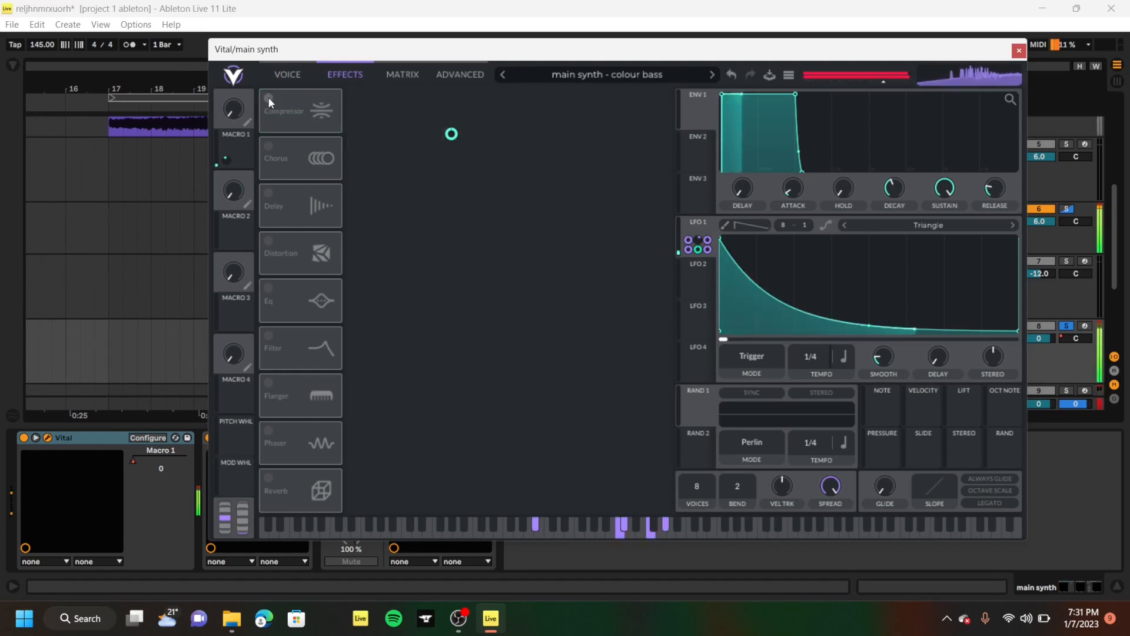
click(268, 97)
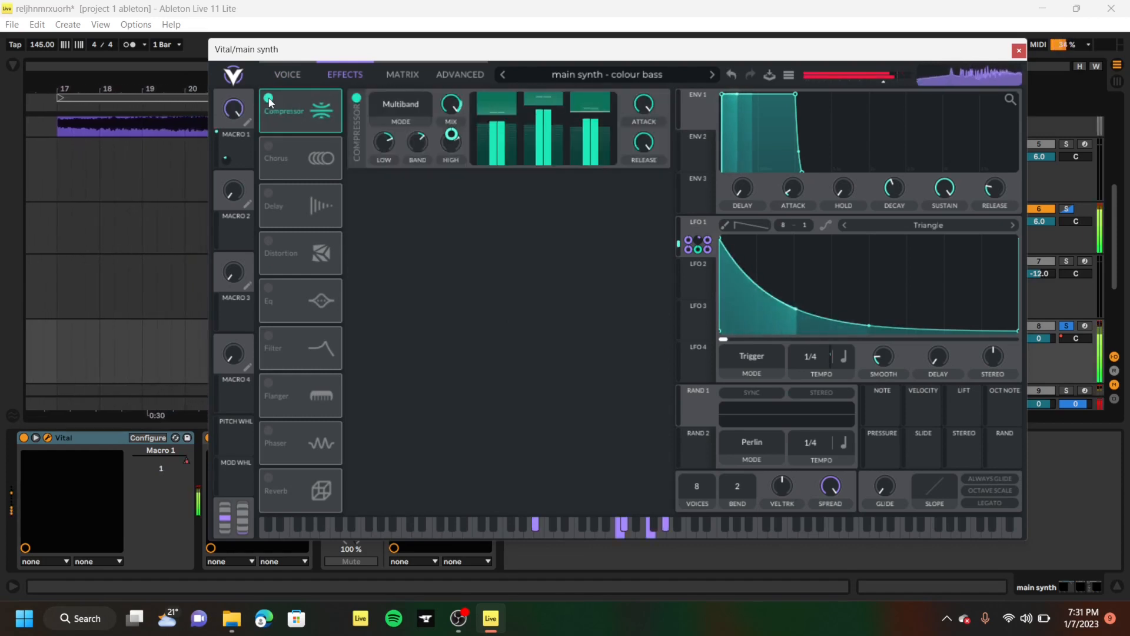
click(288, 77)
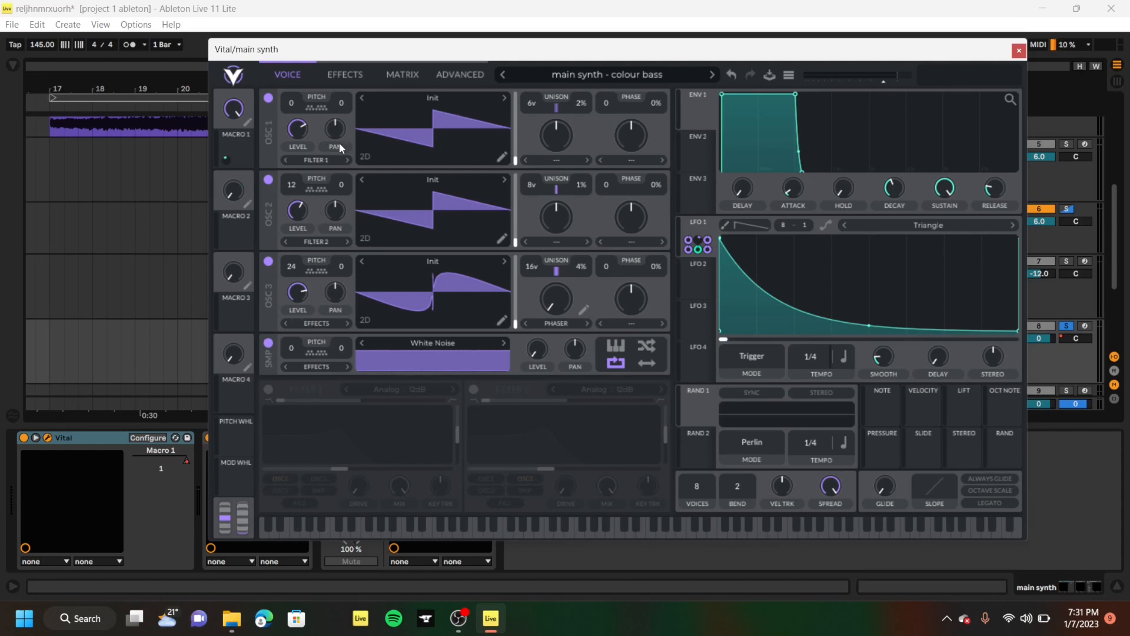
click(333, 77)
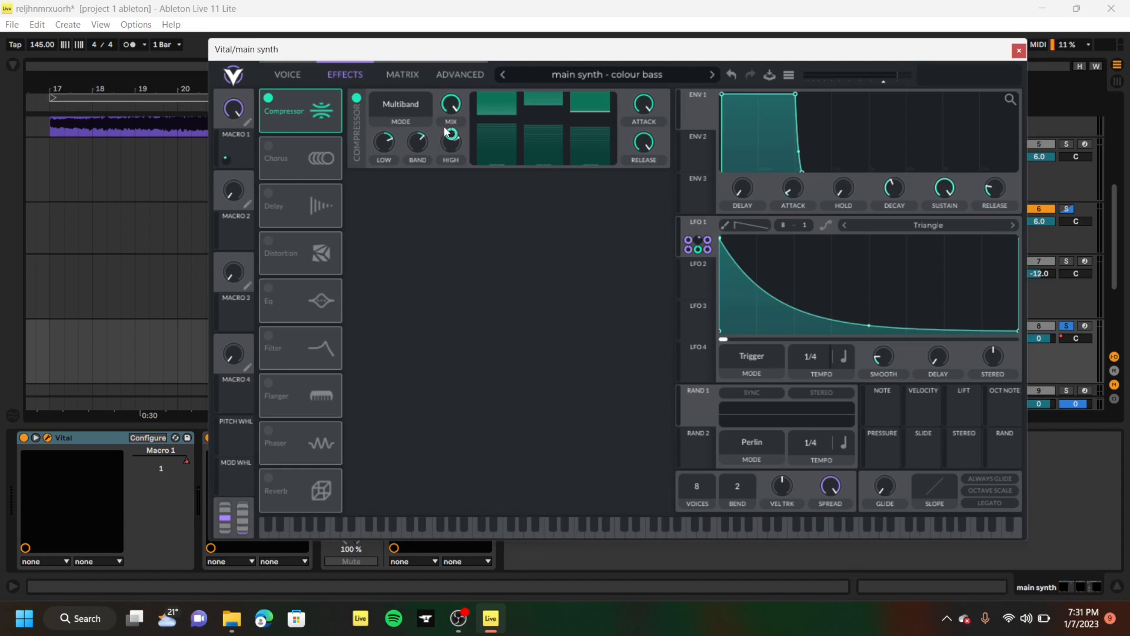
key(space)
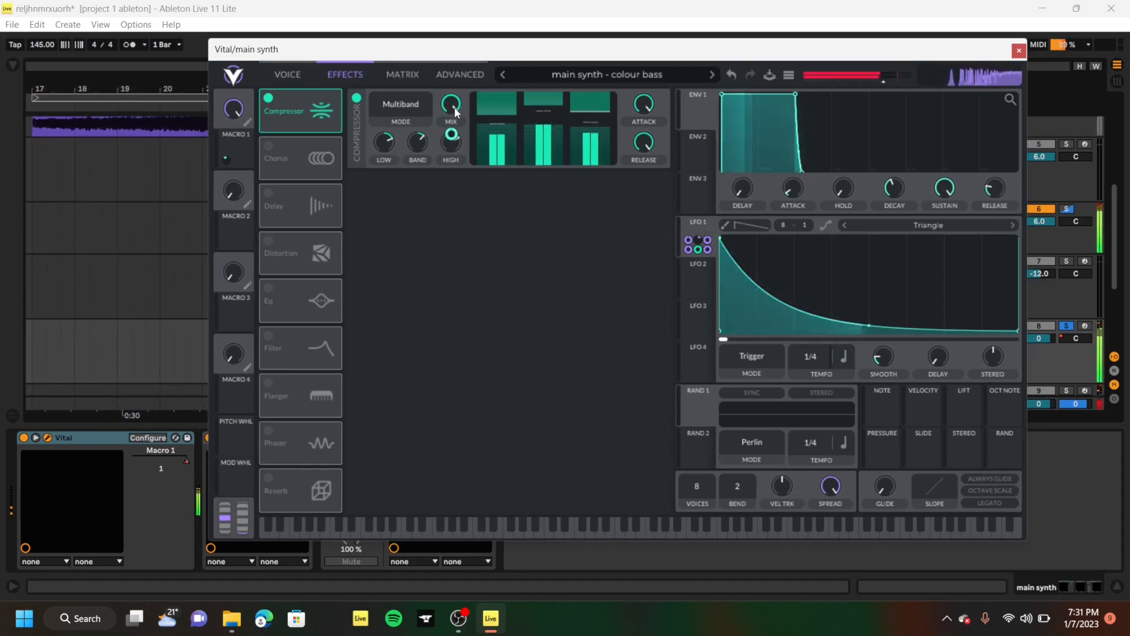
Listen to the main synth preset with oscillators 1 and 2 switched off, re-enable both, and close its Vital window
click(288, 74)
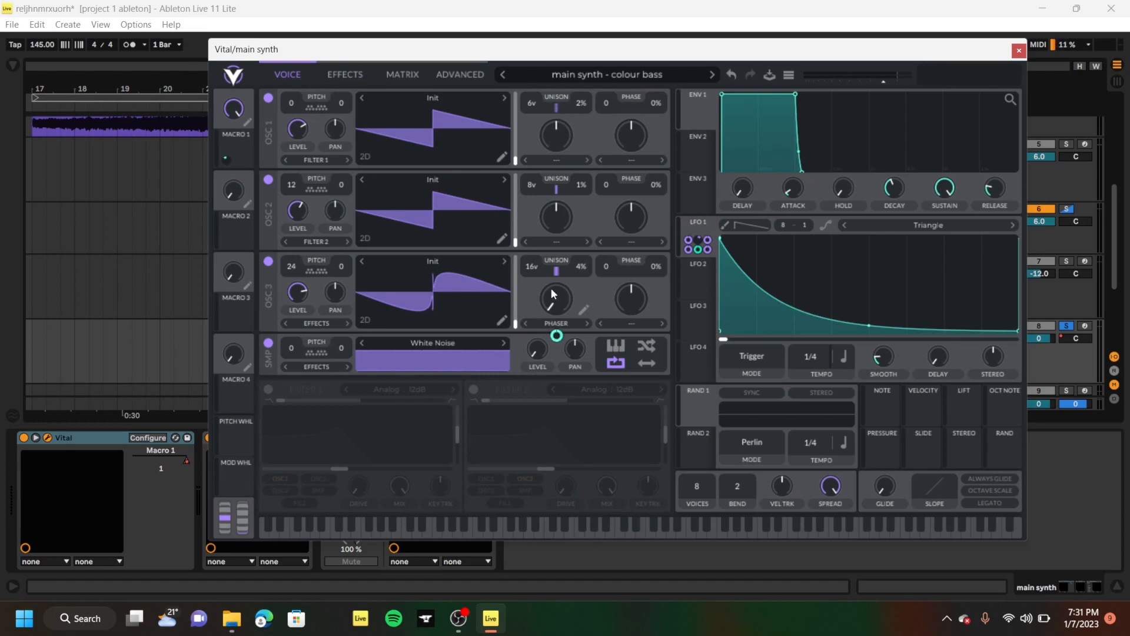
mouse_move(556, 335)
click(268, 180)
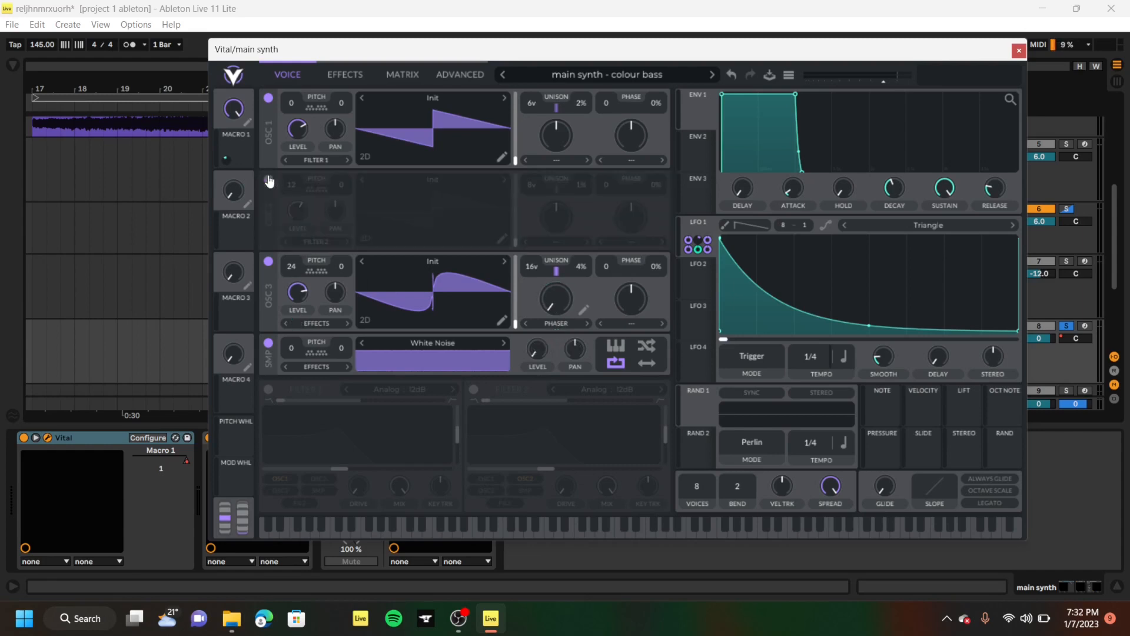
click(269, 98)
key(space)
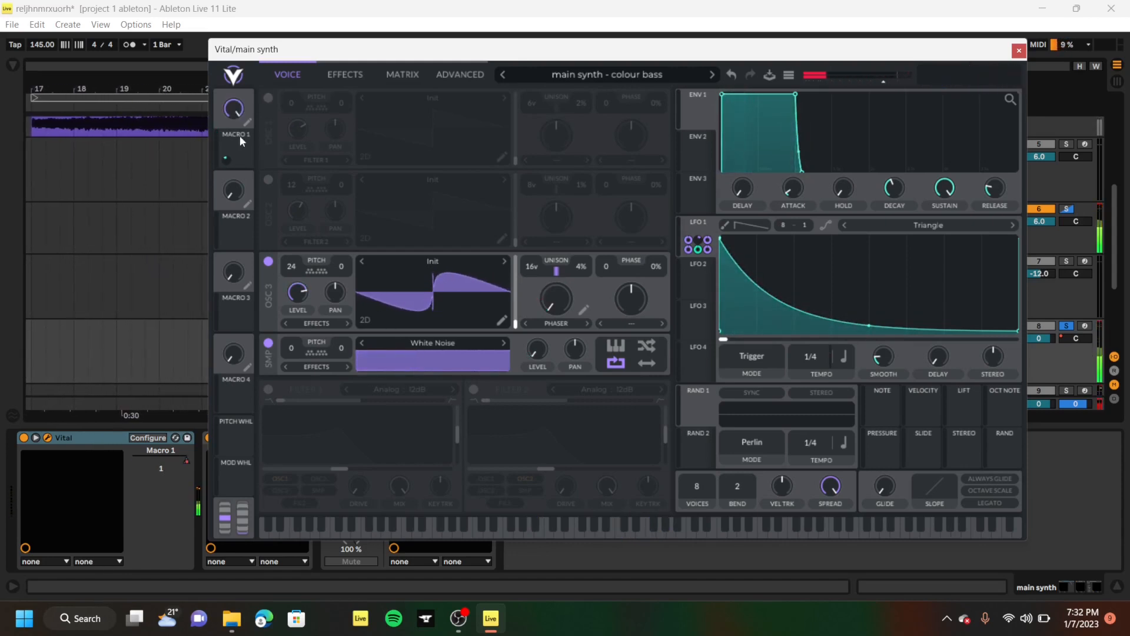
click(269, 179)
click(268, 99)
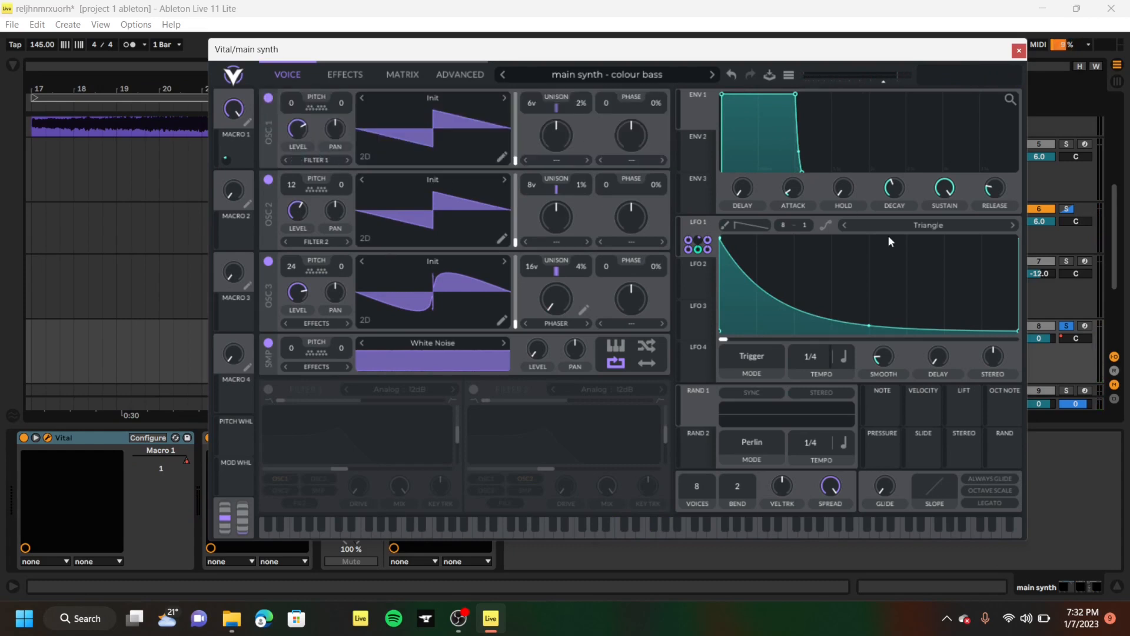
click(1018, 50)
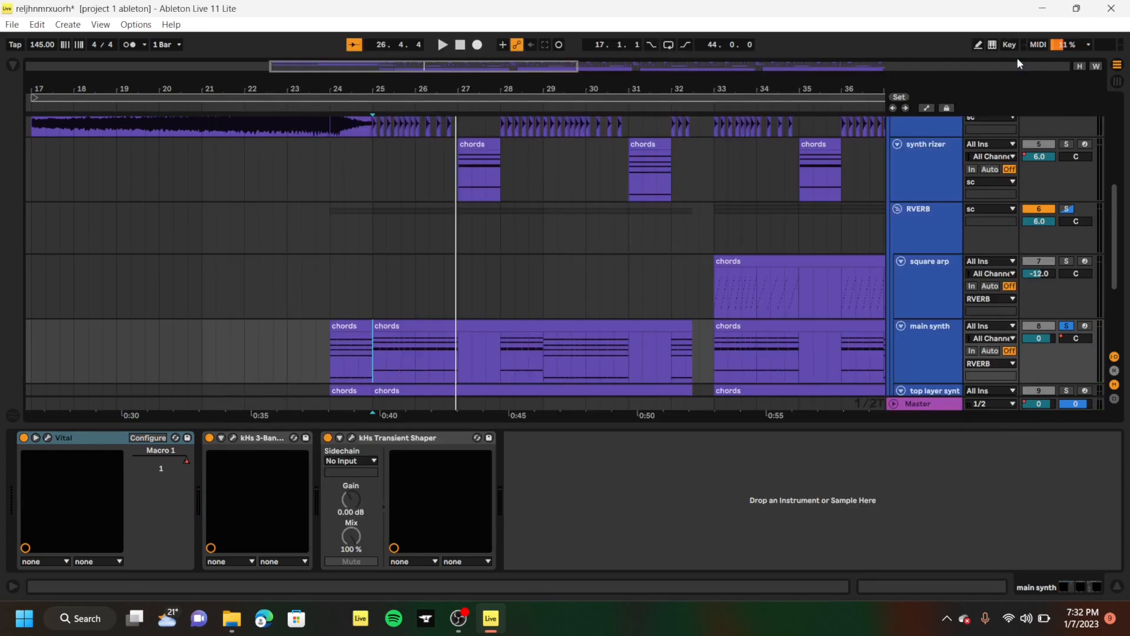
Unsolo the main synth, solo the square arp track instead, and listen to its arpeggio from bar 33
click(1067, 326)
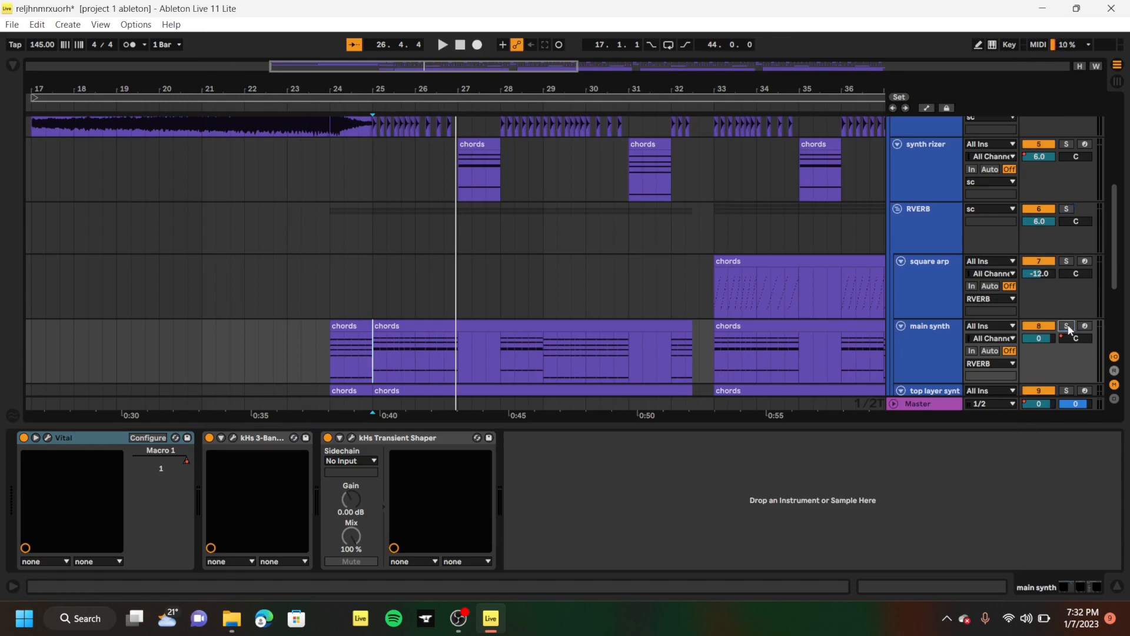
click(713, 281)
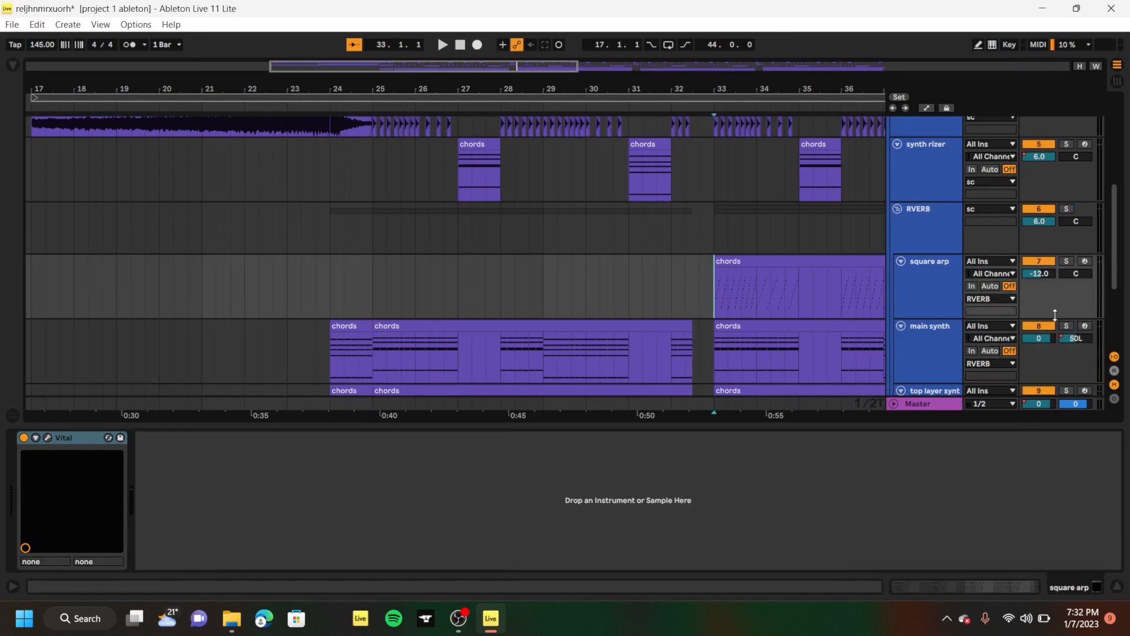
click(1066, 261)
scroll(701, 256, right, 5)
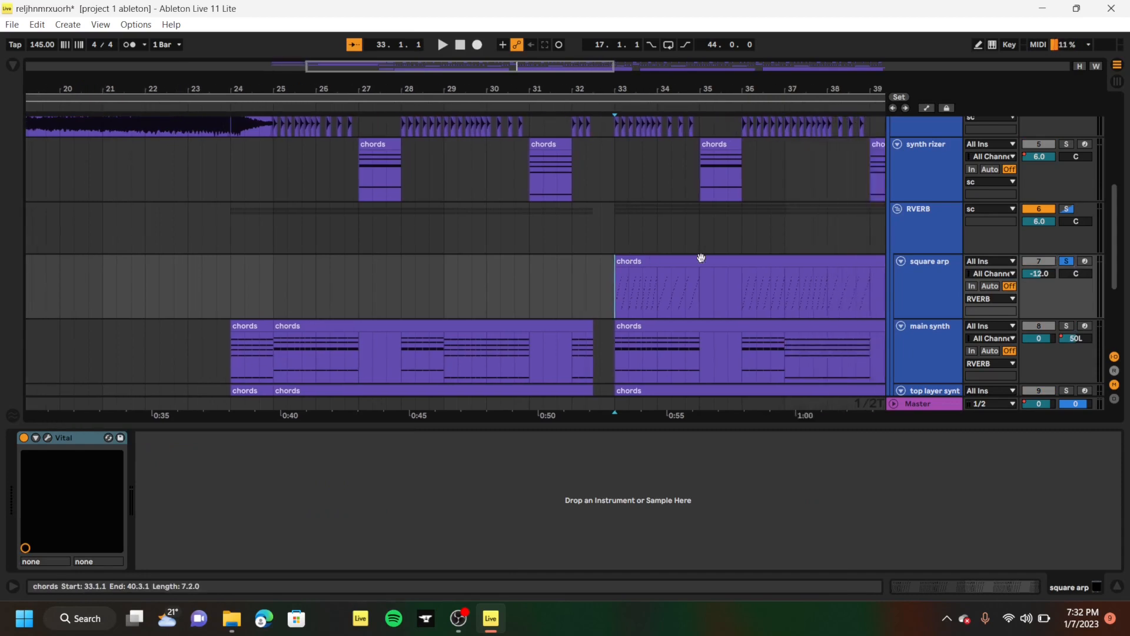
scroll(701, 256, right, 2)
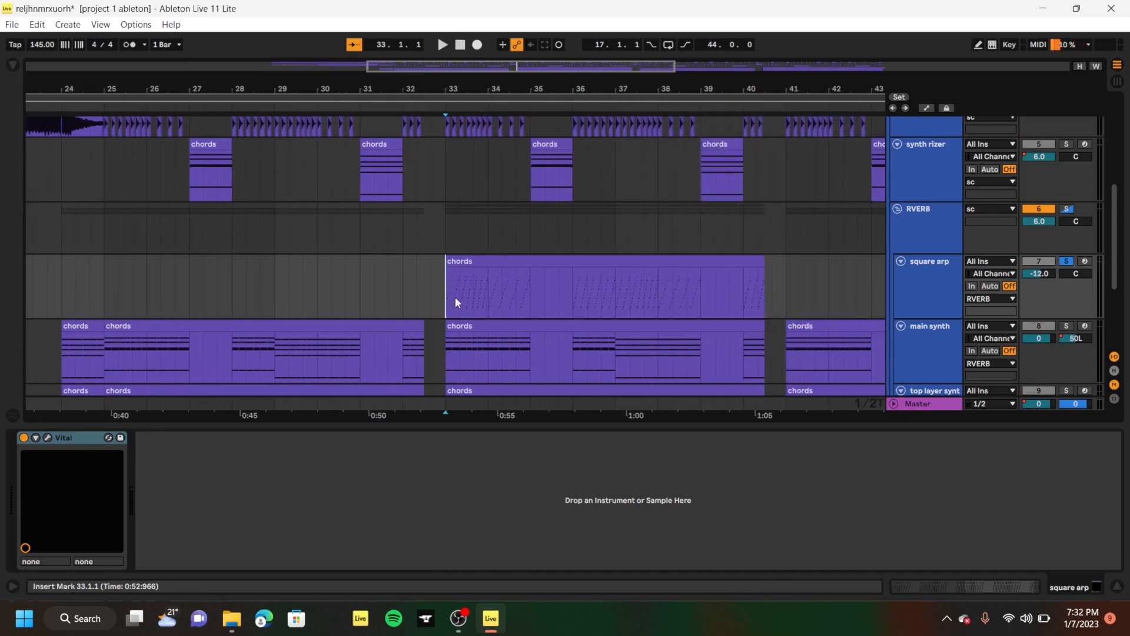
scroll(455, 299, up, 3)
scroll(454, 297, up, 2)
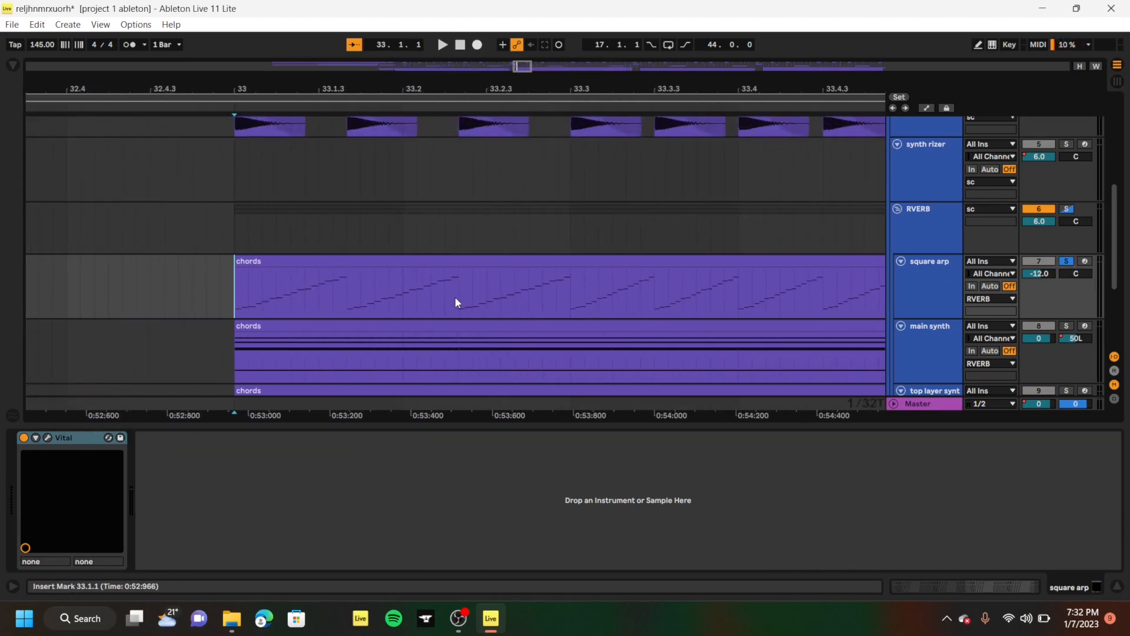
key(space)
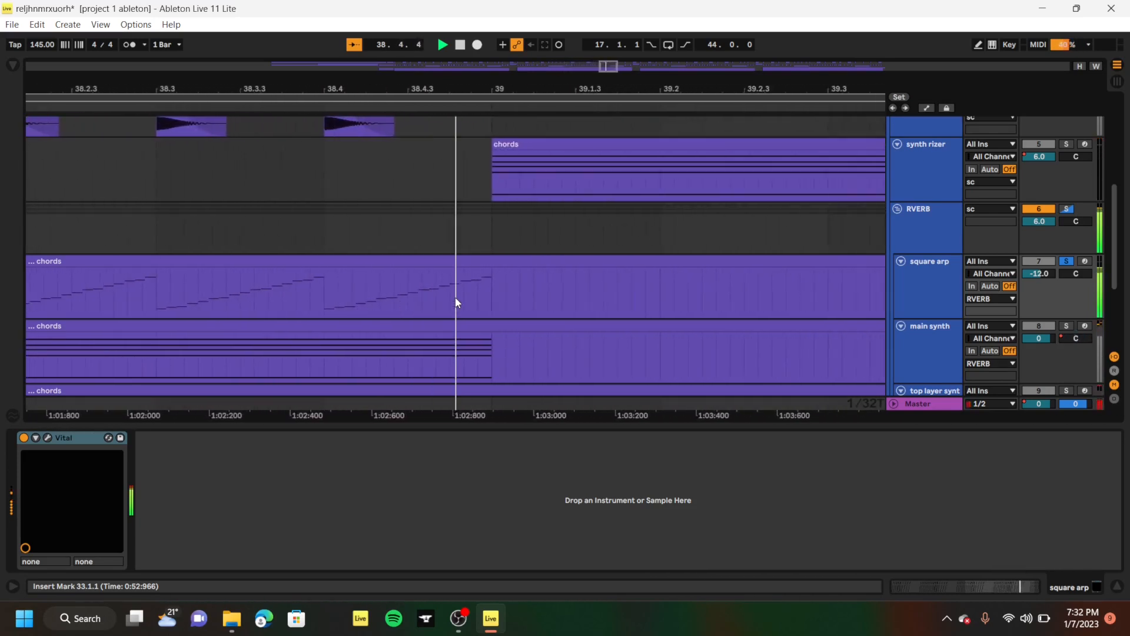
key(space)
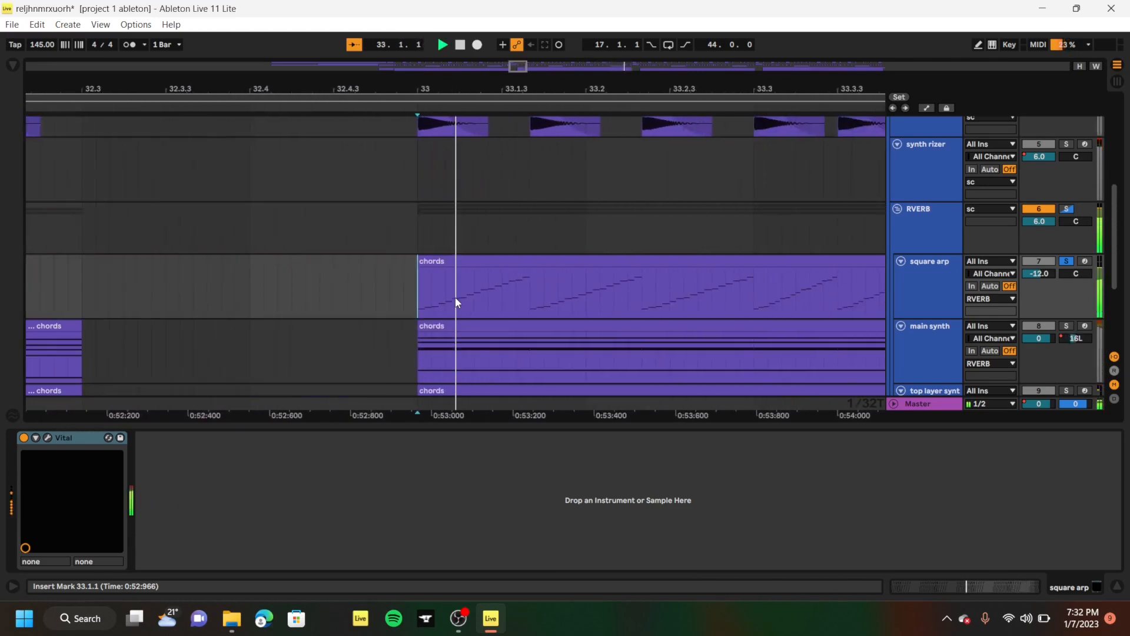
Open the square arp's chords clip in an enlarged piano roll, examine its rising note runs, and shrink the editor away
click(441, 257)
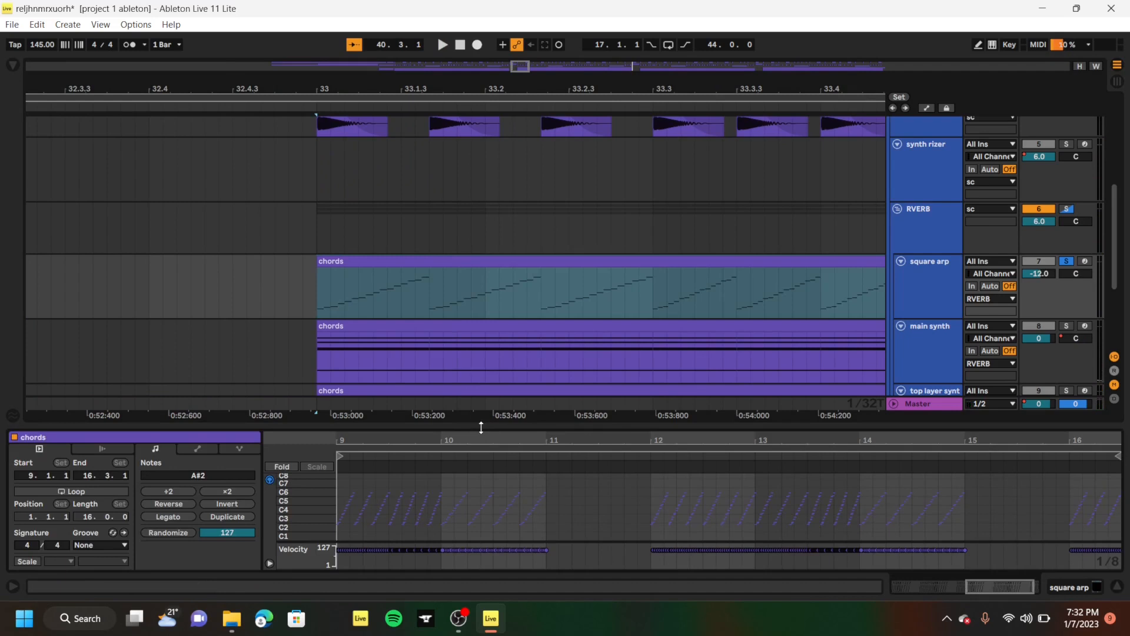
drag(481, 428, 568, 6)
scroll(354, 237, up, 10)
scroll(354, 236, left, 20)
scroll(354, 238, left, 15)
scroll(353, 239, right, 6)
scroll(354, 239, right, 4)
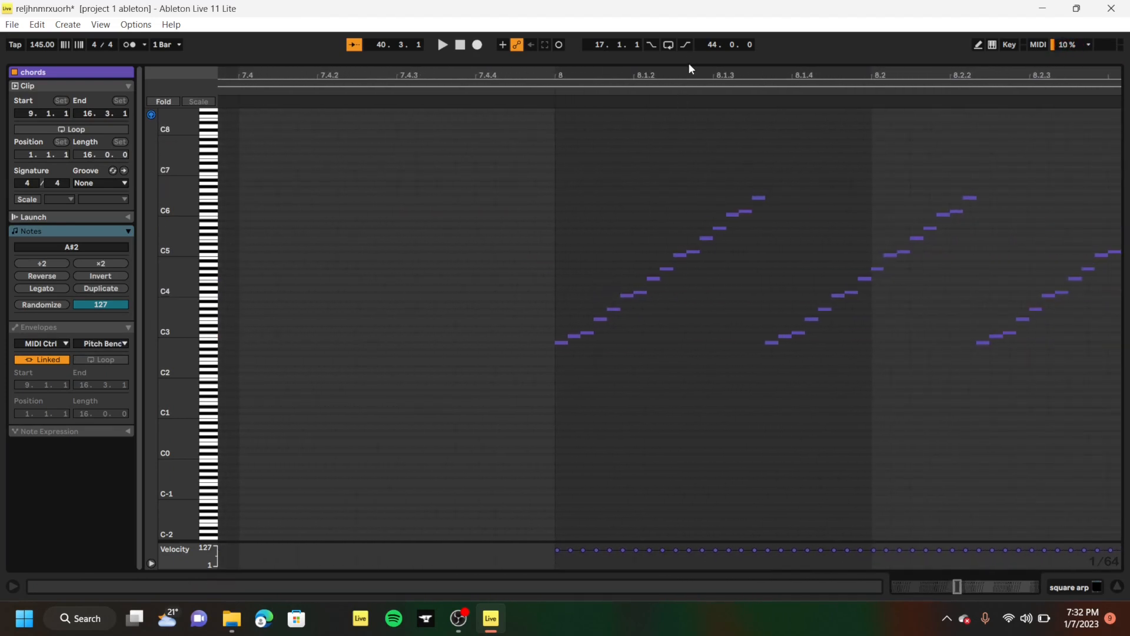
right_click(633, 170)
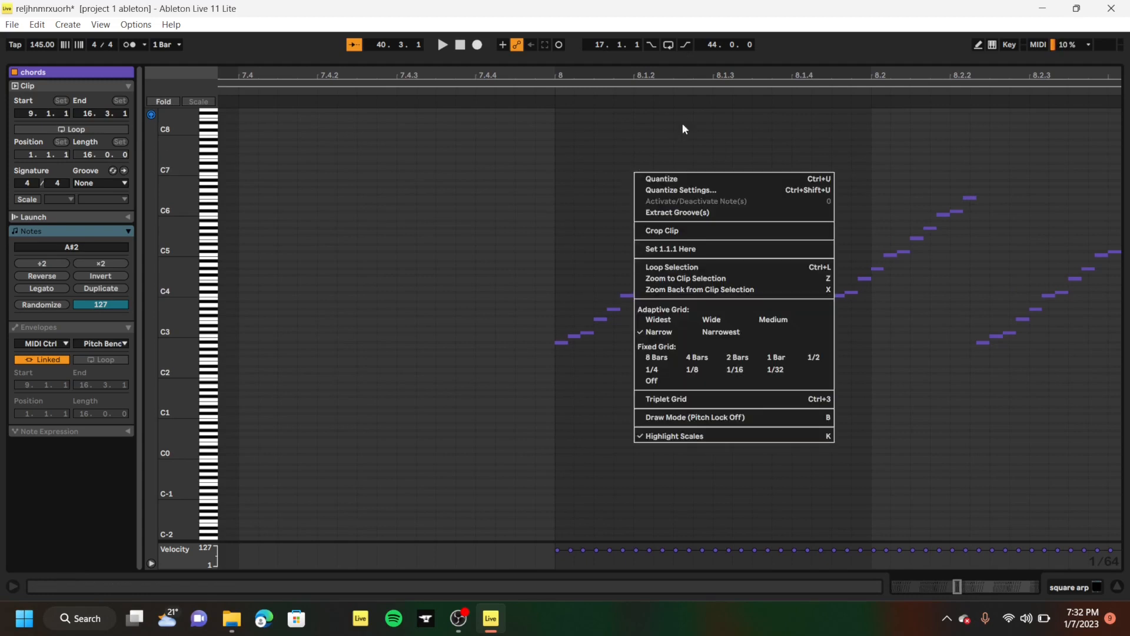
click(736, 59)
drag(735, 62, 694, 530)
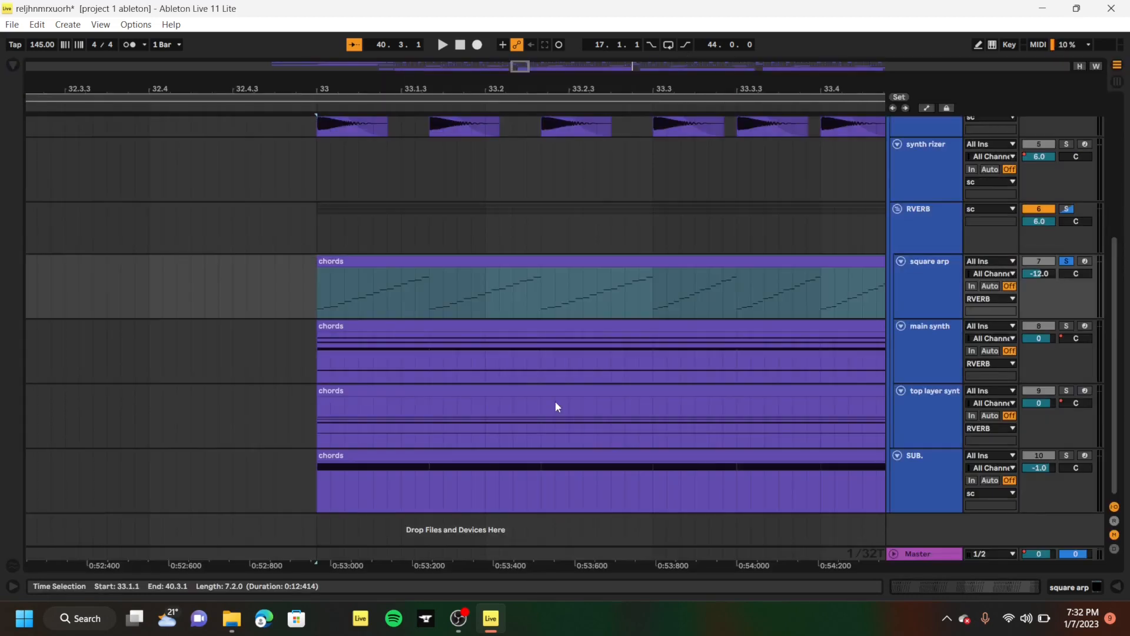
Open the square arp's Vital instrument, examine its oscillator, compressor, EQ and LFO 1 settings, and close the window
click(318, 306)
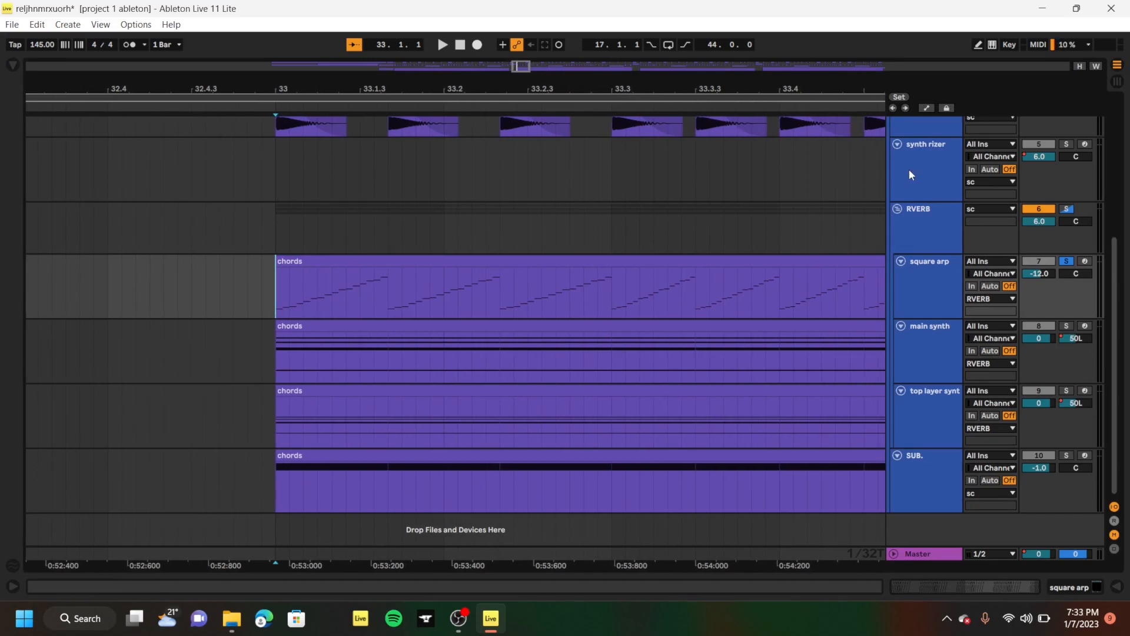
double_click(931, 277)
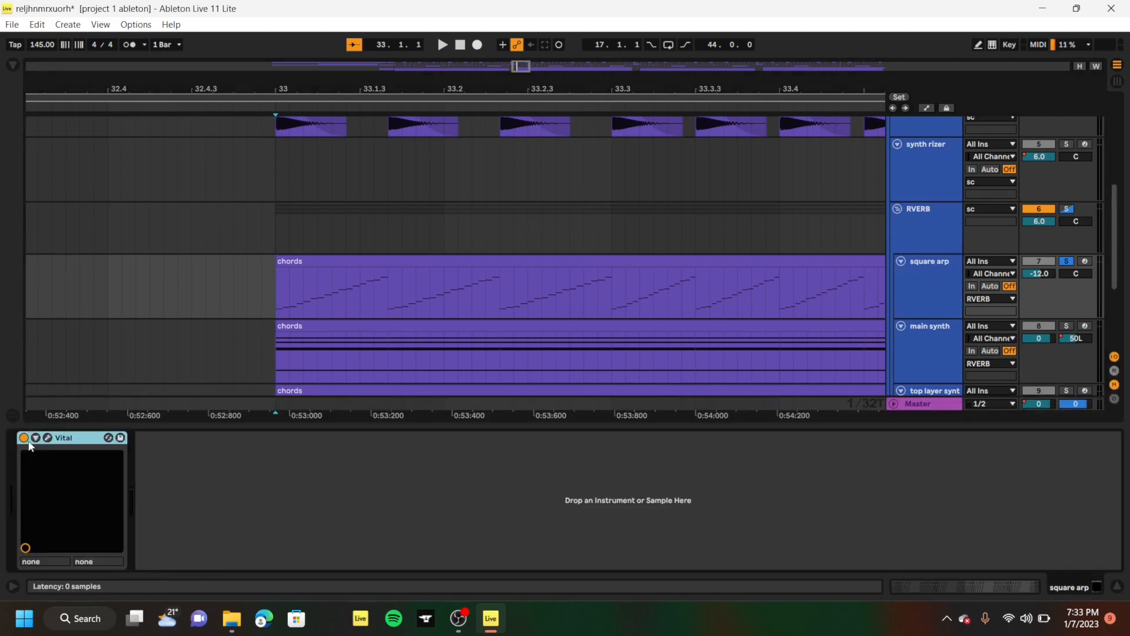
click(47, 437)
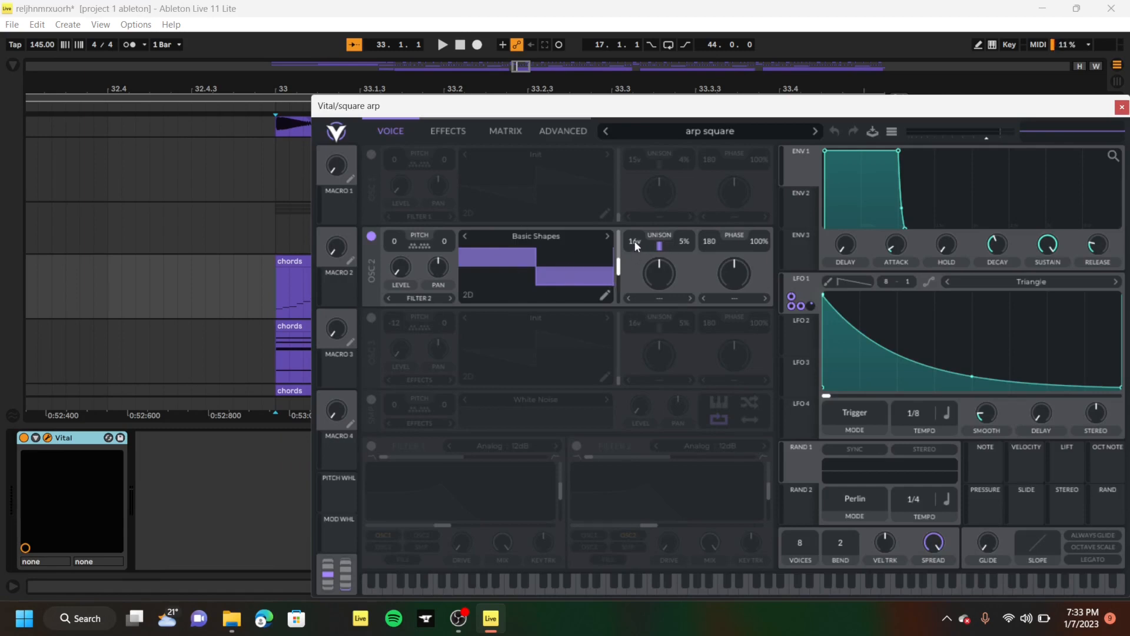
click(448, 131)
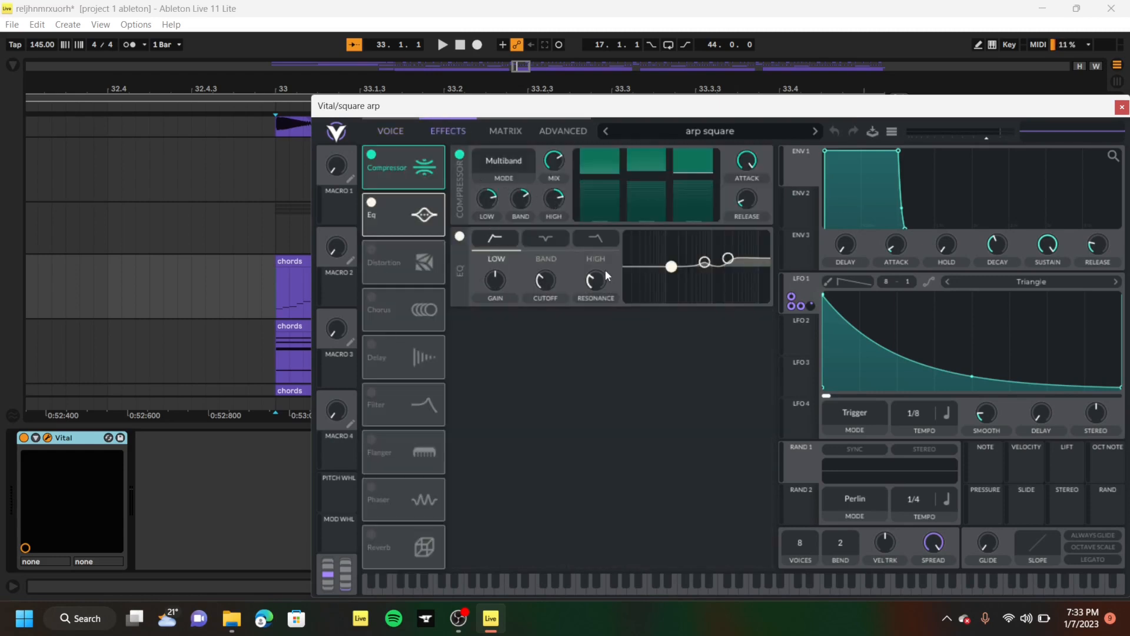
click(393, 131)
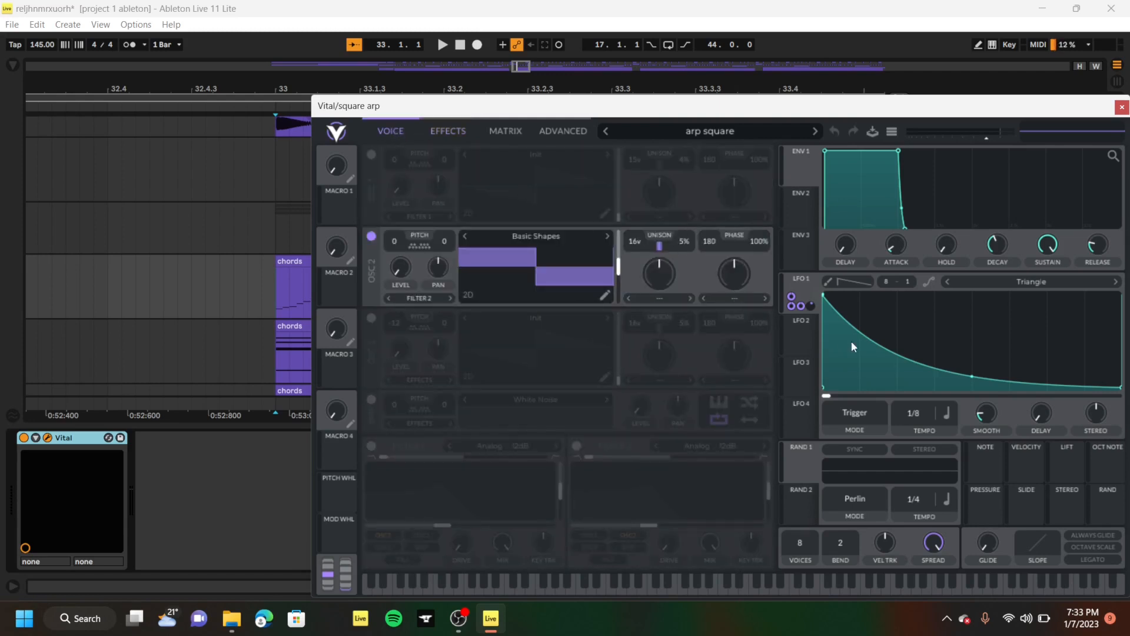
click(1120, 108)
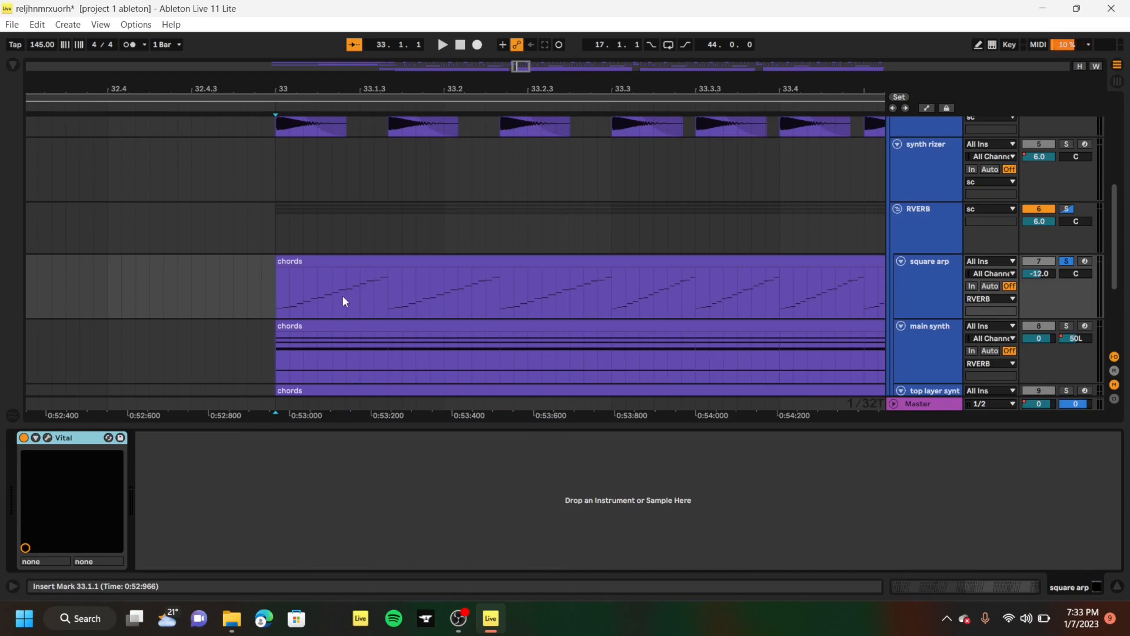
Select the first rising run of the square arp clip at bar 33 for close inspection, and move the insert marker to bar 35
scroll(344, 301, up, 4)
drag(68, 291, 512, 315)
scroll(512, 316, up, 2)
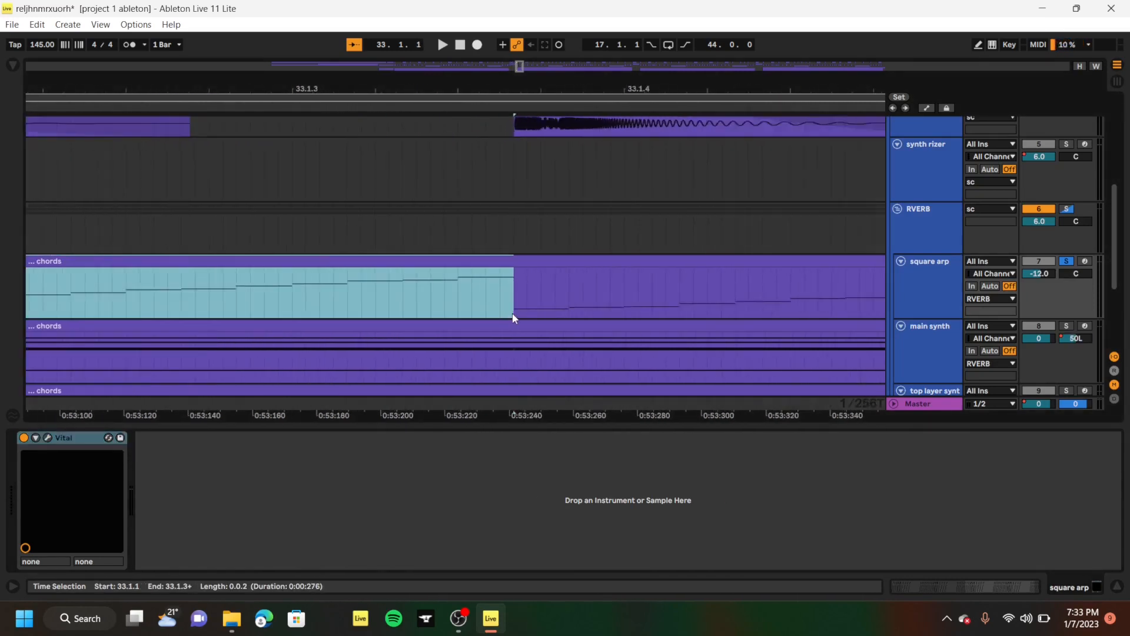
scroll(512, 316, down, 10)
click(547, 303)
scroll(548, 303, right, 5)
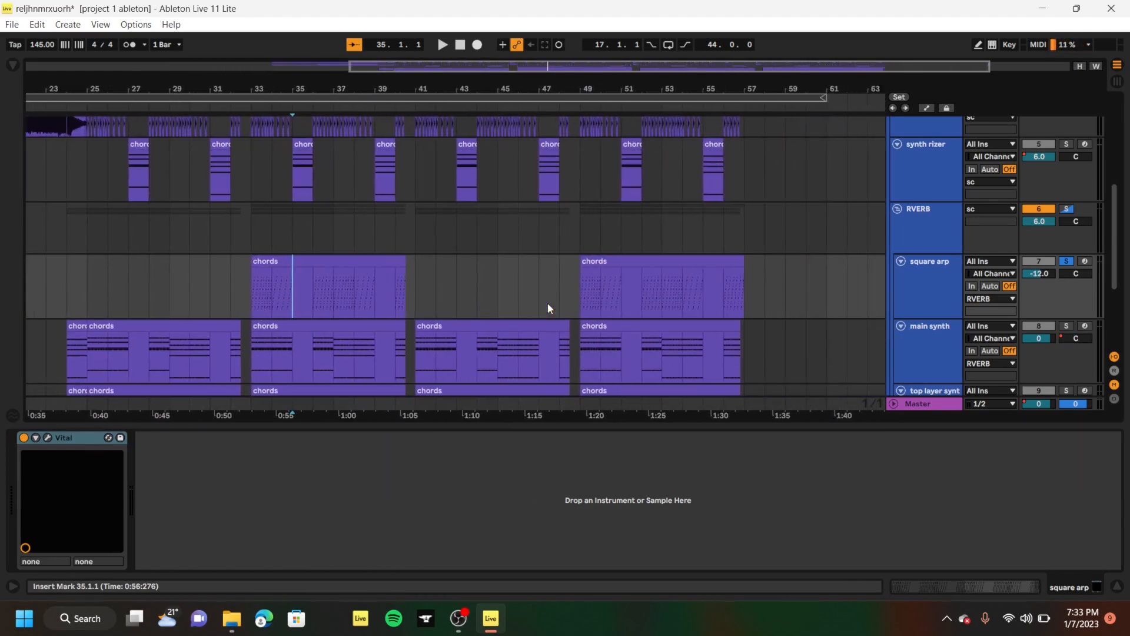
Solo the sweep/vocal track and listen to its vocal clip at bar 40.3 and its short clip at bar 32.3
scroll(548, 302, up, 5)
scroll(547, 302, left, 5)
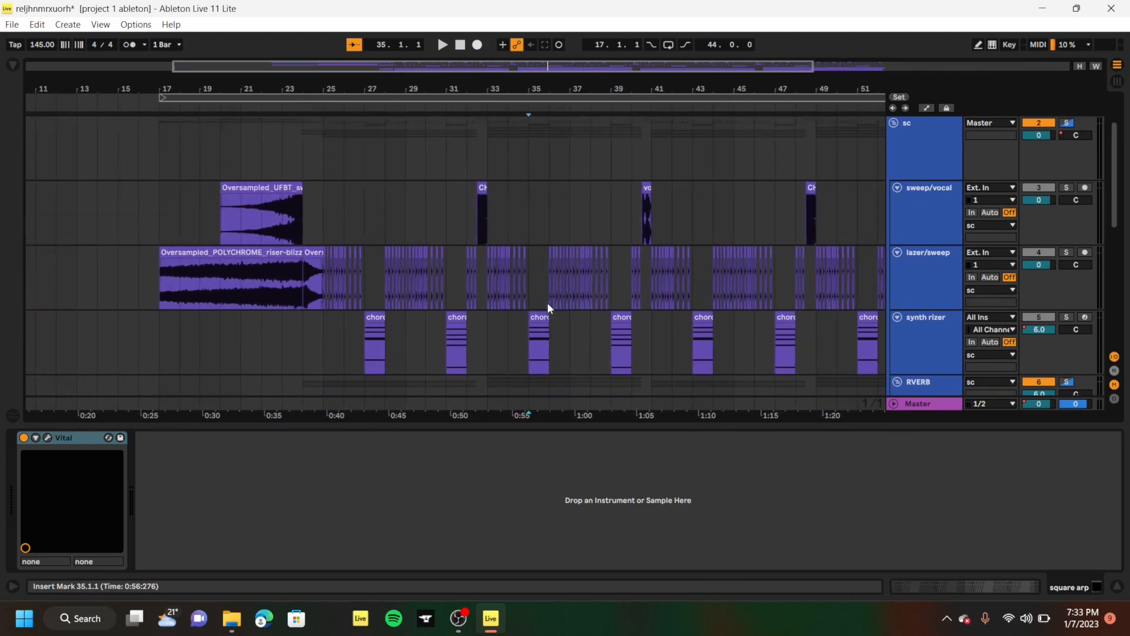
scroll(548, 303, left, 3)
scroll(547, 302, up, 2)
click(774, 259)
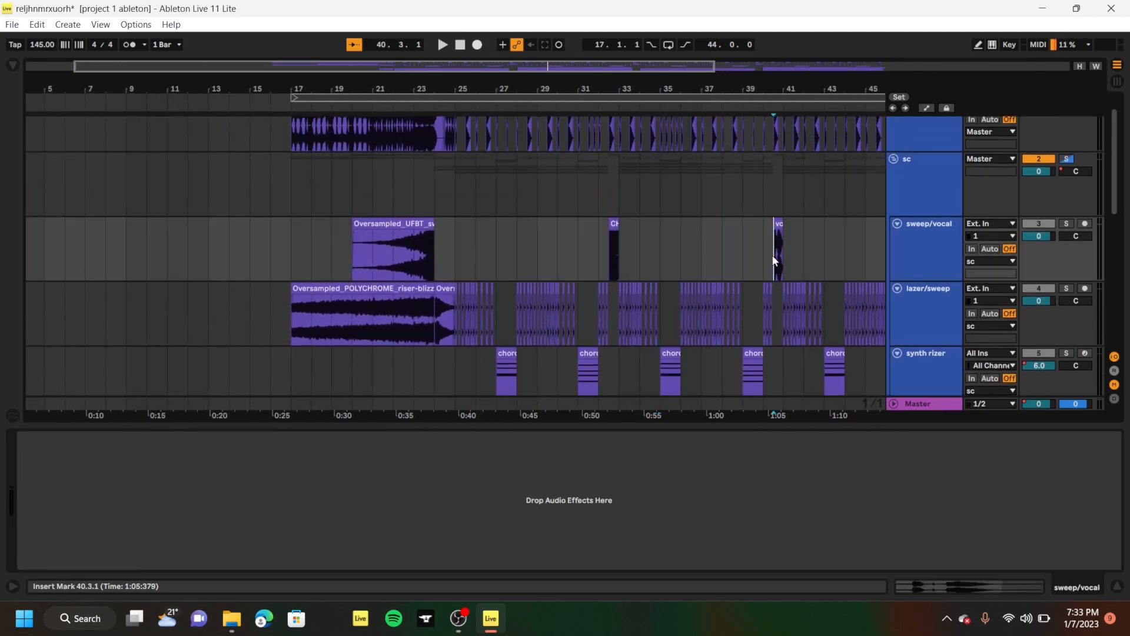
click(1066, 223)
key(space)
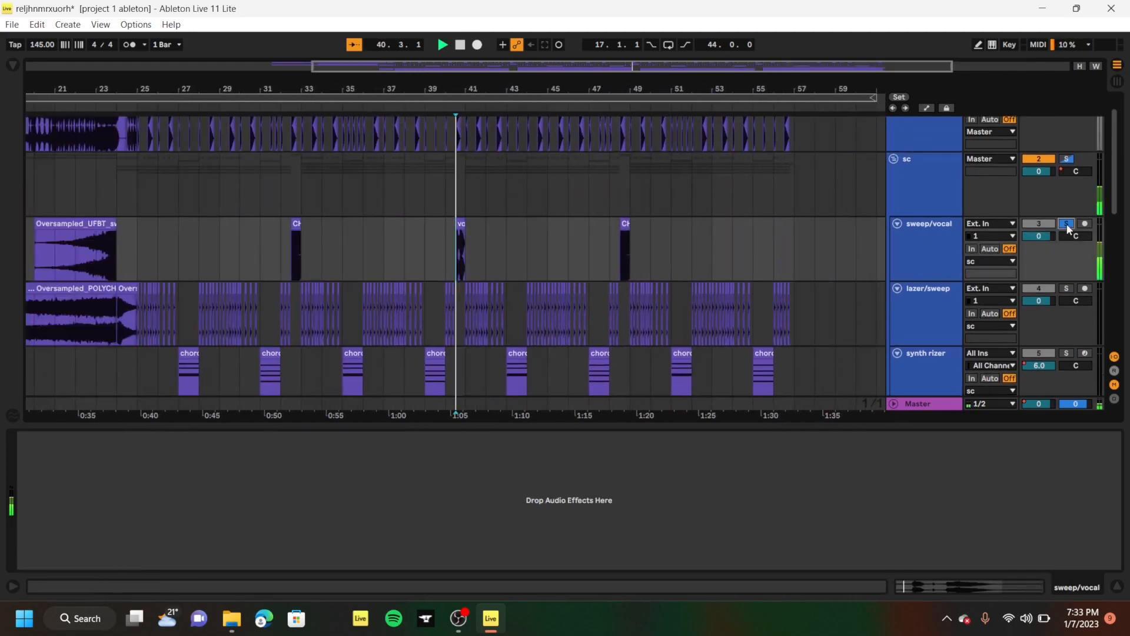
key(space)
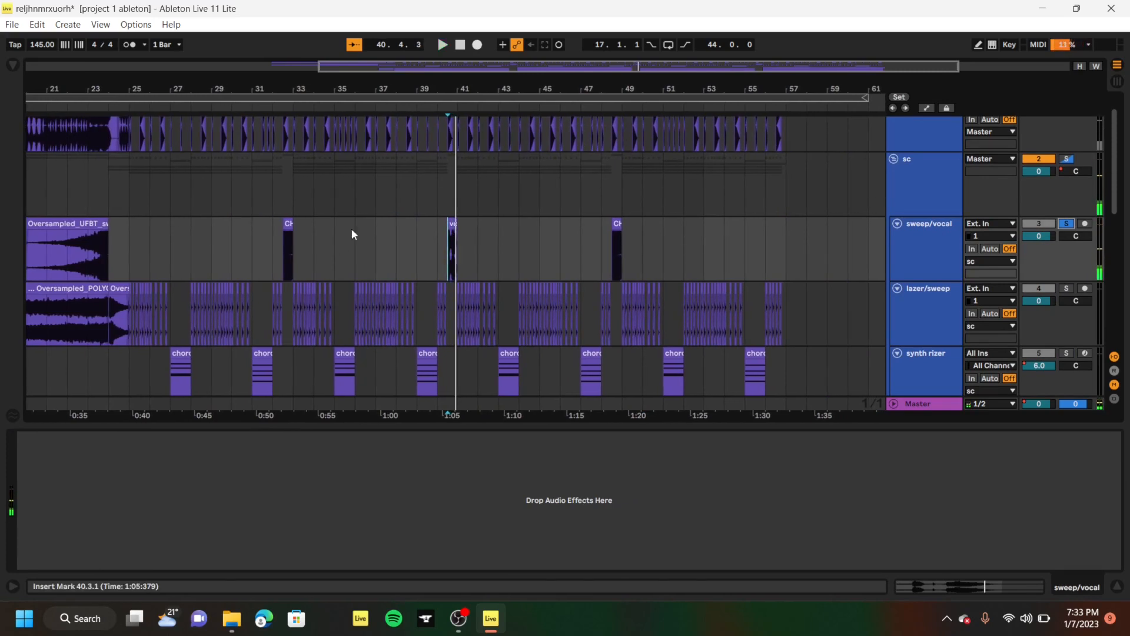
click(283, 255)
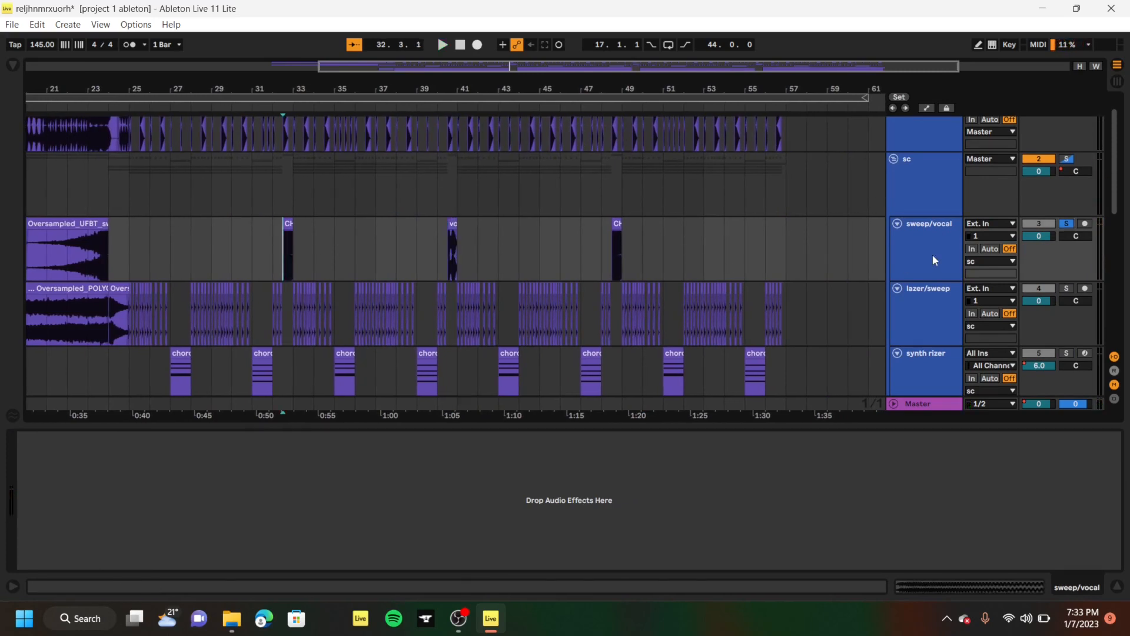
key(space)
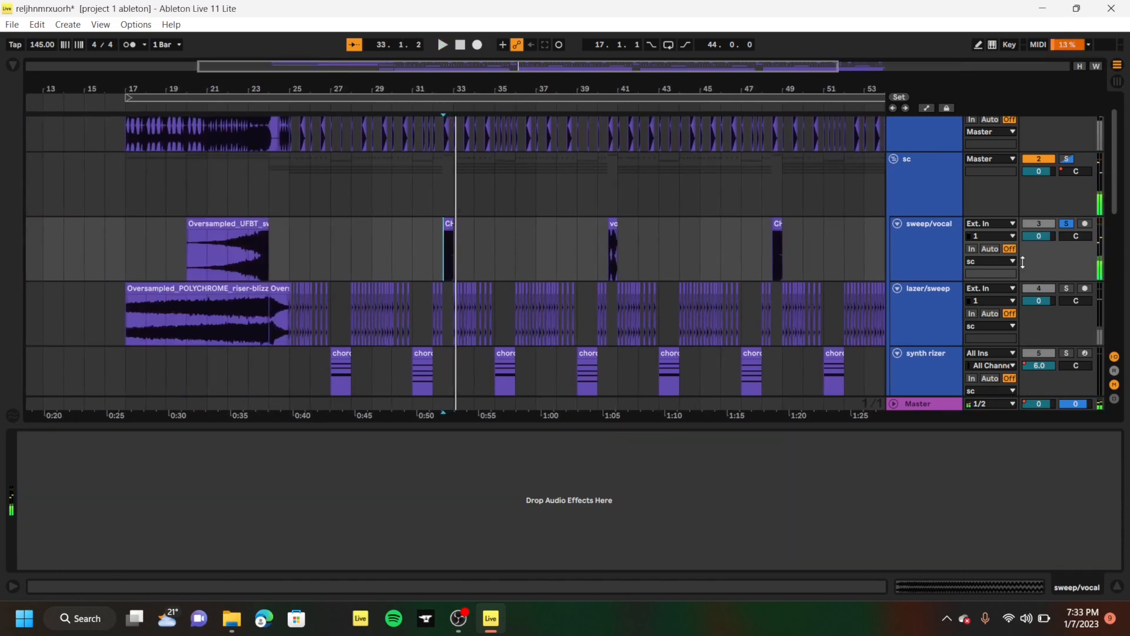
Unsolo the sweep/vocal track and listen to the full drop from bar 25 with the RVERB group's kHs Reverb bypassed
scroll(532, 225, down, 3)
scroll(532, 225, down, 5)
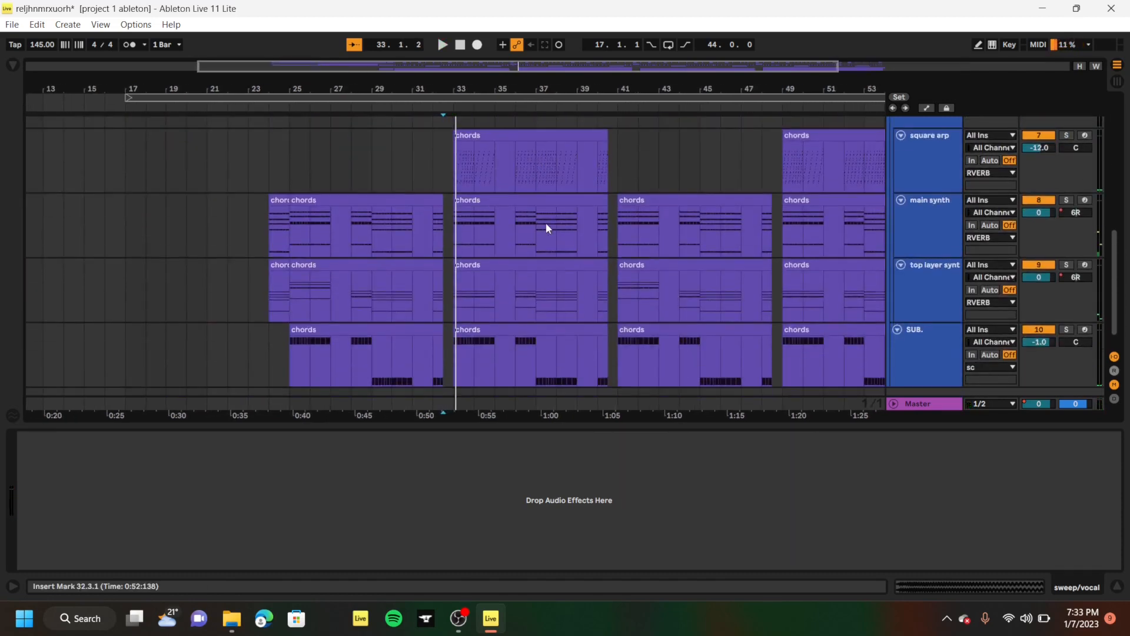
scroll(531, 276, up, 3)
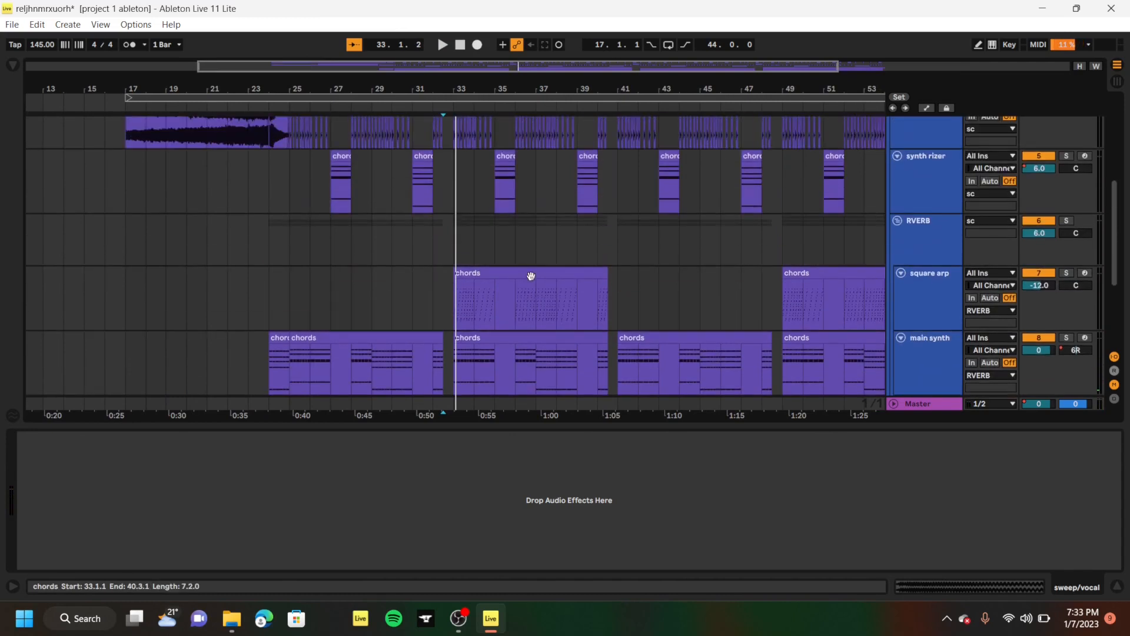
click(901, 241)
click(24, 438)
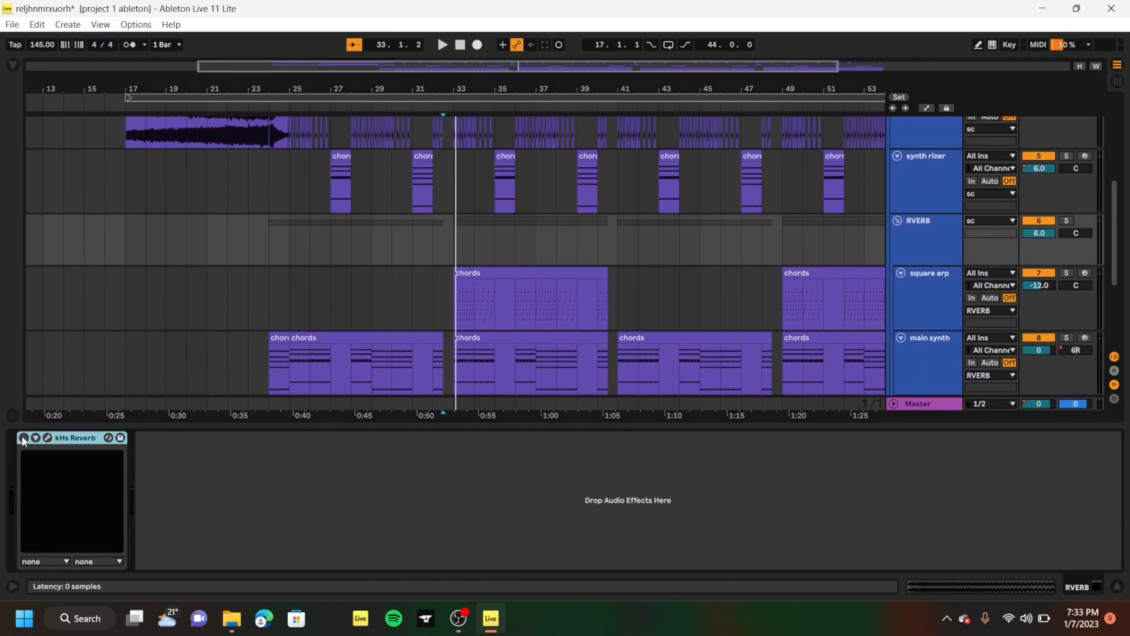
click(295, 313)
key(space)
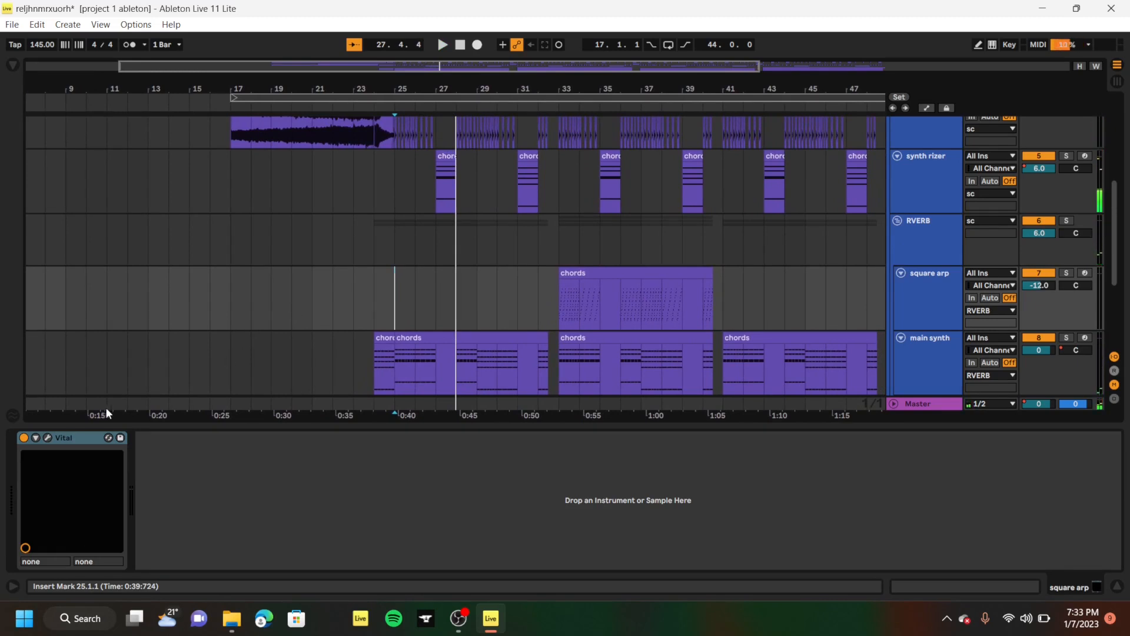
Re-enable kHs Reverb on the RVERB group and listen to the drop from bar 25 again for comparison
click(940, 233)
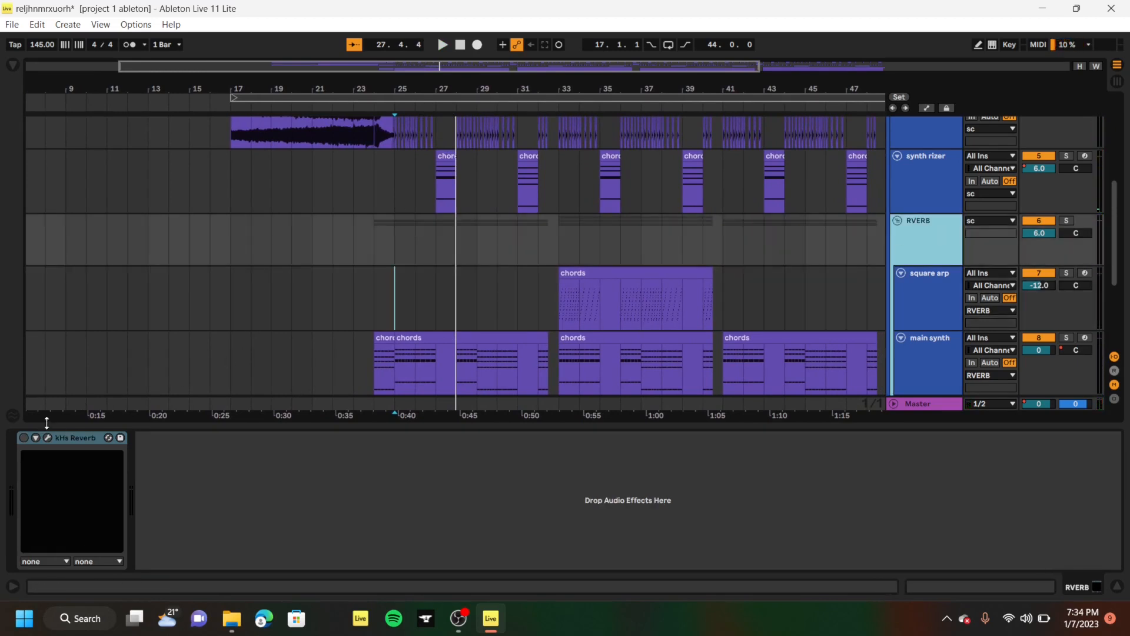
key(space)
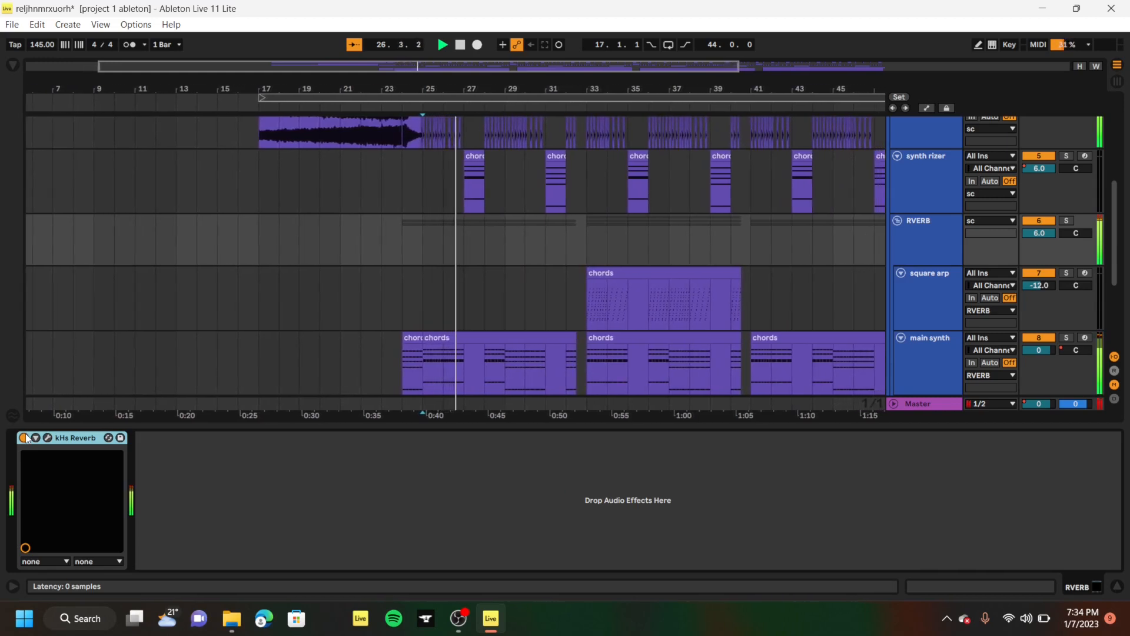
key(space)
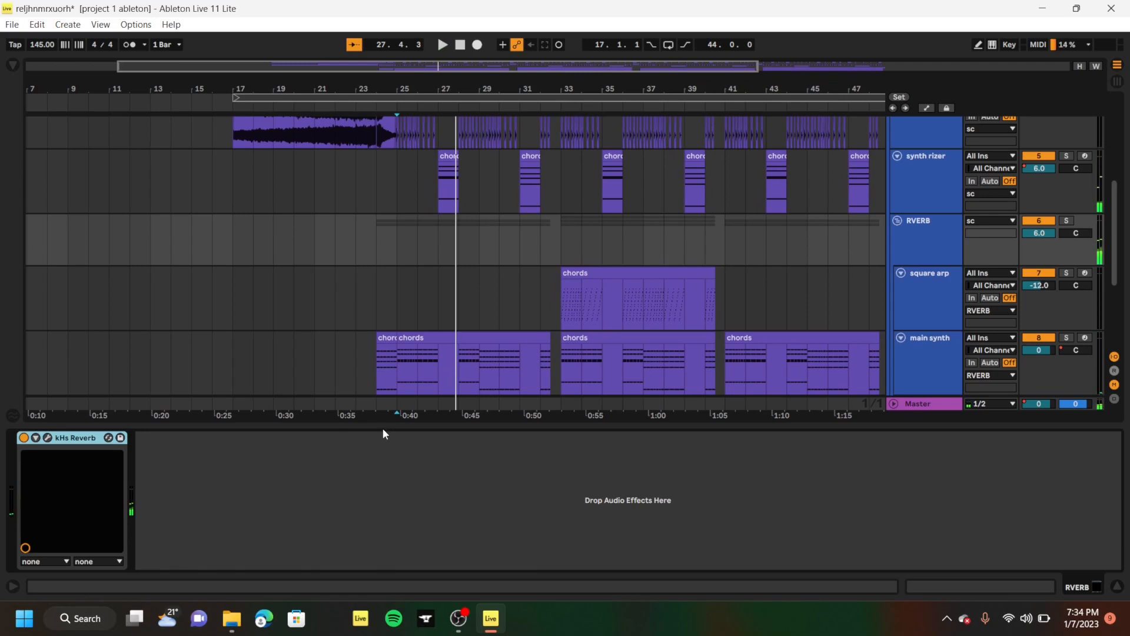
Shrink away the device view and review the whole arrangement from the sub up to the drums, buildup and riser
drag(382, 424, 383, 506)
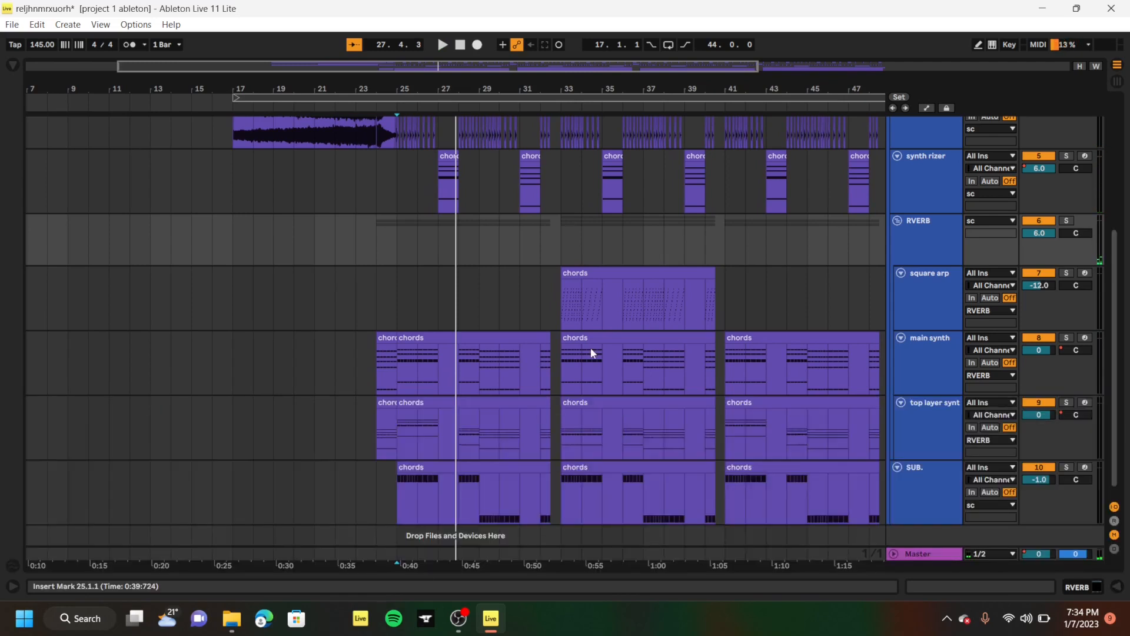
scroll(591, 352, right, 8)
scroll(591, 352, up, 3)
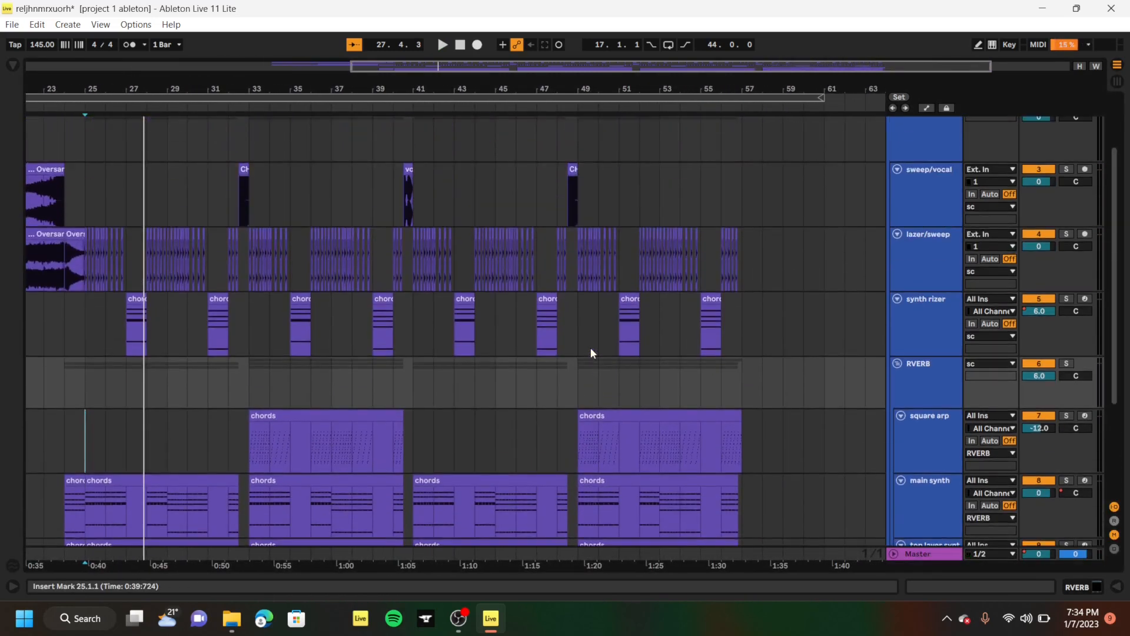
scroll(591, 348, up, 2)
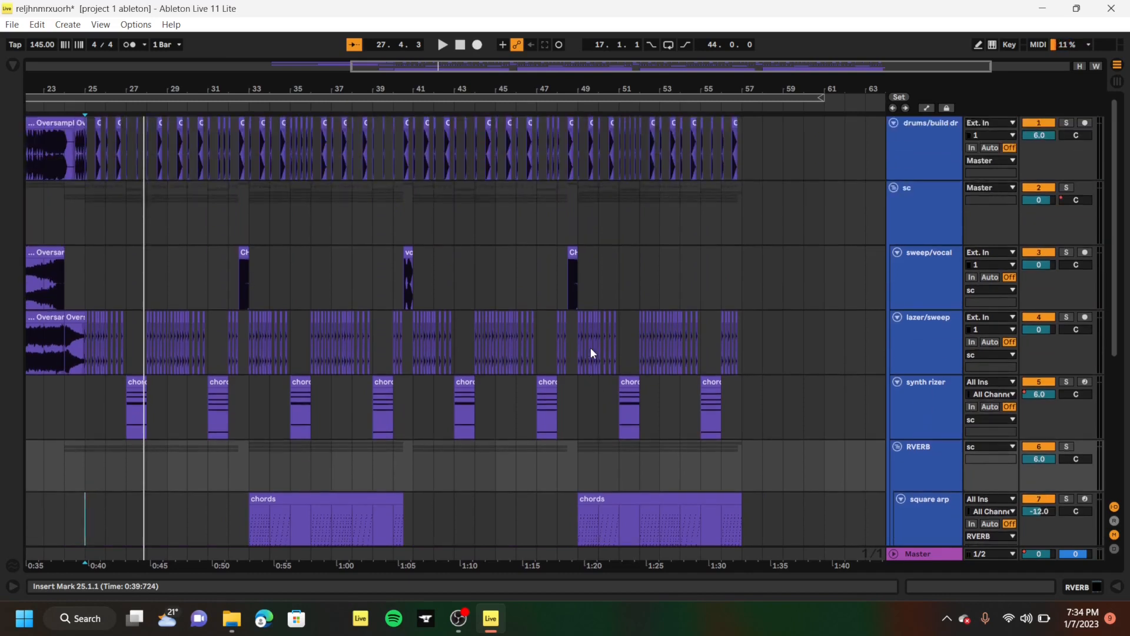
scroll(591, 347, left, 11)
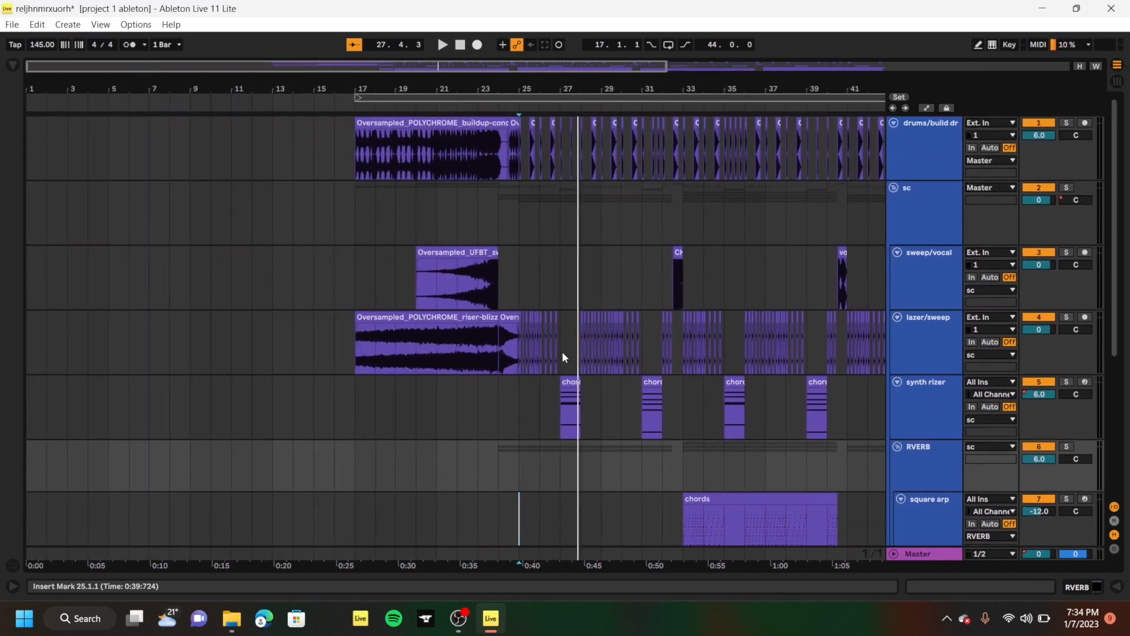
scroll(203, 179, right, 7)
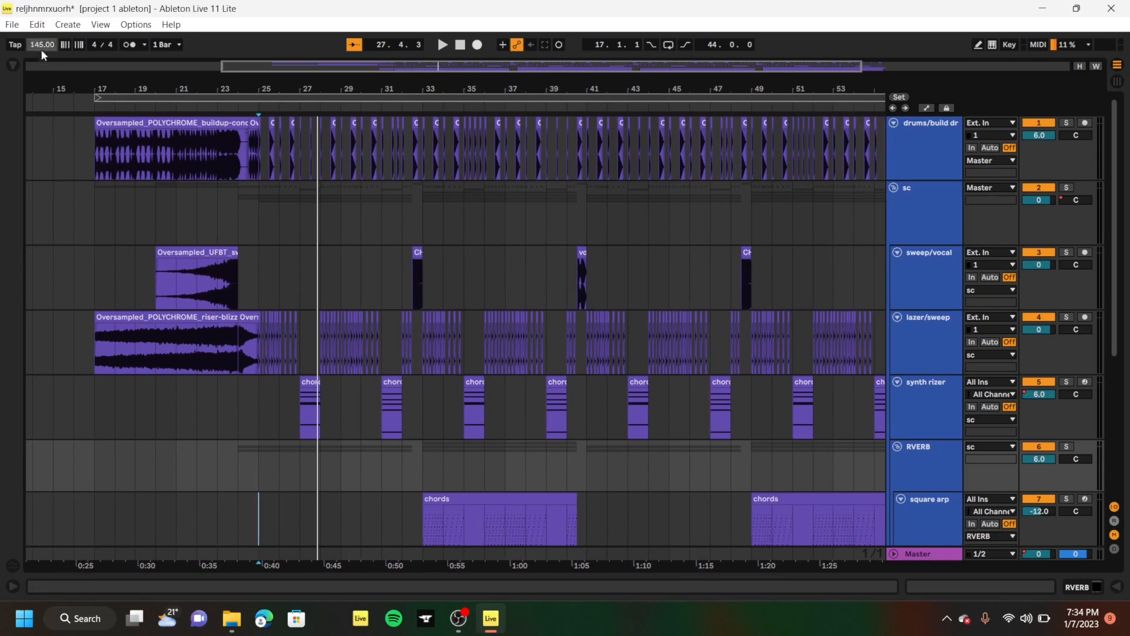
Open the recent set system error.als, saving the changes to the reljhnmrxuorh set
click(15, 26)
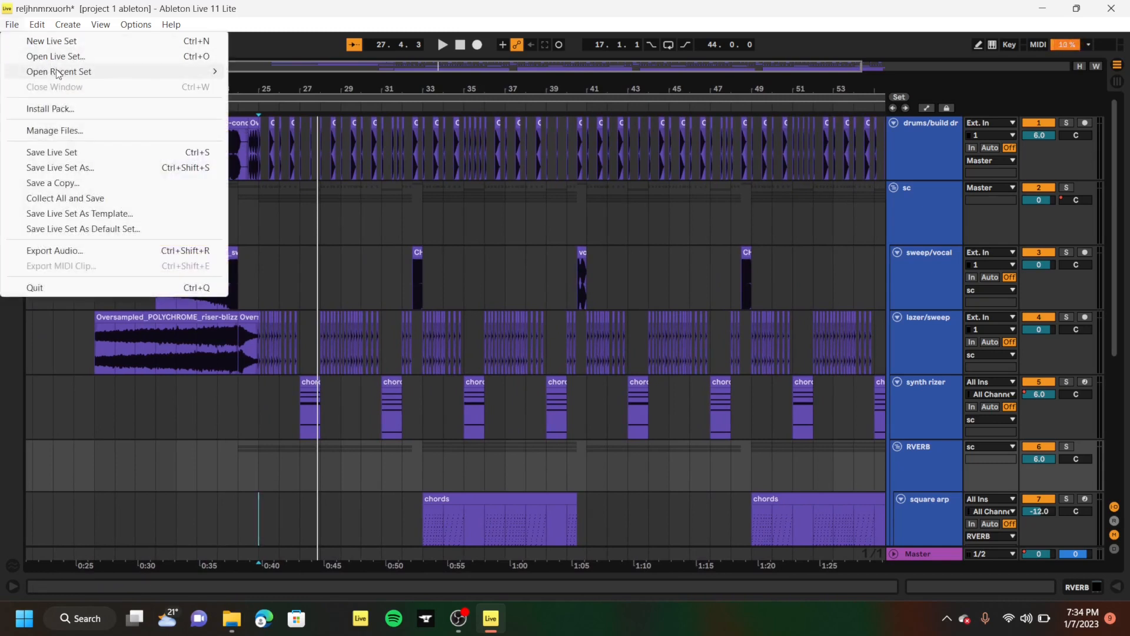
mouse_move(88, 71)
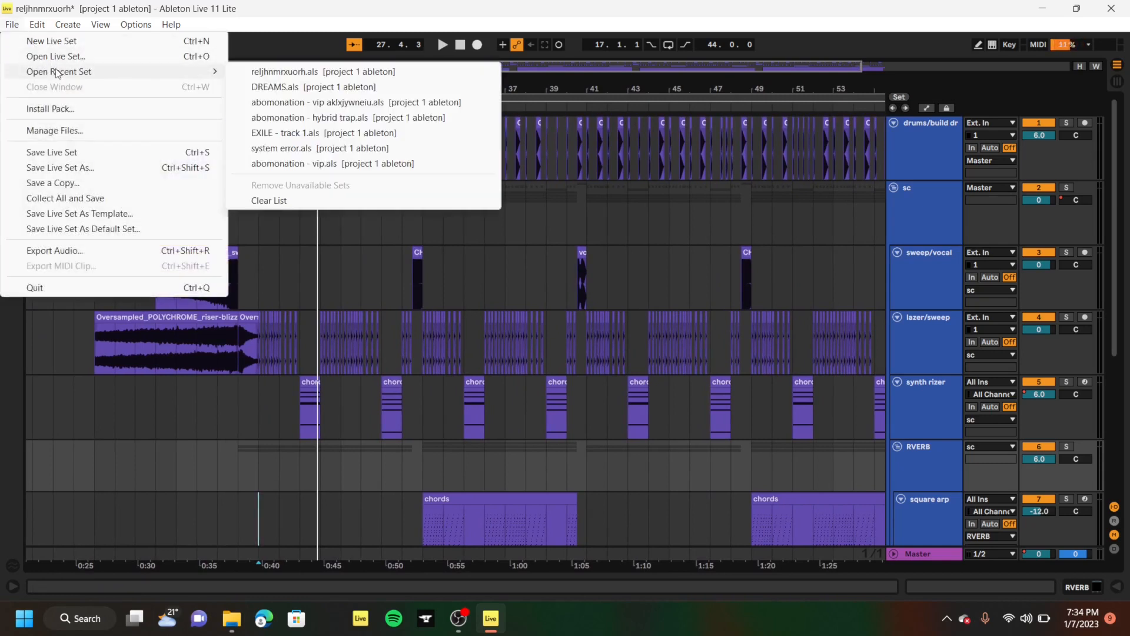
click(389, 148)
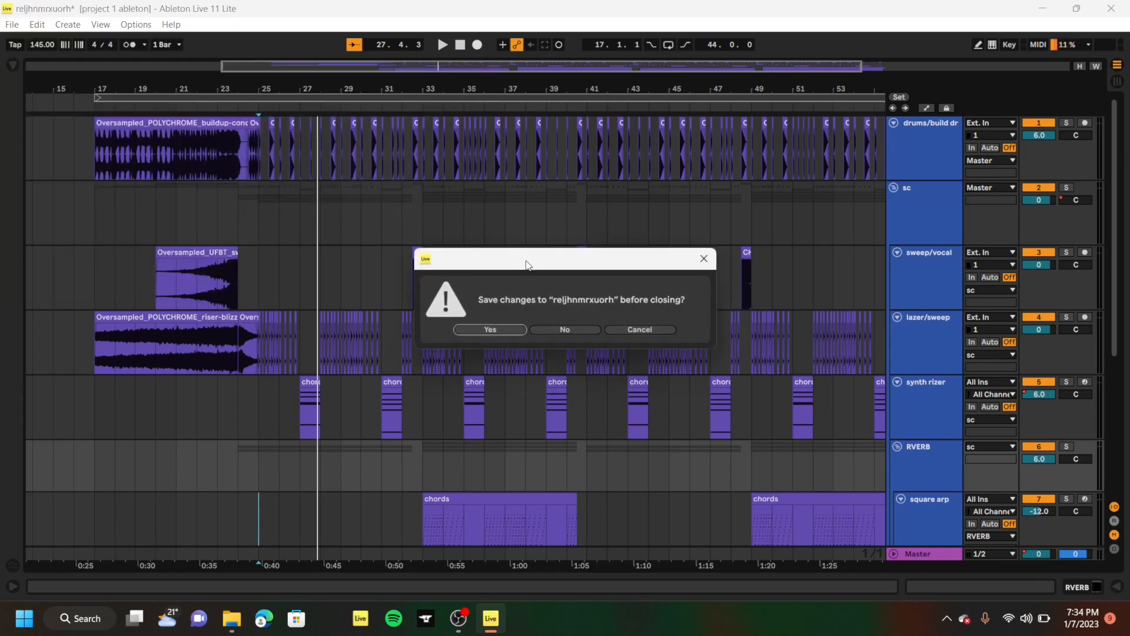
click(491, 330)
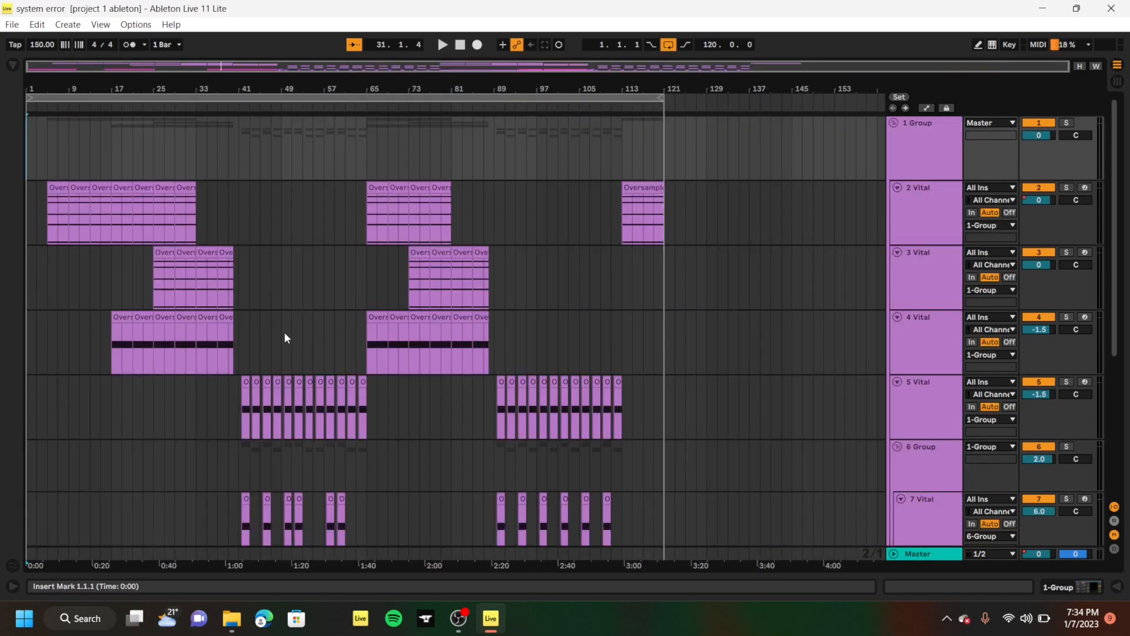
Examine the arrangement of the system error set, from its grouped Vital tracks down to the two audio tracks
scroll(285, 334, up, 11)
scroll(285, 334, down, 10)
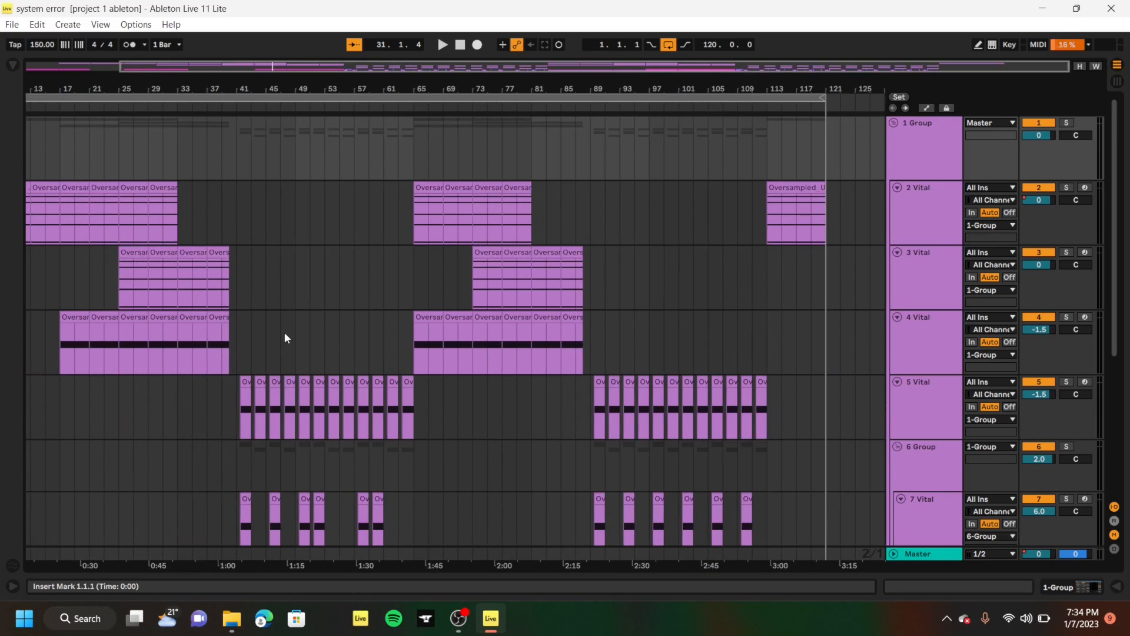
scroll(284, 332, down, 8)
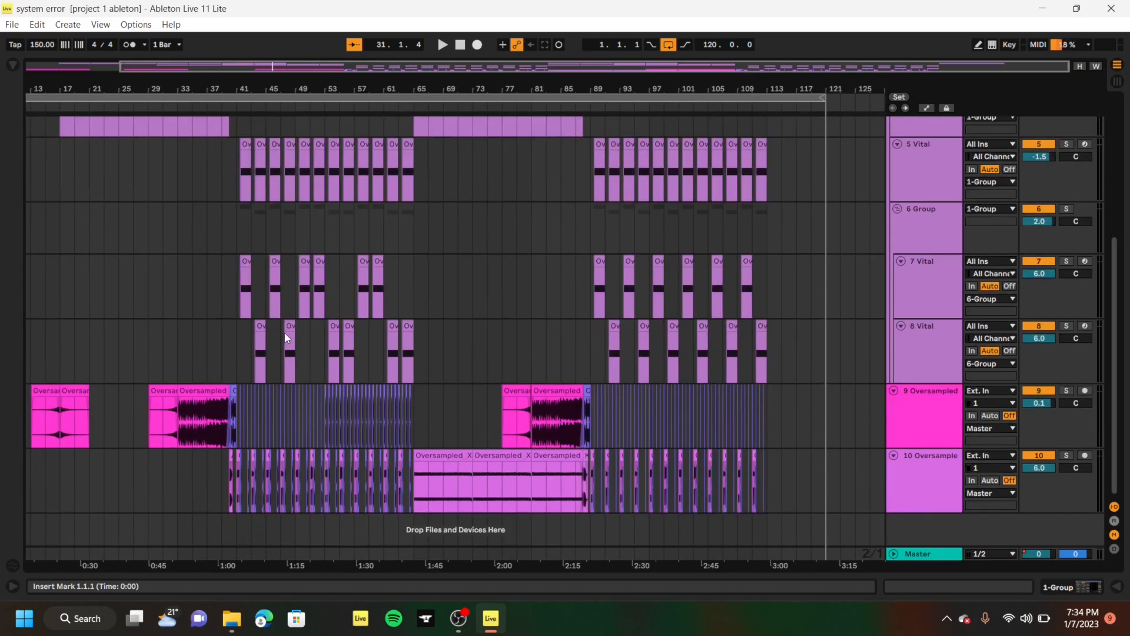
scroll(131, 230, up, 8)
scroll(131, 230, up, 10)
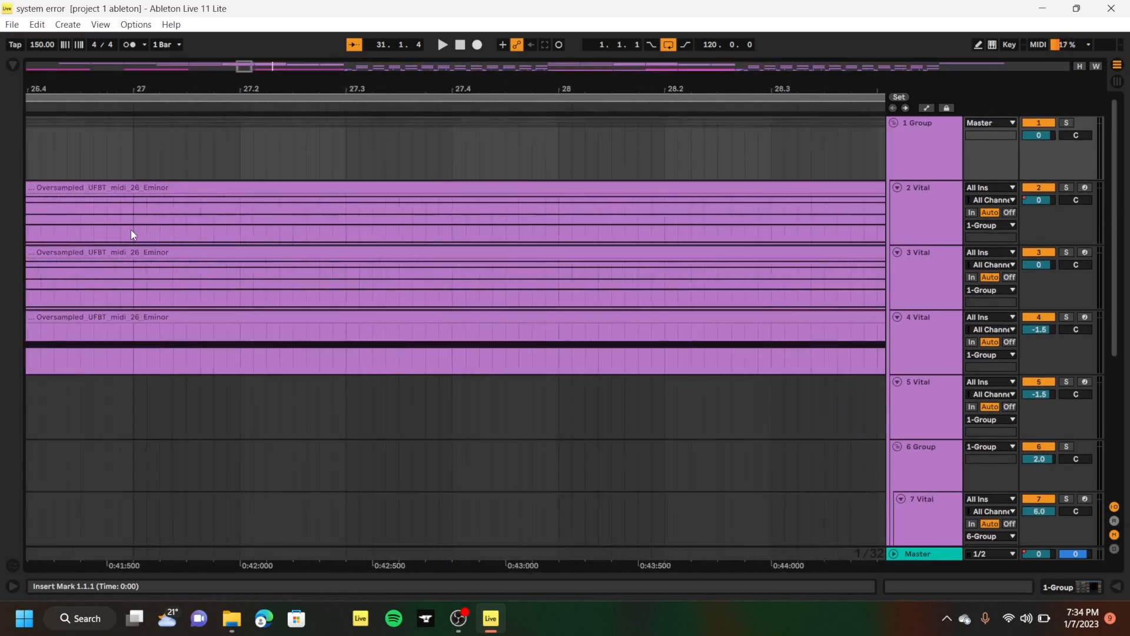
scroll(130, 229, down, 10)
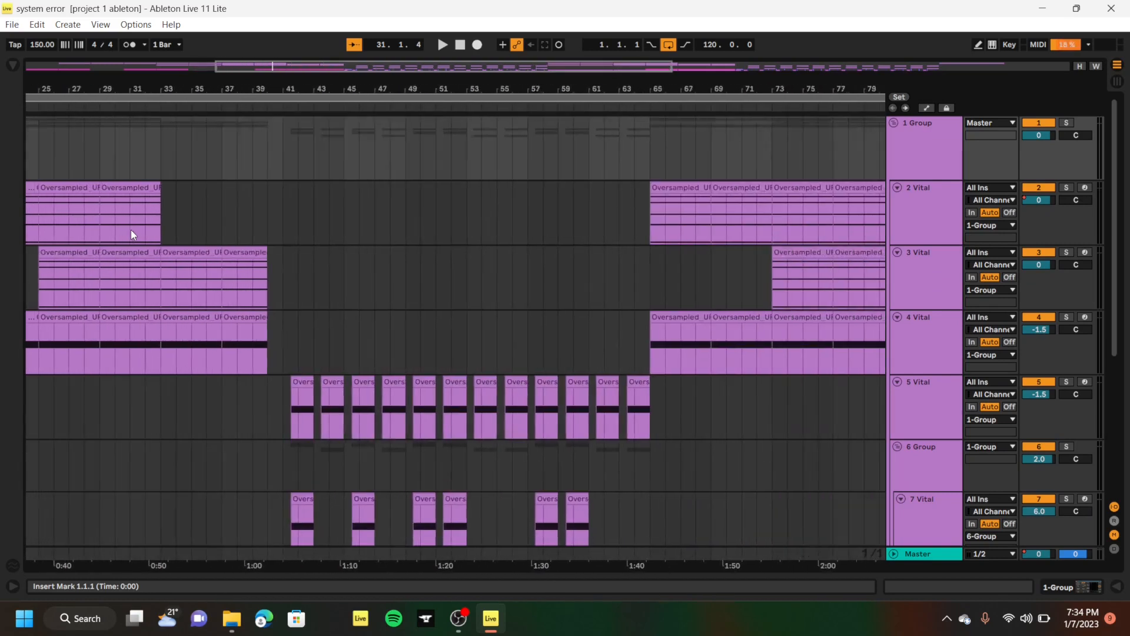
Place the insert marker at bar 5 on the 2 Vital track and inspect its first MIDI clip up close
click(90, 217)
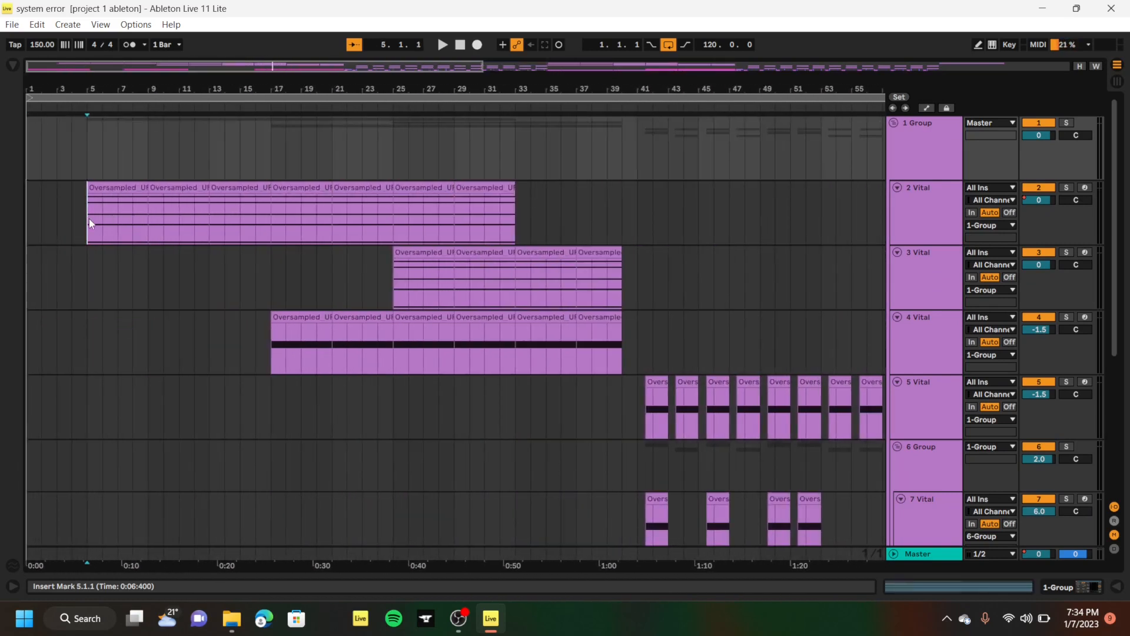
scroll(56, 232, up, 10)
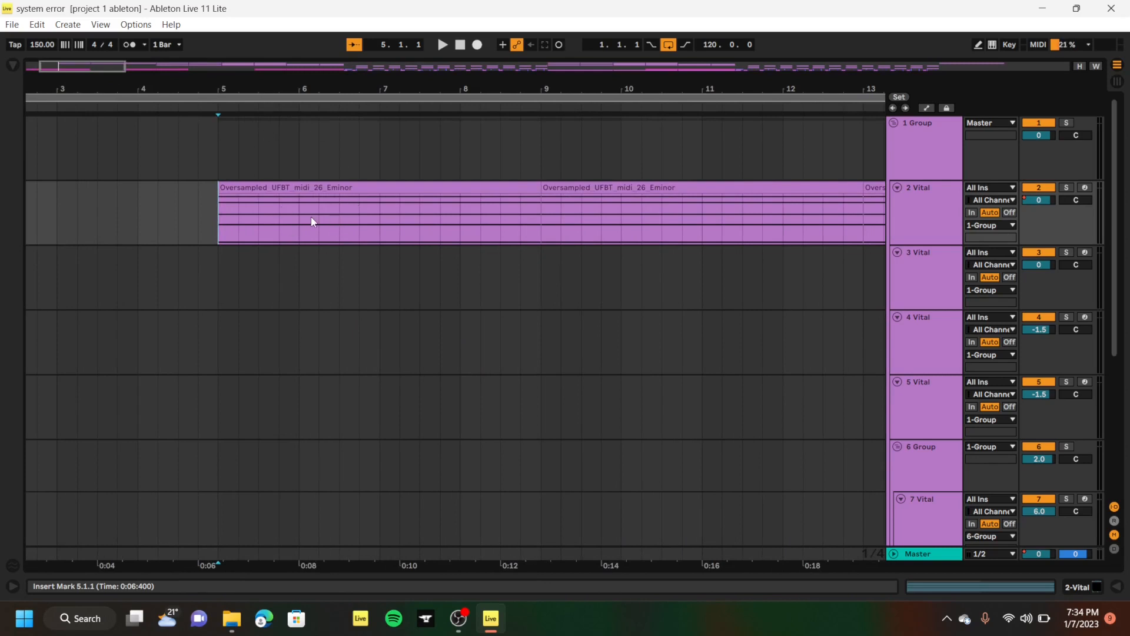
scroll(310, 216, up, 4)
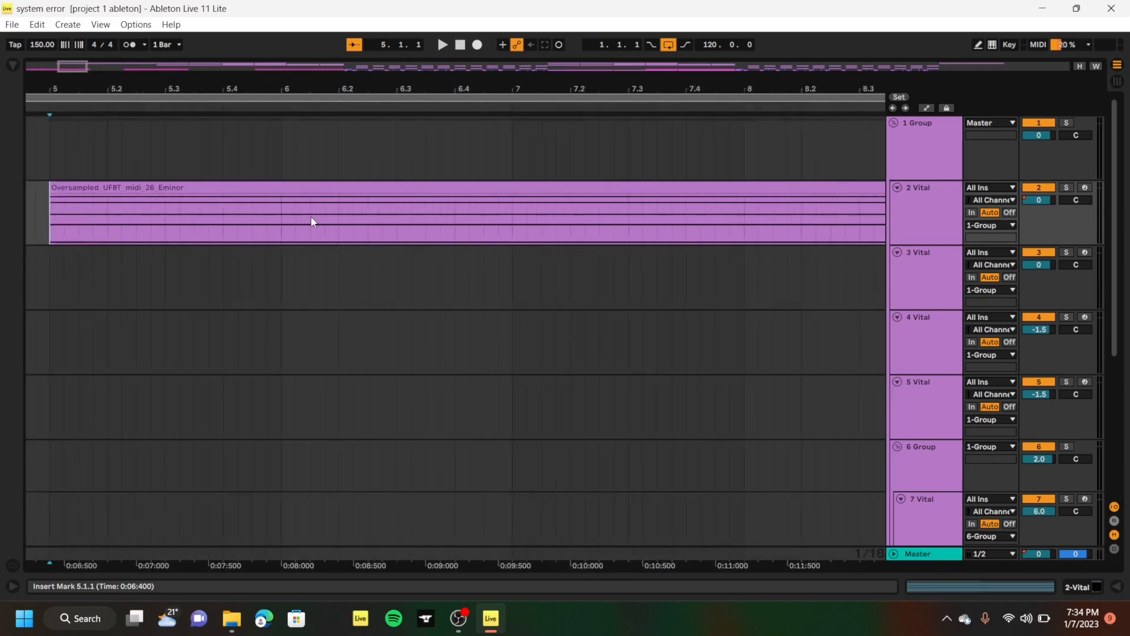
Locate the opening sweep clip on the 9 Oversampled audio track and place the insert marker at bar 1
scroll(311, 217, down, 15)
scroll(115, 284, down, 5)
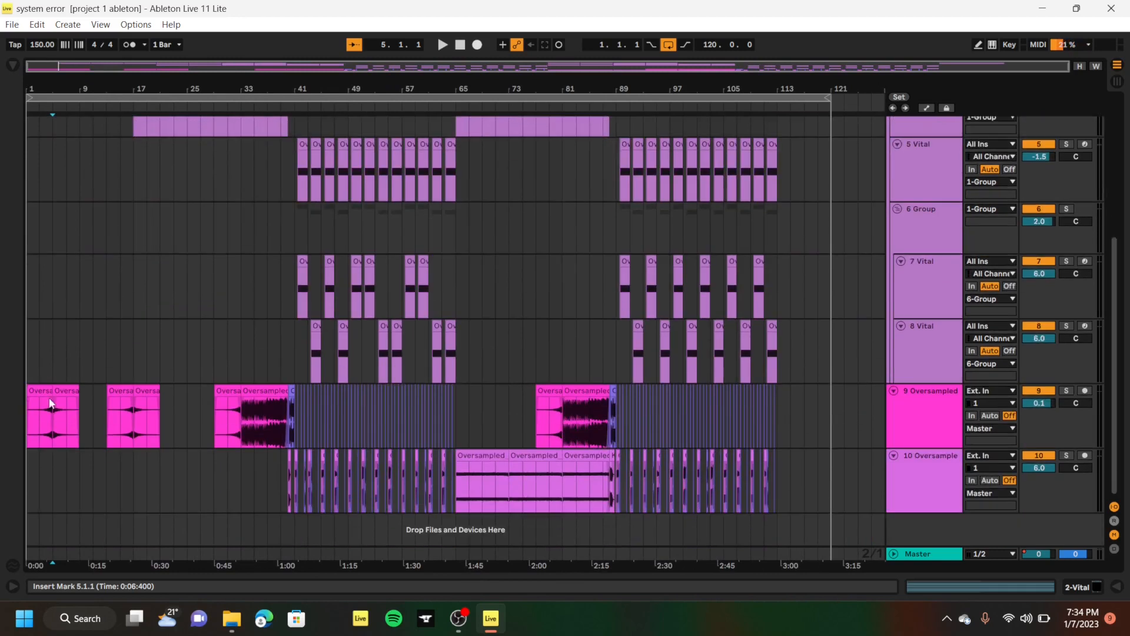
click(28, 437)
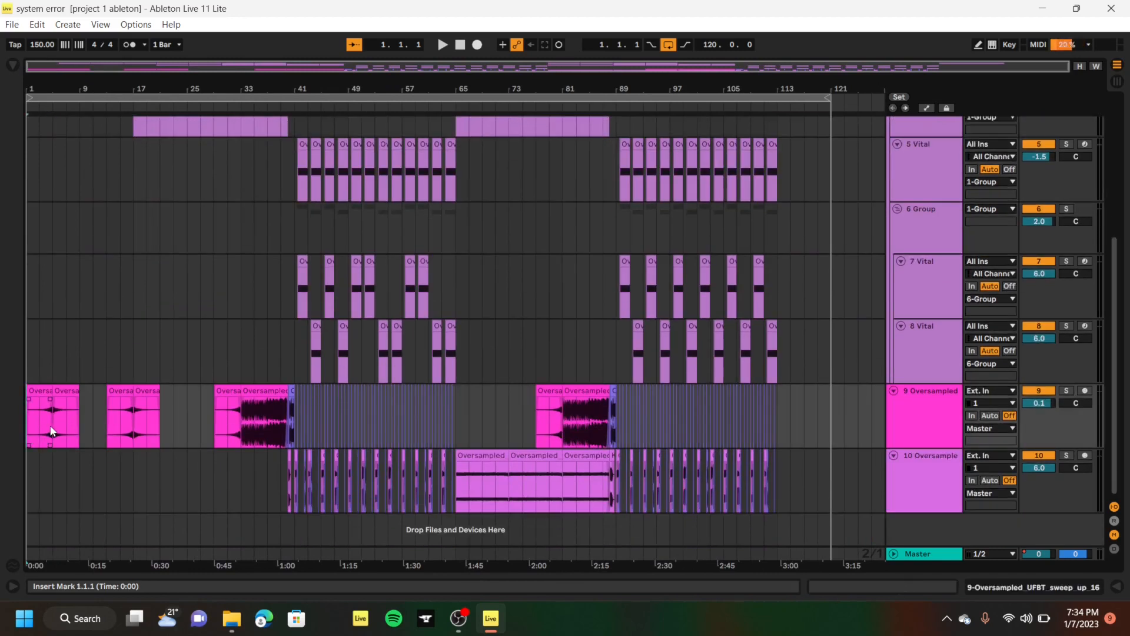
Solo the 2 Vital track, show its device chain, and listen to its part from bar 5
scroll(68, 319, up, 5)
click(55, 237)
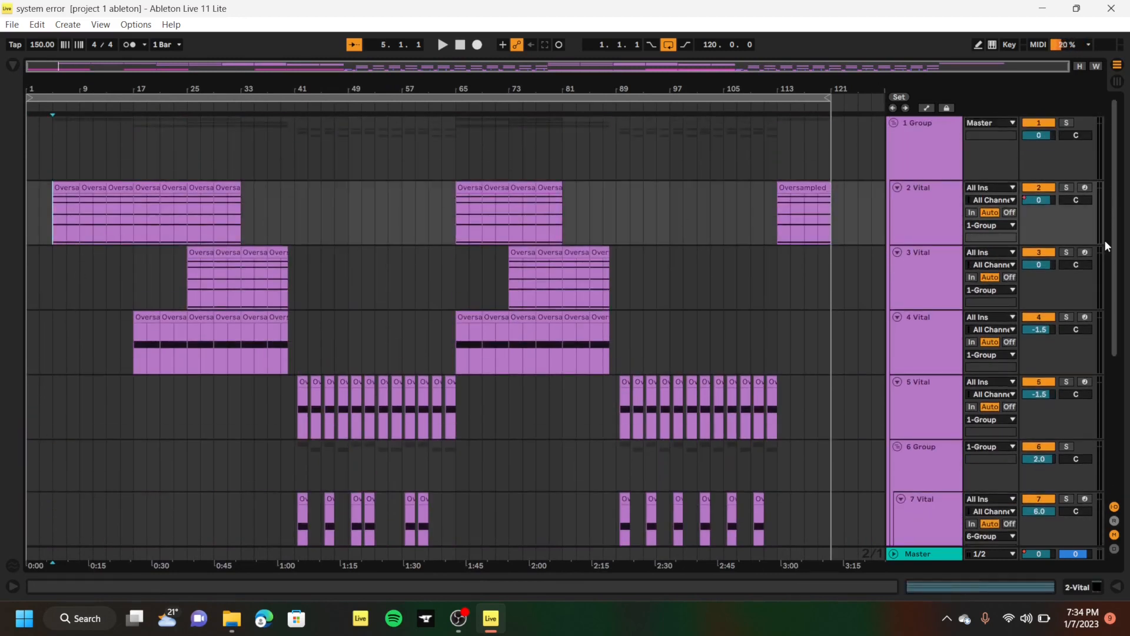
click(1067, 187)
double_click(942, 212)
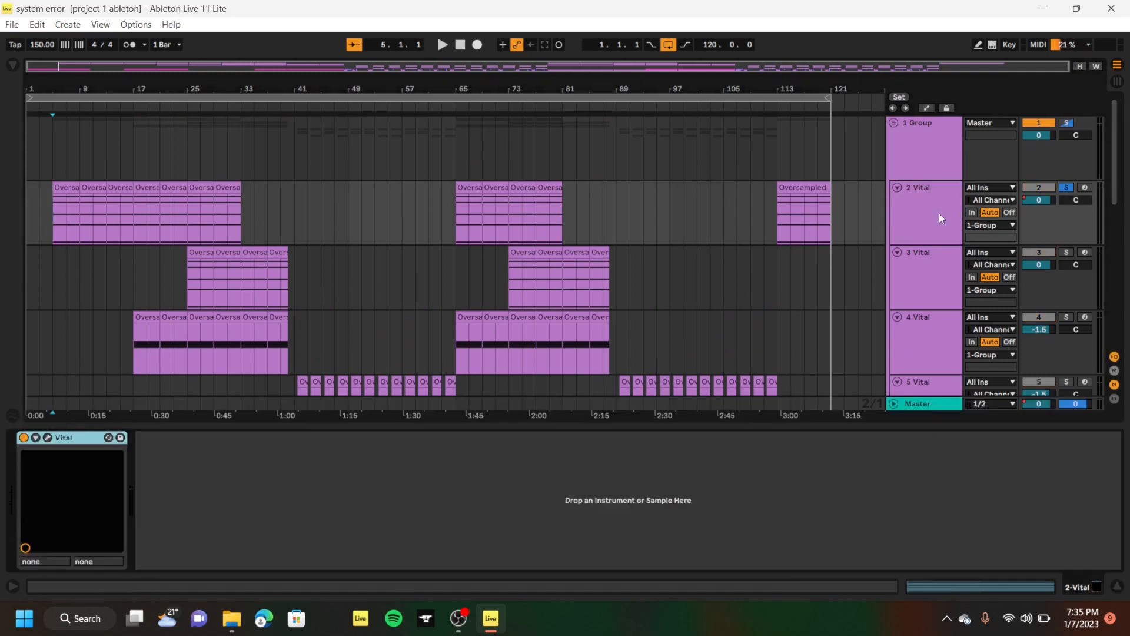
key(space)
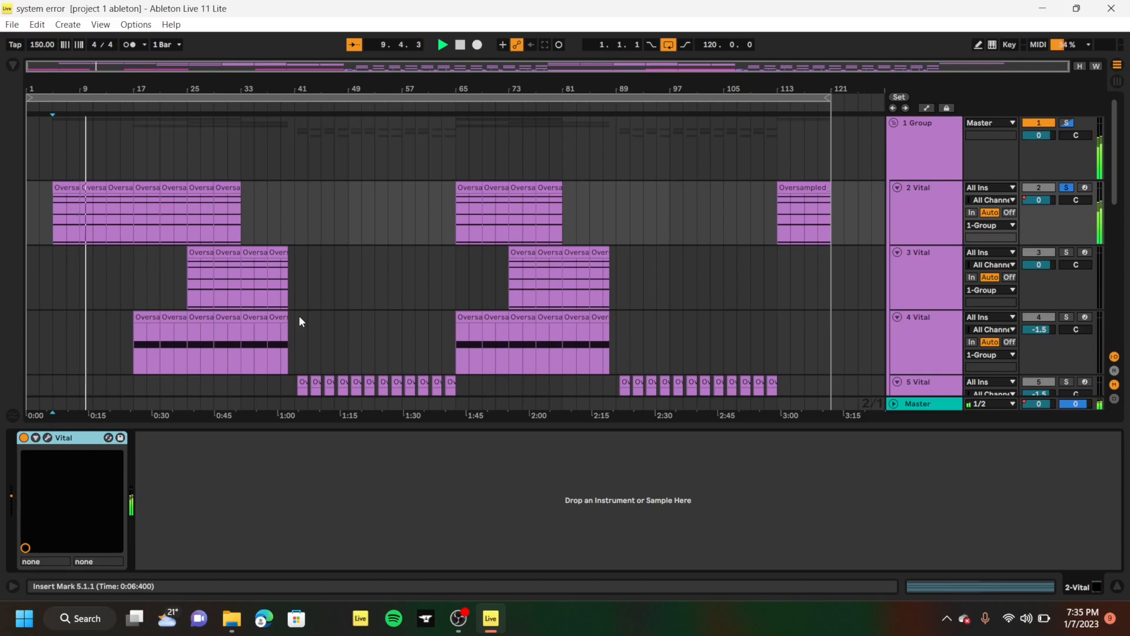
Show the Vital patch of the 2 Vital track and its preset details, and close the plugin window
click(48, 438)
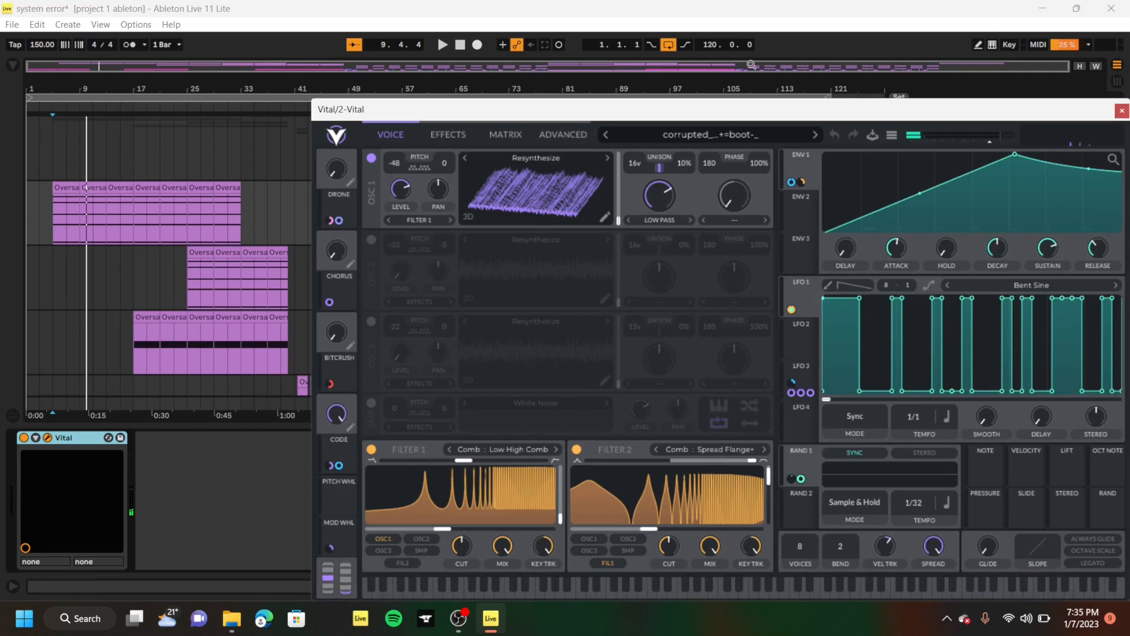
click(715, 143)
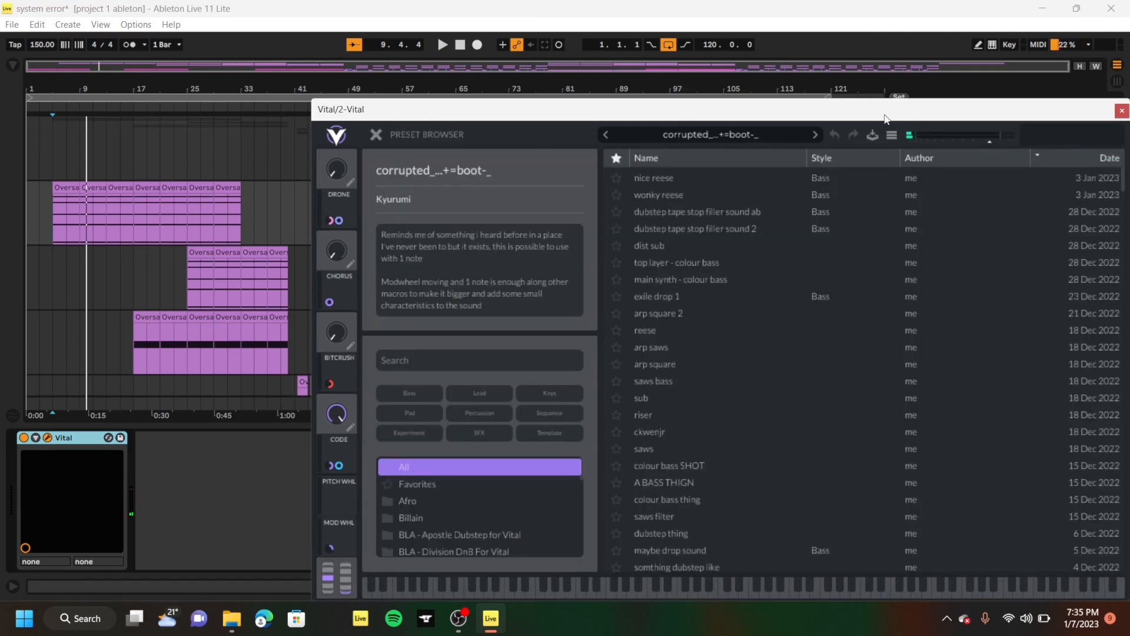
click(1121, 112)
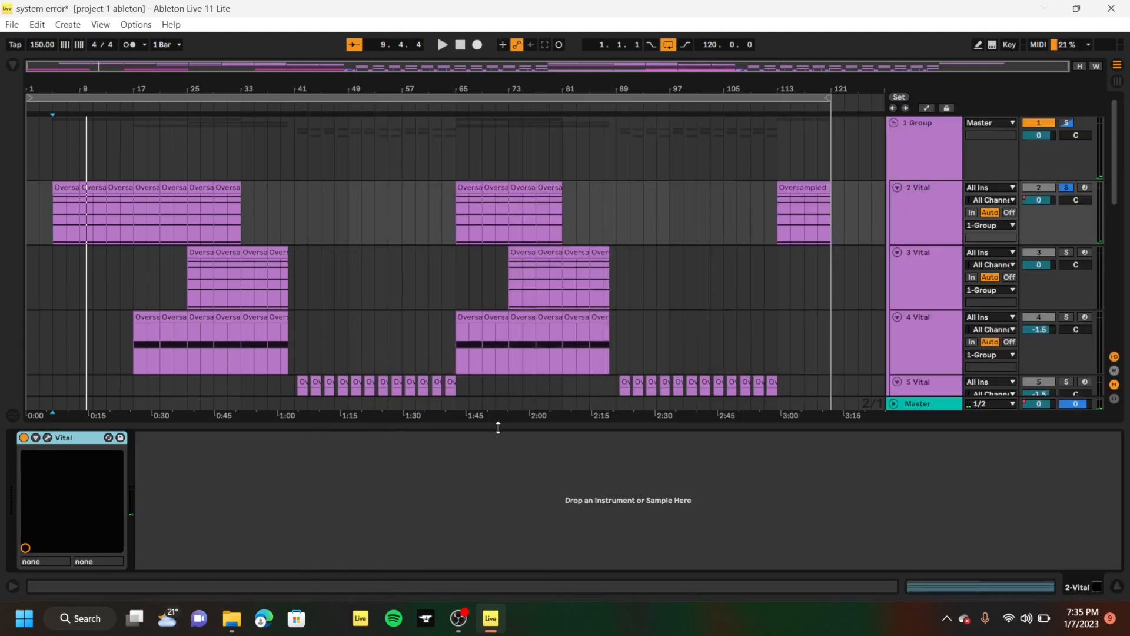
Solo the 4 Vital track, show its Vital patch, and listen to its part from bar 17
drag(498, 428, 498, 565)
scroll(104, 317, down, 5)
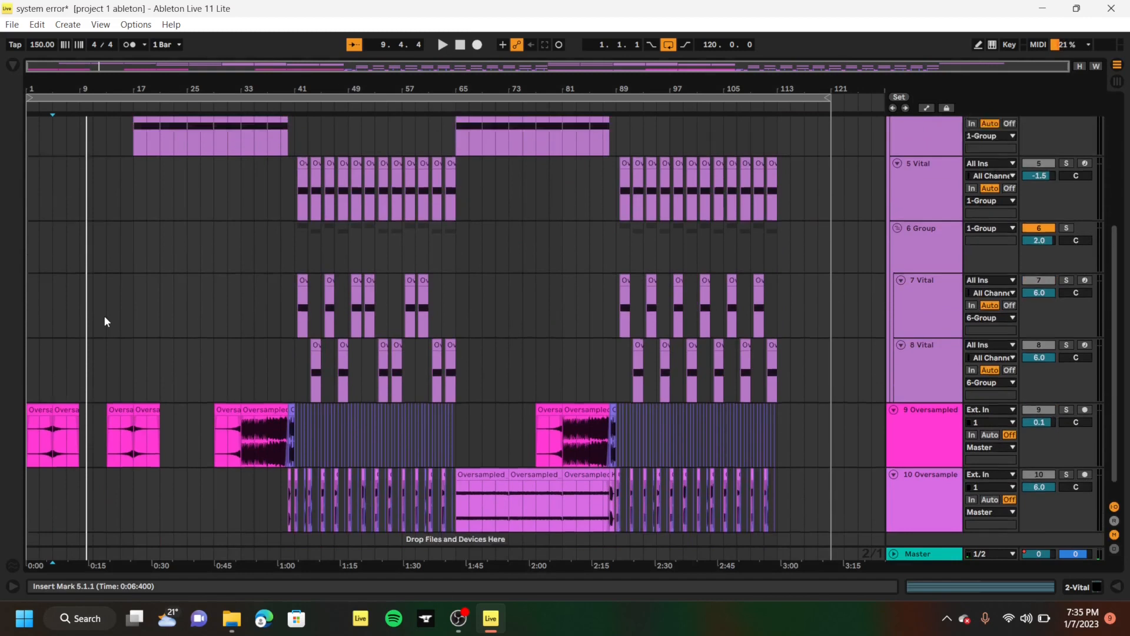
scroll(105, 318, up, 5)
click(134, 348)
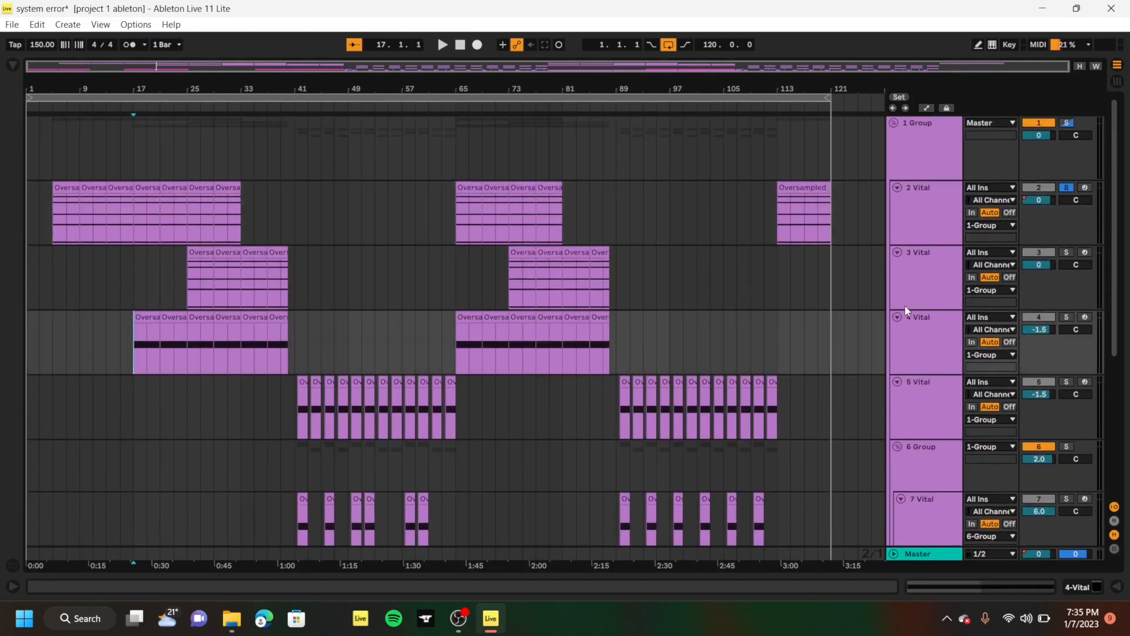
click(1065, 316)
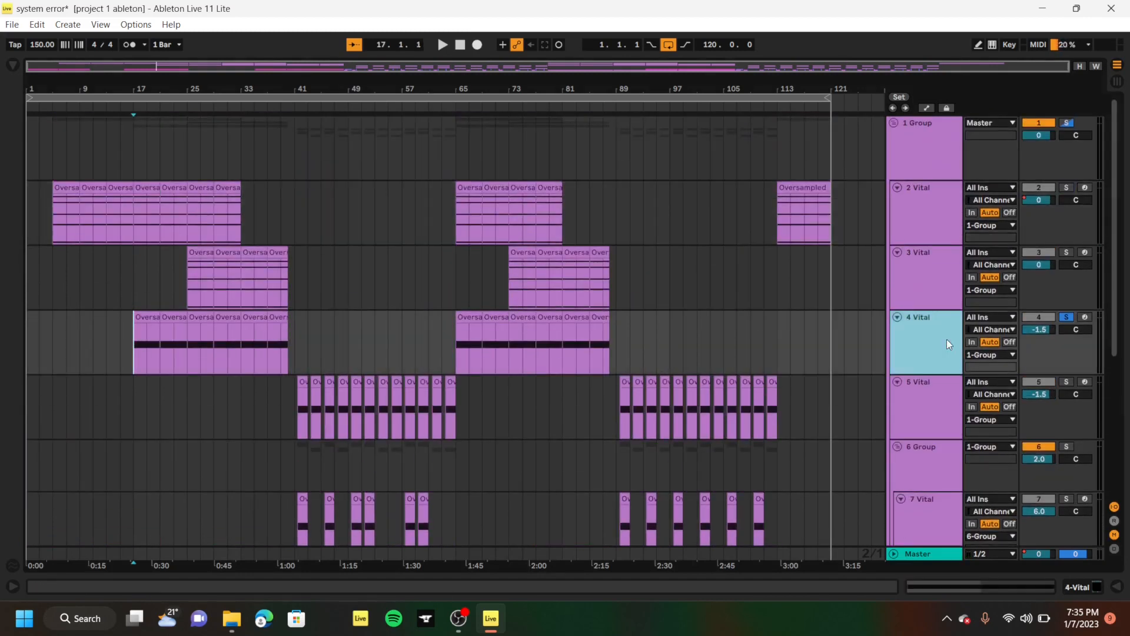
double_click(946, 339)
click(49, 439)
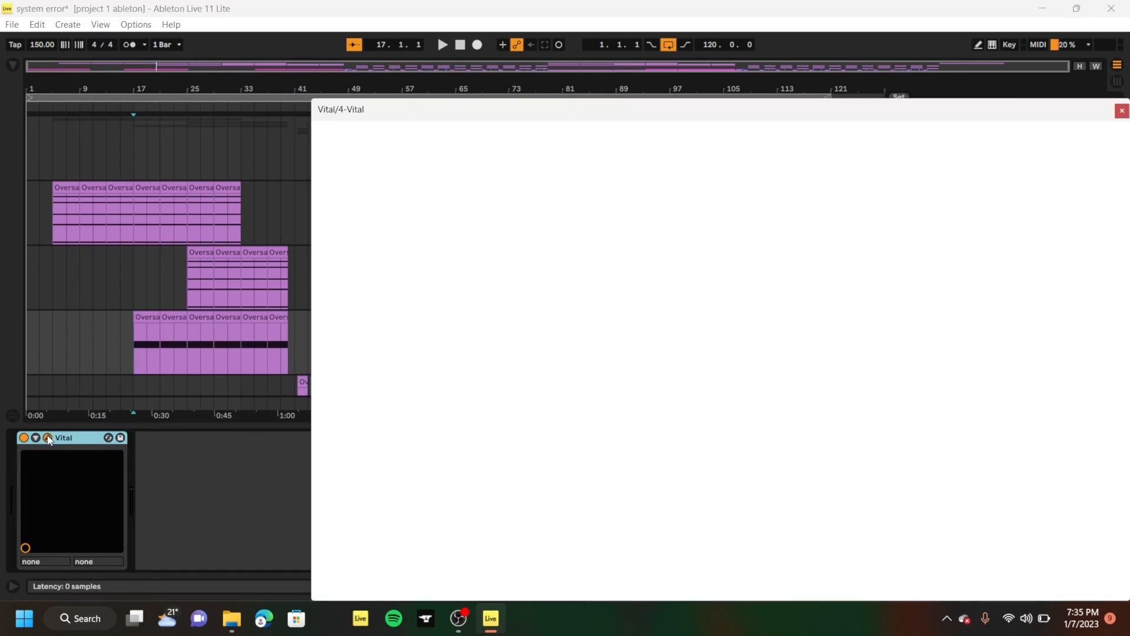
key(space)
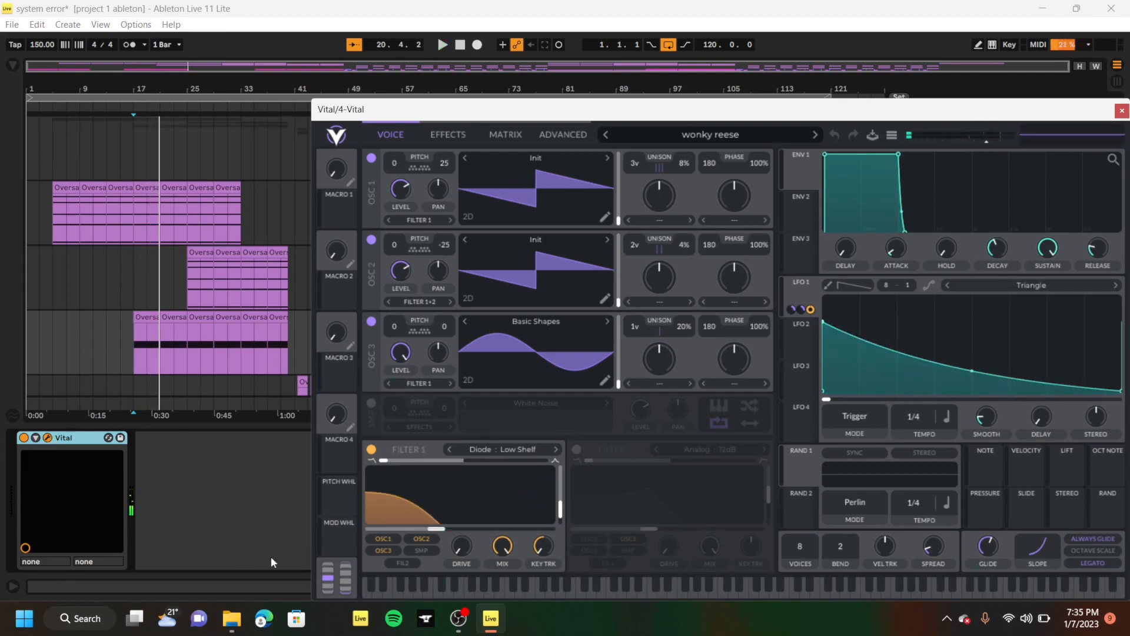
Load the wonky reese preset from the preset browser on the 4 Vital track and listen to it
click(748, 136)
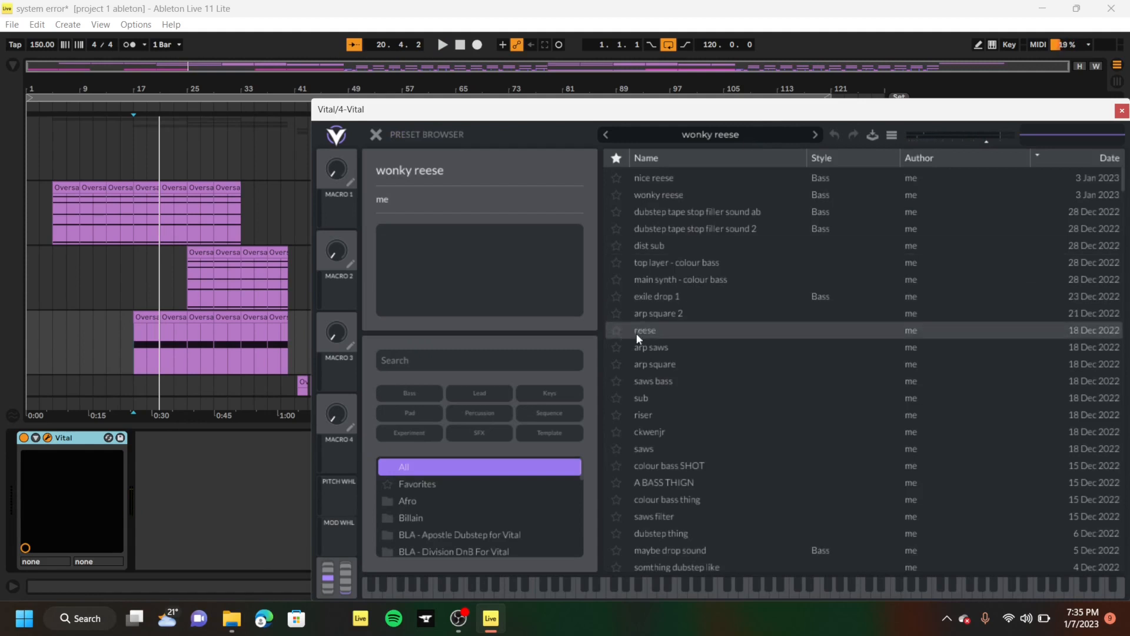
click(724, 196)
key(space)
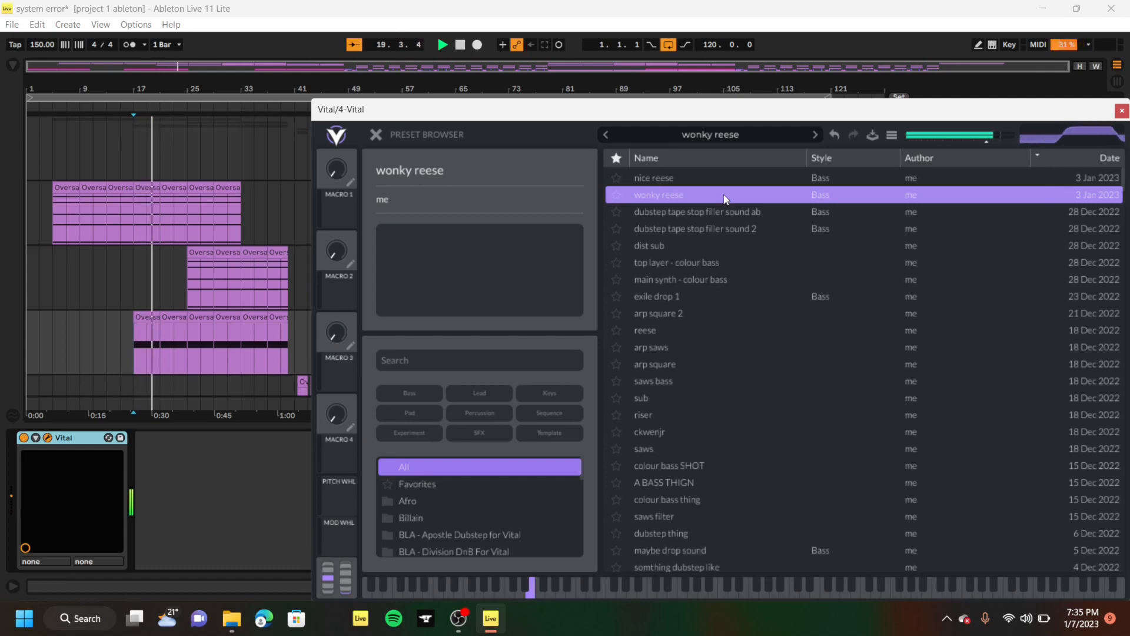
key(space)
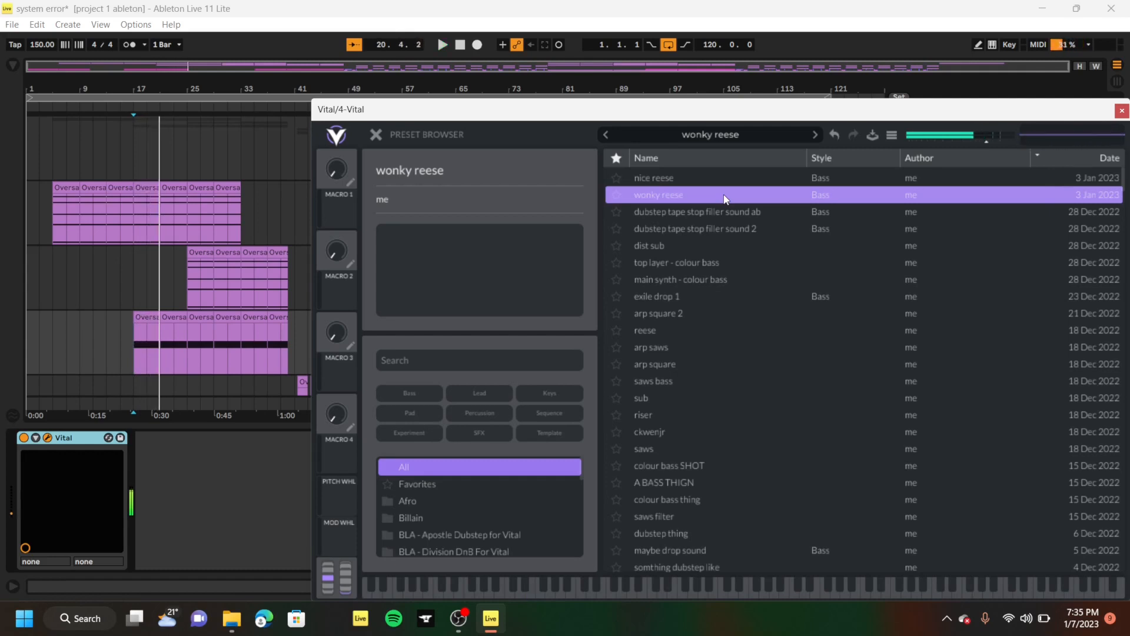
Return to the wonky reese oscillator view, play the part again, and close the plugin window
click(375, 135)
key(space)
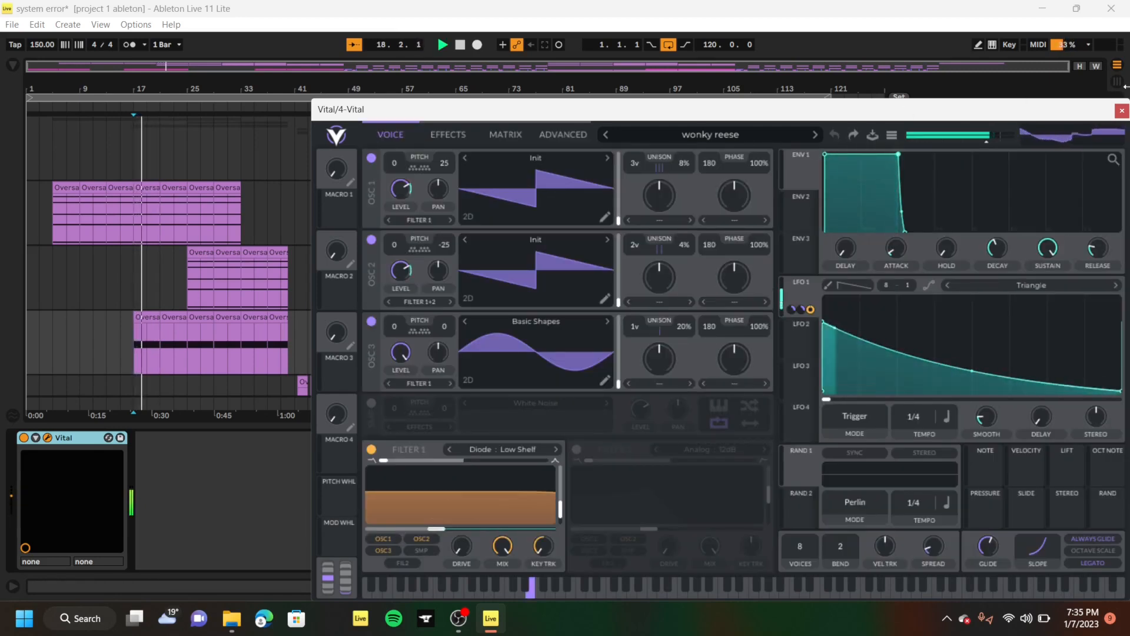
click(1122, 110)
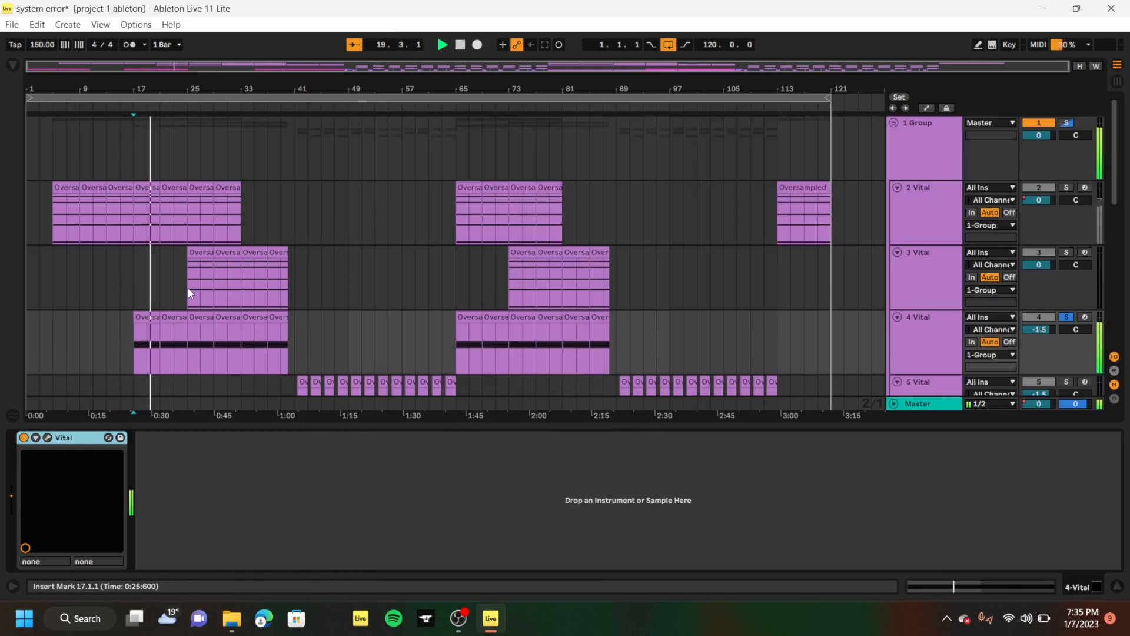
key(space)
Select bars 17 to 21 on the 4 Vital track, inspect the clip's notes enlarged, and return to the arrangement
scroll(189, 288, down, 4)
scroll(188, 287, up, 4)
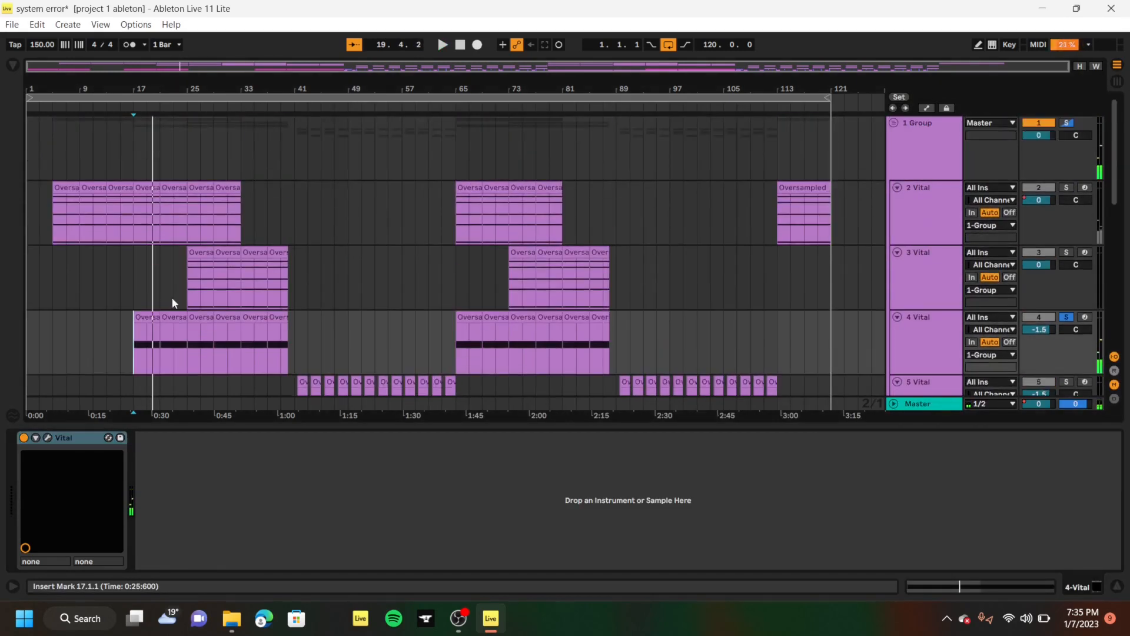
drag(135, 332, 160, 333)
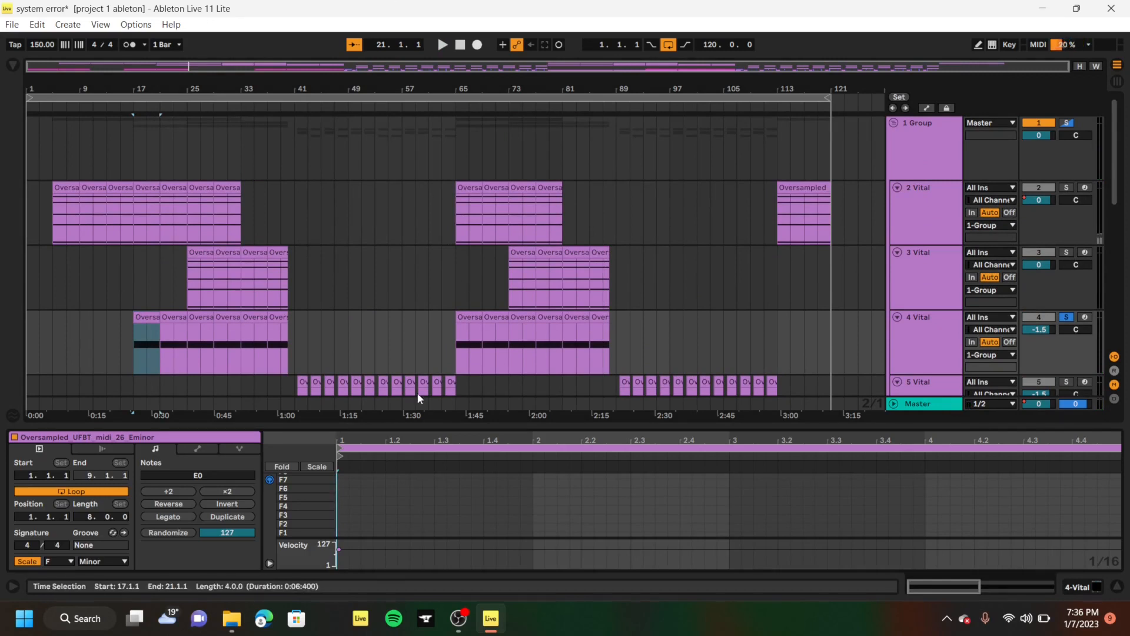
drag(408, 424, 598, 5)
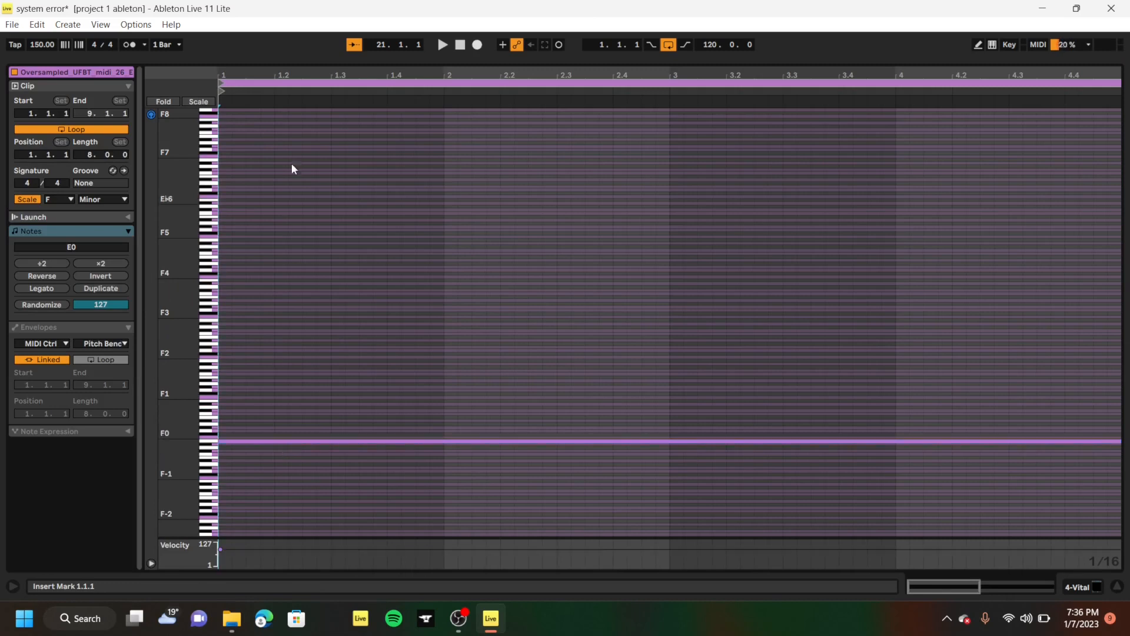
drag(274, 102, 262, 552)
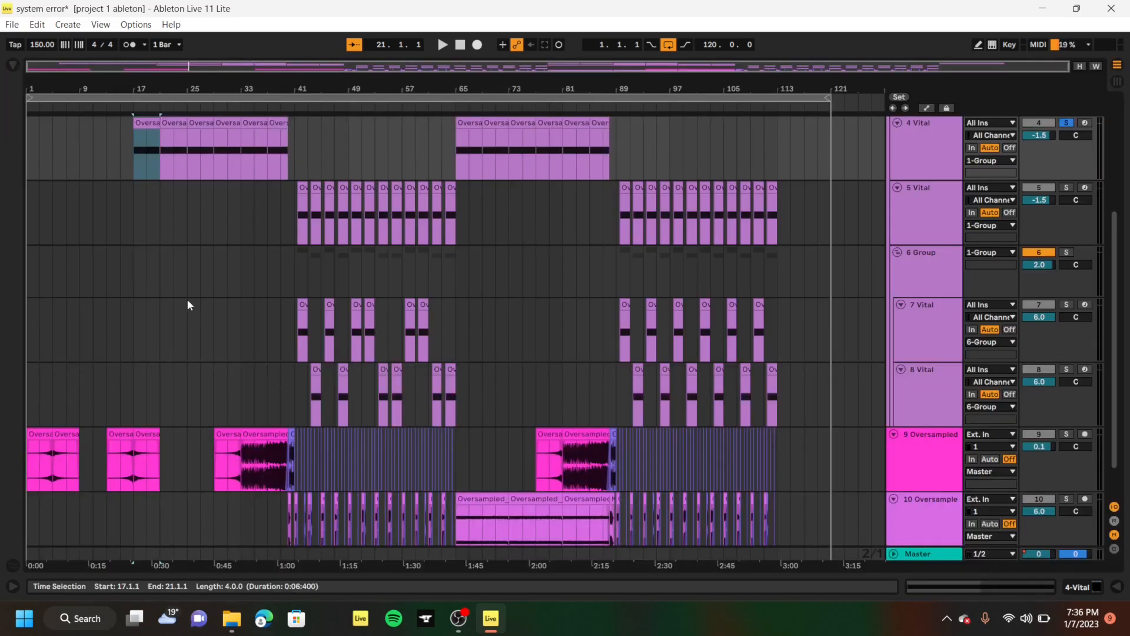
Solo the 3 Vital track, show its Arpeggiator and Vital devices, and listen to its part from bar 25
scroll(188, 298, up, 3)
click(183, 252)
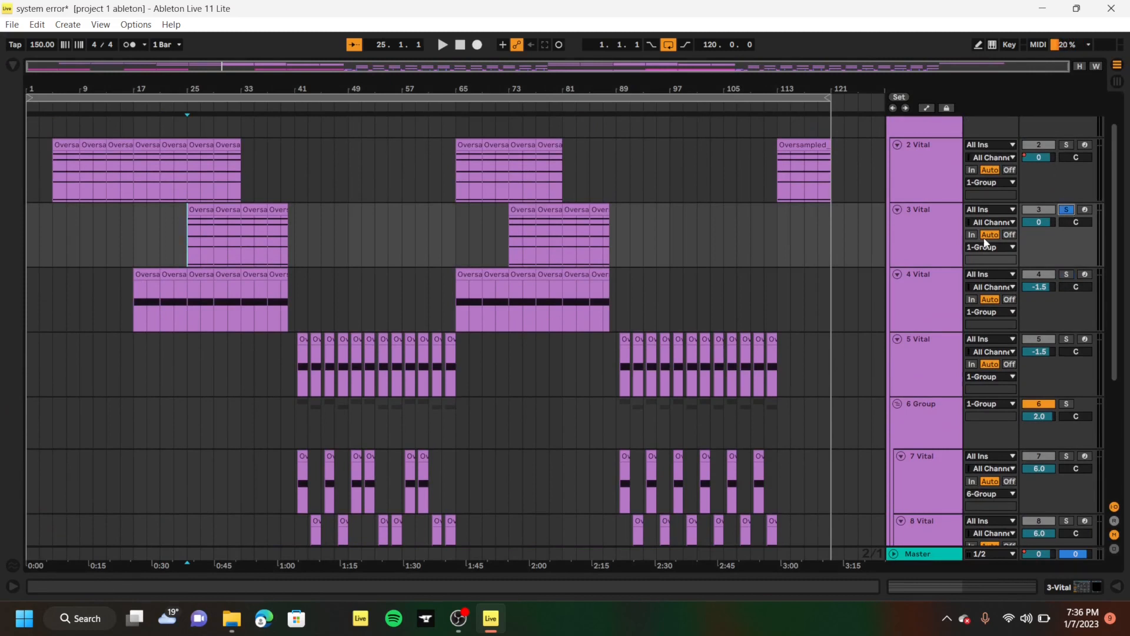
key(space)
double_click(917, 232)
key(space)
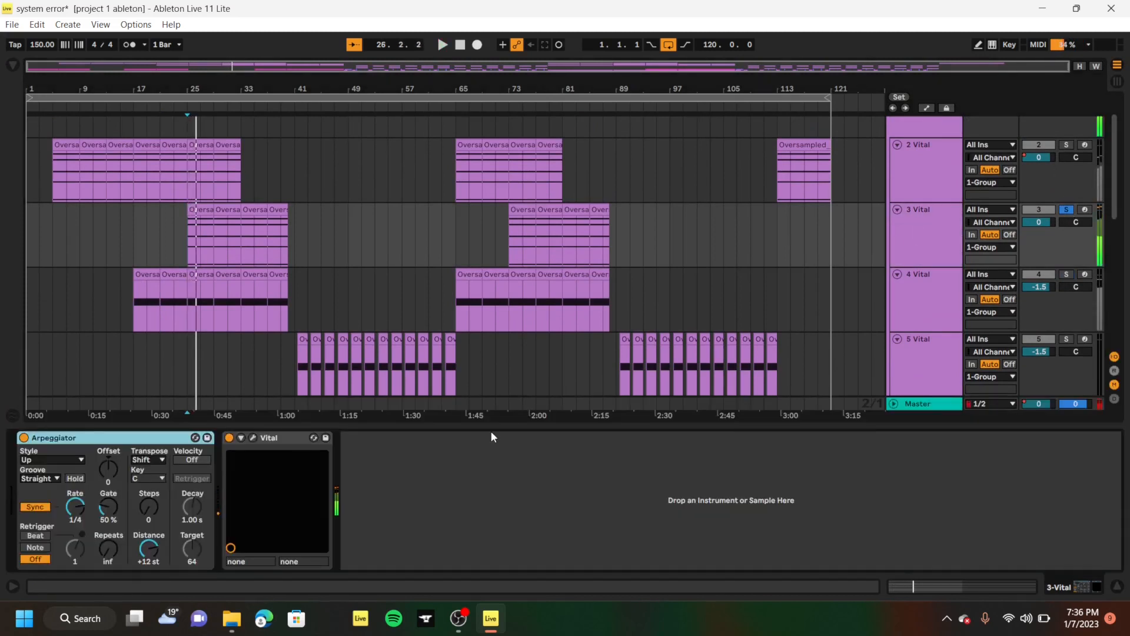
Examine the voice and effects settings of the 3 Vital track's arp square patch during playback, and close the plugin window
click(253, 439)
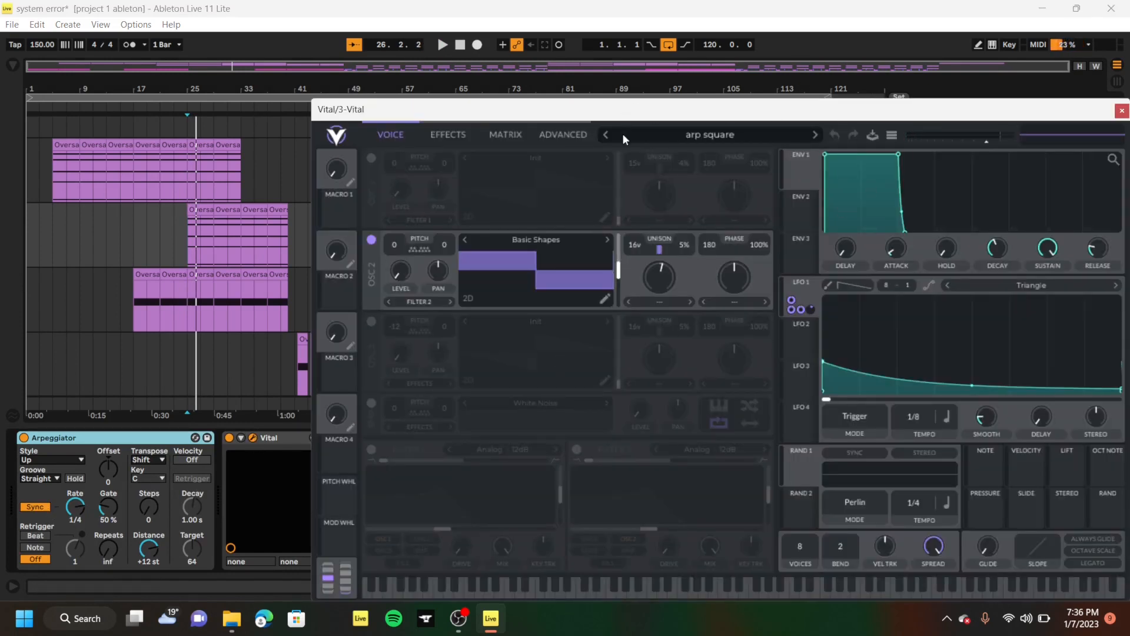
click(445, 137)
click(395, 135)
key(space)
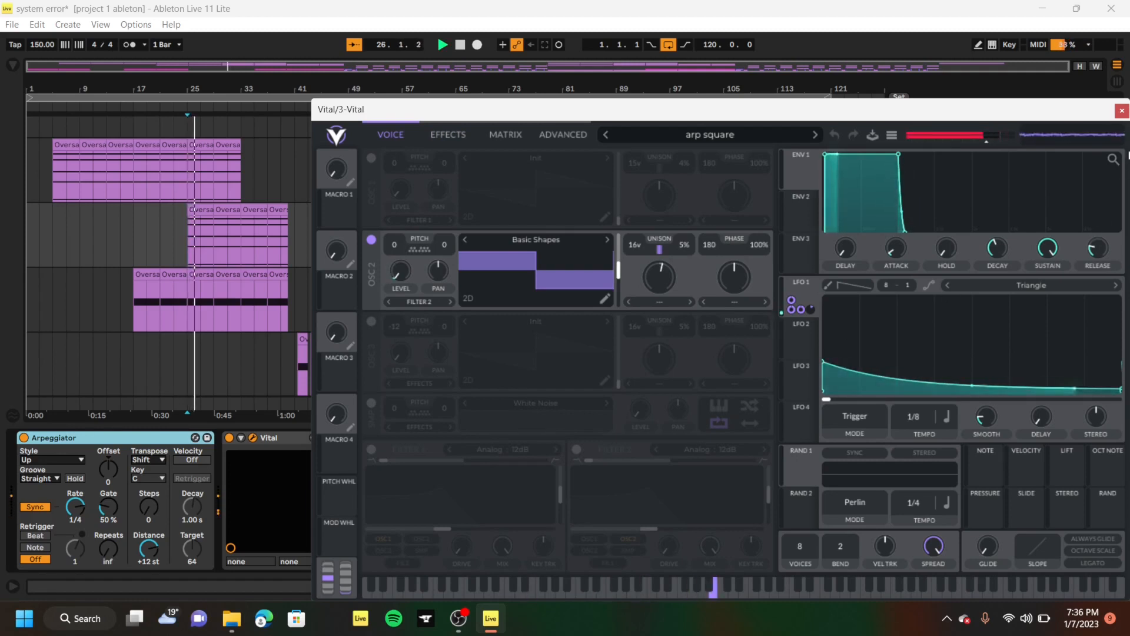
click(1121, 111)
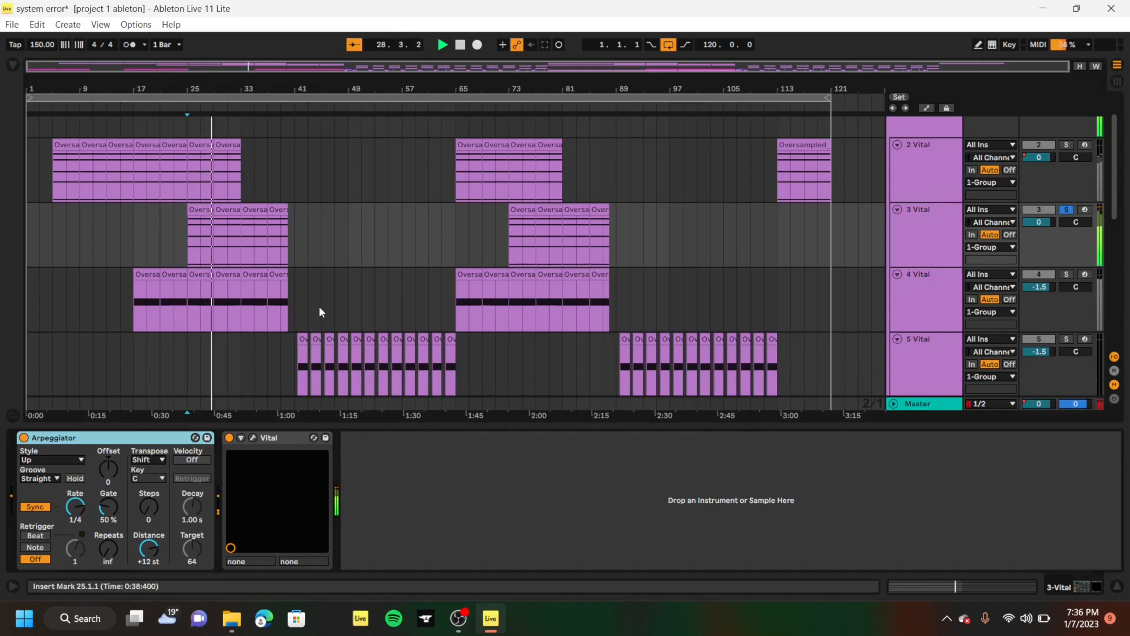
Turn off the solo on the 3 Vital track and play the full arrangement from bar 1 with the device view hidden
scroll(319, 306, down, 6)
scroll(319, 306, up, 7)
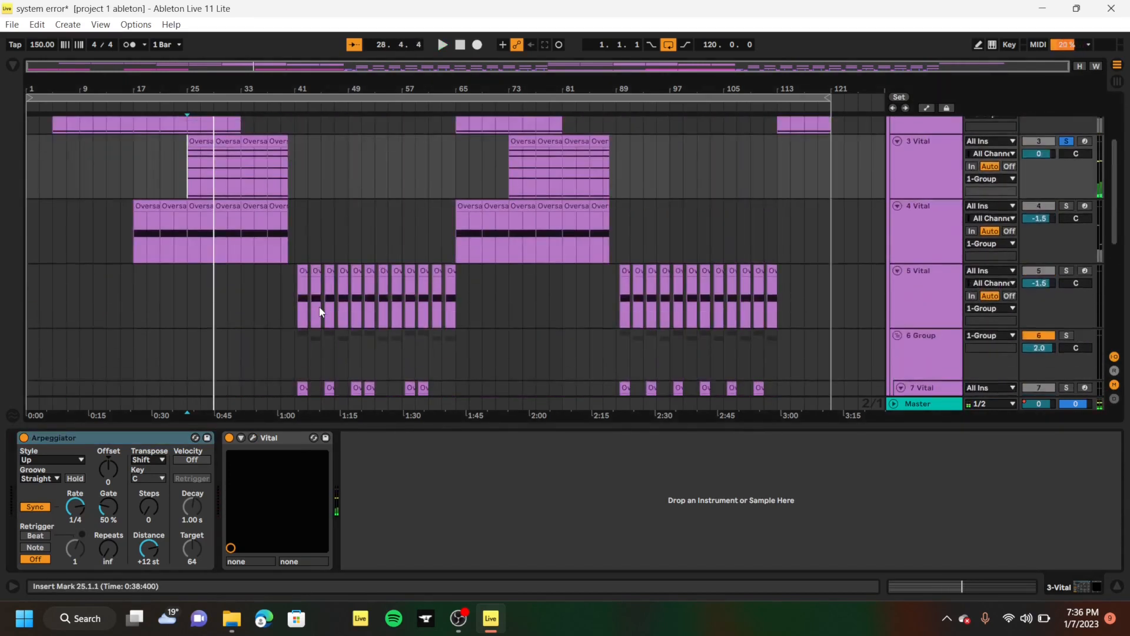
scroll(319, 312, down, 1)
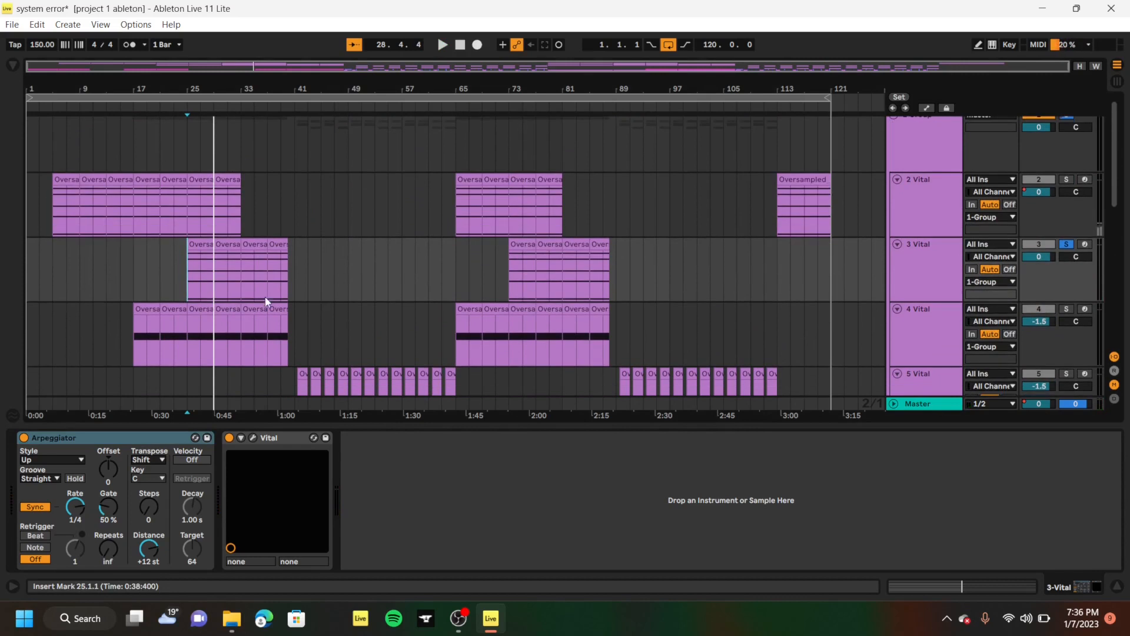
click(30, 193)
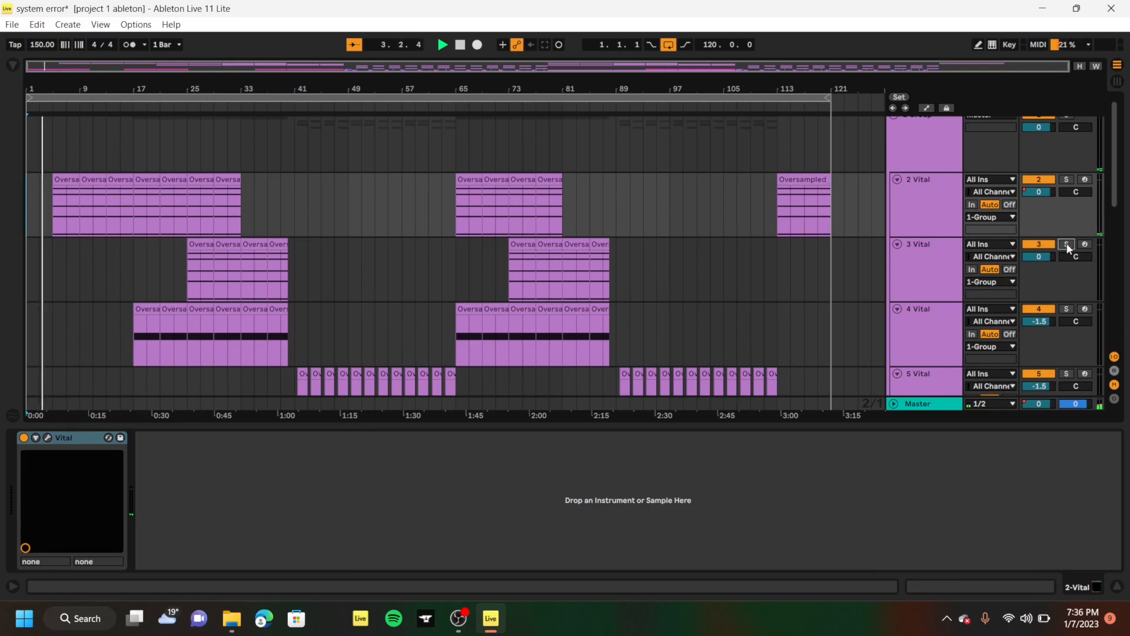
drag(805, 425, 800, 632)
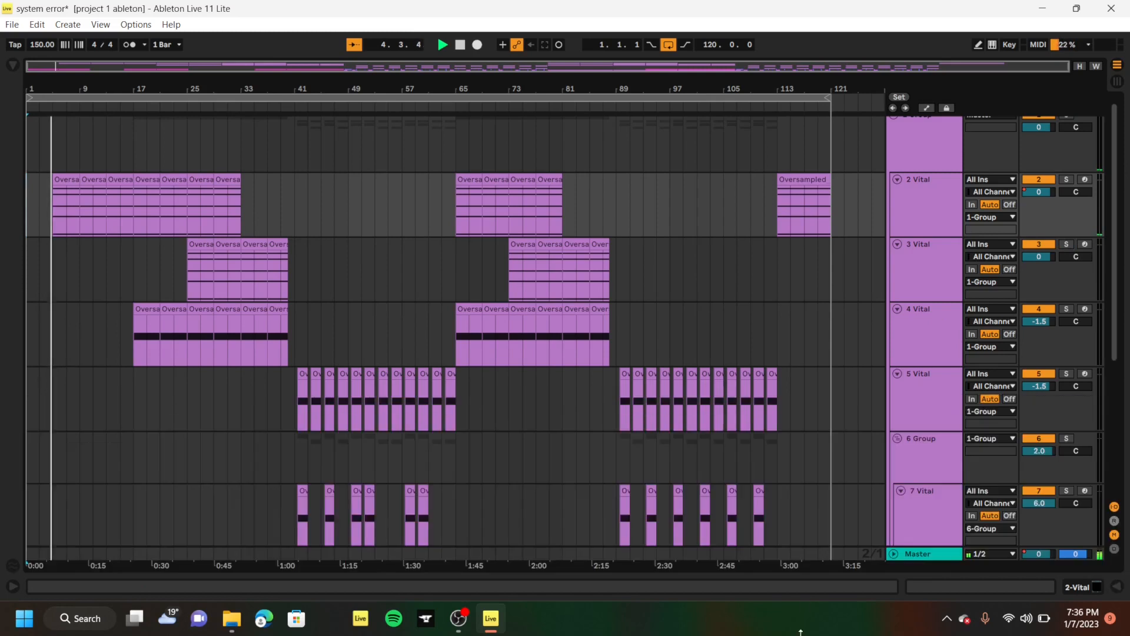
Locate the build loop clip on the 9 Oversampled audio track and place the insert marker at its start, bar 33
scroll(216, 281, up, 10)
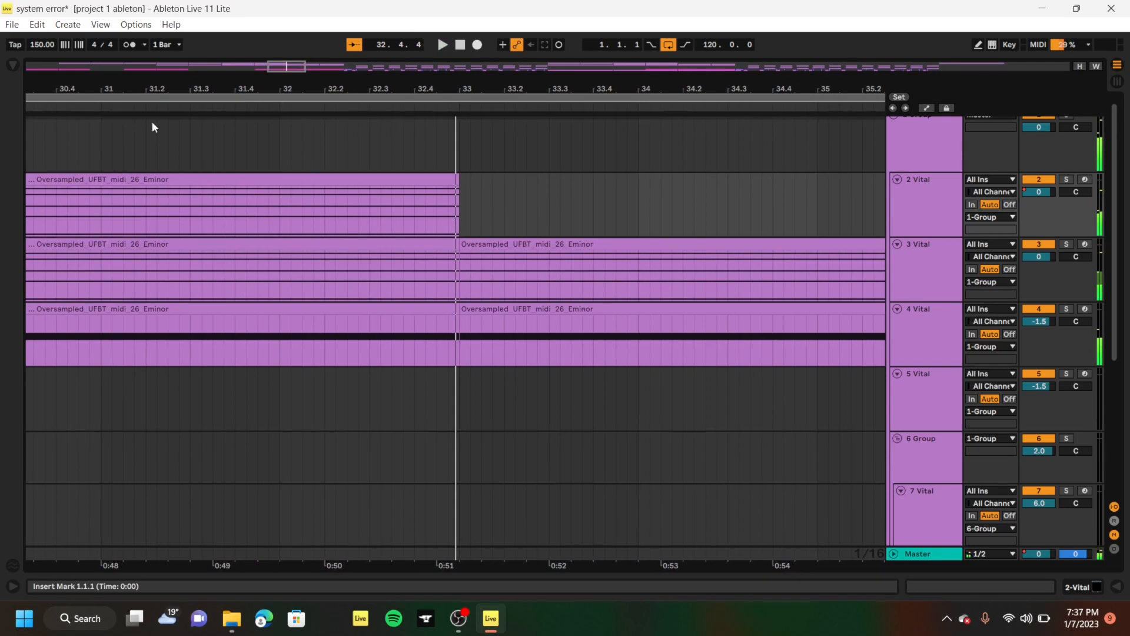
scroll(418, 322, down, 5)
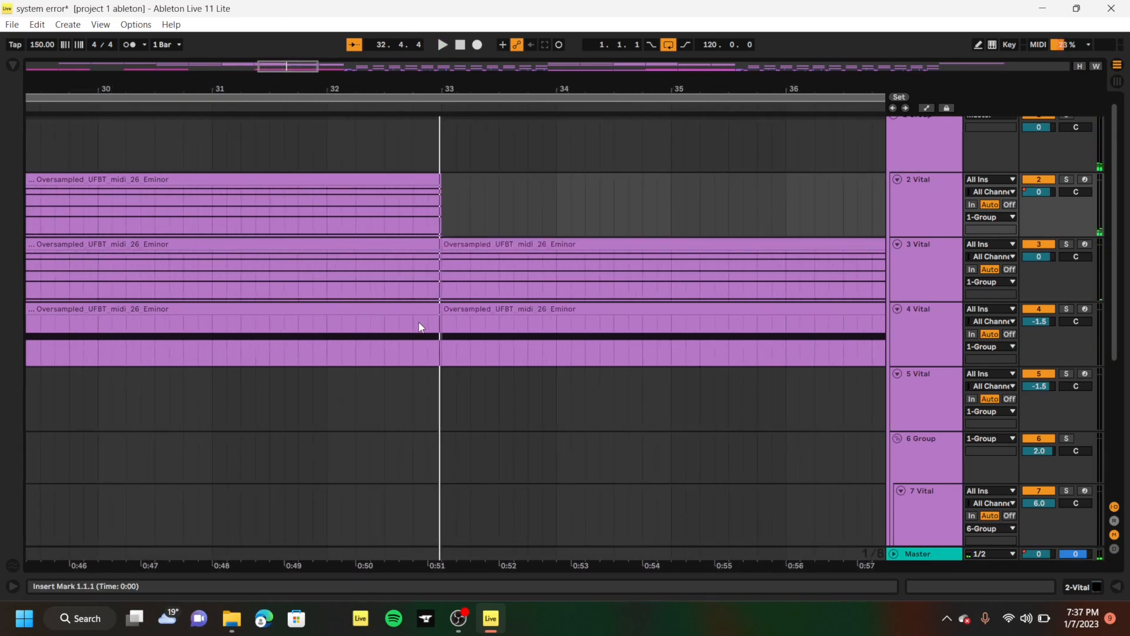
scroll(418, 322, down, 5)
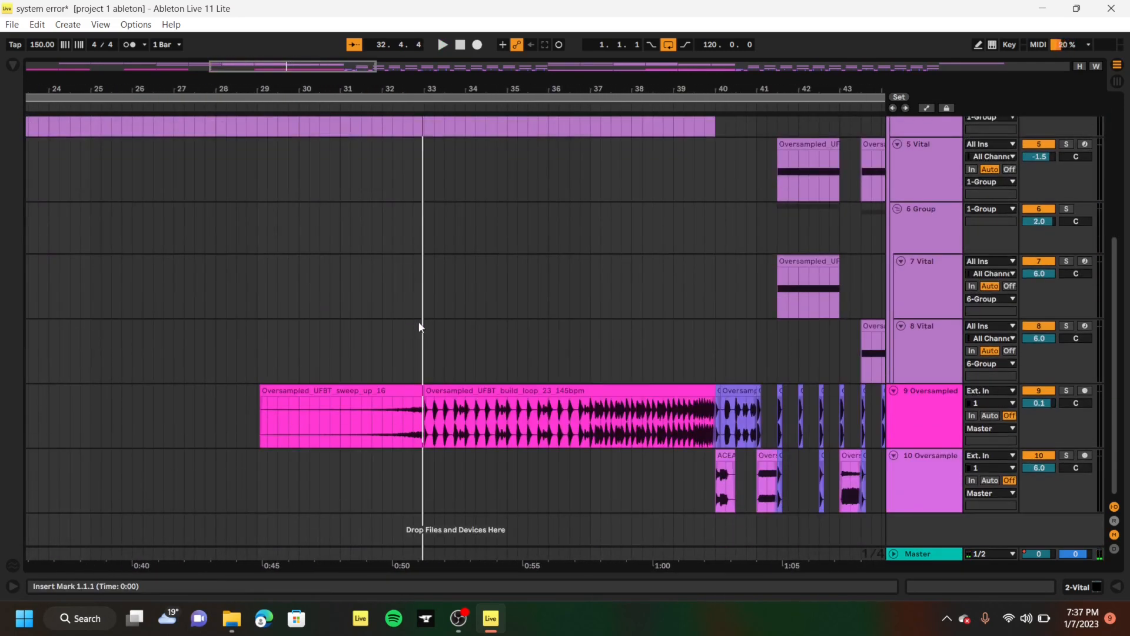
click(428, 420)
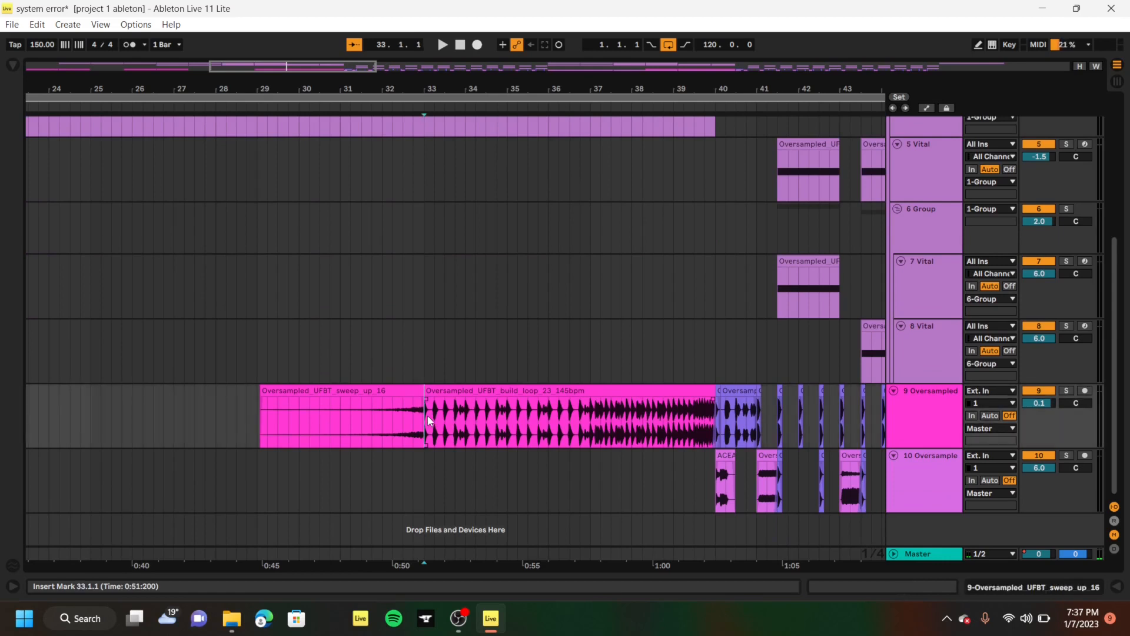
Play the build-up from bar 33 into the drop and place the insert marker at bar 41 on the 4 Vital track
scroll(427, 415, up, 5)
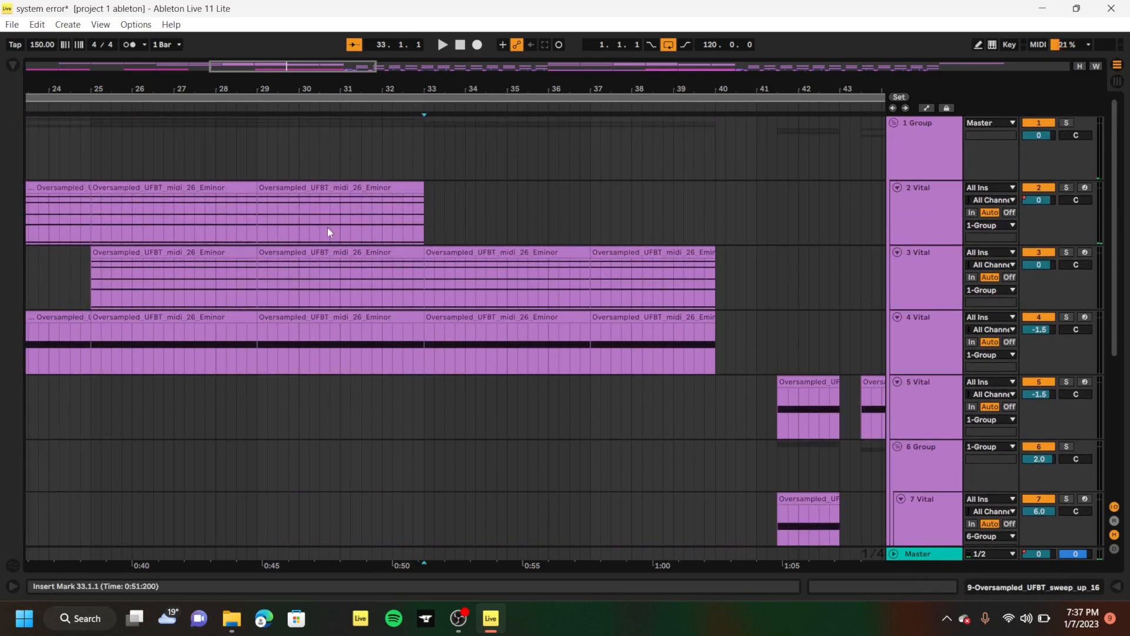
click(427, 352)
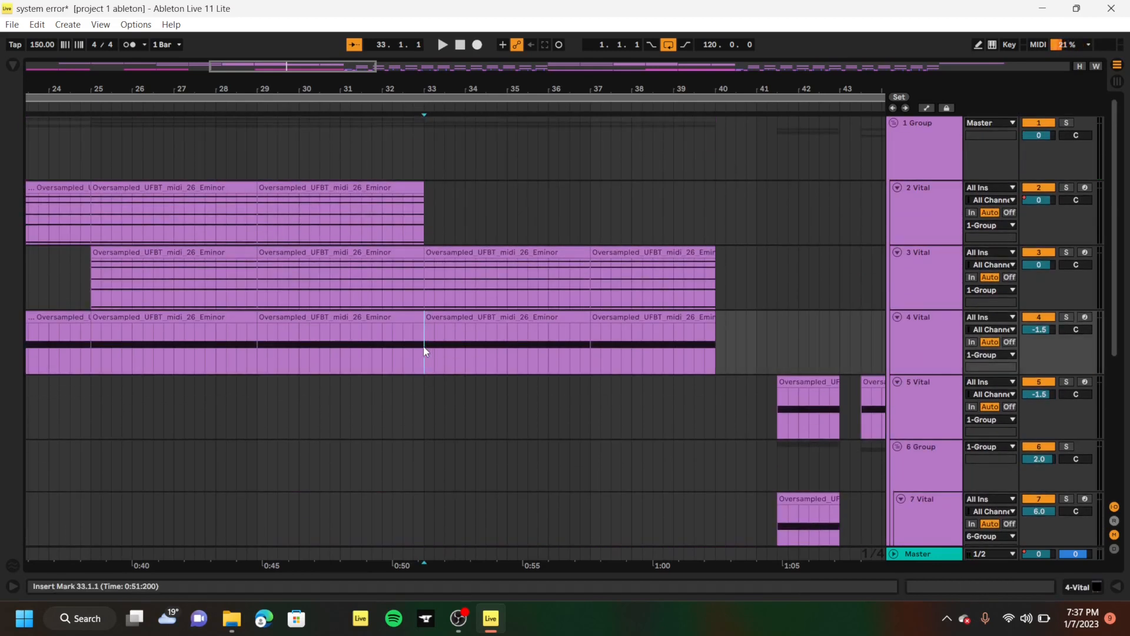
key(space)
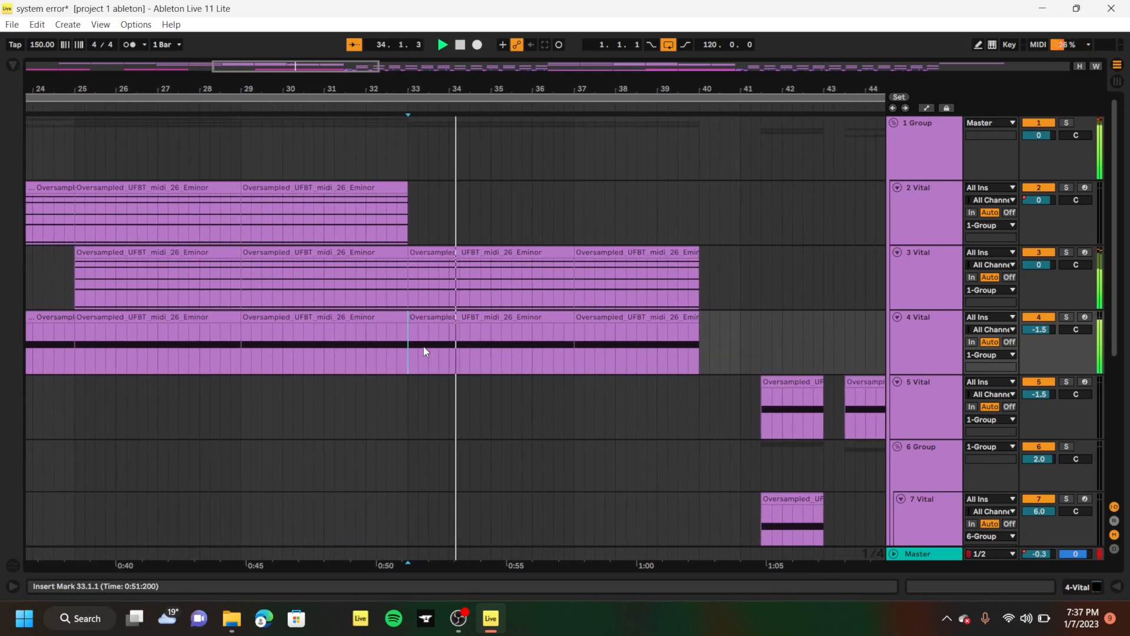
scroll(426, 351, down, 5)
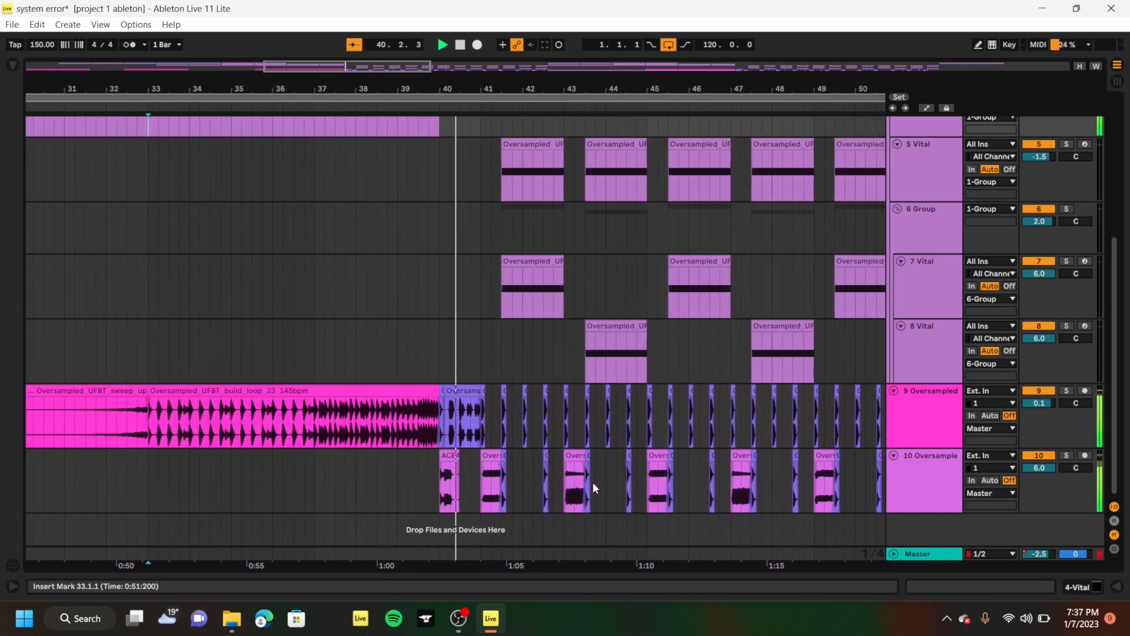
scroll(592, 482, up, 5)
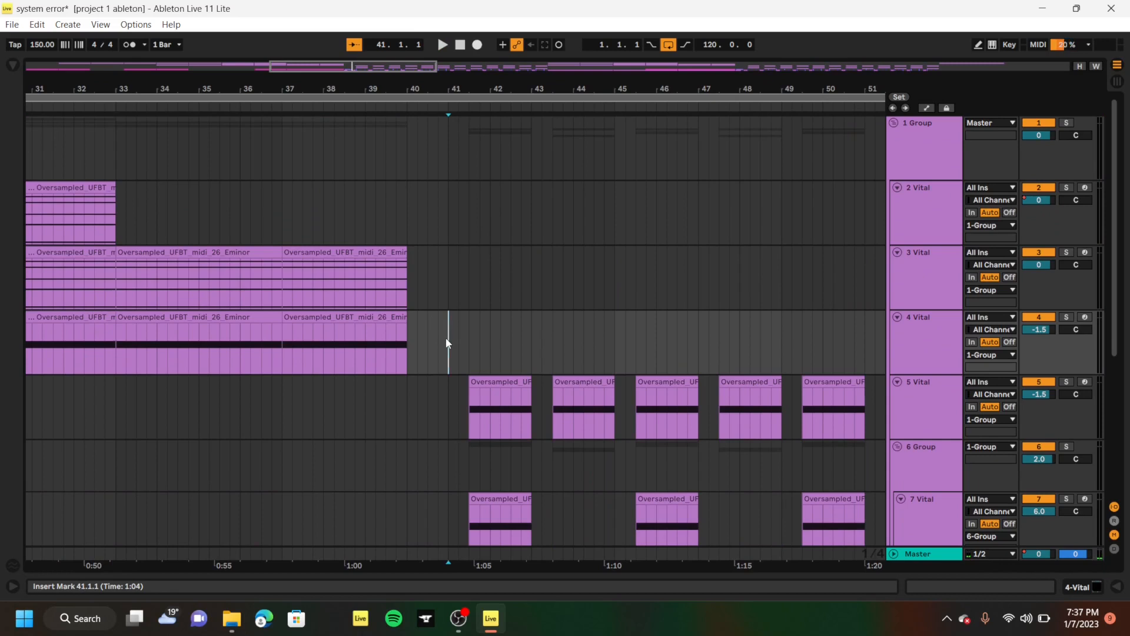
Play the drop from bar 41 to about bar 60, closing the file explorer window and the battery notifications
scroll(446, 337, down, 5)
key(space)
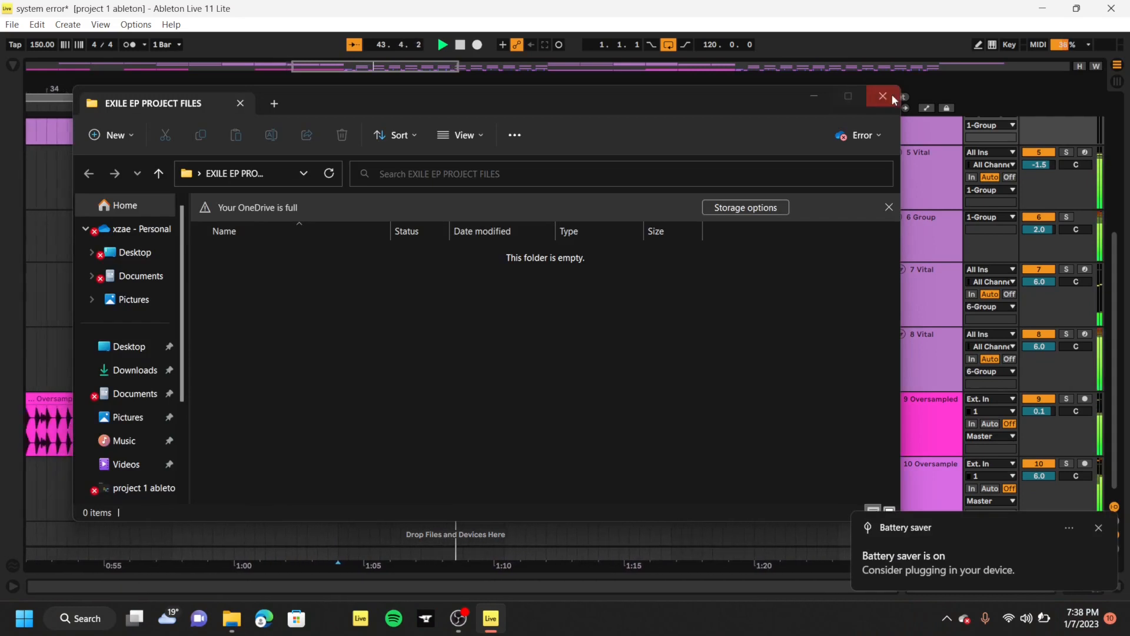
click(894, 100)
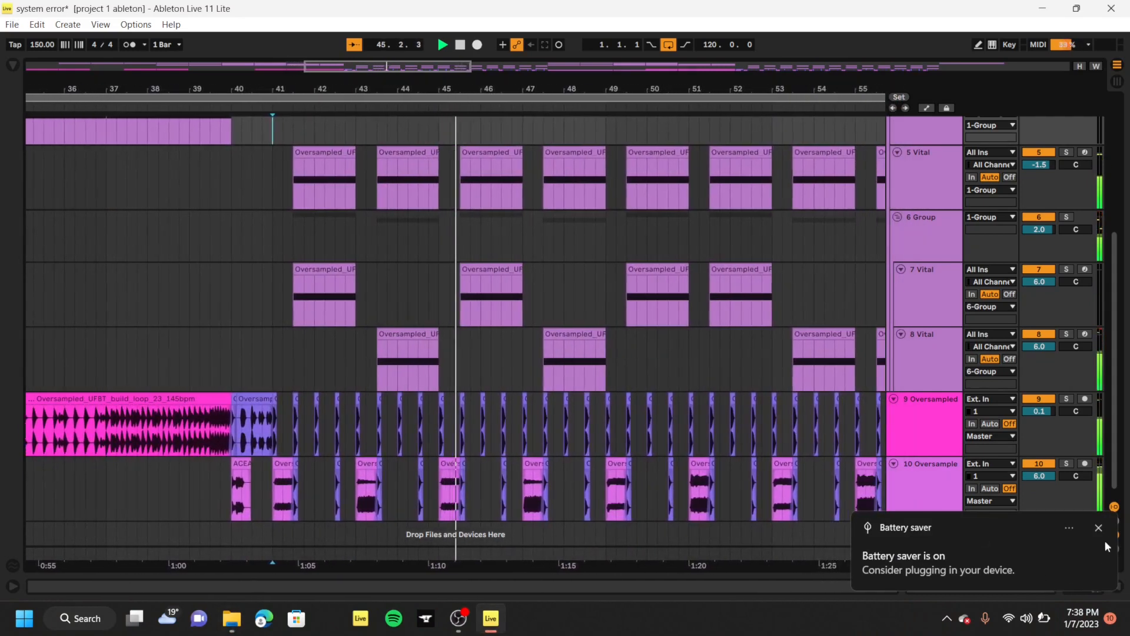
click(1099, 527)
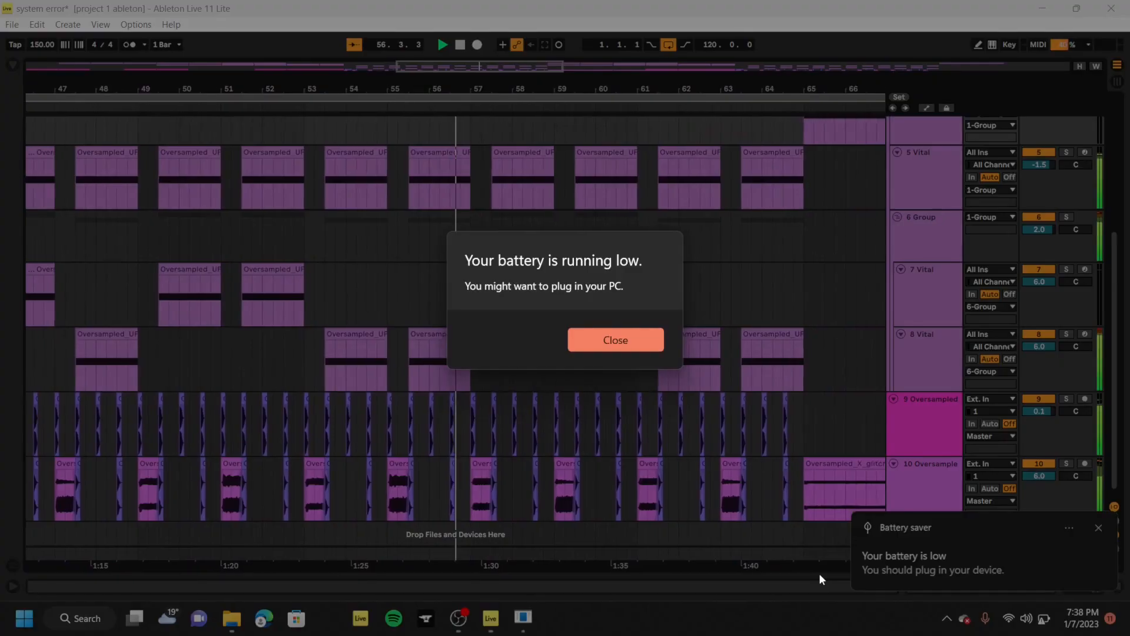
click(640, 343)
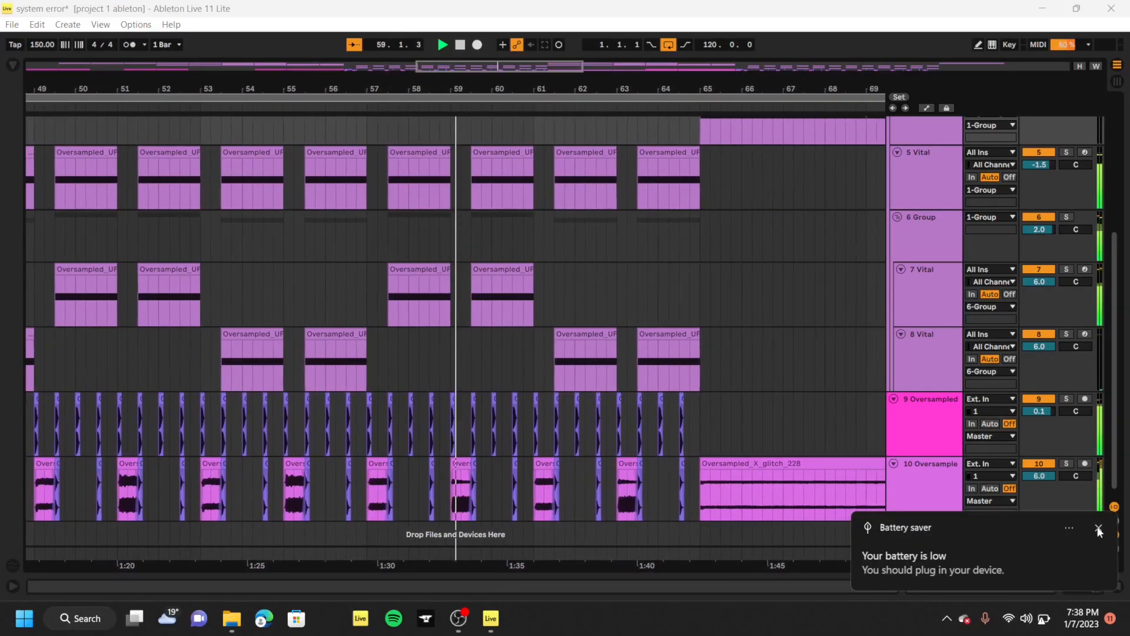
click(1098, 527)
key(space)
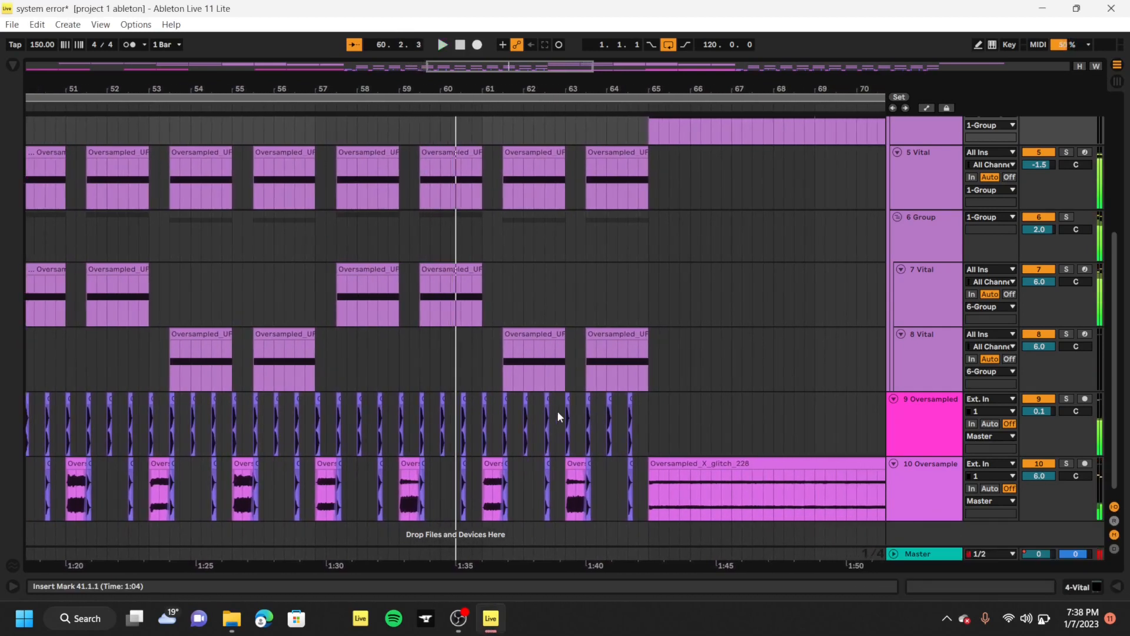
Play the 10 Oversampled audio track soloed from the drop's start at bar 41, and turn its solo off
scroll(557, 411, down, 5)
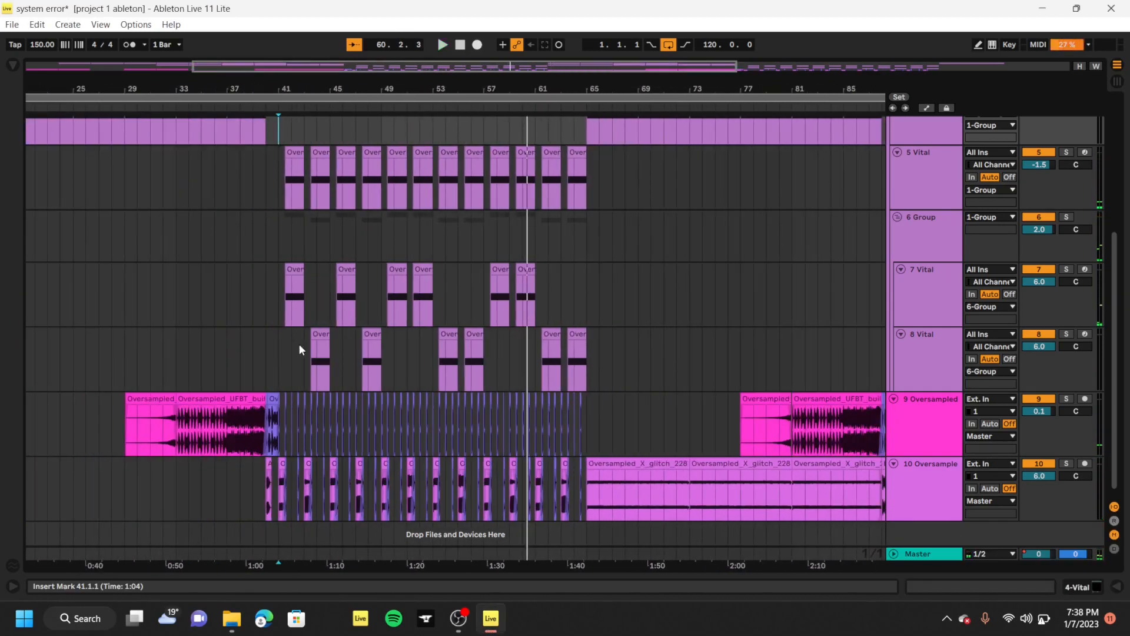
click(280, 243)
scroll(280, 244, down, 1)
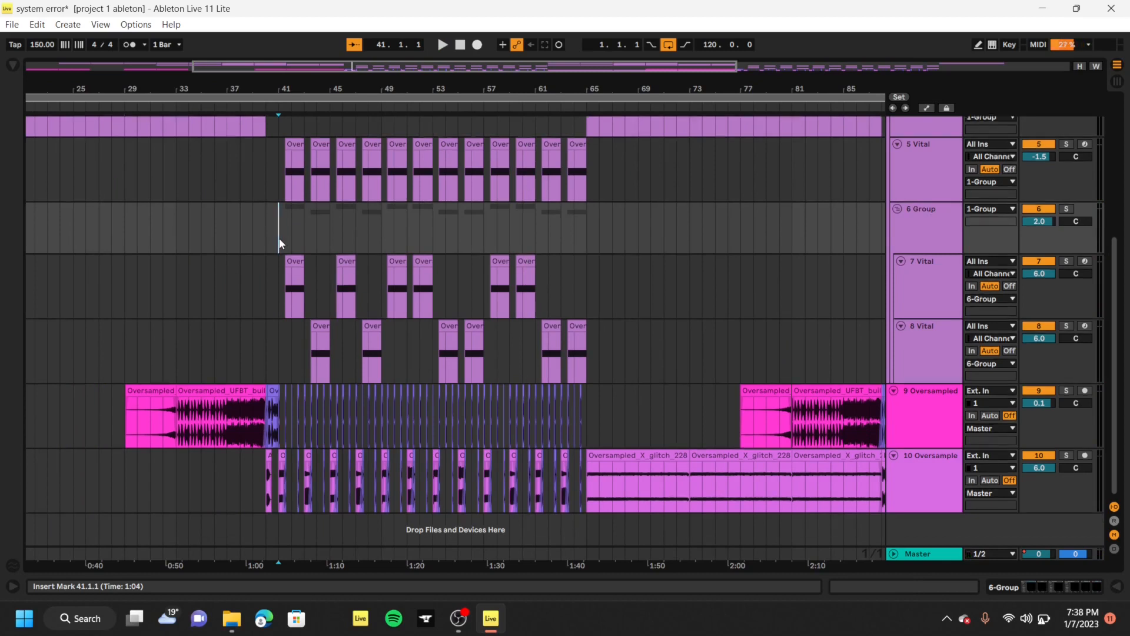
scroll(279, 238, up, 8)
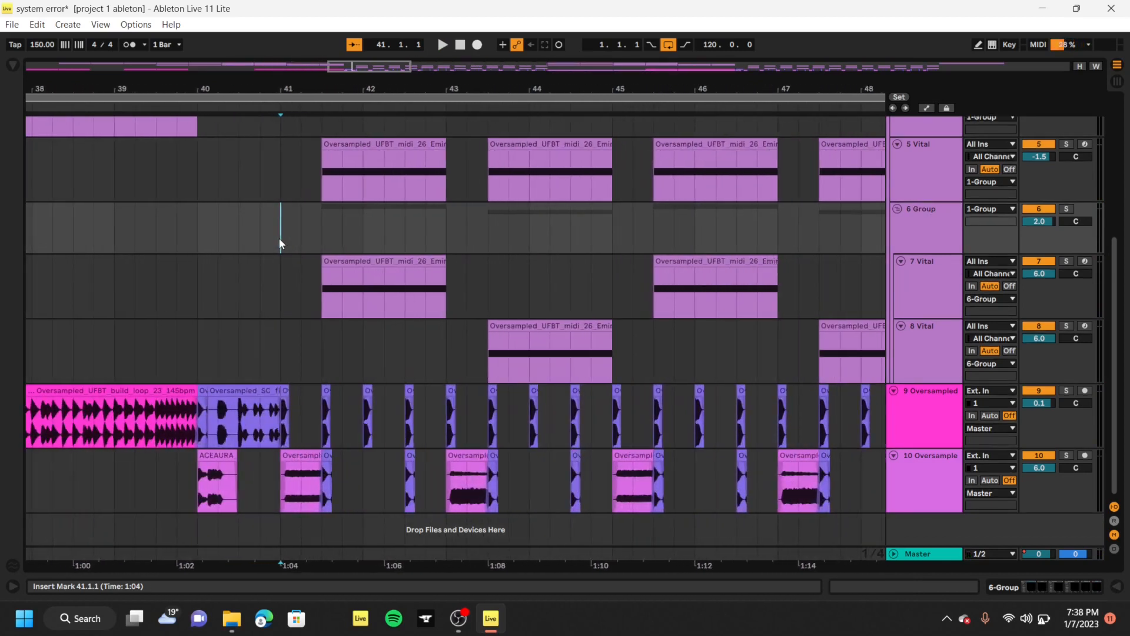
click(281, 478)
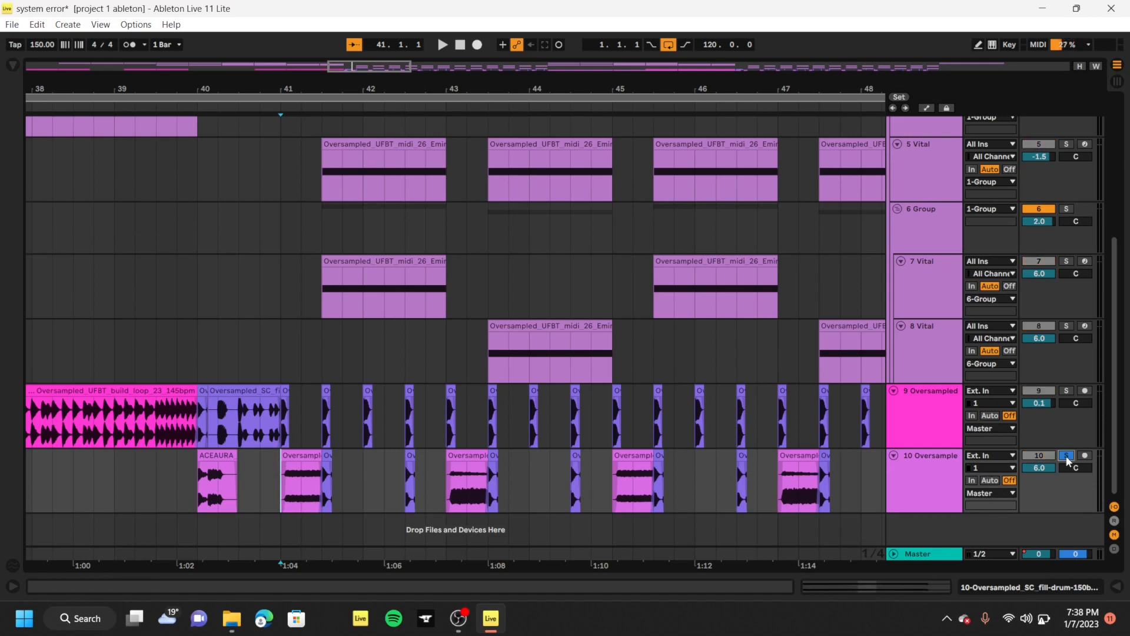
key(space)
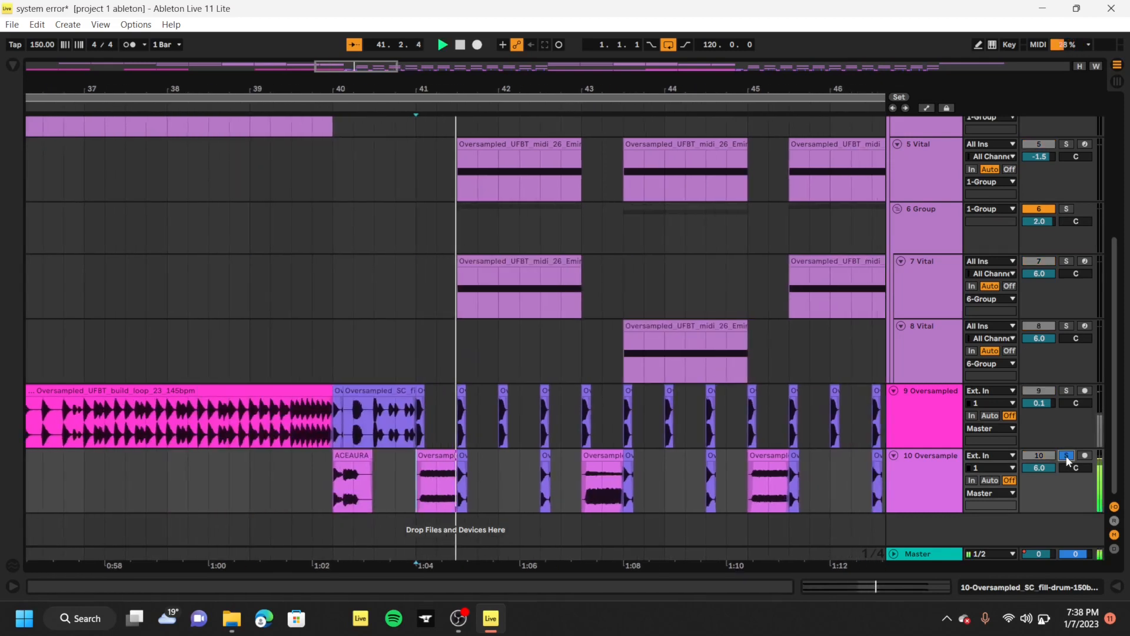
click(1065, 456)
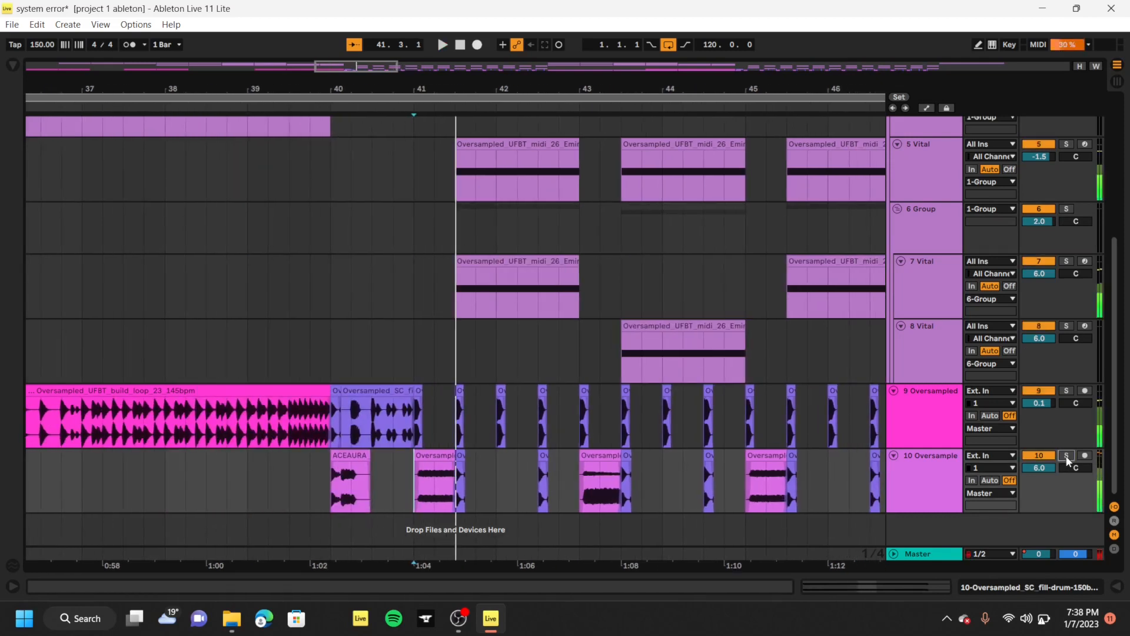
click(414, 433)
key(space)
Solo the 5 Vital track, play its wonky reese patch from 41.3 with the Vital window open, and close the plugin and device views
scroll(415, 432, up, 5)
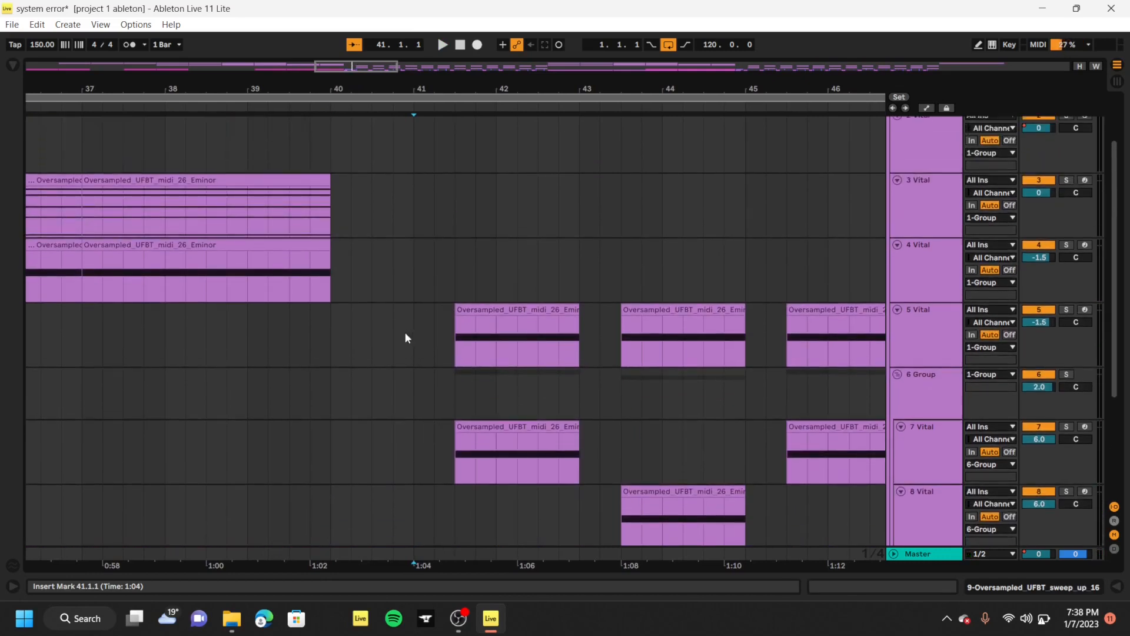
click(455, 351)
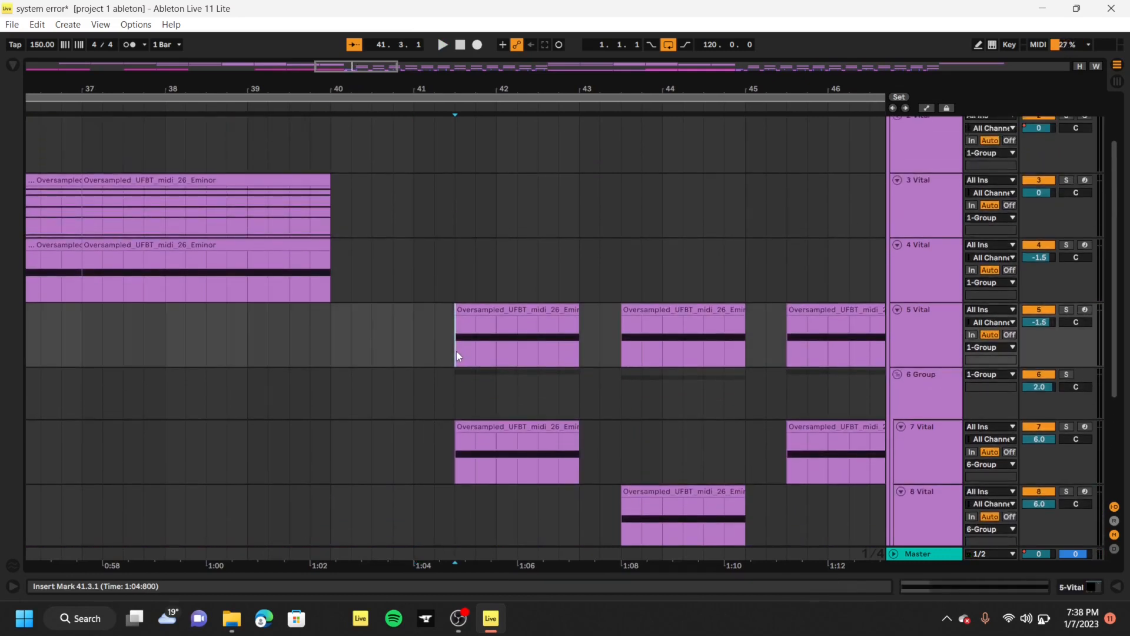
click(1065, 310)
double_click(918, 322)
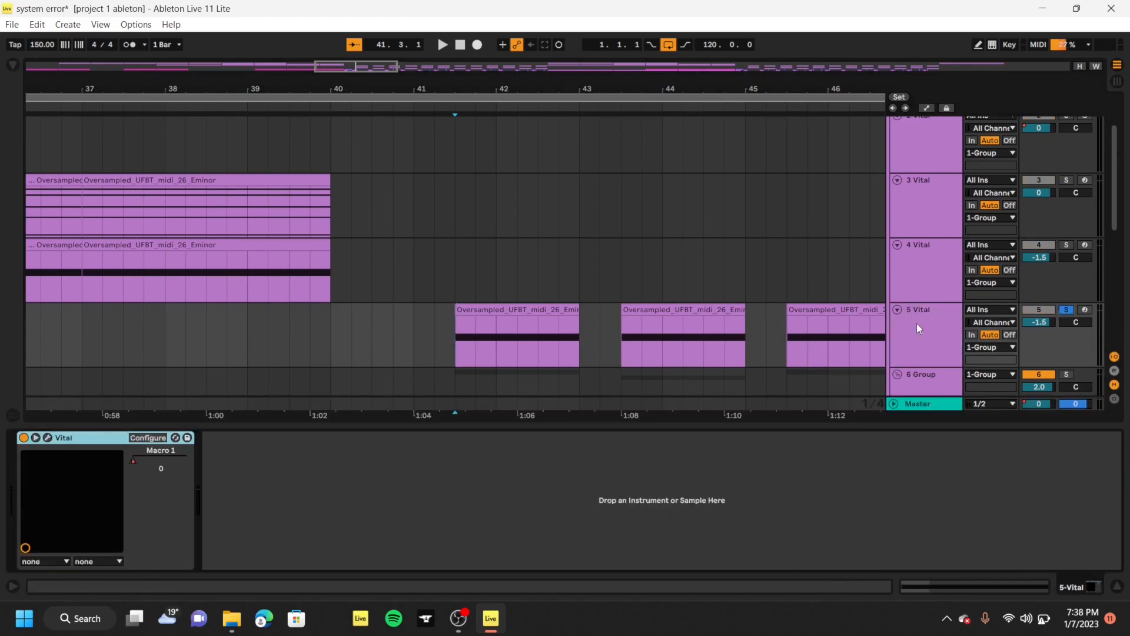
click(47, 437)
key(space)
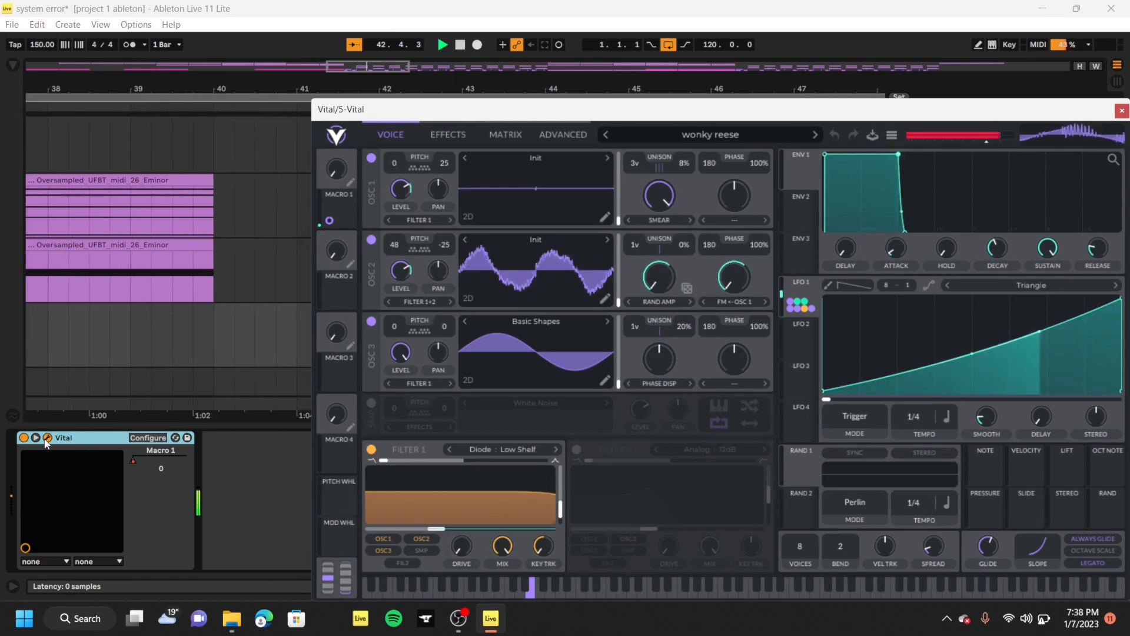
key(space)
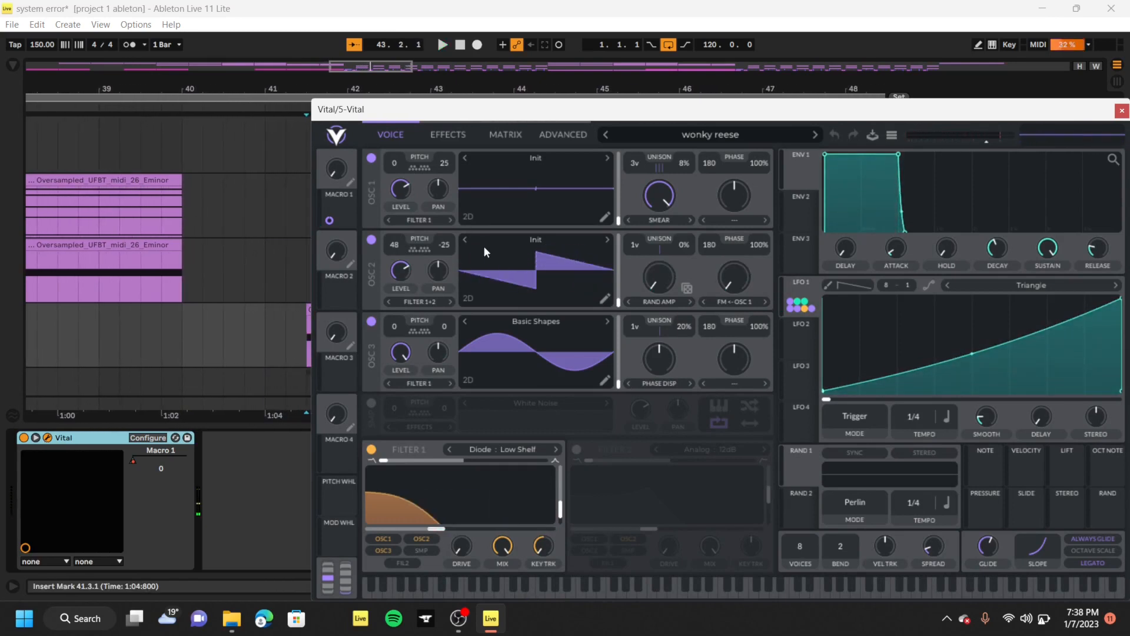
click(1120, 111)
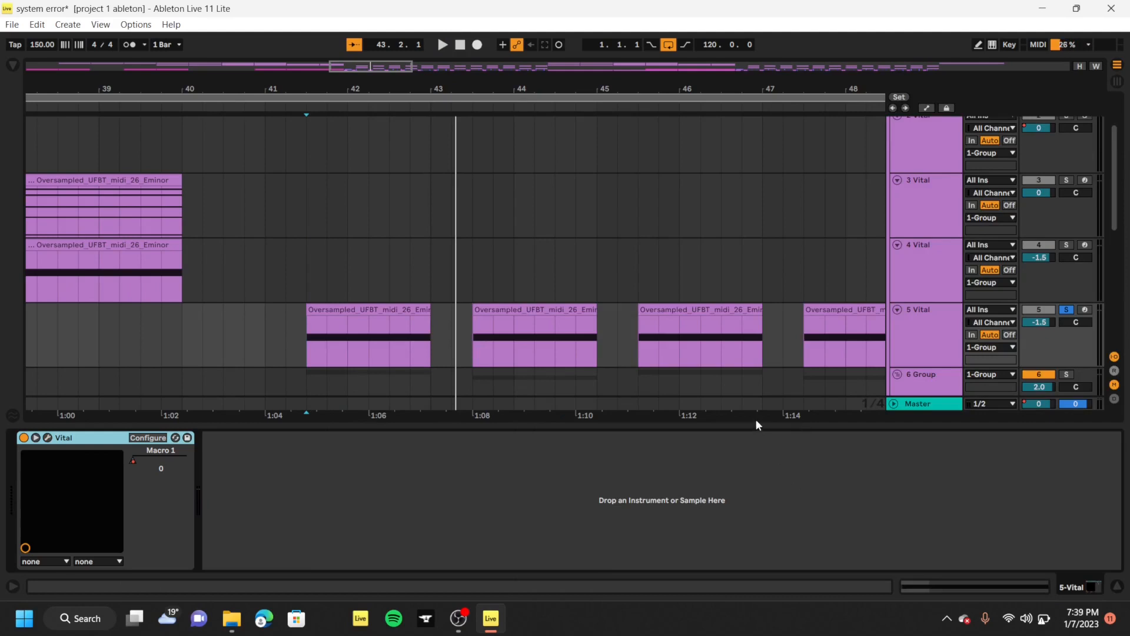
drag(757, 424, 738, 631)
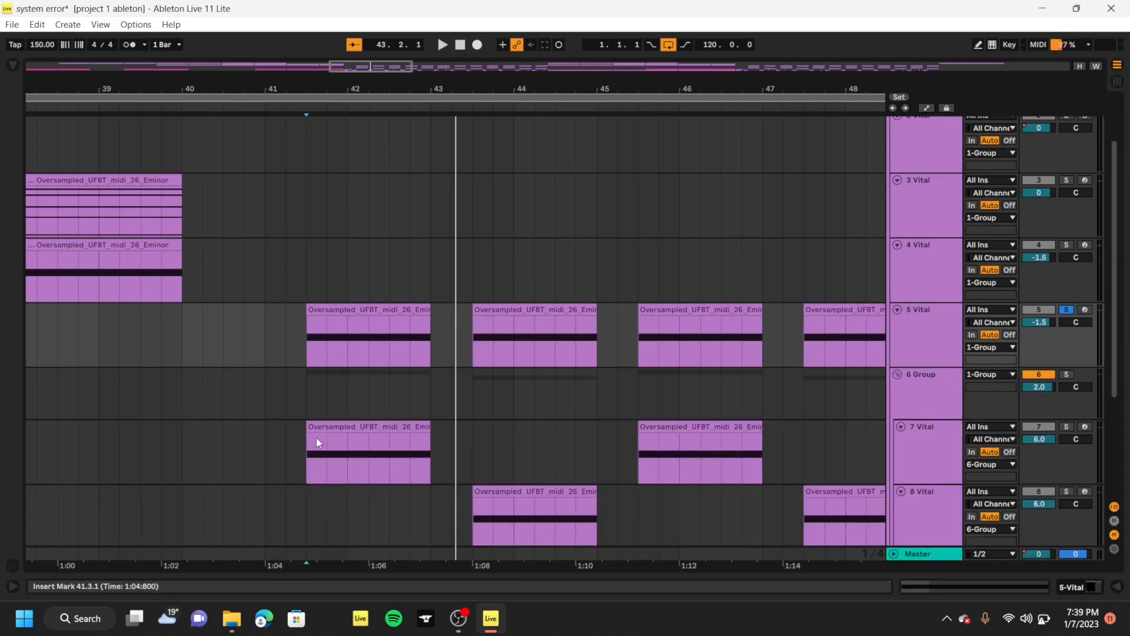
Solo the 6 Group, play it from the first 7 Vital clip at 41.3, and examine the group's effects chain
click(303, 454)
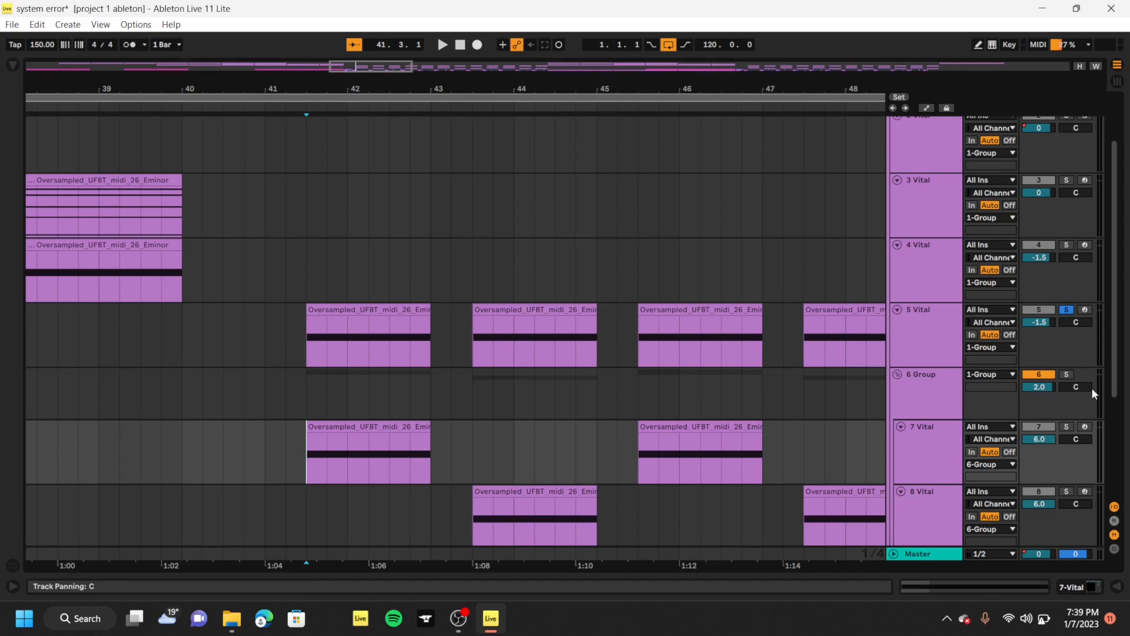
click(1067, 374)
key(space)
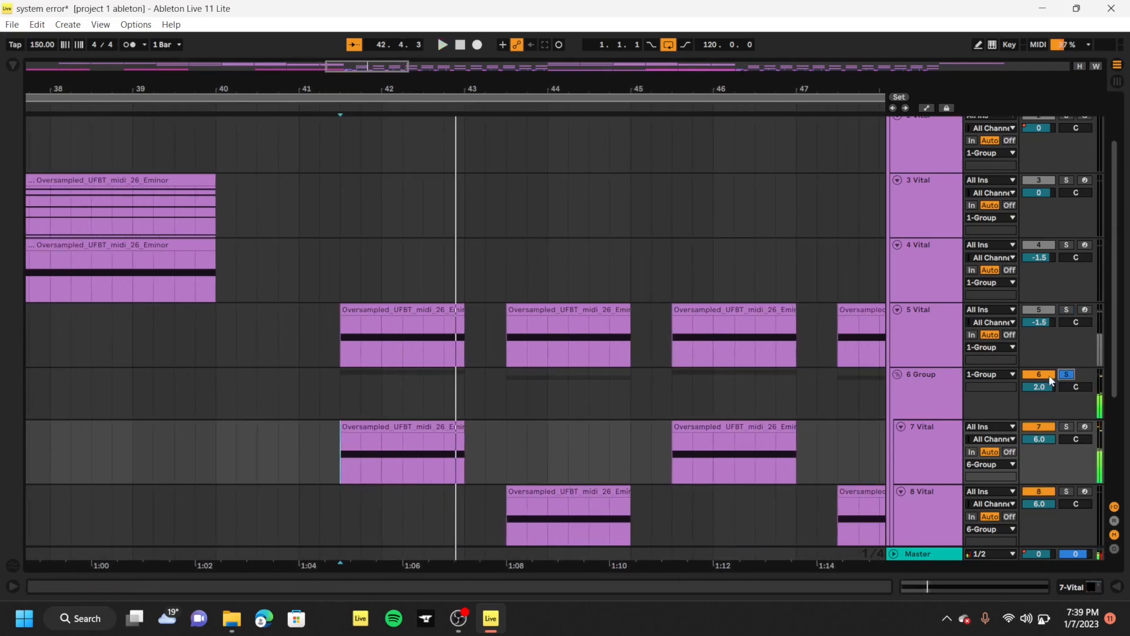
double_click(921, 389)
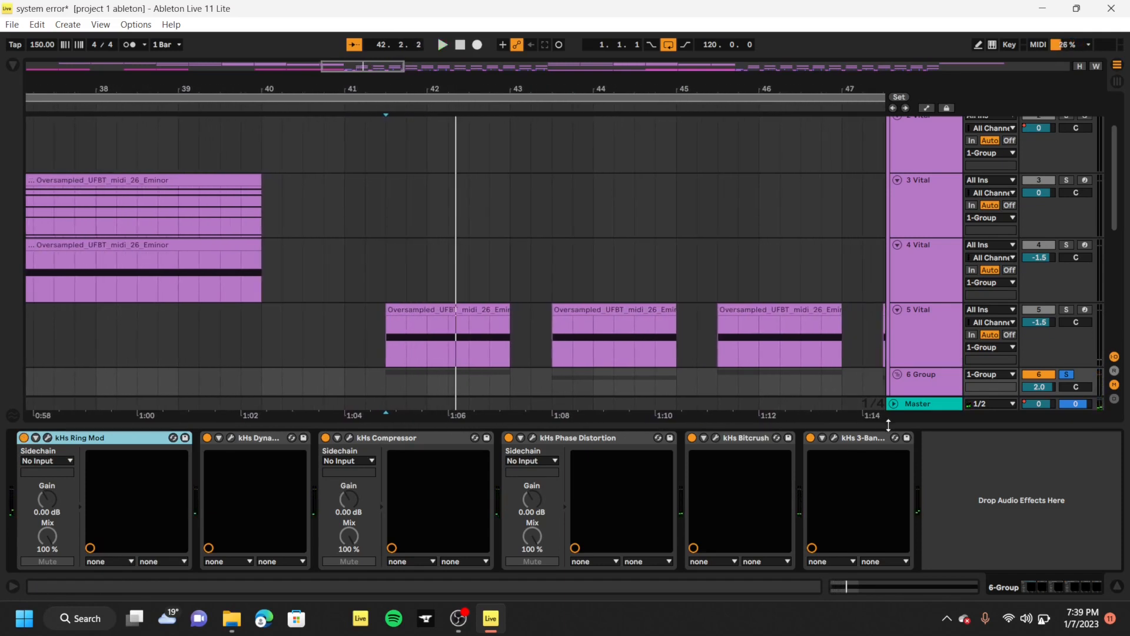
drag(888, 424, 815, 598)
Open the Vital instrument on the 7 Vital track to examine its Engine patch, and close the plugin window
click(905, 463)
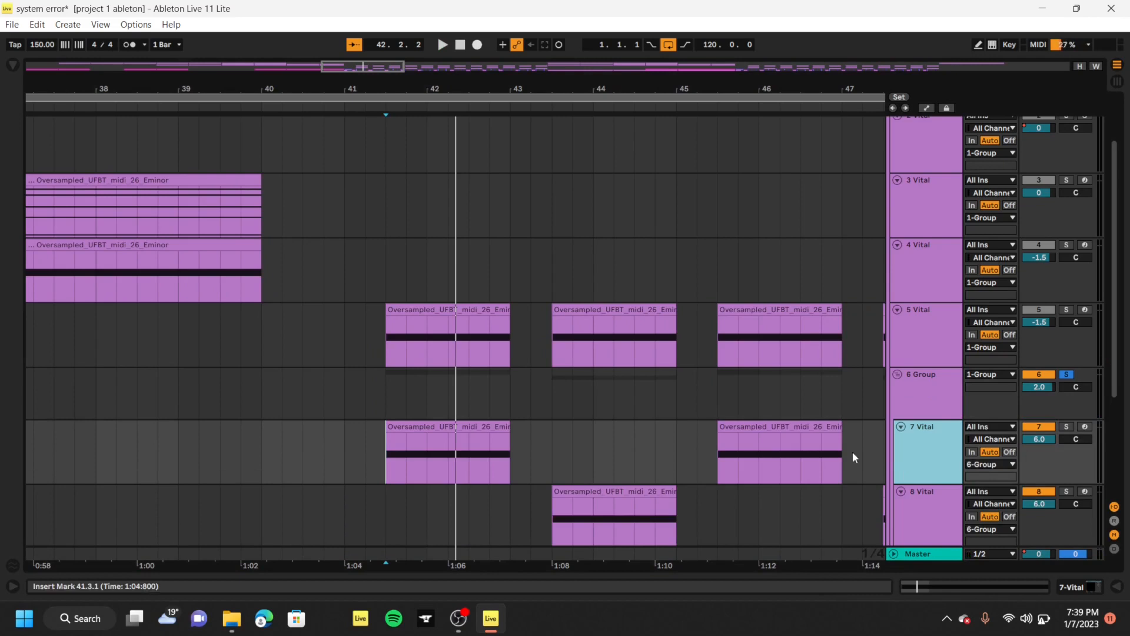
double_click(912, 458)
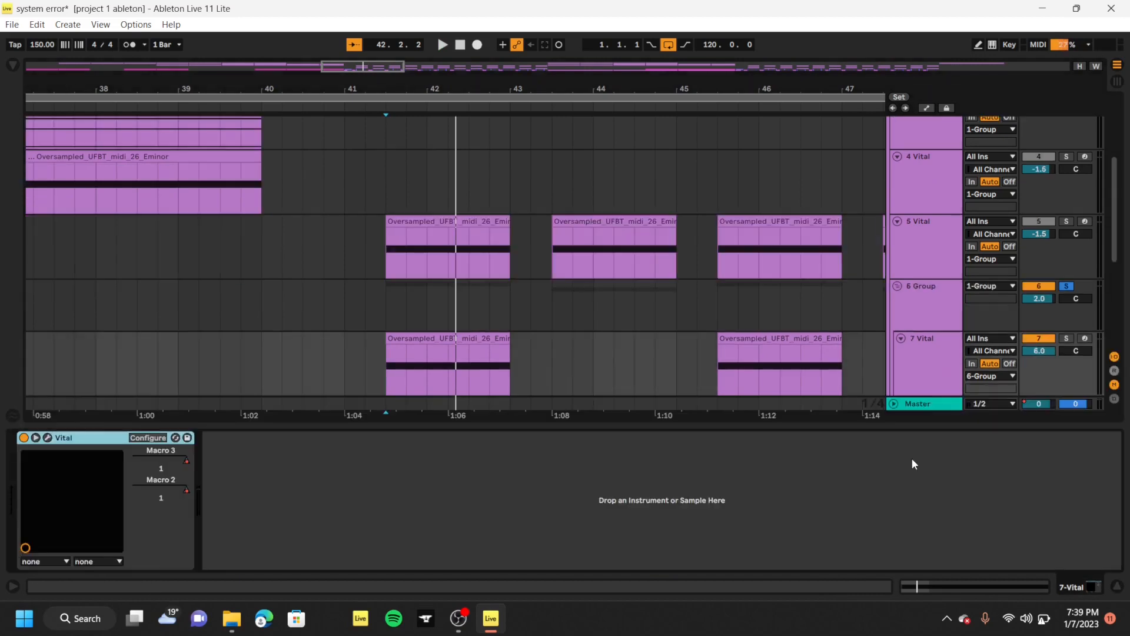
click(47, 438)
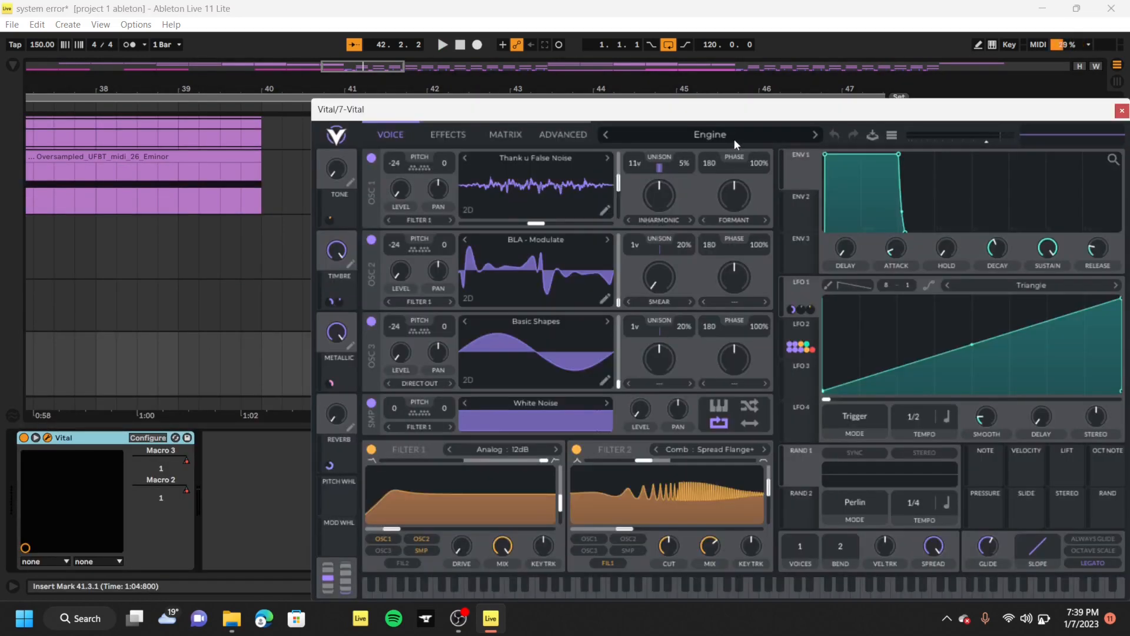
click(734, 138)
click(1122, 112)
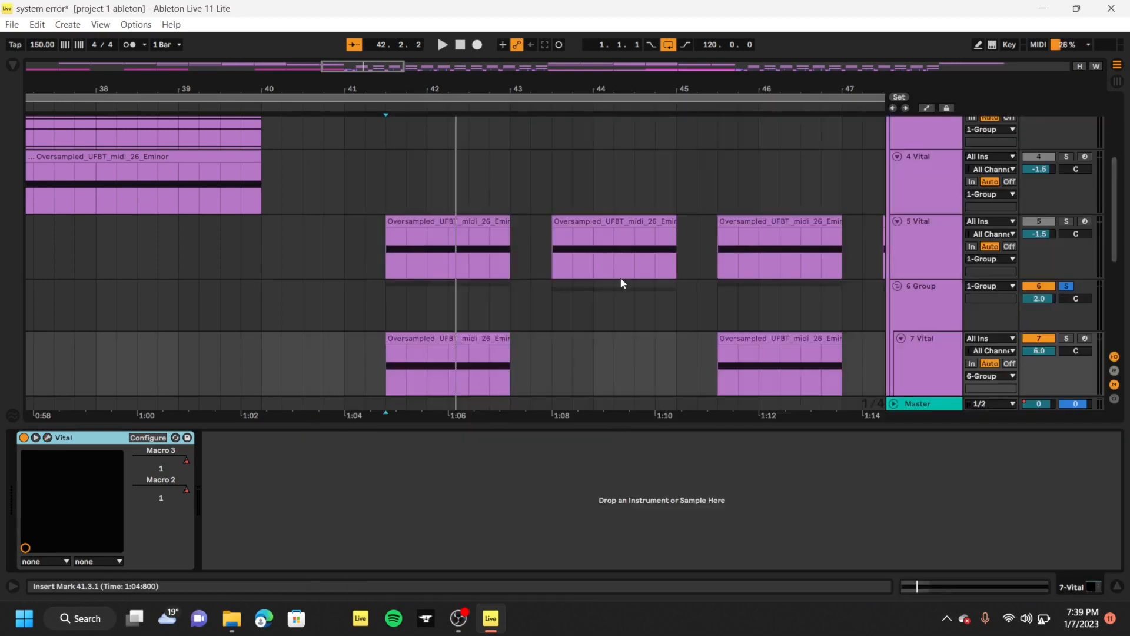
Examine the 8 Vital track's 5th Element patch in Vital and play the track soloed from its first clip at 43.3
scroll(620, 277, down, 3)
click(553, 306)
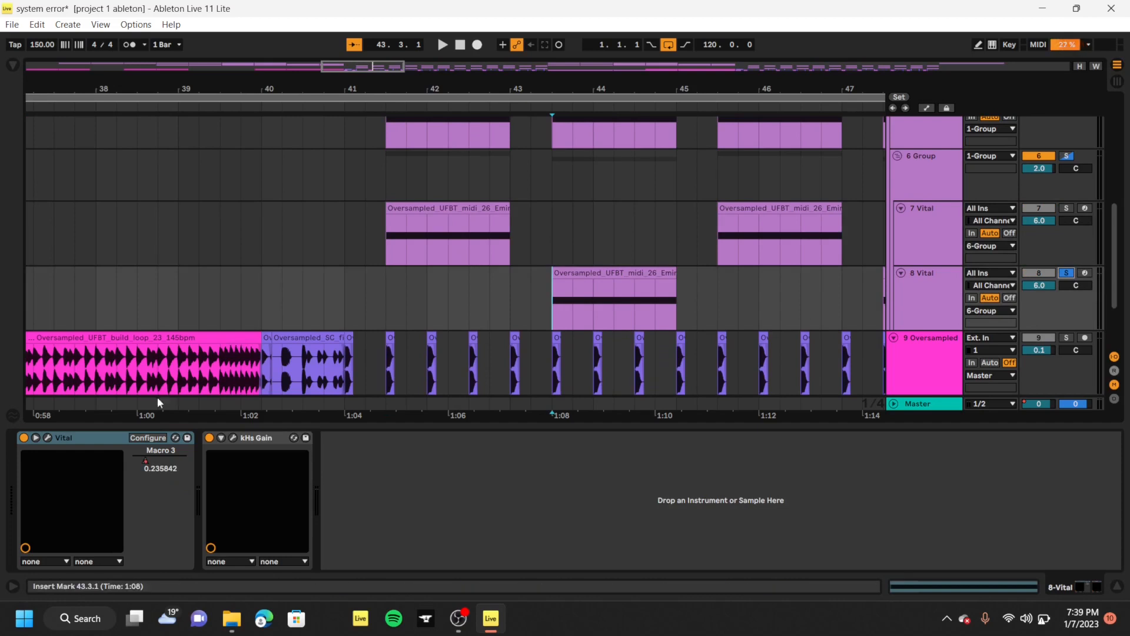
click(49, 437)
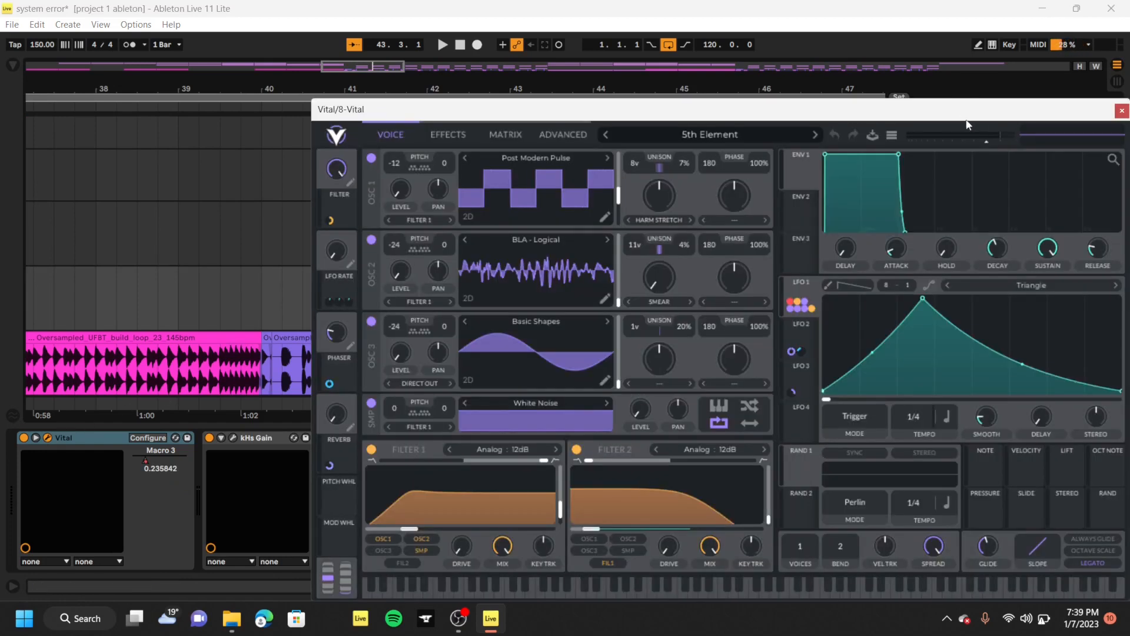
click(1122, 111)
key(space)
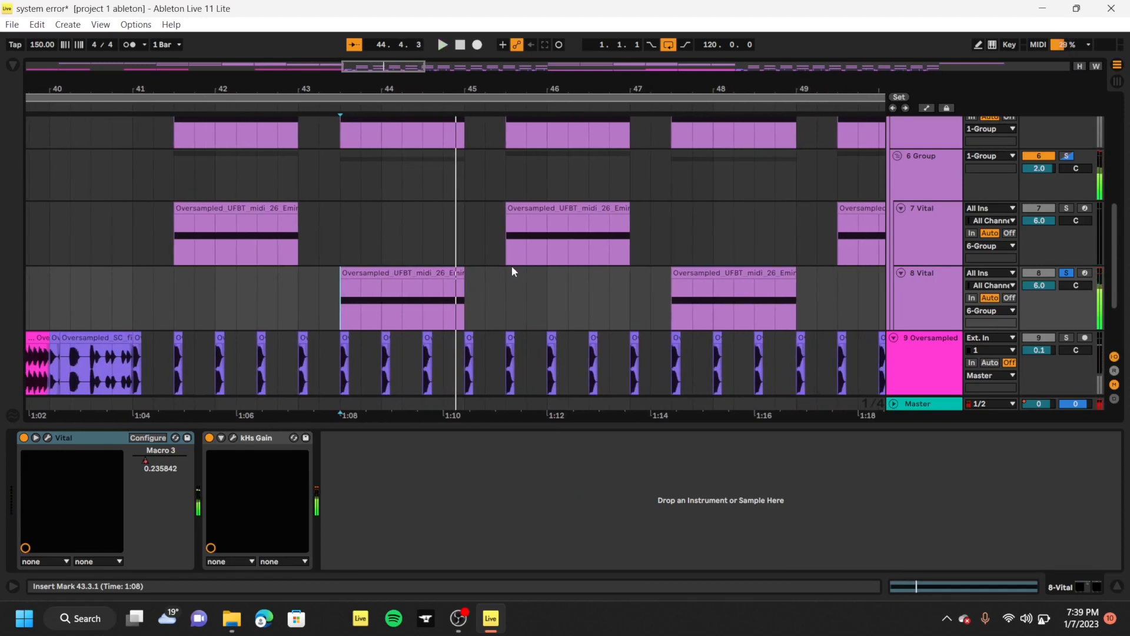
Play the soloed 6 Group from 43.3 to audition its effects chain, starting with kHs Ring Mod
click(1065, 159)
click(927, 164)
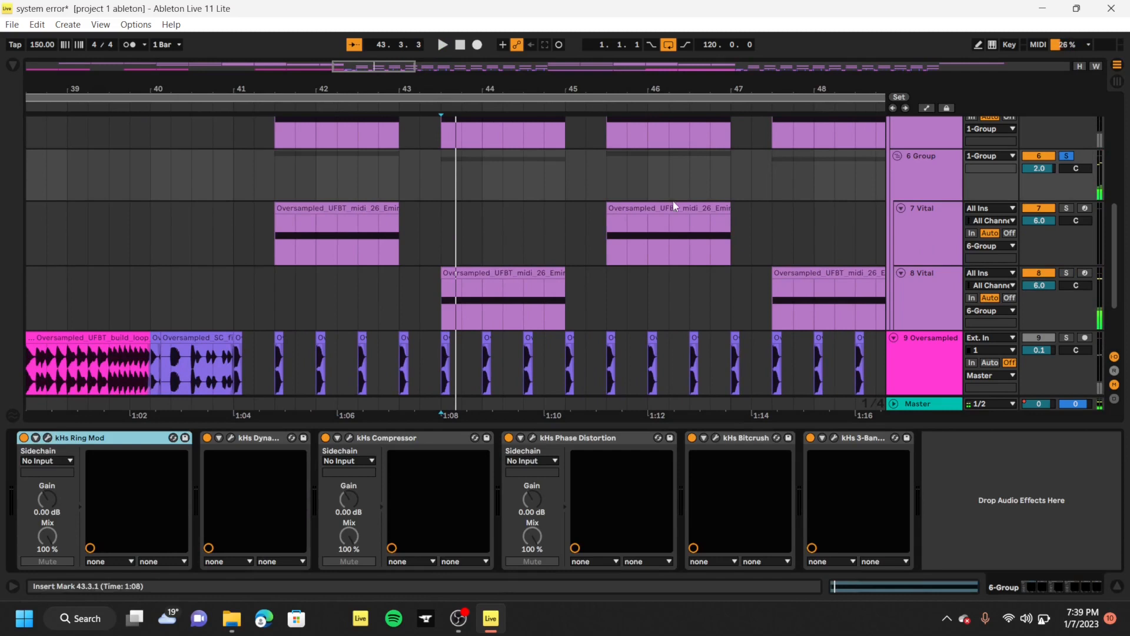
click(24, 438)
key(space)
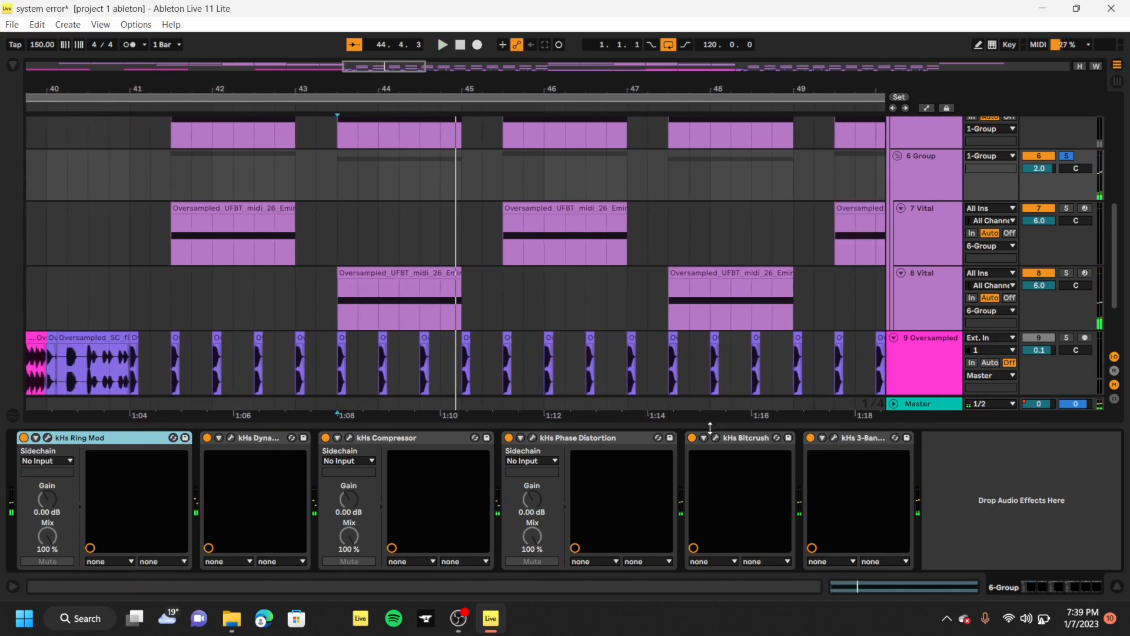
Hide the device view and play all tracks from 43.3 with the 6 Group's solo turned off
drag(710, 428, 708, 631)
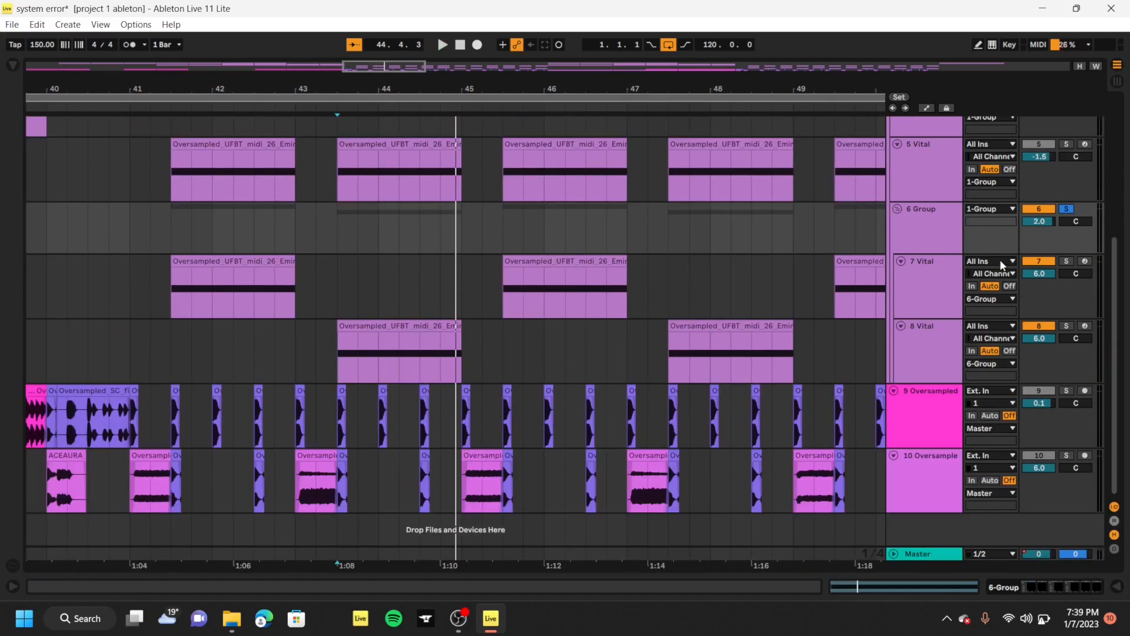
key(space)
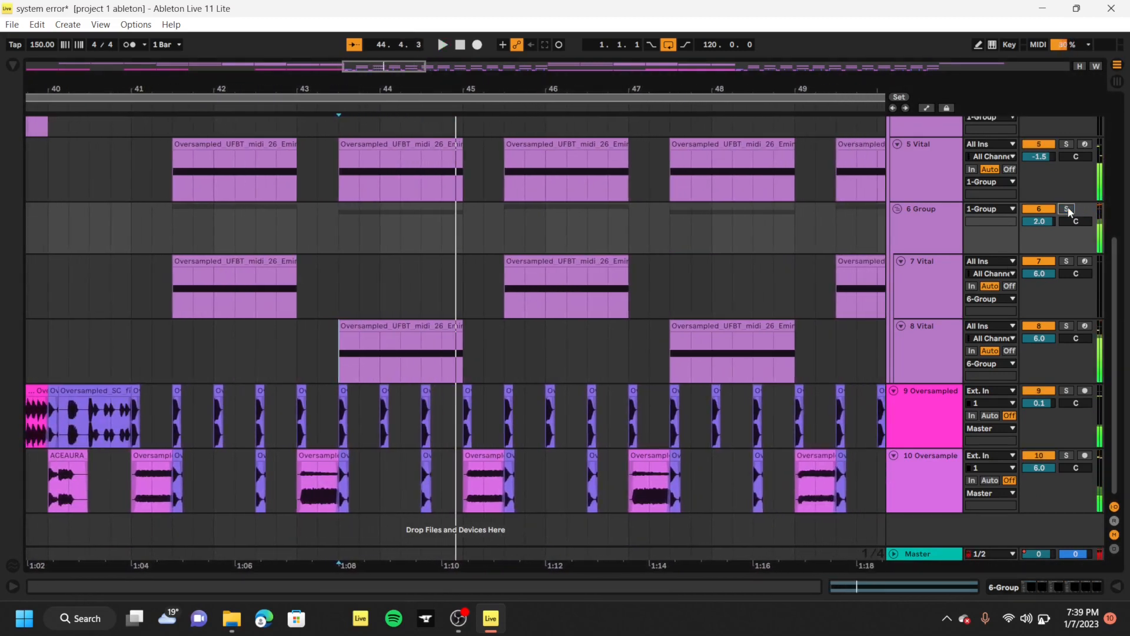
scroll(630, 291, up, 2)
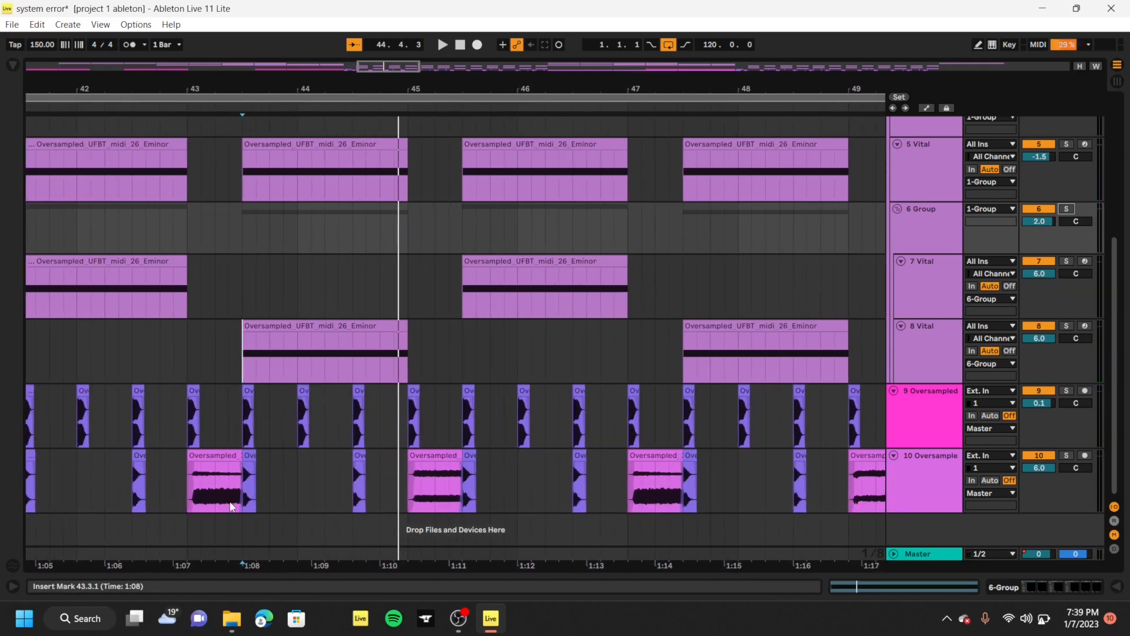
Locate the glitch clips on the 10 Oversampled audio track and place the insert marker at their start, bar 65
scroll(521, 478, down, 10)
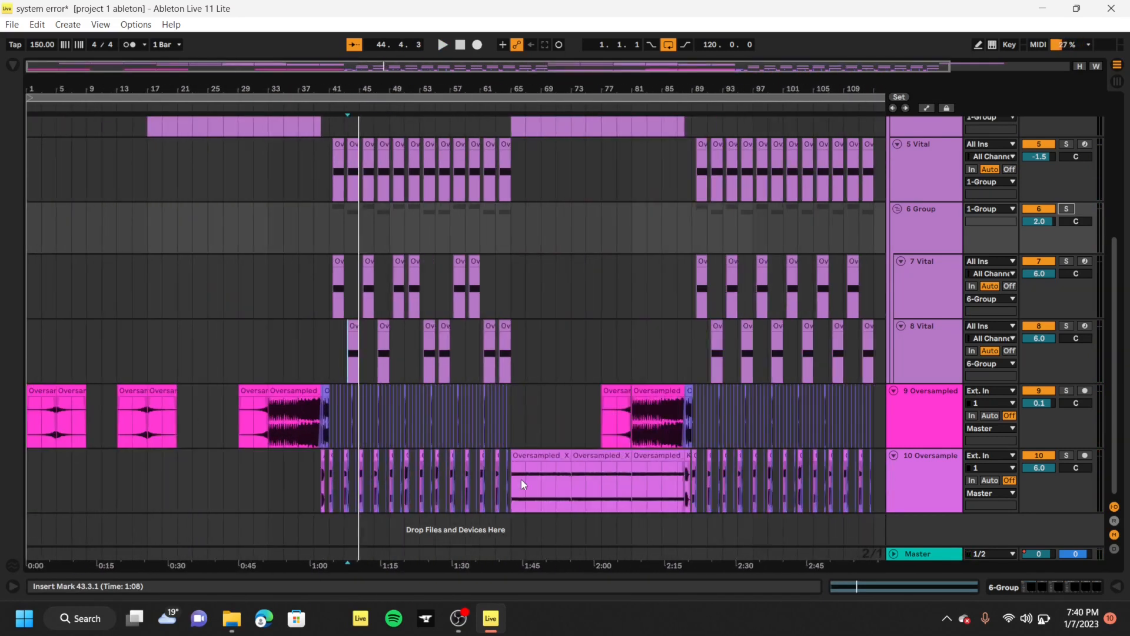
right_click(521, 479)
click(512, 480)
click(511, 480)
scroll(511, 481, up, 5)
scroll(511, 480, down, 5)
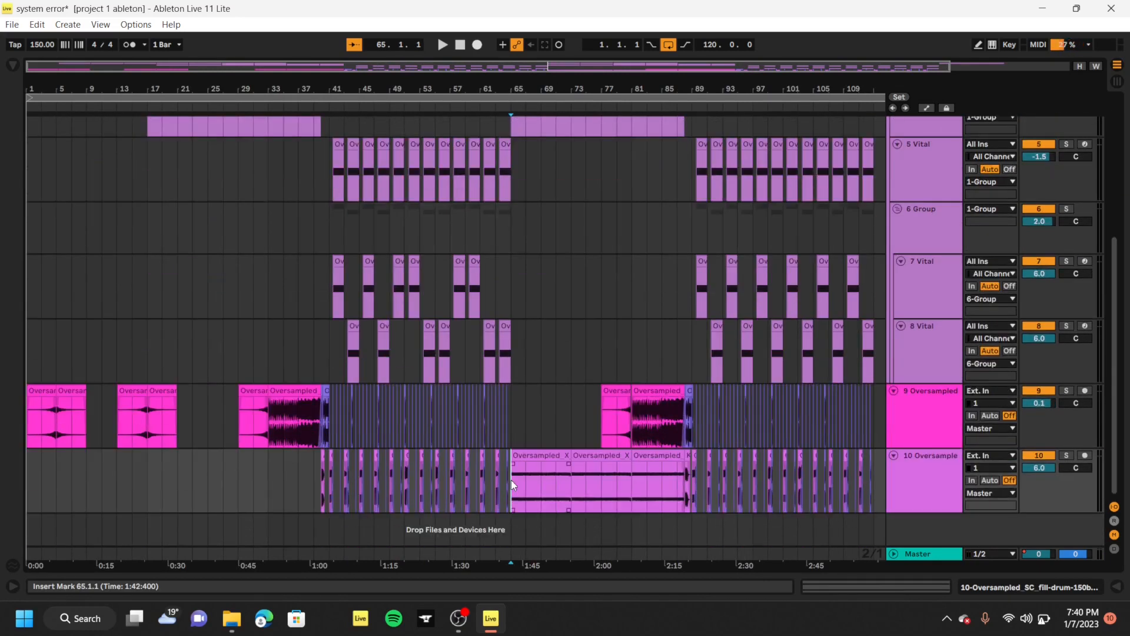
Play the end of the first drop from bar 63, starting at the fill clip on the 10 Oversampled track
scroll(510, 479, up, 10)
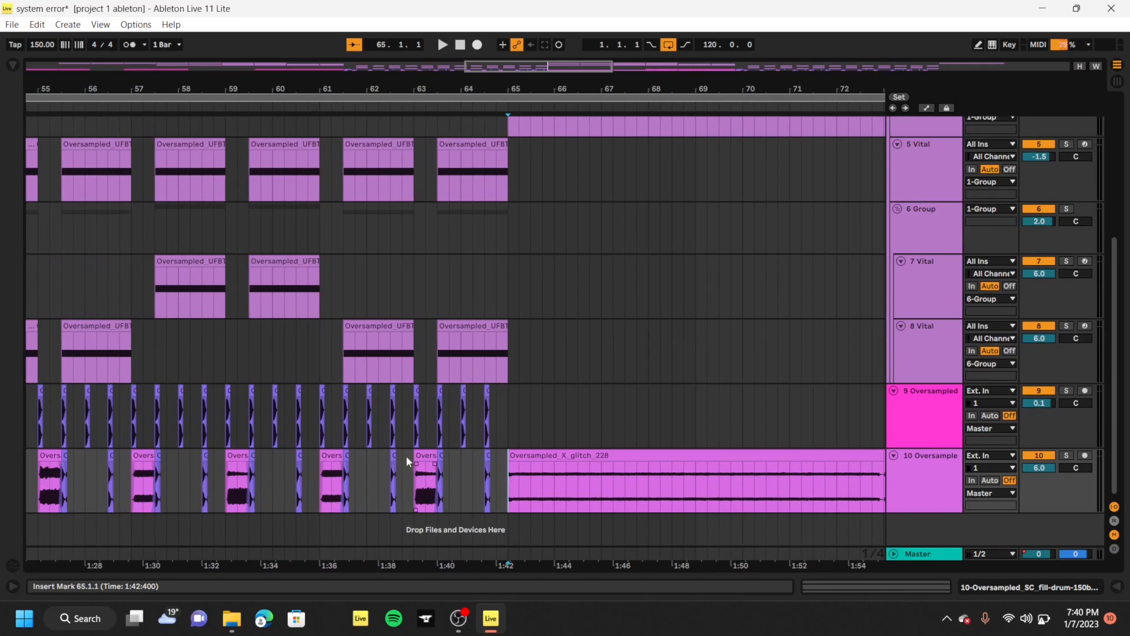
click(417, 470)
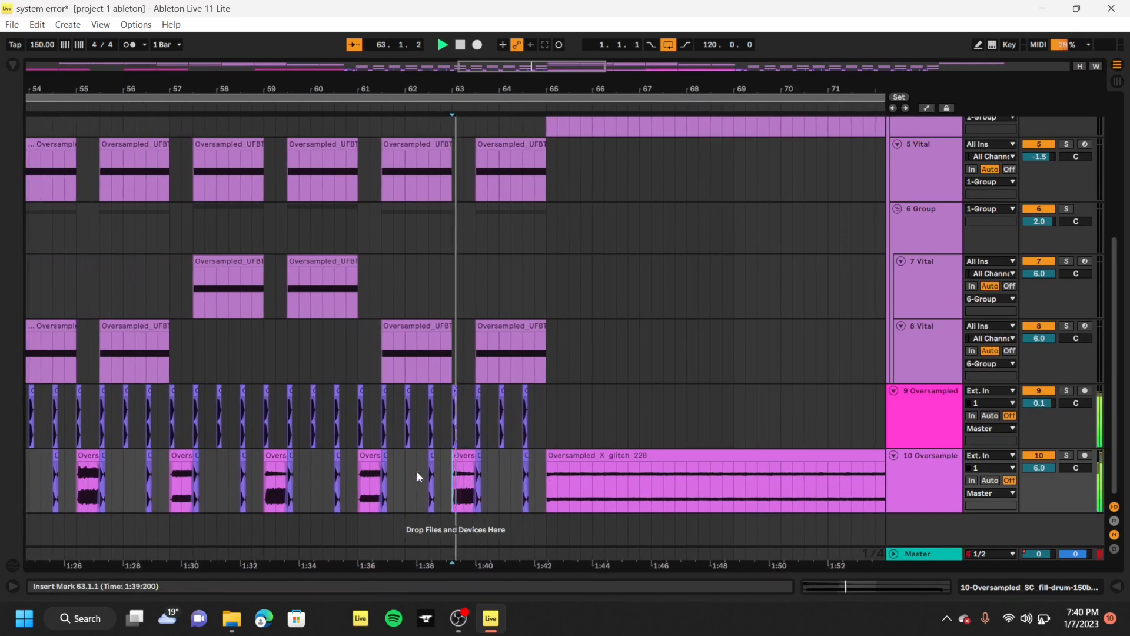
key(space)
Play all tracks from bar 65 and follow the second break through the Vital clips into the build-up samples
click(528, 480)
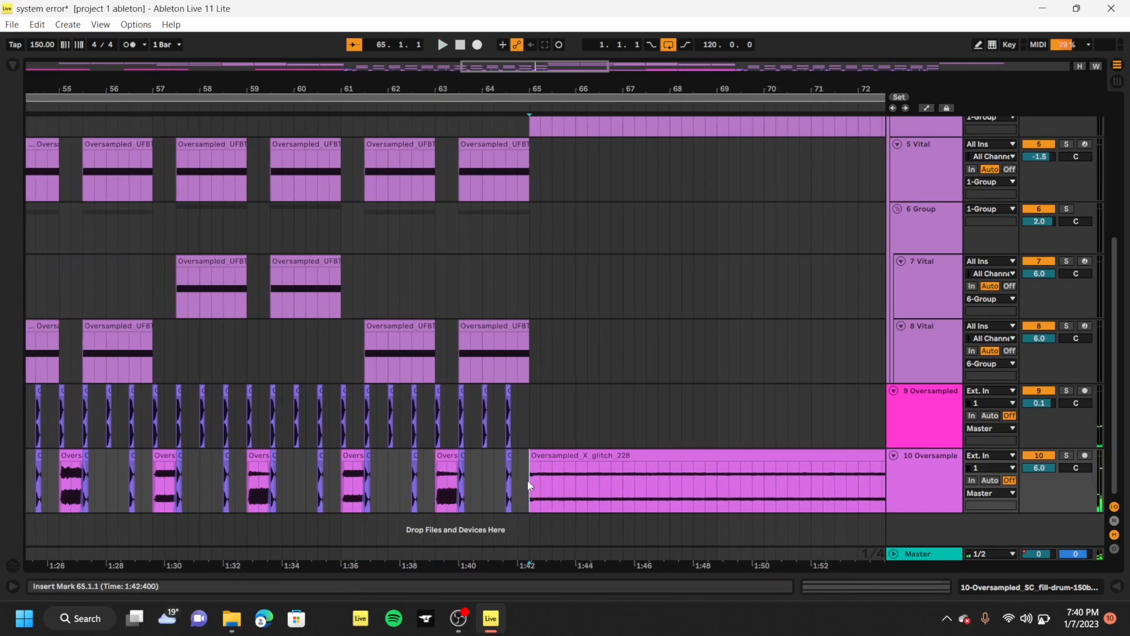
key(space)
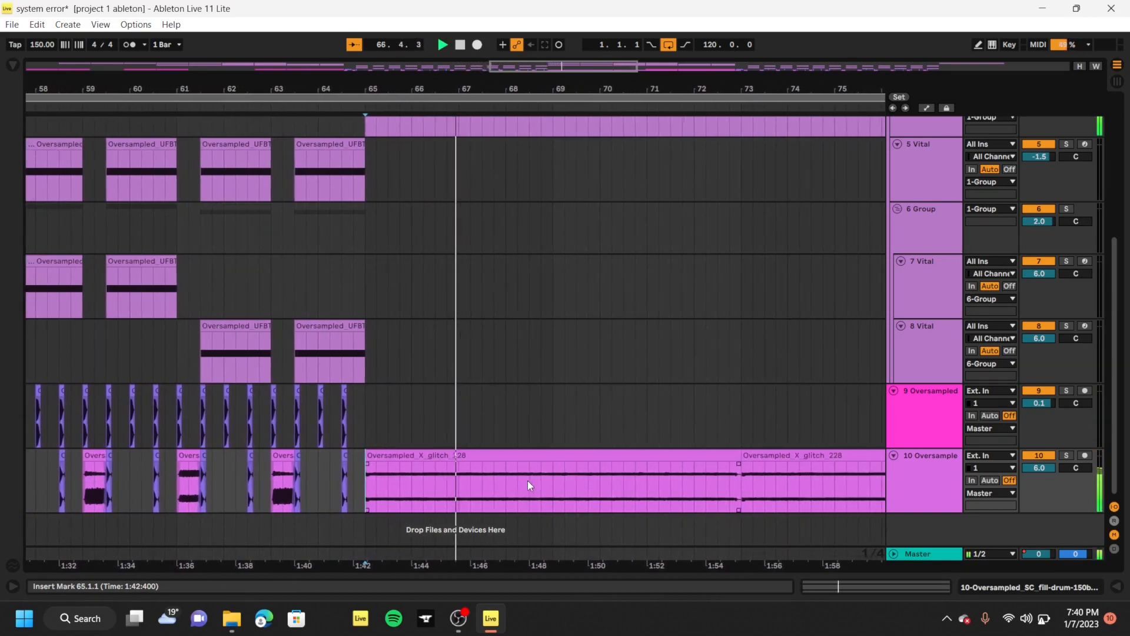
scroll(527, 481, up, 6)
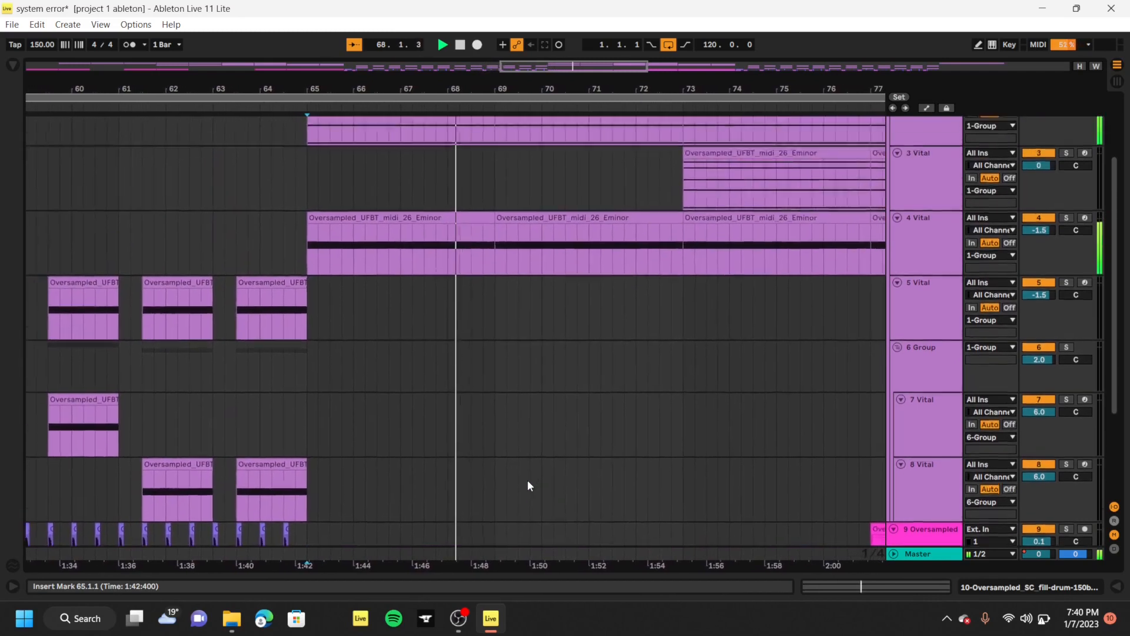
scroll(527, 484, up, 2)
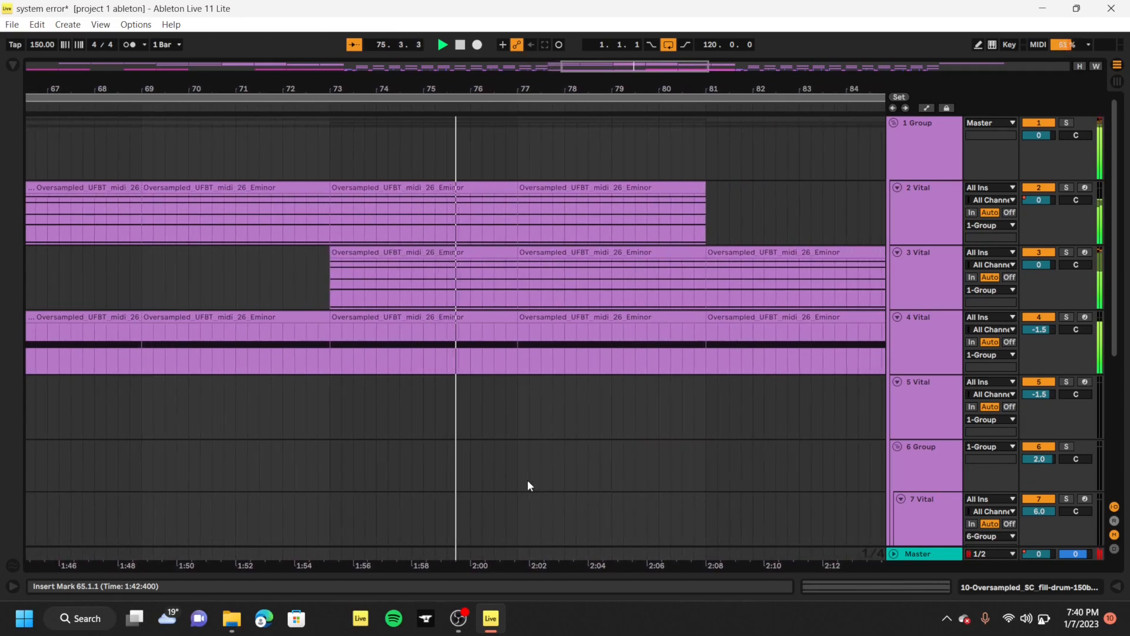
scroll(527, 479, down, 5)
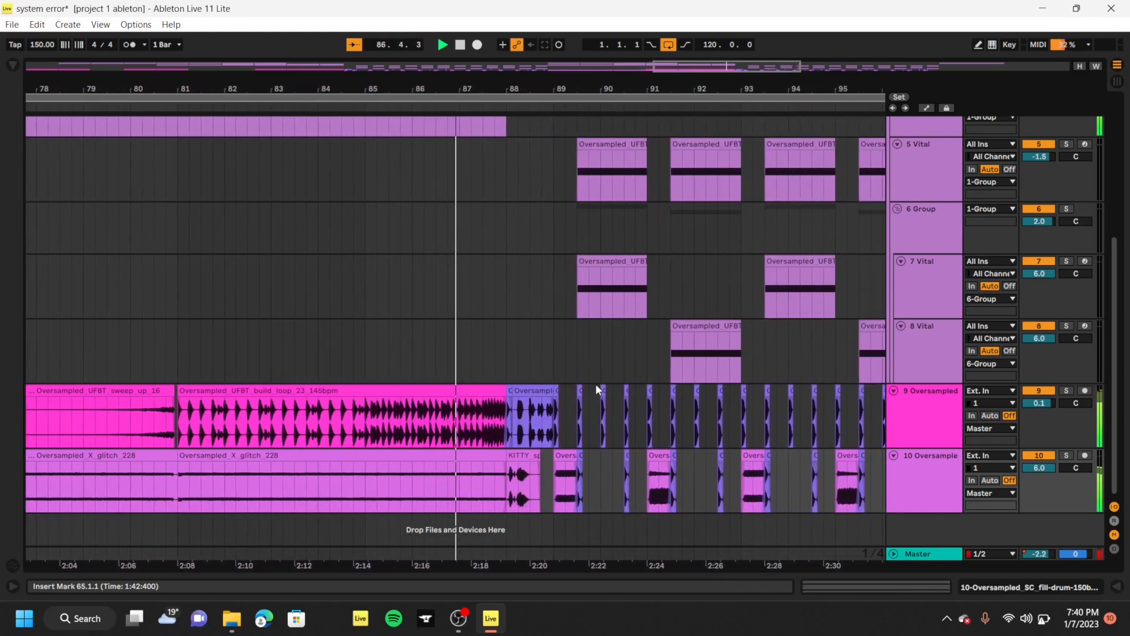
Follow the playback into the second drop, stop it and place the insert marker at 89.1.1 on the 5 Vital track
scroll(596, 385, up, 3)
scroll(596, 385, down, 5)
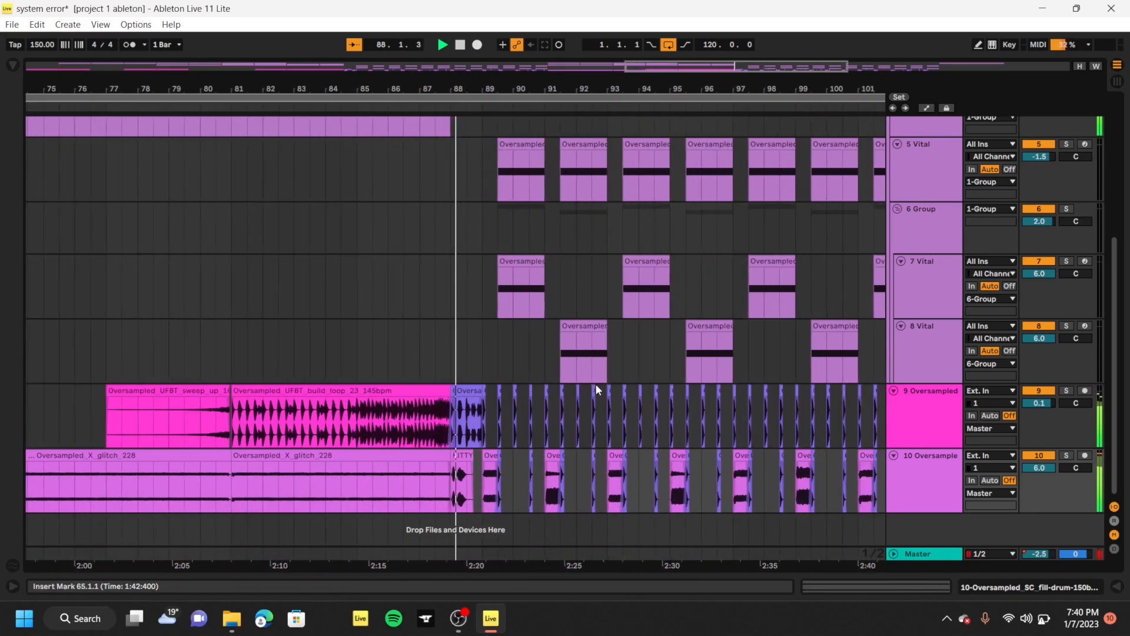
scroll(596, 385, down, 4)
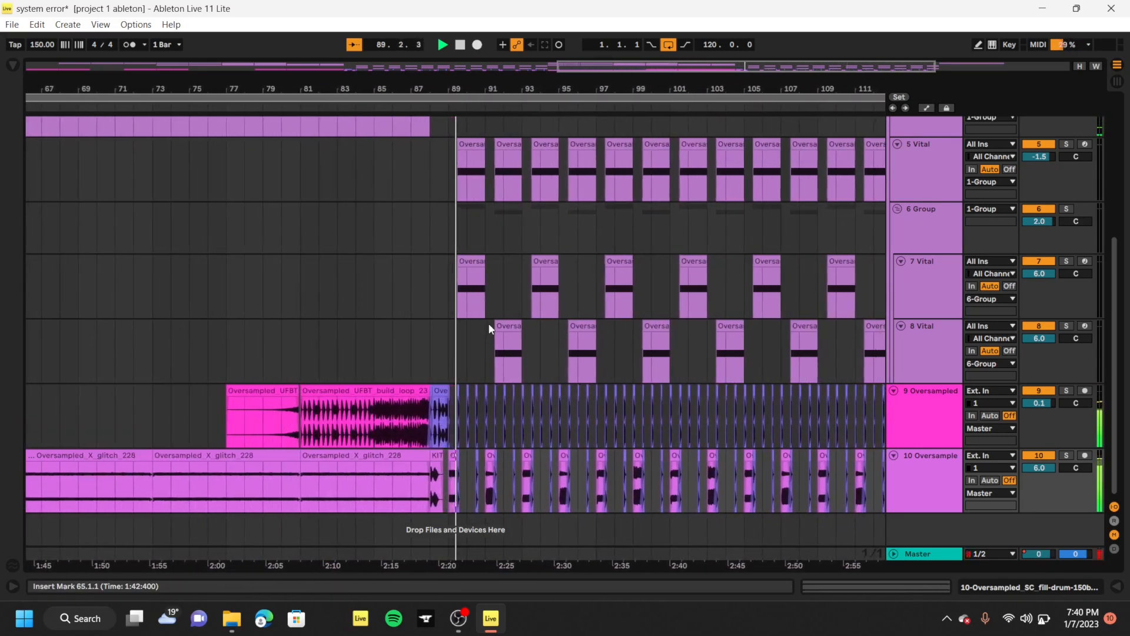
scroll(488, 328, up, 4)
scroll(489, 327, down, 4)
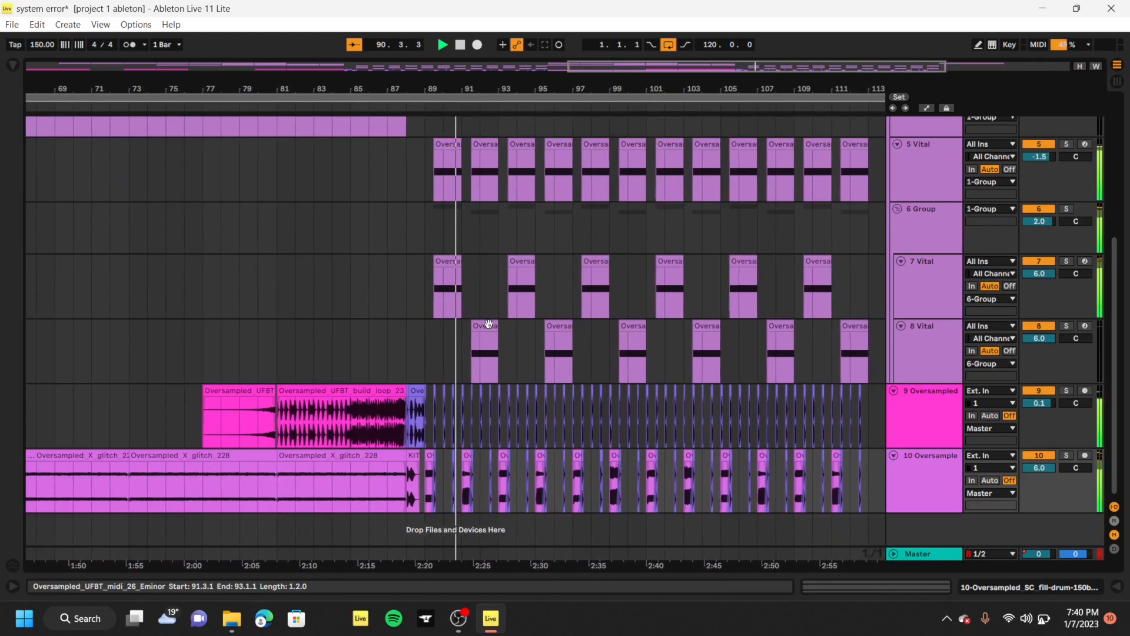
click(401, 175)
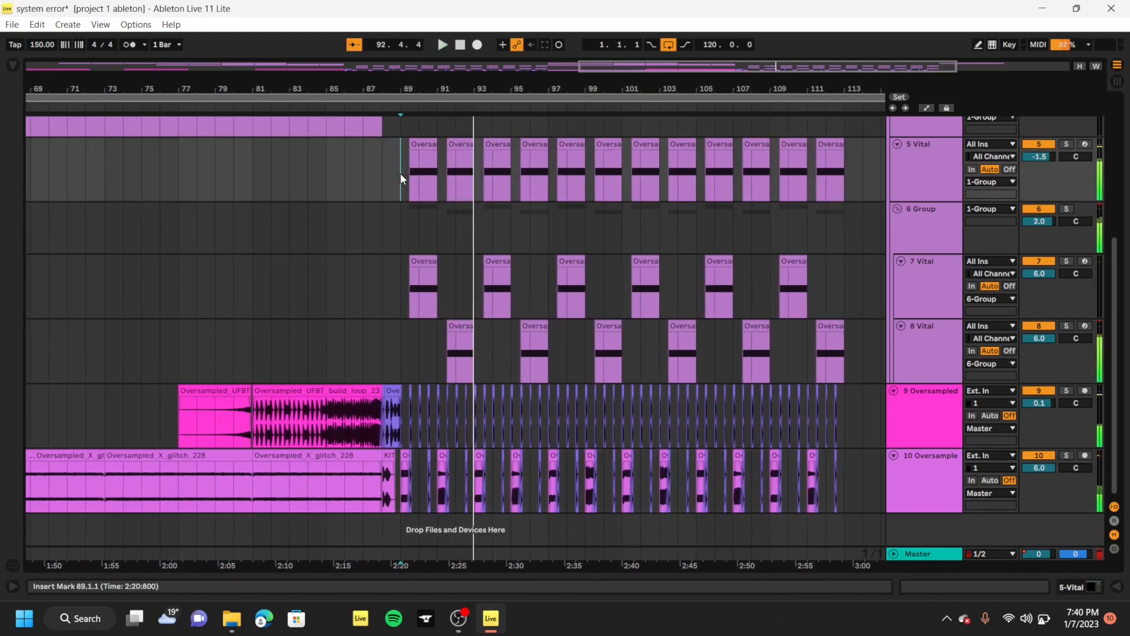
Show the 8 Vital track's Vital Macro 3 automation across the second drop, and hide the automation lanes again
click(926, 109)
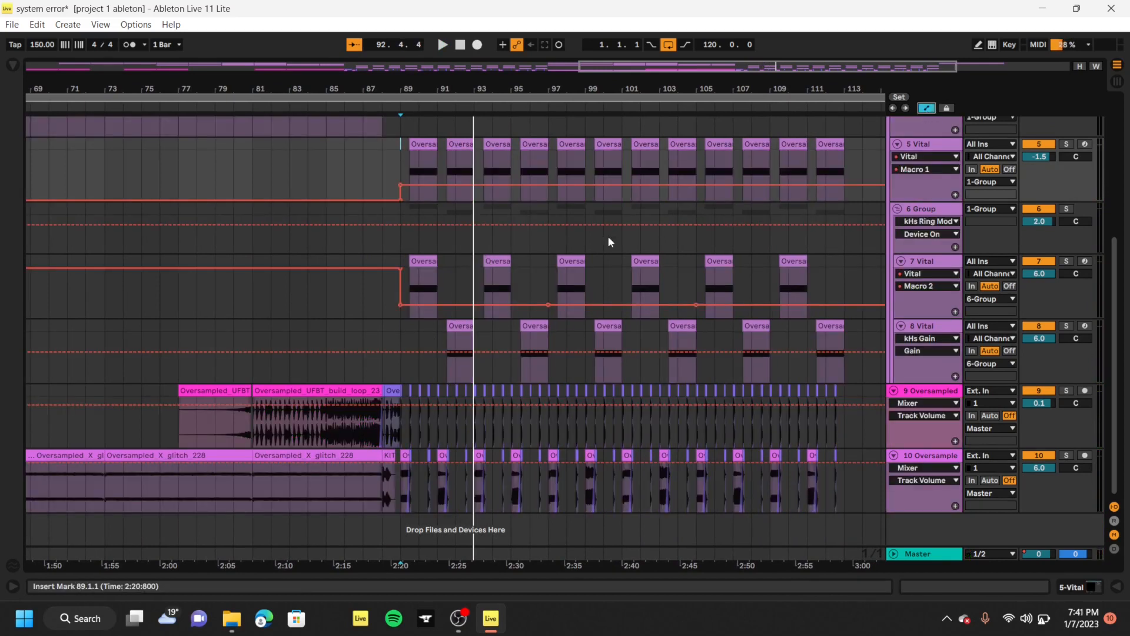
click(918, 338)
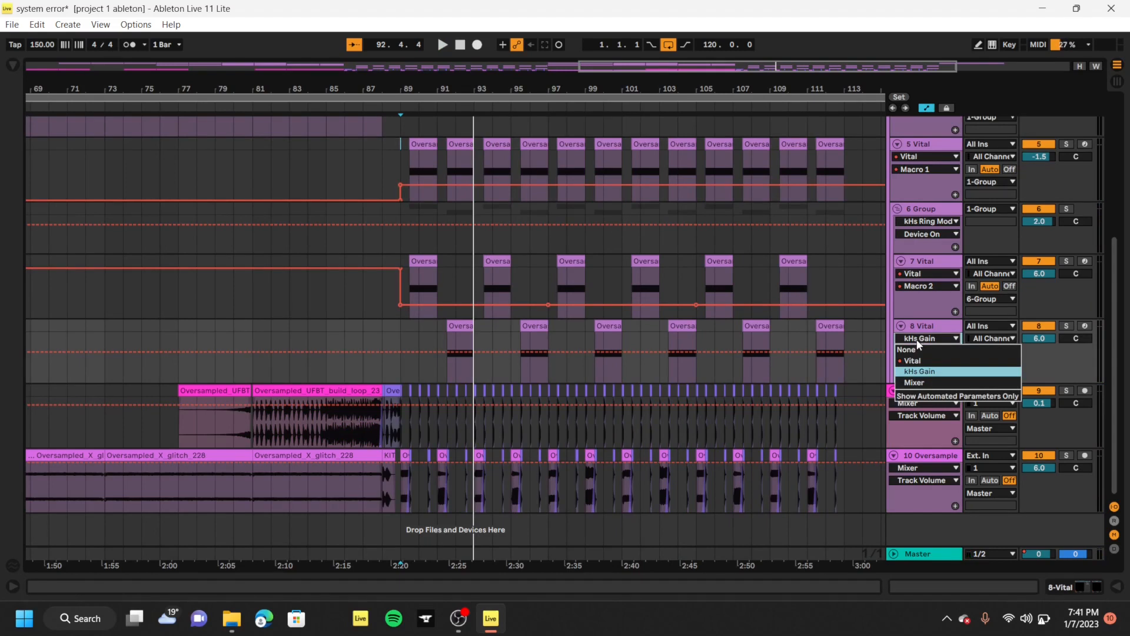
click(923, 362)
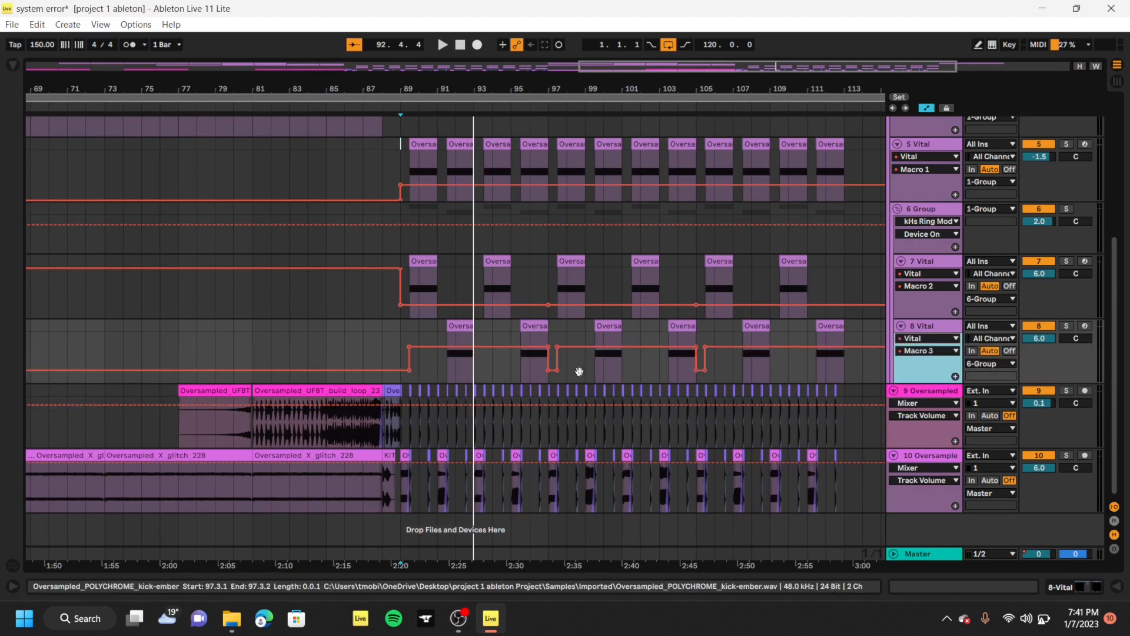
click(925, 109)
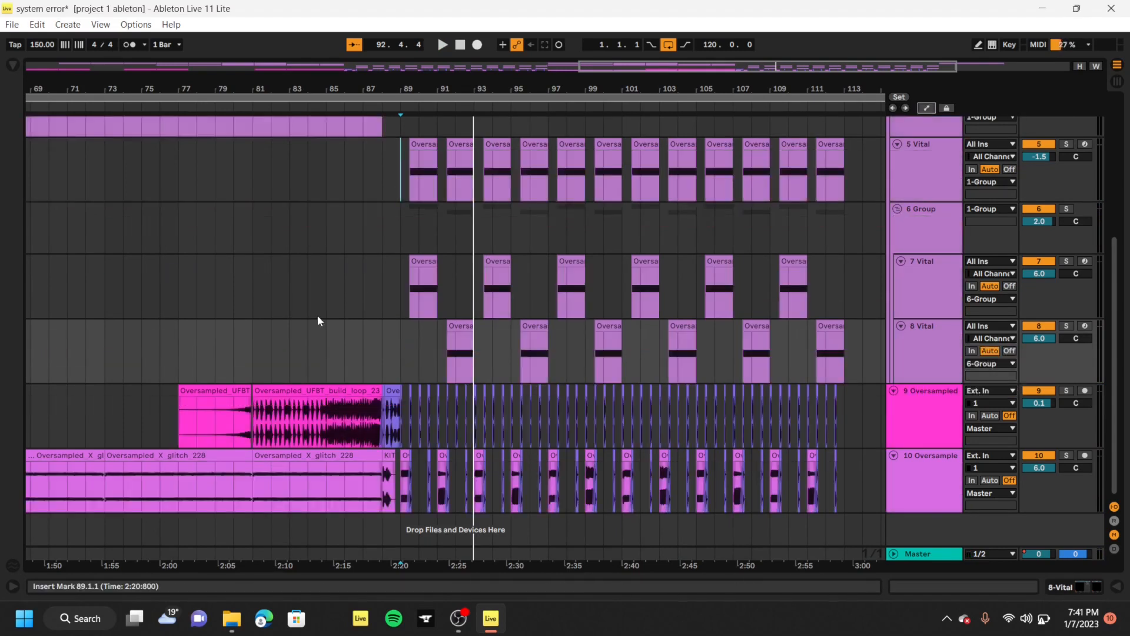
Play from bar 61, and audition the glitch clips from bar 65 with the 10 Oversampled track soloed
scroll(316, 315, left, 10)
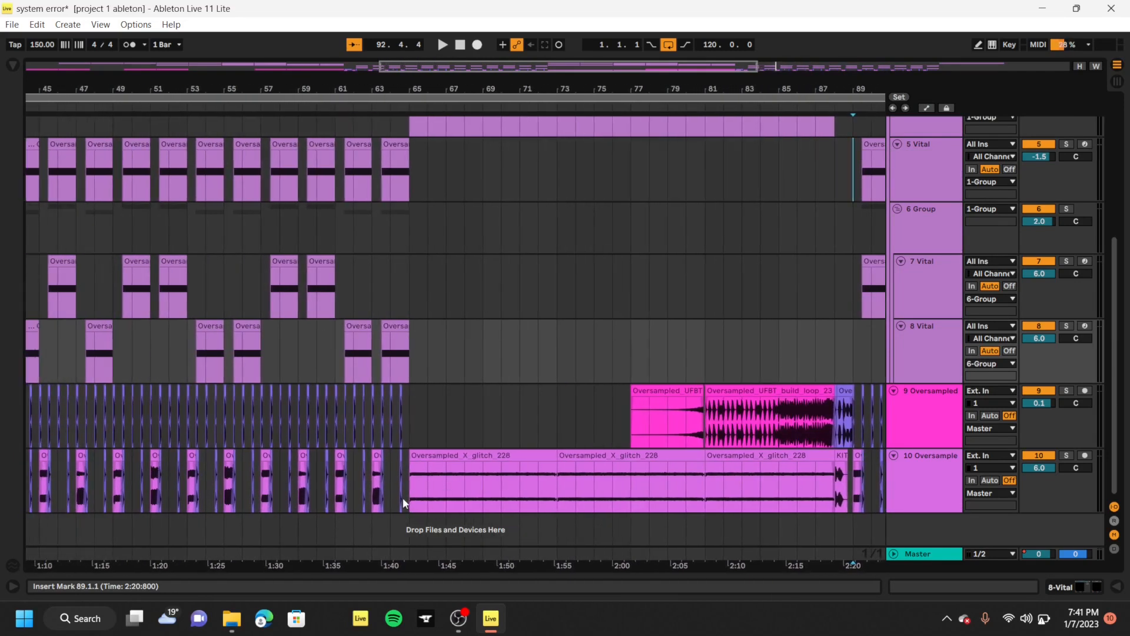
key(space)
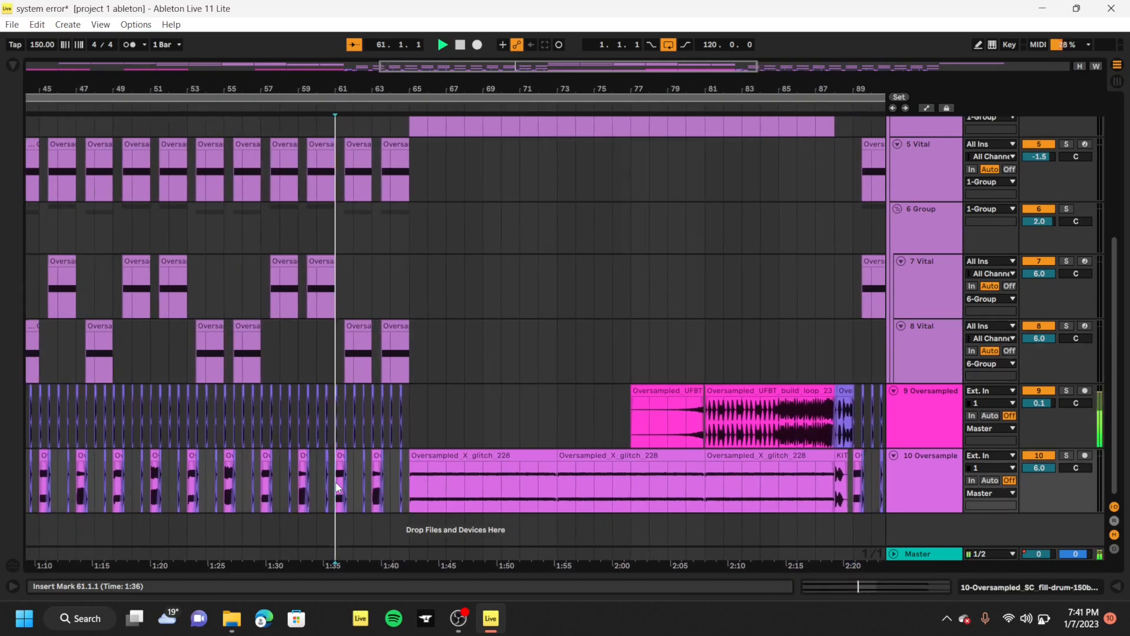
click(519, 482)
click(690, 496)
key(space)
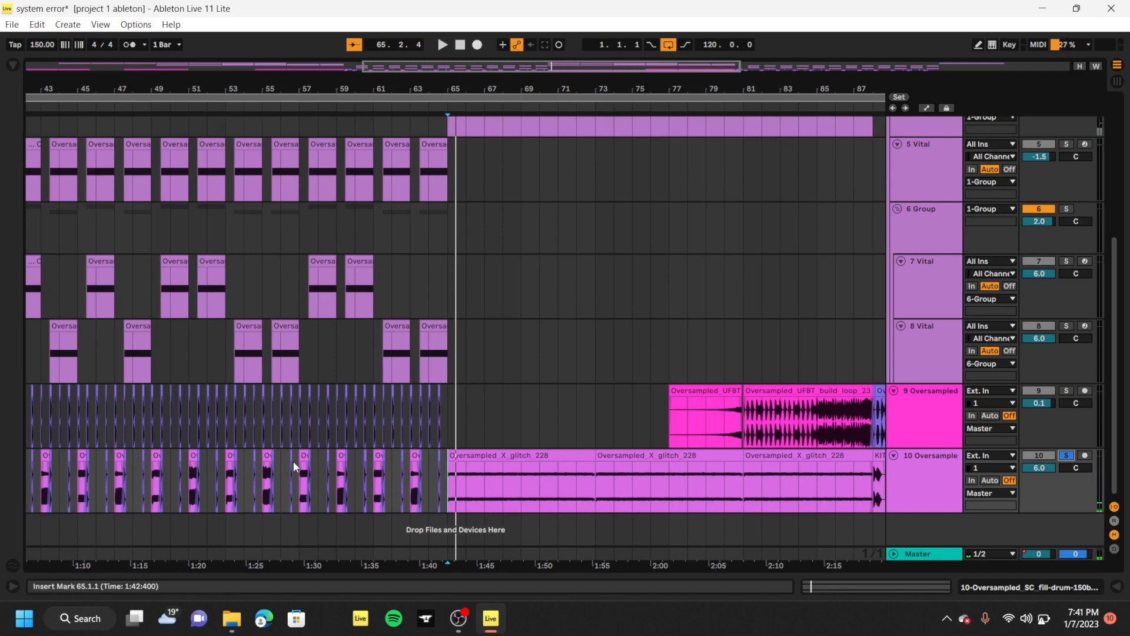
Audition the soloed 10 Oversampled track's drum fills from bars 51 and 49, and its glitch clip from bar 65
scroll(293, 461, left, 1)
click(253, 480)
key(space)
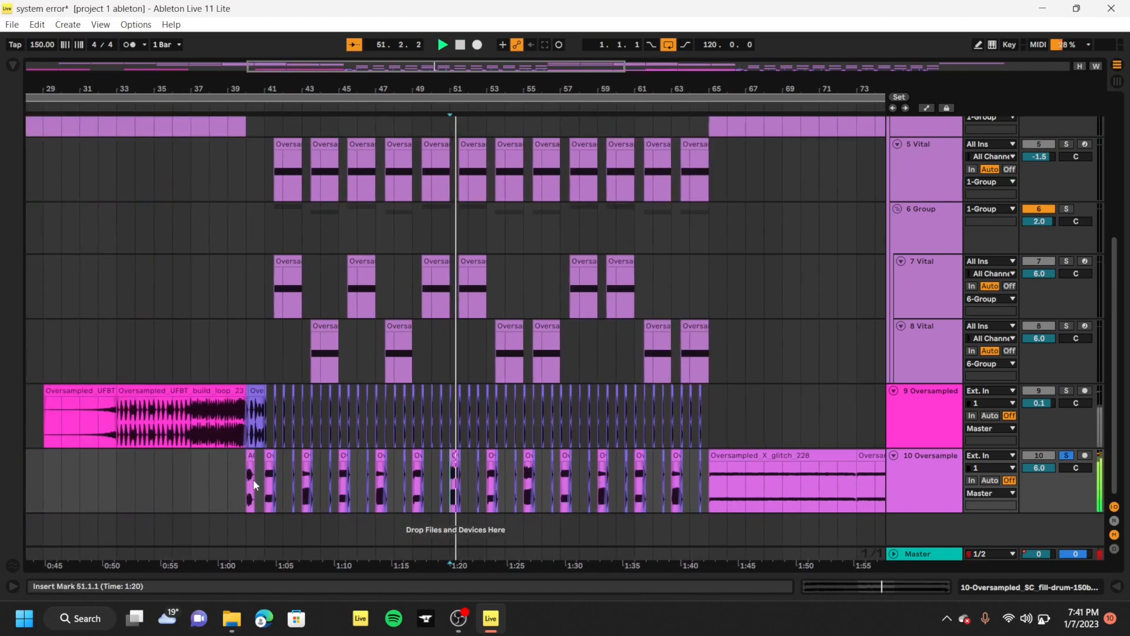
click(413, 503)
key(space)
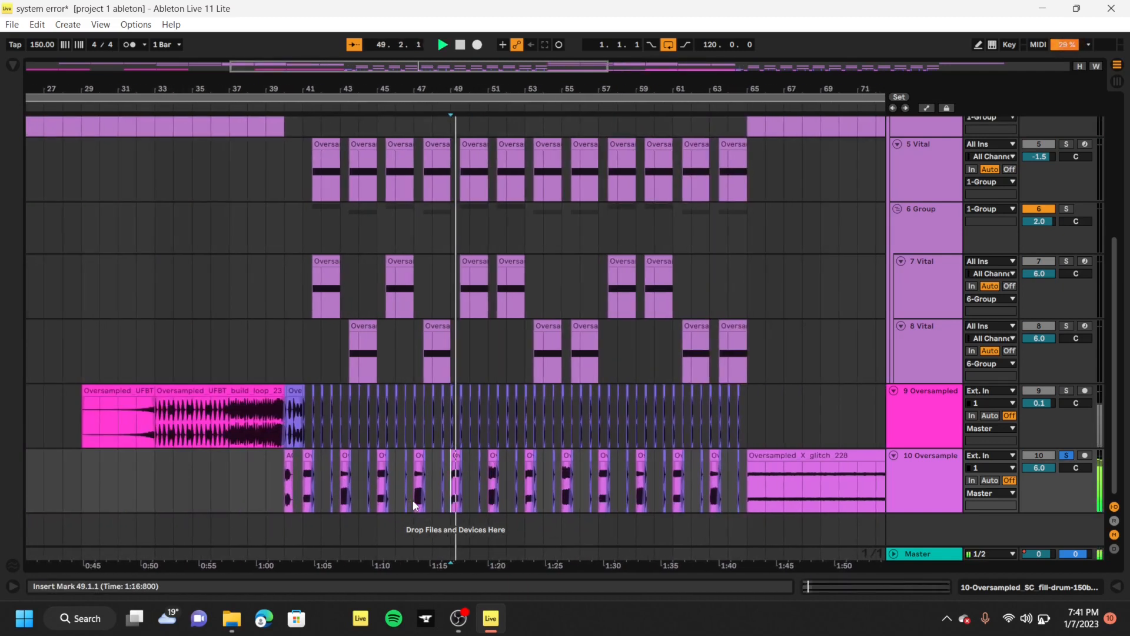
click(742, 504)
key(space)
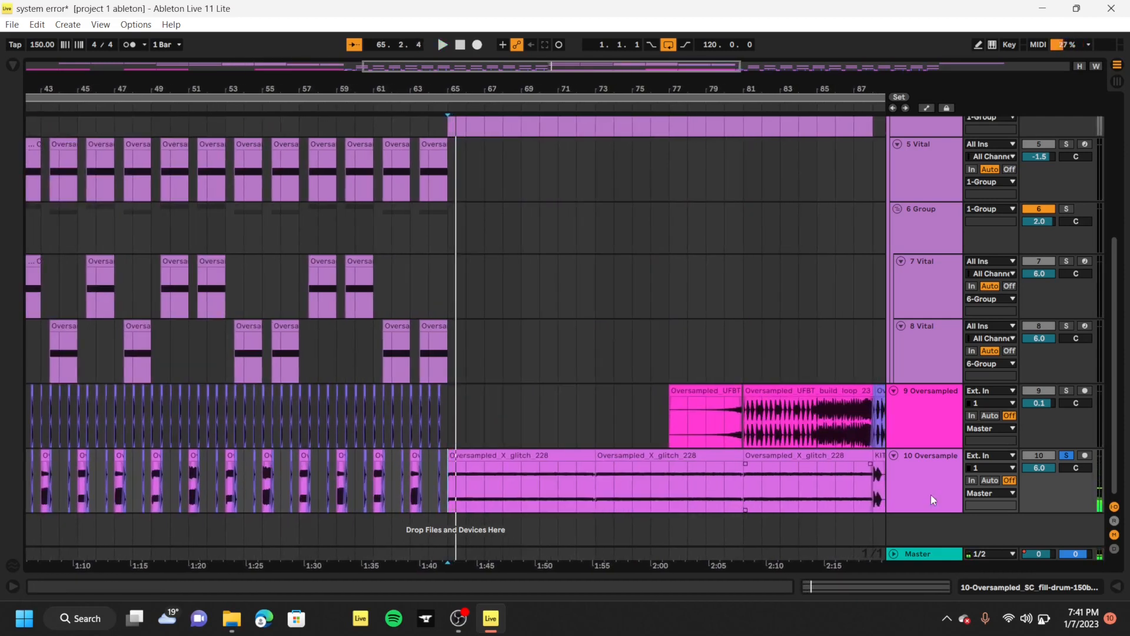
Examine the second break and second drop across all tracks, and place the insert marker at the 2 Vital track's closing clip, bar 113
scroll(345, 340, up, 5)
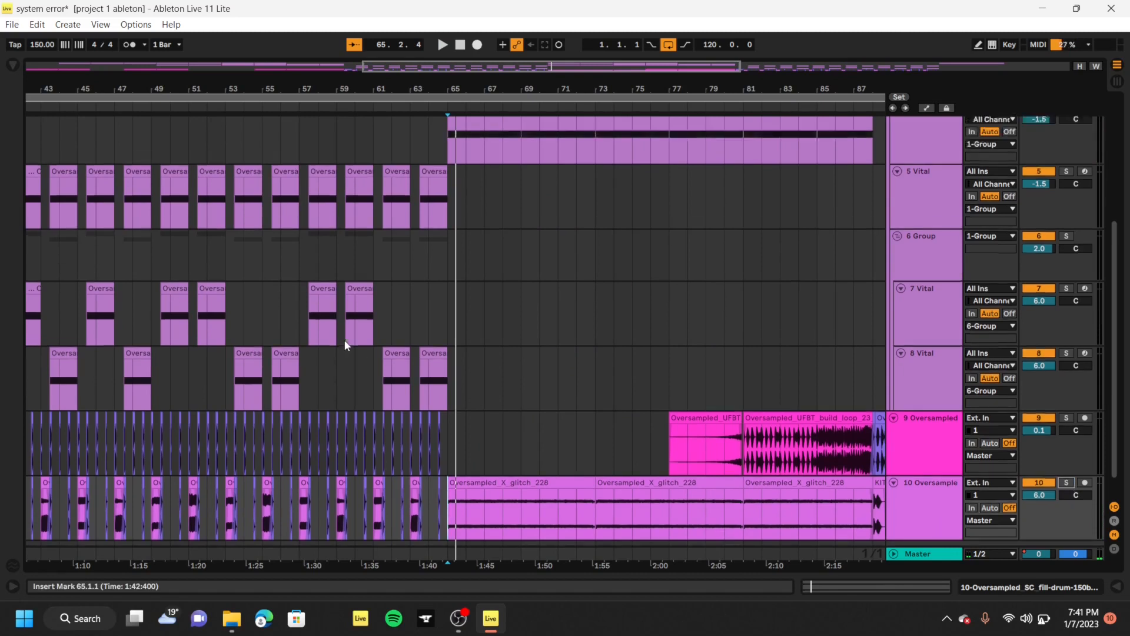
scroll(604, 284, right, 2)
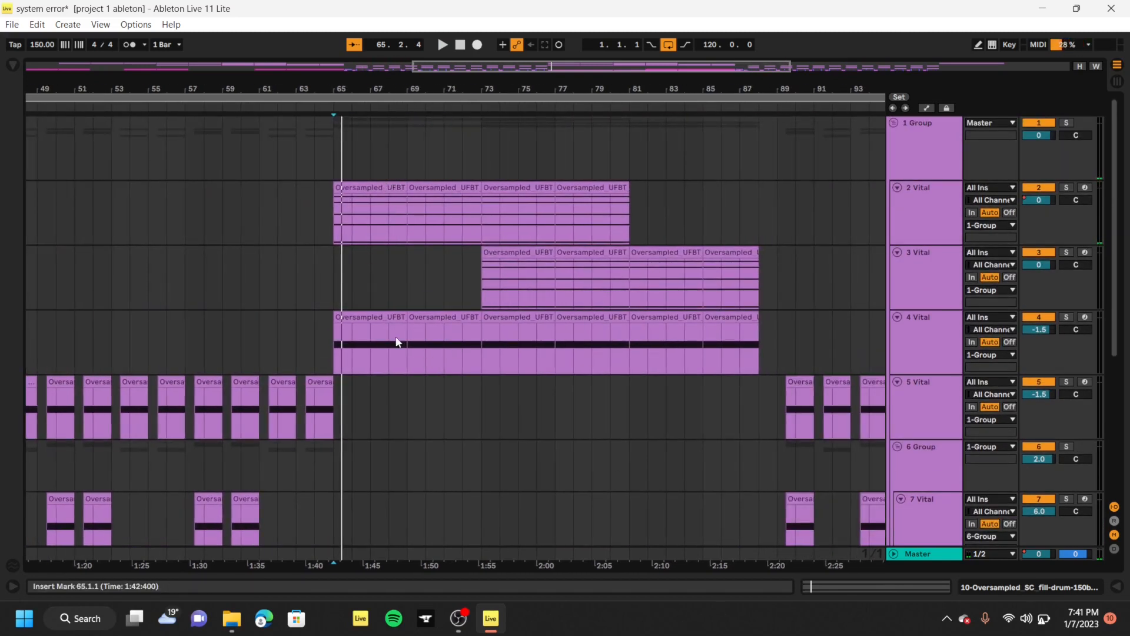
scroll(560, 263, left, 1)
scroll(559, 261, right, 8)
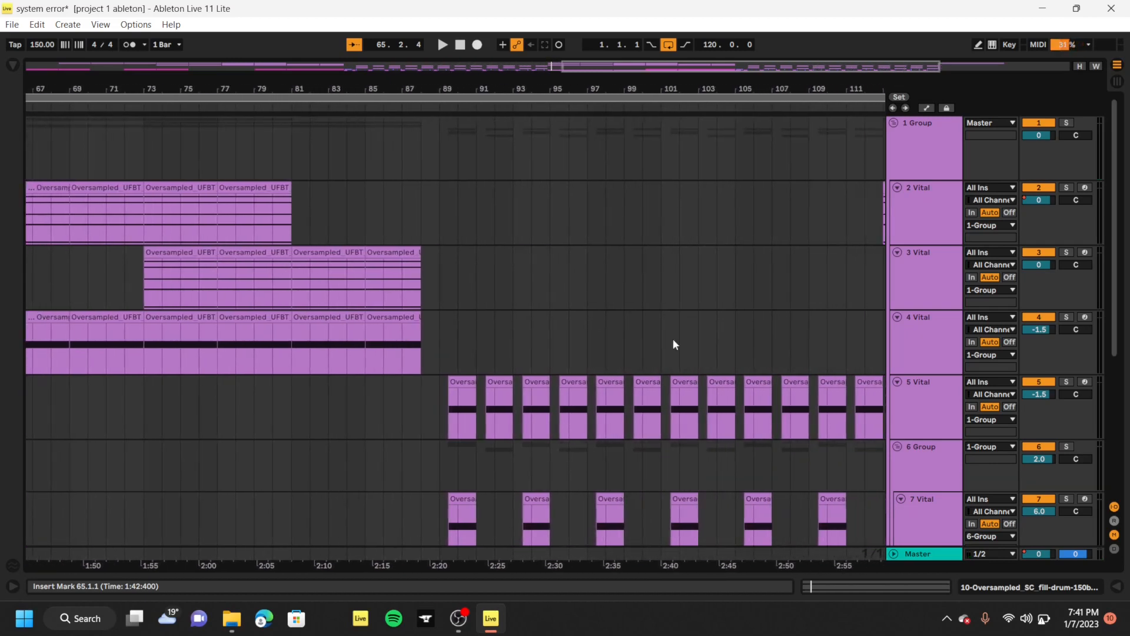
scroll(747, 359, down, 4)
scroll(749, 362, down, 1)
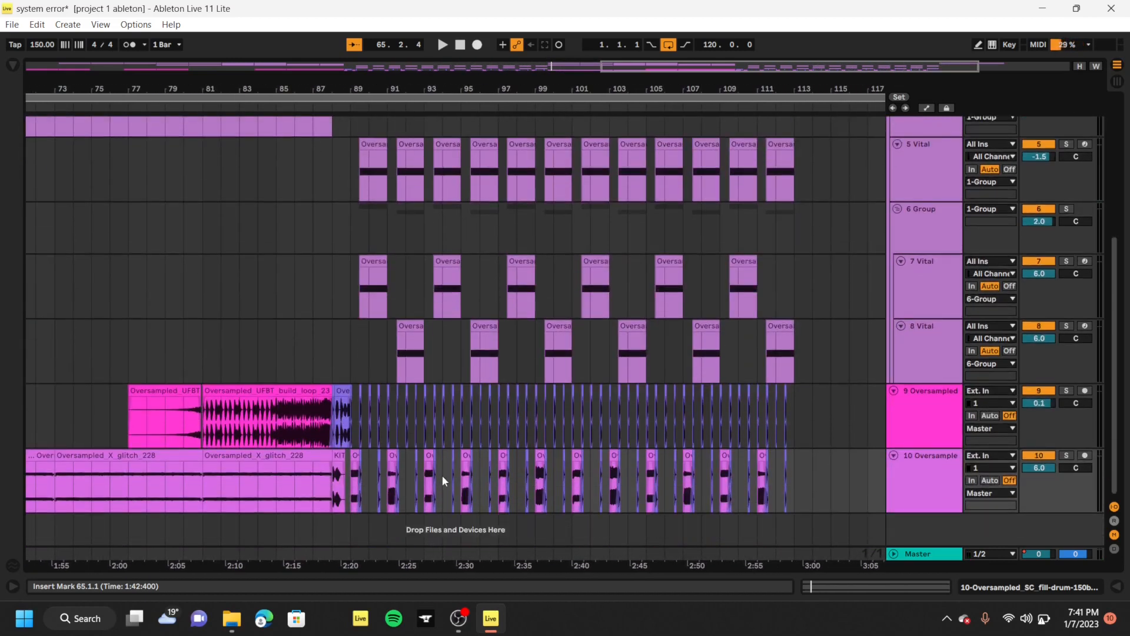
scroll(760, 446, up, 4)
scroll(760, 446, right, 4)
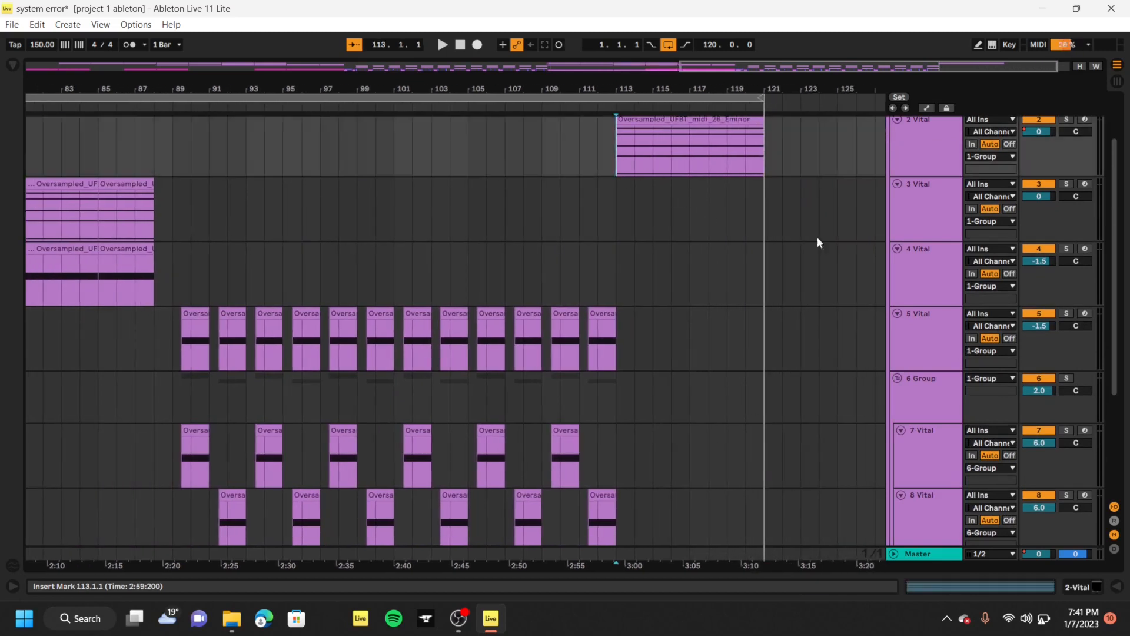
Play the soloed 2 Vital track's closing clip from bar 113 with its Track Volume automation shown
scroll(827, 239, up, 1)
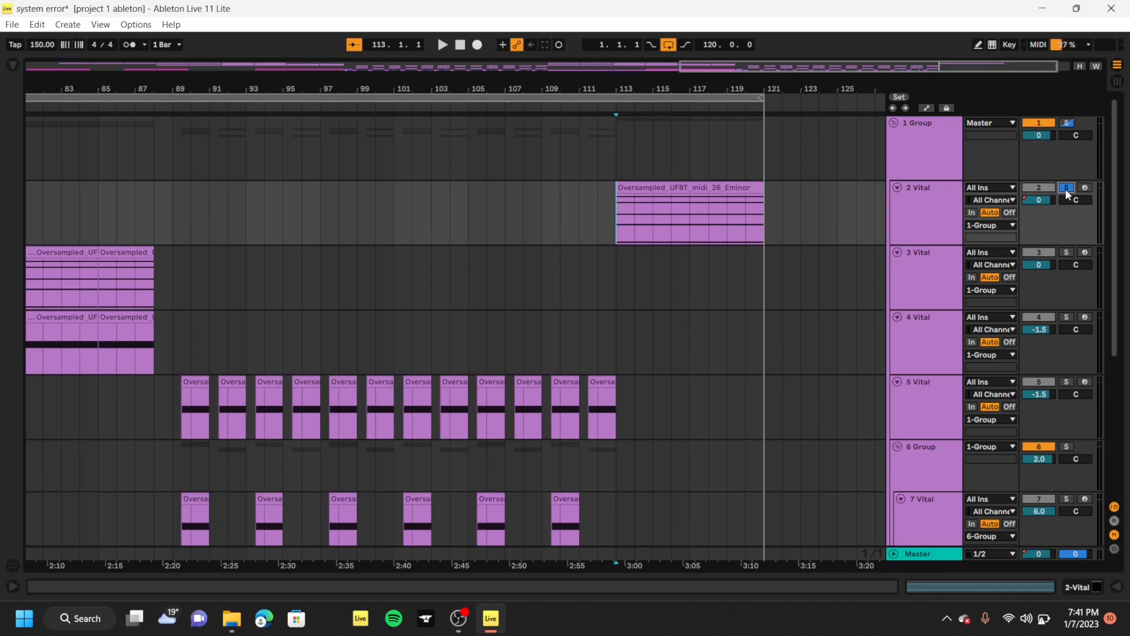
key(space)
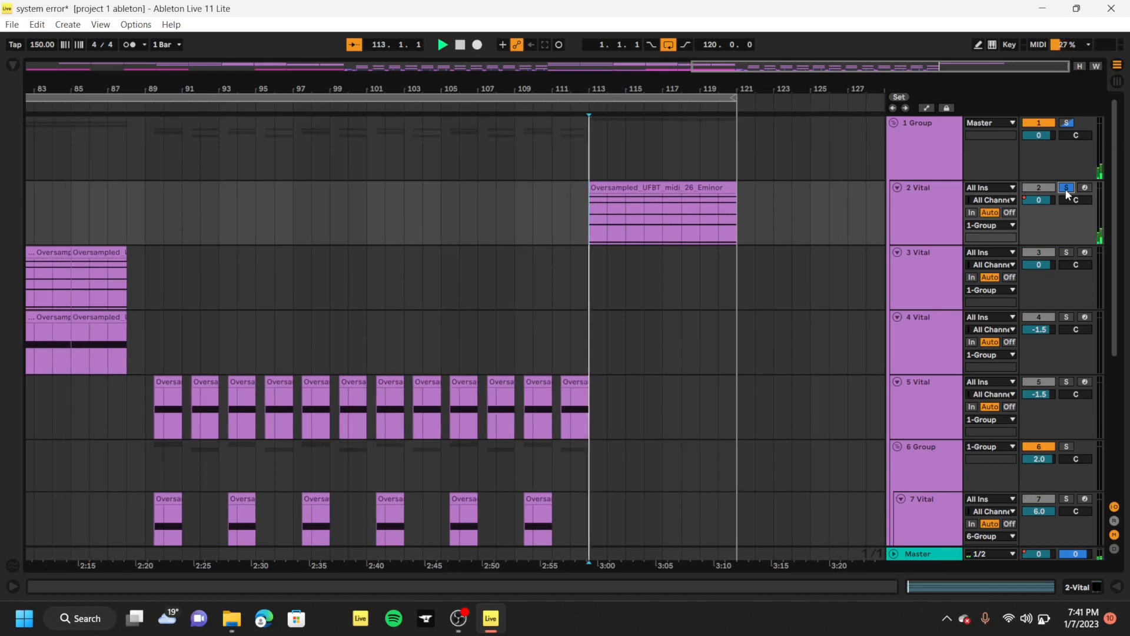
click(927, 109)
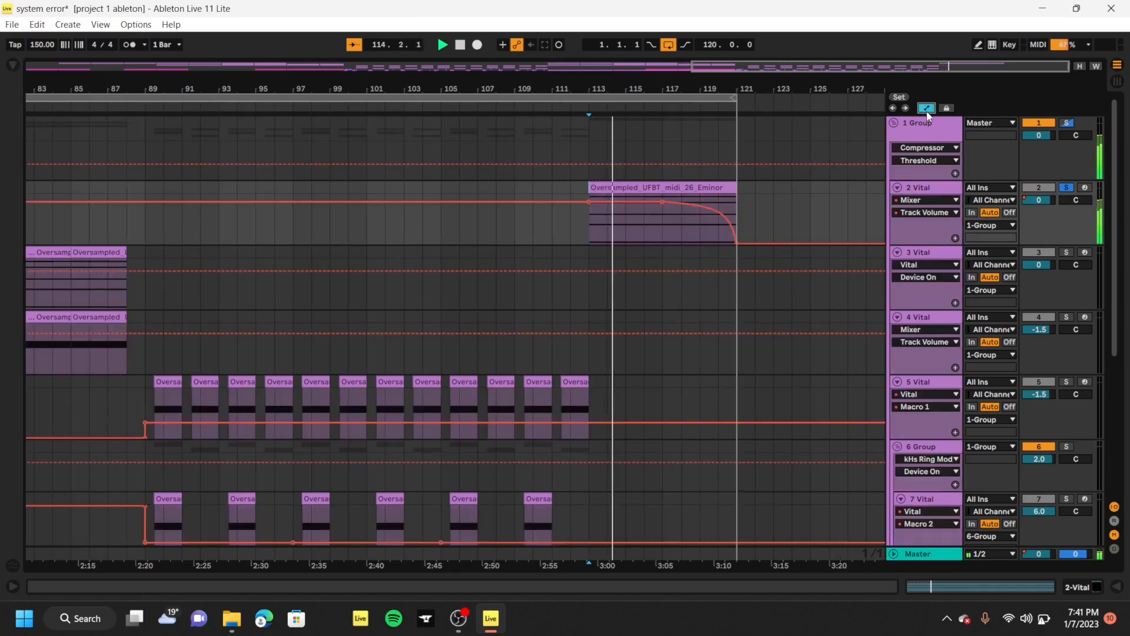
Turn off the 2 Vital track's solo, play the fade-out to the arrangement's end and hide the automation lanes
click(1068, 188)
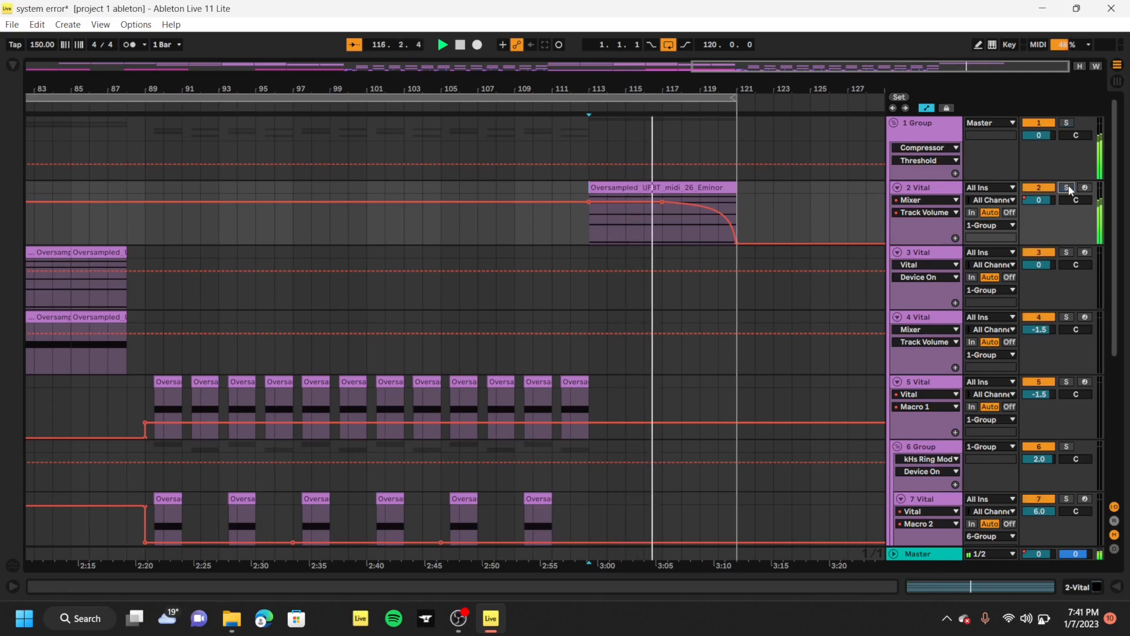
scroll(644, 443, down, 5)
scroll(643, 444, up, 3)
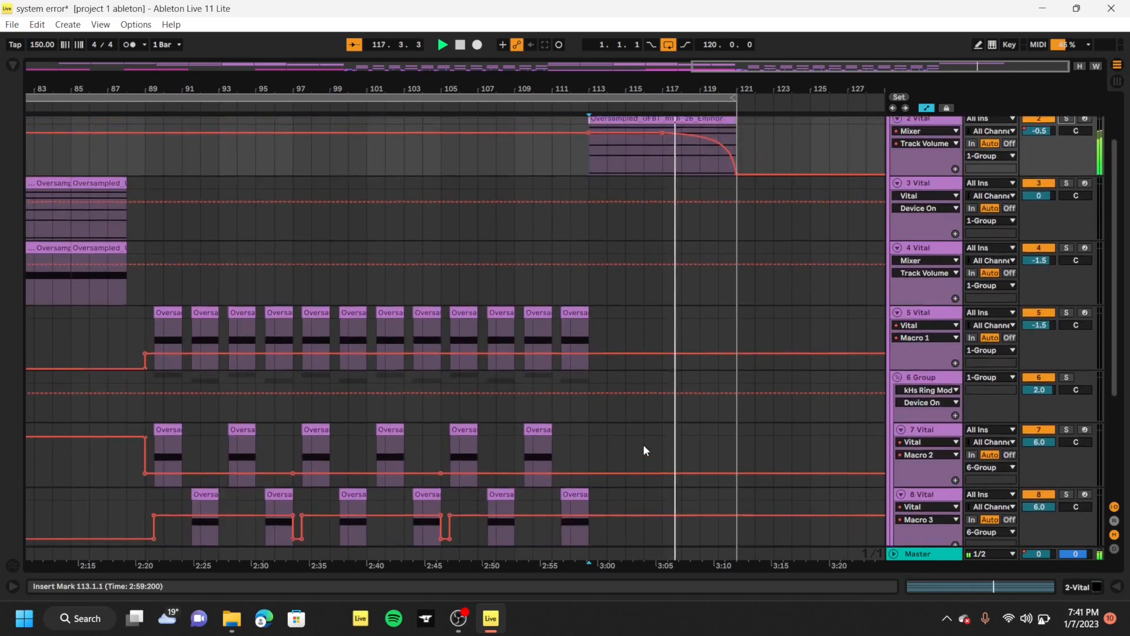
scroll(643, 450, up, 2)
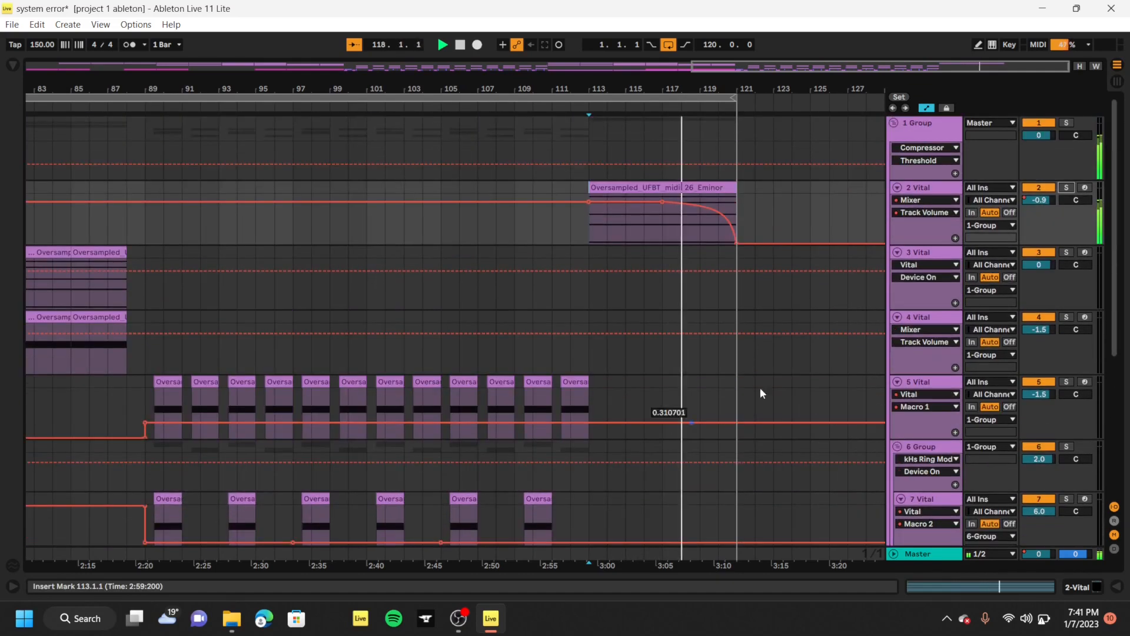
click(927, 108)
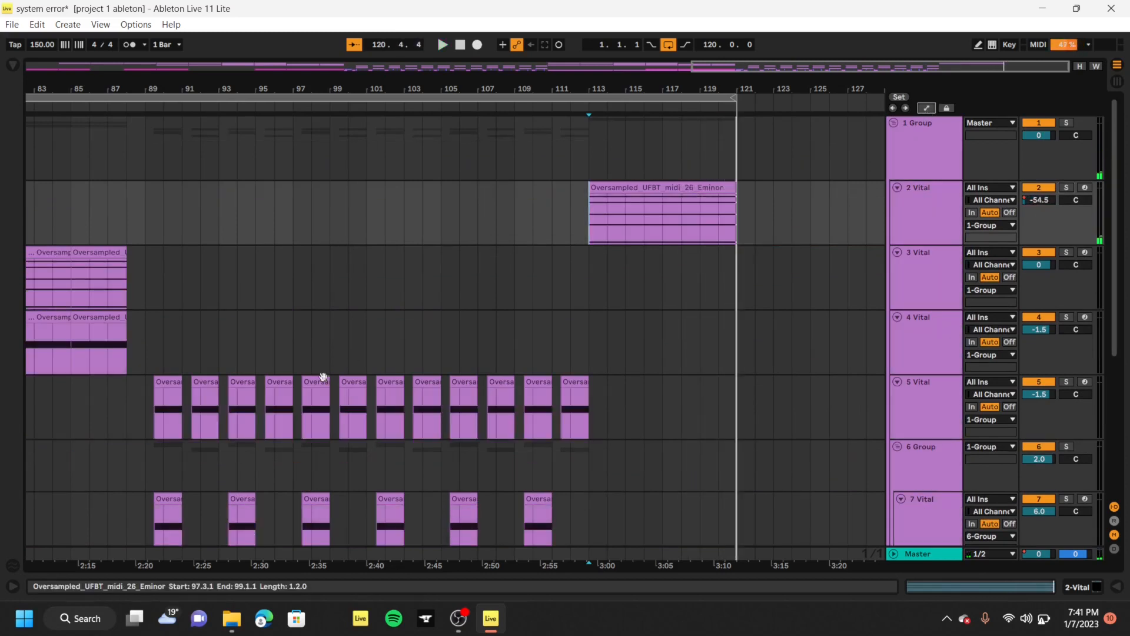
Return the insert marker to the arrangement's start at 1.1.1 and switch to OBS
scroll(323, 377, up, 10)
scroll(324, 377, down, 12)
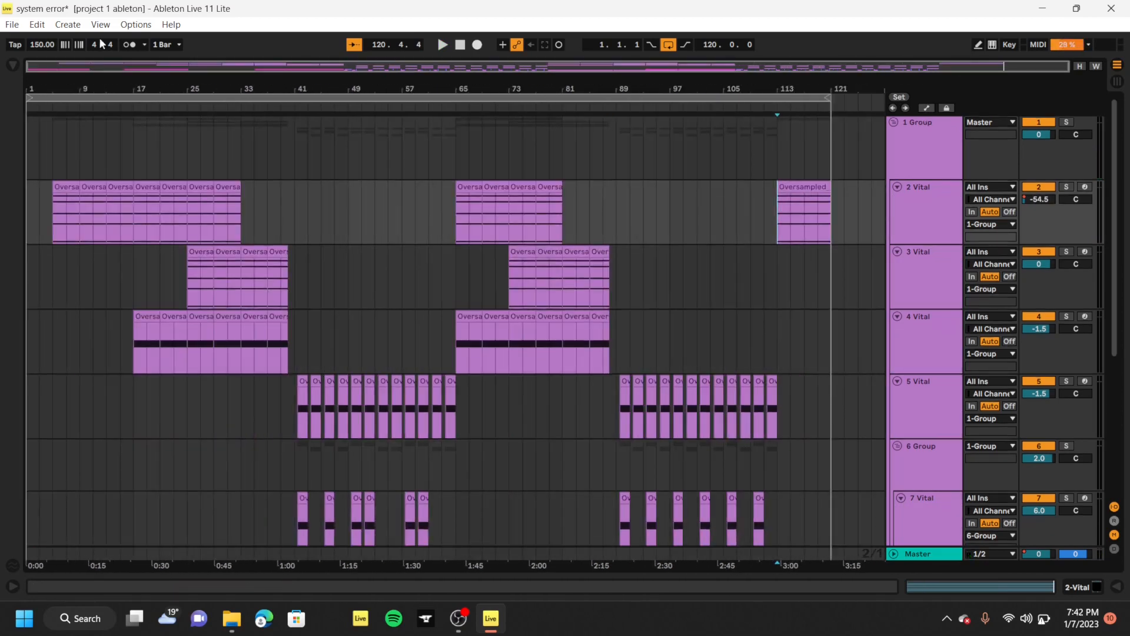
click(34, 150)
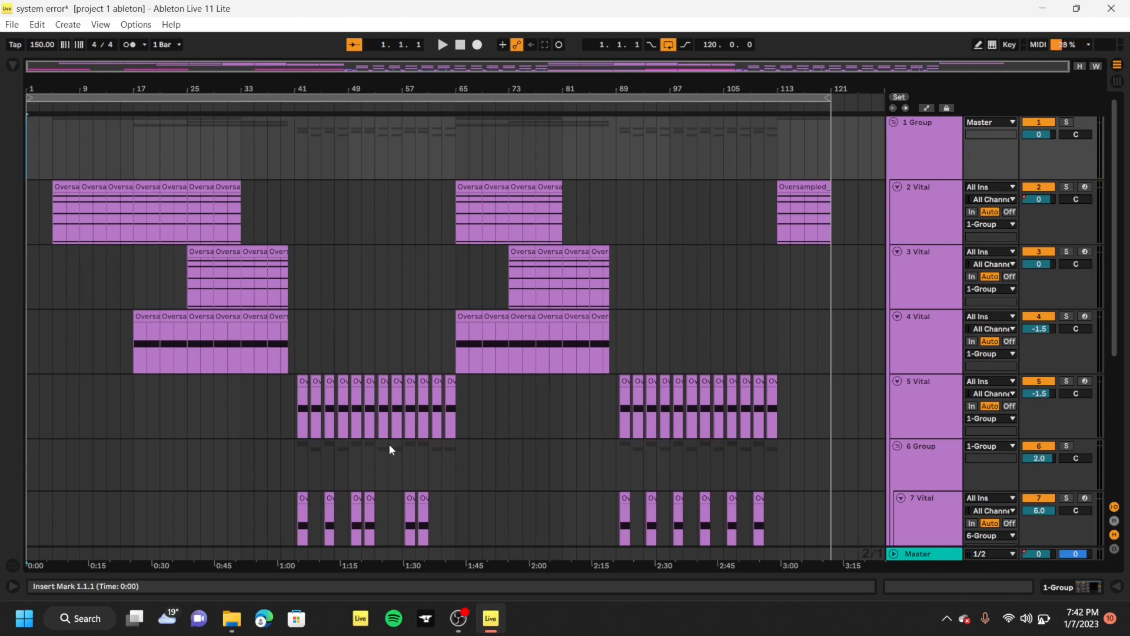
click(460, 622)
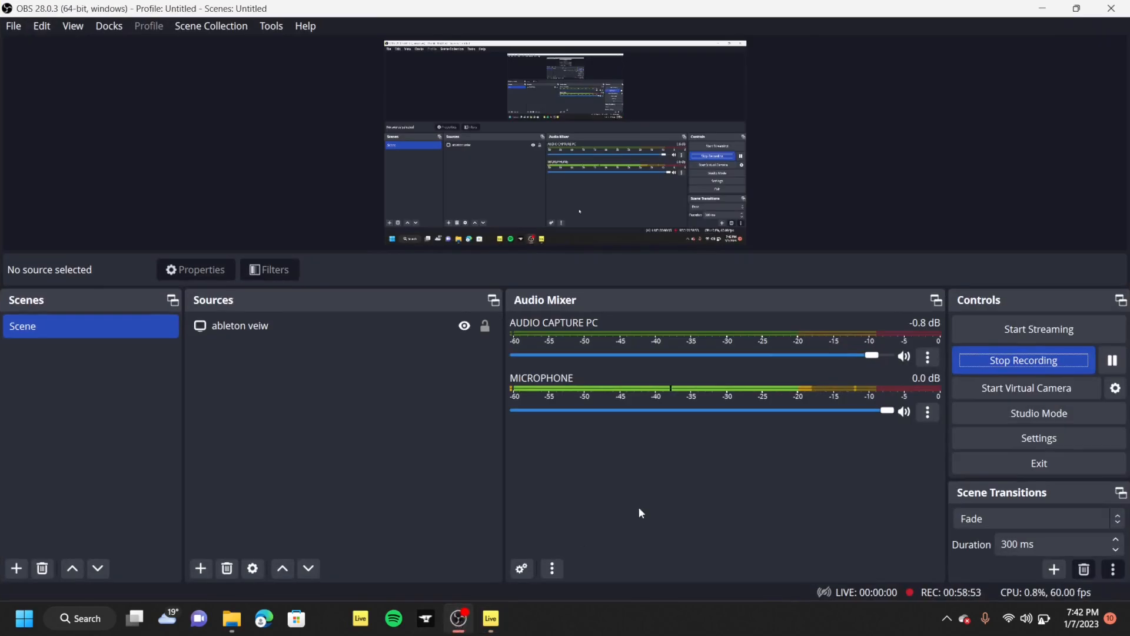